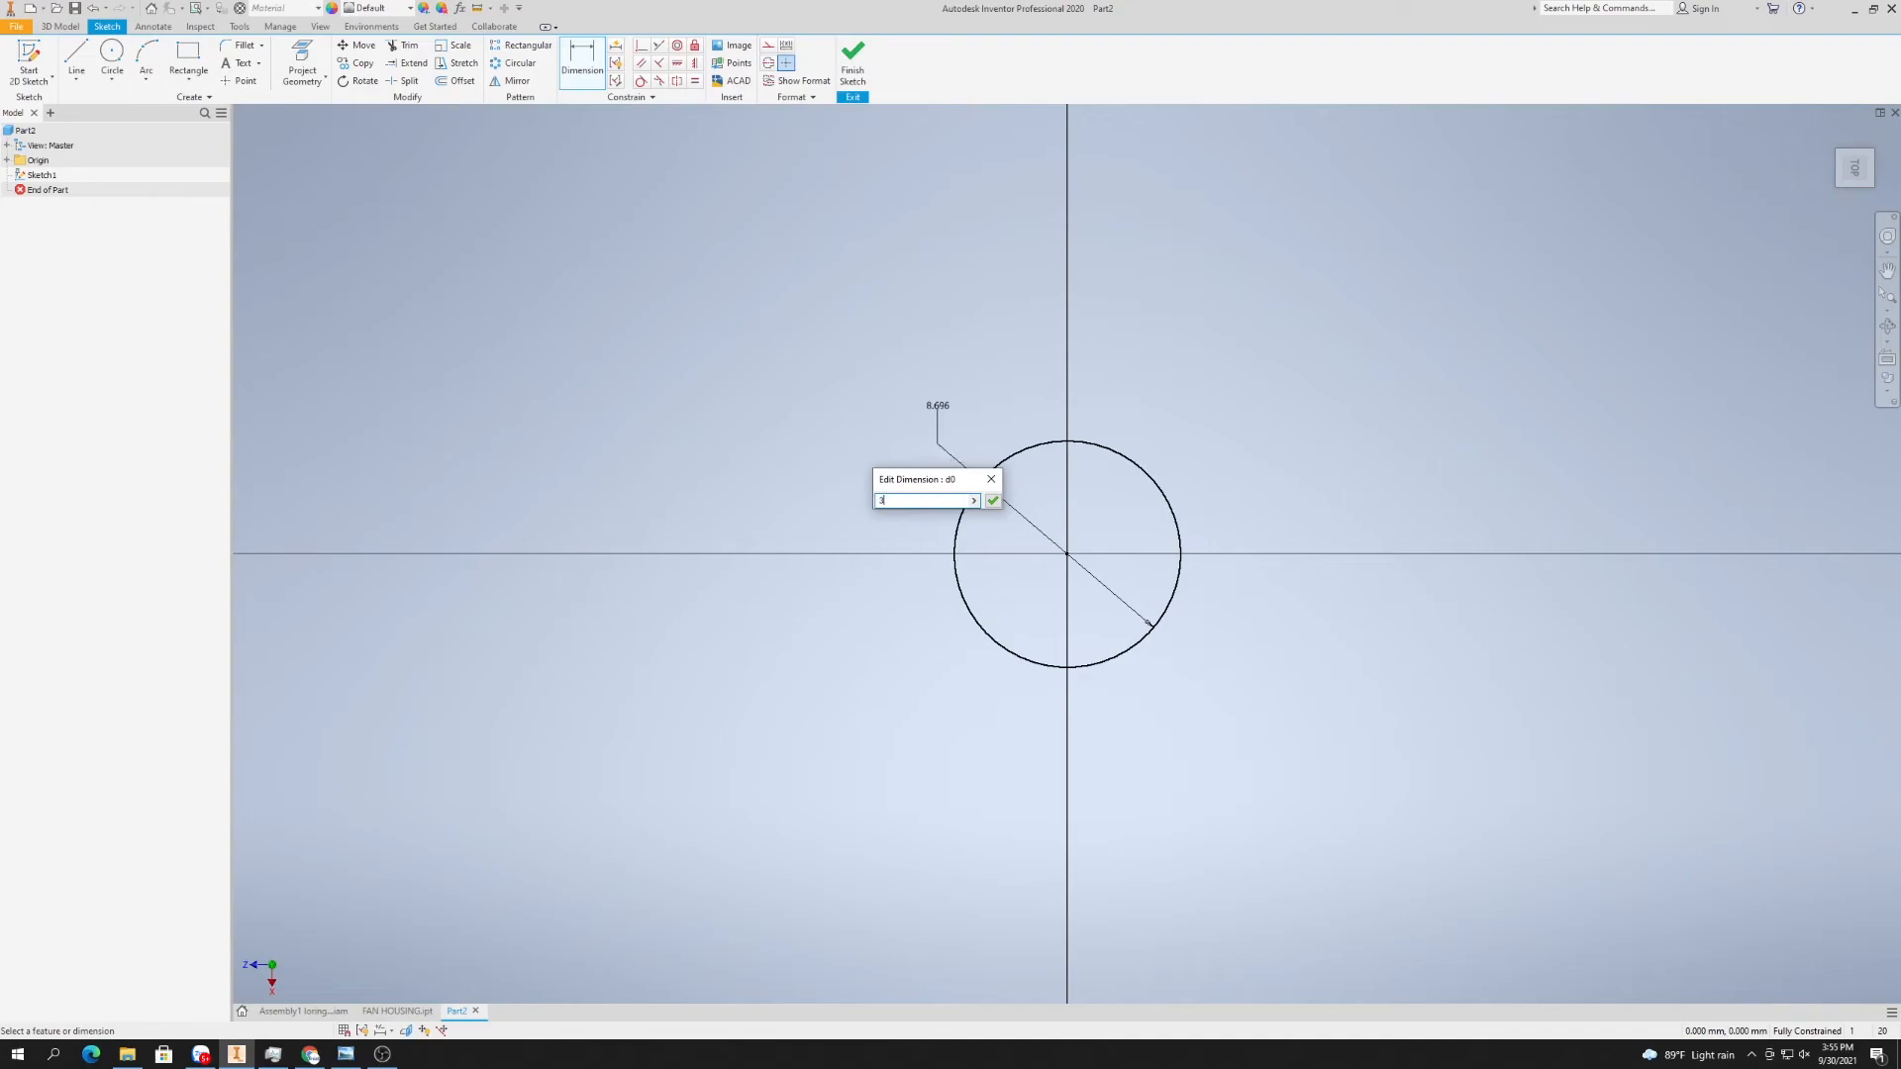
- Set the origin circle's diameter to 30 mm and sketch a circle about 216 mm in diameter, centred left of the origin
{"action": "type", "text": "0"}
{"action": "key", "text": "Return"}
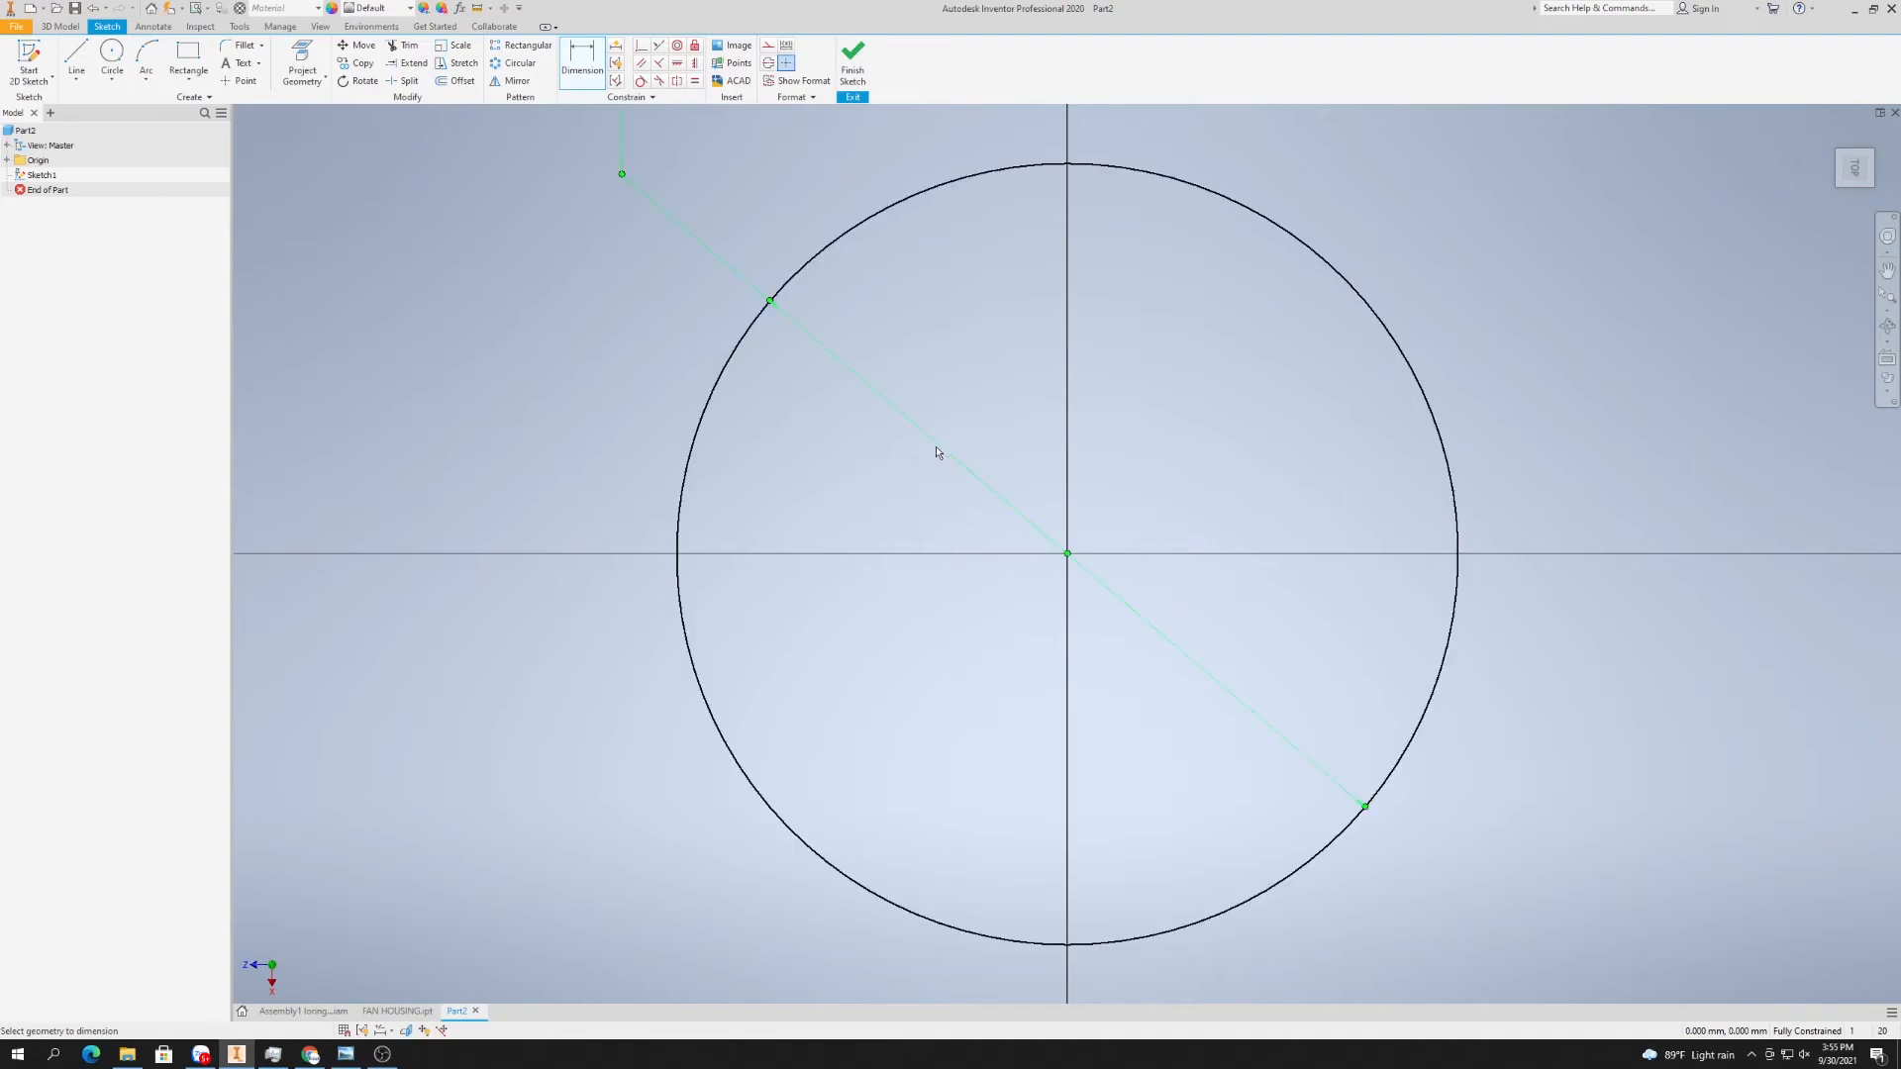
{"action": "scroll", "coordinate": [727, 609], "scroll_direction": "down", "scroll_amount": 5}
{"action": "left_click", "coordinate": [112, 57]}
{"action": "left_click", "coordinate": [693, 622]}
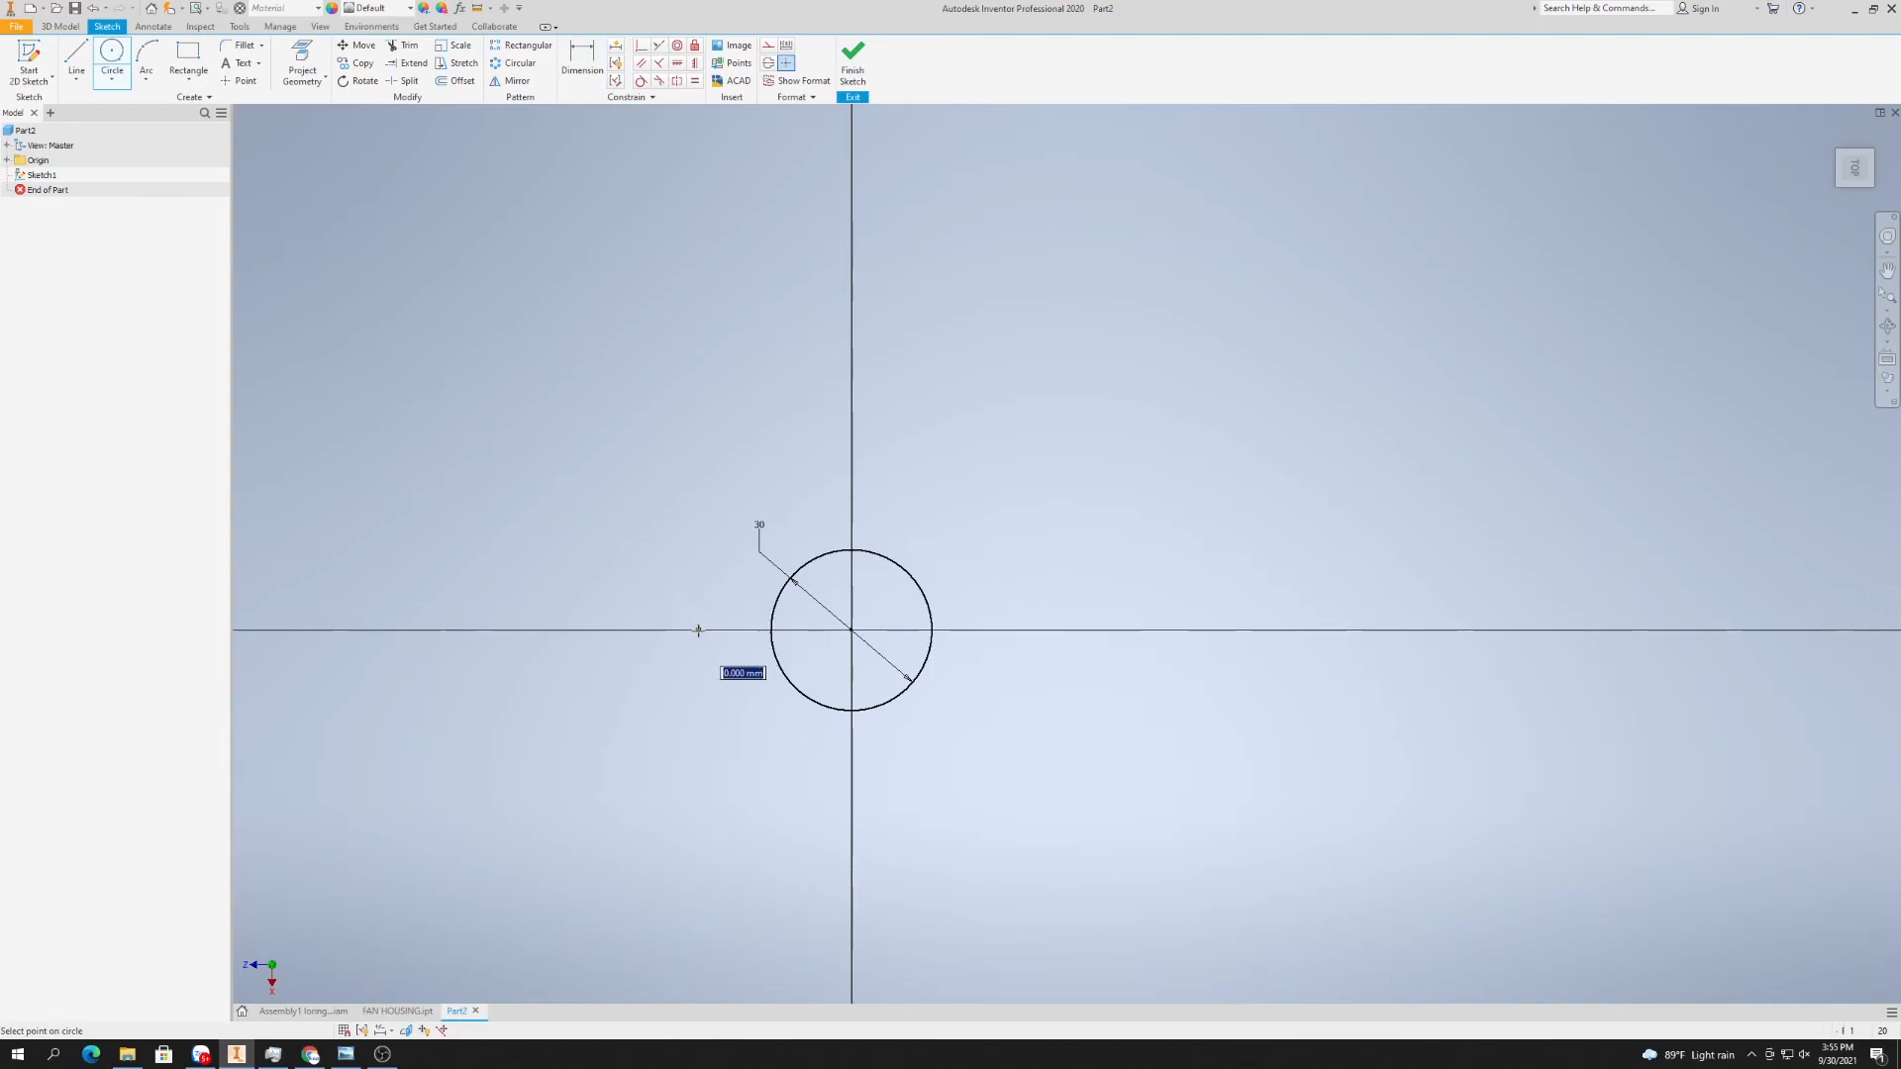
{"action": "left_click", "coordinate": [1228, 406]}
{"action": "scroll", "coordinate": [988, 366], "scroll_direction": "down", "scroll_amount": 5}
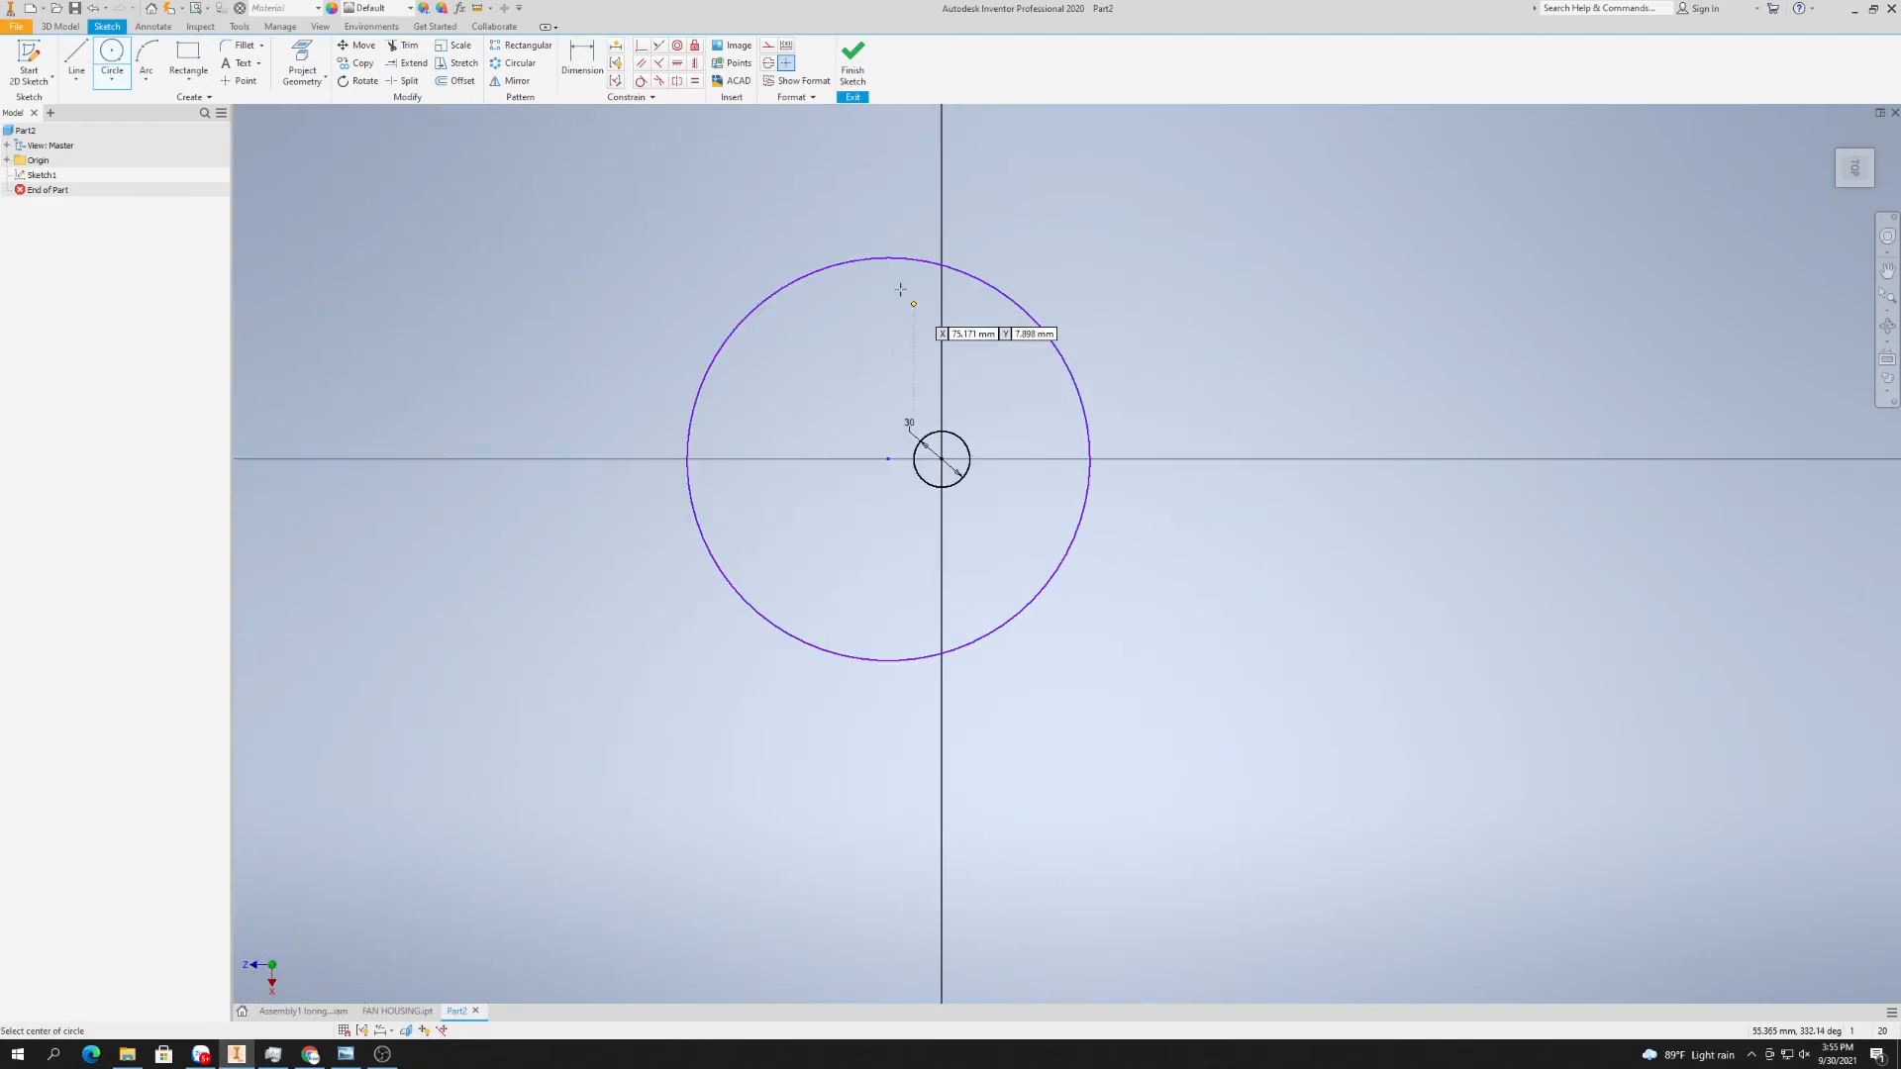
- Set the larger circle's diameter to 280 mm
{"action": "left_click", "coordinate": [589, 53]}
{"action": "left_click", "coordinate": [1086, 406]}
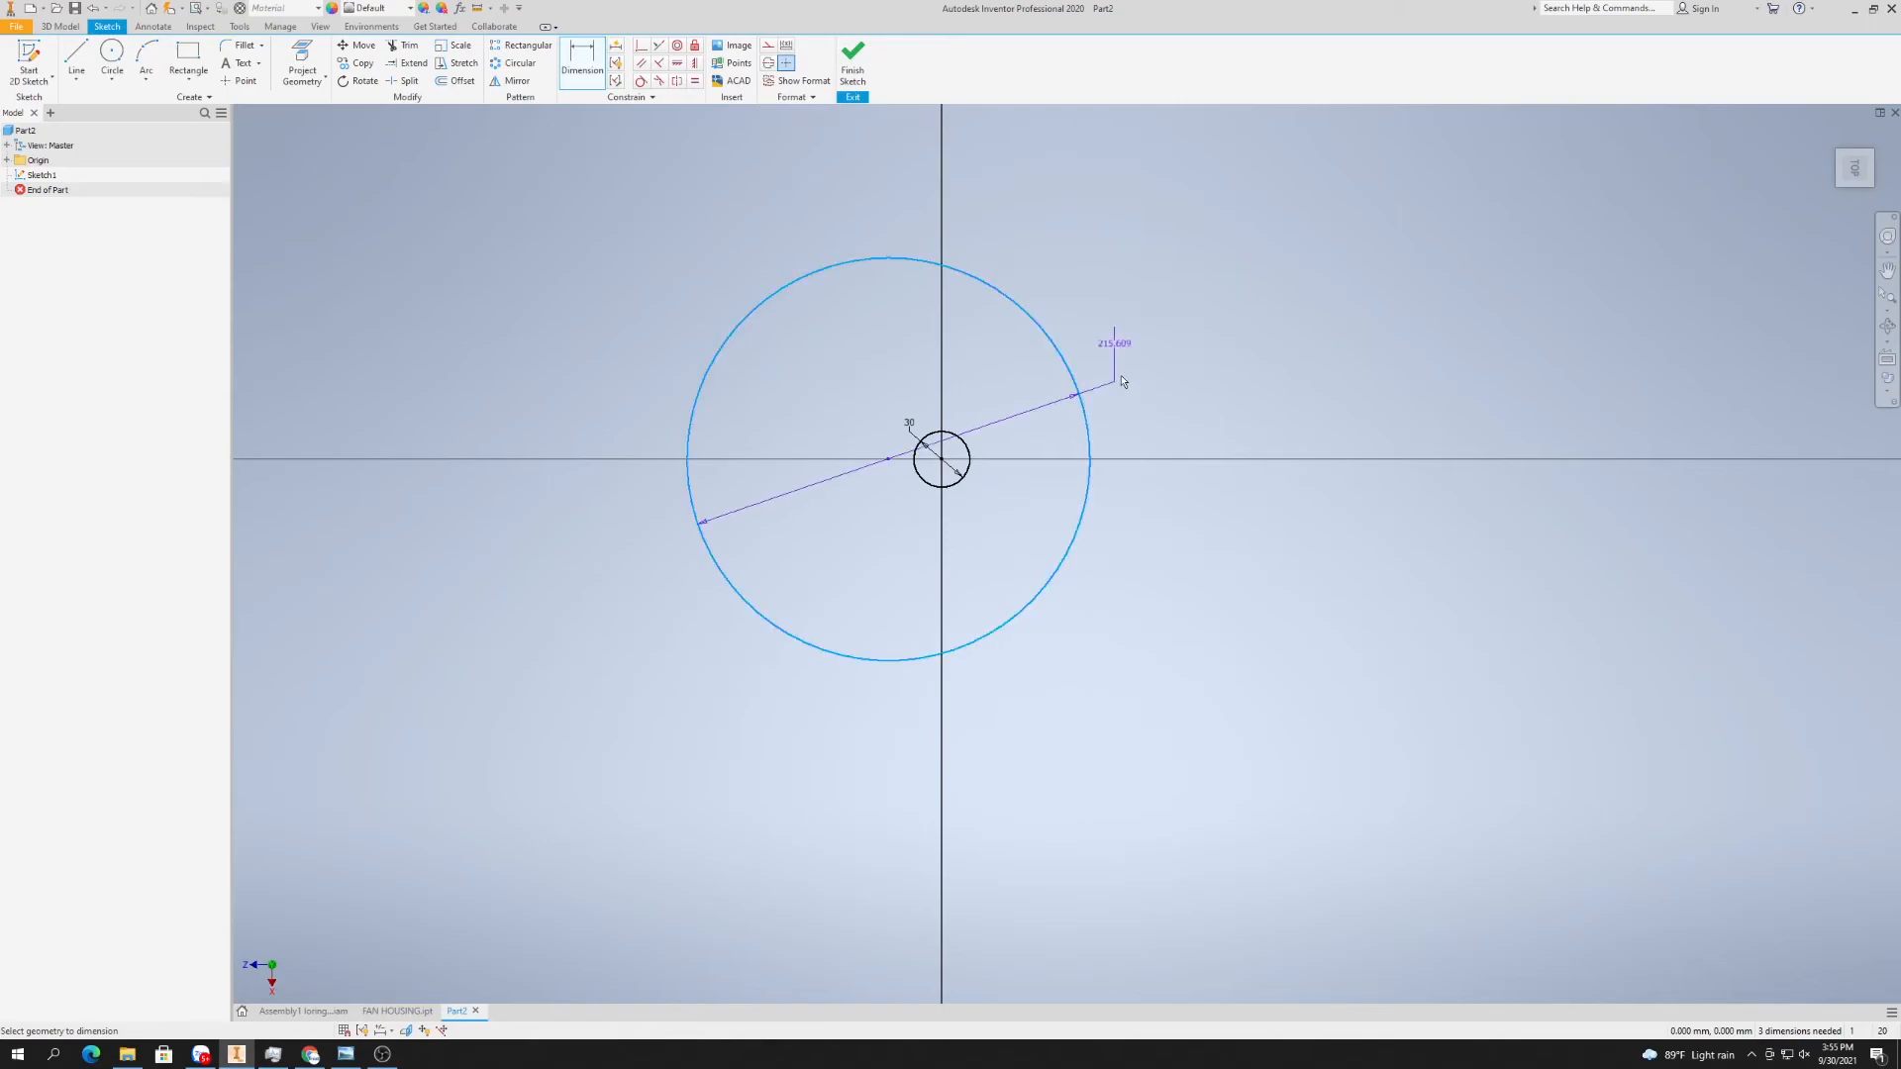
{"action": "left_click", "coordinate": [1134, 362]}
{"action": "type", "text": "260"}
{"action": "key", "text": "Return"}
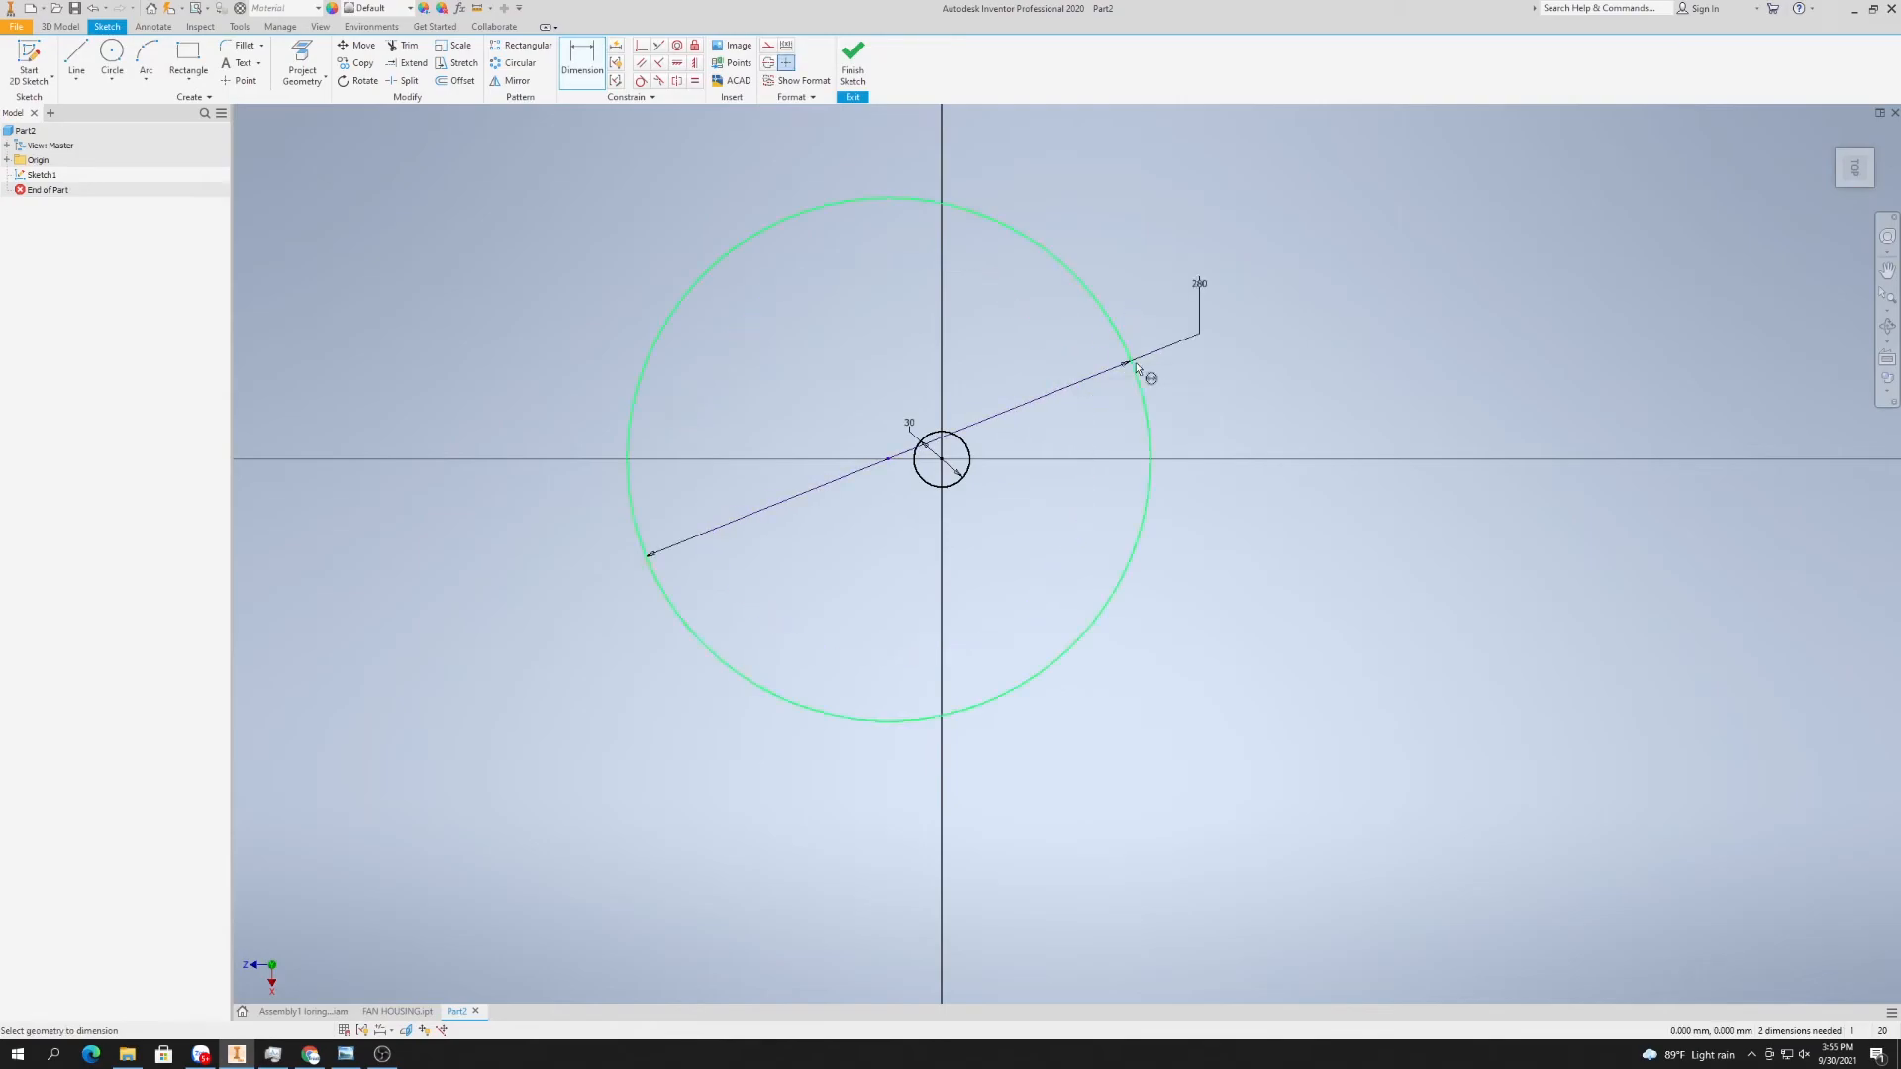
- Dimension the horizontal distance between the two circle centres as 30 mm
{"action": "scroll", "coordinate": [1064, 404], "scroll_direction": "up", "scroll_amount": 3}
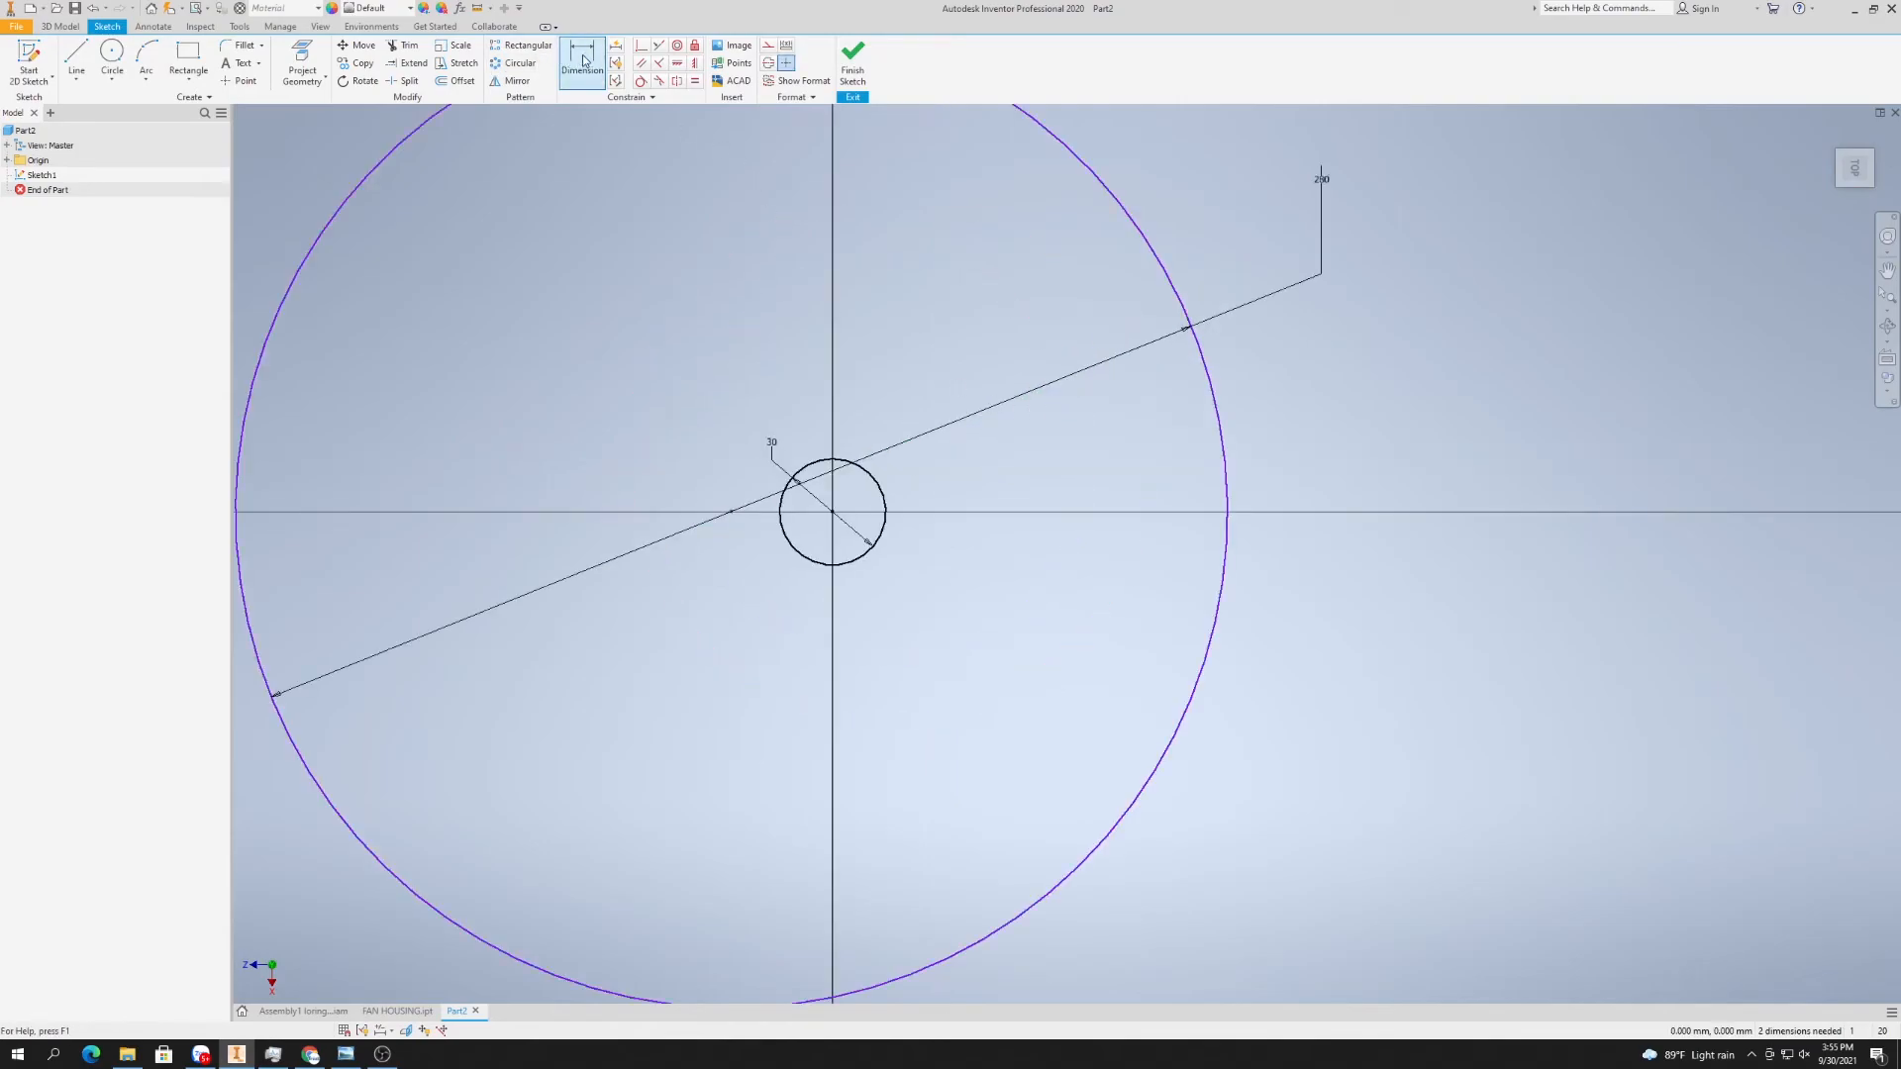
{"action": "left_click", "coordinate": [832, 513]}
{"action": "left_click", "coordinate": [759, 632]}
{"action": "type", "text": "30"}
{"action": "key", "text": "Return"}
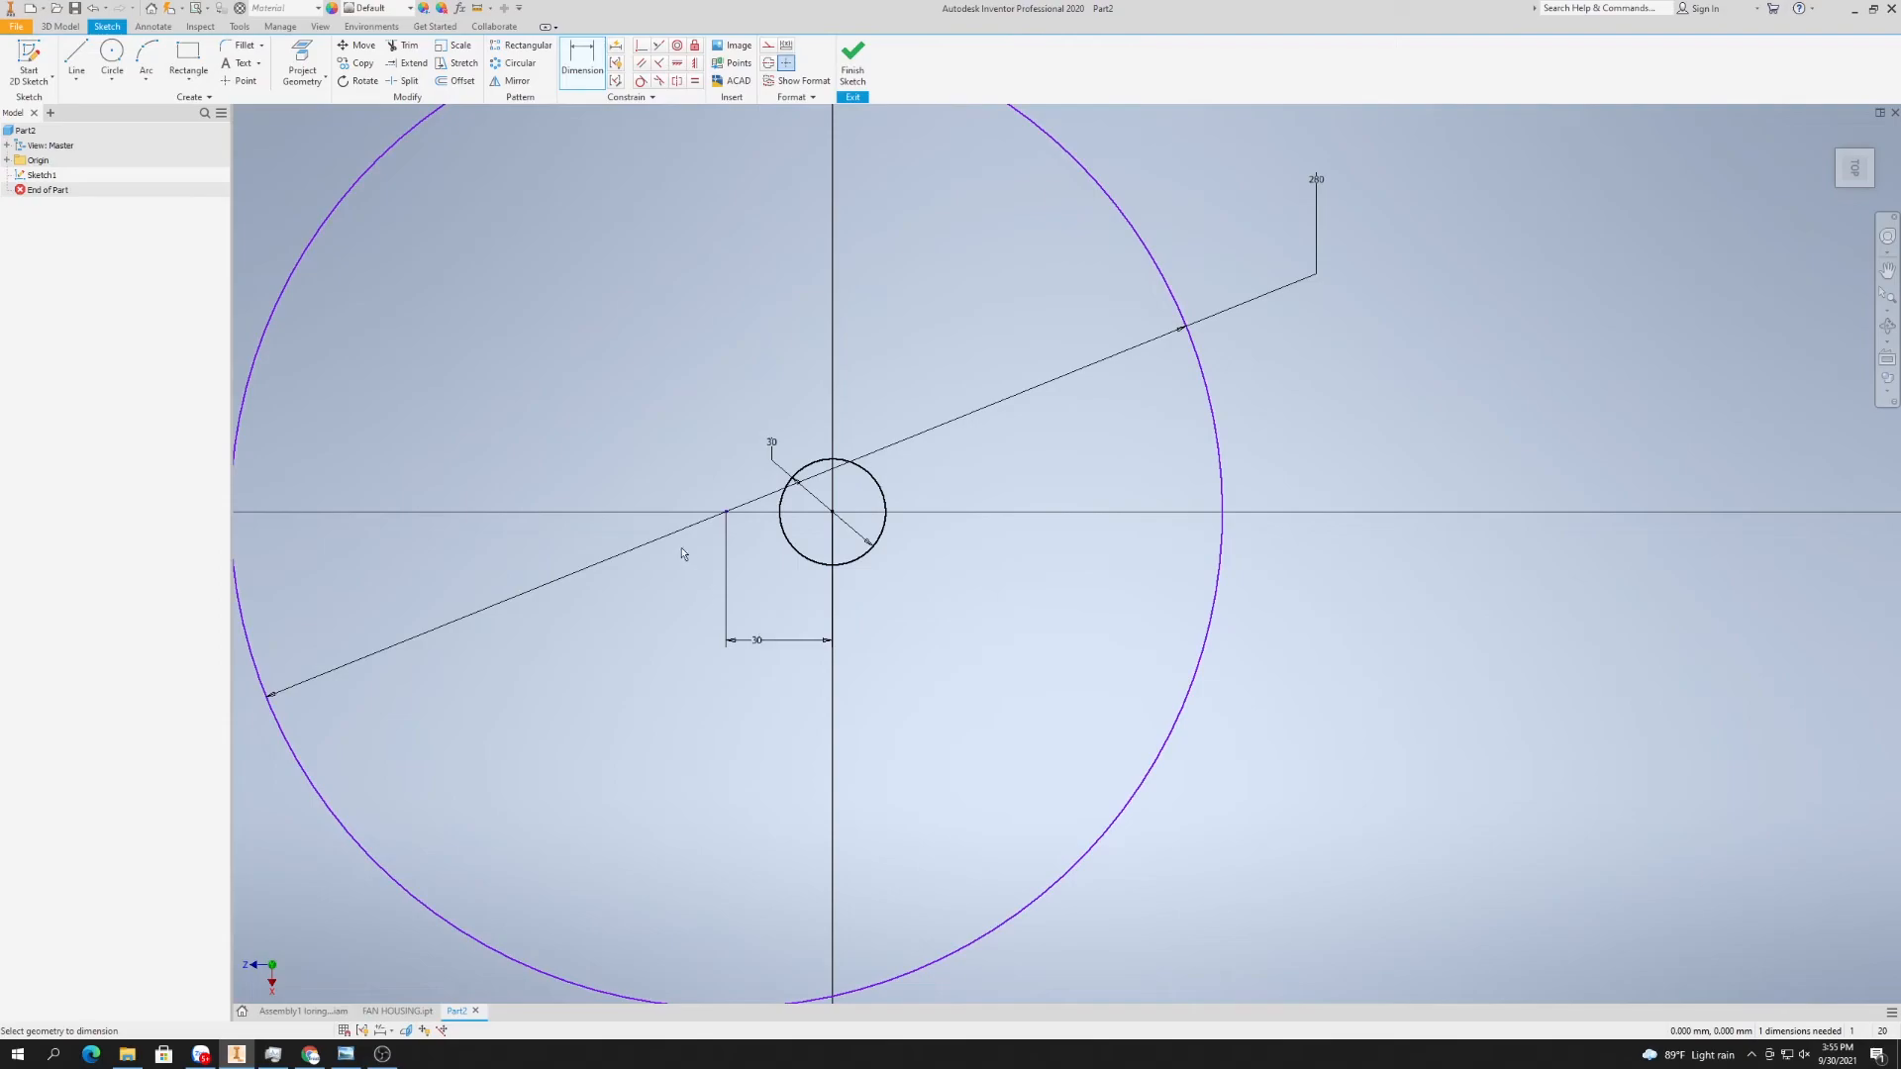
- Sketch a horizontal line across the full width of the large circle, ending on the circle at both sides
{"action": "left_click", "coordinate": [76, 55]}
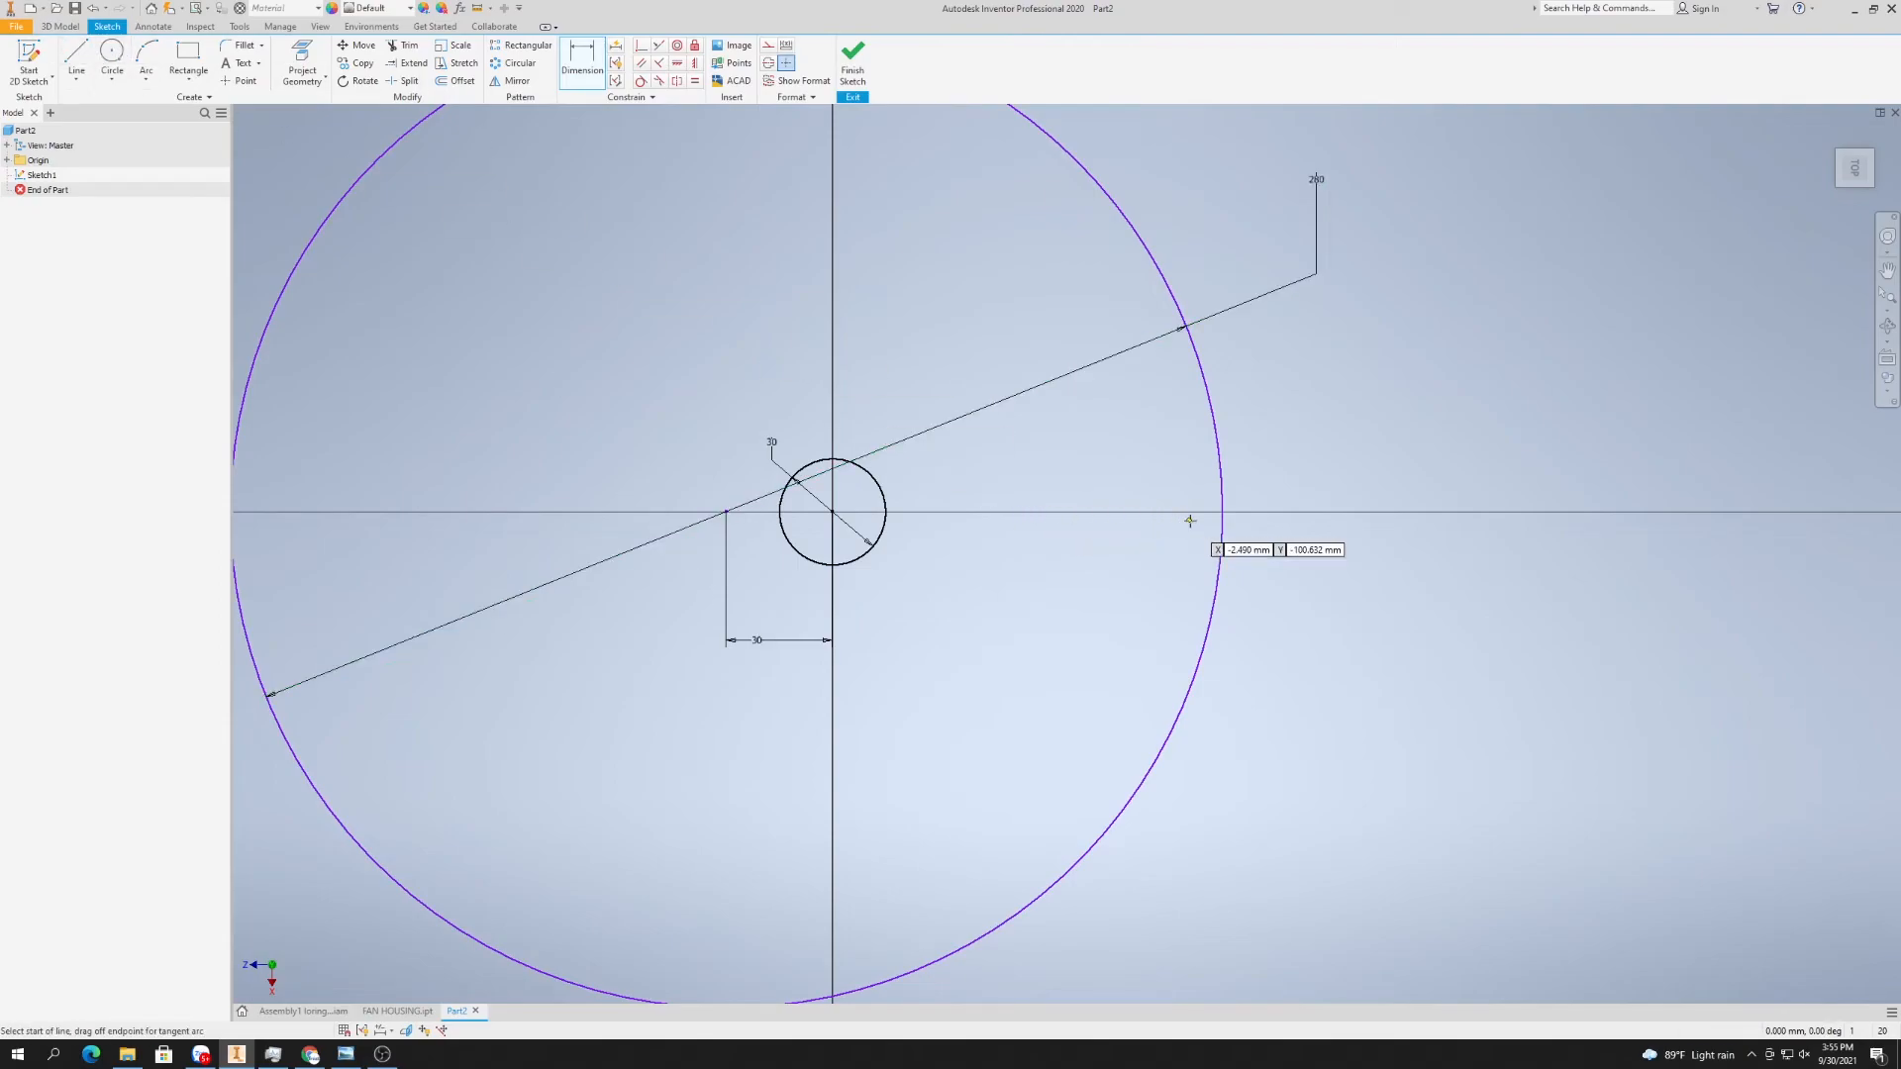
{"action": "left_click", "coordinate": [1220, 512]}
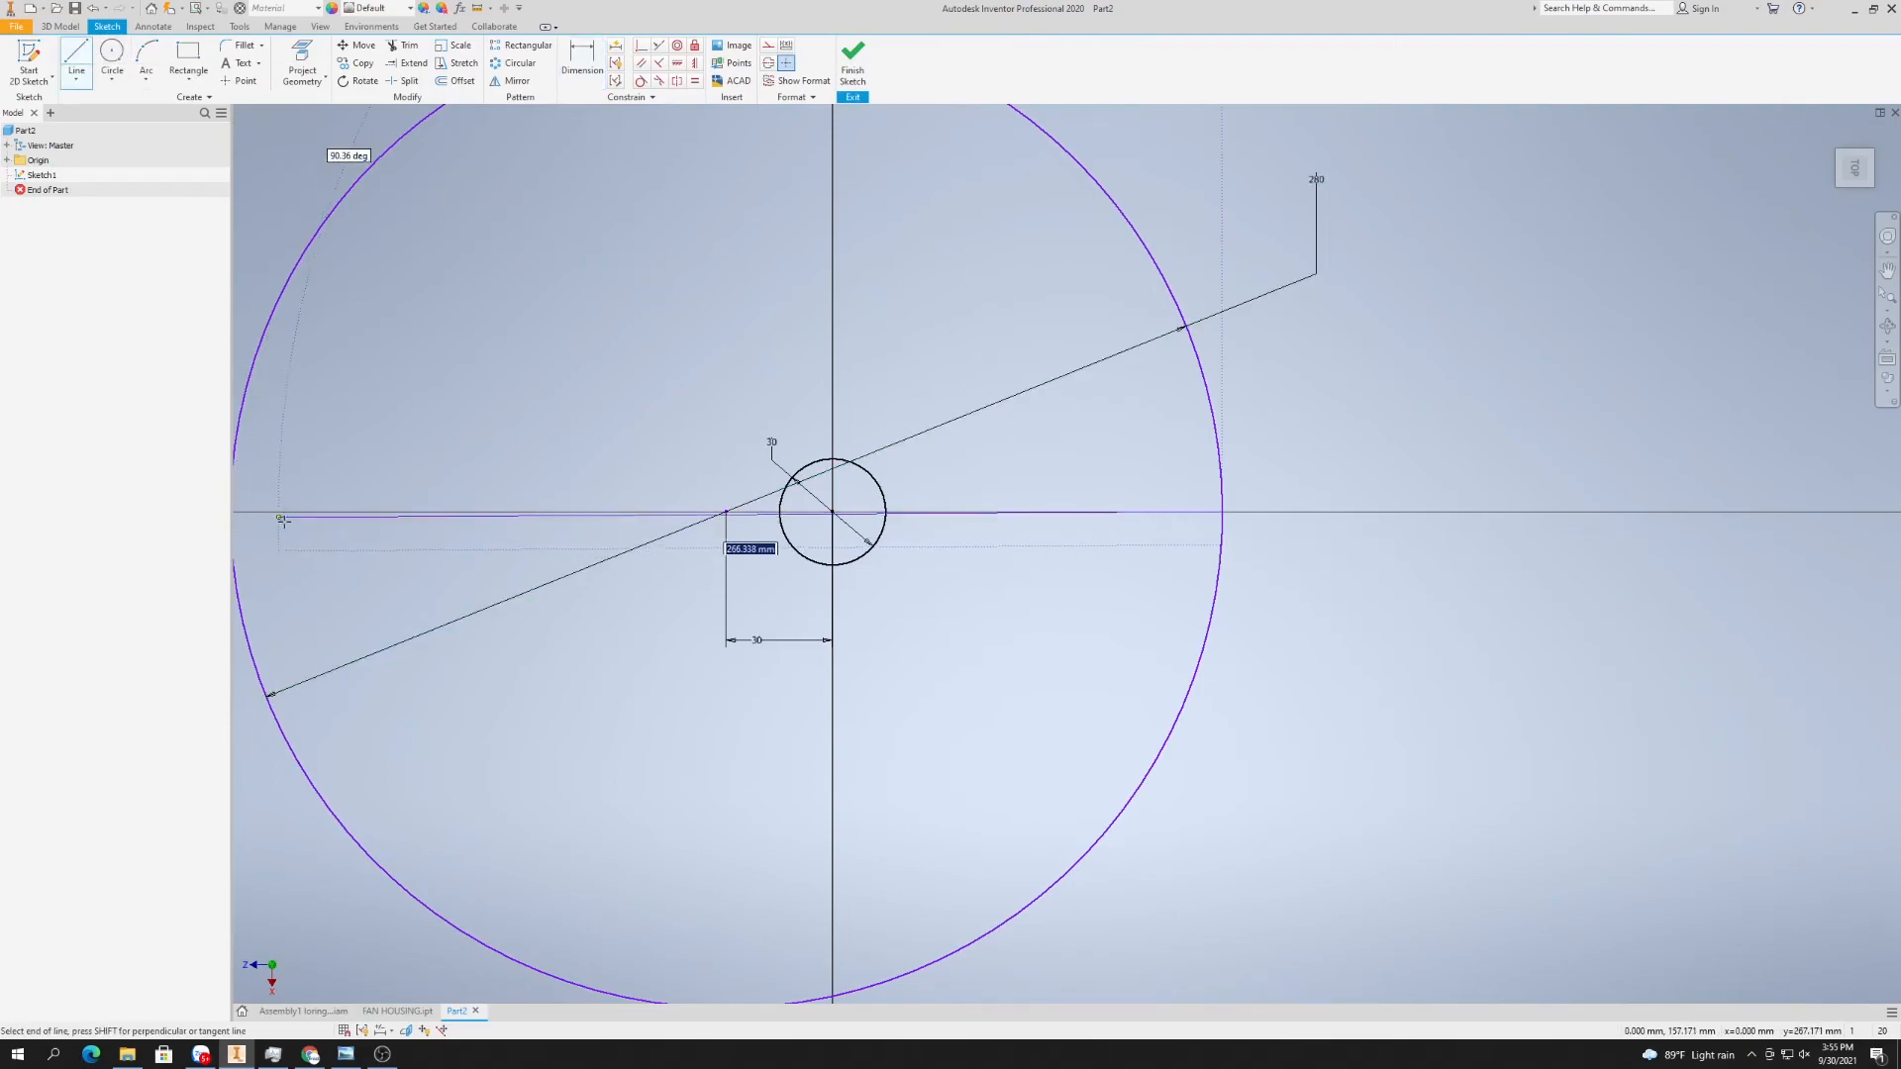
{"action": "scroll", "coordinate": [297, 522], "scroll_direction": "down", "scroll_amount": 3}
{"action": "left_click", "coordinate": [286, 522]}
{"action": "right_click", "coordinate": [417, 460]}
{"action": "left_click", "coordinate": [470, 462]}
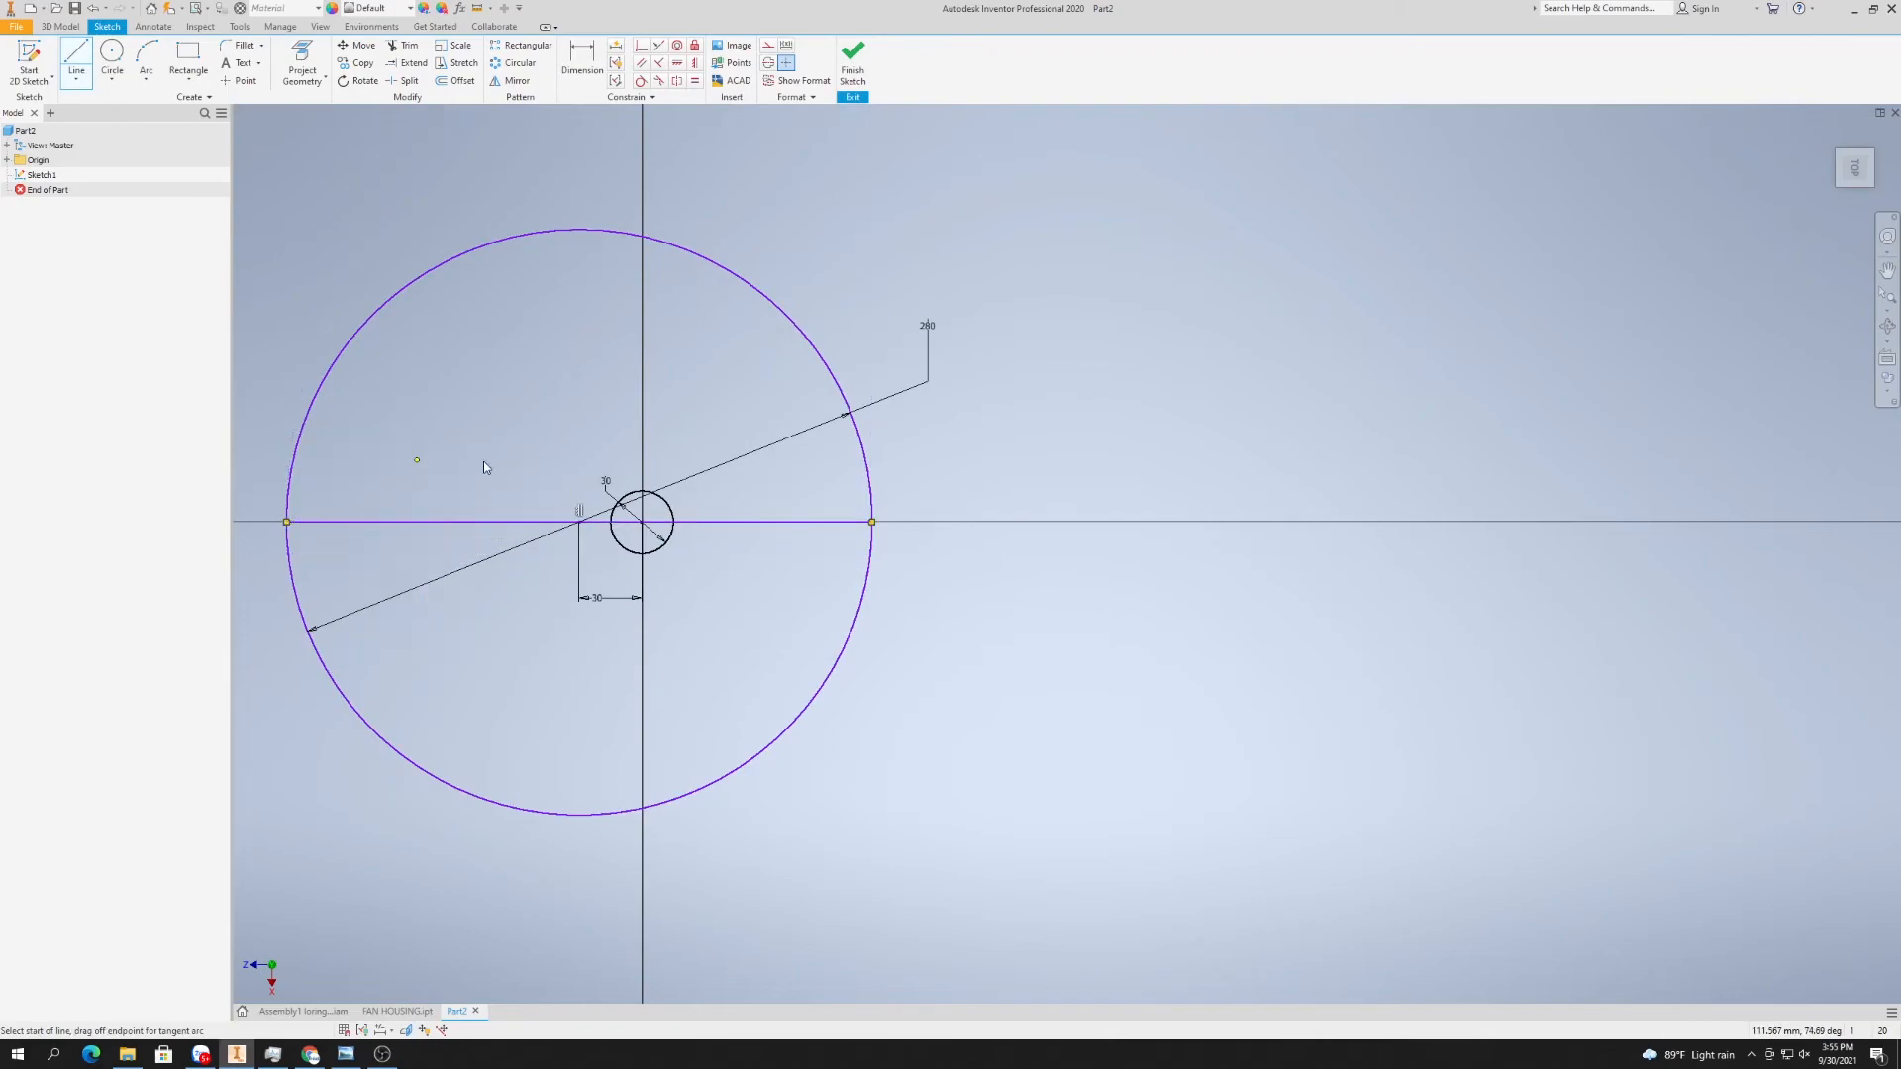
- Apply a Coincident constraint between the horizontal line and the origin point
{"action": "left_click", "coordinate": [642, 46]}
{"action": "left_click", "coordinate": [713, 523]}
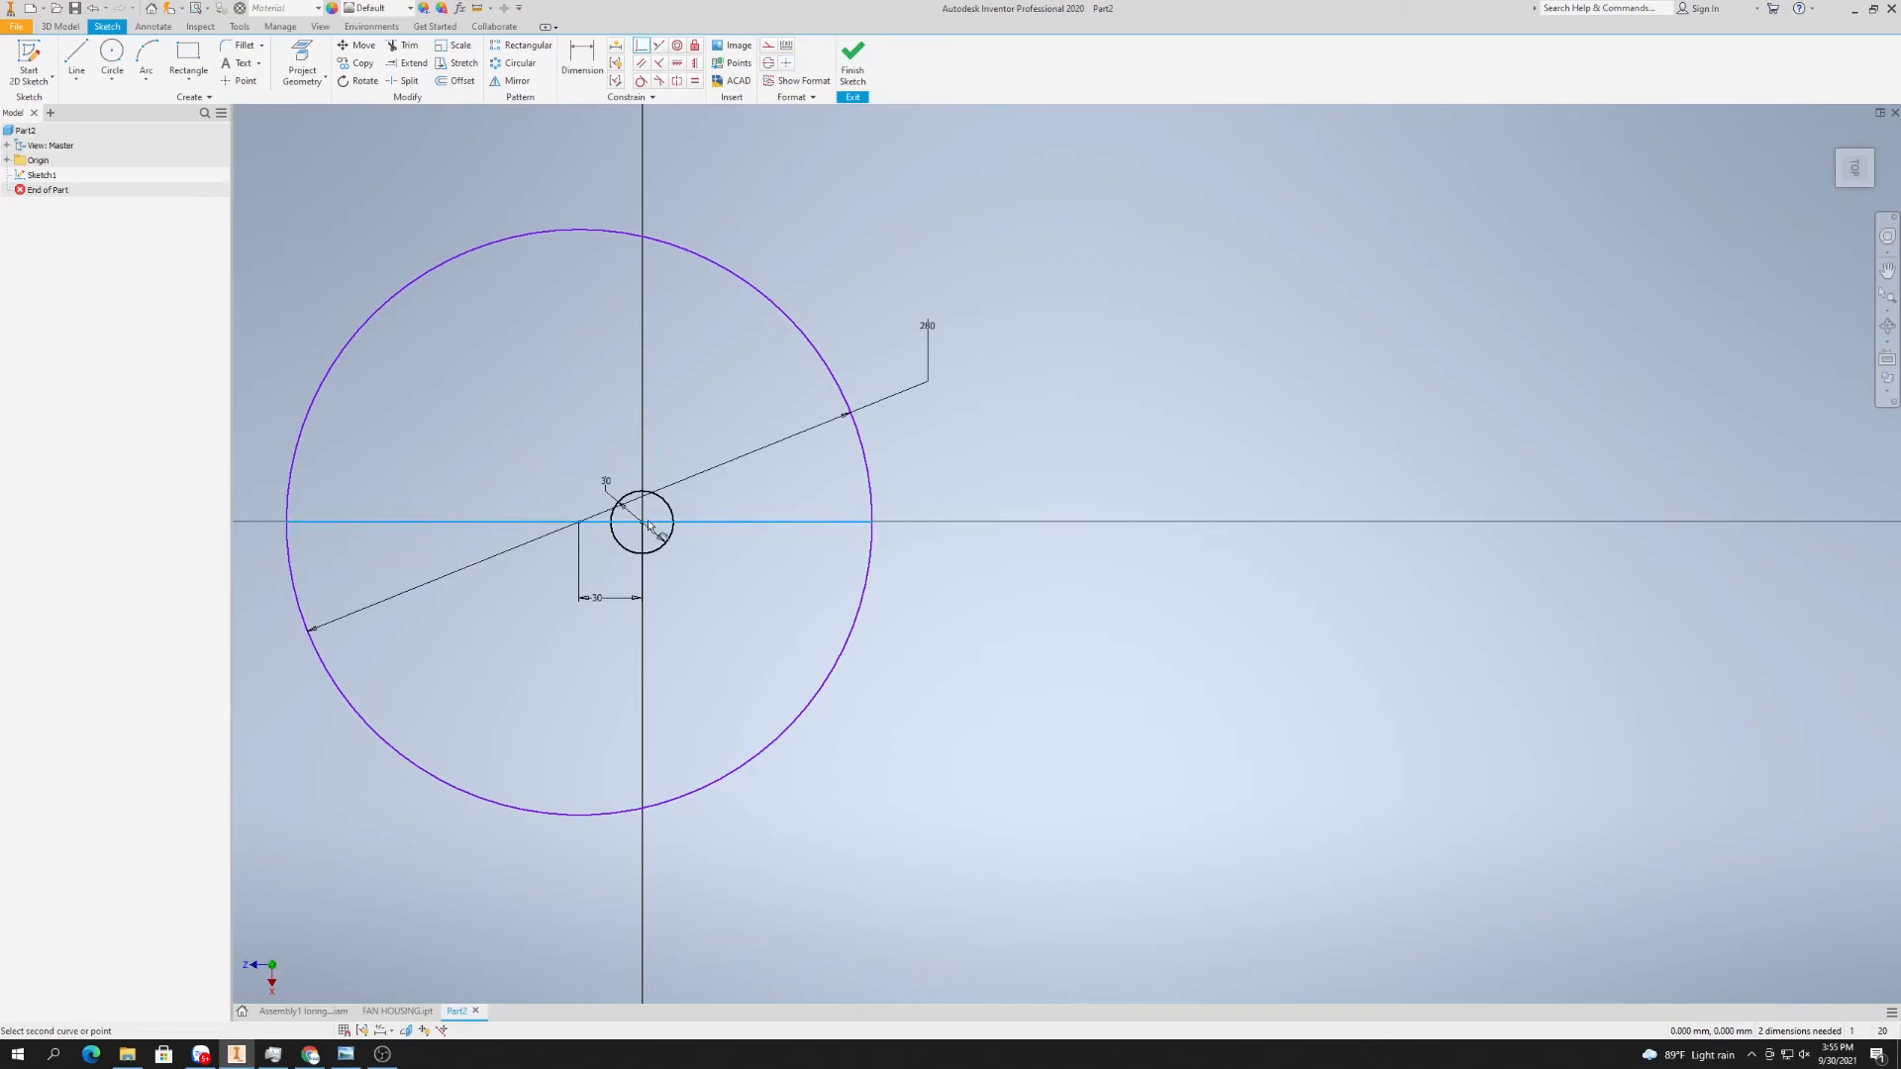
{"action": "left_click", "coordinate": [643, 524]}
{"action": "right_click", "coordinate": [780, 497]}
{"action": "left_click", "coordinate": [842, 490]}
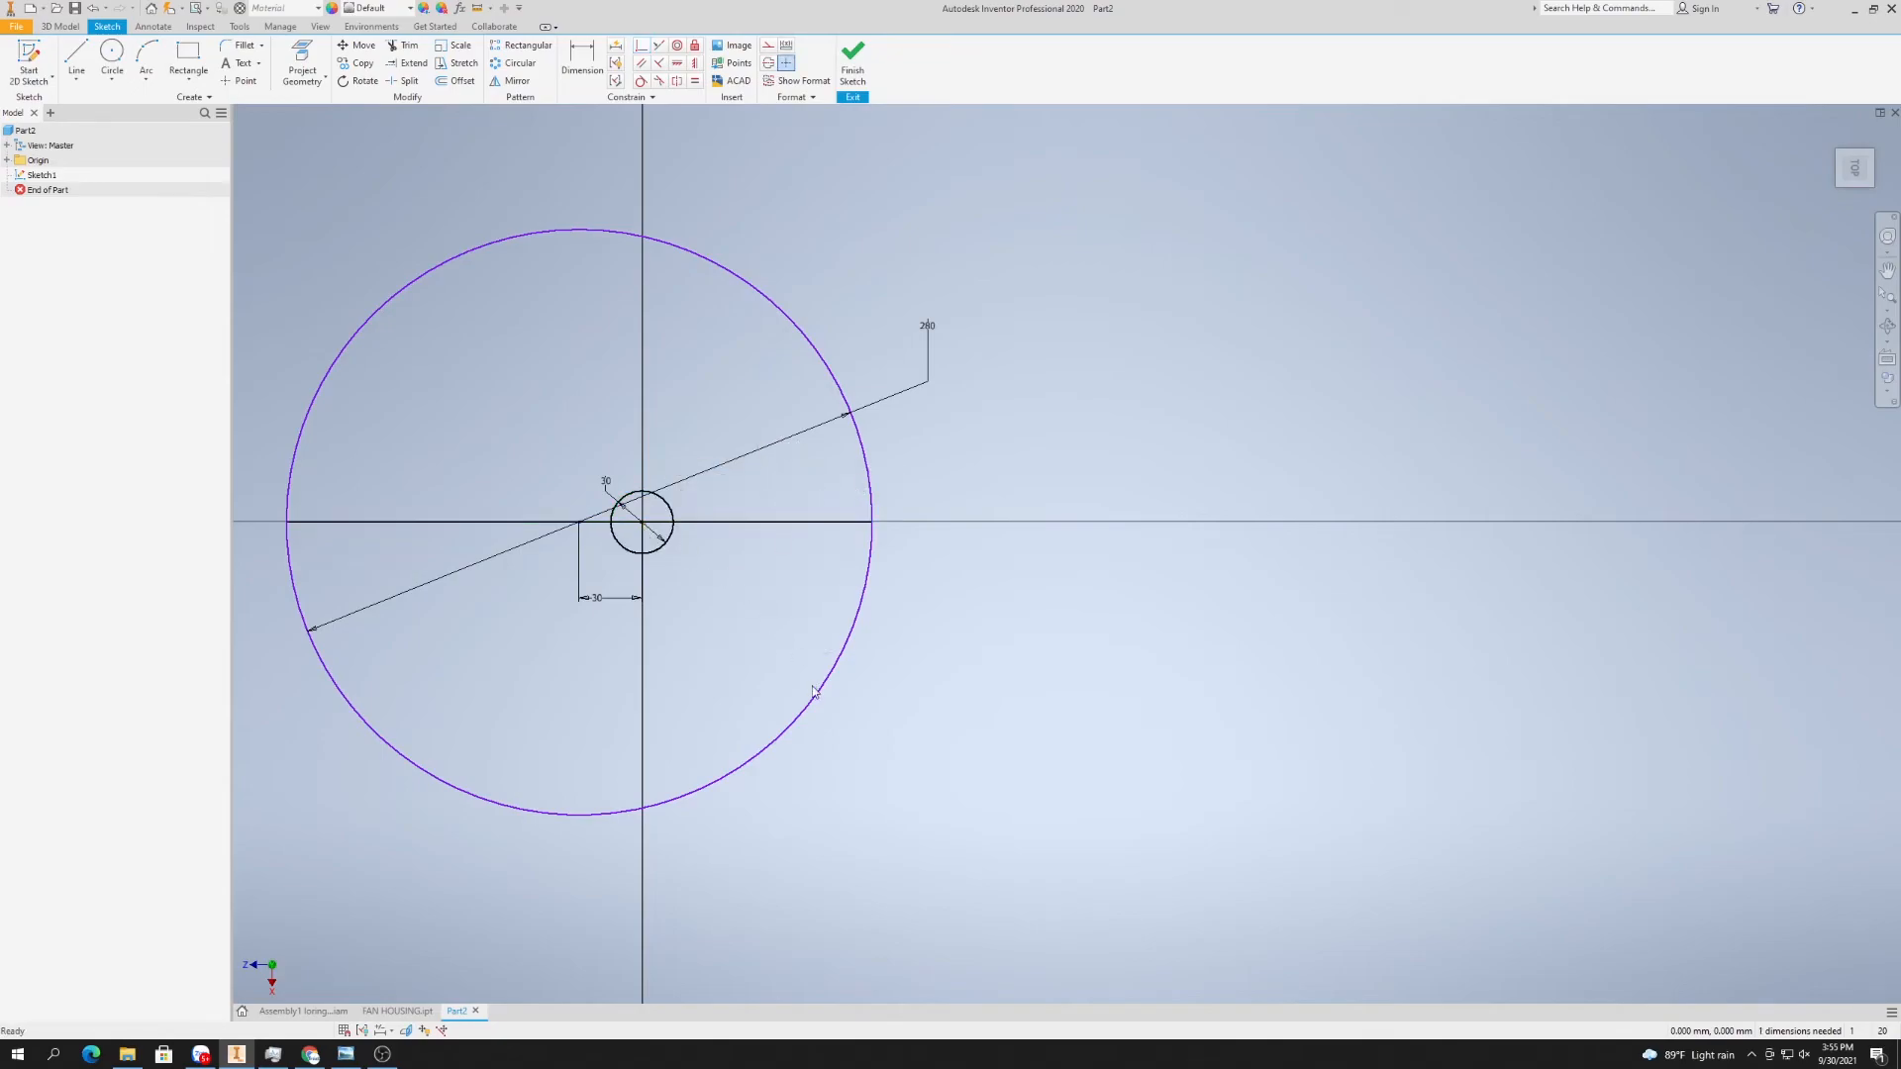
- Try to align the large circle's centre with the origin using a Horizontal constraint
{"action": "left_click_drag", "start_coordinate": [580, 523], "coordinate": [581, 537]}
{"action": "left_click", "coordinate": [678, 63]}
{"action": "left_click", "coordinate": [582, 540]}
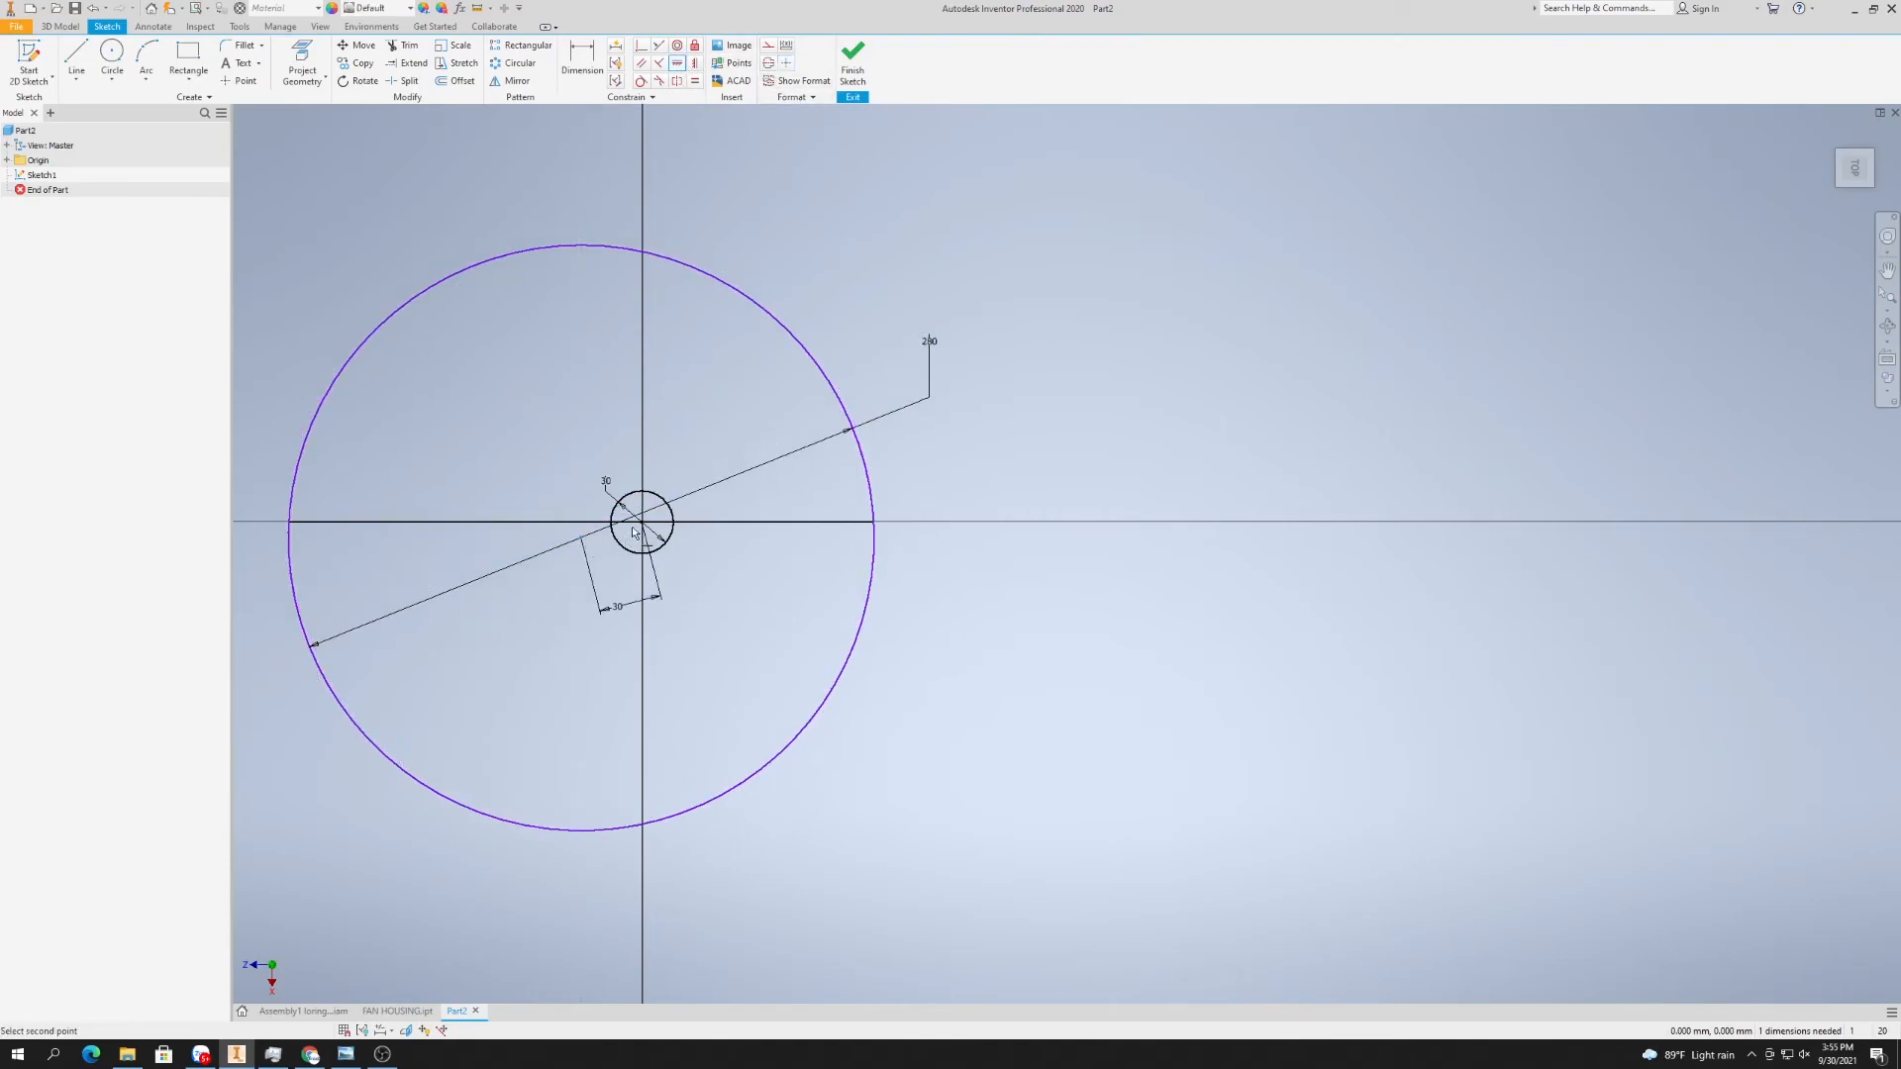
{"action": "left_click", "coordinate": [644, 525]}
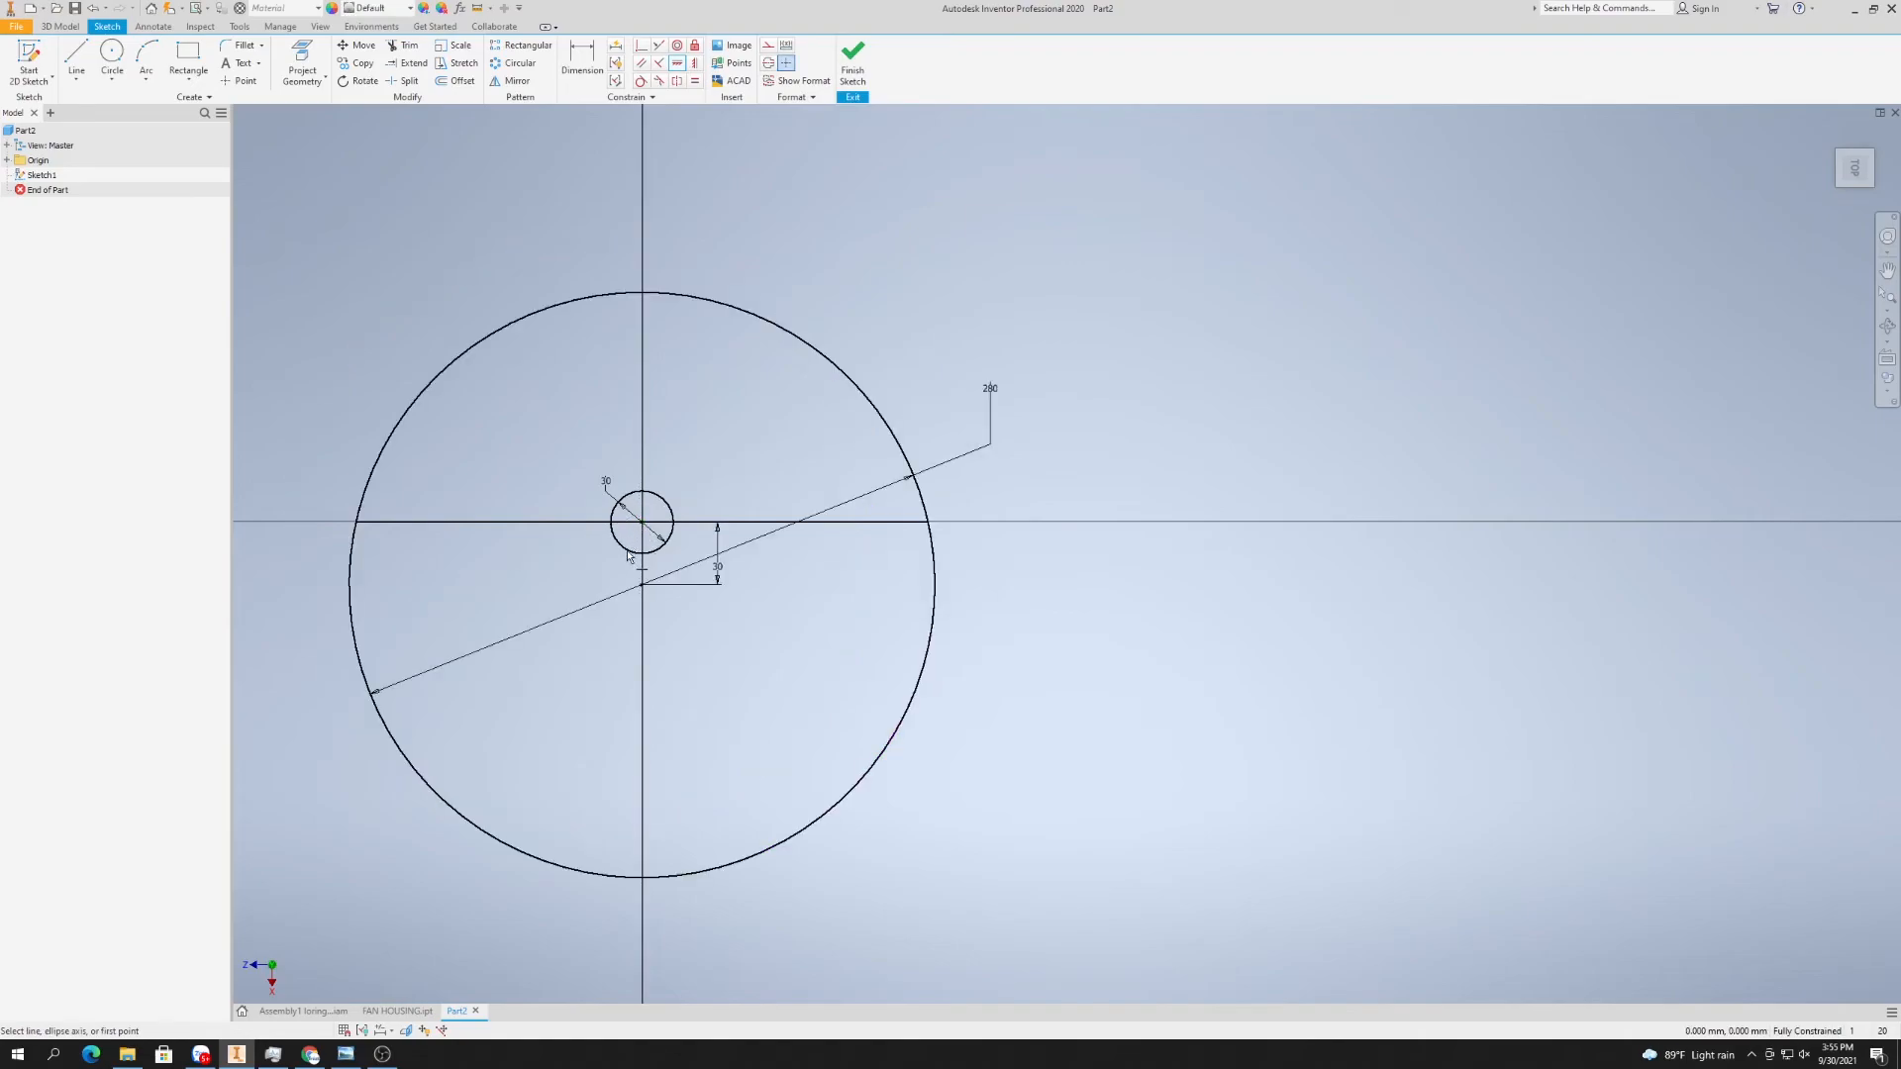
{"action": "key", "text": "ctrl+z"}
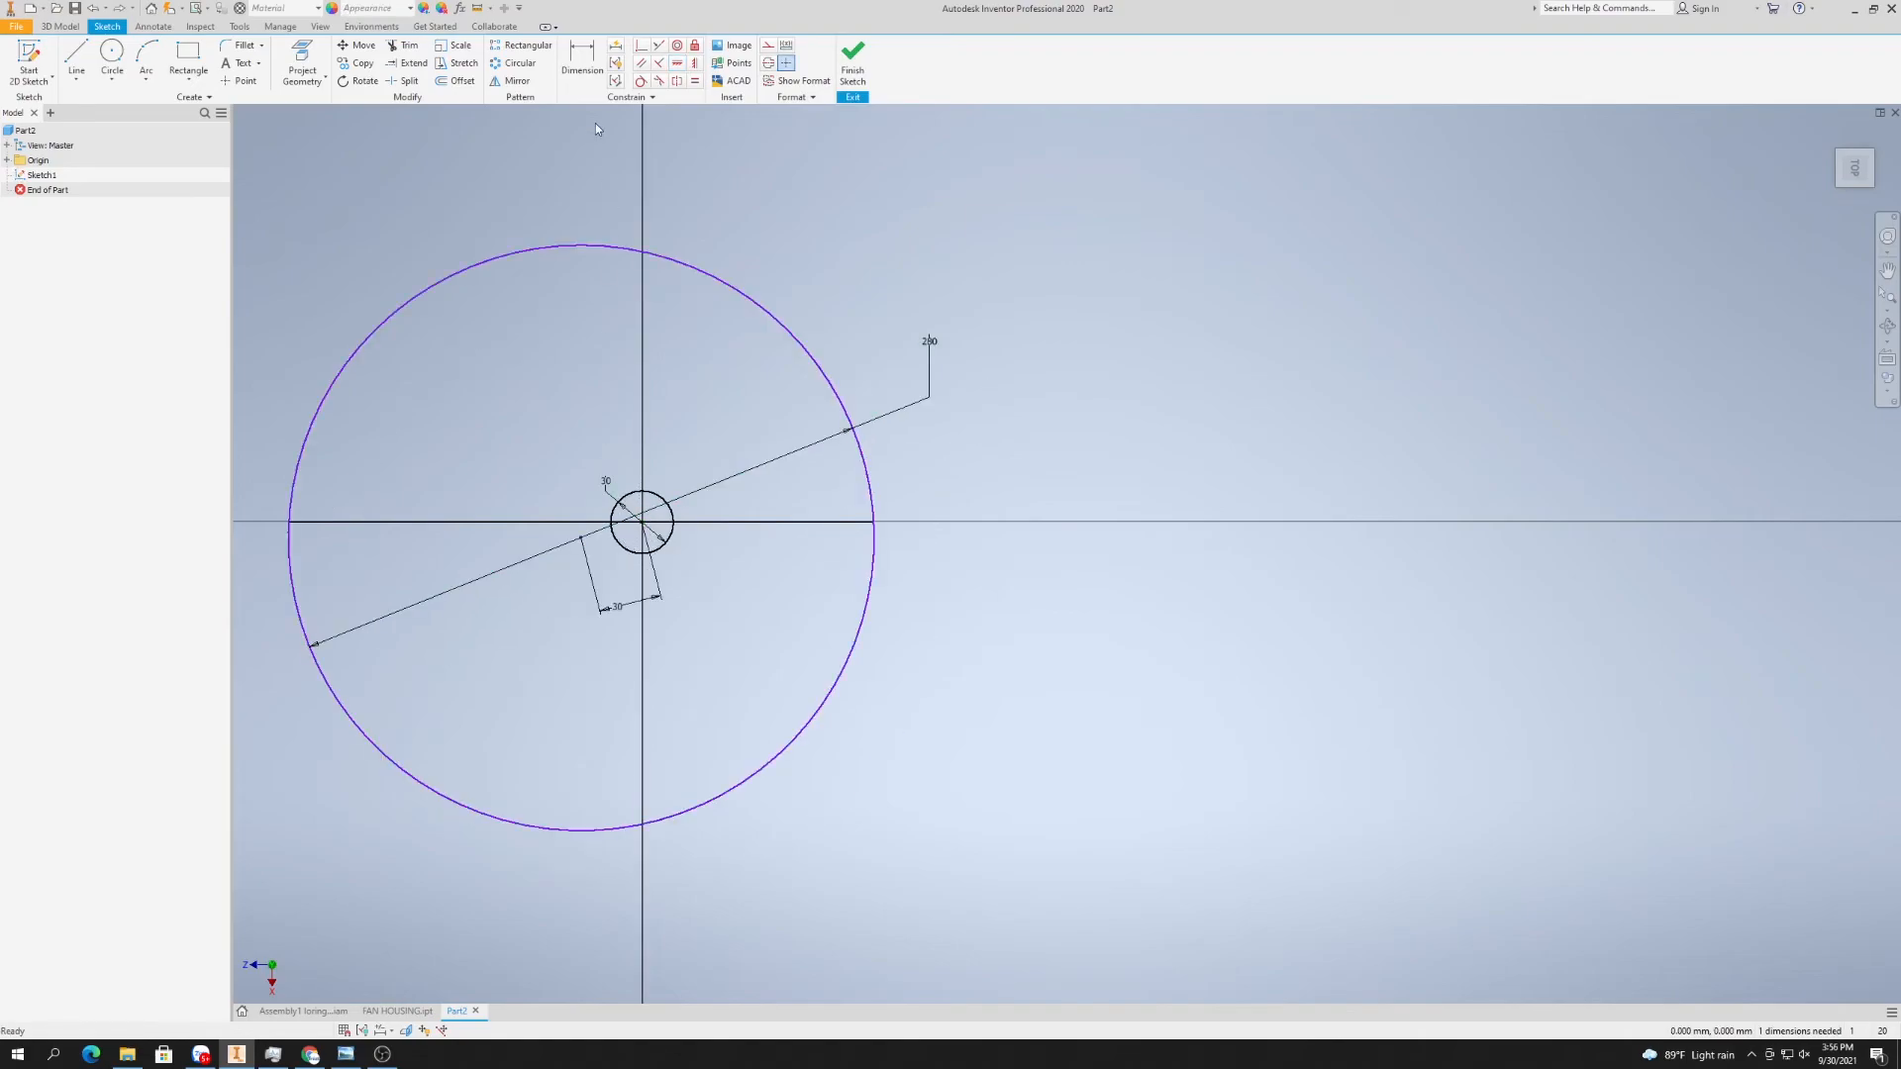
- Align the large circle's centre with the origin using a Vertical constraint
{"action": "left_click", "coordinate": [696, 66]}
{"action": "left_click", "coordinate": [582, 541]}
{"action": "left_click", "coordinate": [643, 531]}
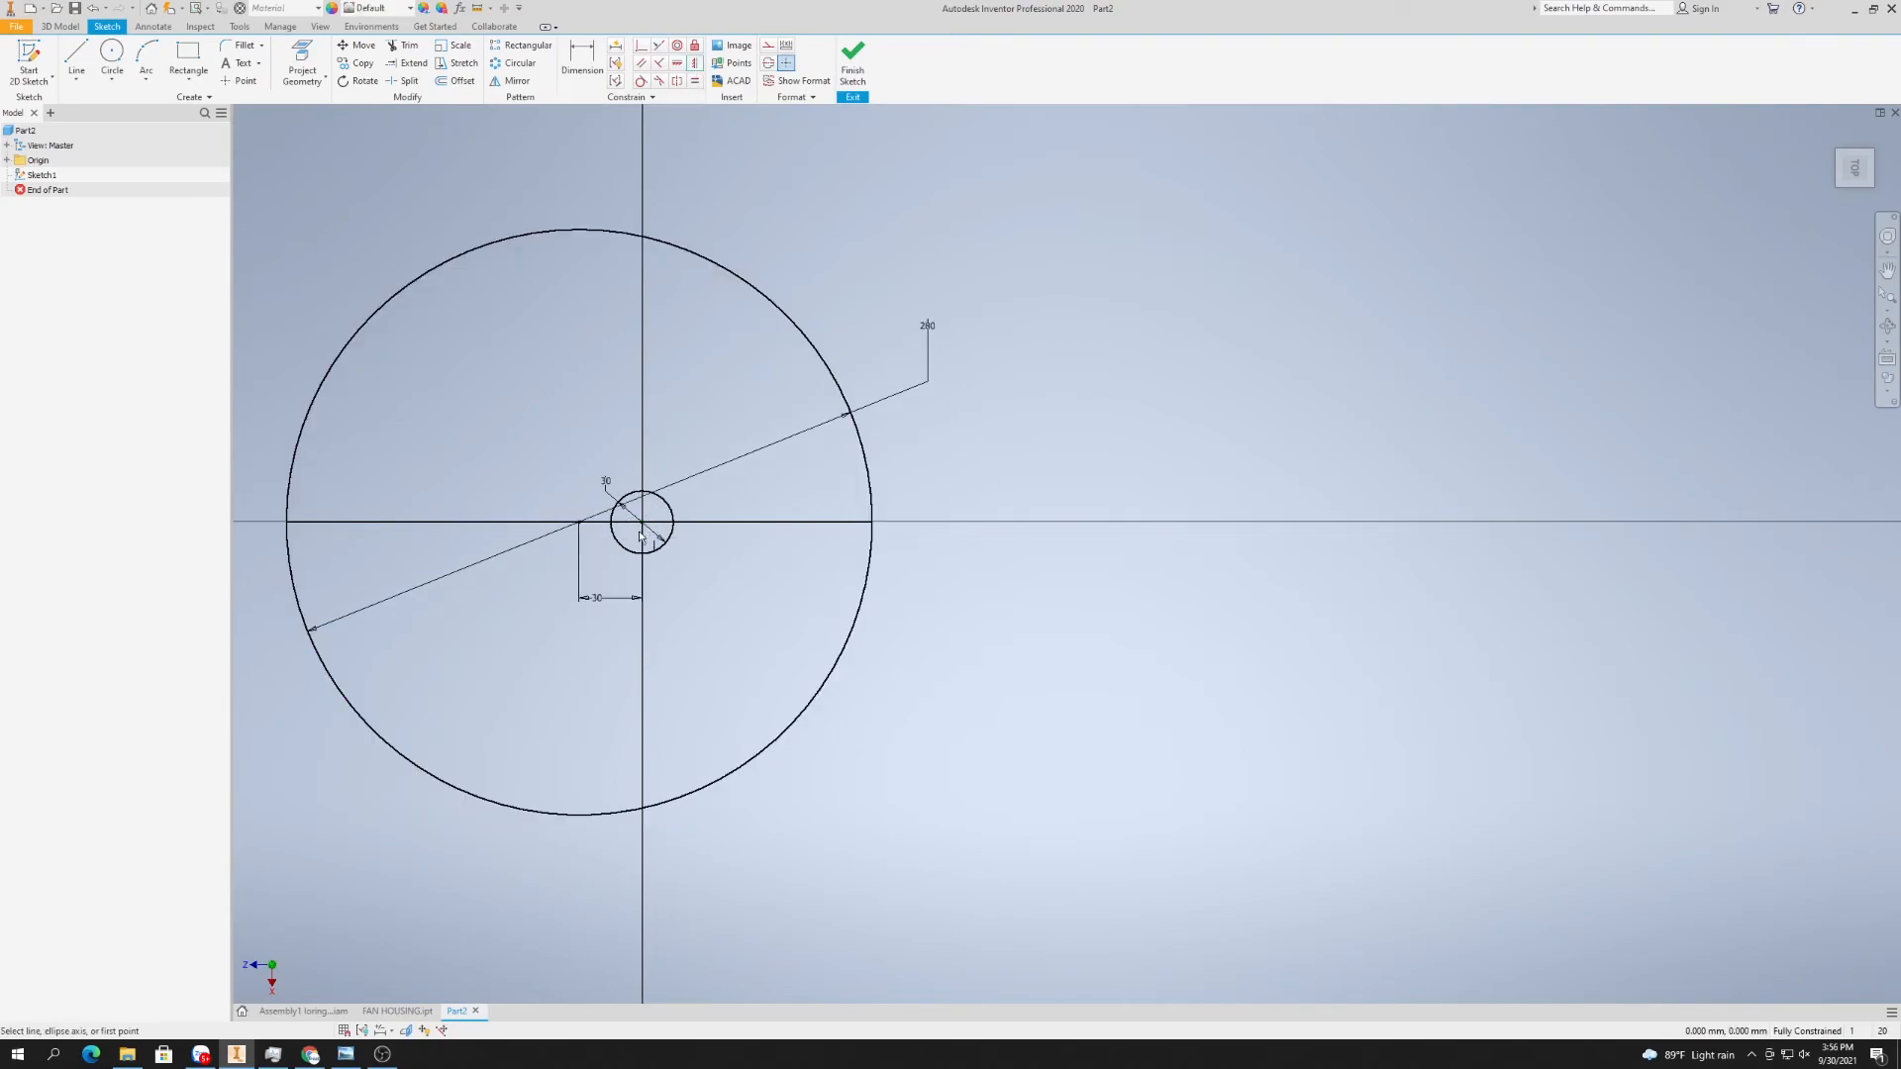
{"action": "right_click", "coordinate": [464, 387]}
{"action": "left_click", "coordinate": [513, 387]}
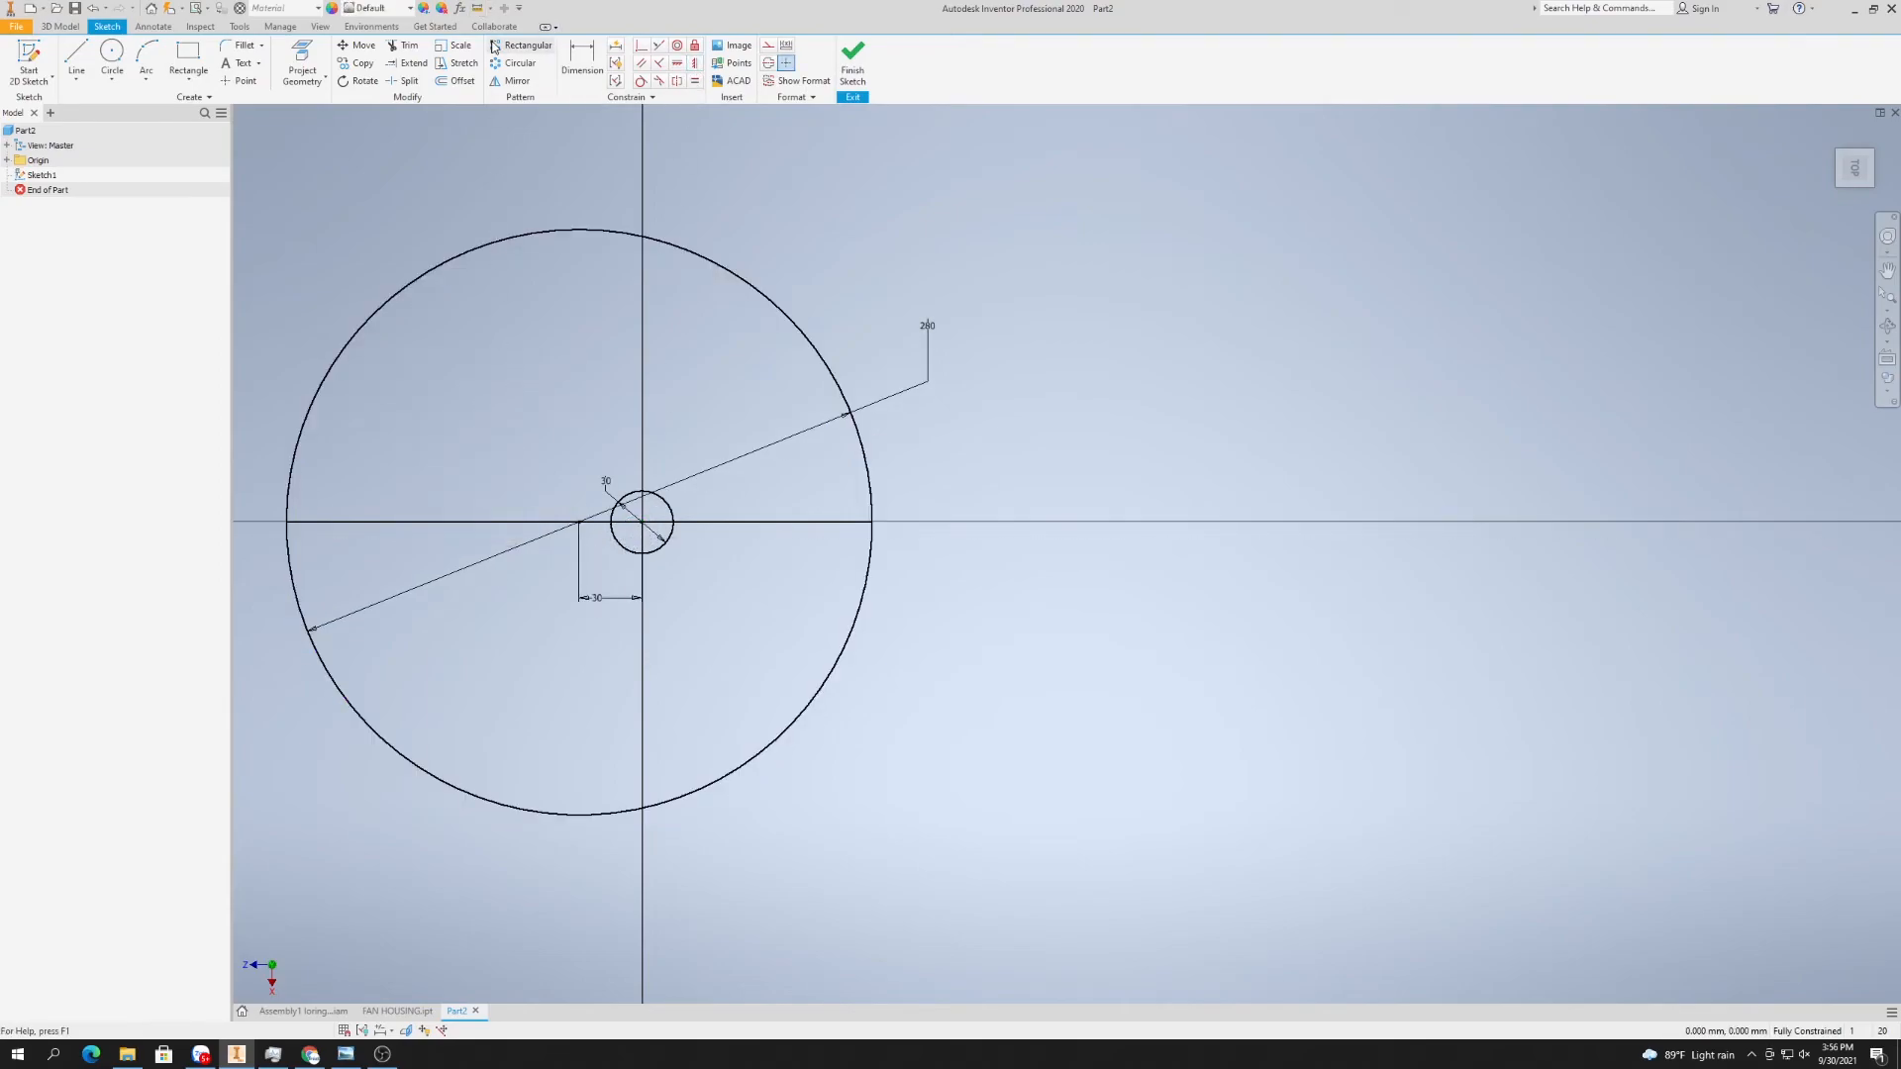
- Trim away the upper half of the large circle and convert the horizontal line across it to construction geometry
{"action": "left_click", "coordinate": [404, 45]}
{"action": "left_click", "coordinate": [780, 309]}
{"action": "right_click", "coordinate": [450, 362]}
{"action": "key", "text": "Escape"}
{"action": "left_click", "coordinate": [467, 519]}
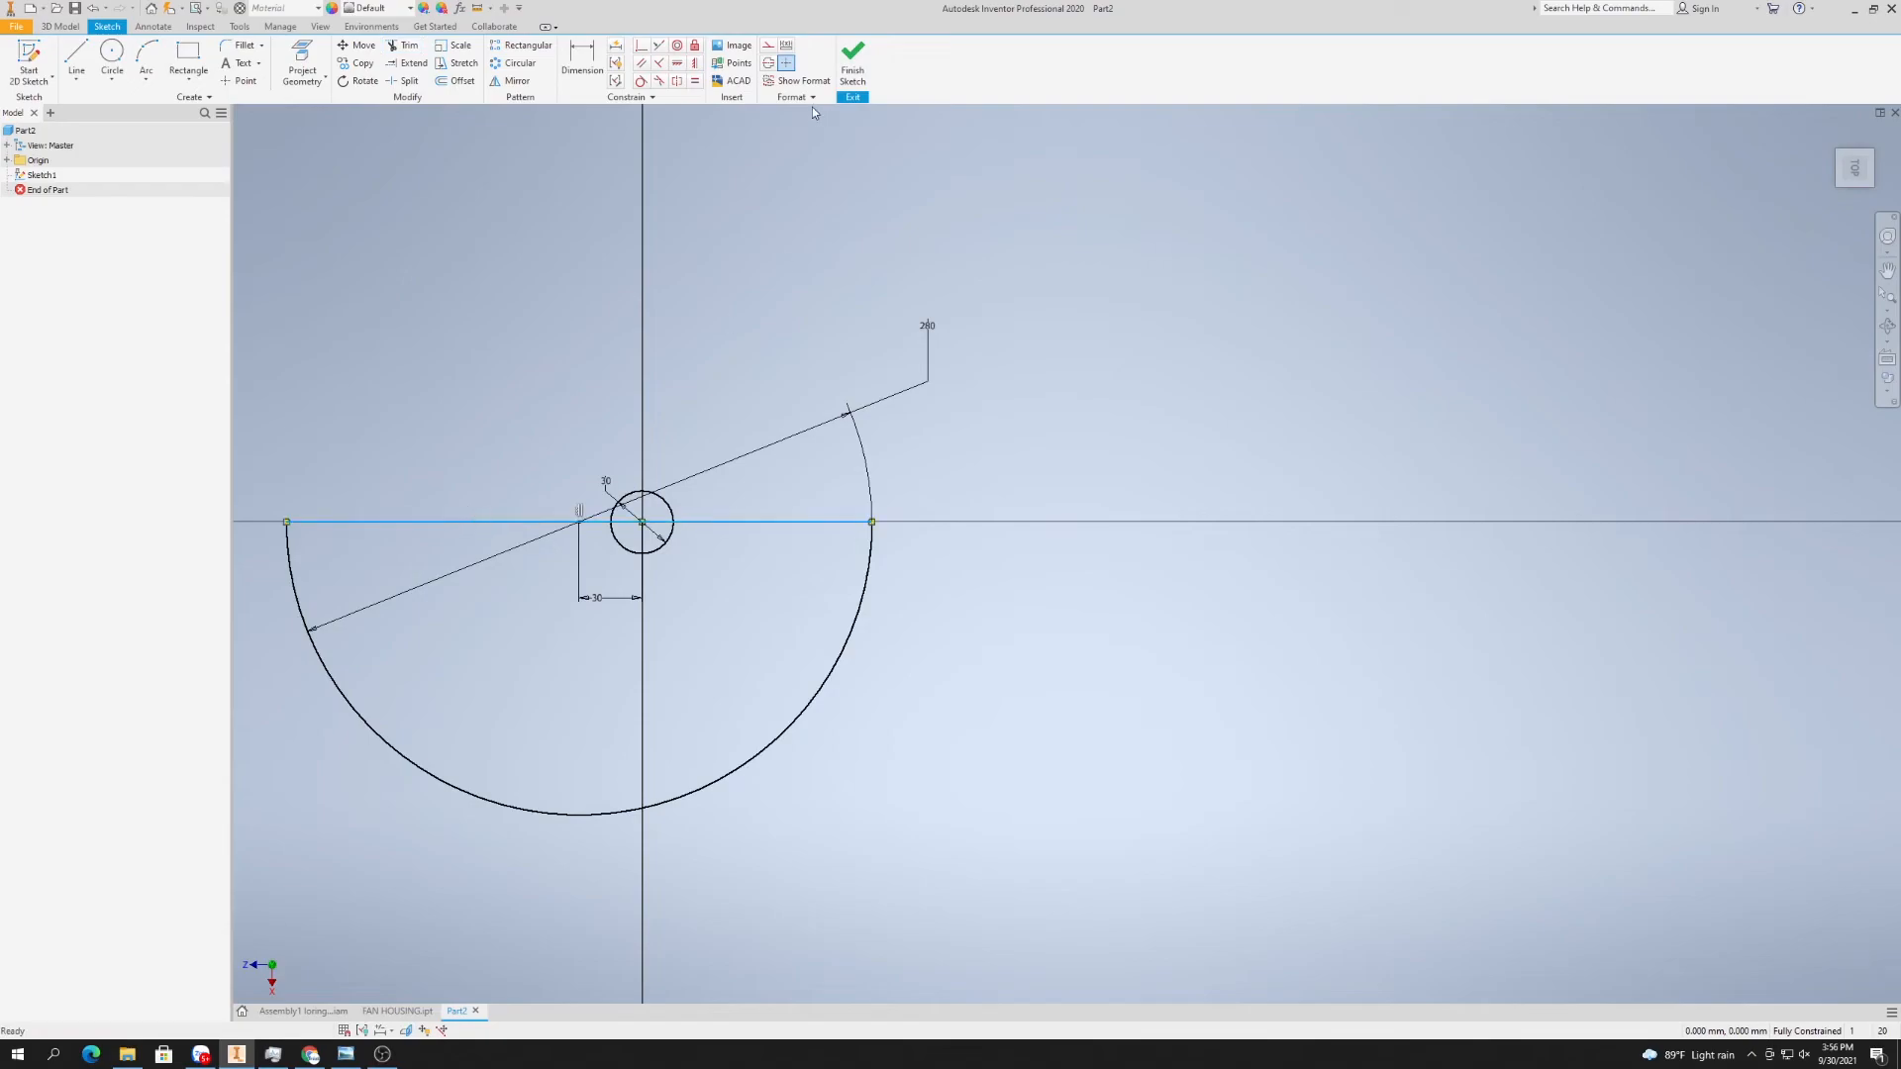
{"action": "left_click", "coordinate": [770, 45]}
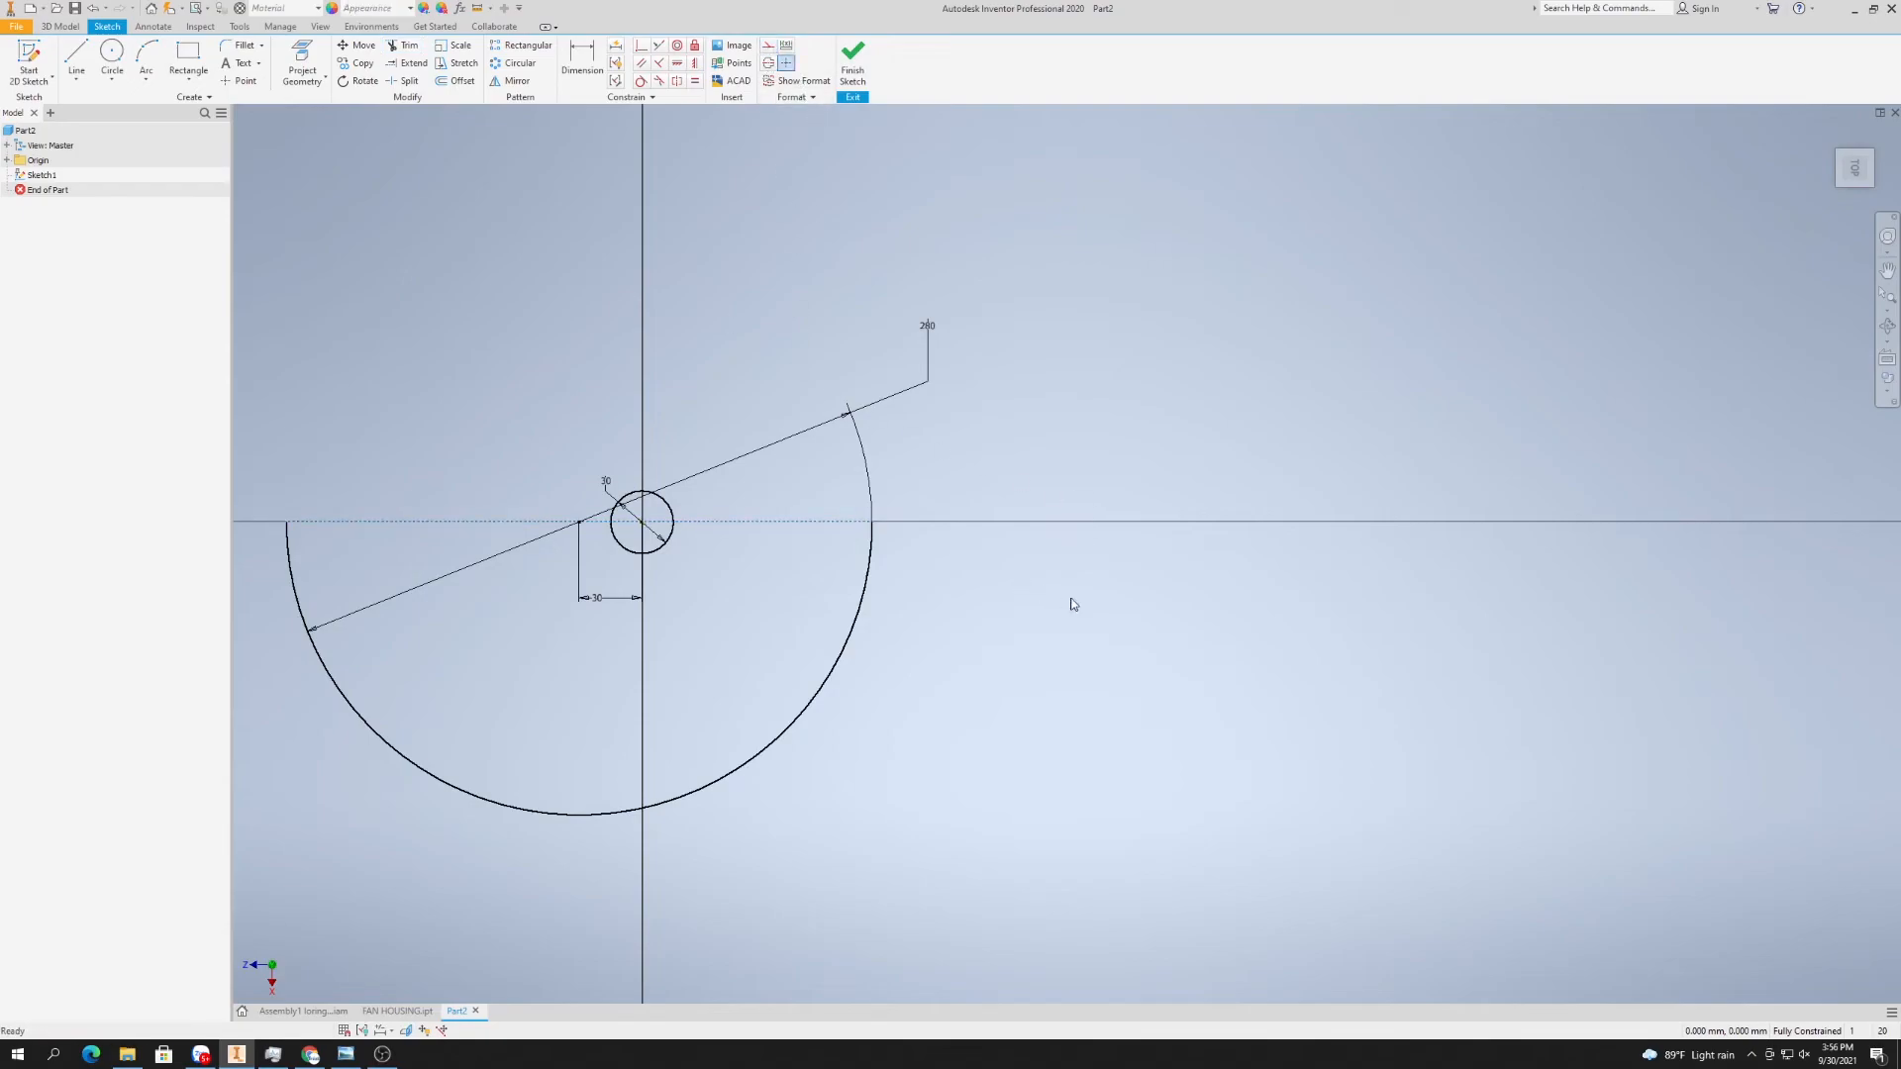
- Sketch a circle about 222 mm in diameter, centred on the construction line just left of the large arc's centre
{"action": "scroll", "coordinate": [1054, 592], "scroll_direction": "up", "scroll_amount": 4}
{"action": "scroll", "coordinate": [982, 602], "scroll_direction": "down", "scroll_amount": 3}
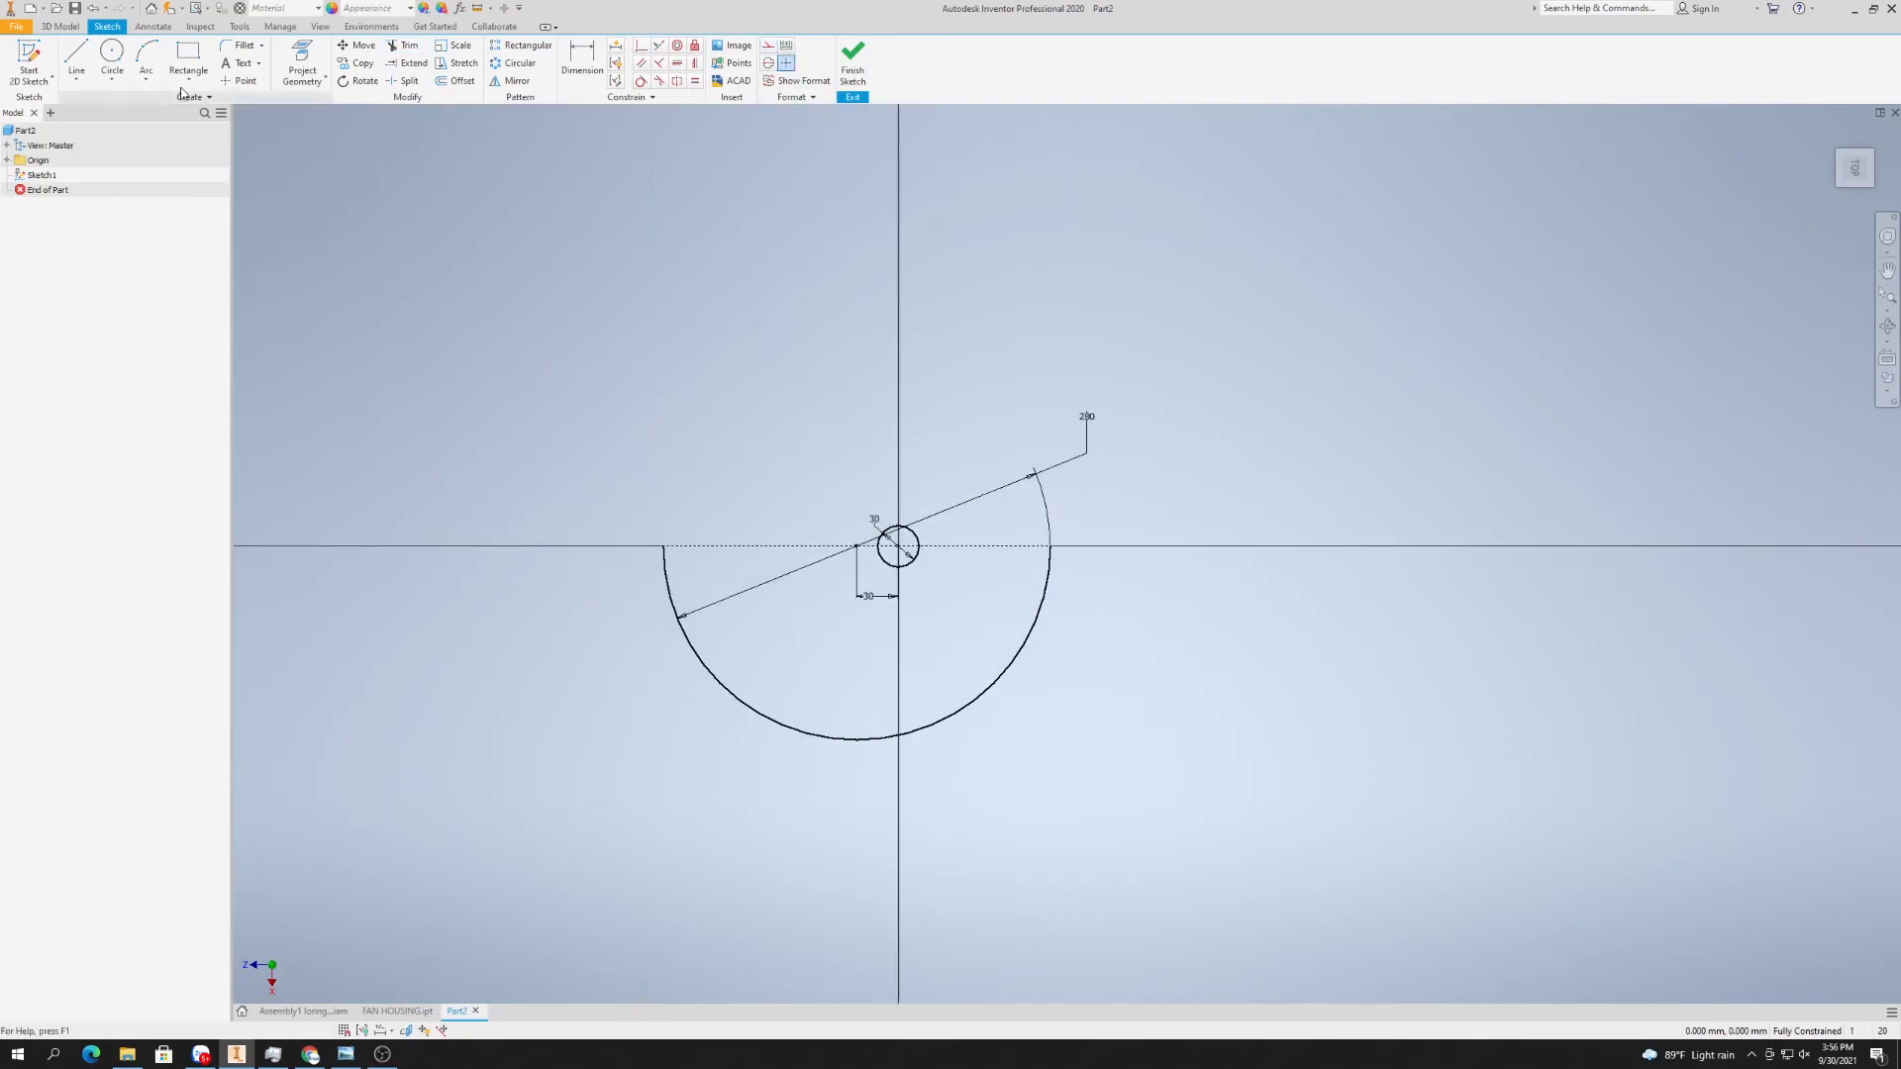
{"action": "left_click", "coordinate": [112, 54]}
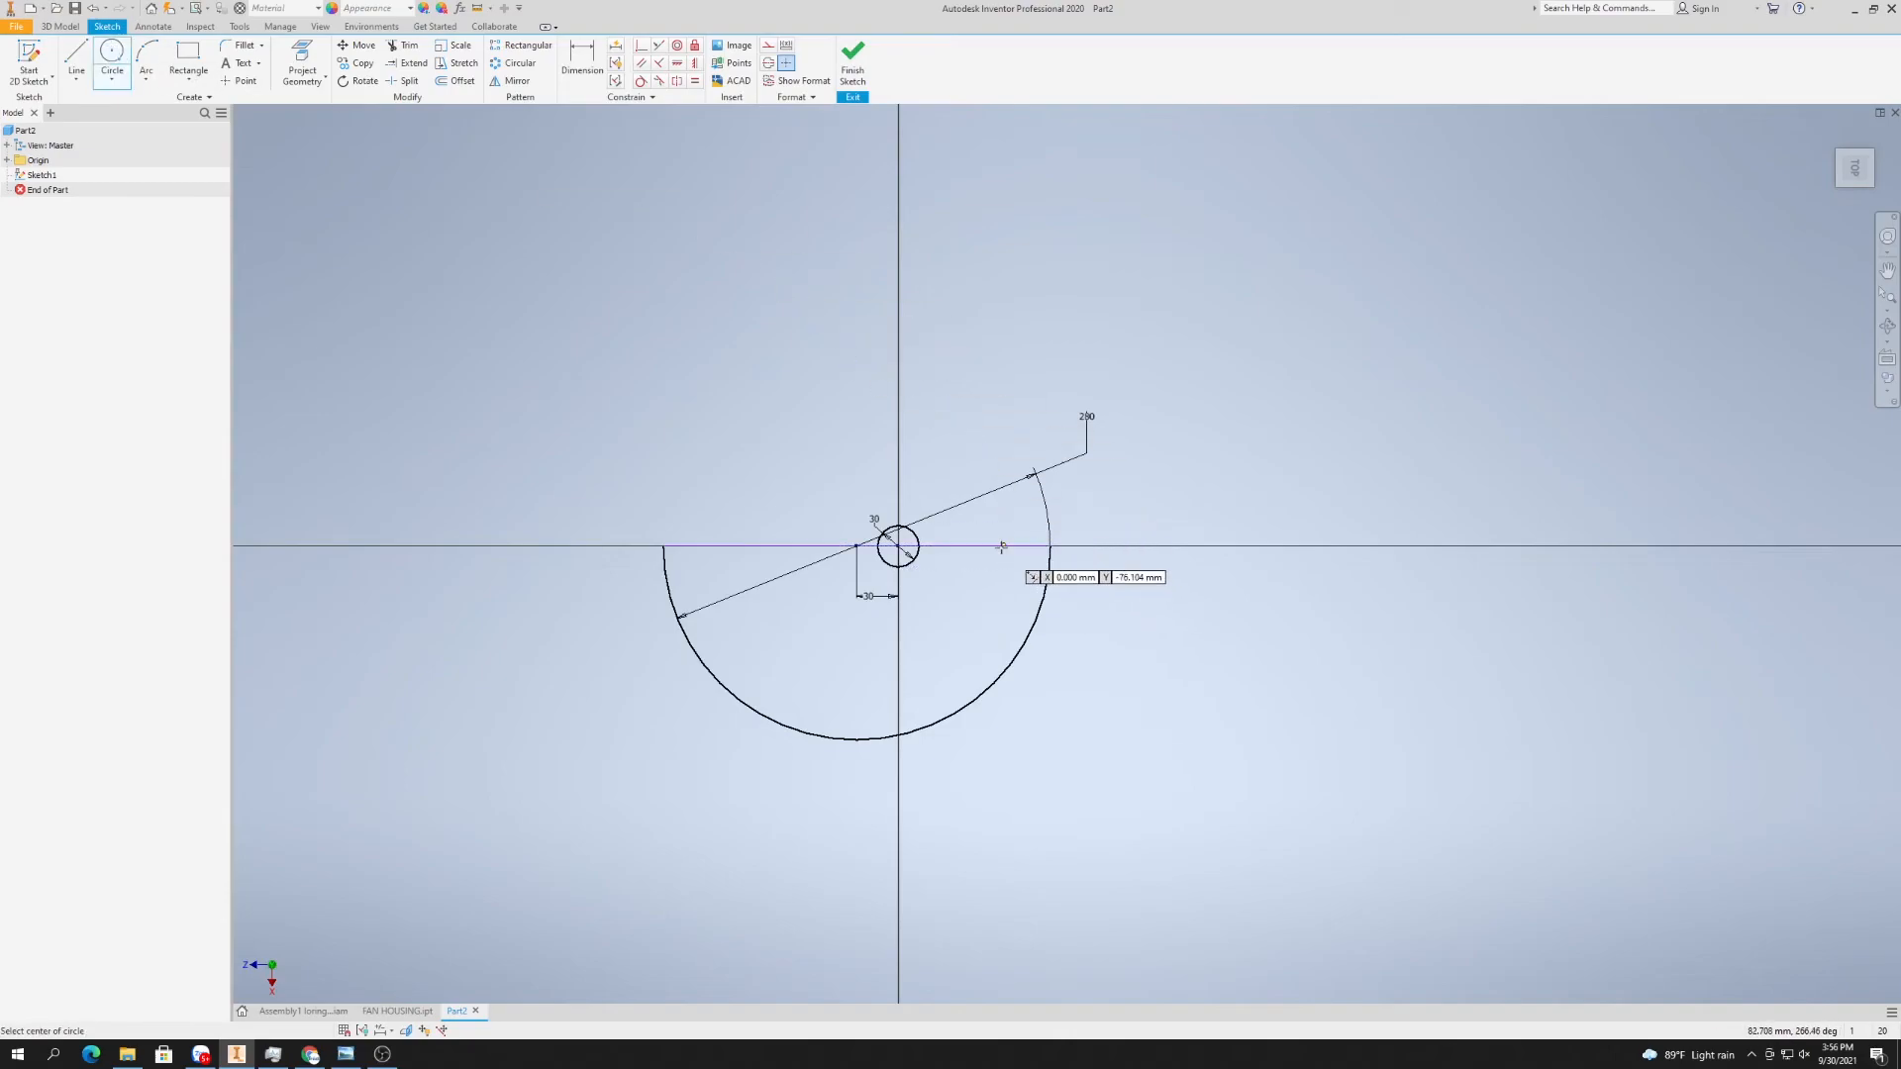
{"action": "scroll", "coordinate": [946, 547], "scroll_direction": "down", "scroll_amount": 3}
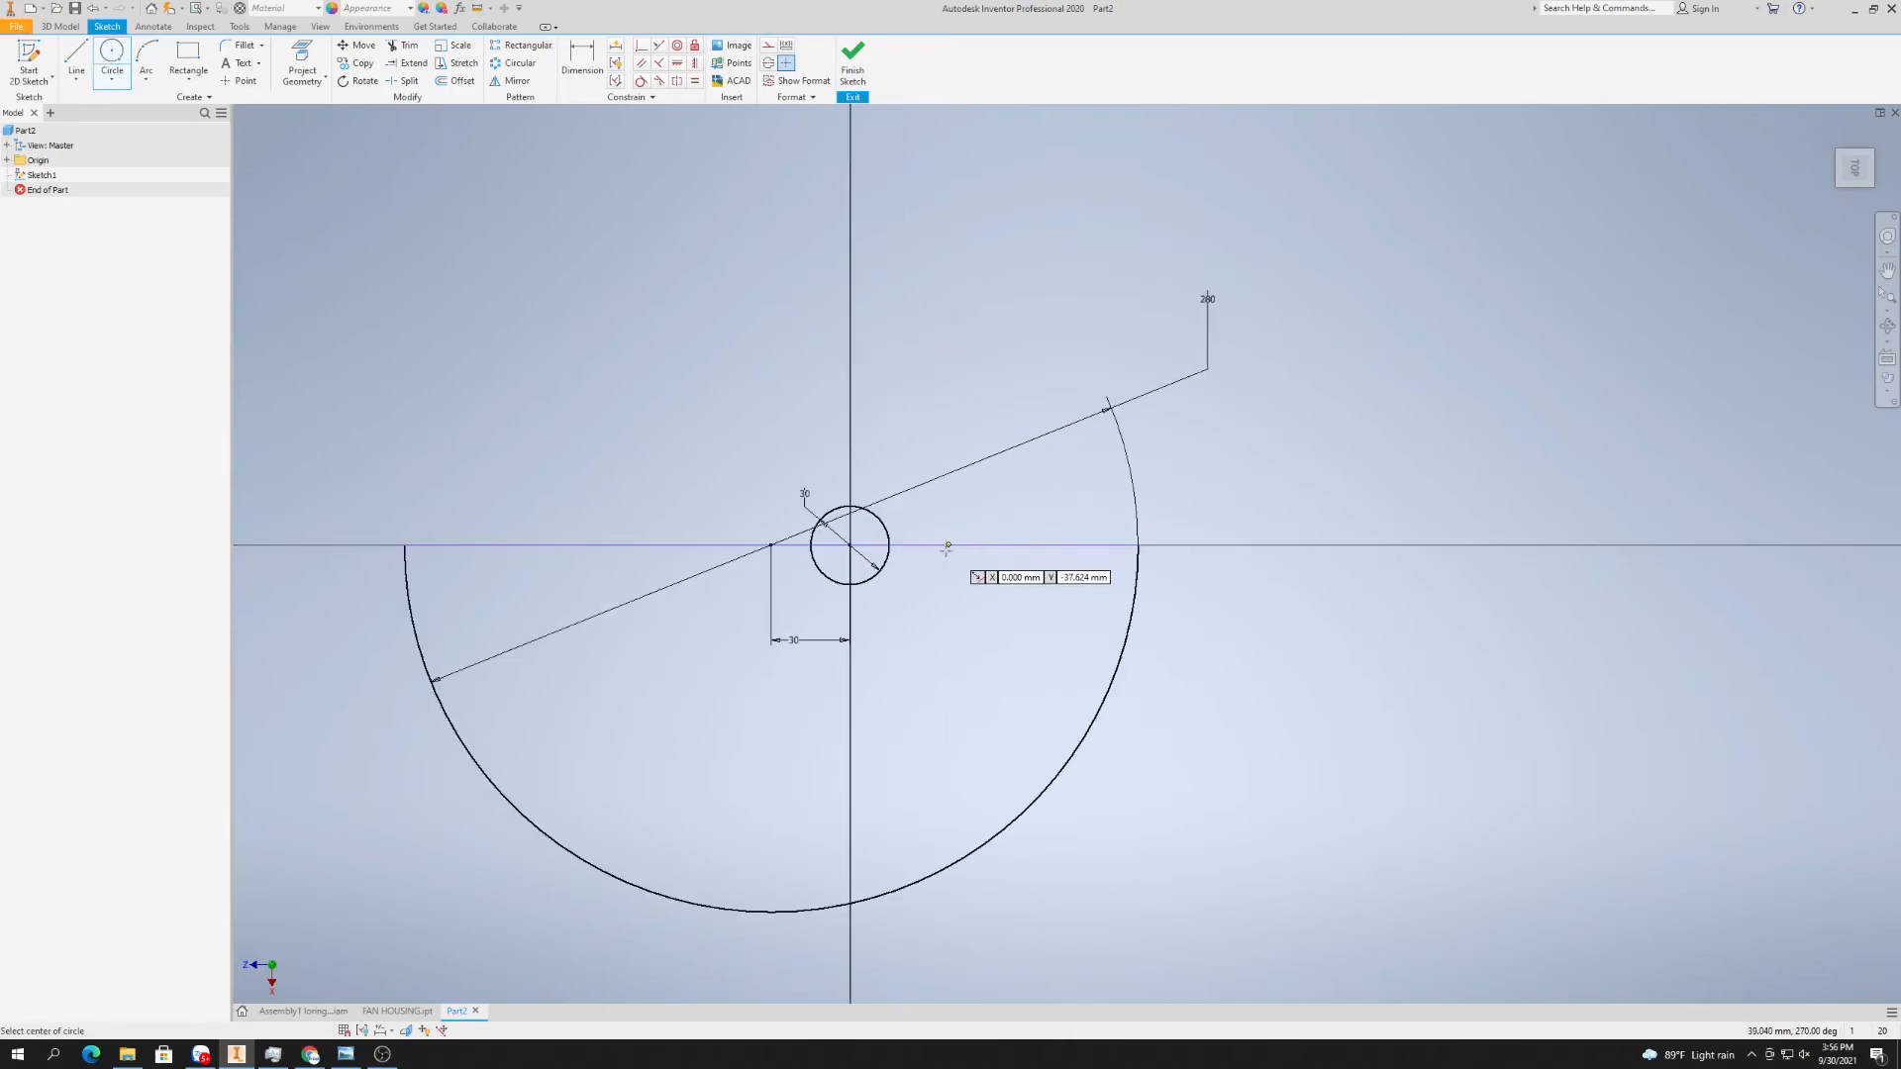
{"action": "left_click", "coordinate": [738, 544]}
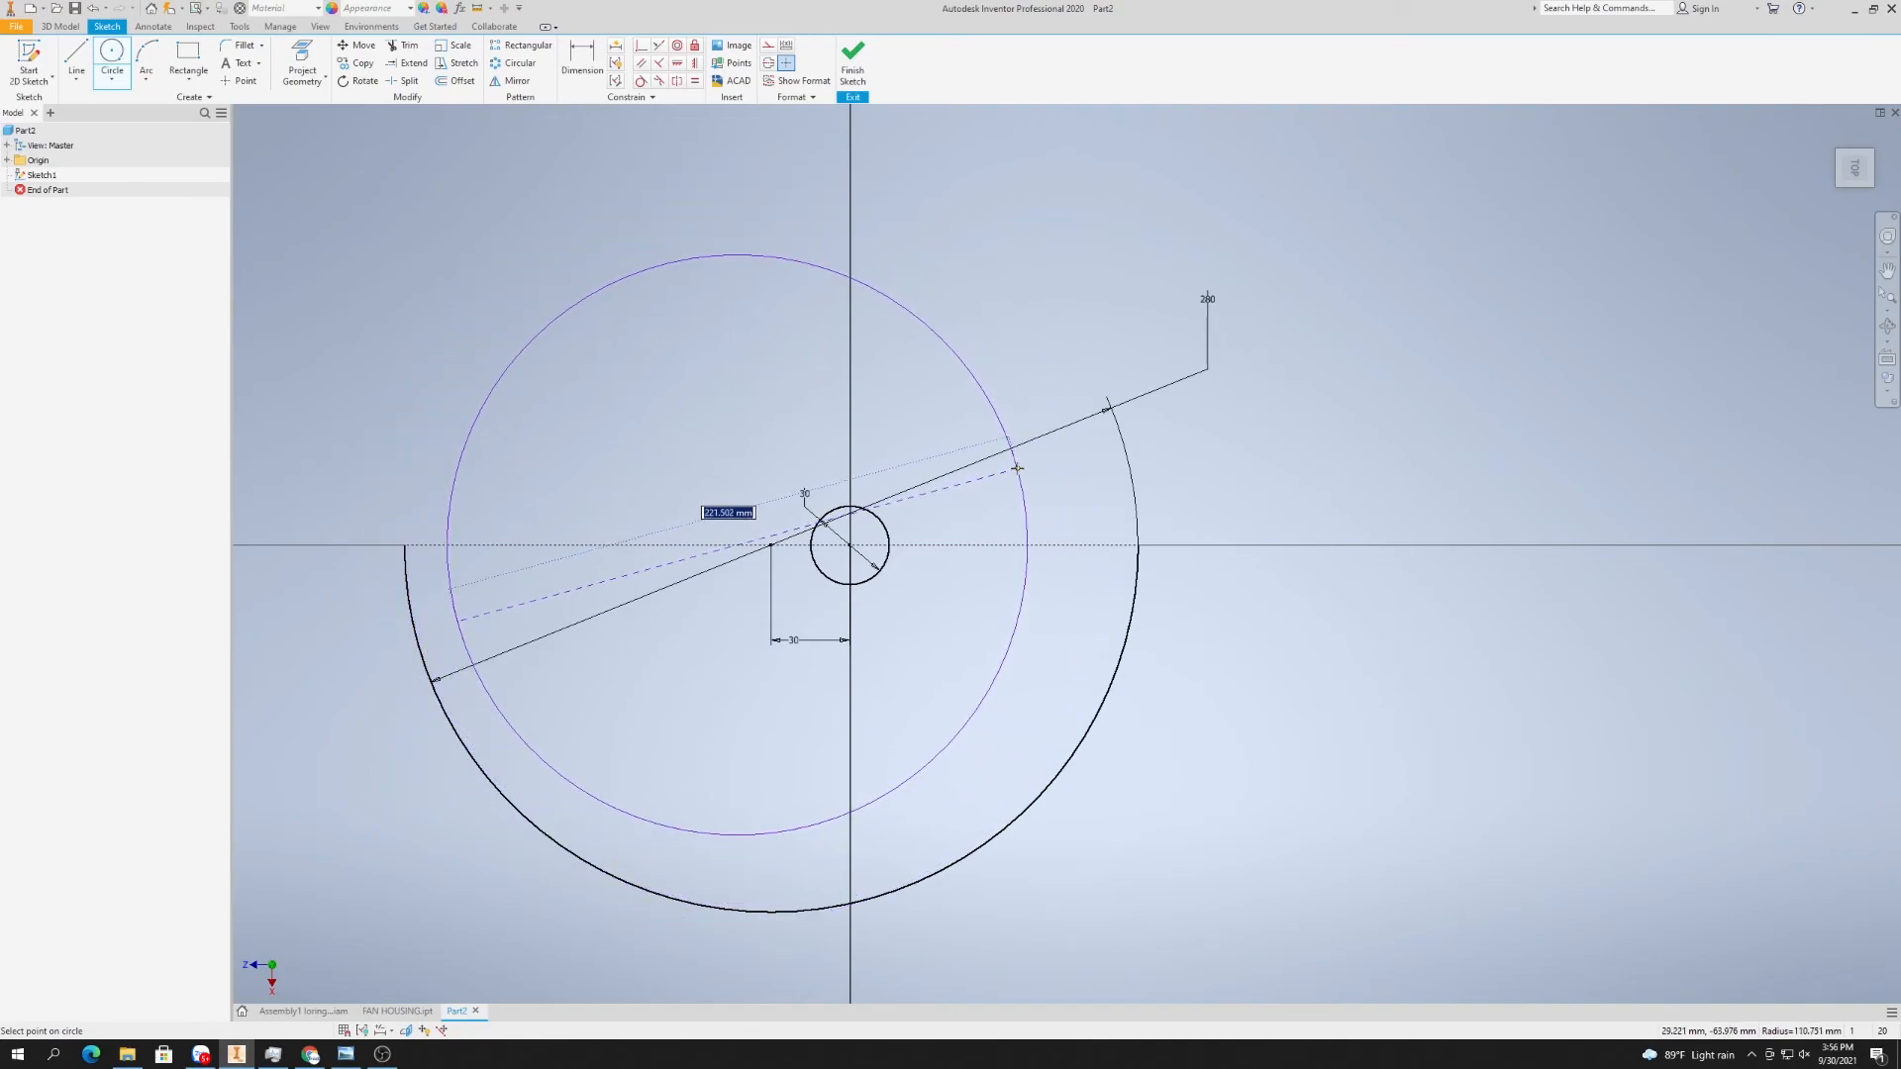
{"action": "left_click", "coordinate": [1016, 467]}
- Try to make the new circle tangent to the large arc with its centre left of the origin
{"action": "left_click", "coordinate": [583, 60]}
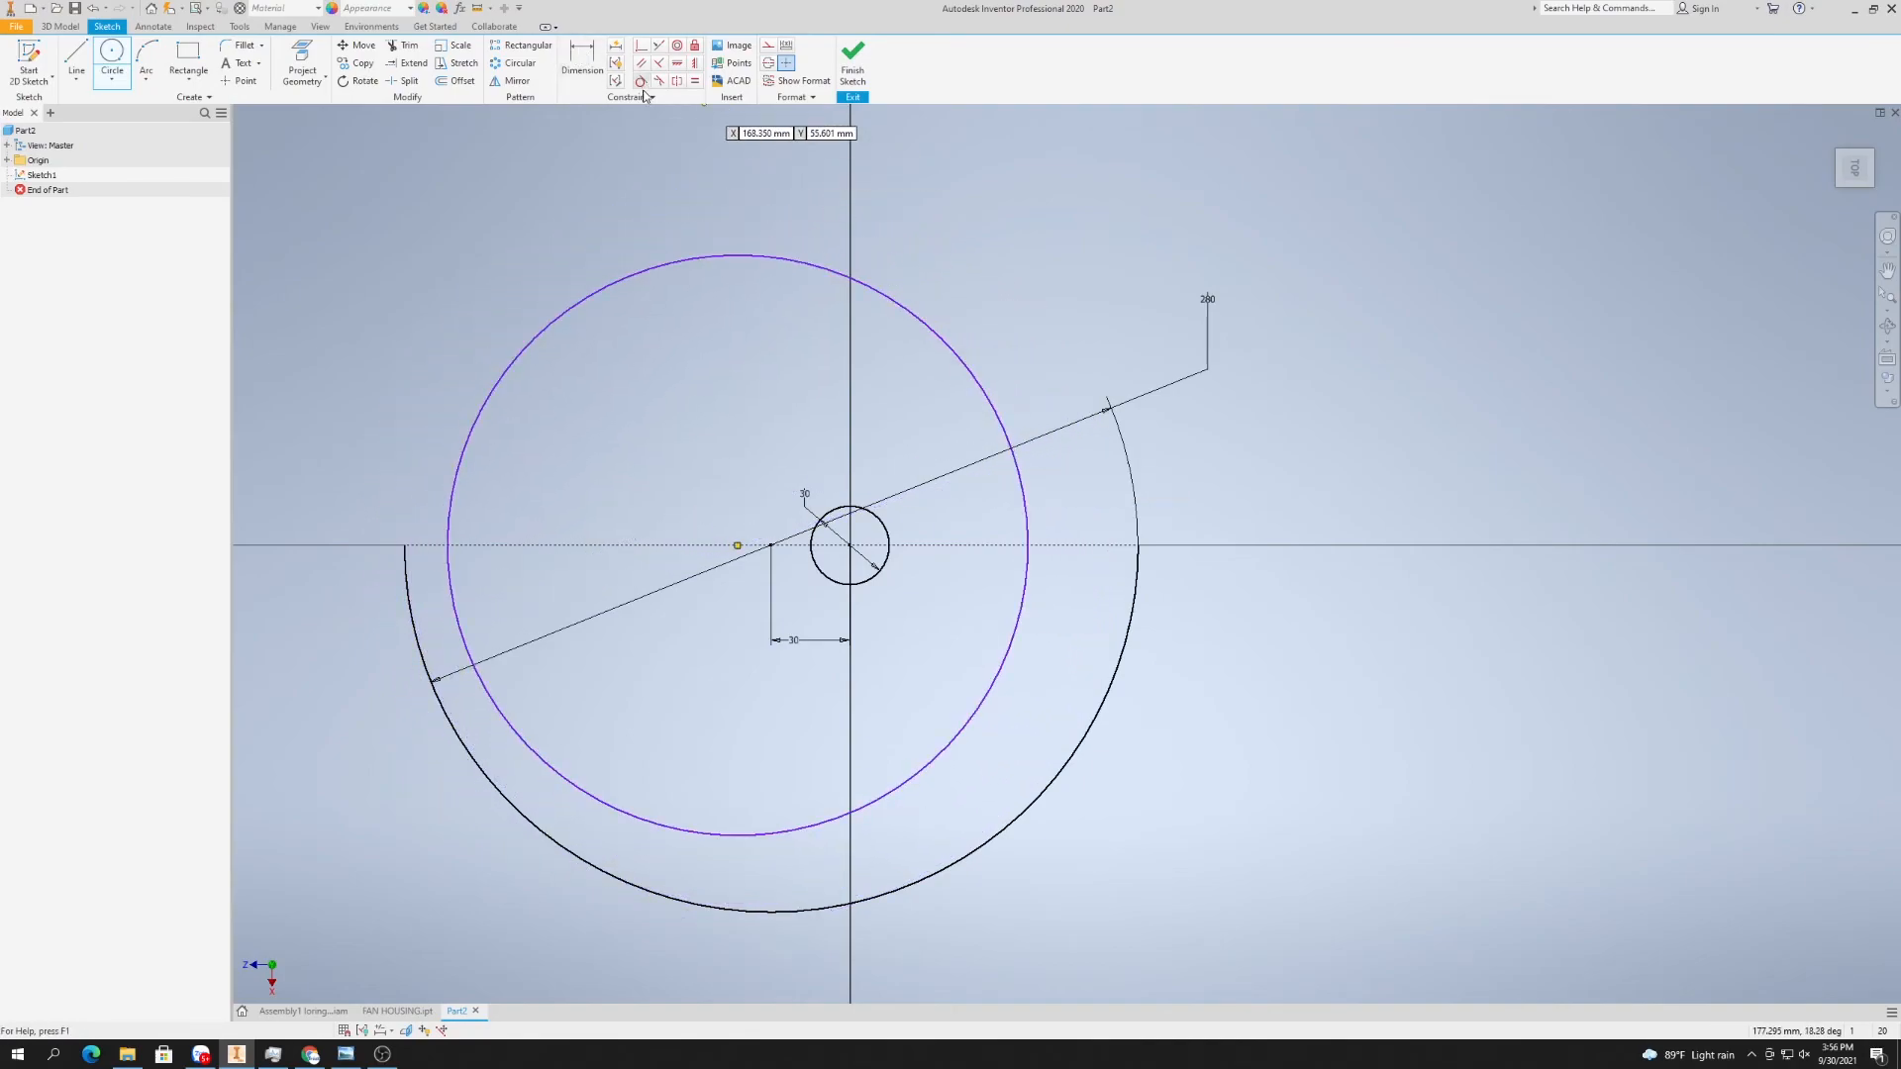
{"action": "left_click", "coordinate": [1025, 500]}
{"action": "left_click", "coordinate": [1138, 569]}
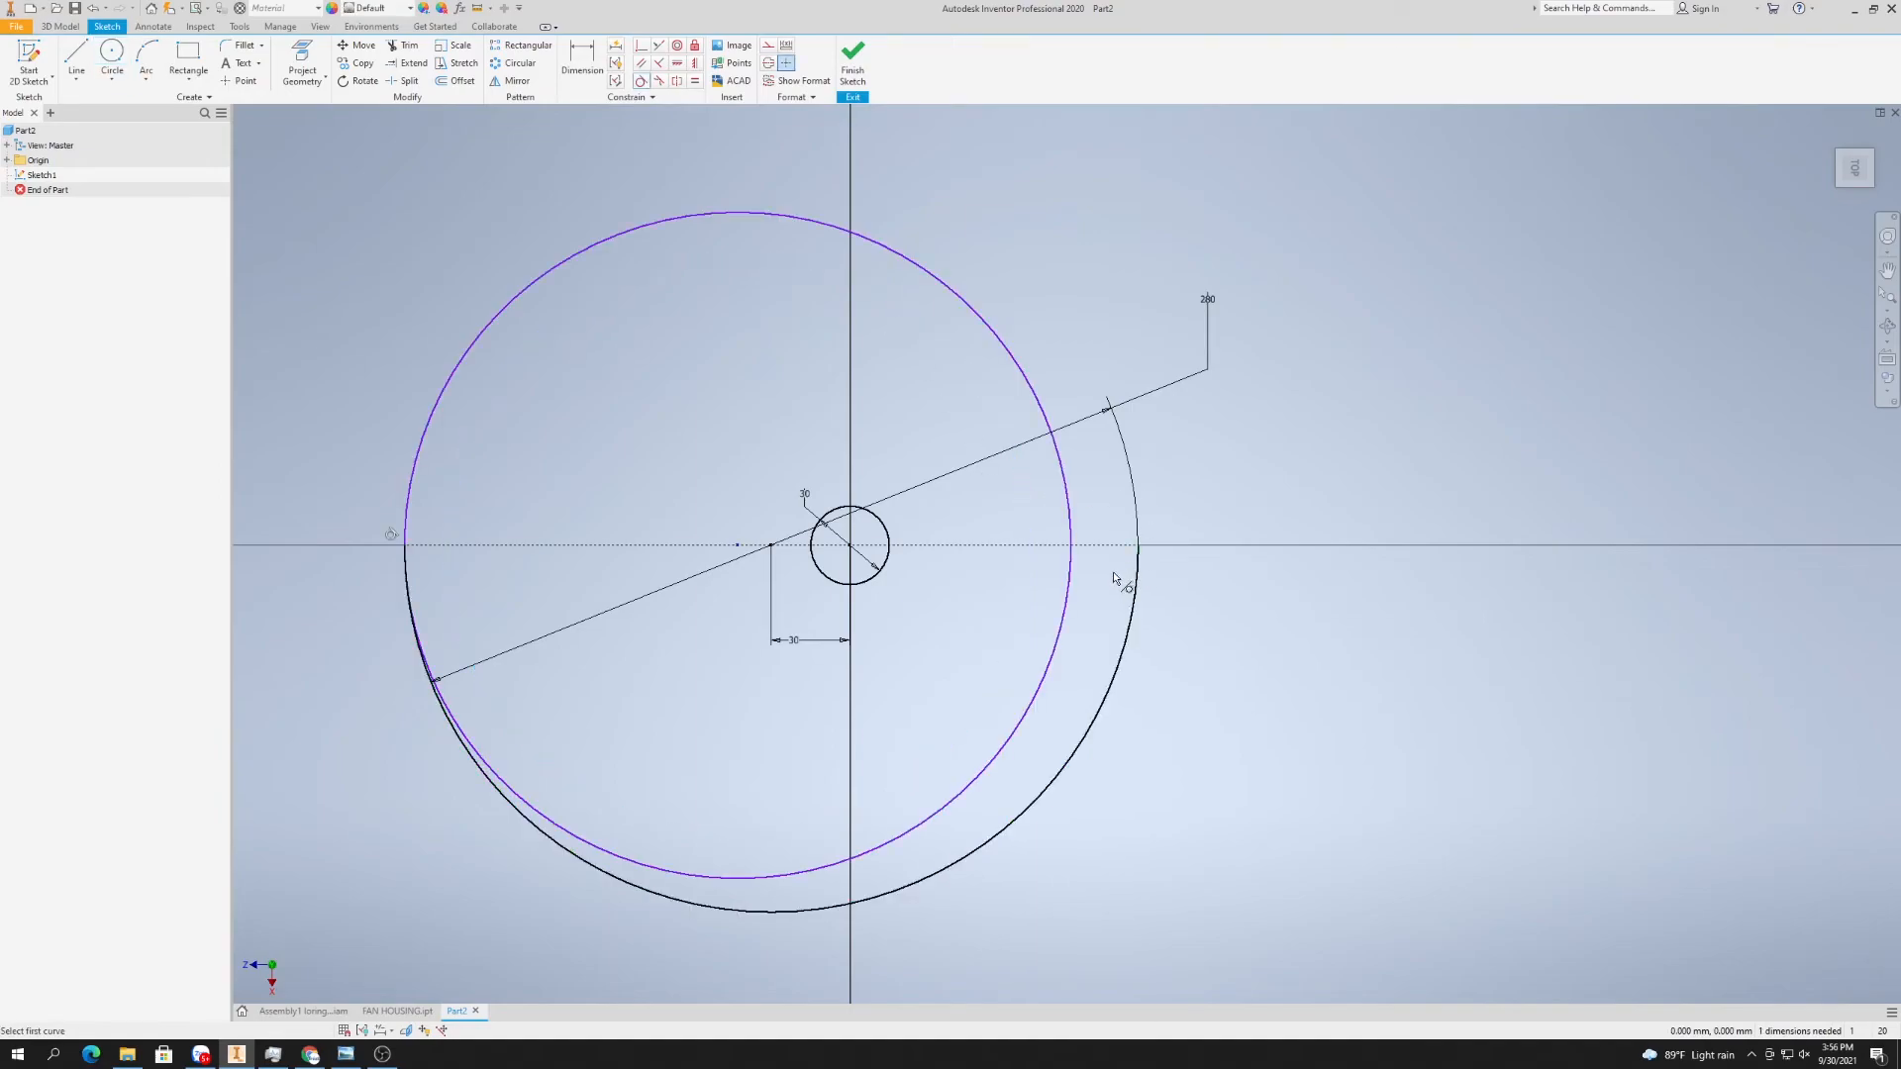
{"action": "key", "text": "ctrl+z"}
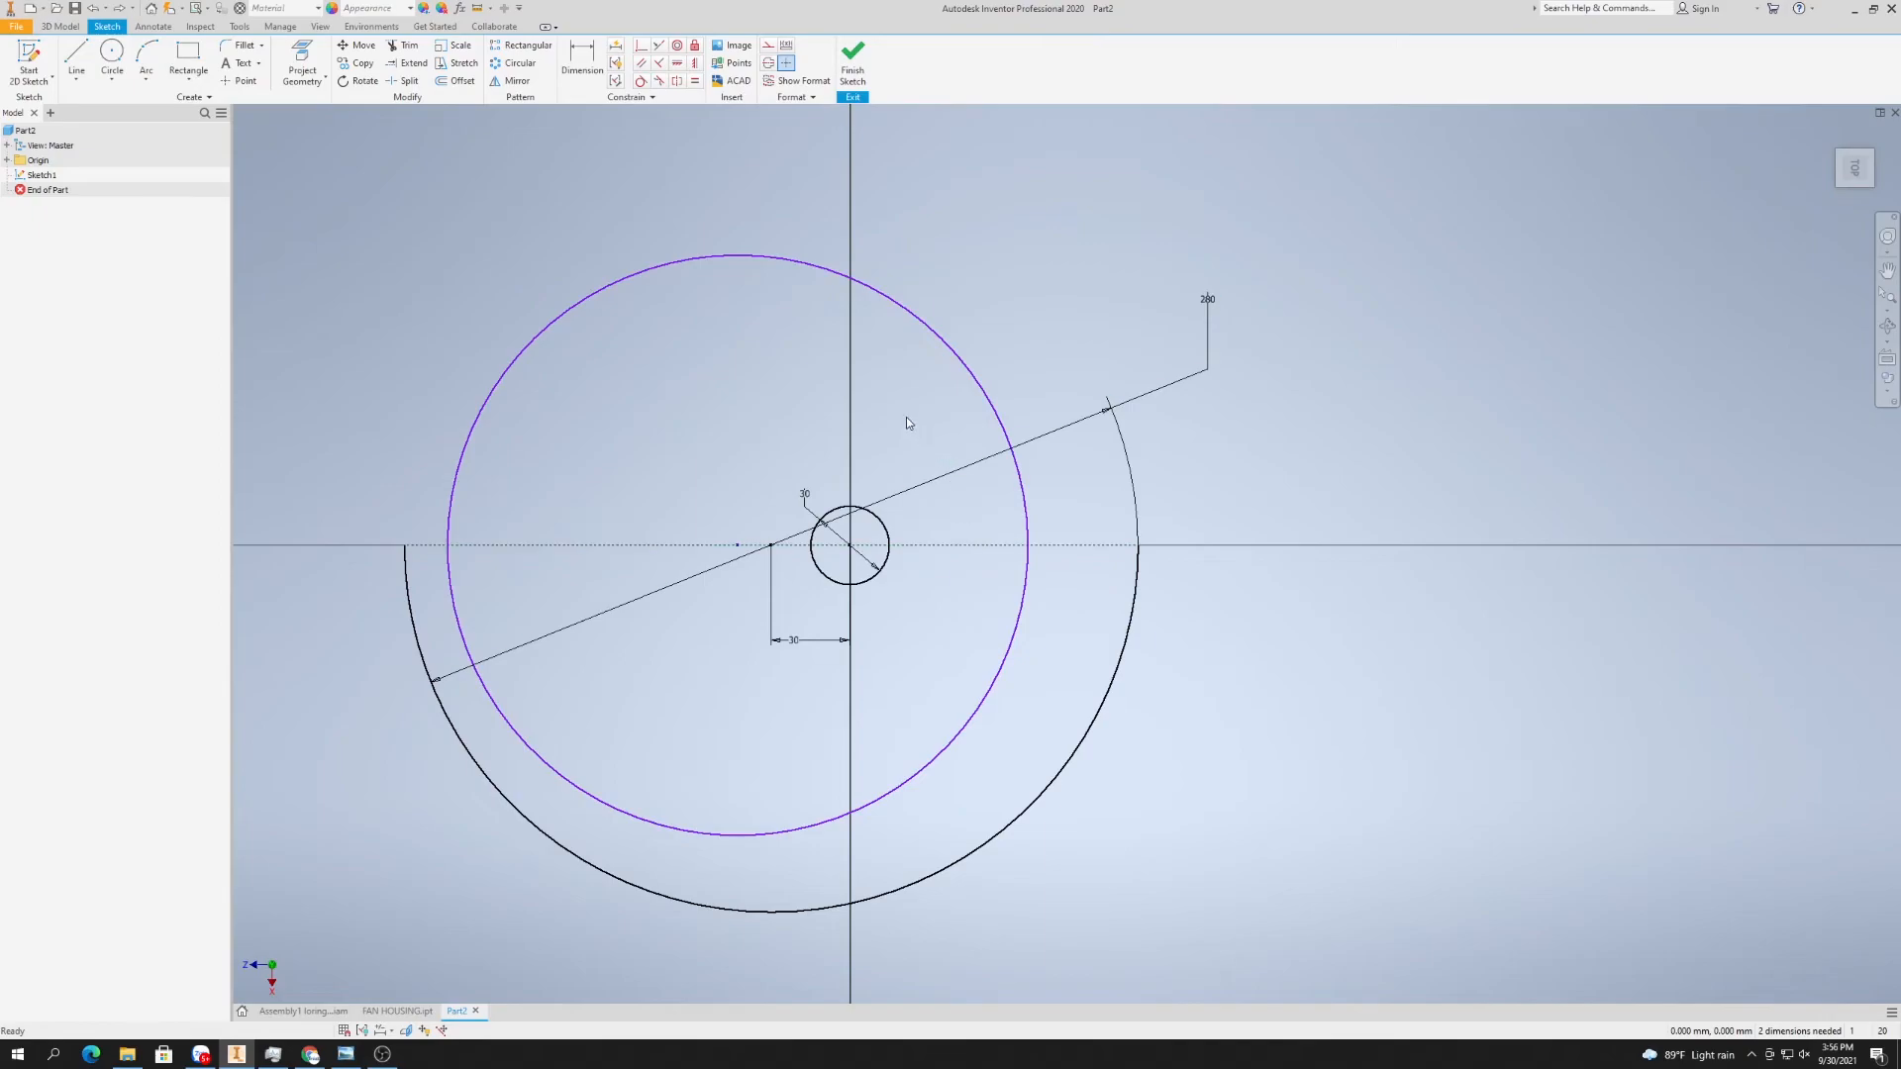
{"action": "right_click", "coordinate": [906, 423]}
{"action": "left_click", "coordinate": [700, 437]}
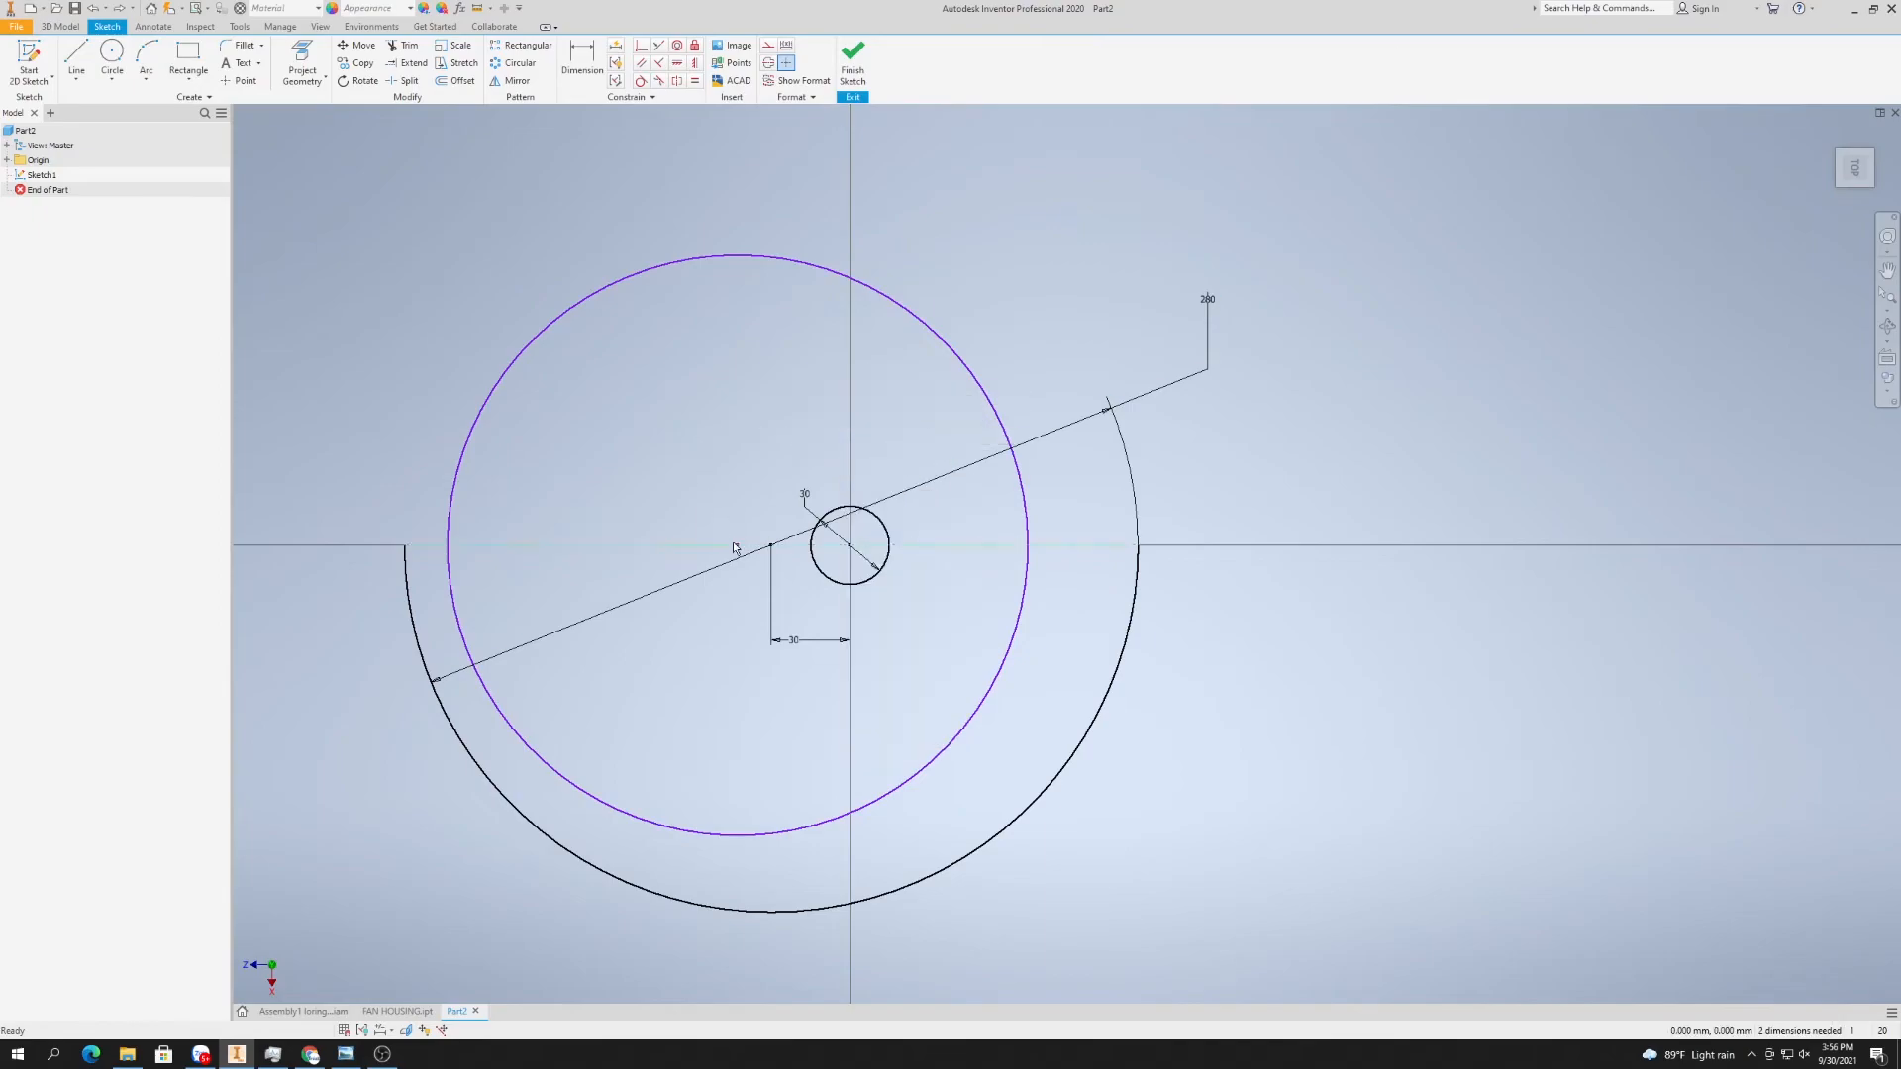
- Reposition the new circle's centre right of the origin, shrink it, and make it tangent to the large arc at its right end
{"action": "left_click_drag", "start_coordinate": [738, 552], "coordinate": [904, 557]}
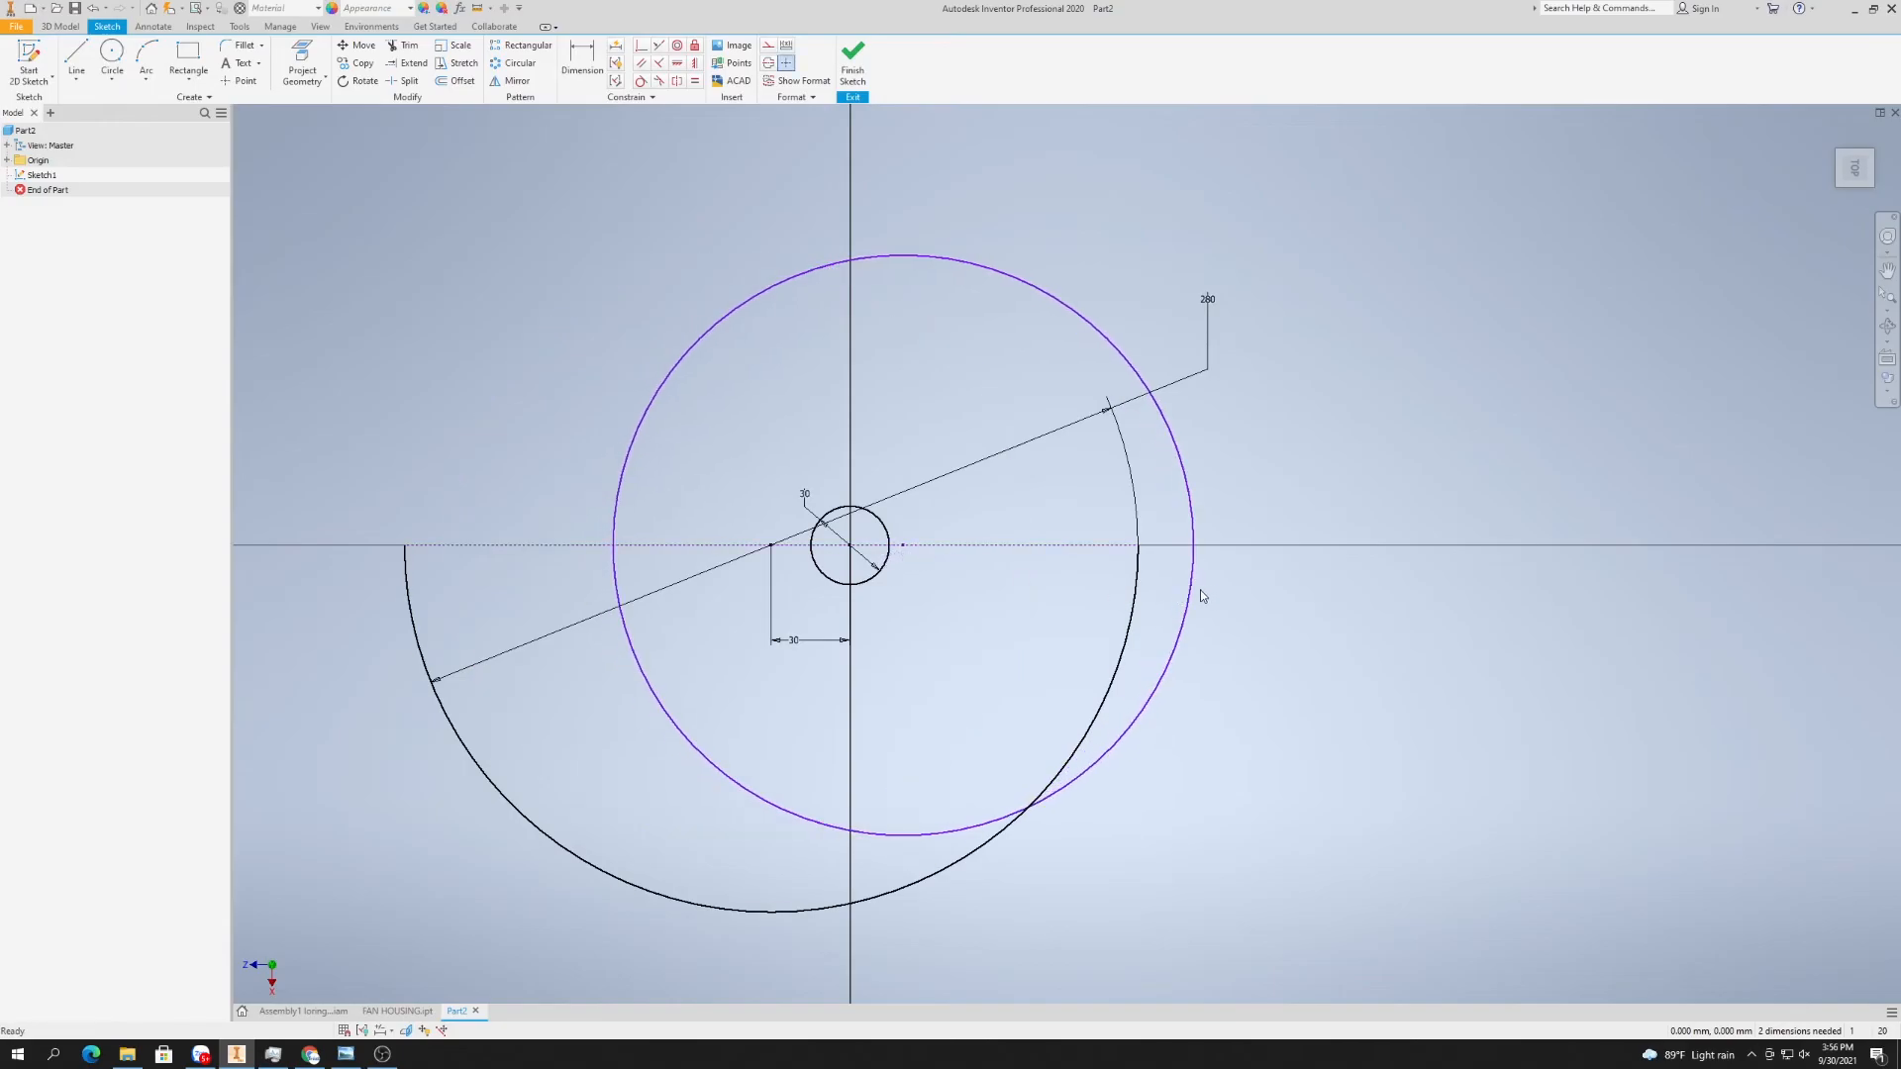
{"action": "left_click_drag", "start_coordinate": [1191, 592], "coordinate": [1119, 582]}
{"action": "left_click", "coordinate": [639, 81]}
{"action": "left_click", "coordinate": [1122, 514]}
{"action": "left_click", "coordinate": [1138, 556]}
- Set the tangent circle's diameter to 180 mm
{"action": "right_click", "coordinate": [590, 240]}
{"action": "left_click", "coordinate": [502, 248]}
{"action": "left_click", "coordinate": [1055, 356]}
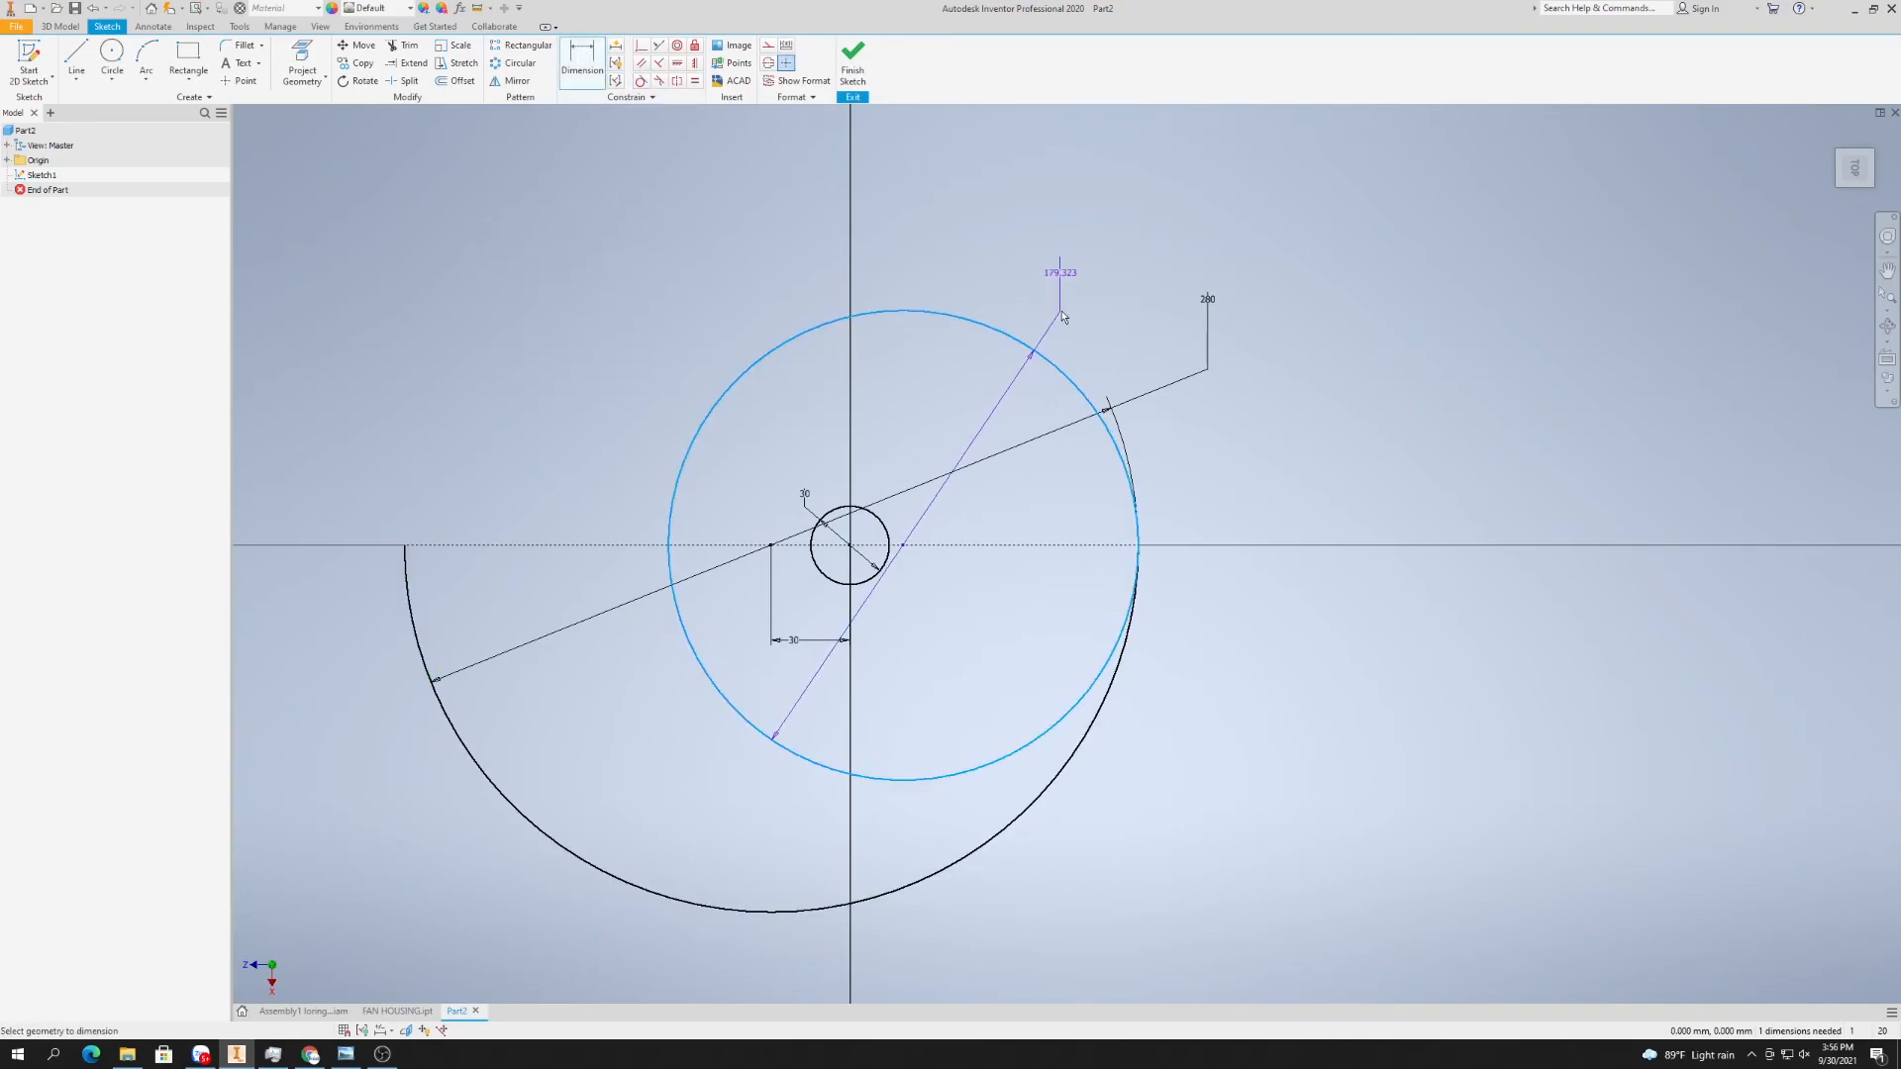
{"action": "left_click", "coordinate": [1062, 317]}
{"action": "type", "text": "180"}
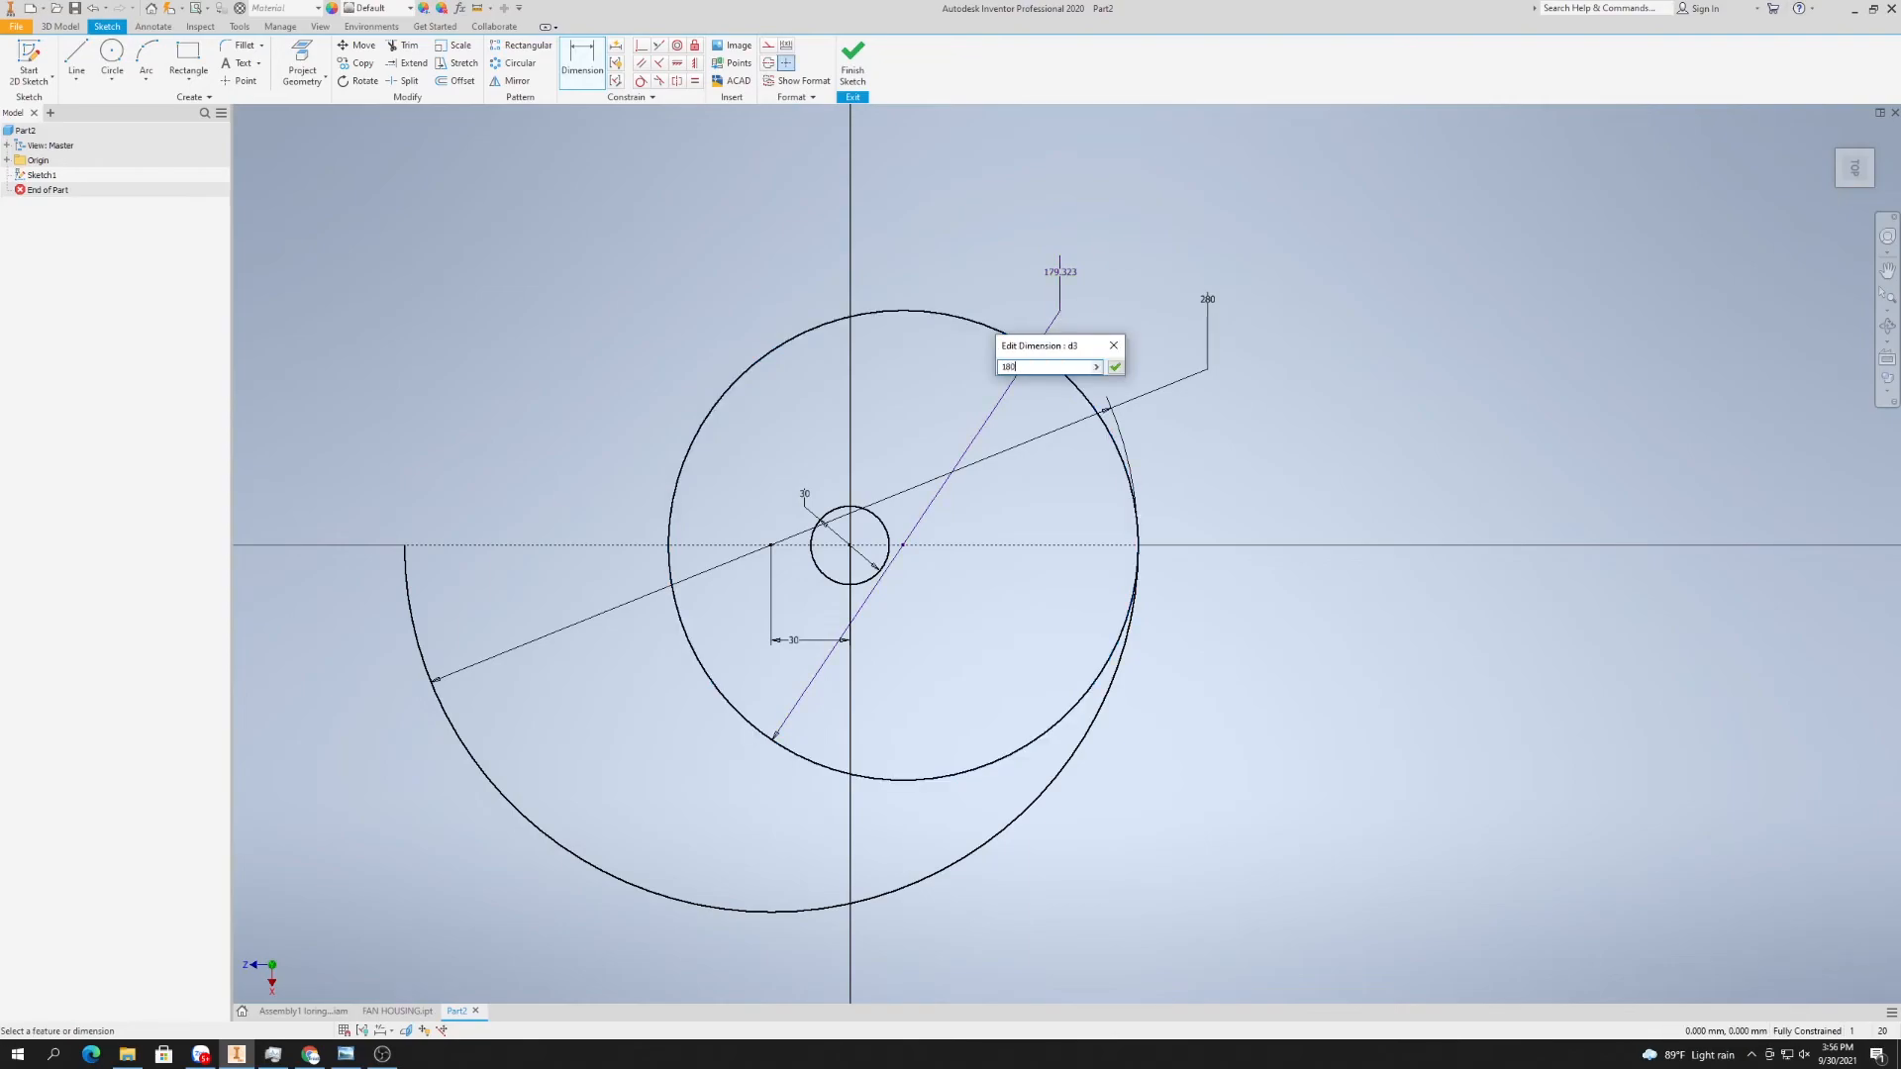
{"action": "key", "text": "Return"}
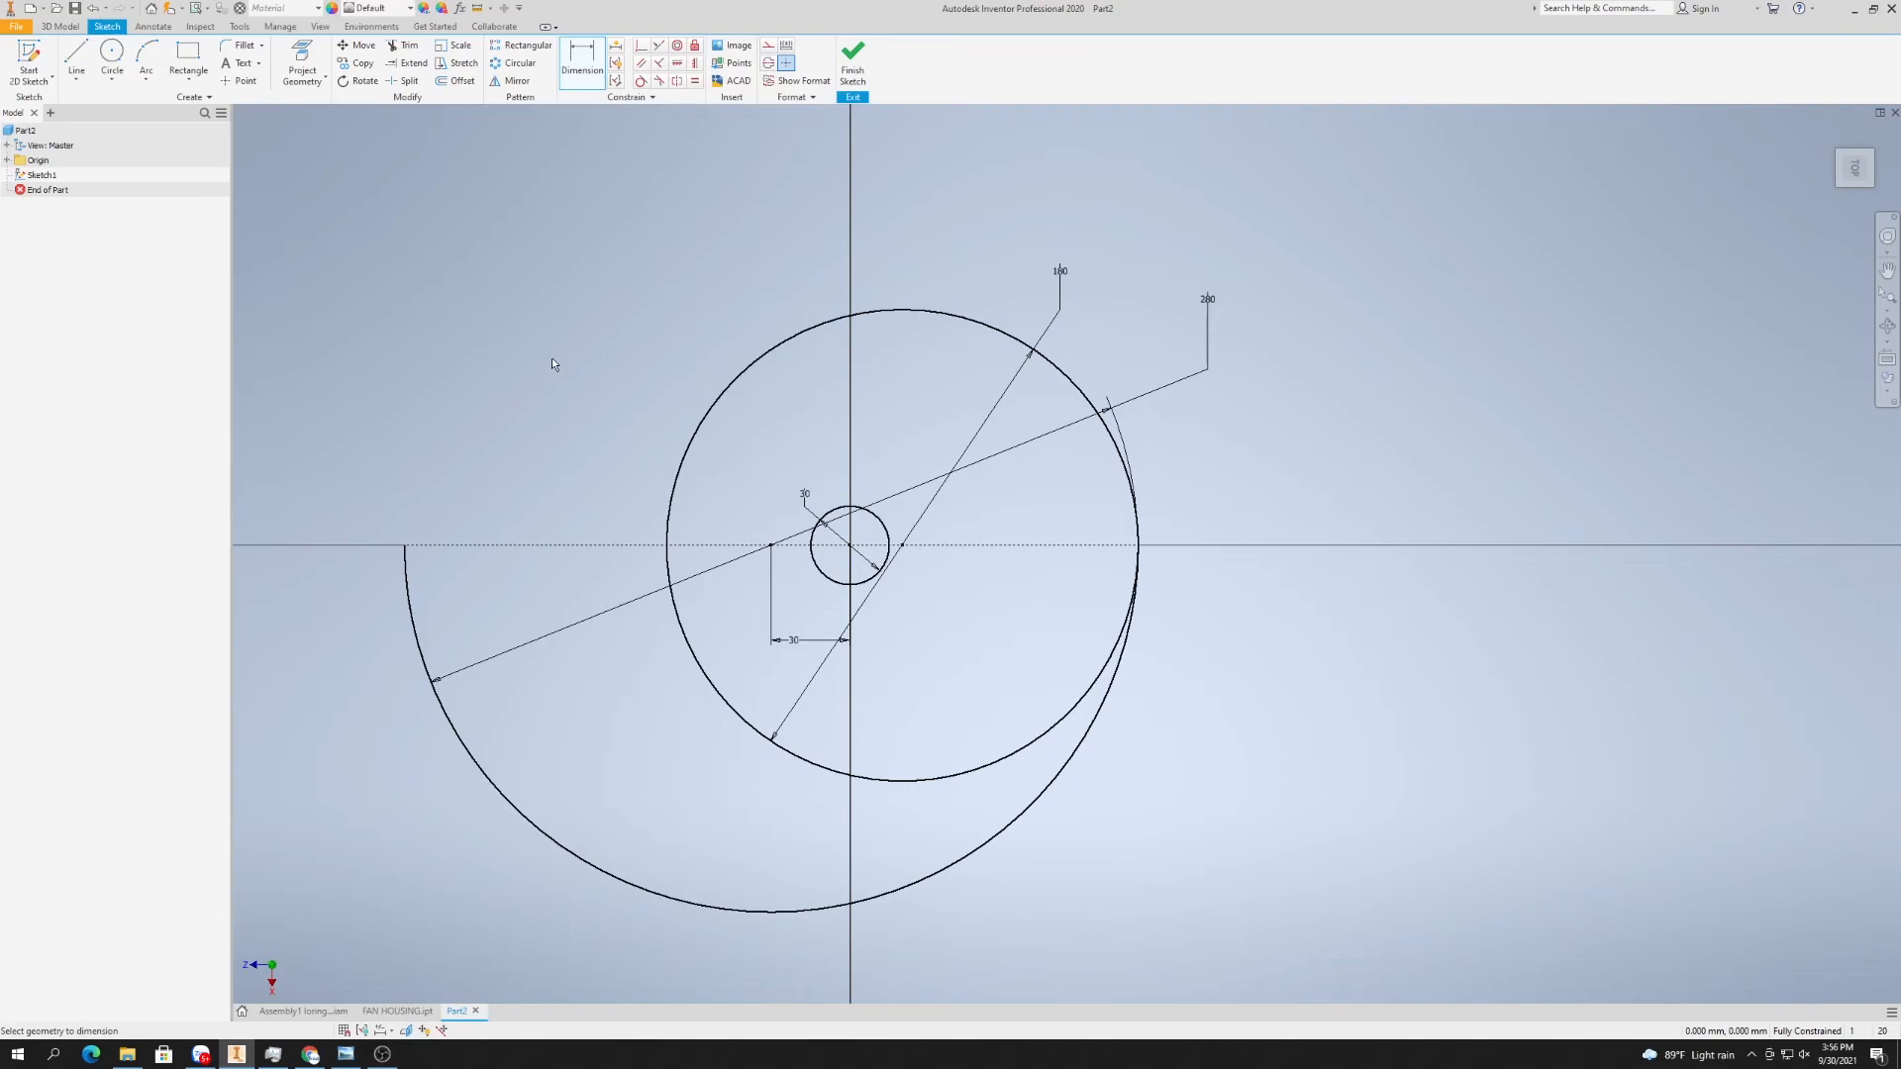
- Draw a connected line chain from the 180 mm circle's top: left, up about 37 mm, left, and down to the horizontal construction line
{"action": "left_click", "coordinate": [78, 58]}
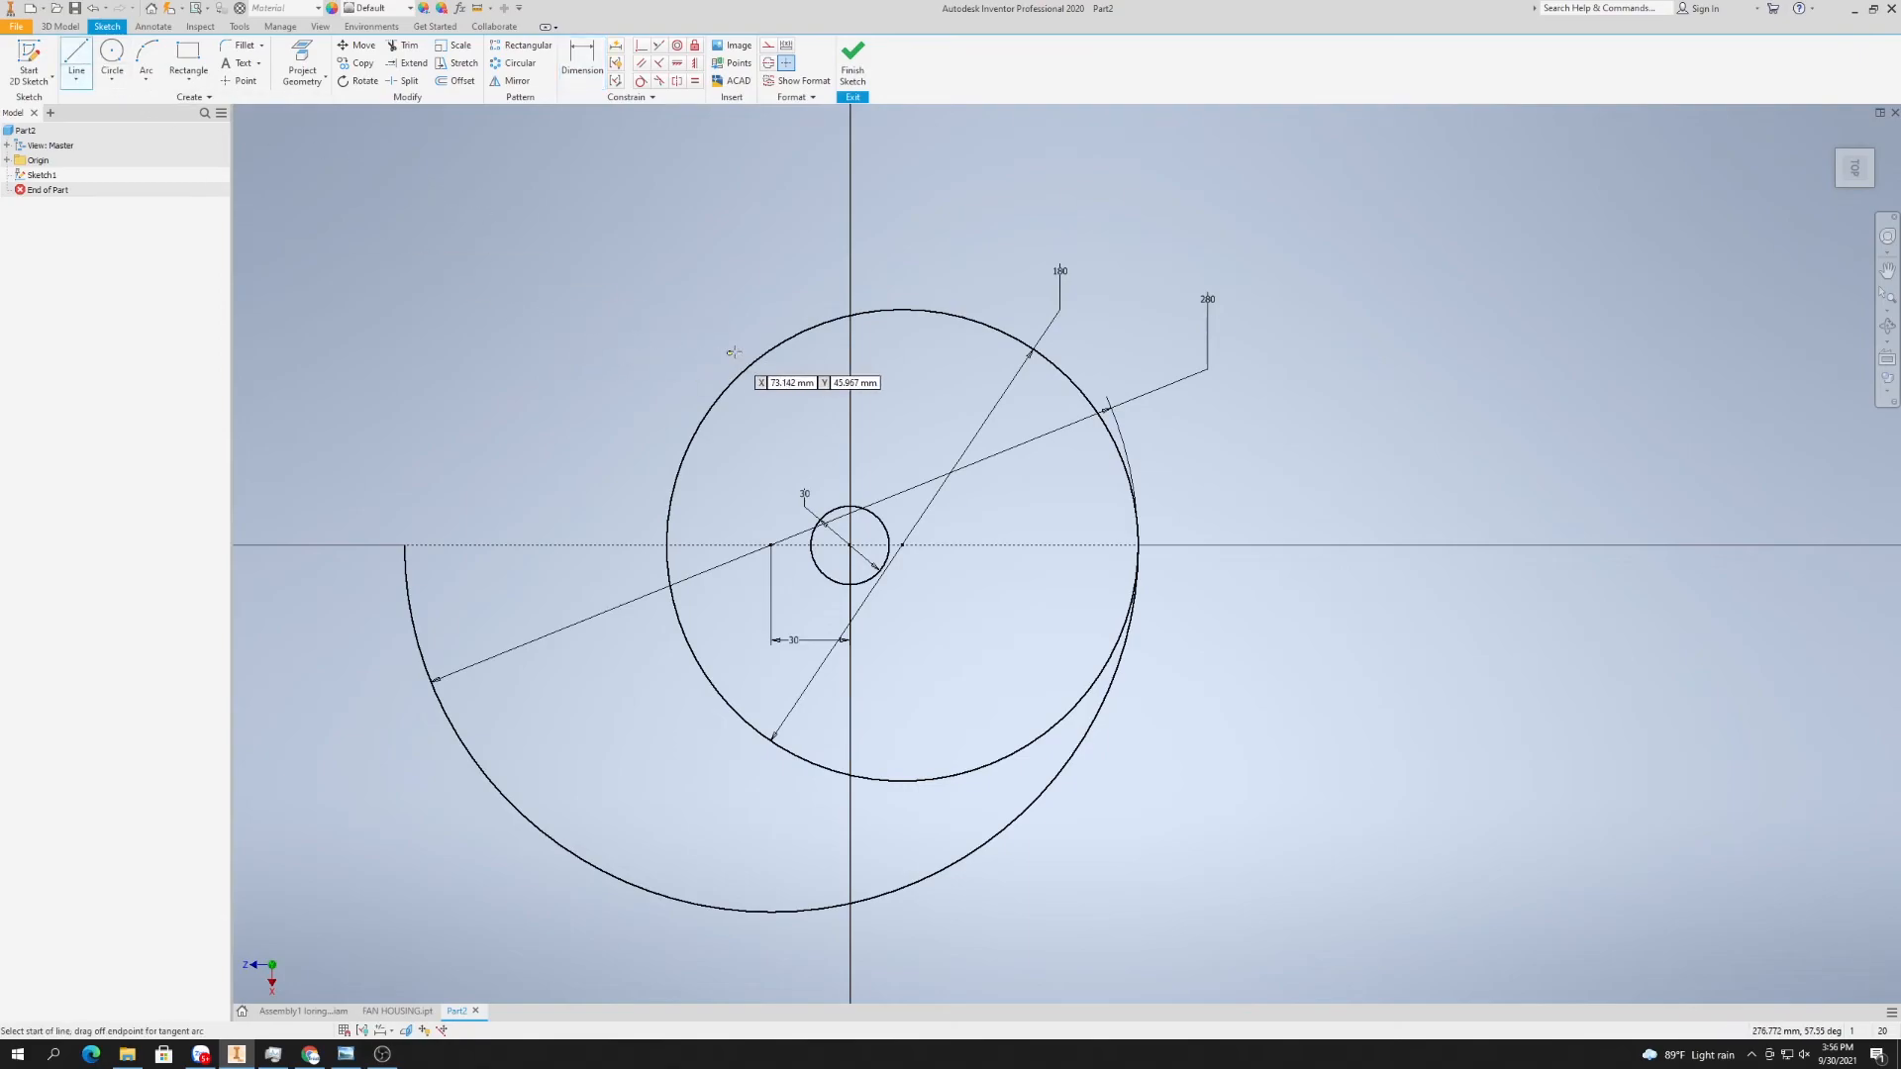
{"action": "left_click", "coordinate": [899, 309]}
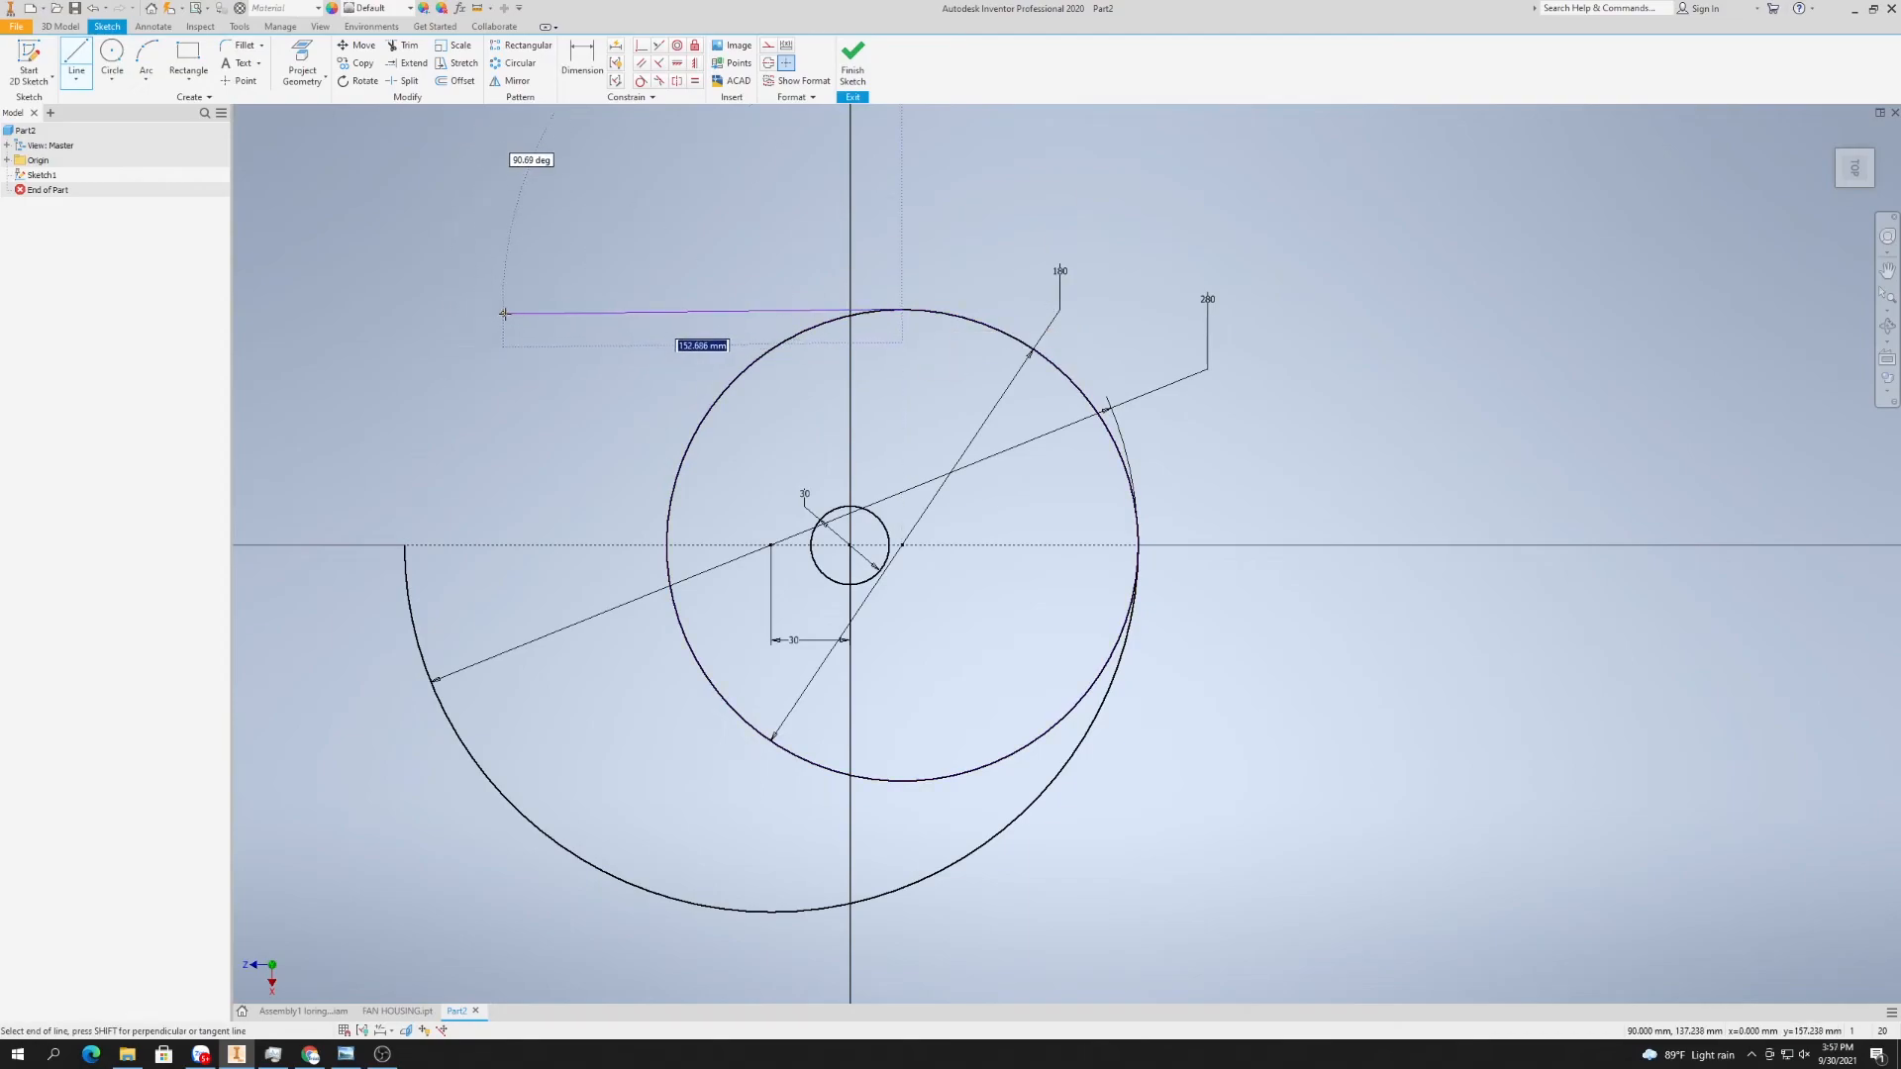
{"action": "left_click", "coordinate": [639, 309]}
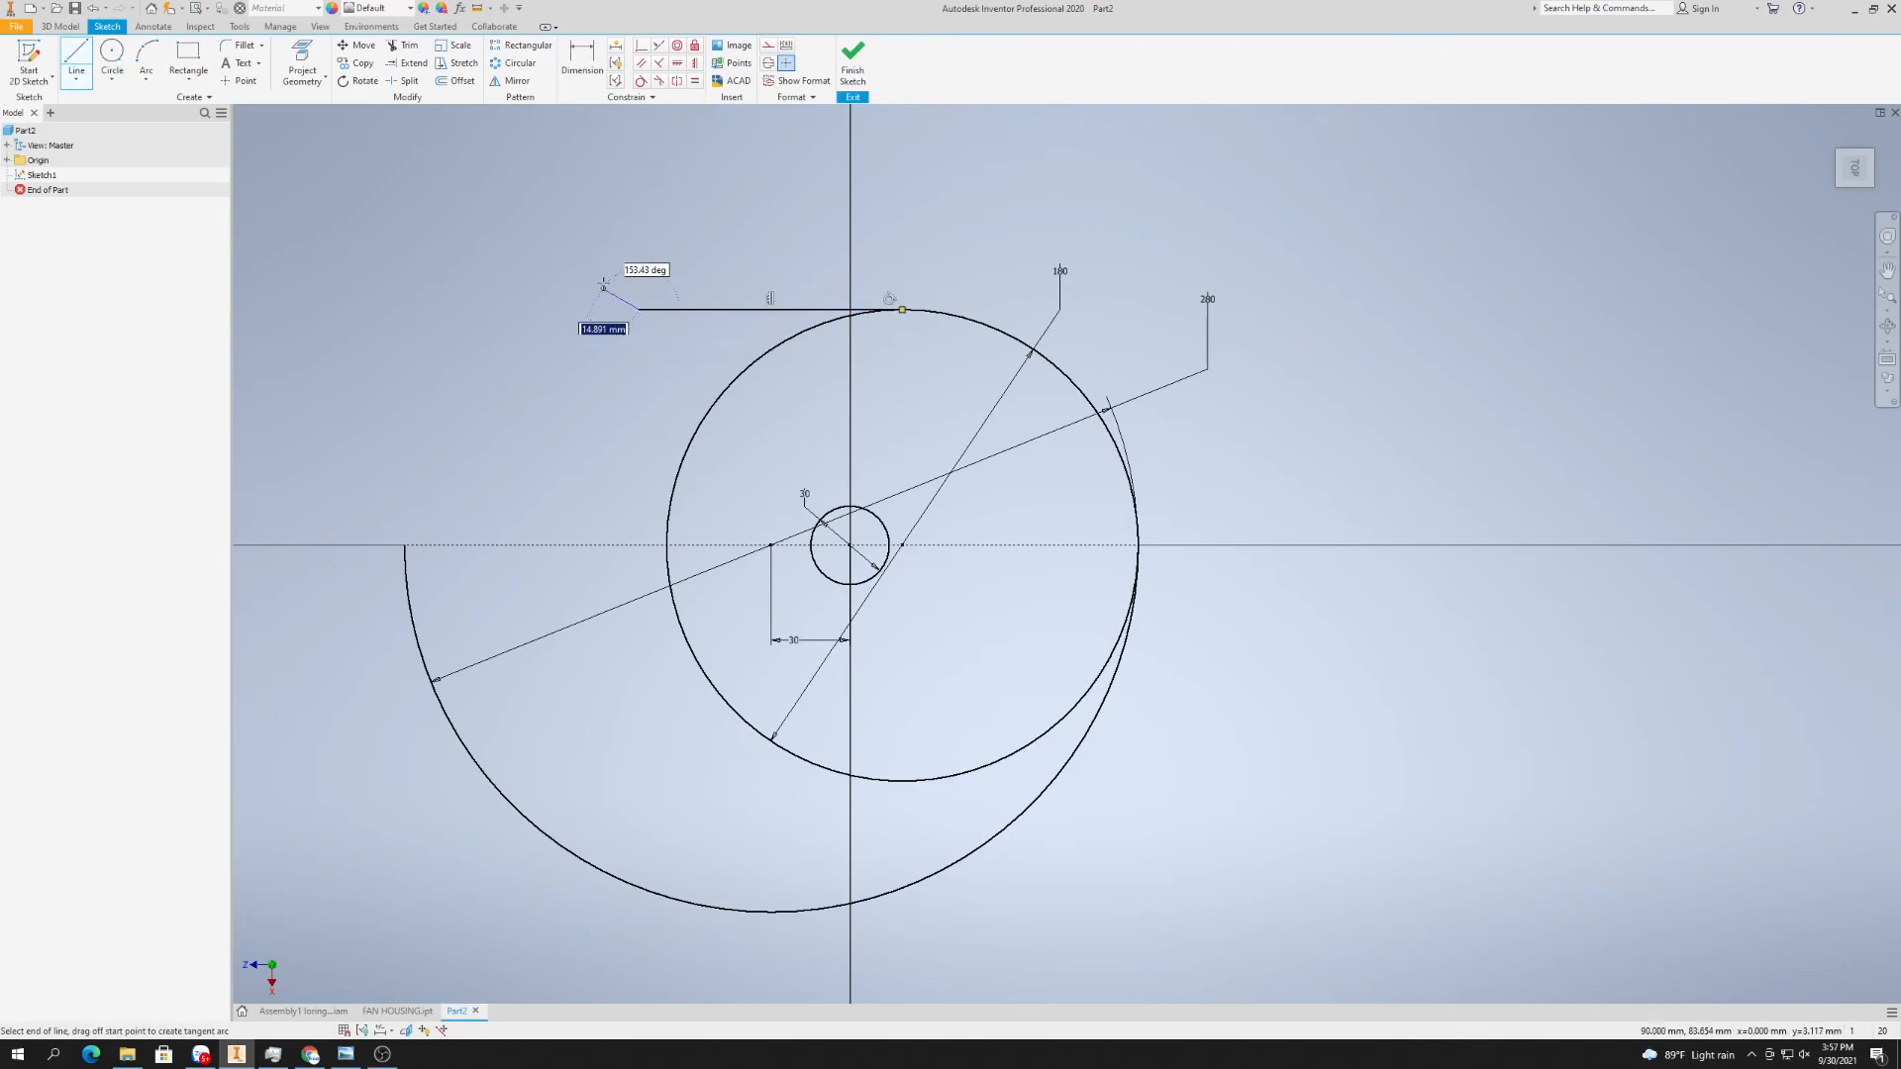
{"action": "left_click", "coordinate": [638, 211]}
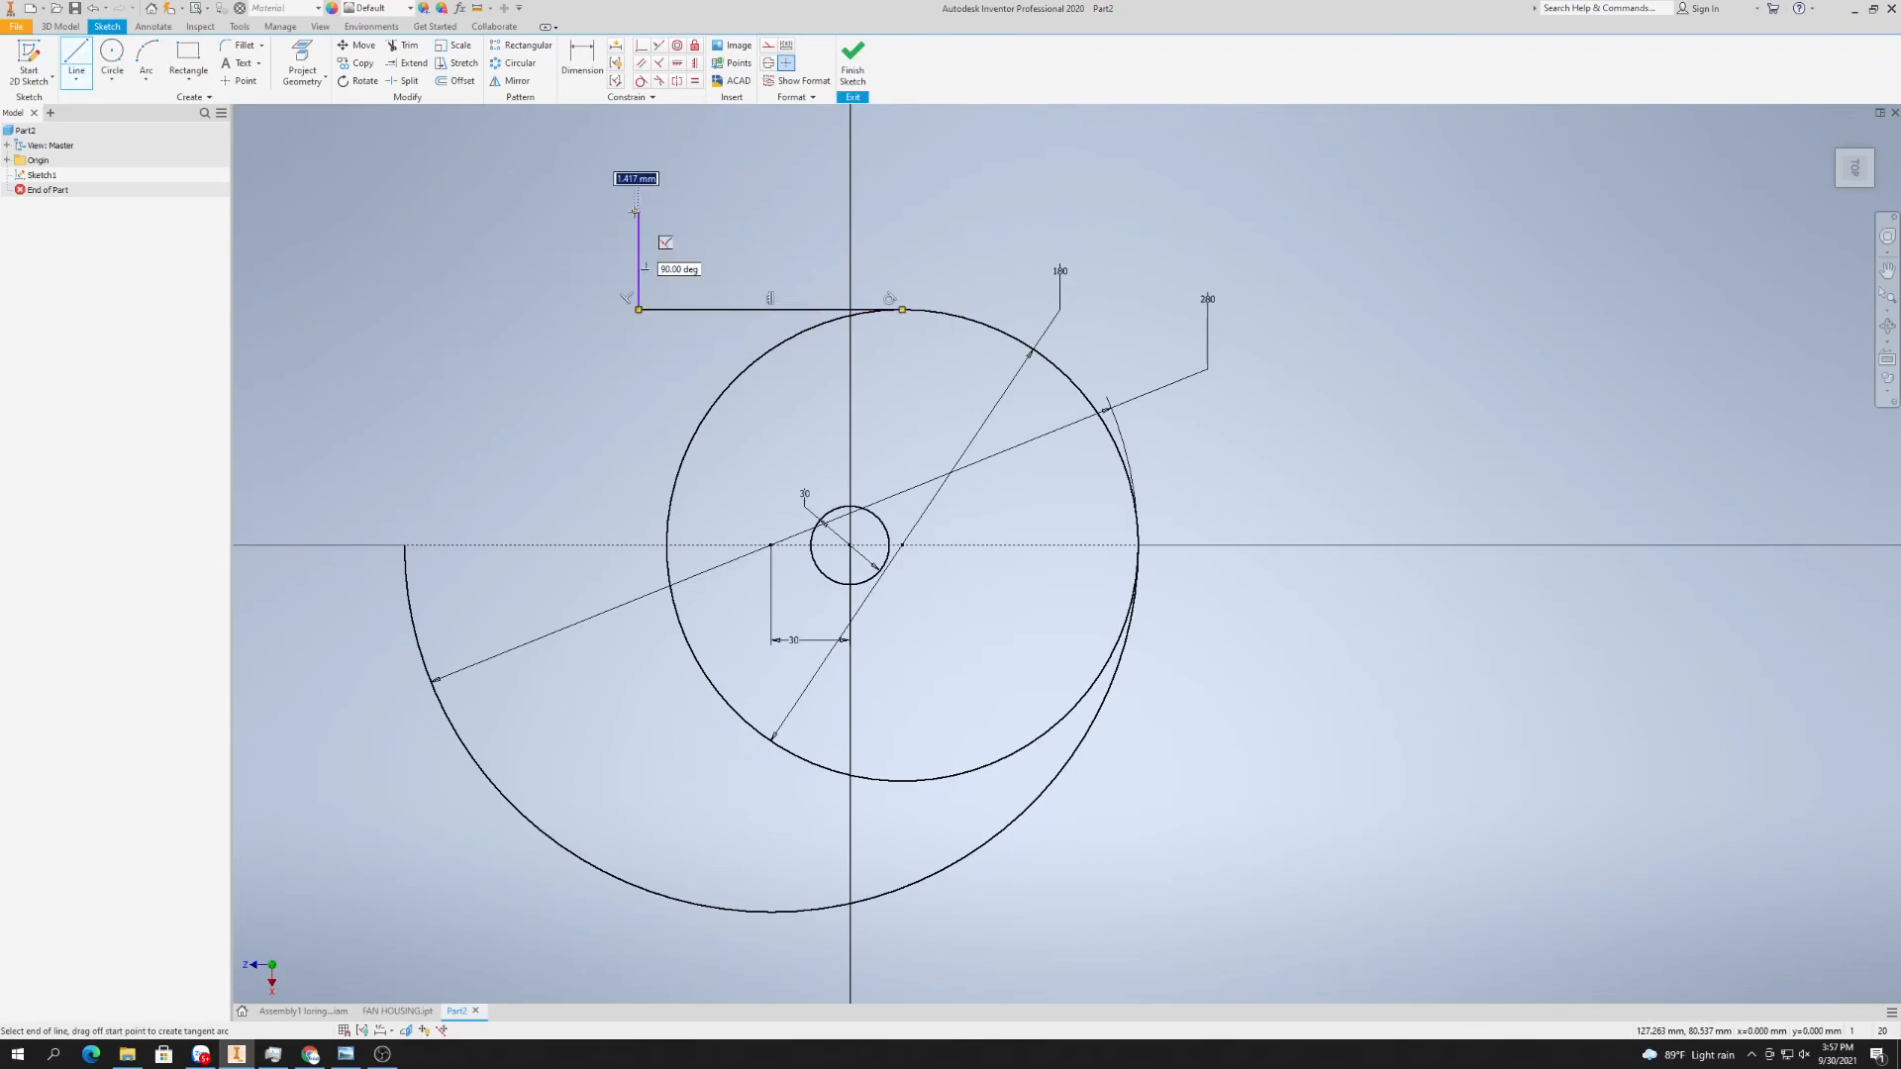
{"action": "left_click", "coordinate": [391, 217]}
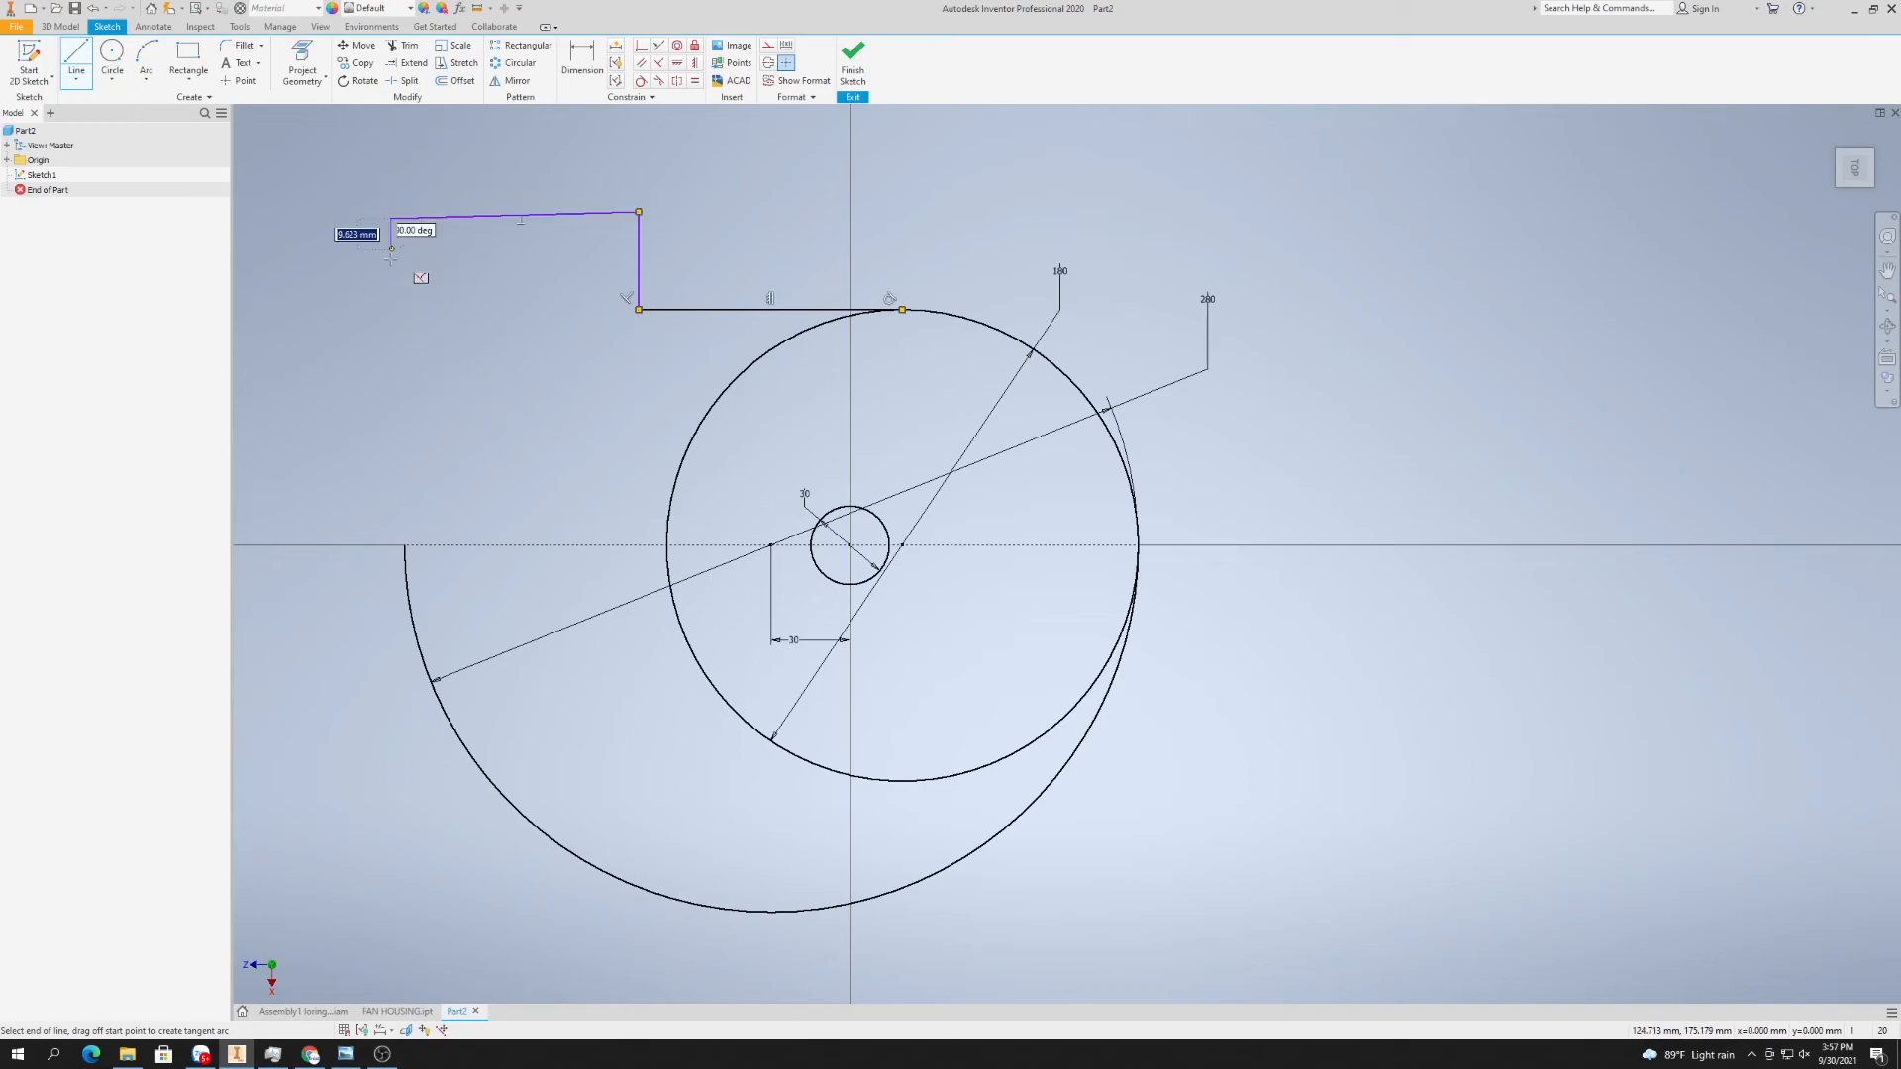
{"action": "left_click", "coordinate": [388, 545]}
{"action": "right_click", "coordinate": [442, 368]}
{"action": "left_click", "coordinate": [430, 388]}
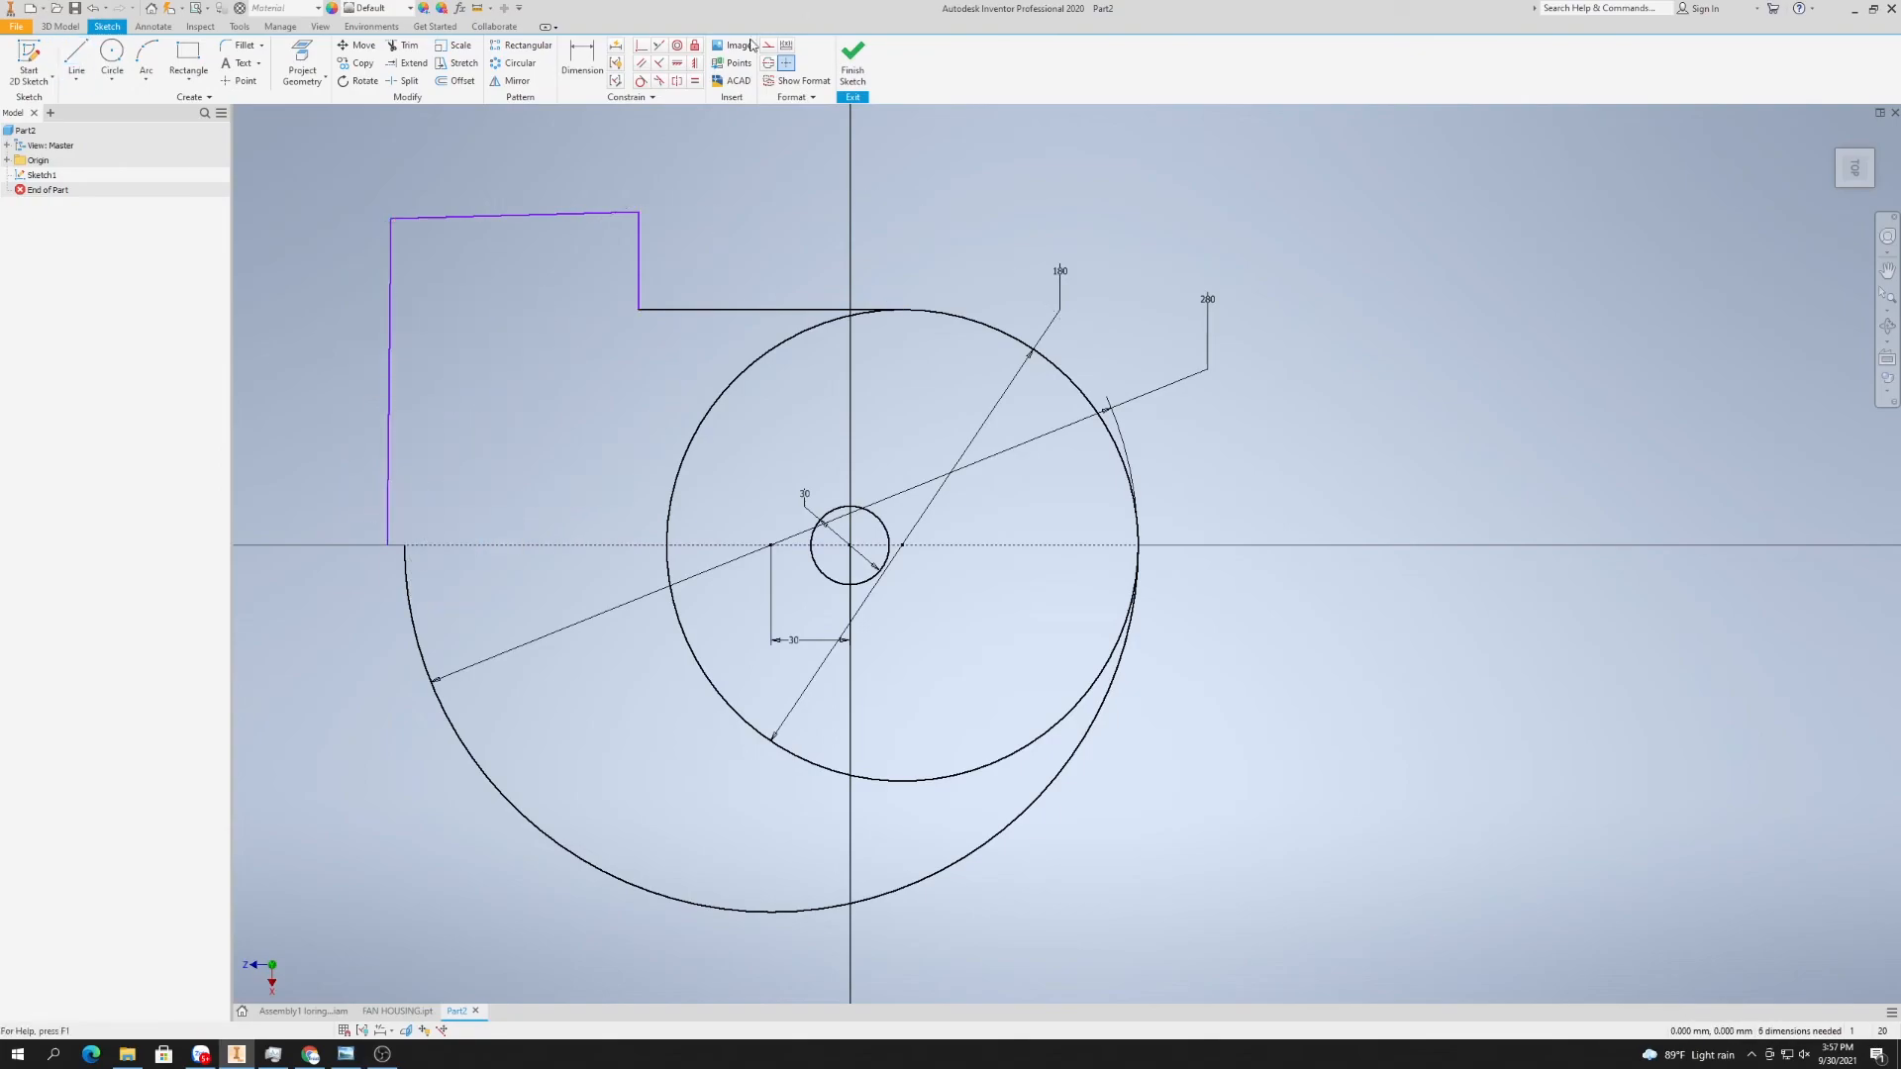
- Constrain the long left line perpendicular to the top line of the outlet
{"action": "left_click", "coordinate": [659, 63]}
{"action": "left_click", "coordinate": [391, 263]}
{"action": "left_click", "coordinate": [417, 215]}
{"action": "left_click", "coordinate": [394, 253]}
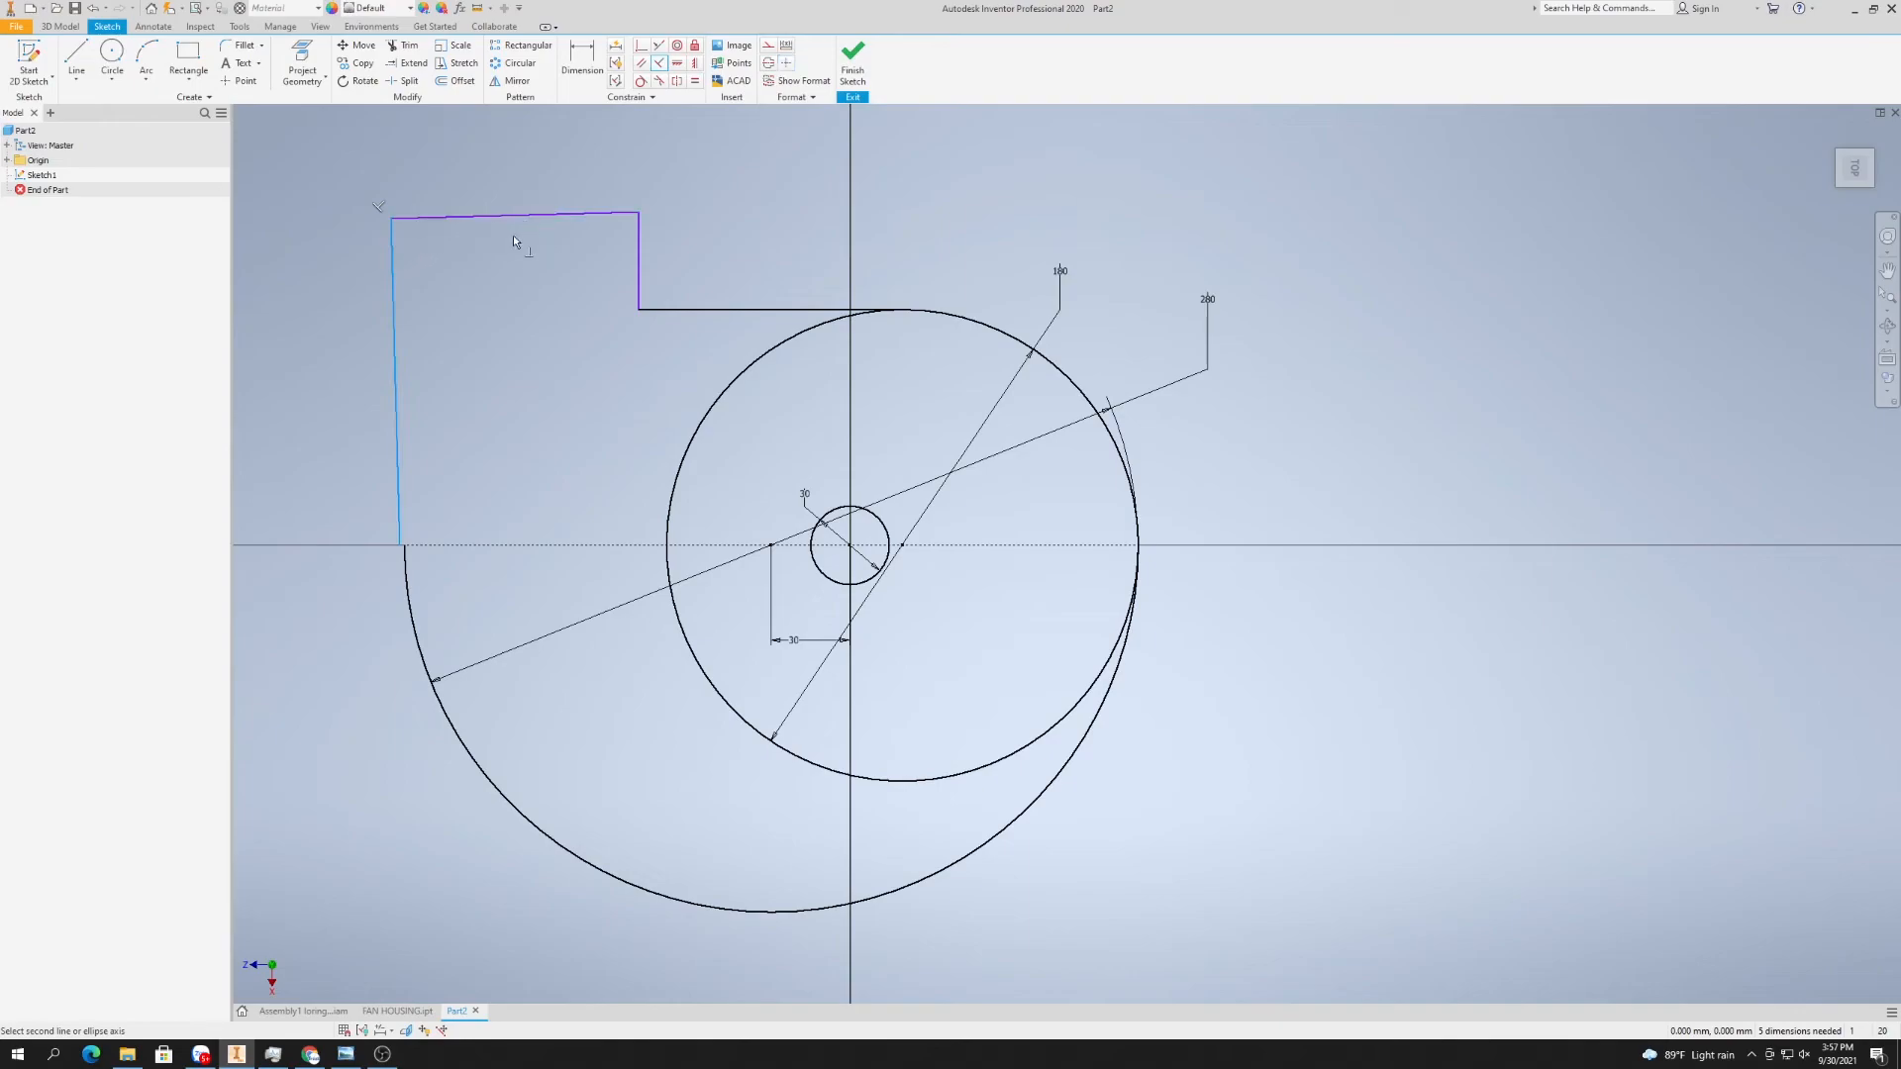
{"action": "right_click", "coordinate": [469, 248]}
{"action": "left_click", "coordinate": [435, 269]}
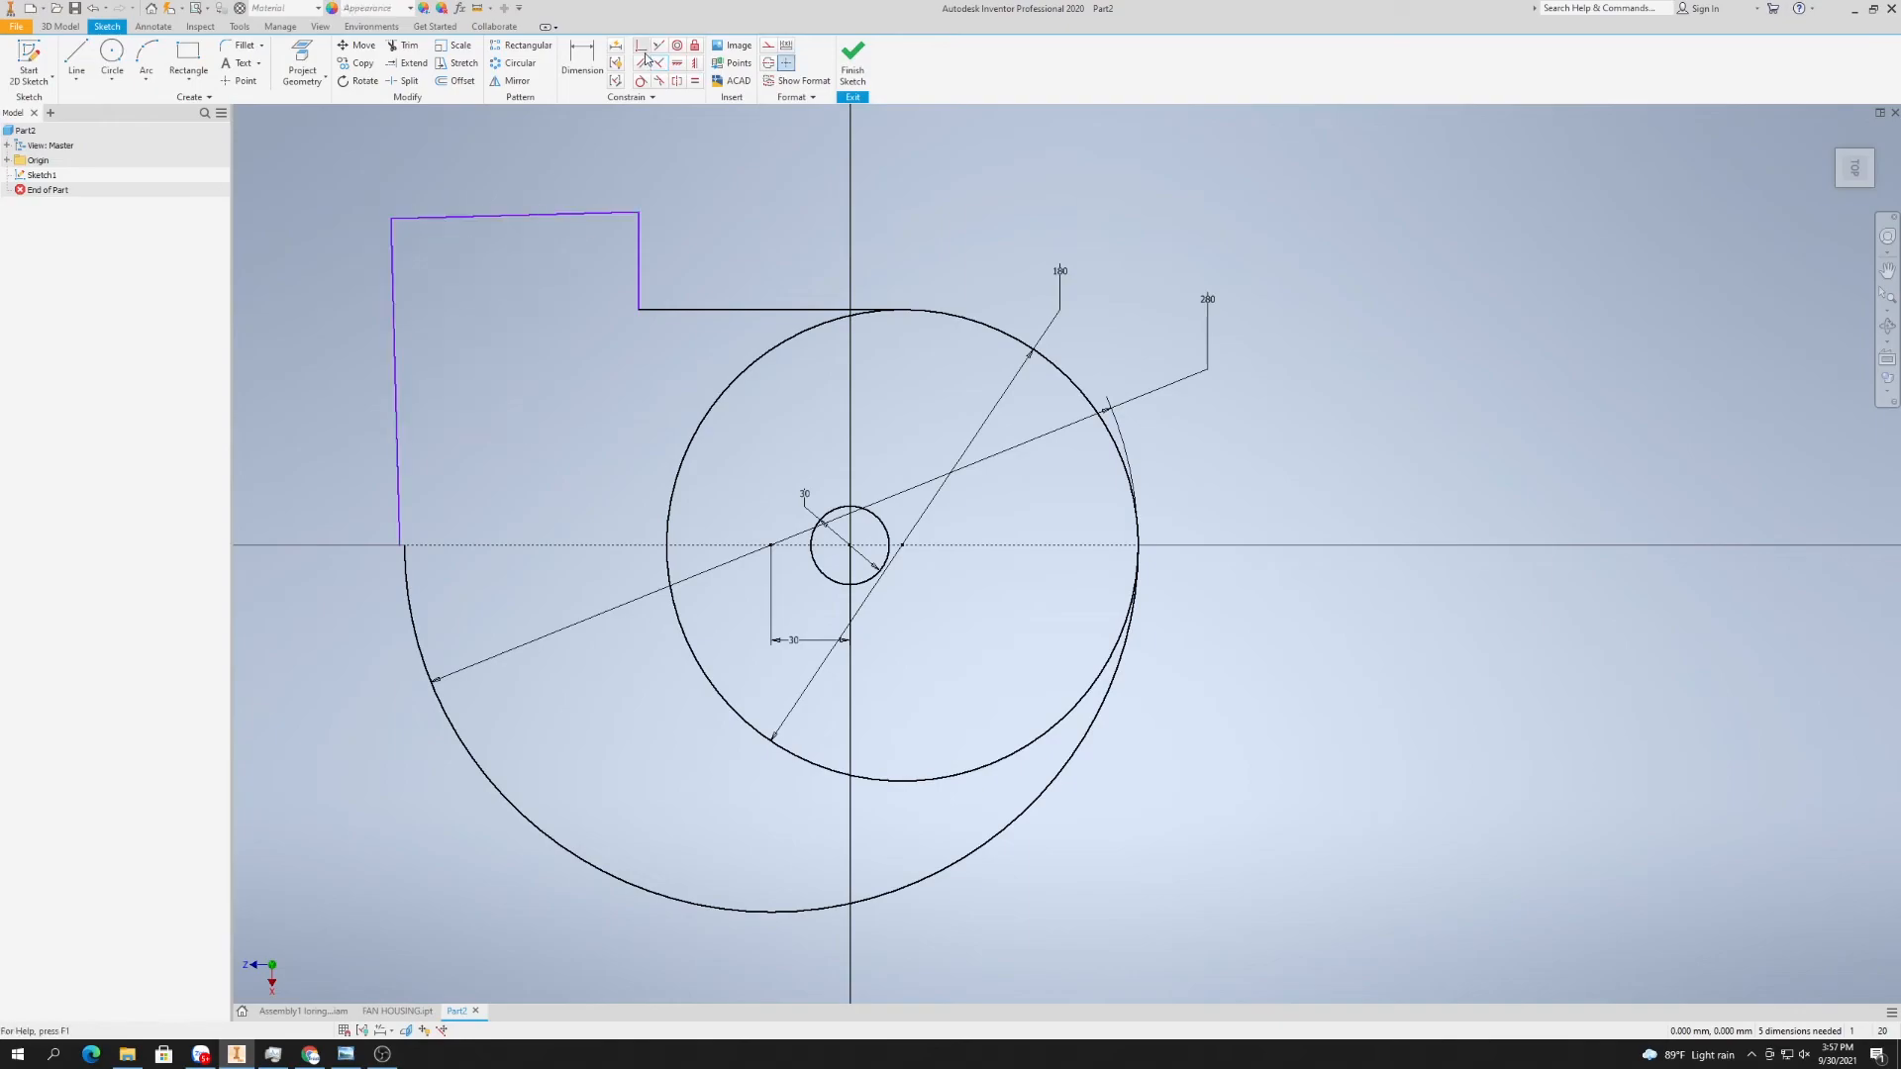
- Constrain the outlet's top line perpendicular to the short vertical line at its right end
{"action": "left_click", "coordinate": [660, 64]}
{"action": "left_click", "coordinate": [596, 219]}
{"action": "left_click", "coordinate": [638, 239]}
{"action": "left_click", "coordinate": [640, 290]}
{"action": "left_click", "coordinate": [656, 310]}
{"action": "left_click", "coordinate": [324, 137]}
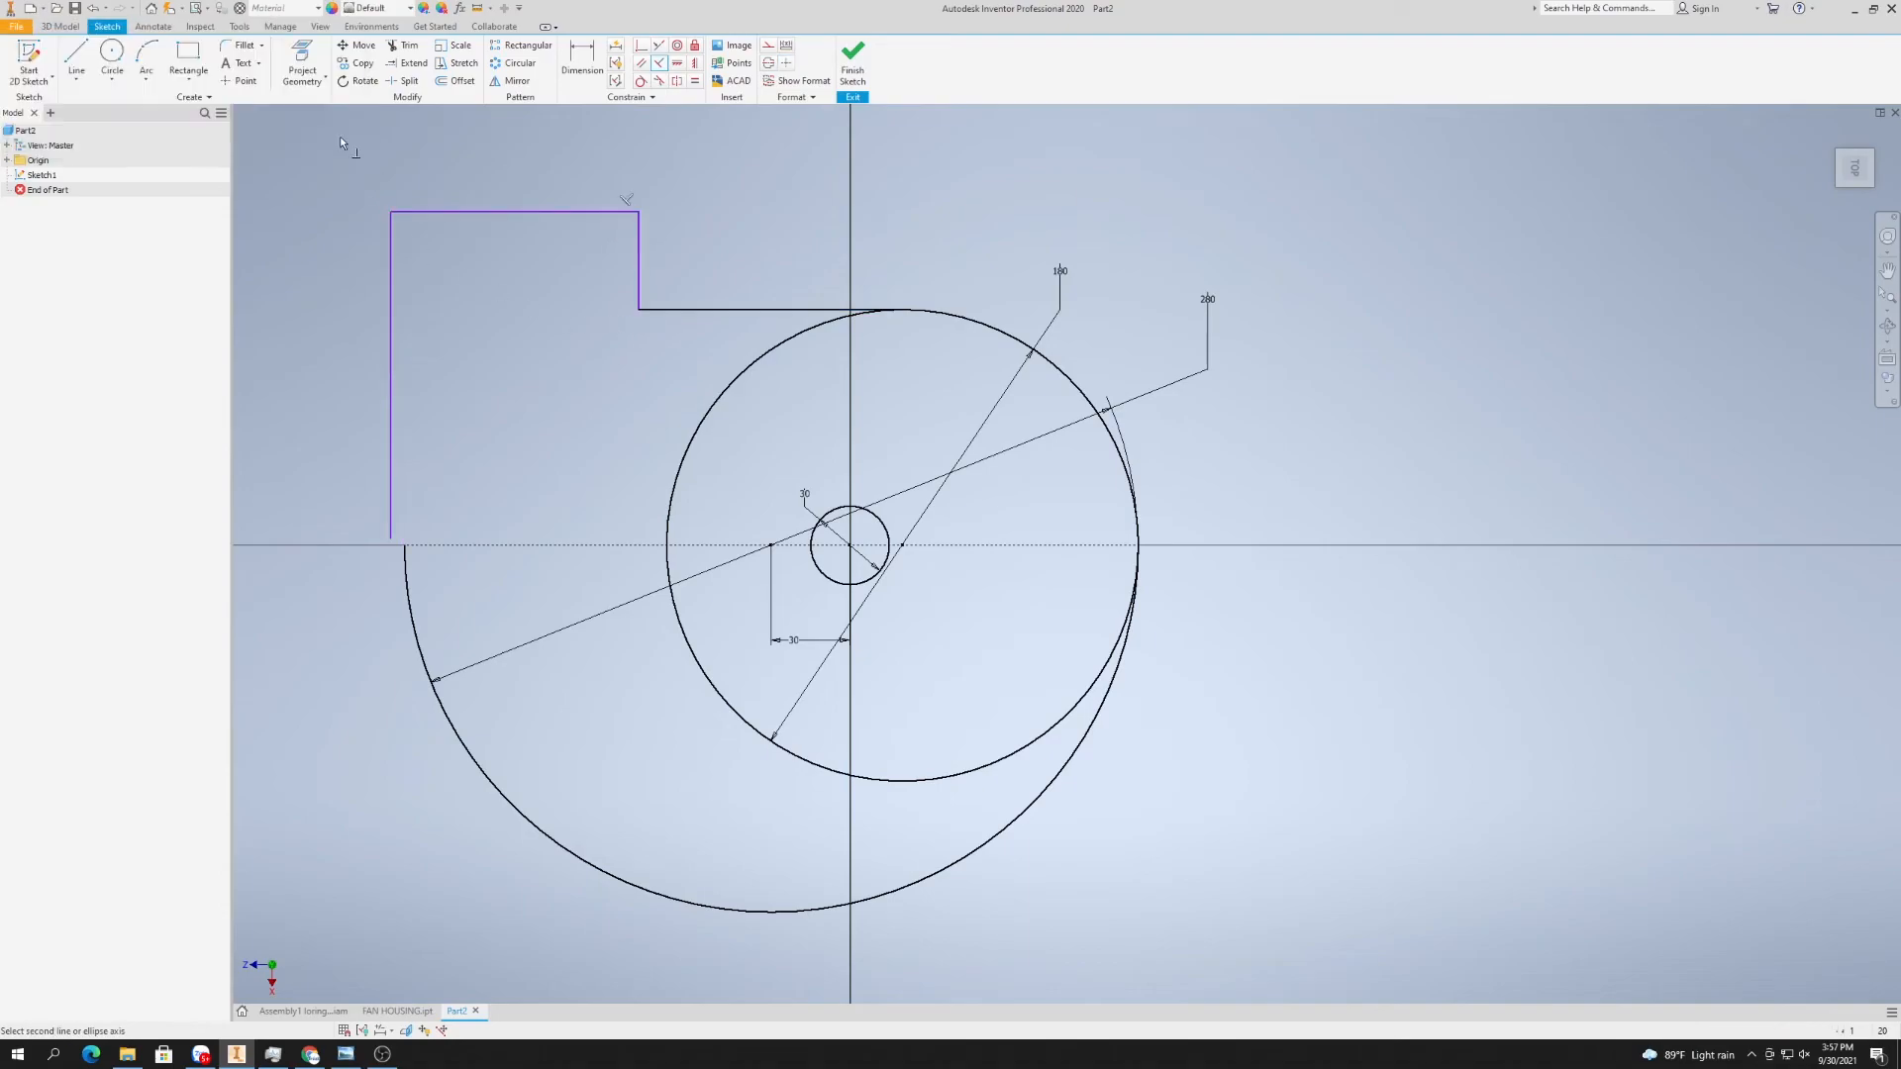
- Make the lower end of the long left line coincident with the left end of the large arc
{"action": "left_click", "coordinate": [640, 44]}
{"action": "left_click", "coordinate": [388, 544]}
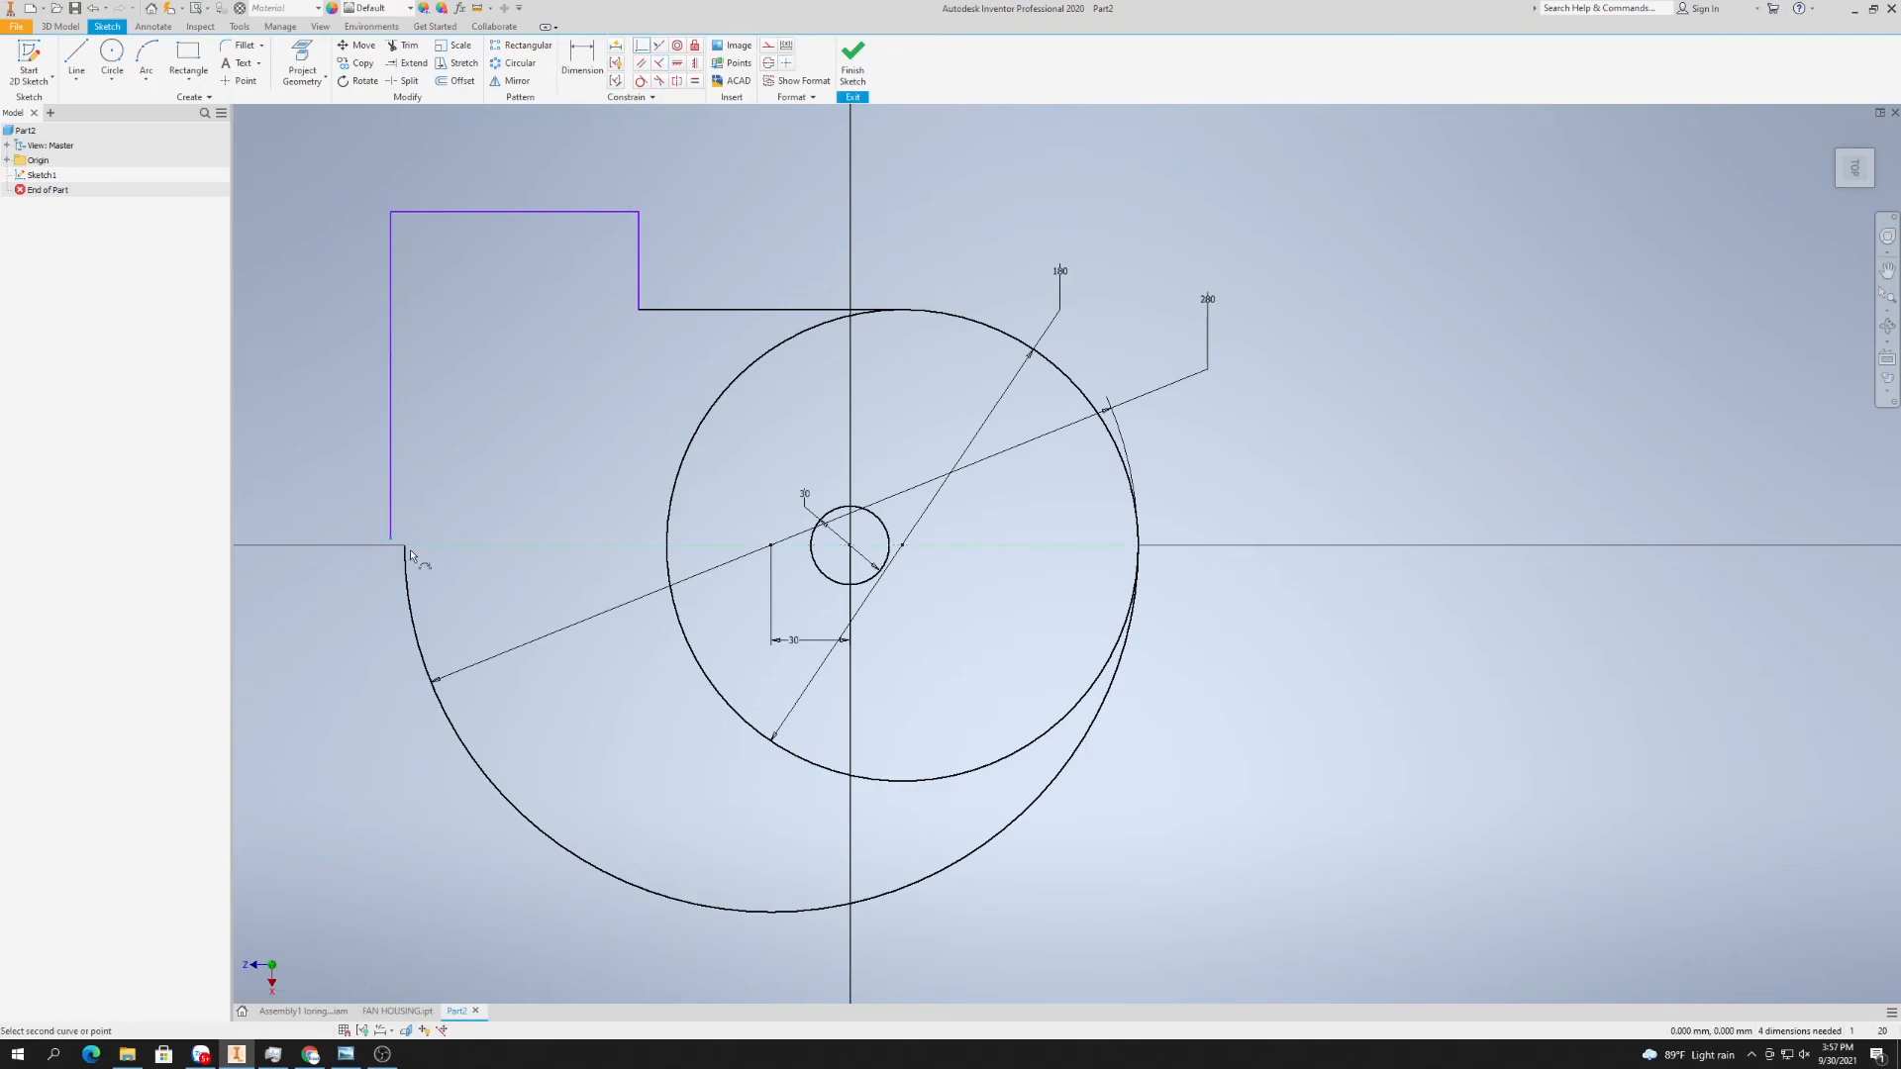
{"action": "left_click", "coordinate": [405, 547]}
{"action": "right_click", "coordinate": [501, 373]}
{"action": "left_click", "coordinate": [535, 370]}
- Trim the 180 mm circle so that only its upper-right arc between the horizontal line and the large arc remains
{"action": "left_click", "coordinate": [404, 46]}
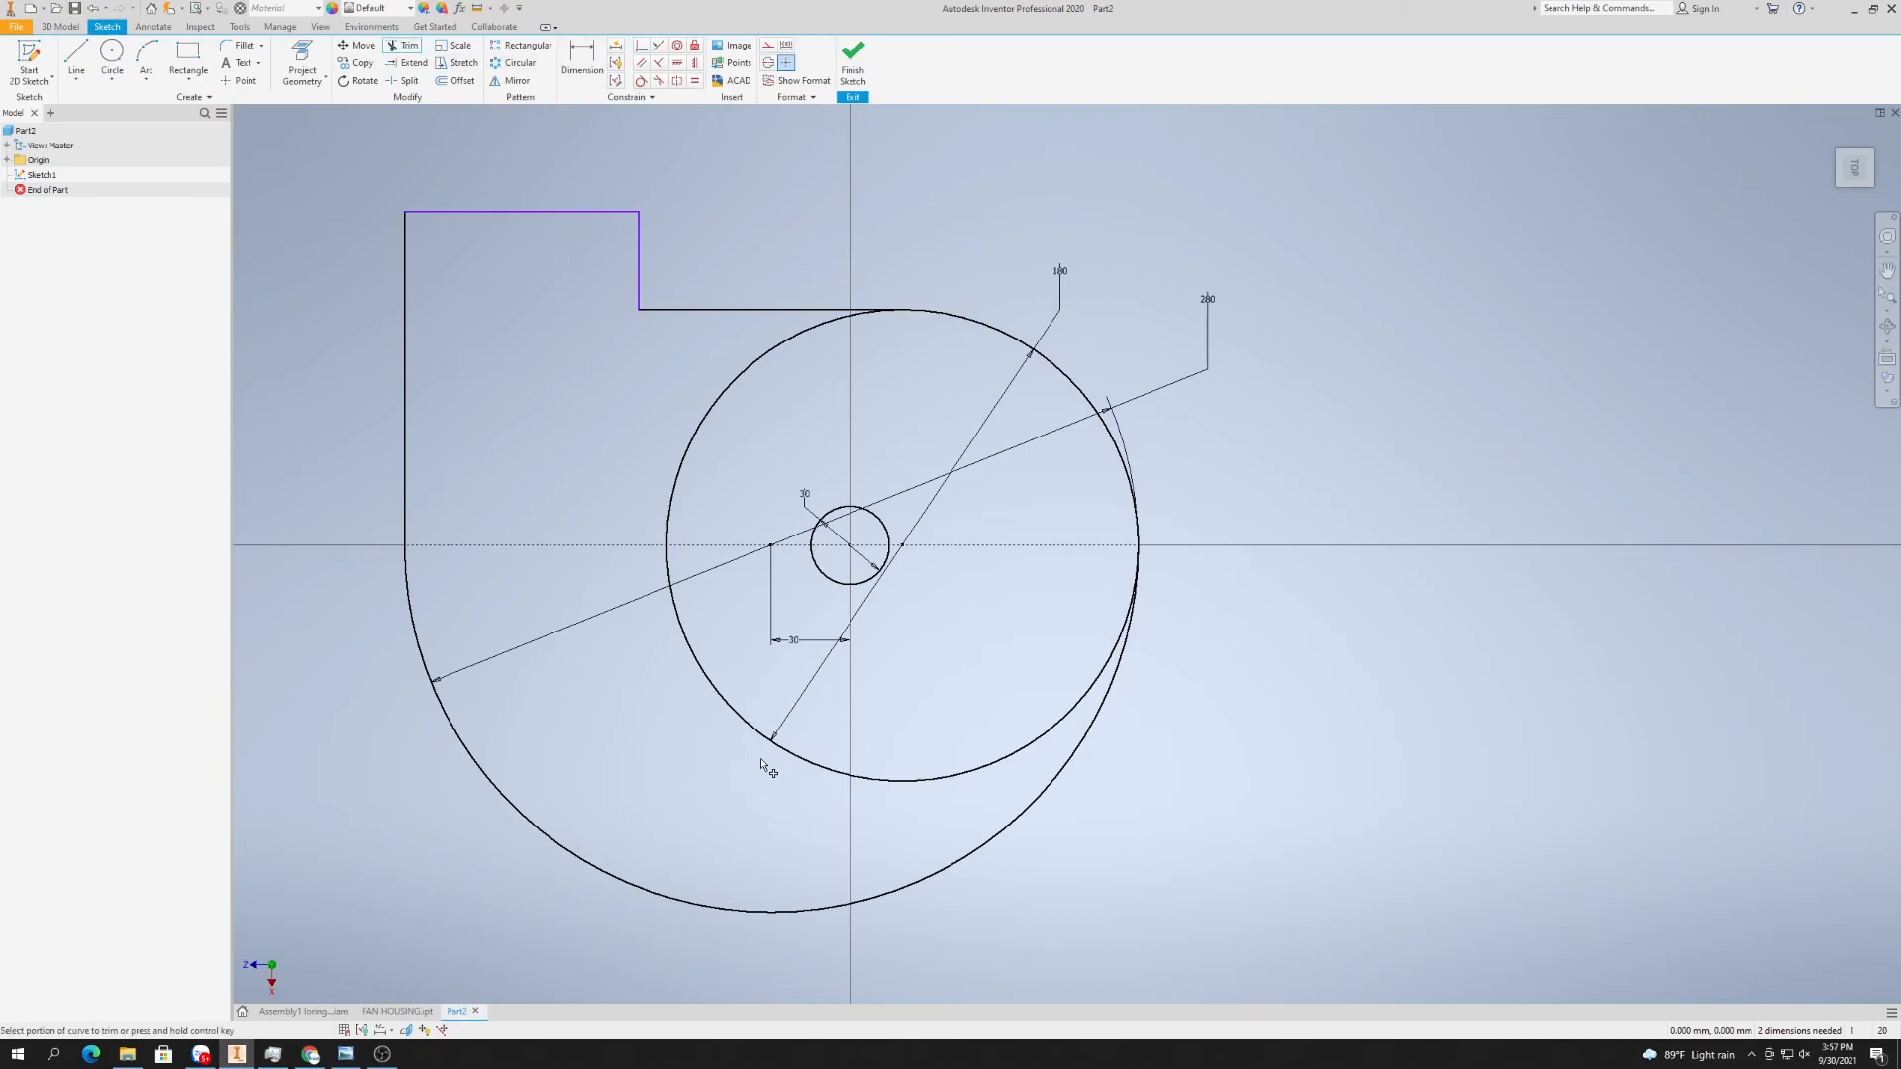
{"action": "left_click", "coordinate": [754, 730]}
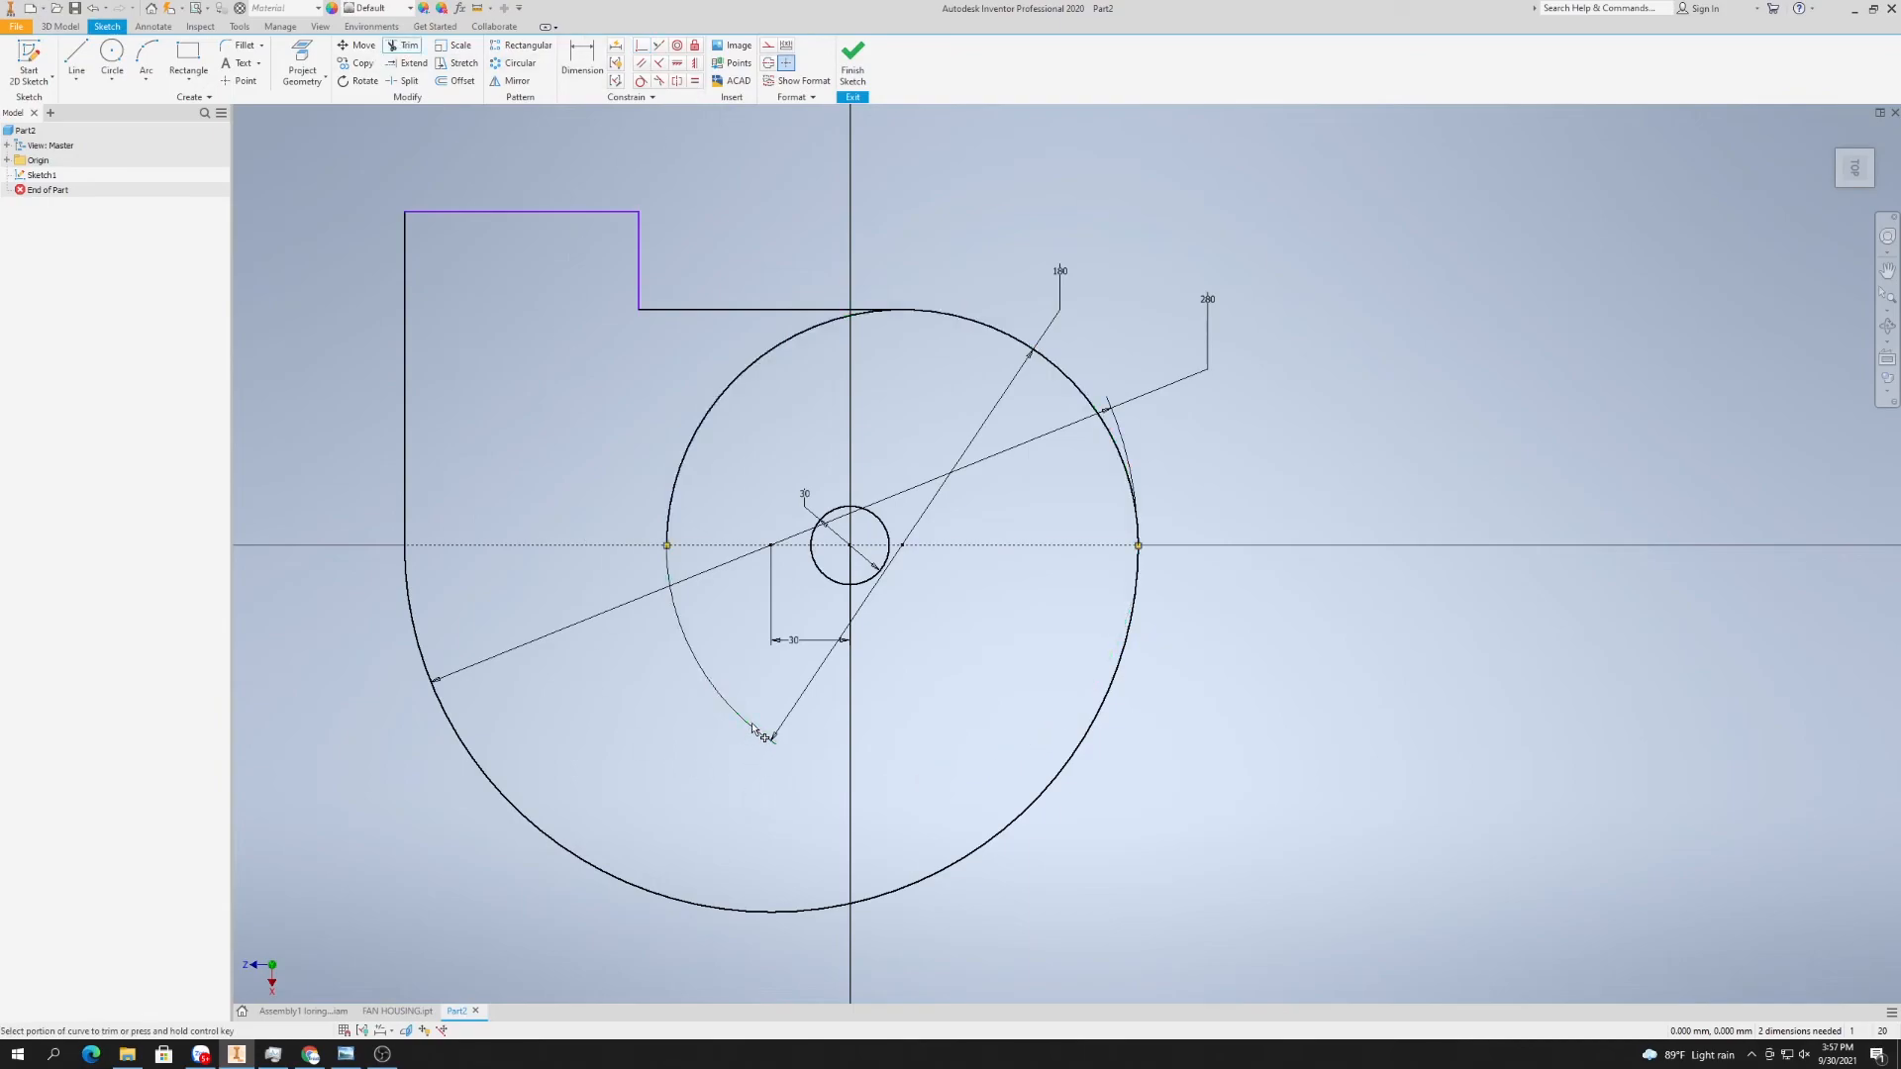
{"action": "left_click", "coordinate": [704, 408]}
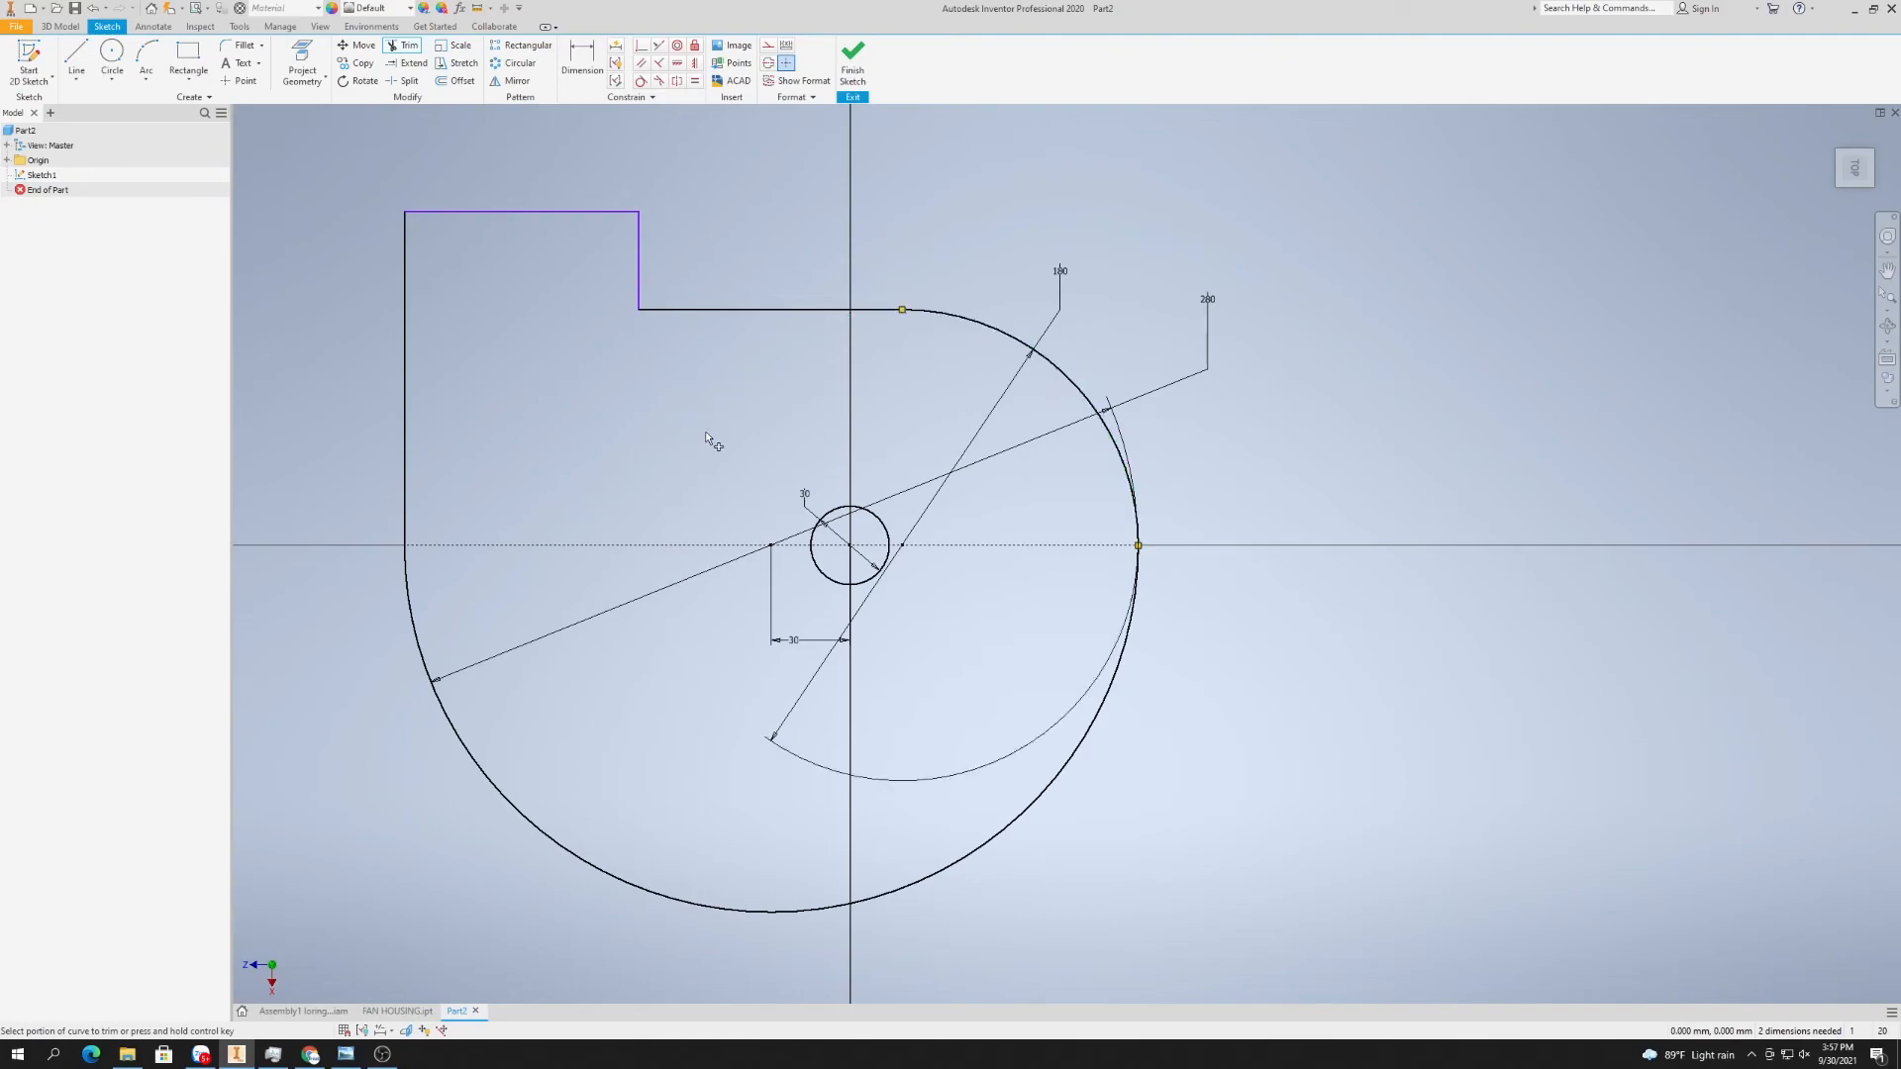
{"action": "right_click", "coordinate": [681, 246]}
{"action": "left_click", "coordinate": [740, 200]}
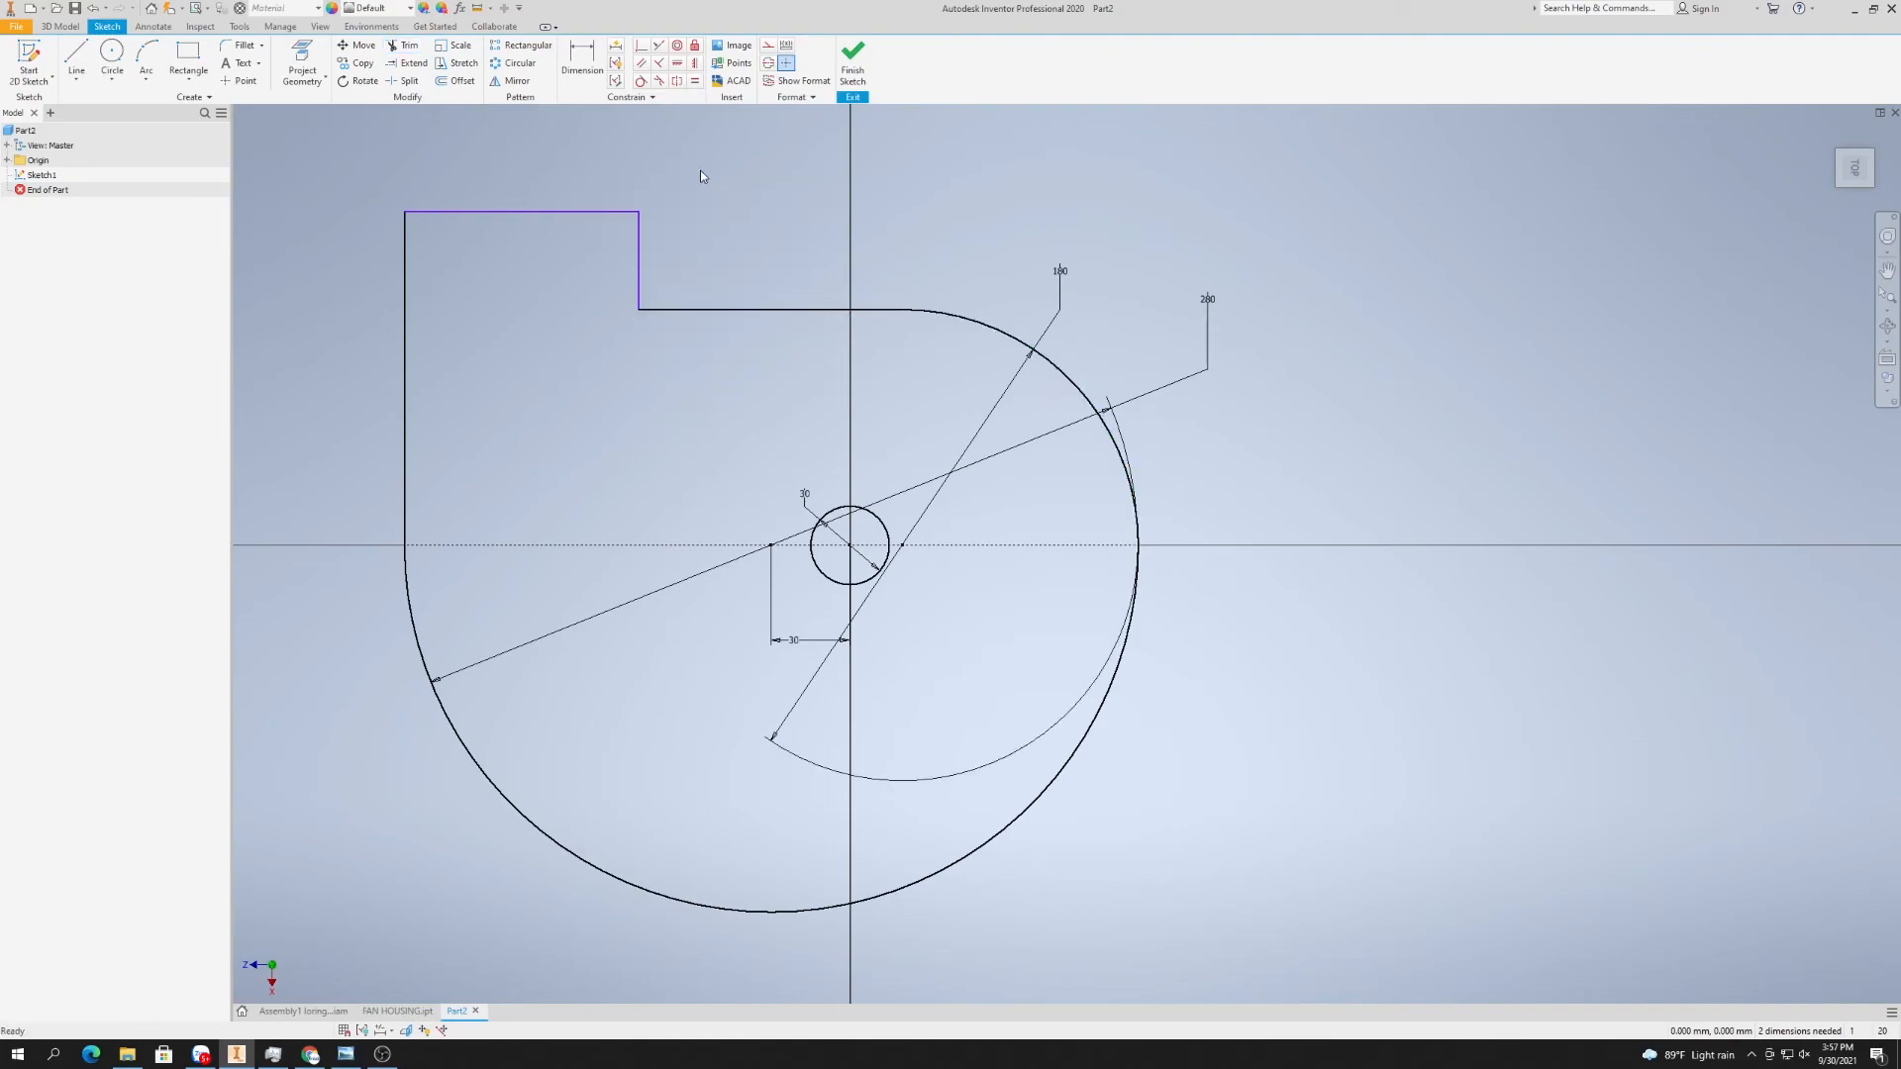
- Dimension the outlet's top line to 100 mm
{"action": "left_click", "coordinate": [568, 77]}
{"action": "left_click", "coordinate": [540, 210]}
{"action": "left_click", "coordinate": [542, 178]}
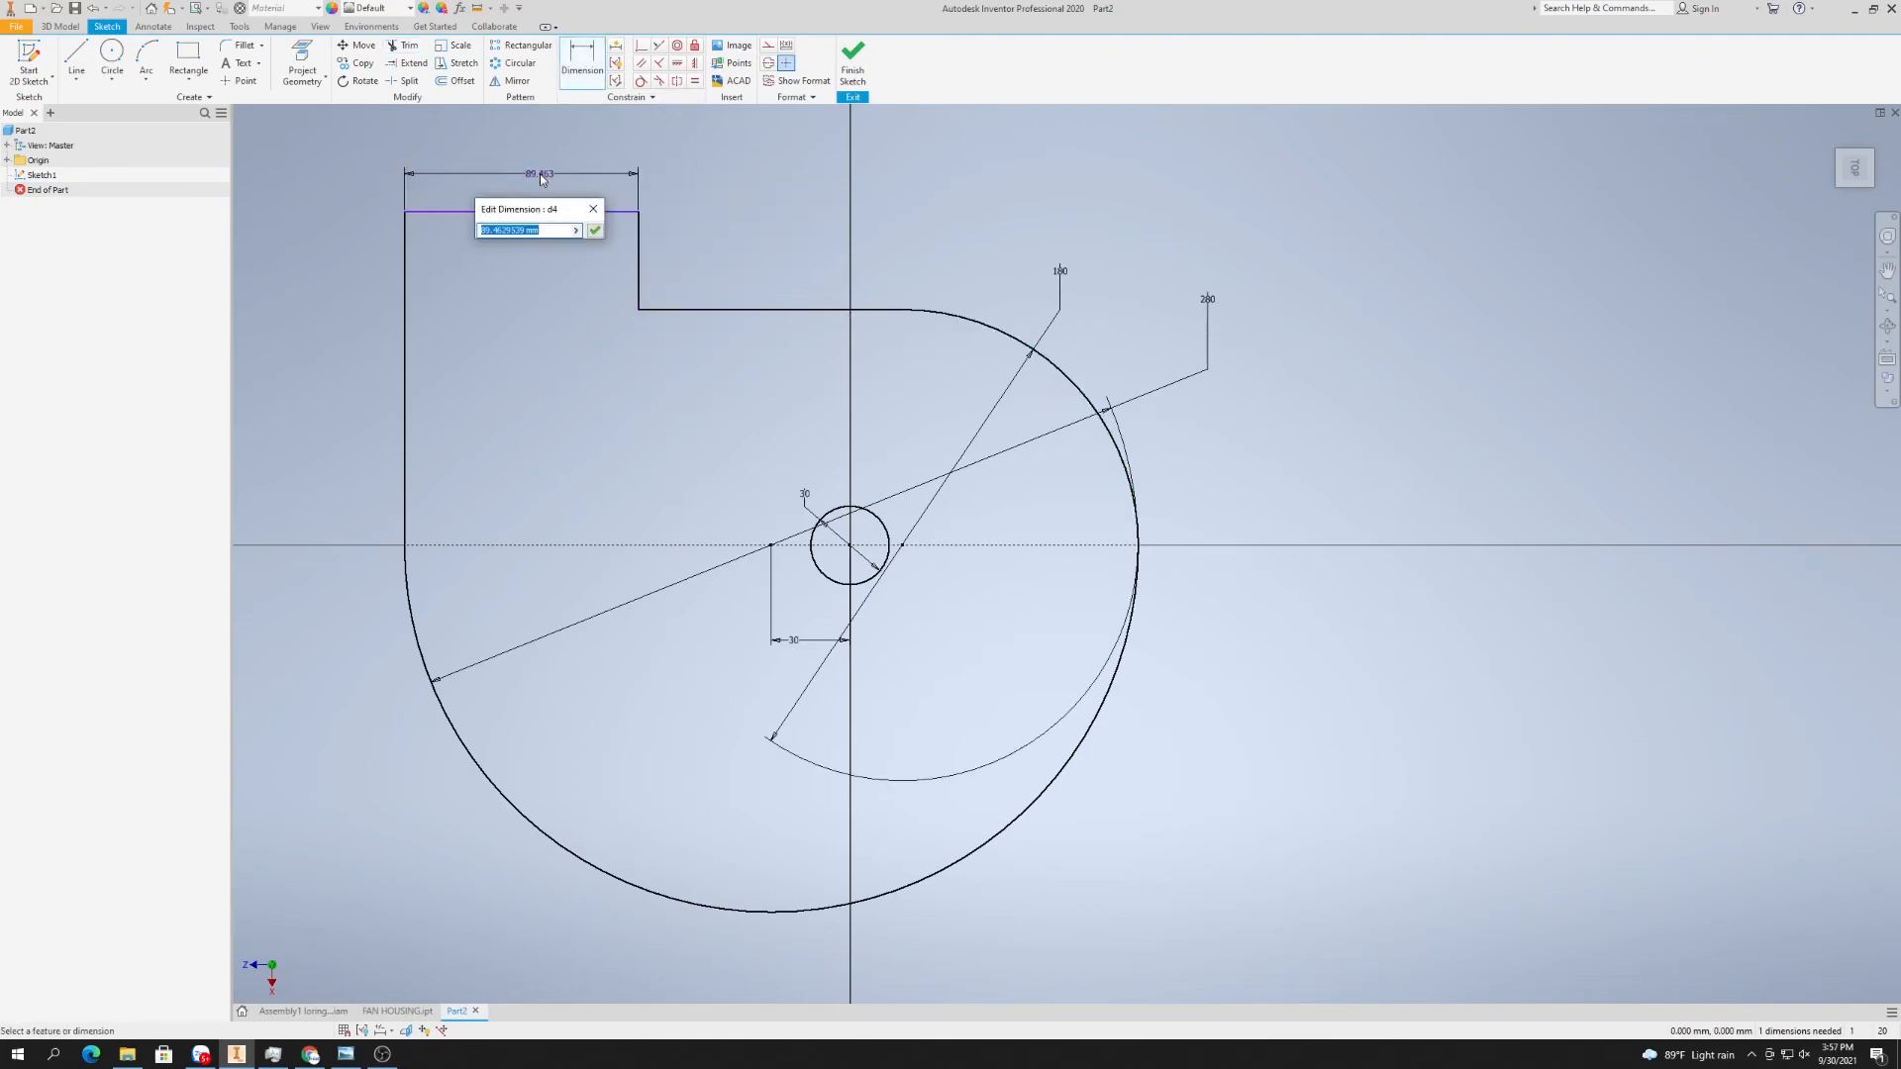
{"action": "type", "text": "100"}
{"action": "key", "text": "Return"}
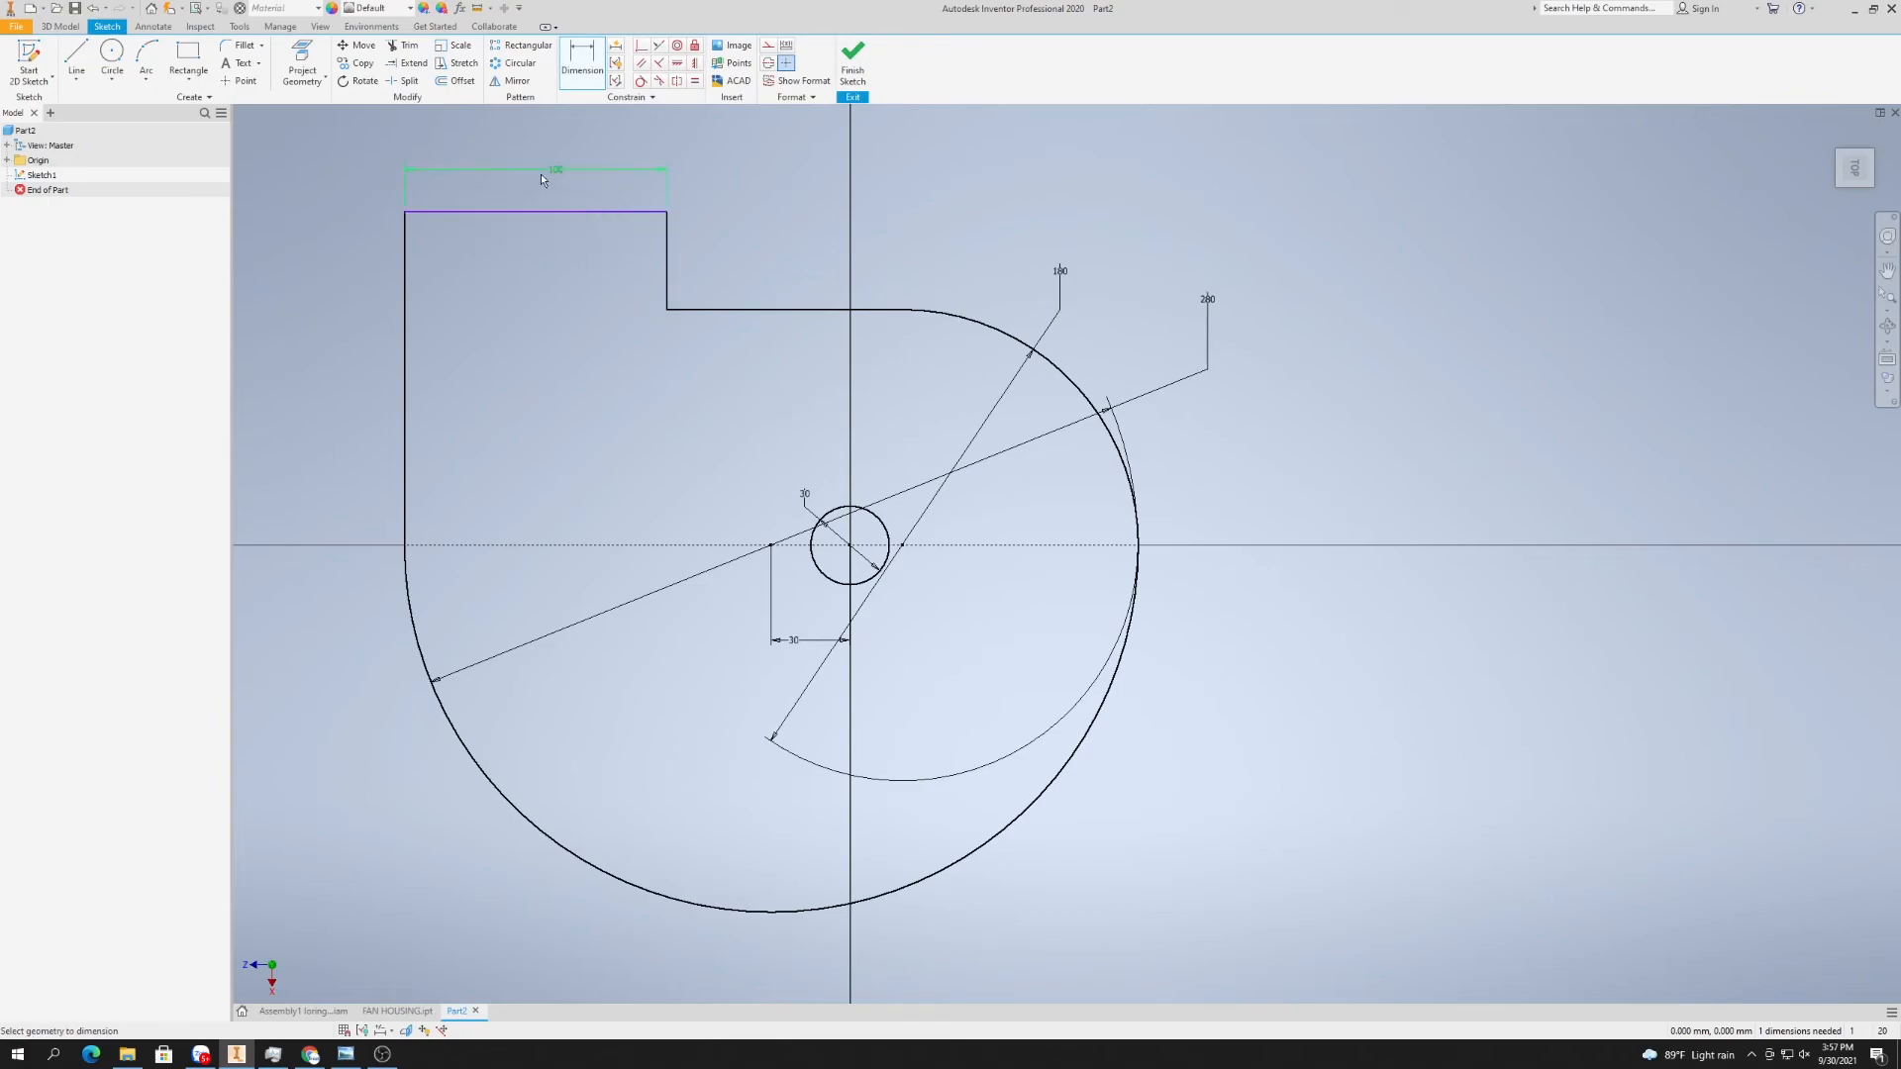
- Try a height dimension between the outlet's top line and the horizontal construction line, and undo it
{"action": "left_click", "coordinate": [527, 211]}
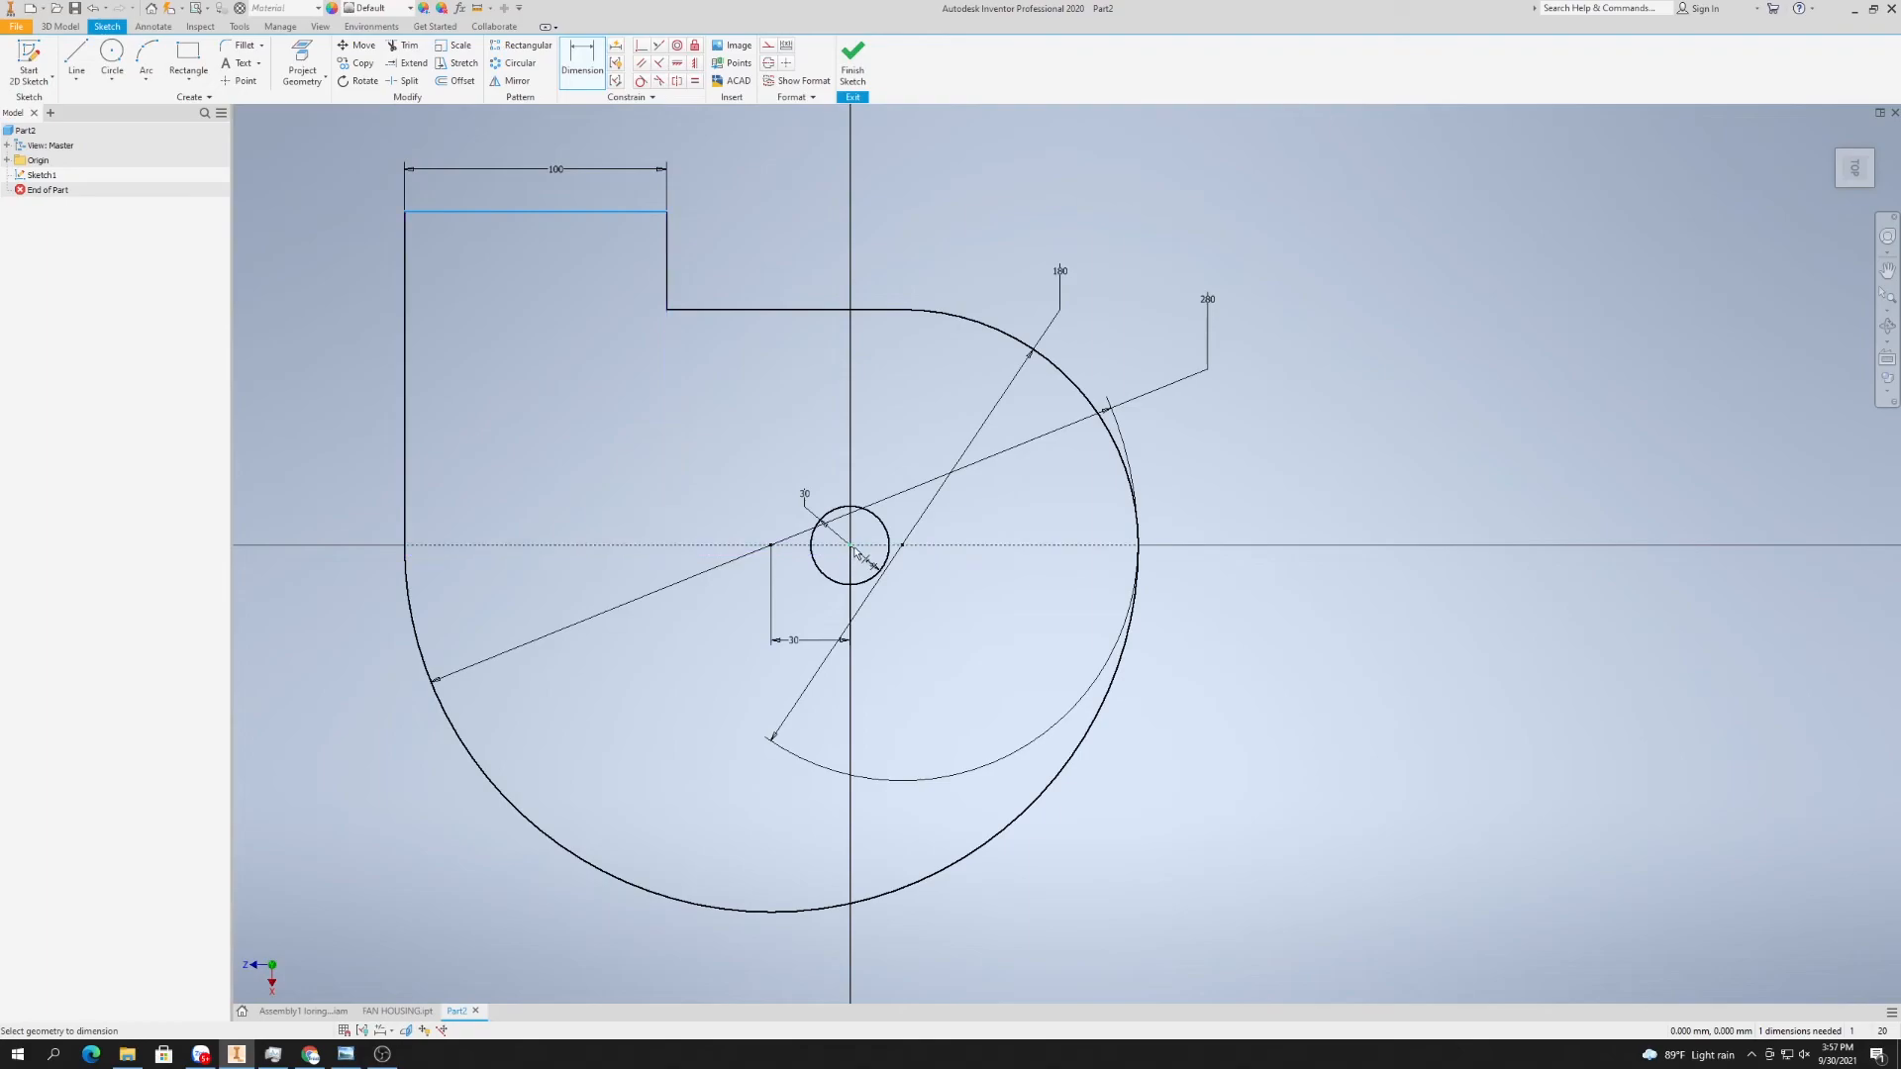
{"action": "left_click", "coordinate": [683, 545]}
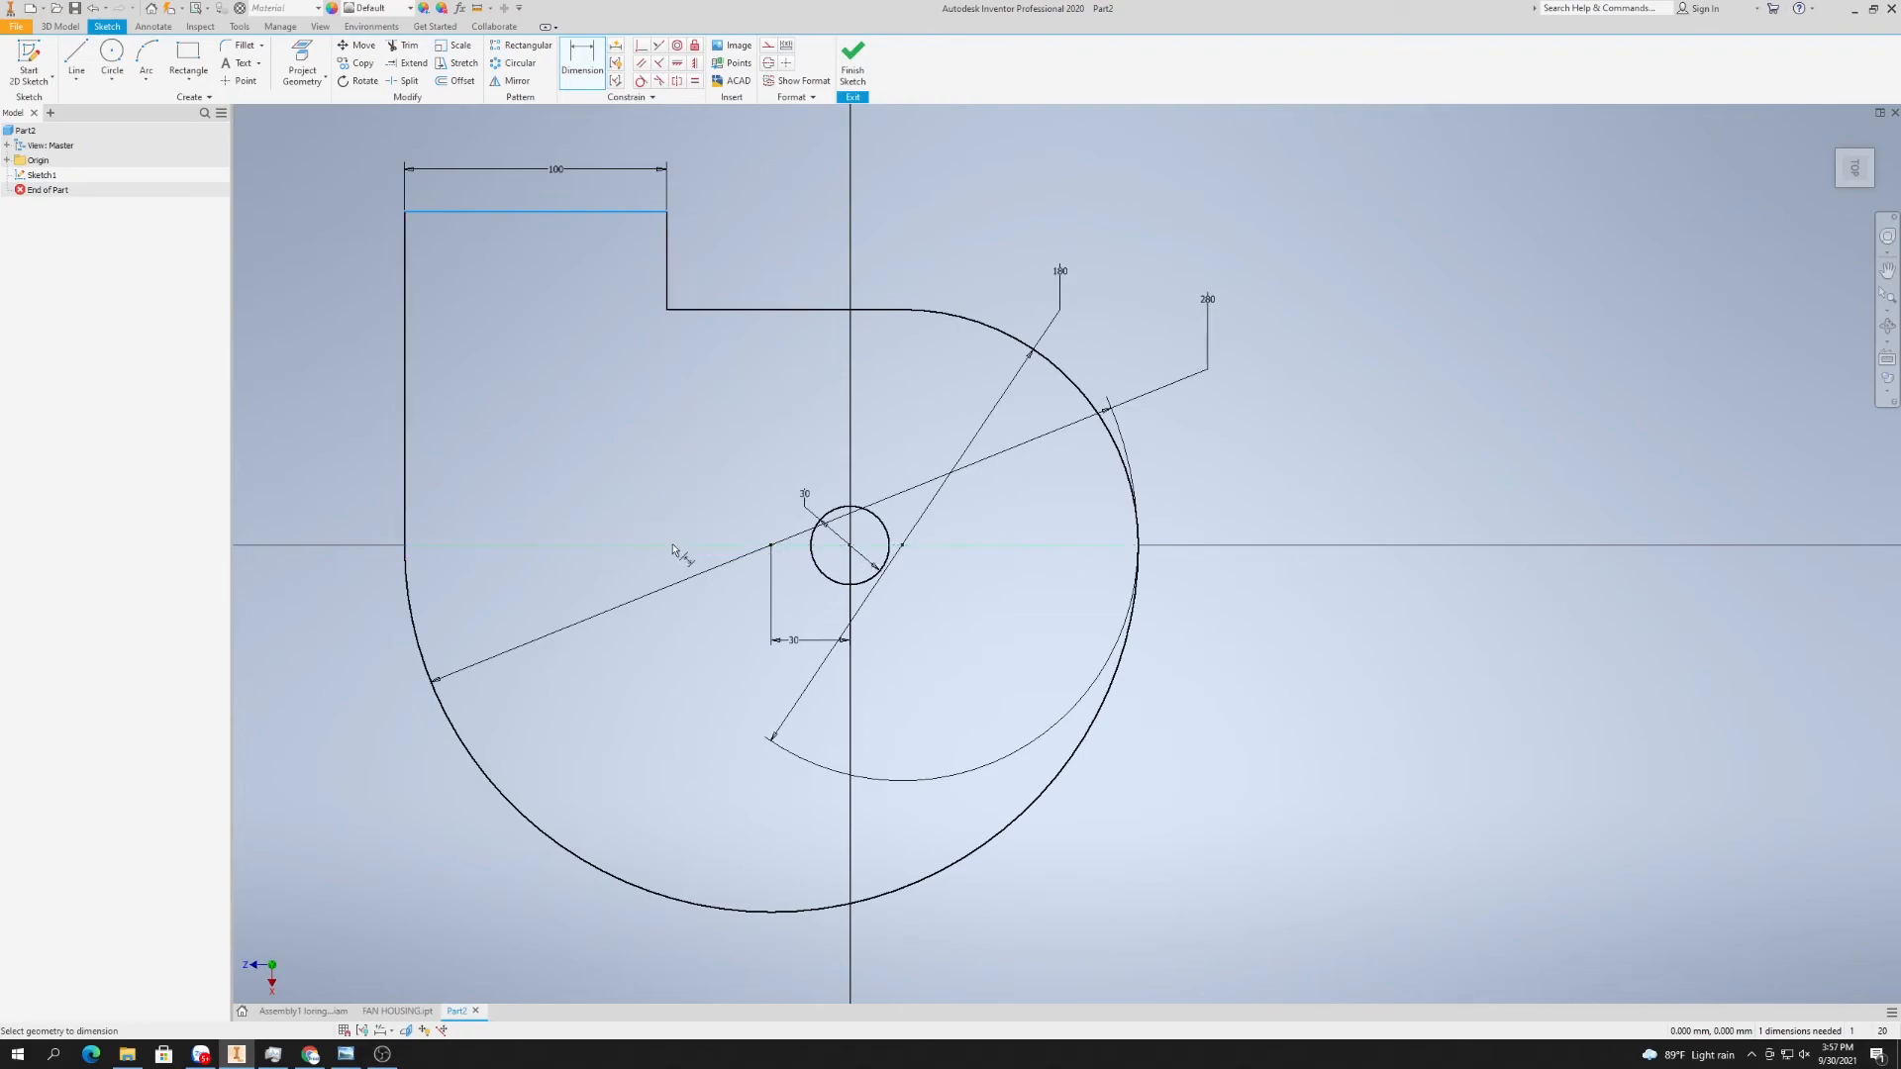
{"action": "left_click", "coordinate": [297, 380]}
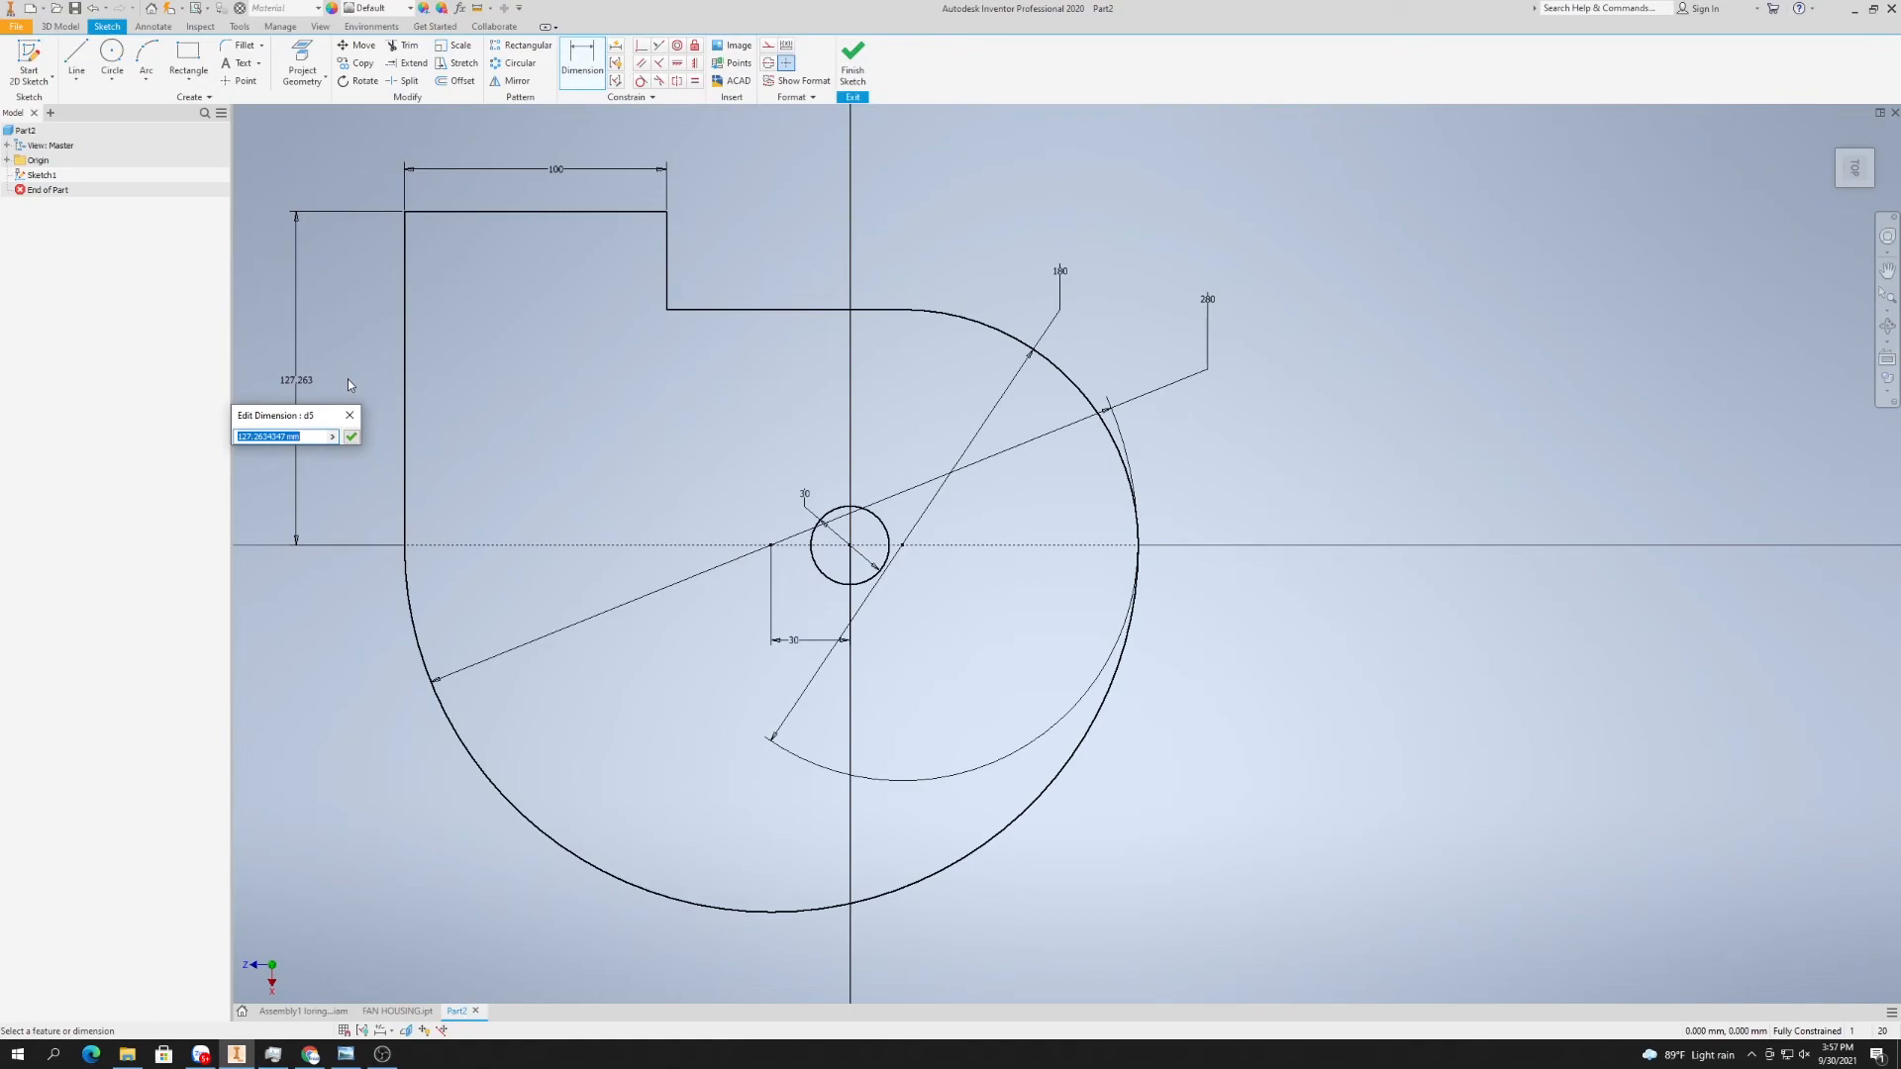
{"action": "left_click", "coordinate": [350, 436]}
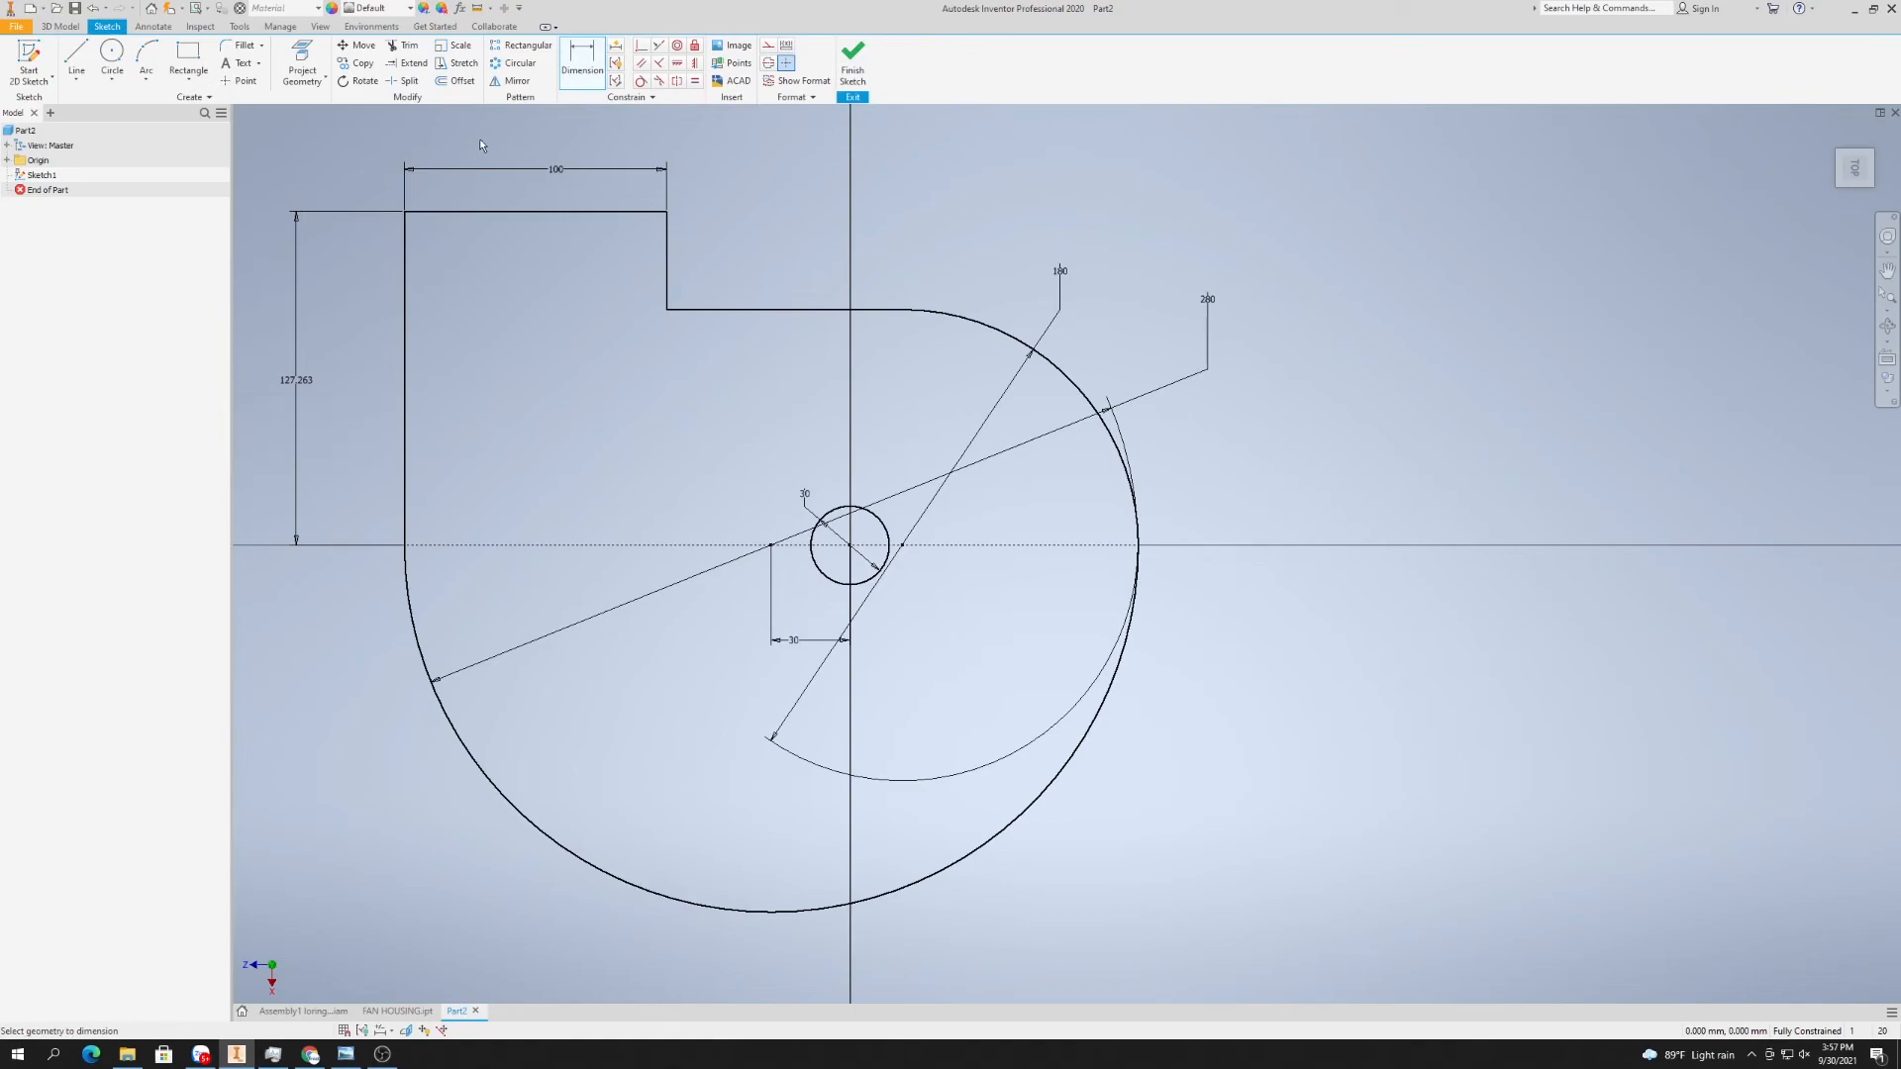
{"action": "left_click", "coordinate": [580, 61]}
{"action": "key", "text": "ctrl+z"}
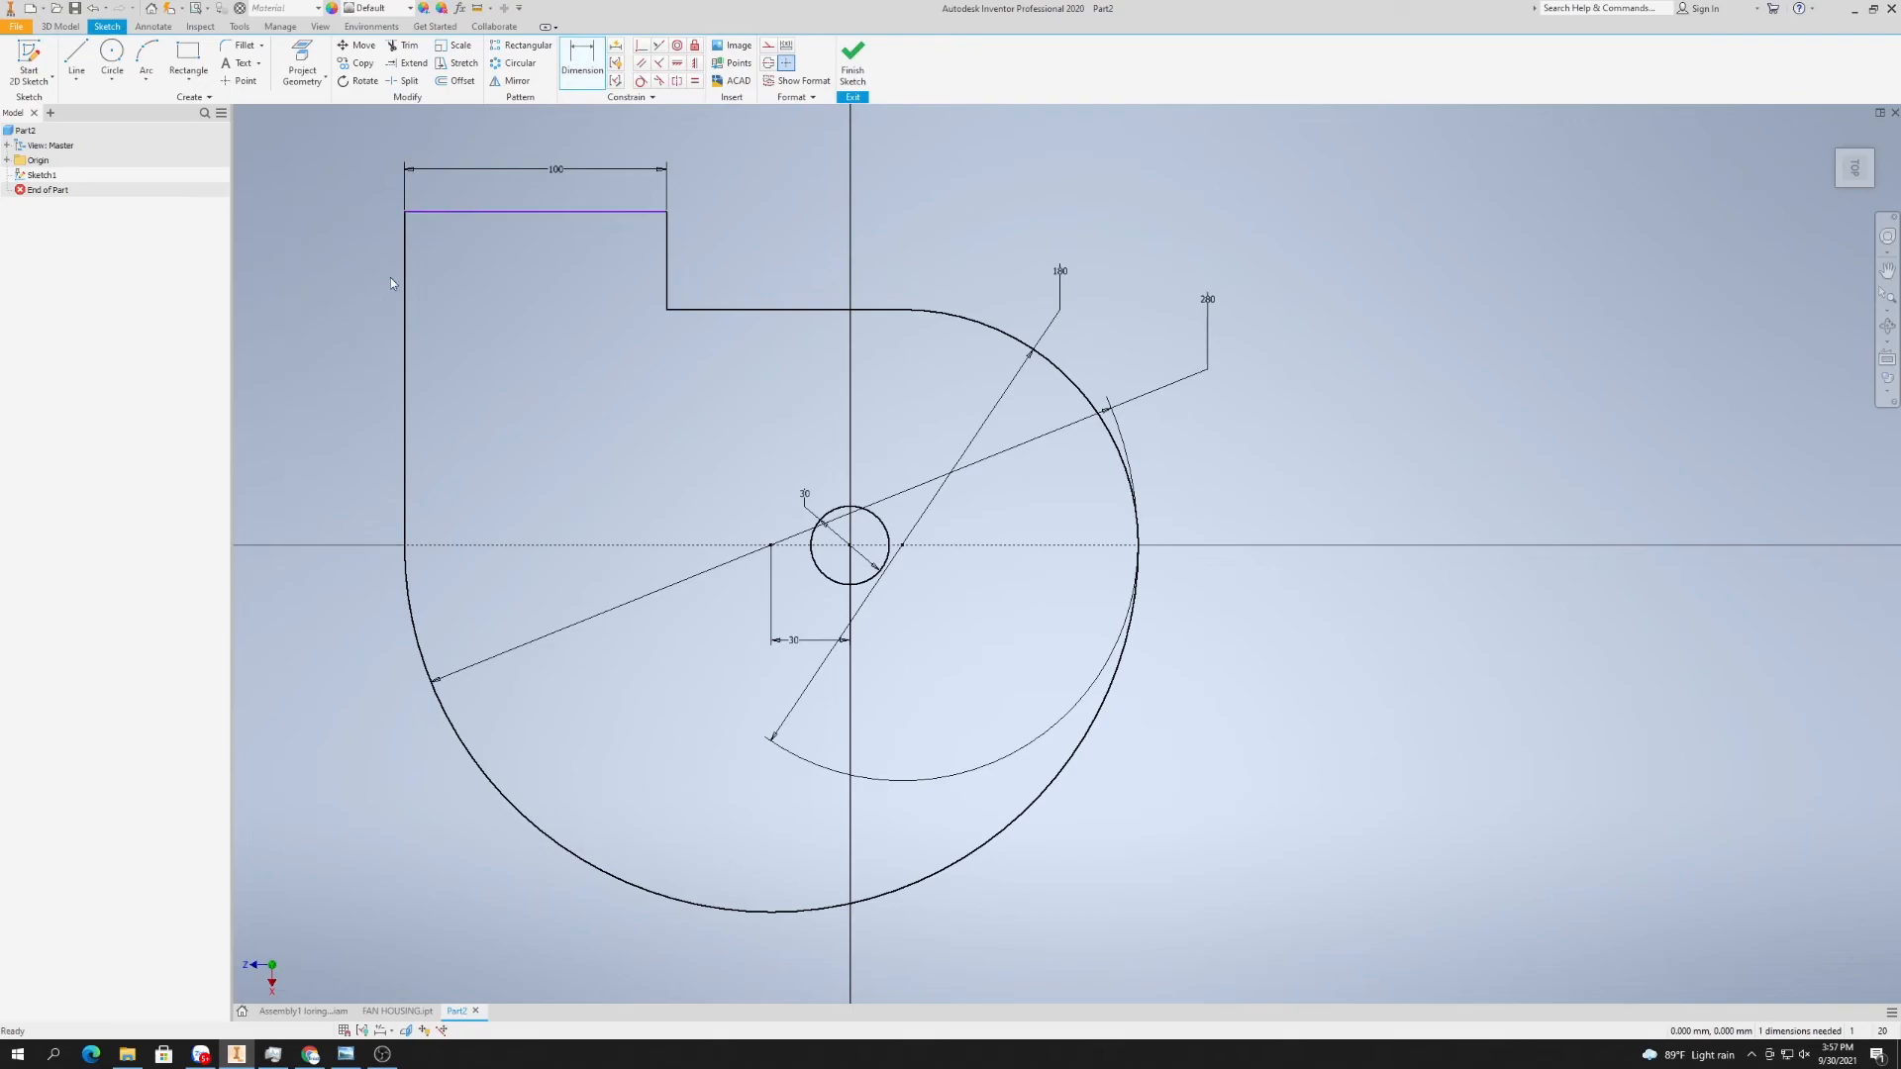
- Dimension the short vertical line of the outlet to 50 mm
{"action": "left_click", "coordinate": [593, 53]}
{"action": "left_click", "coordinate": [668, 259]}
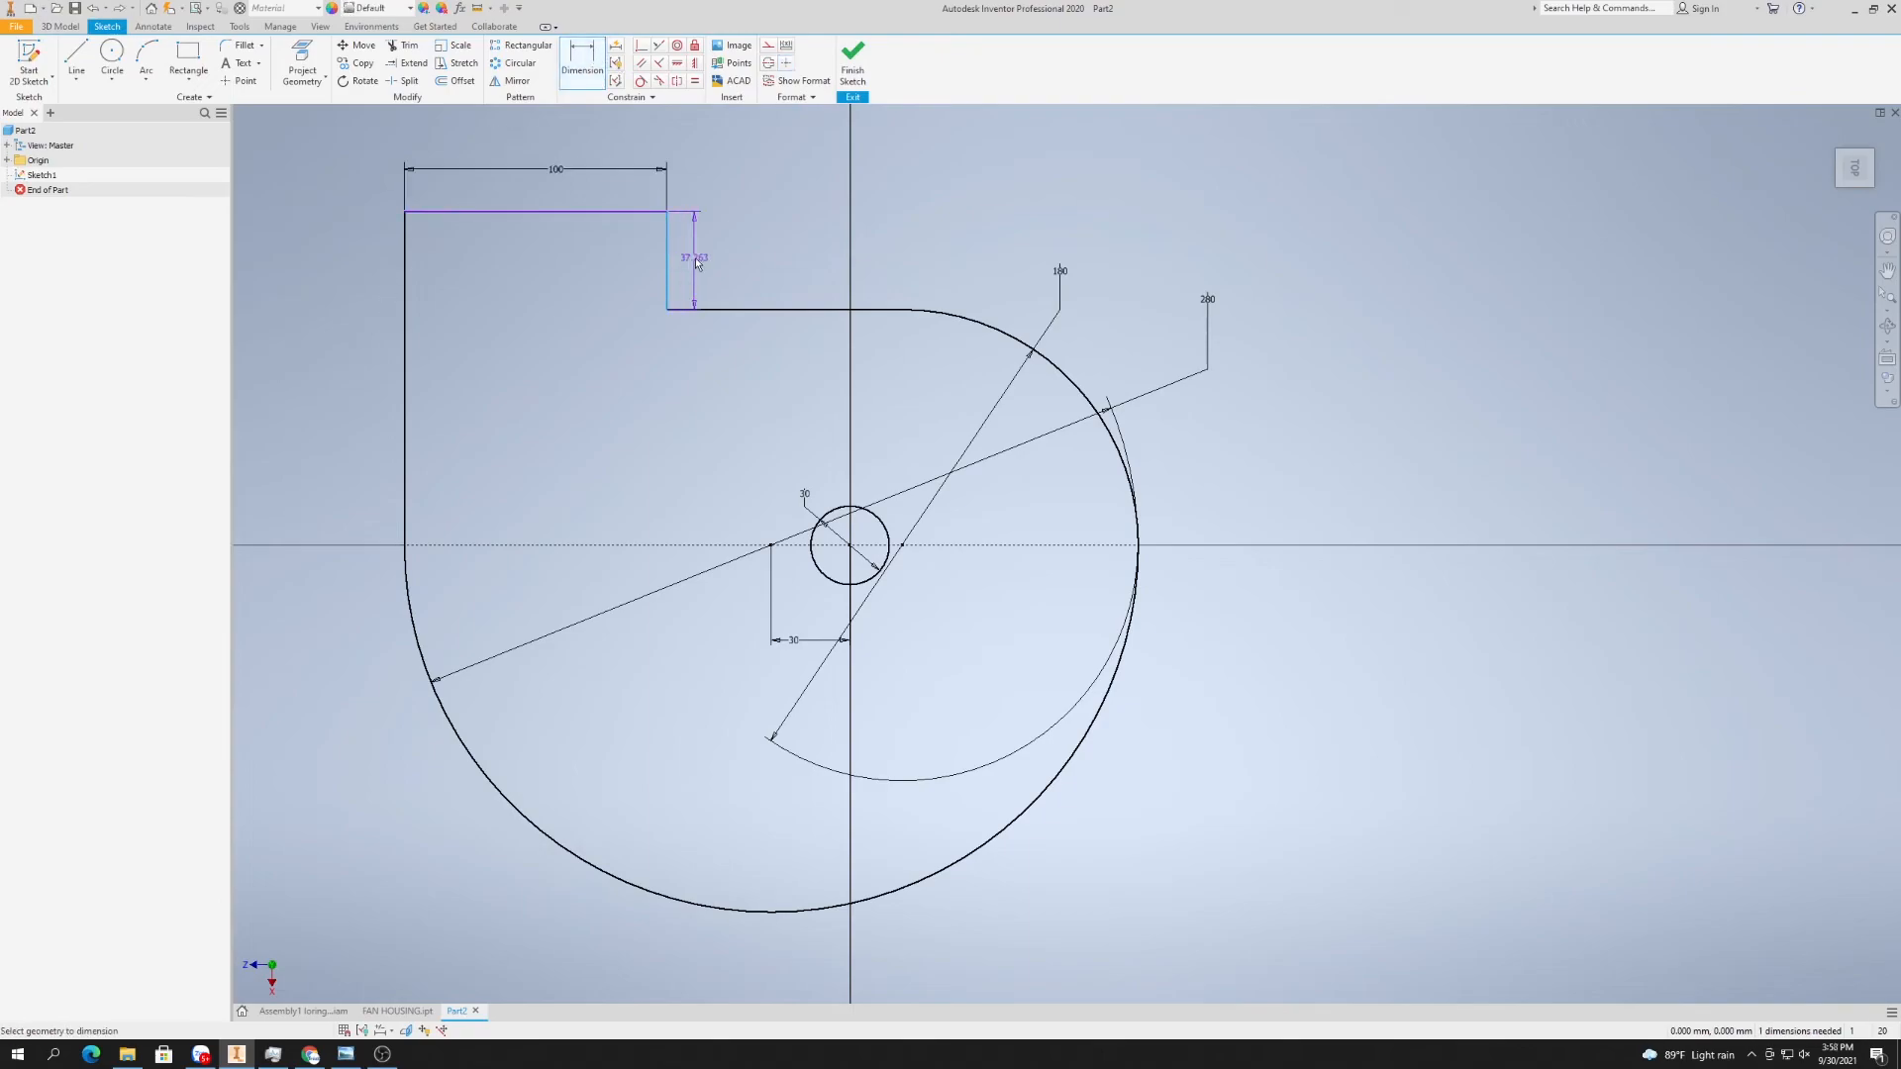
{"action": "left_click", "coordinate": [723, 265]}
{"action": "type", "text": "50"}
{"action": "key", "text": "Return"}
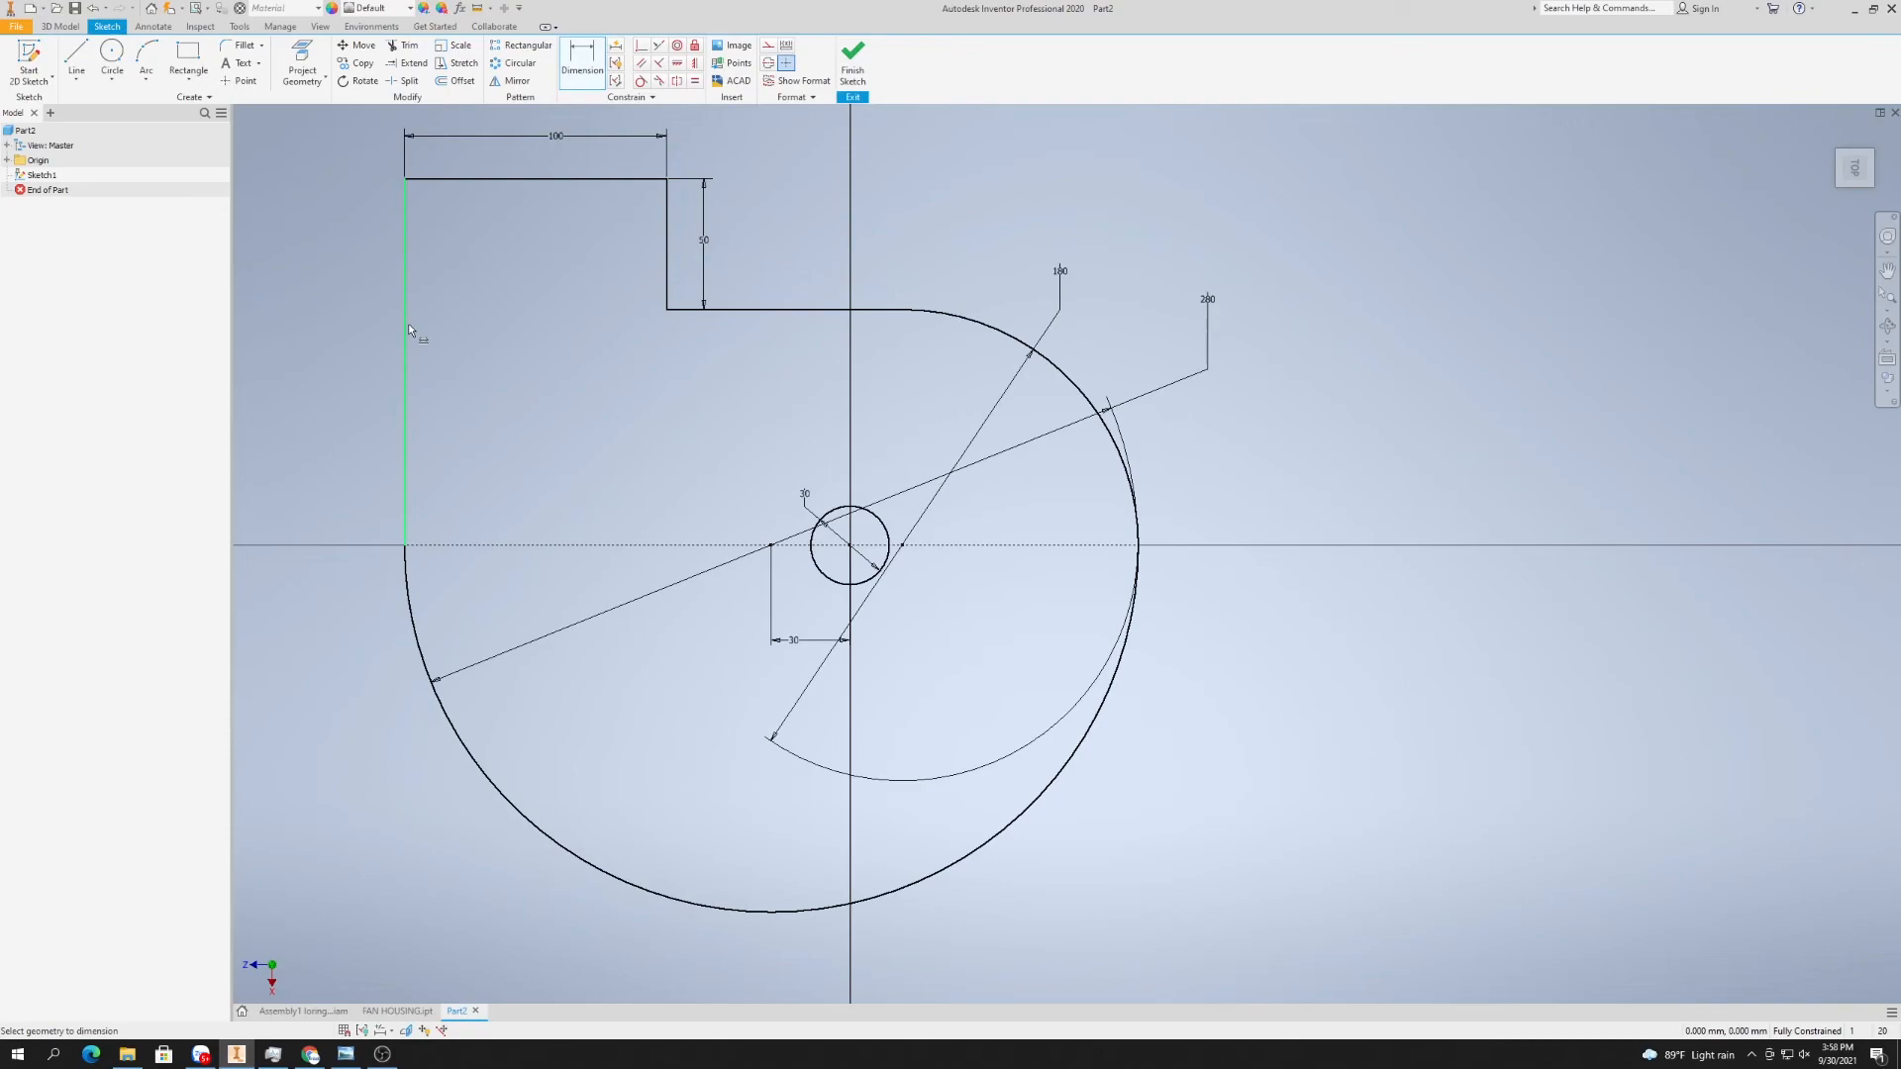
- Finish the sketch and extrude the housing profile symmetrically by 3 mm, keeping the centre circle as a hole
{"action": "left_click", "coordinate": [854, 54]}
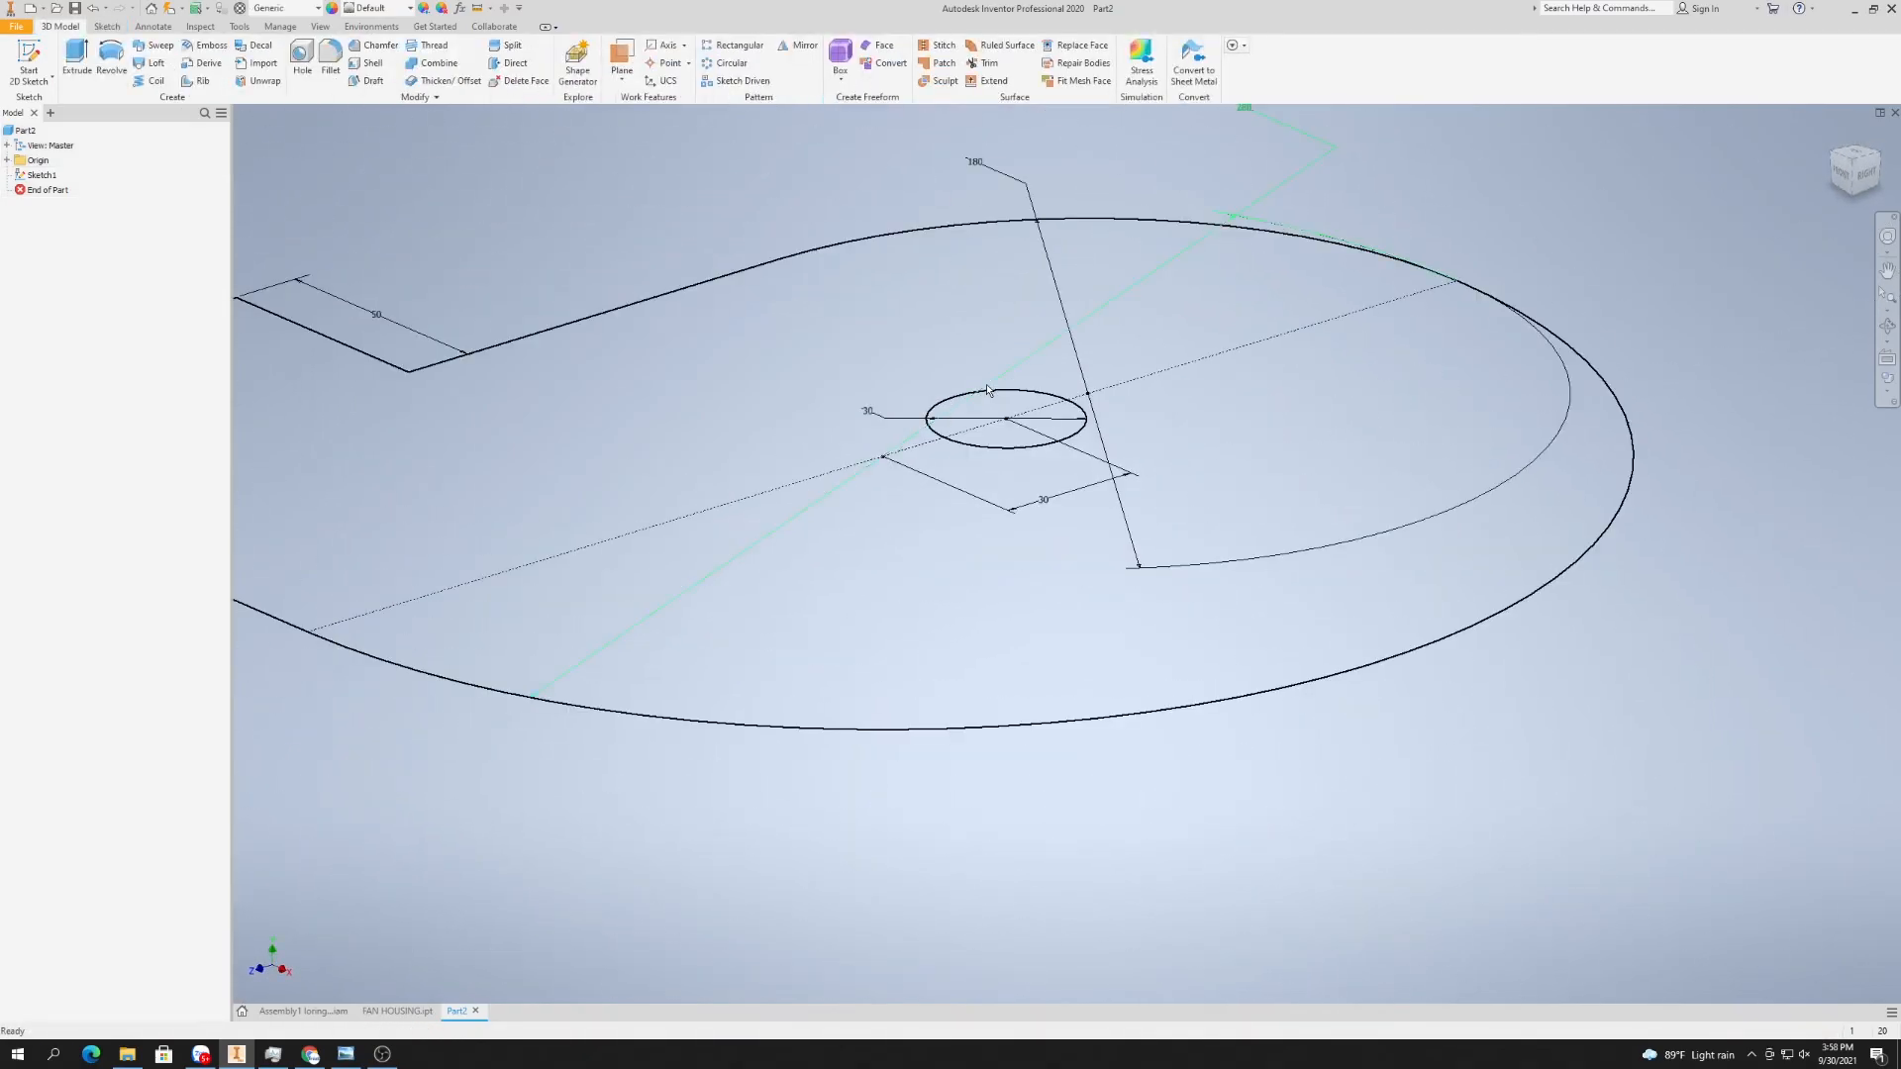
{"action": "left_click", "coordinate": [76, 57]}
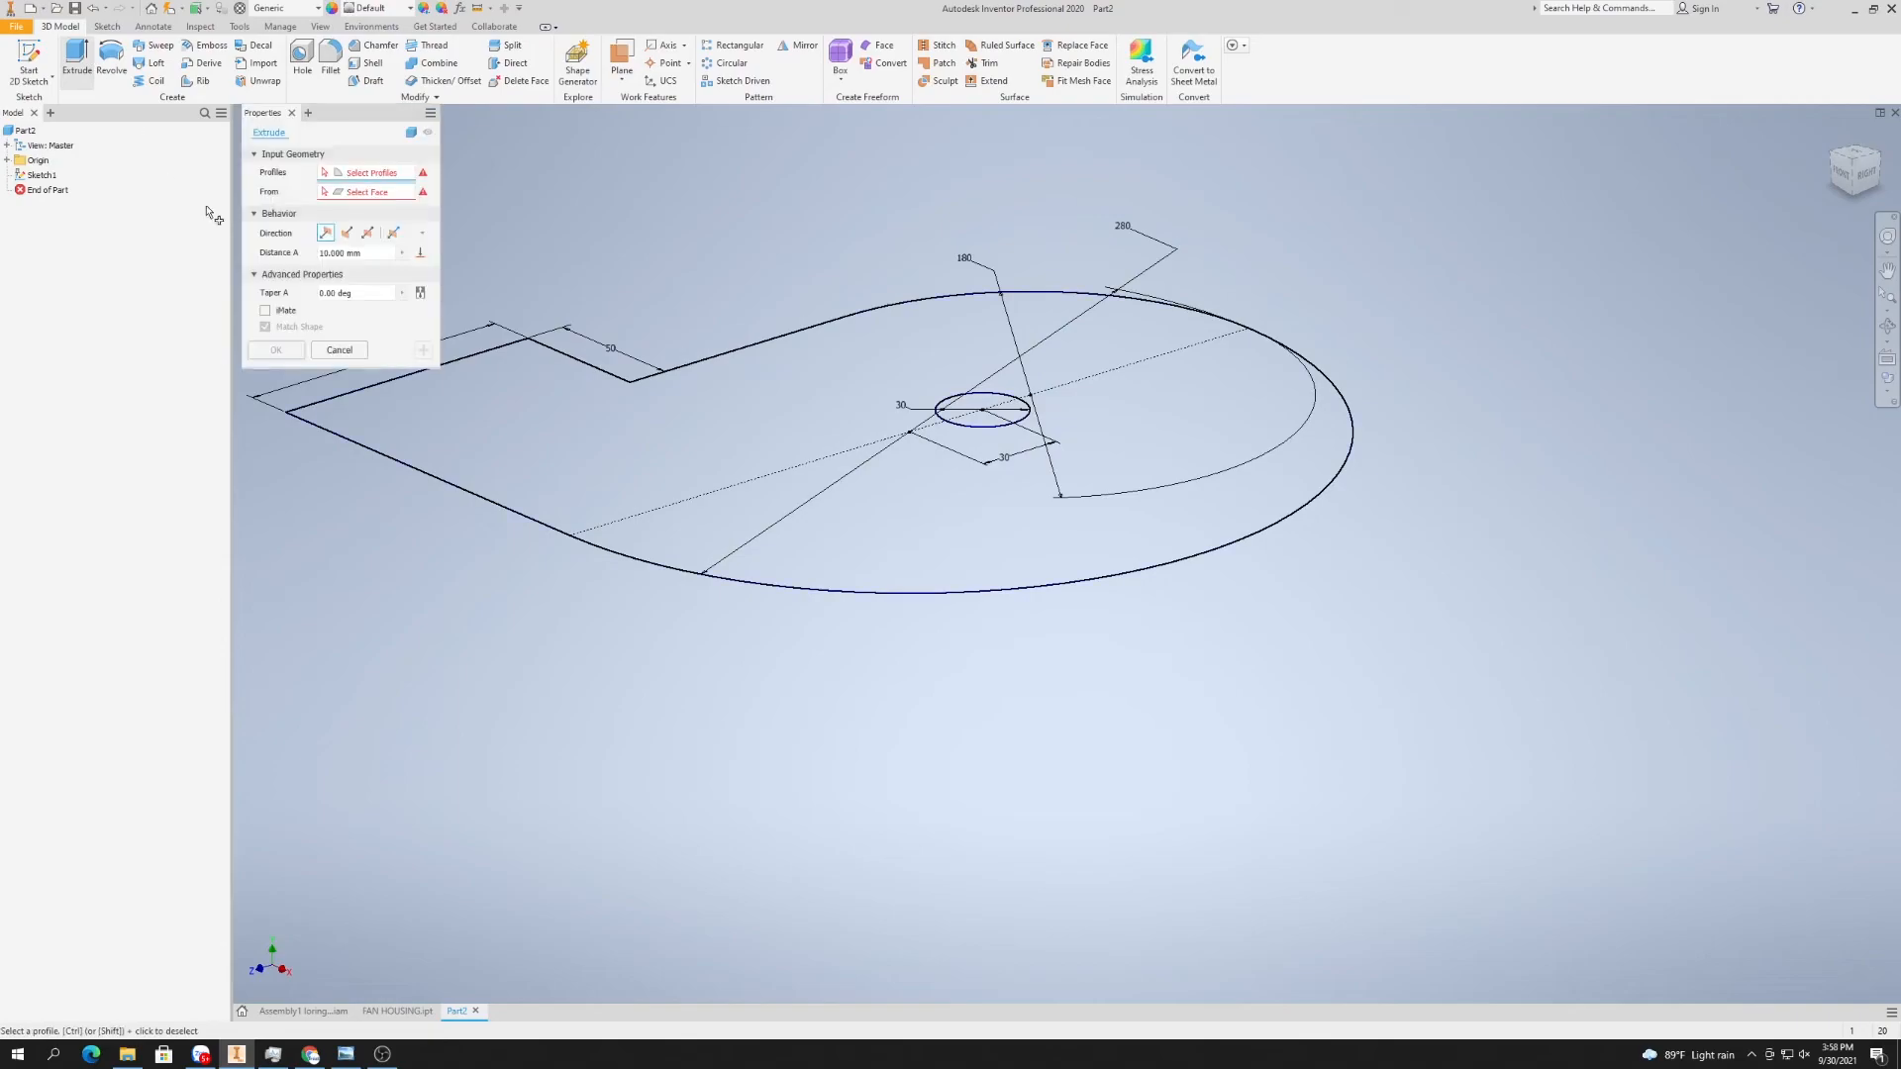
{"action": "left_click", "coordinate": [367, 232]}
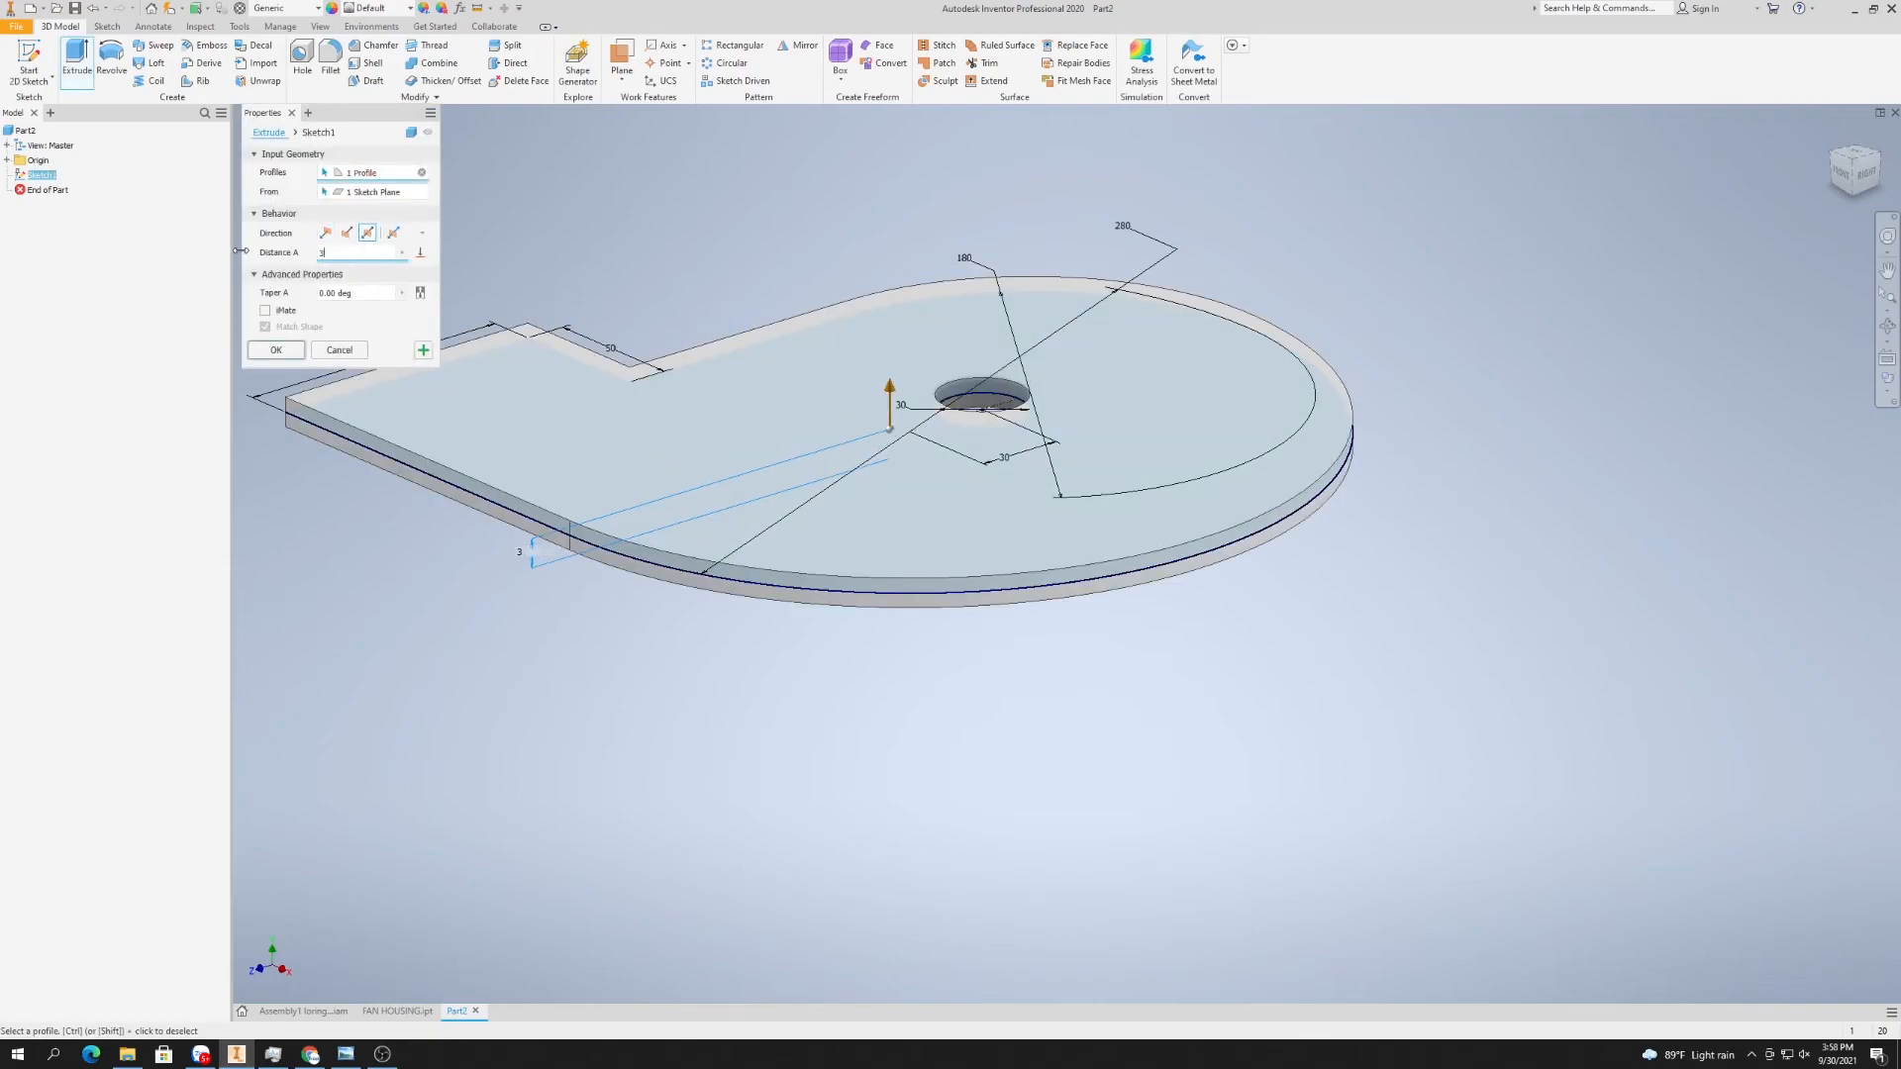
{"action": "type", "text": "3"}
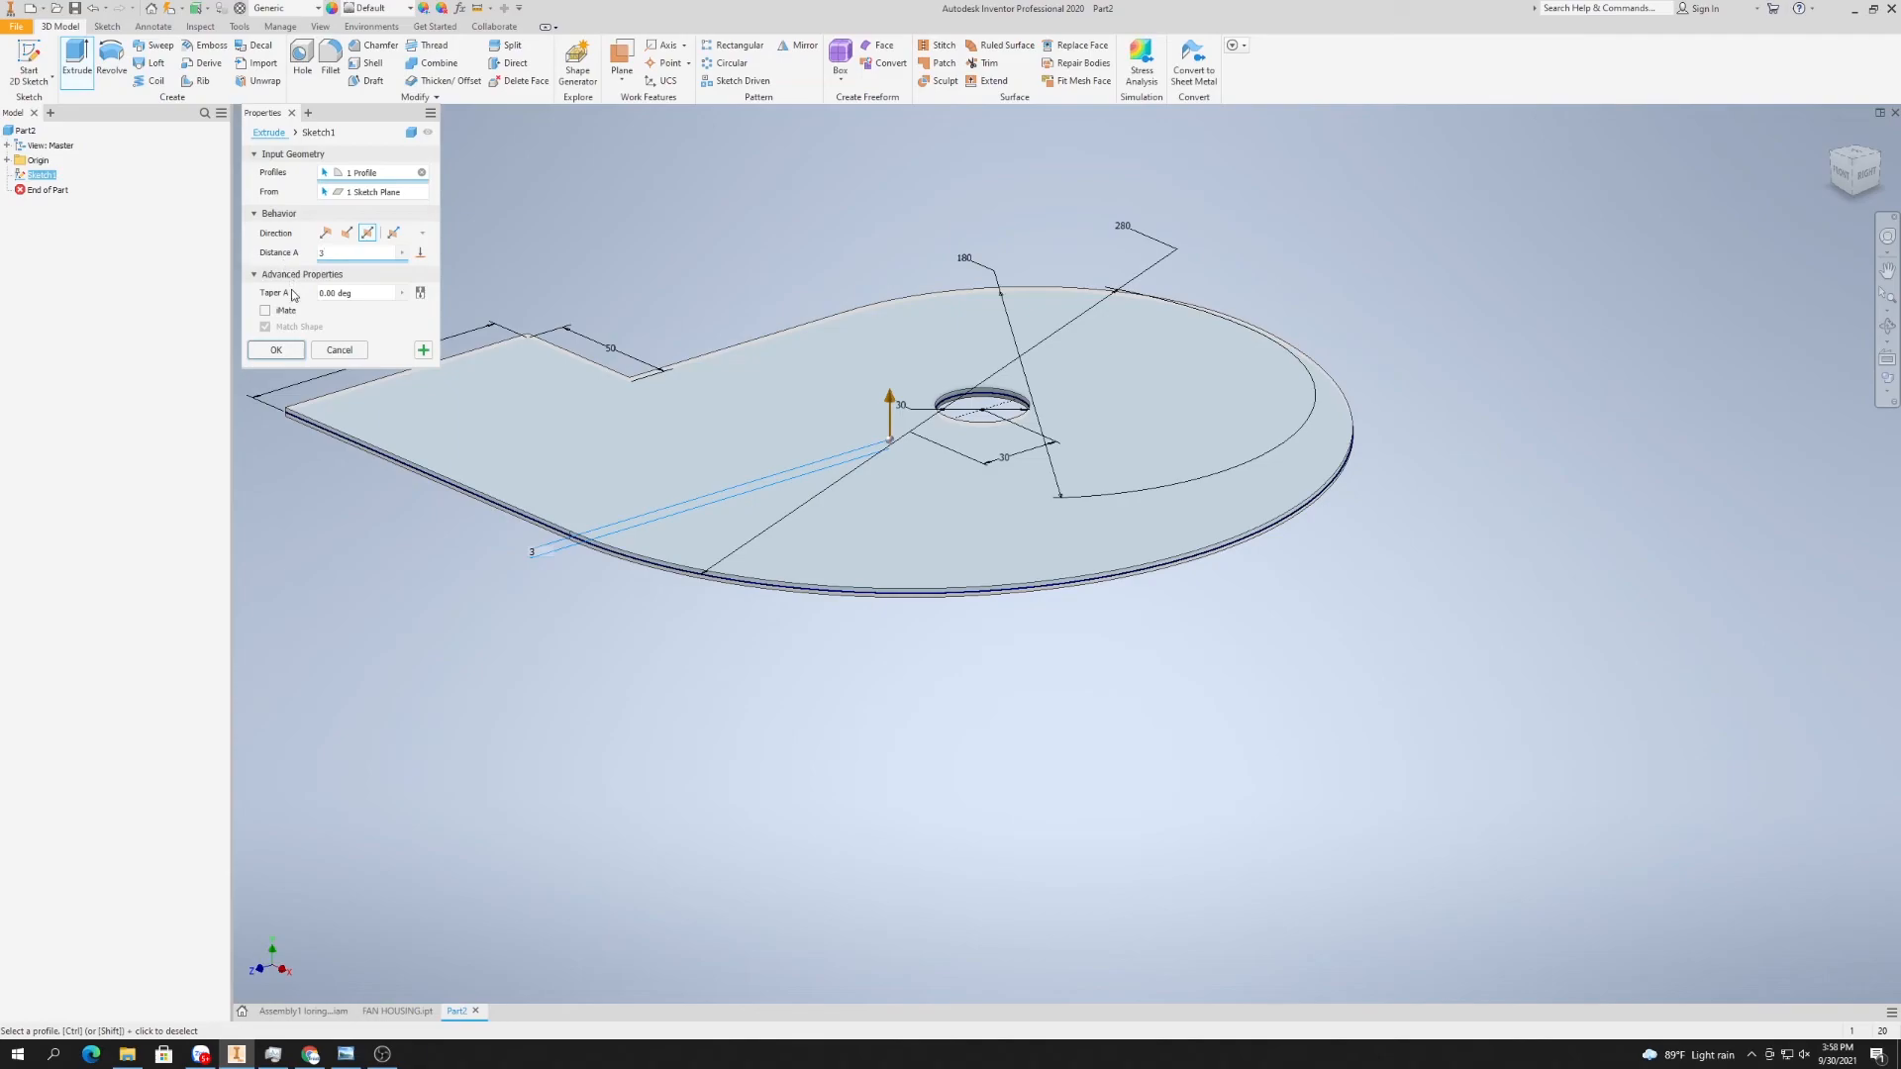
{"action": "left_click", "coordinate": [277, 351]}
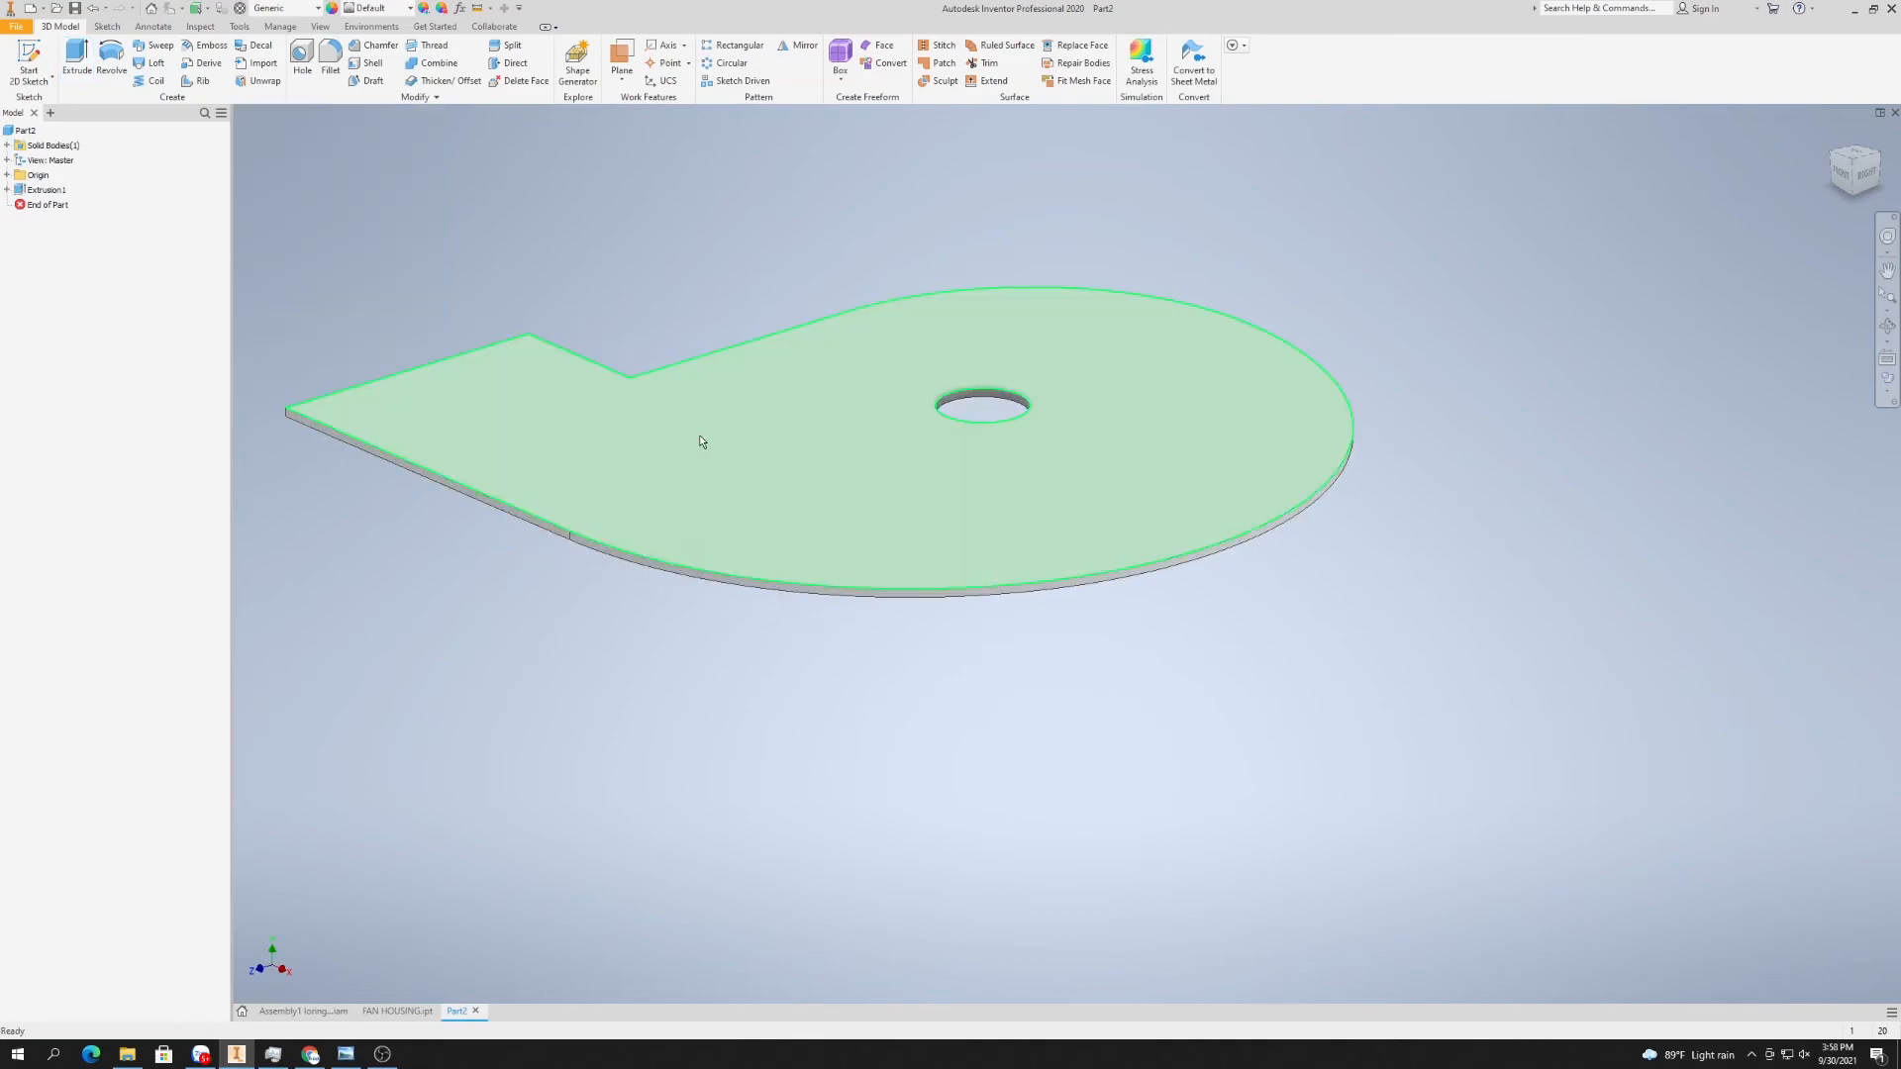
{"action": "left_click", "coordinate": [1889, 326]}
{"action": "left_click_drag", "start_coordinate": [1089, 475], "coordinate": [1245, 633]}
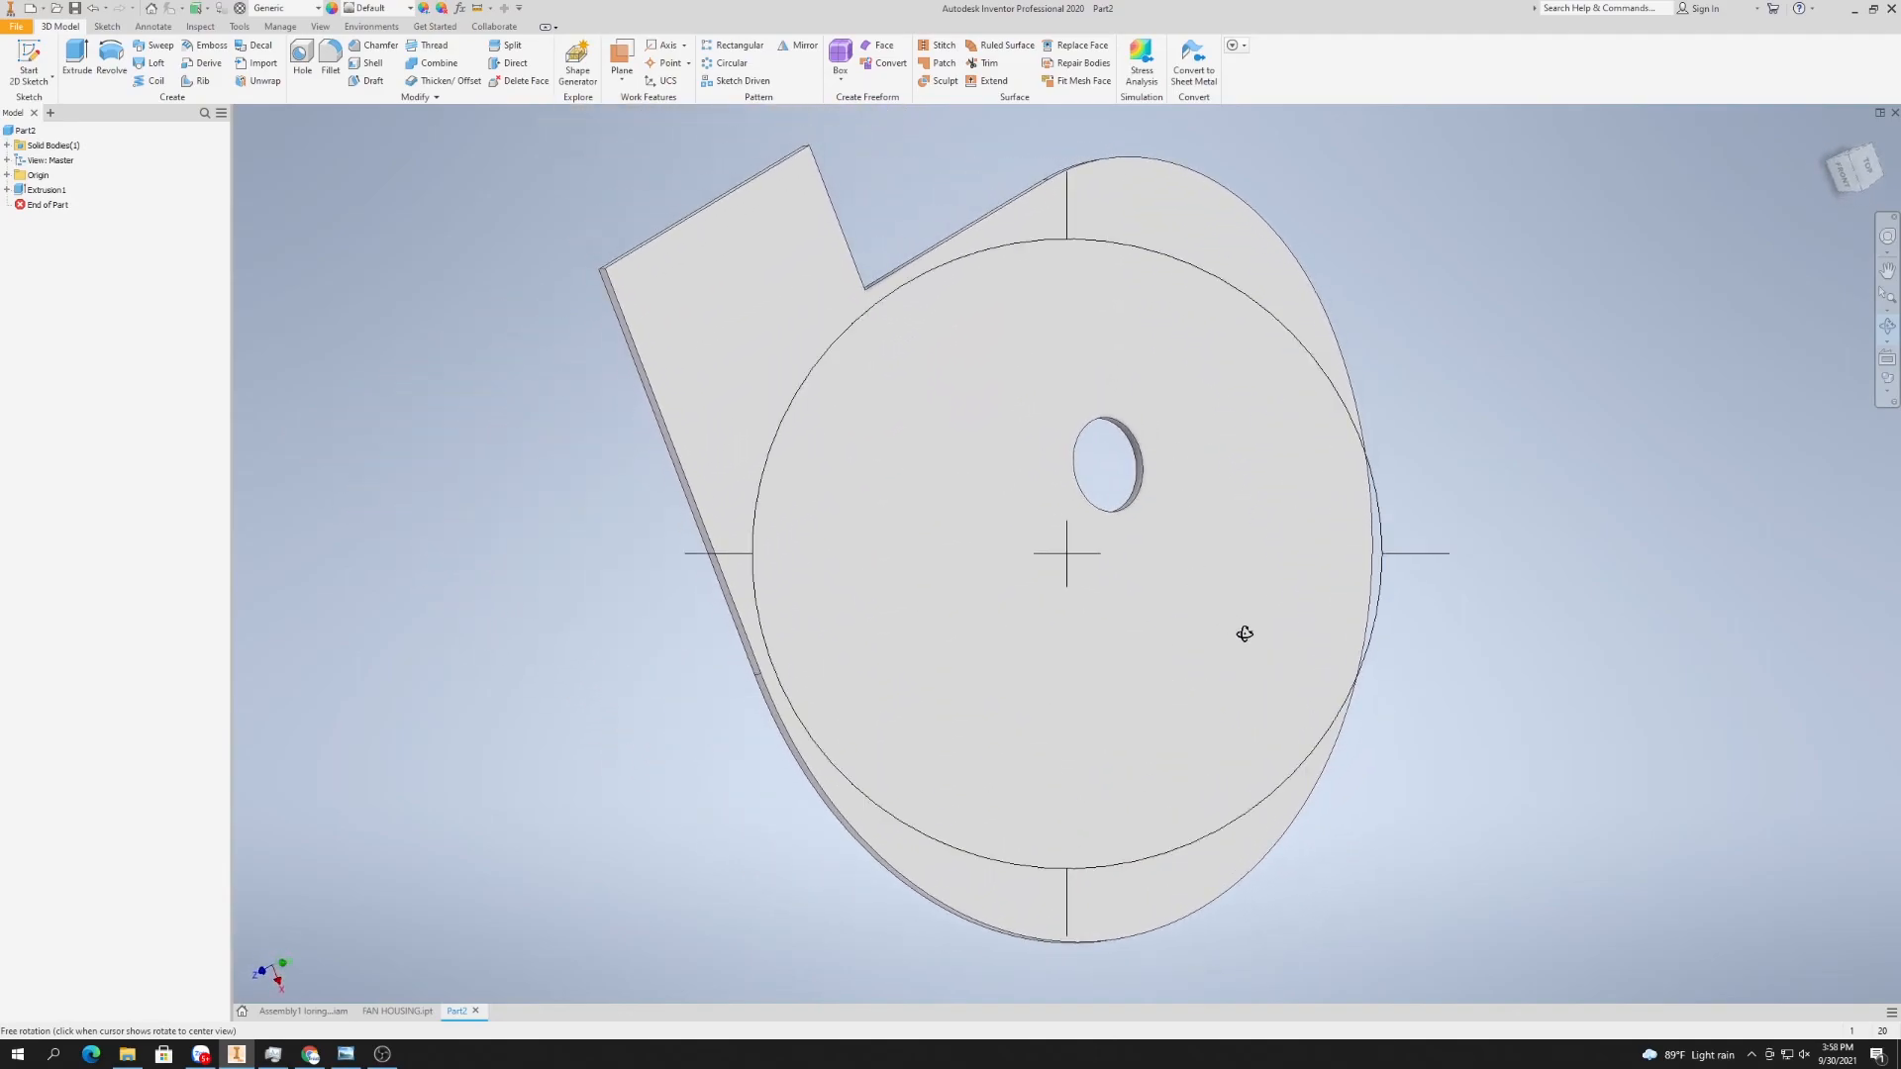
{"action": "right_click", "coordinate": [908, 490]}
{"action": "left_click", "coordinate": [960, 490]}
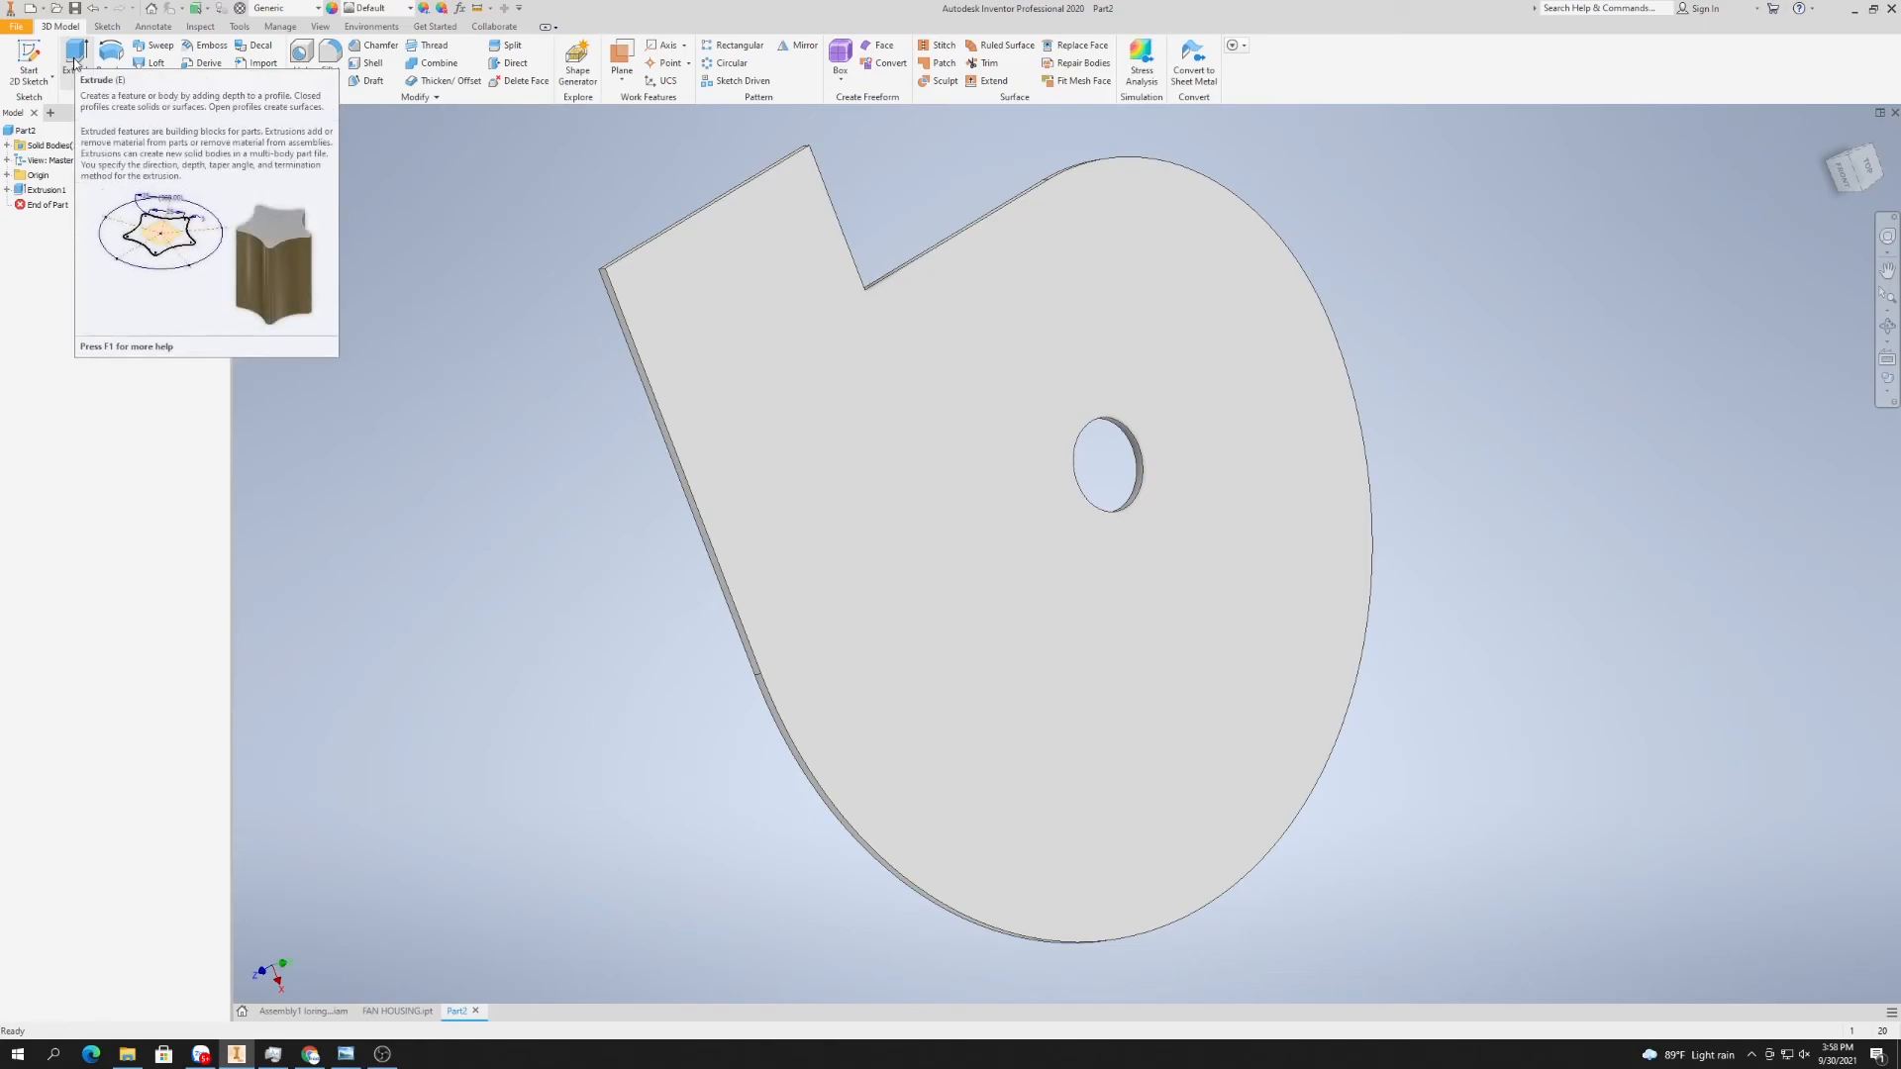
{"action": "left_click", "coordinate": [29, 61]}
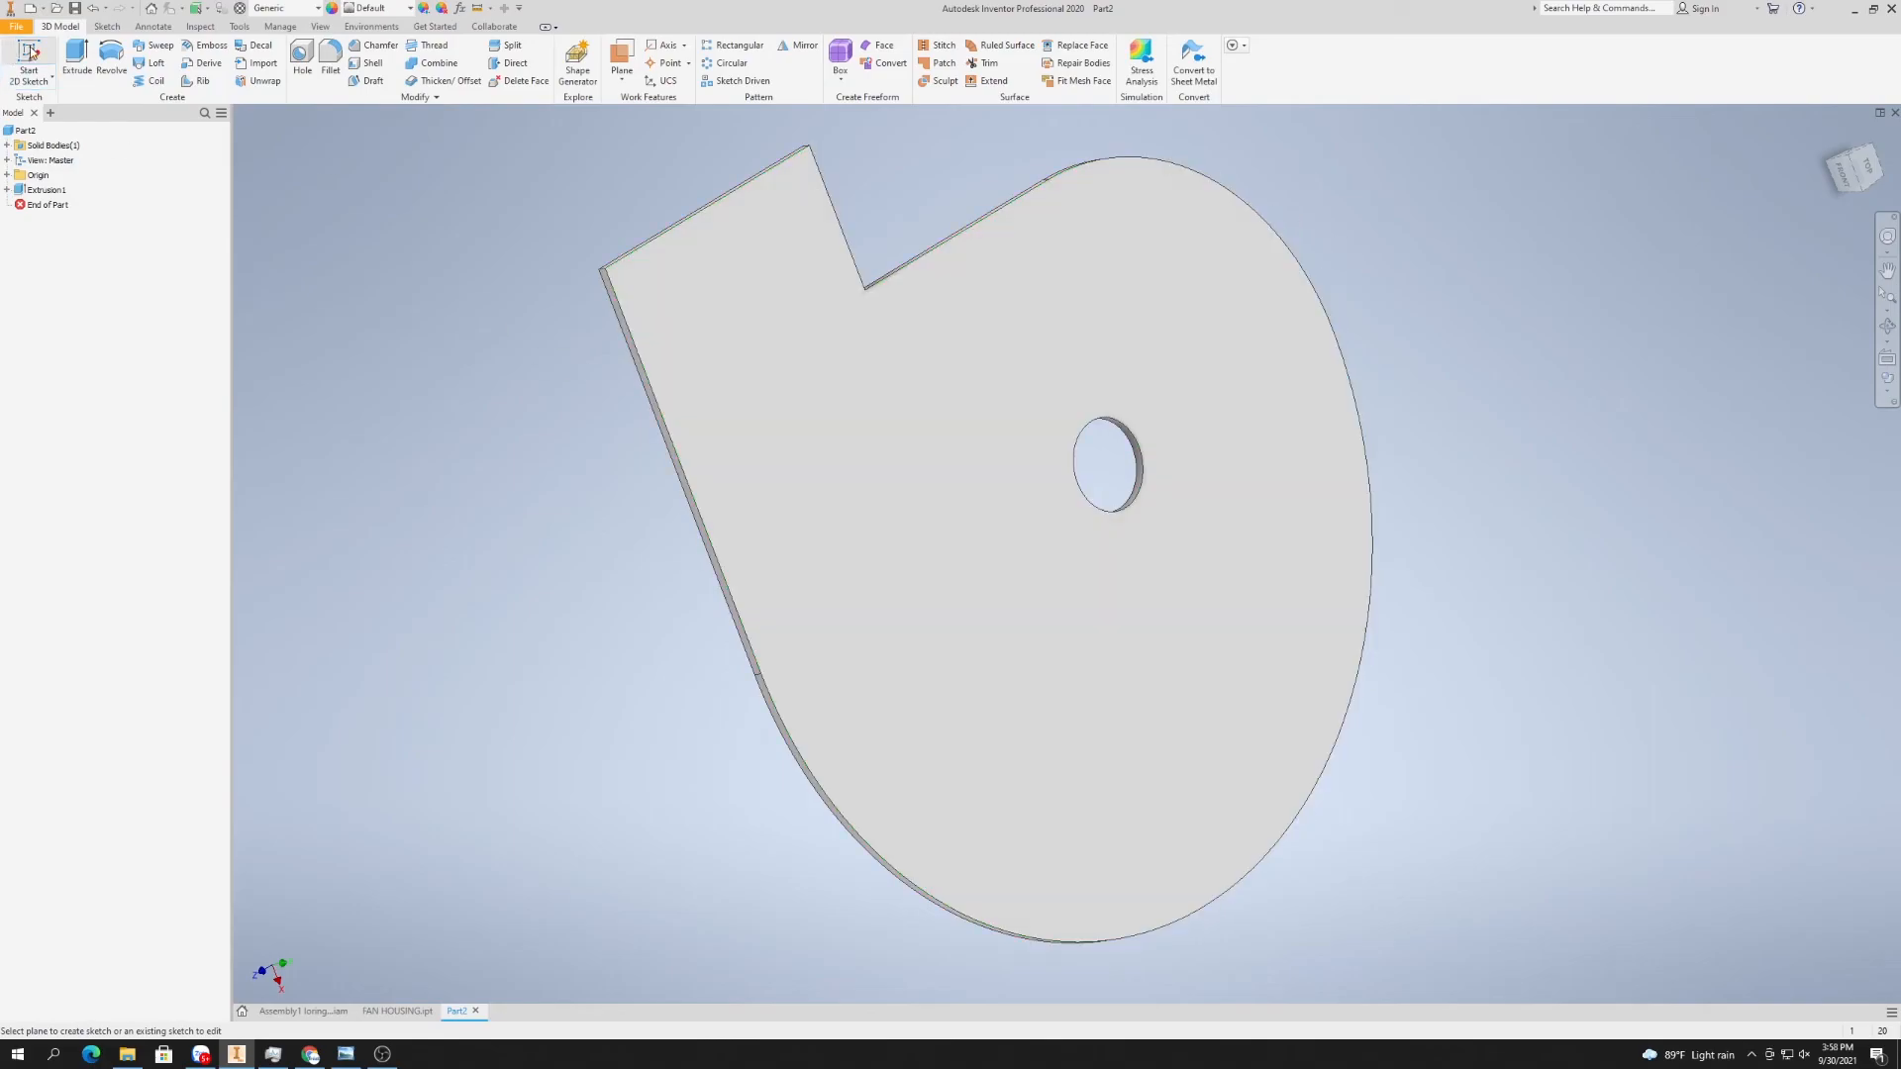
{"action": "right_click", "coordinate": [406, 210]}
{"action": "left_click", "coordinate": [465, 210]}
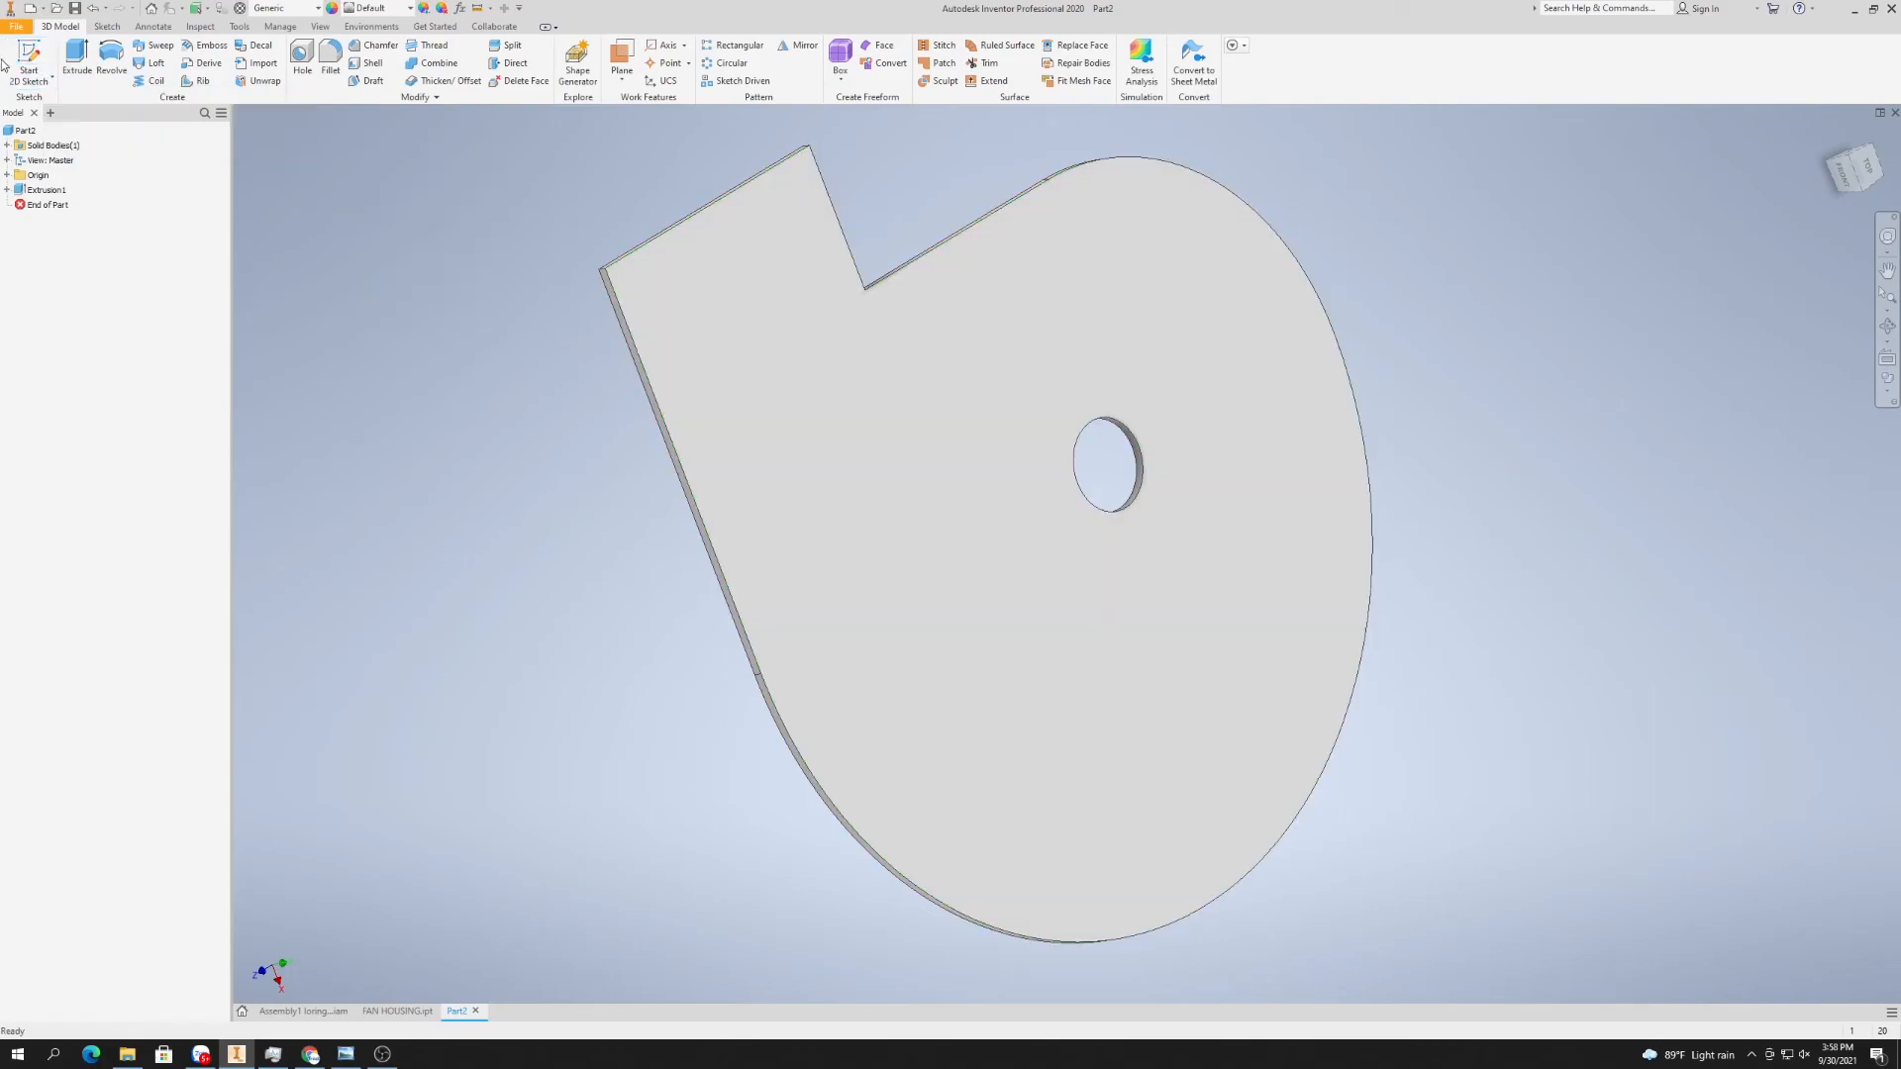
- Start a sketch on the plate's face, project the small-radius arc beside the outlet, and offset it inward
{"action": "left_click", "coordinate": [856, 430]}
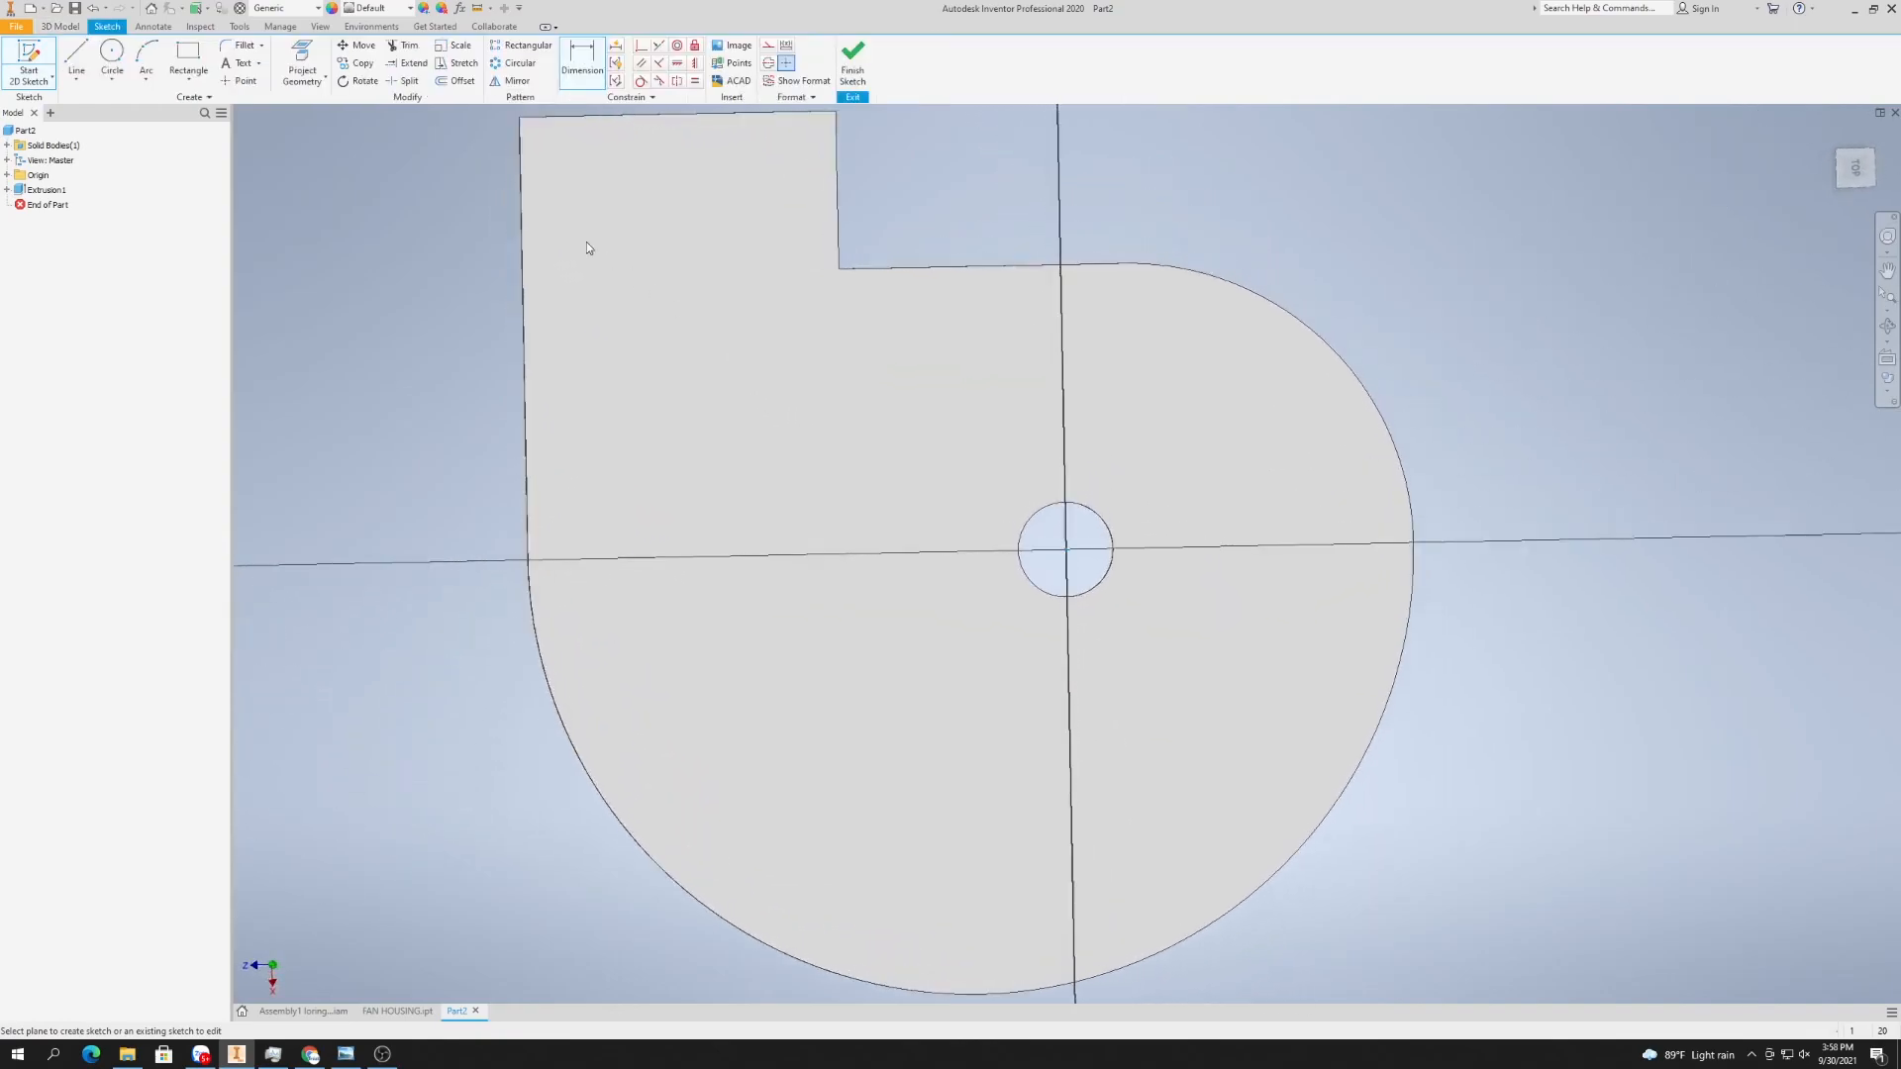
{"action": "left_click", "coordinate": [1357, 377]}
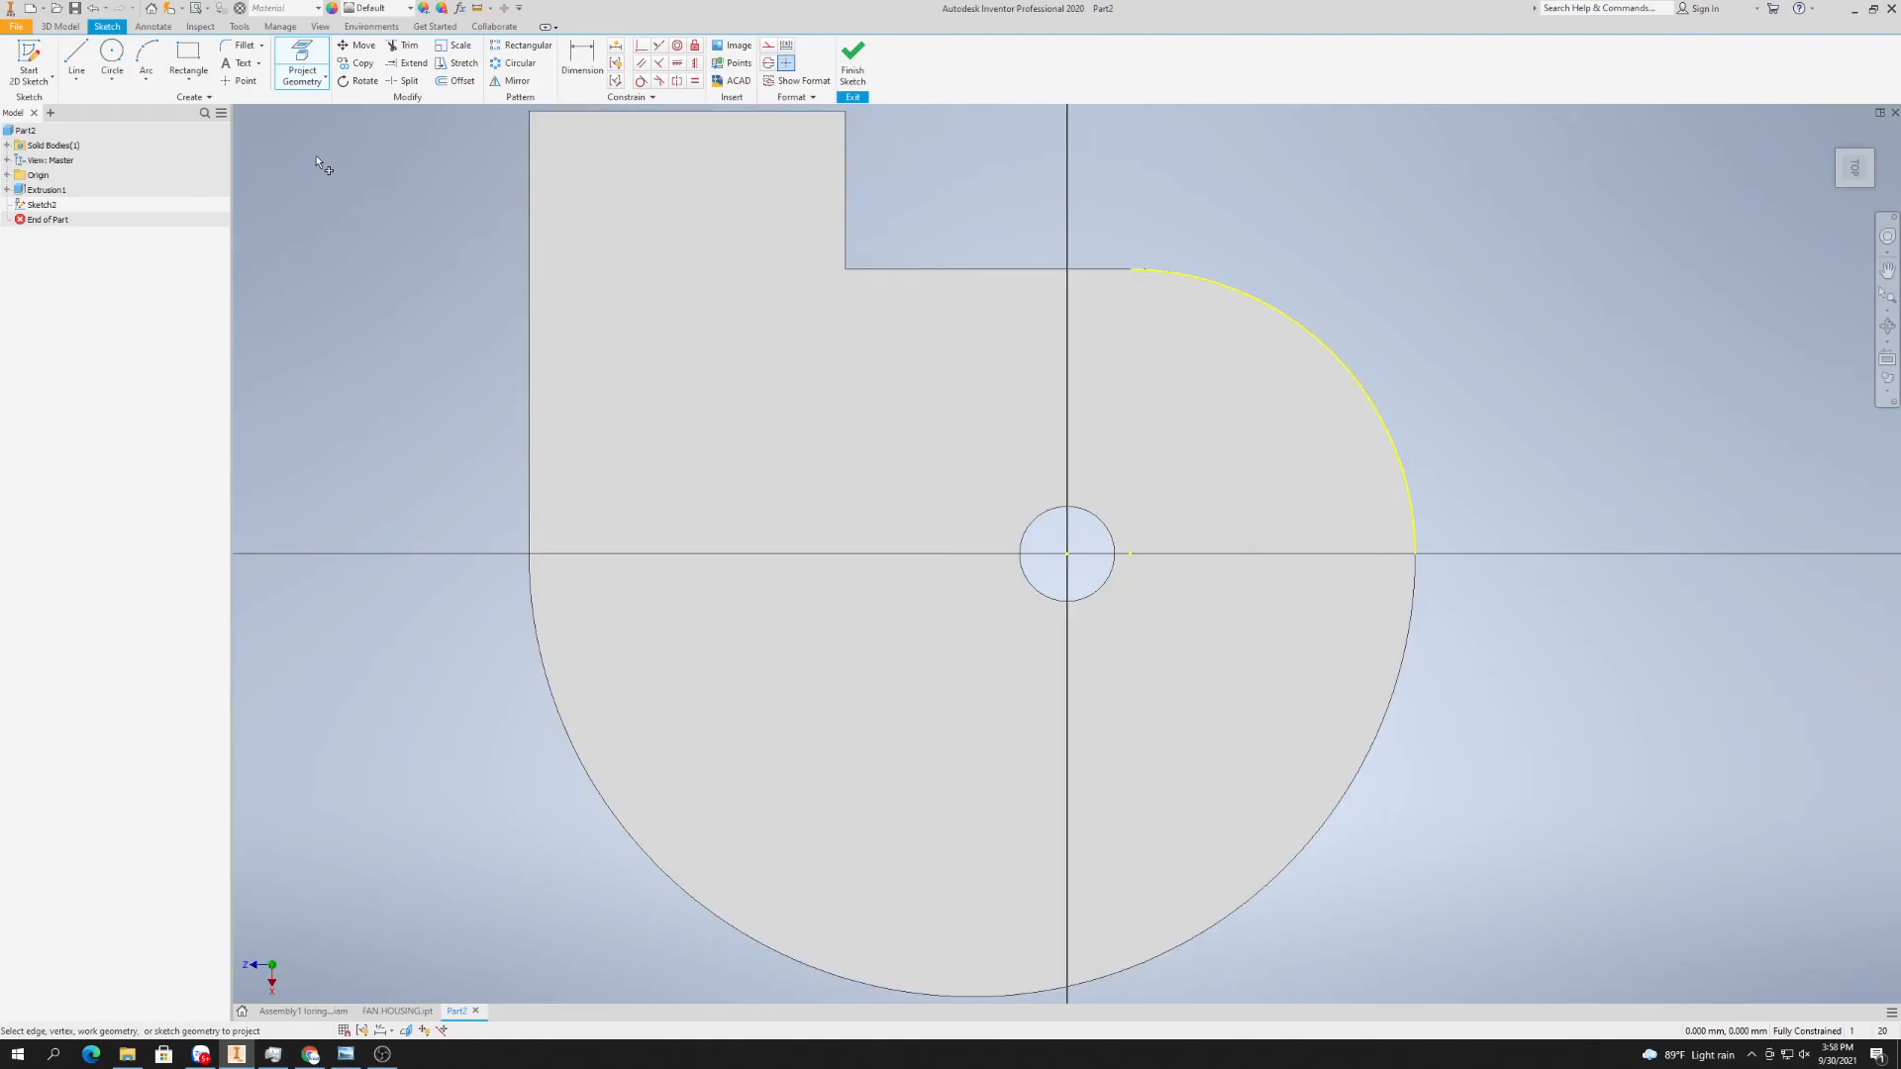
{"action": "left_click", "coordinate": [455, 80]}
{"action": "left_click", "coordinate": [1349, 374]}
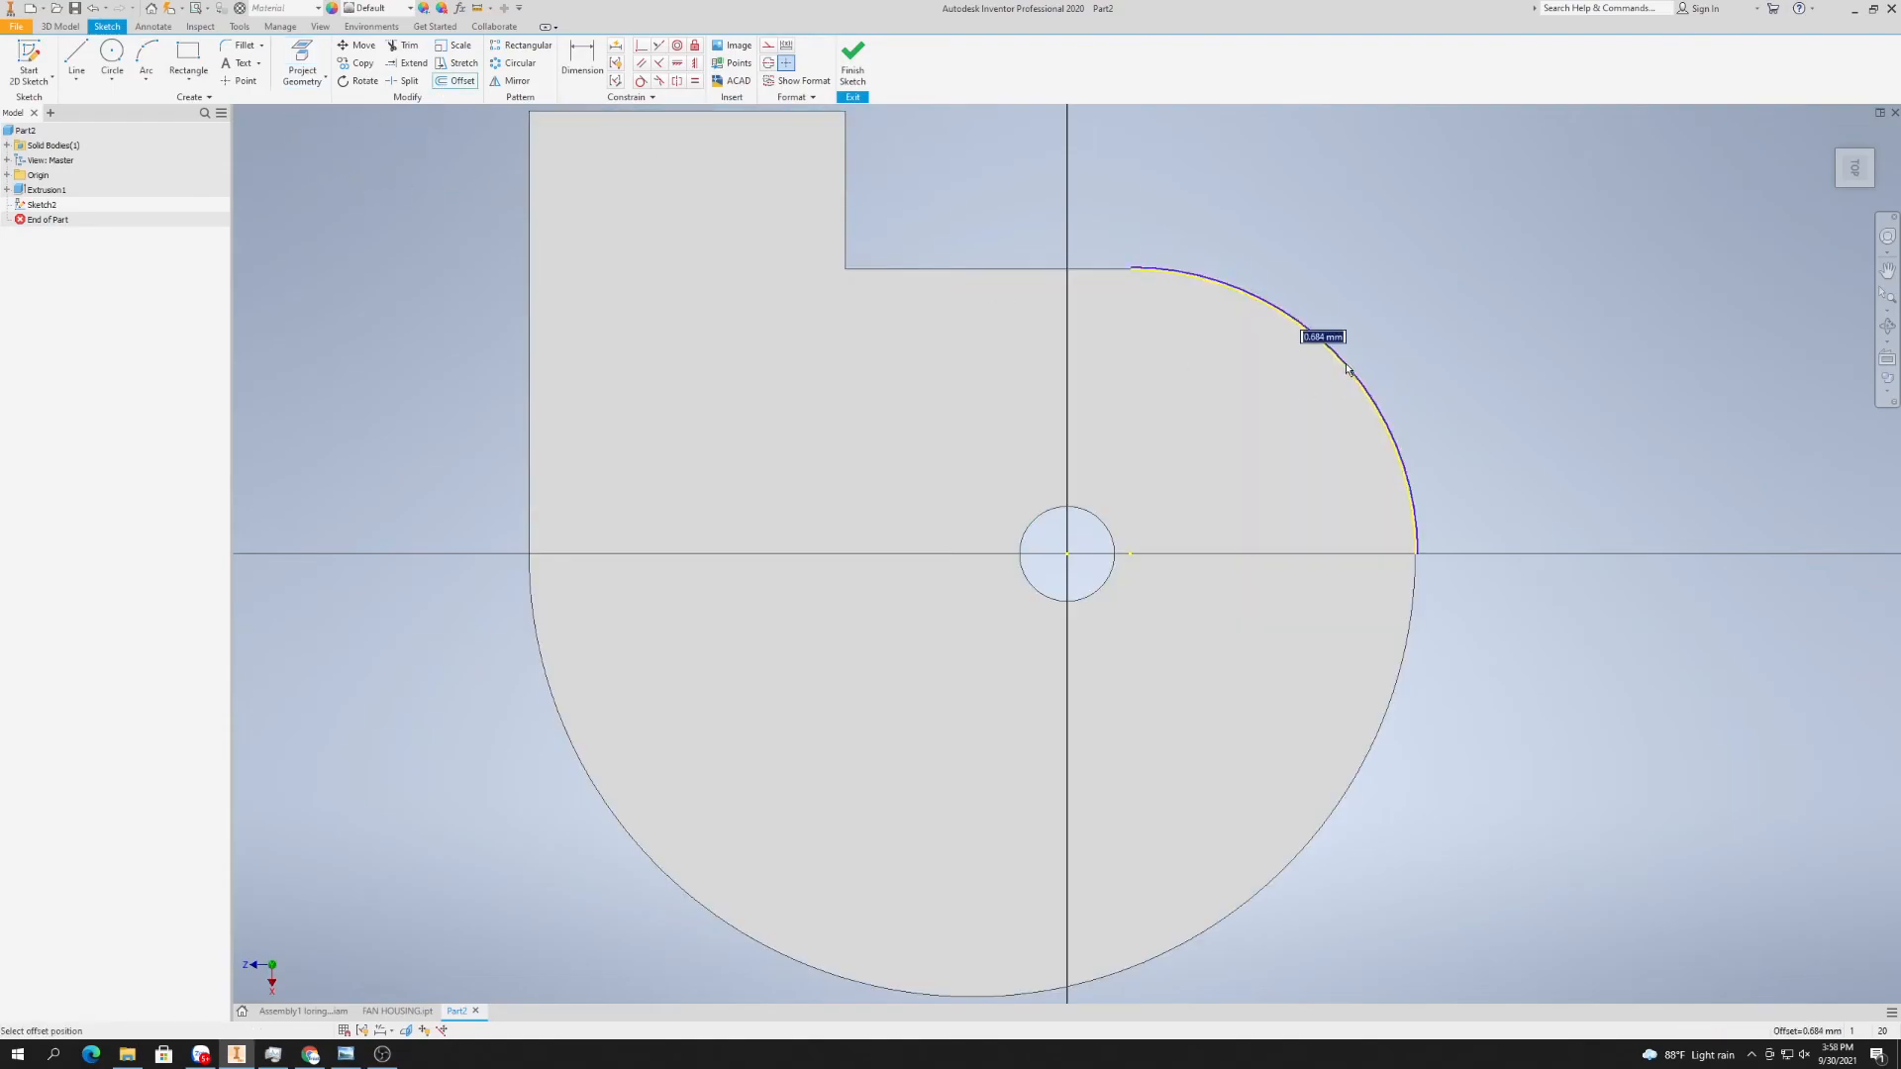
{"action": "left_click", "coordinate": [1347, 386]}
- Dimension the gap between the projected arc and its offset copy to 3 mm
{"action": "key", "text": "d"}
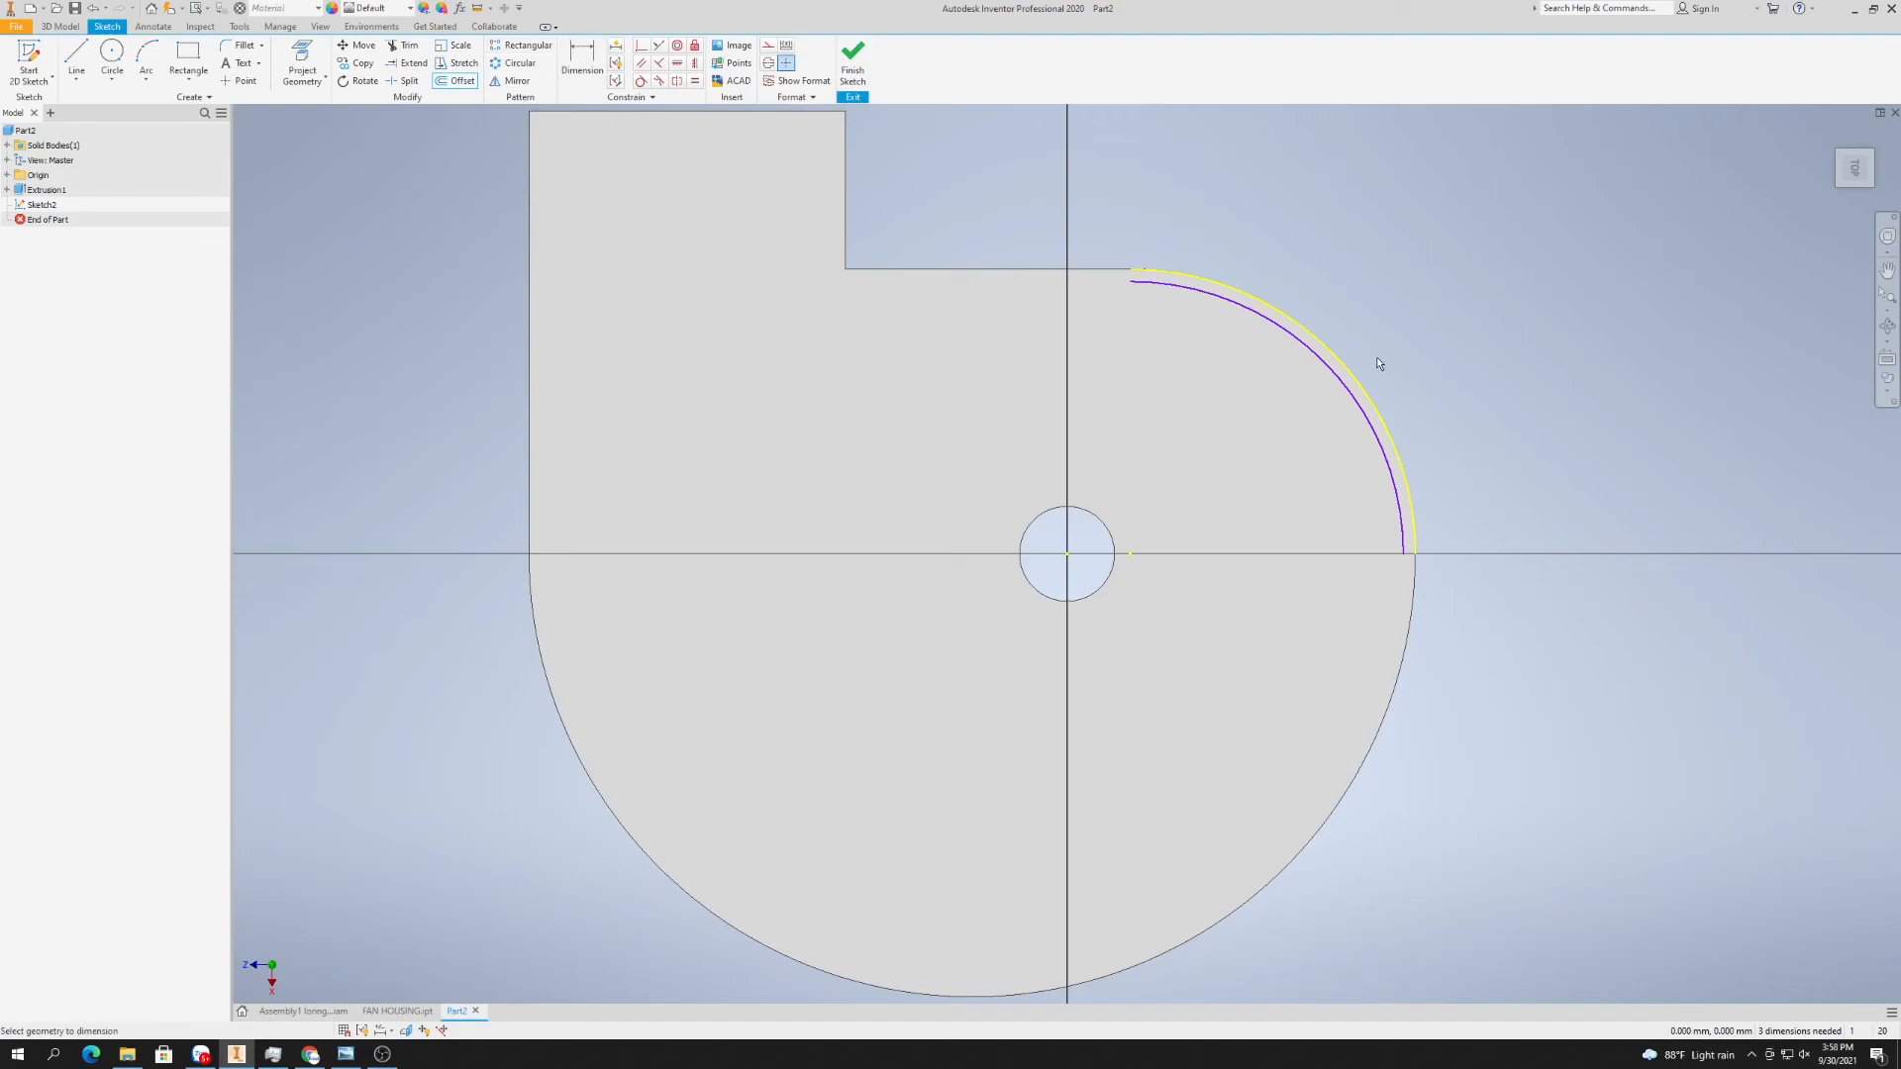
{"action": "scroll", "coordinate": [1329, 379], "scroll_direction": "down", "scroll_amount": 2}
{"action": "left_click", "coordinate": [1312, 409]}
{"action": "left_click", "coordinate": [1335, 400]}
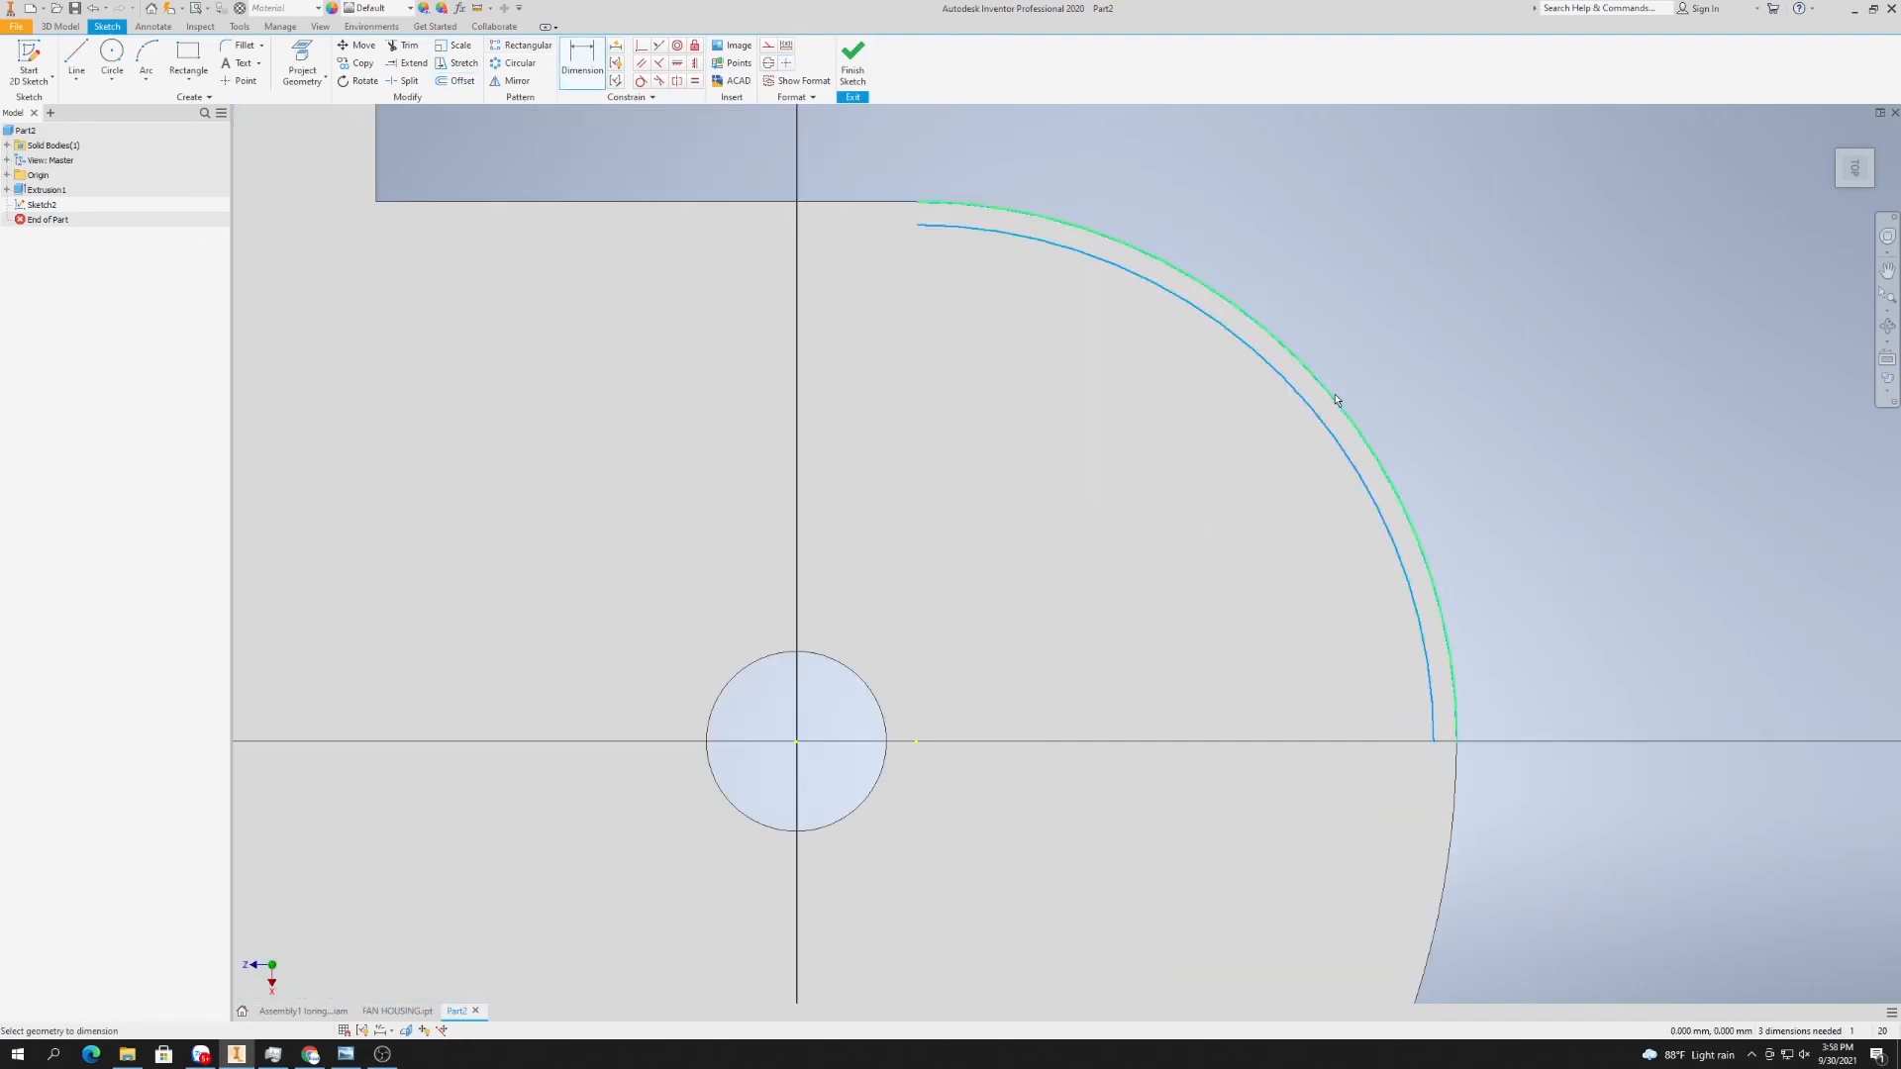
{"action": "left_click", "coordinate": [1401, 357]}
{"action": "key", "text": "Return"}
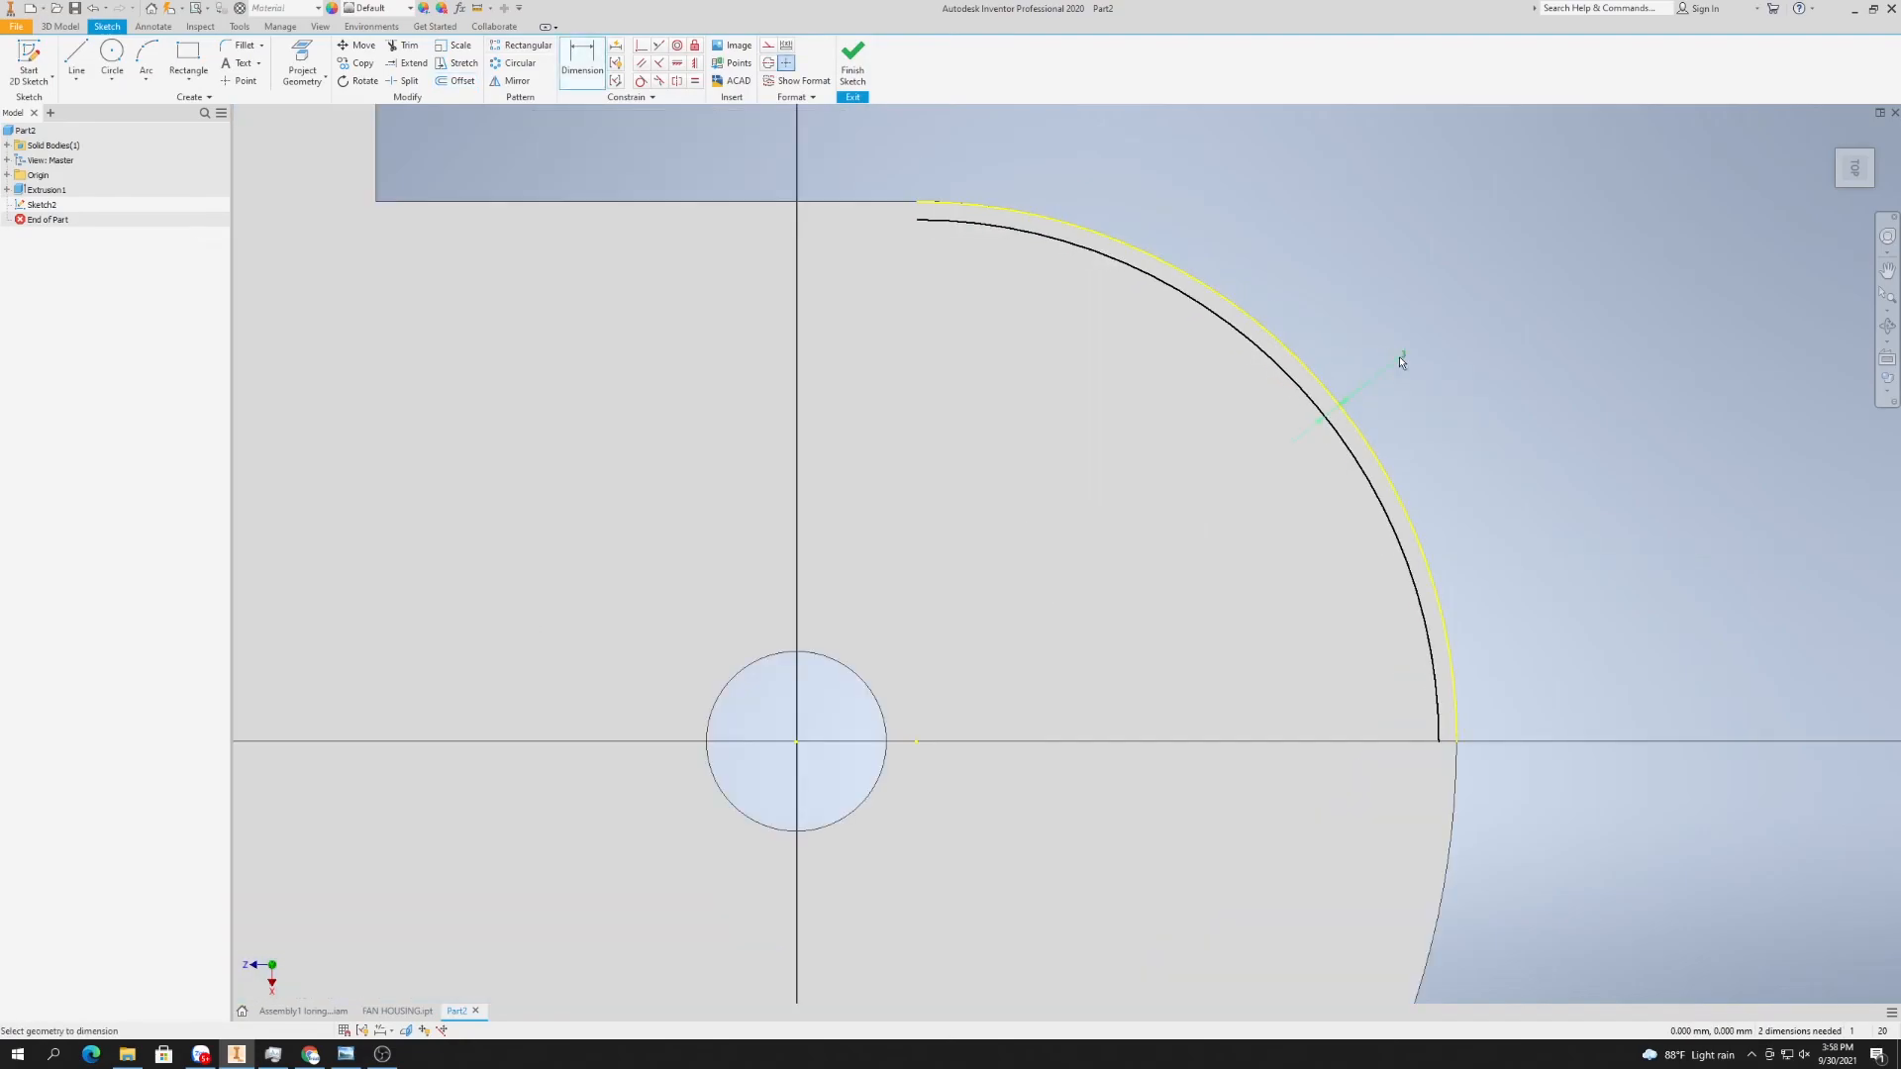
- Close both ends of the arc strip with short lines between the projected and offset arcs
{"action": "left_click", "coordinate": [76, 55]}
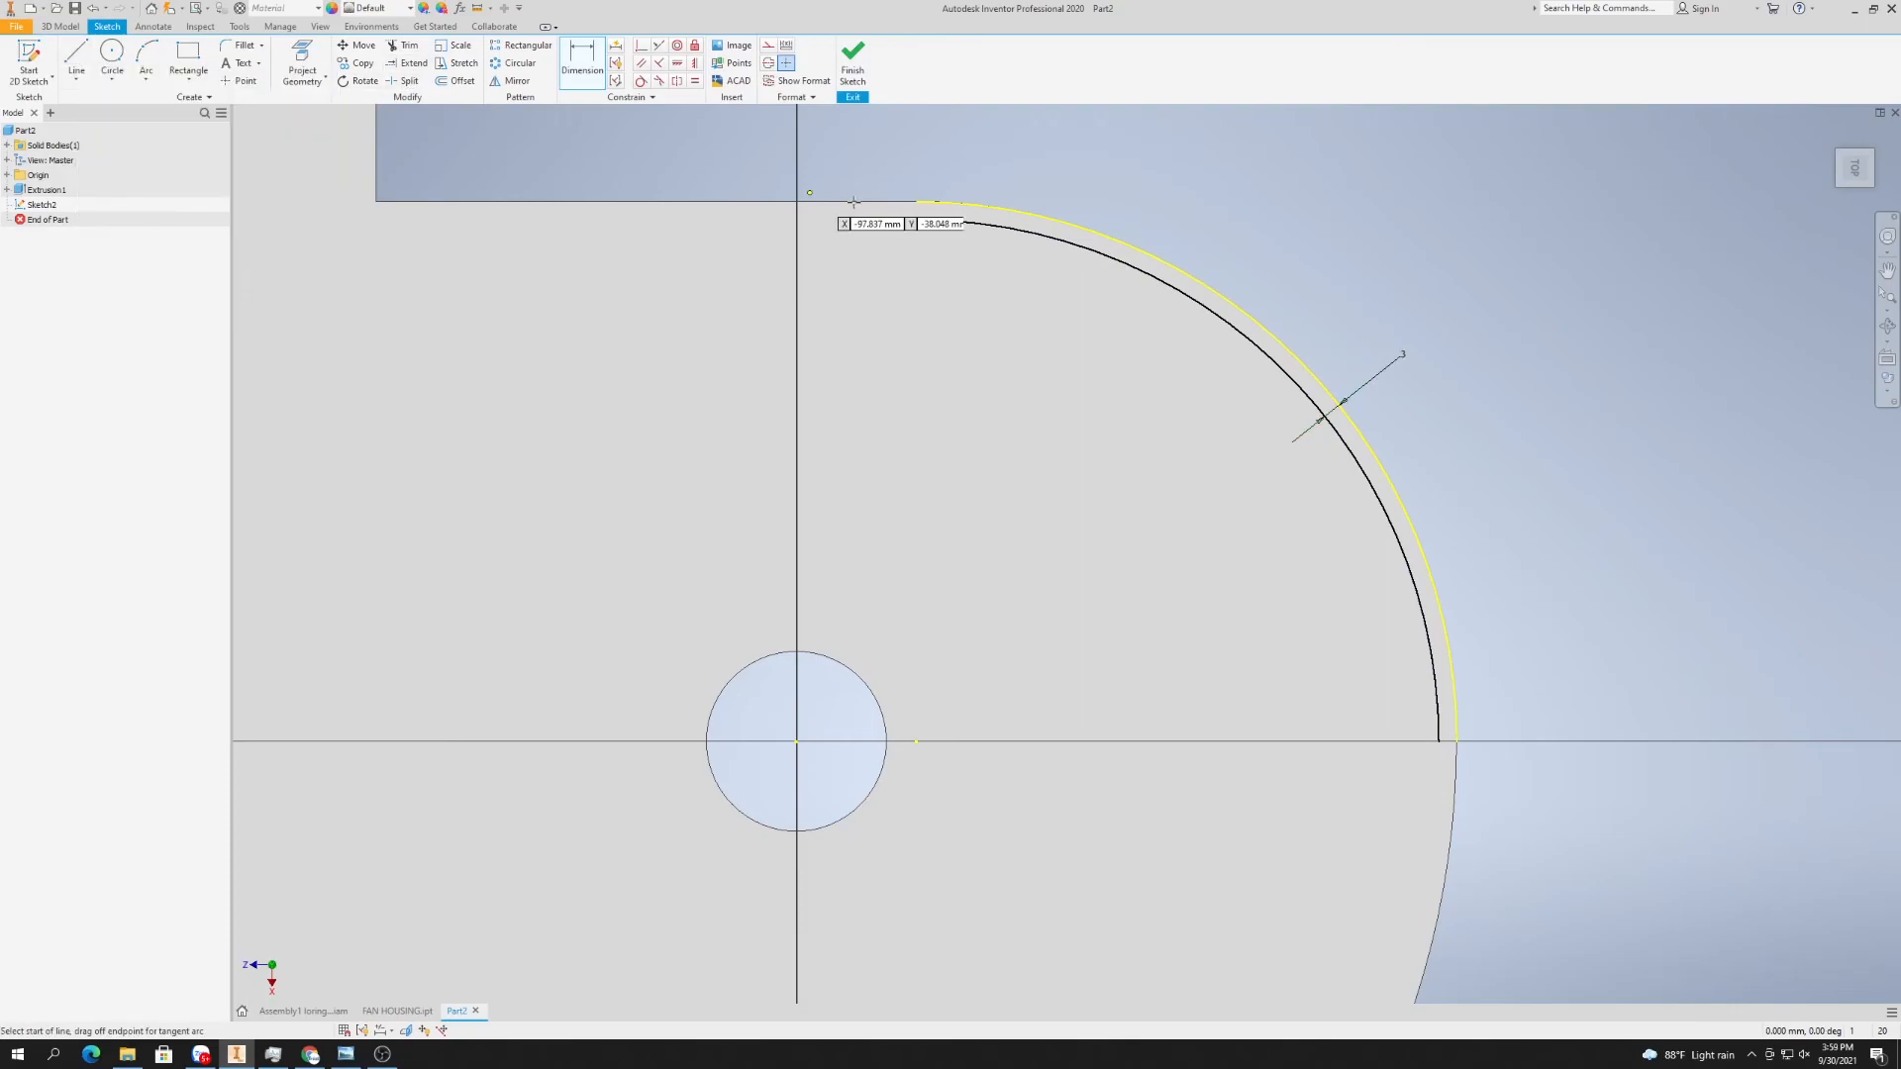
{"action": "left_click", "coordinate": [917, 203]}
{"action": "right_click", "coordinate": [1156, 186]}
{"action": "left_click", "coordinate": [1216, 189]}
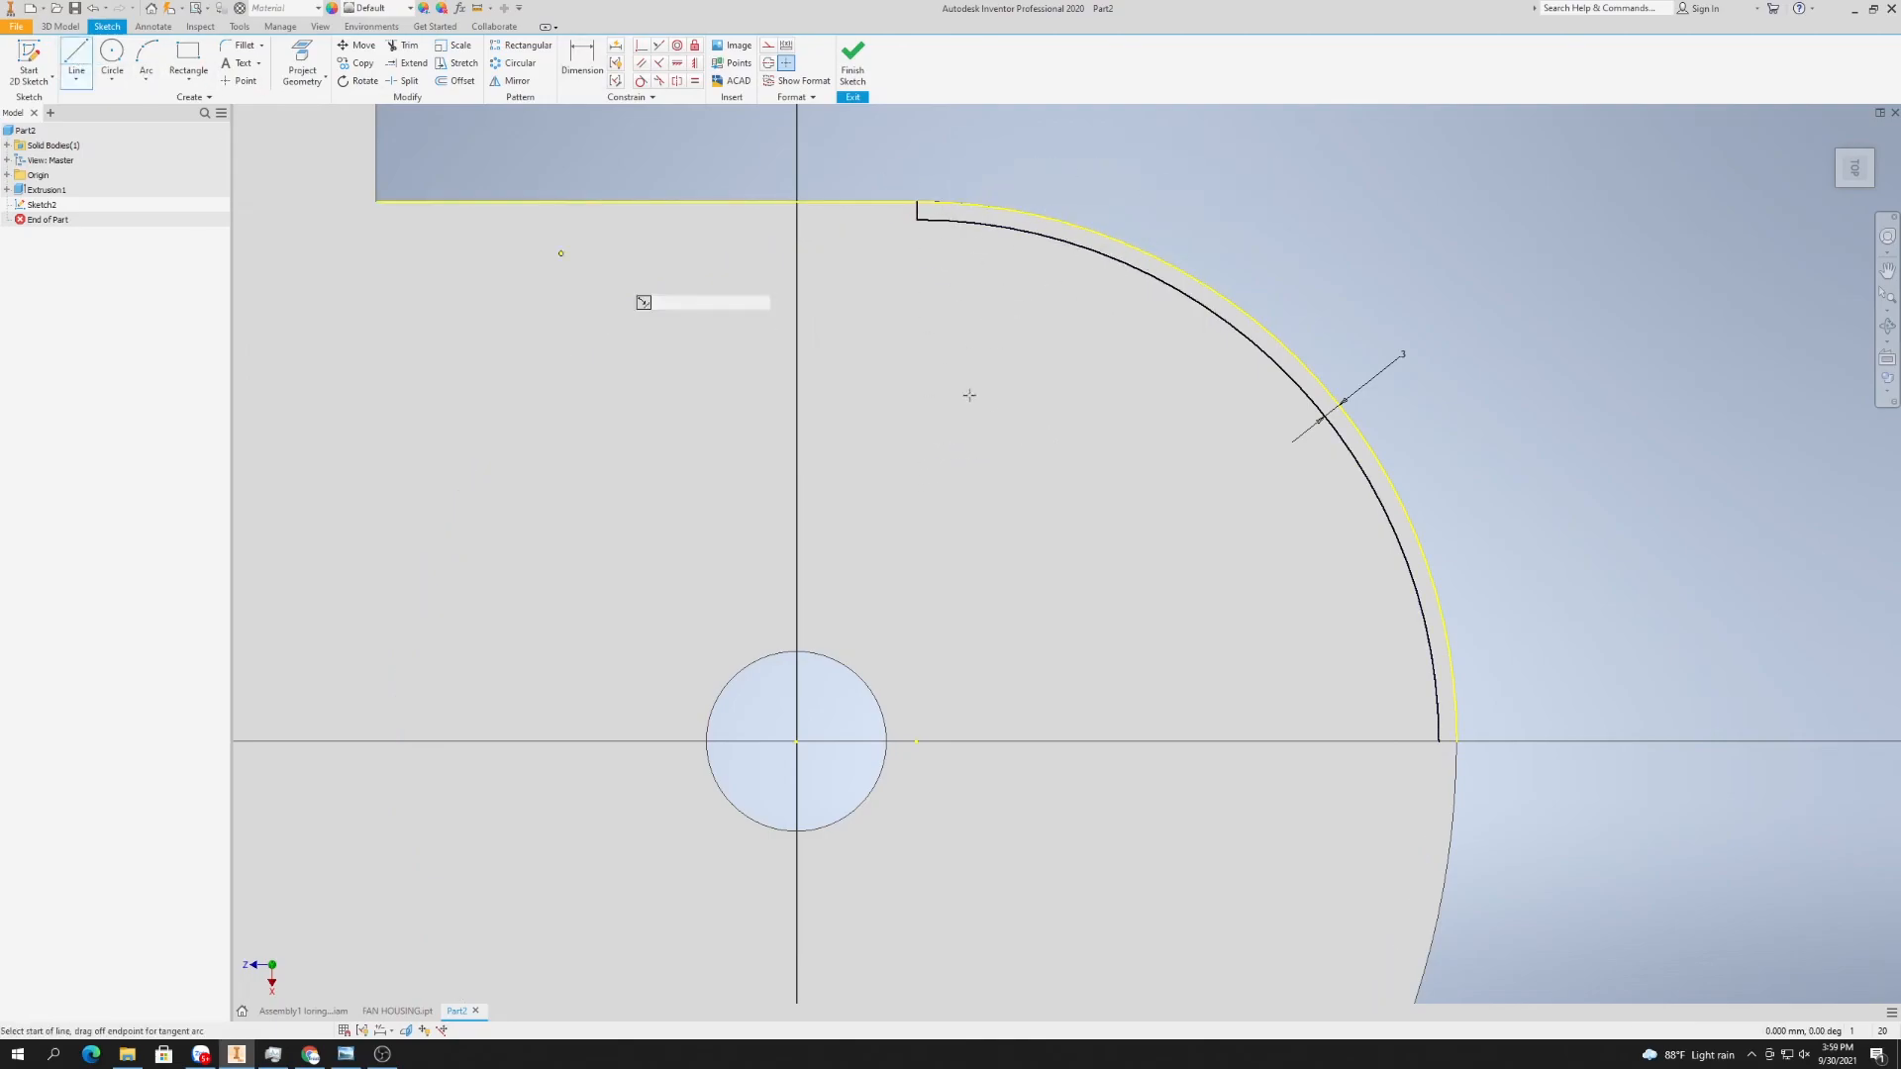
{"action": "left_click", "coordinate": [1456, 740]}
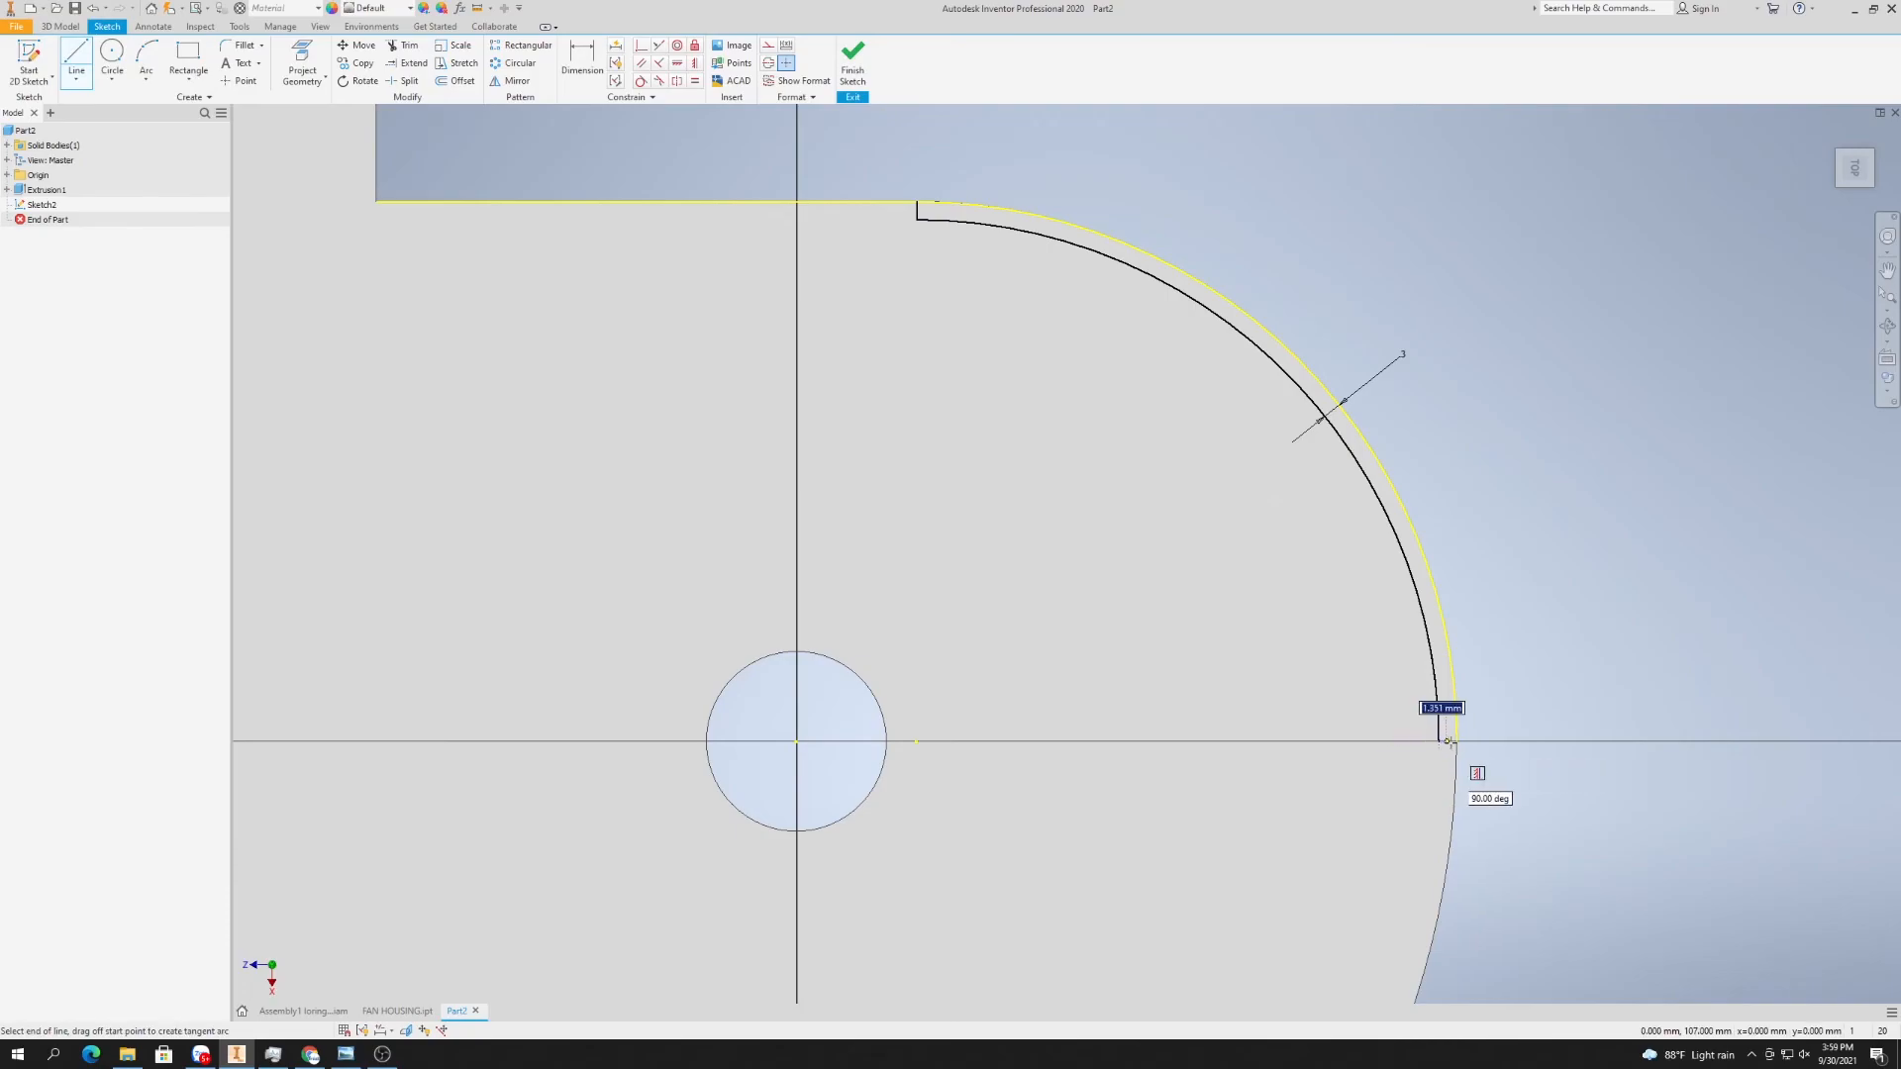
{"action": "left_click", "coordinate": [1456, 741]}
{"action": "right_click", "coordinate": [1552, 701]}
{"action": "left_click", "coordinate": [1596, 700]}
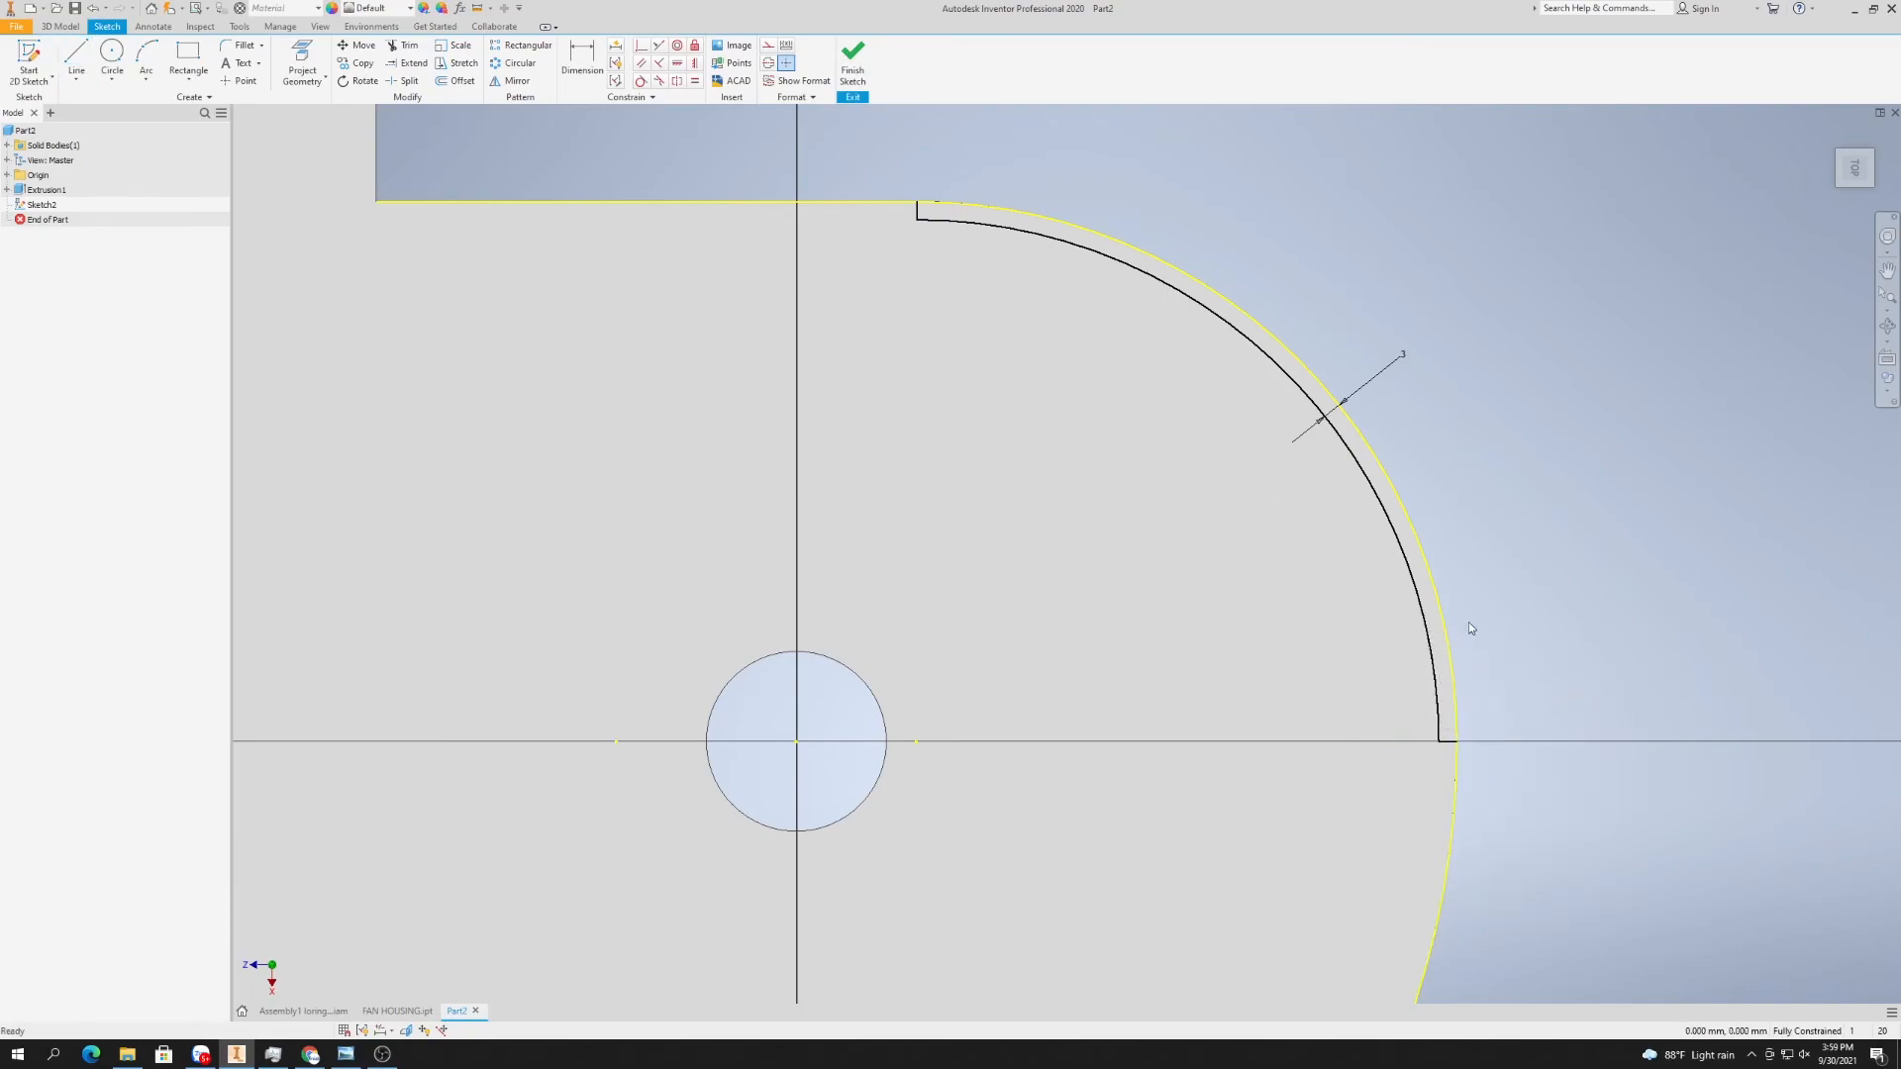
{"action": "scroll", "coordinate": [1388, 583], "scroll_direction": "up", "scroll_amount": 3}
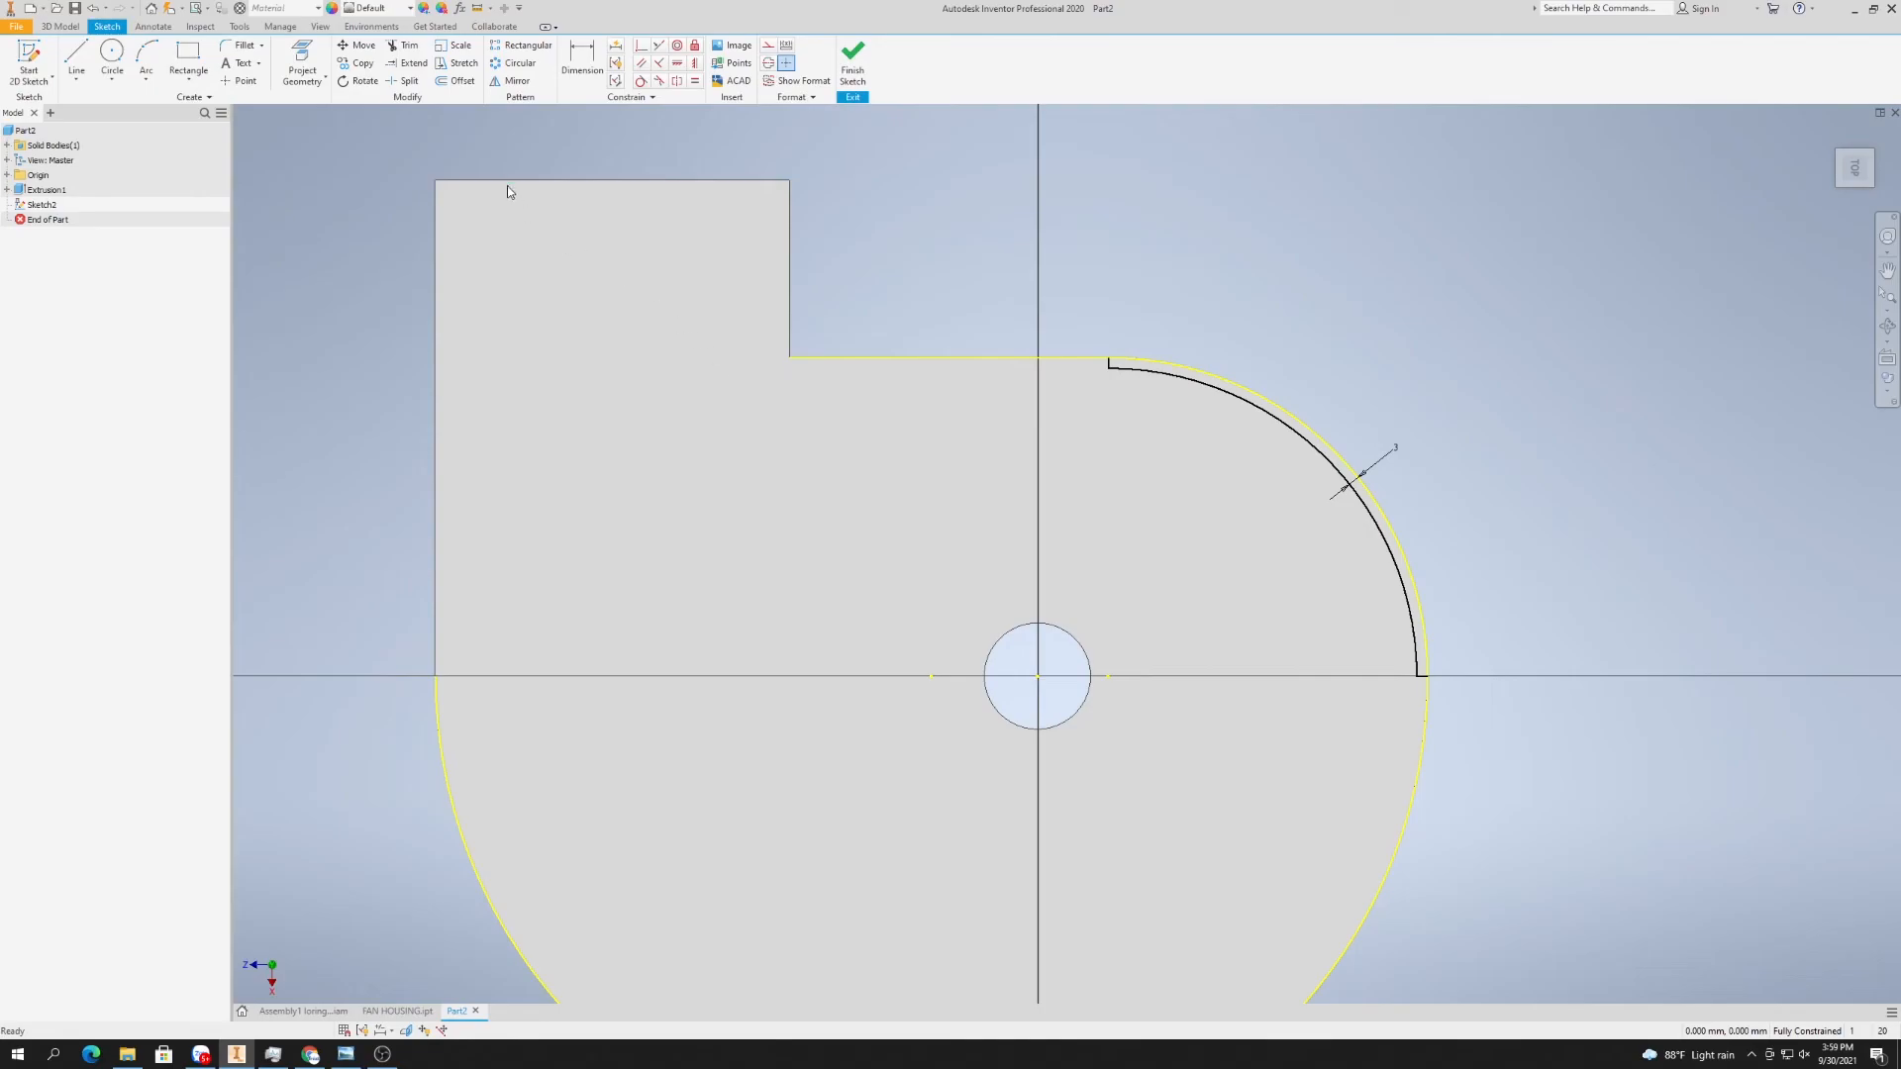
{"action": "left_click", "coordinate": [446, 85]}
{"action": "left_click", "coordinate": [904, 358]}
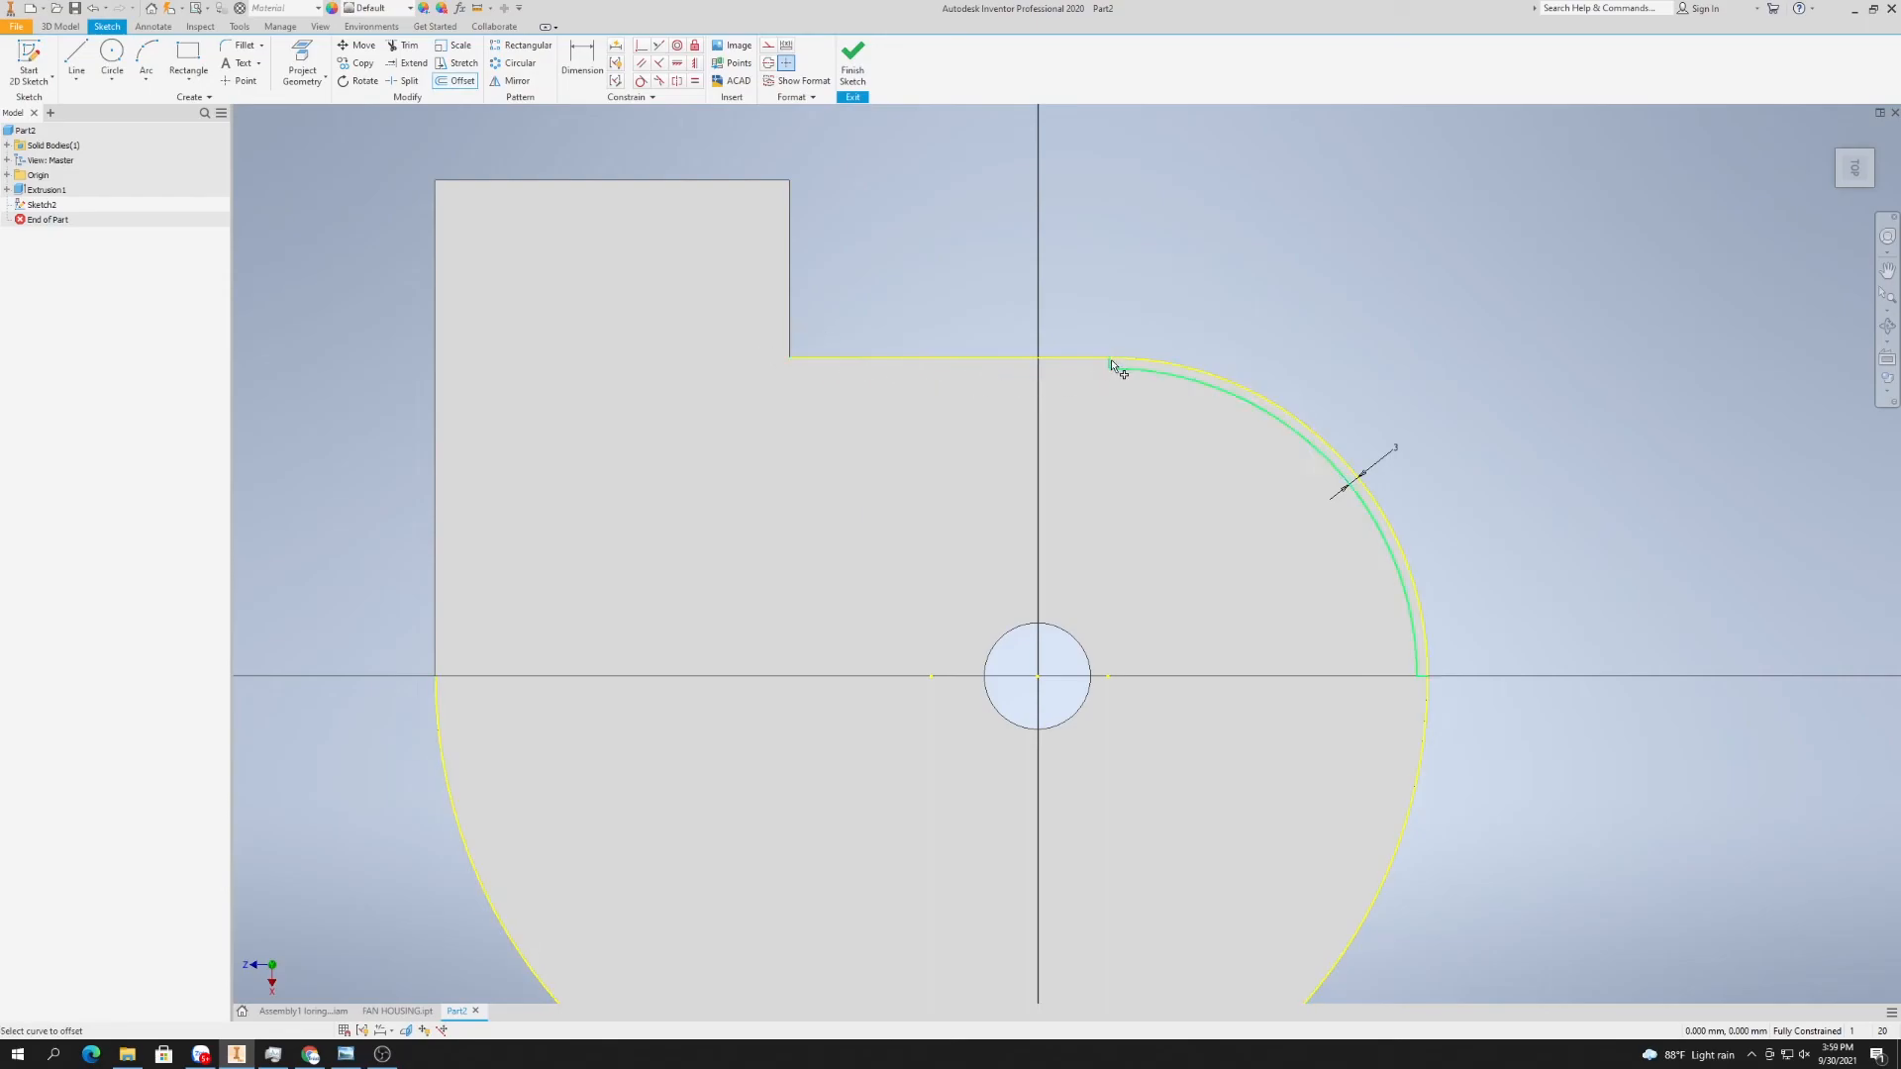
{"action": "right_click", "coordinate": [828, 272]}
{"action": "key", "text": "Escape"}
{"action": "scroll", "coordinate": [840, 253], "scroll_direction": "down", "scroll_amount": 4}
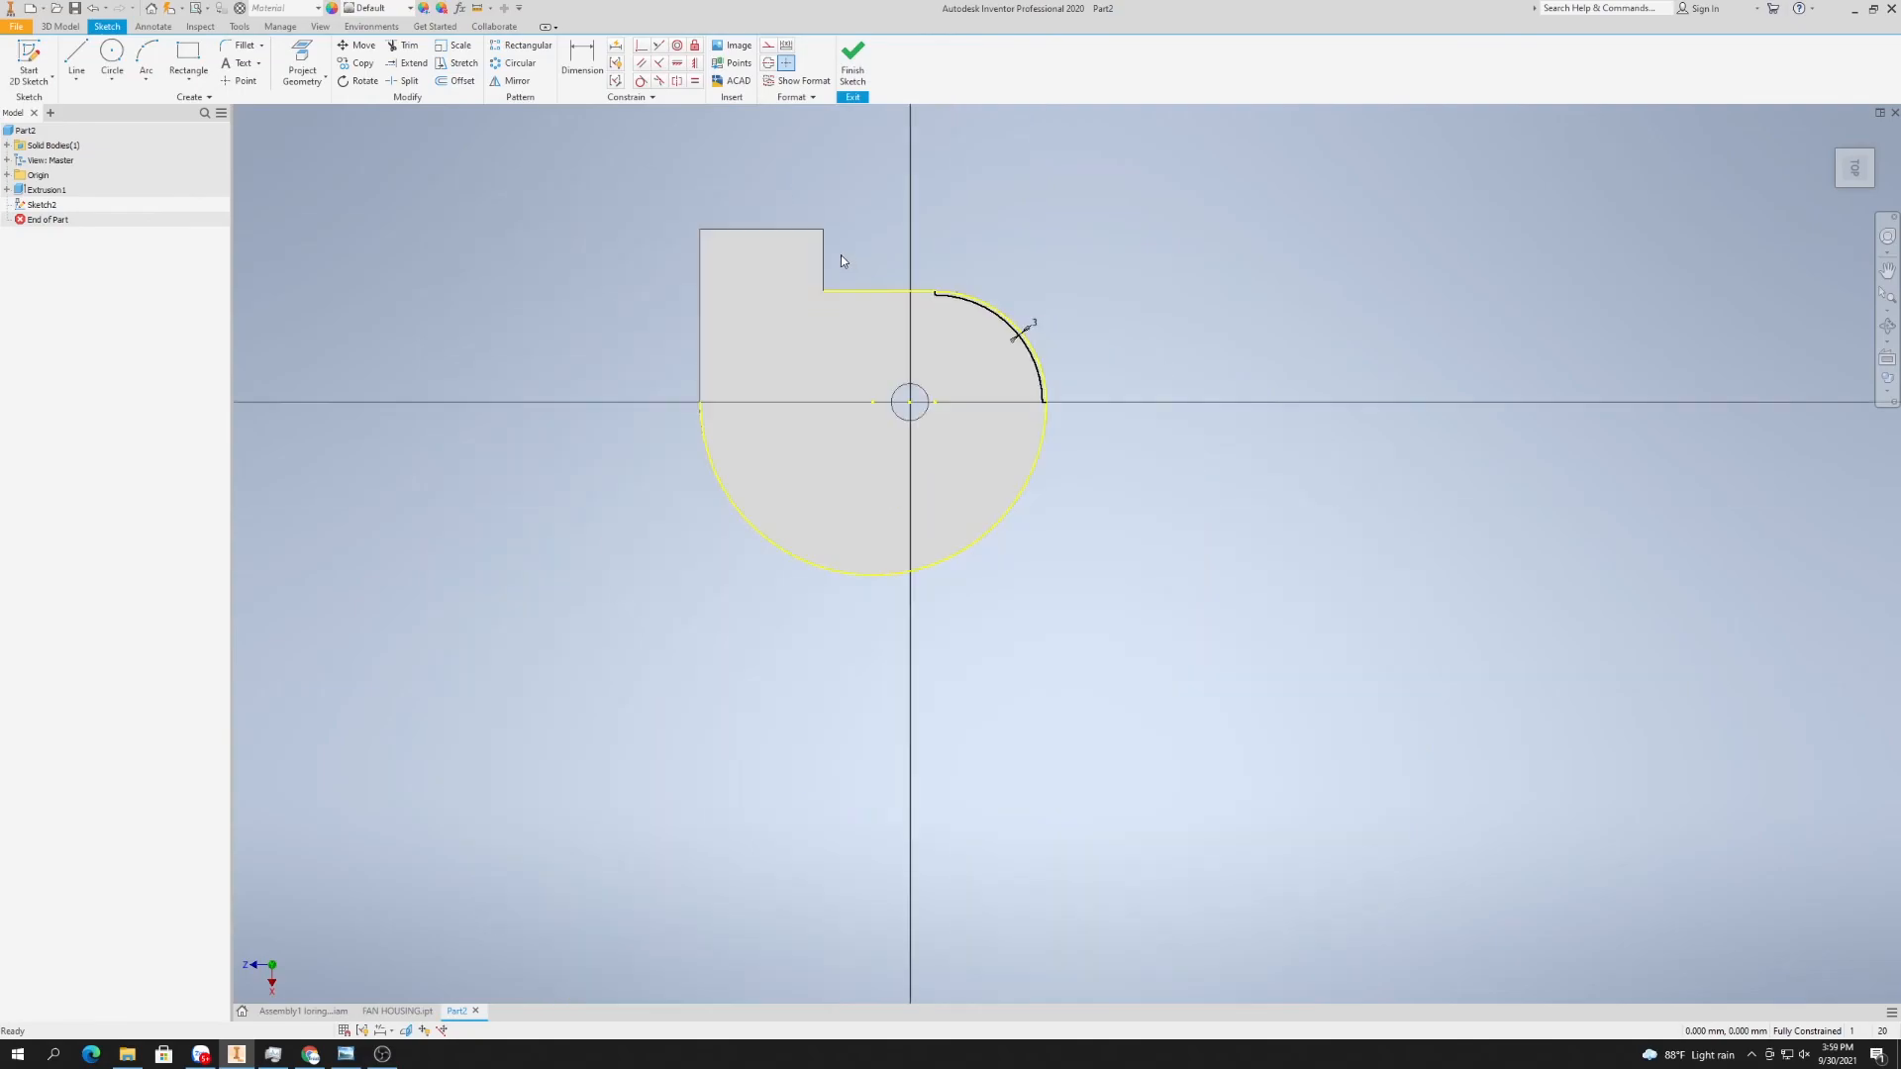
{"action": "scroll", "coordinate": [1034, 476], "scroll_direction": "up", "scroll_amount": 3}
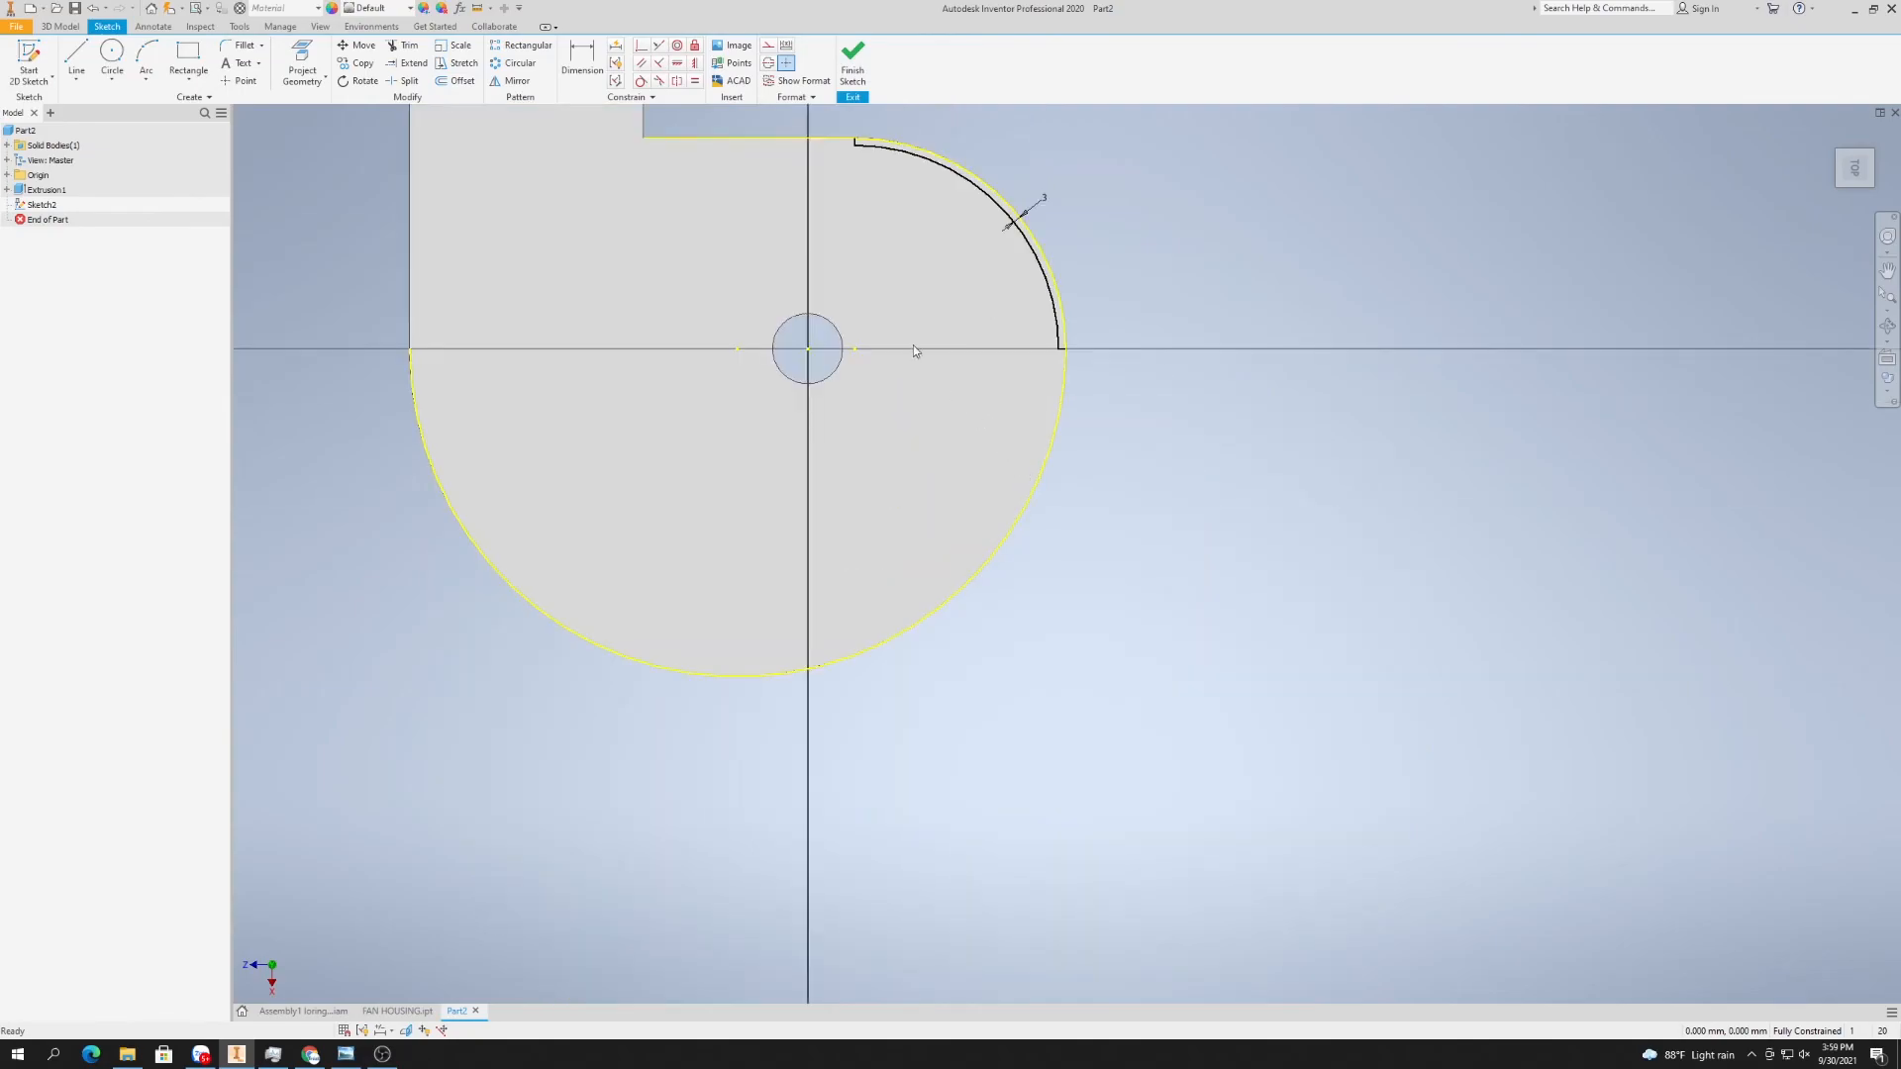
- Extrude the closed arc strip 94 mm from the plate's face to form a curved wall
{"action": "left_click", "coordinate": [59, 27]}
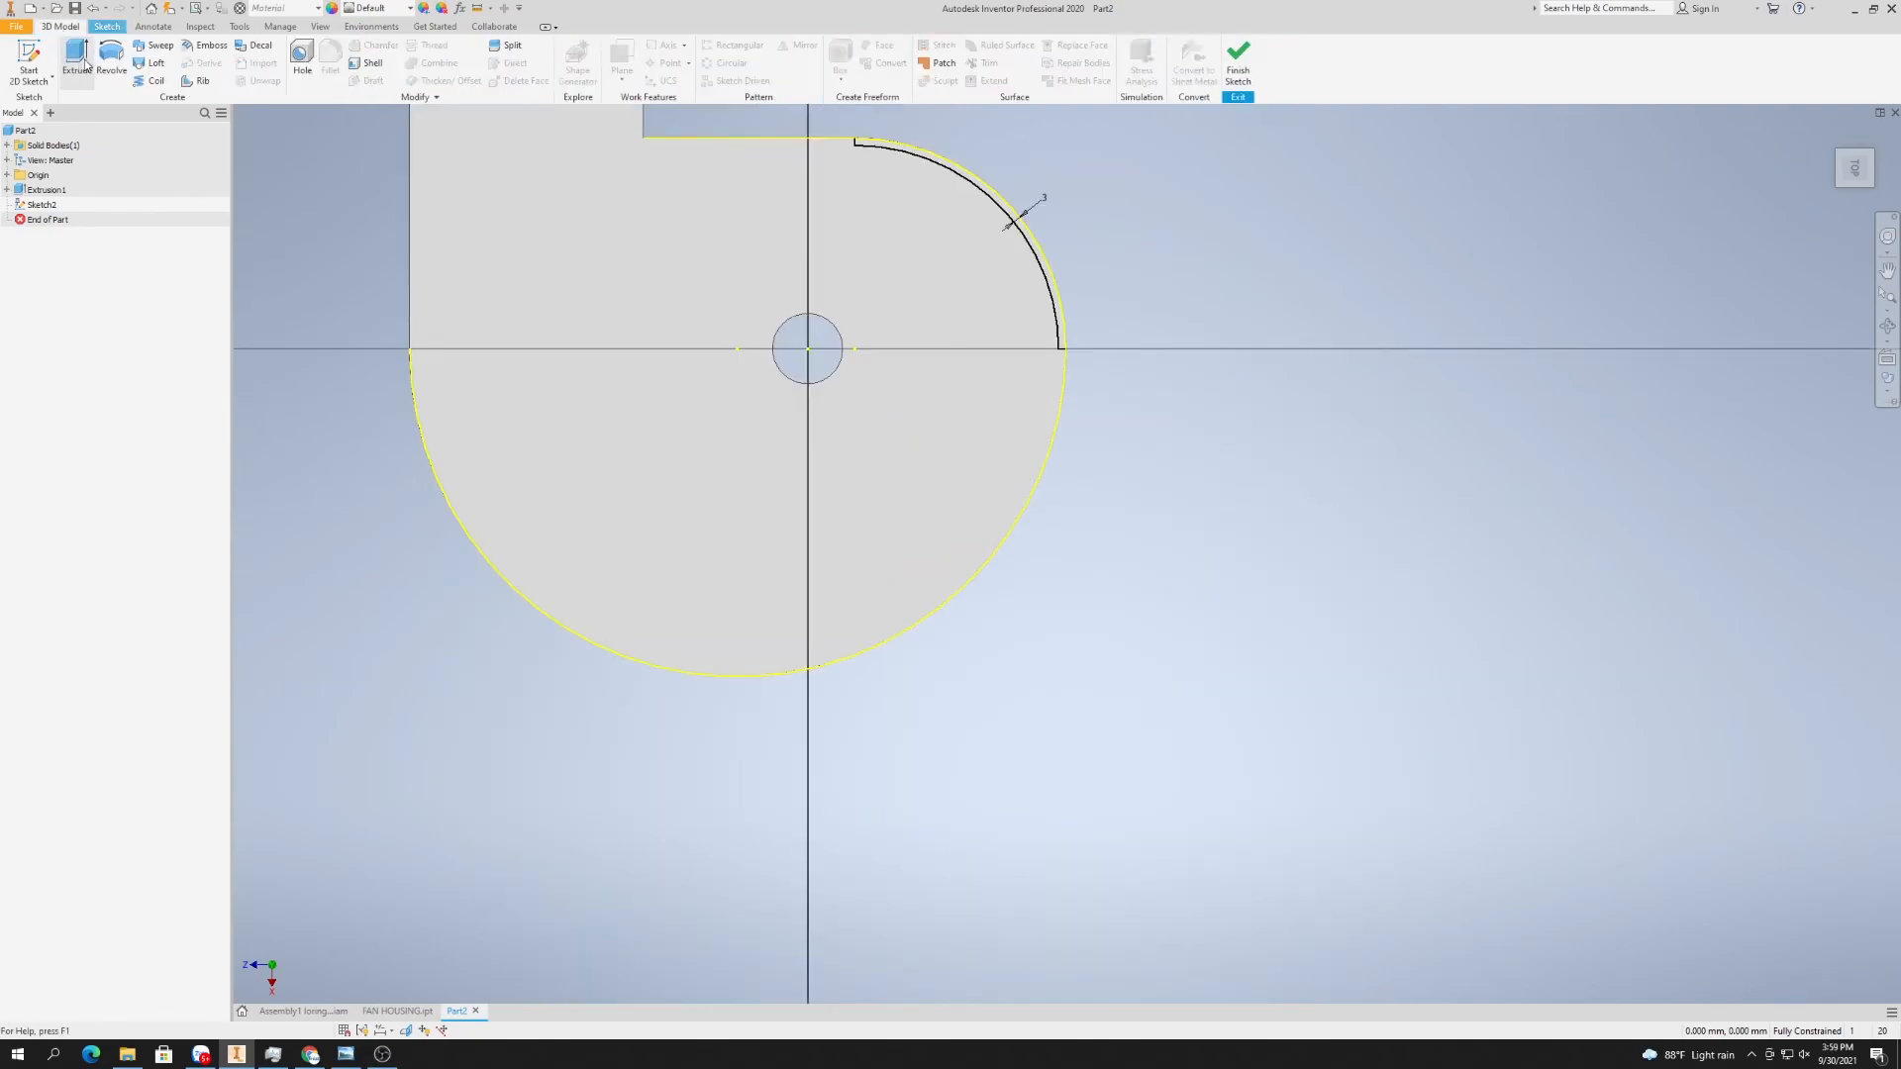
{"action": "left_click", "coordinate": [79, 61]}
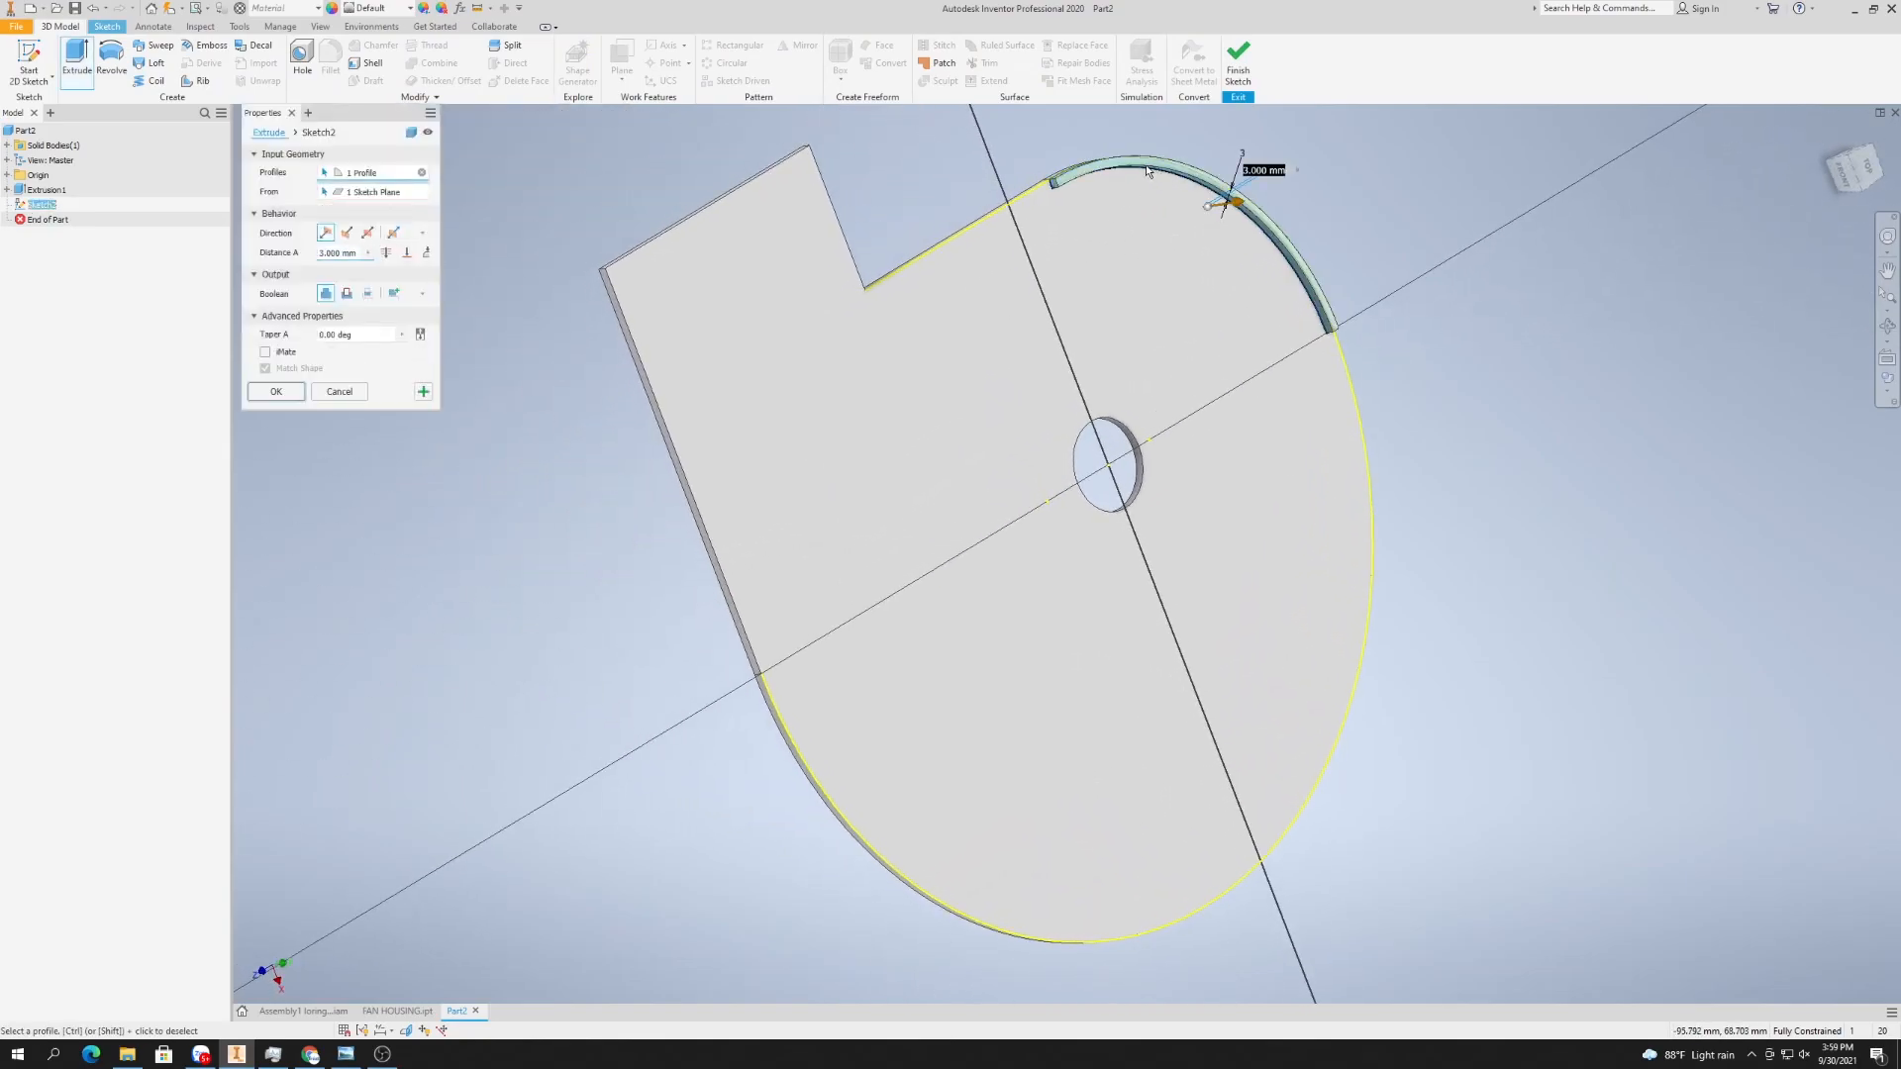
{"action": "scroll", "coordinate": [1148, 171], "scroll_direction": "up", "scroll_amount": 3}
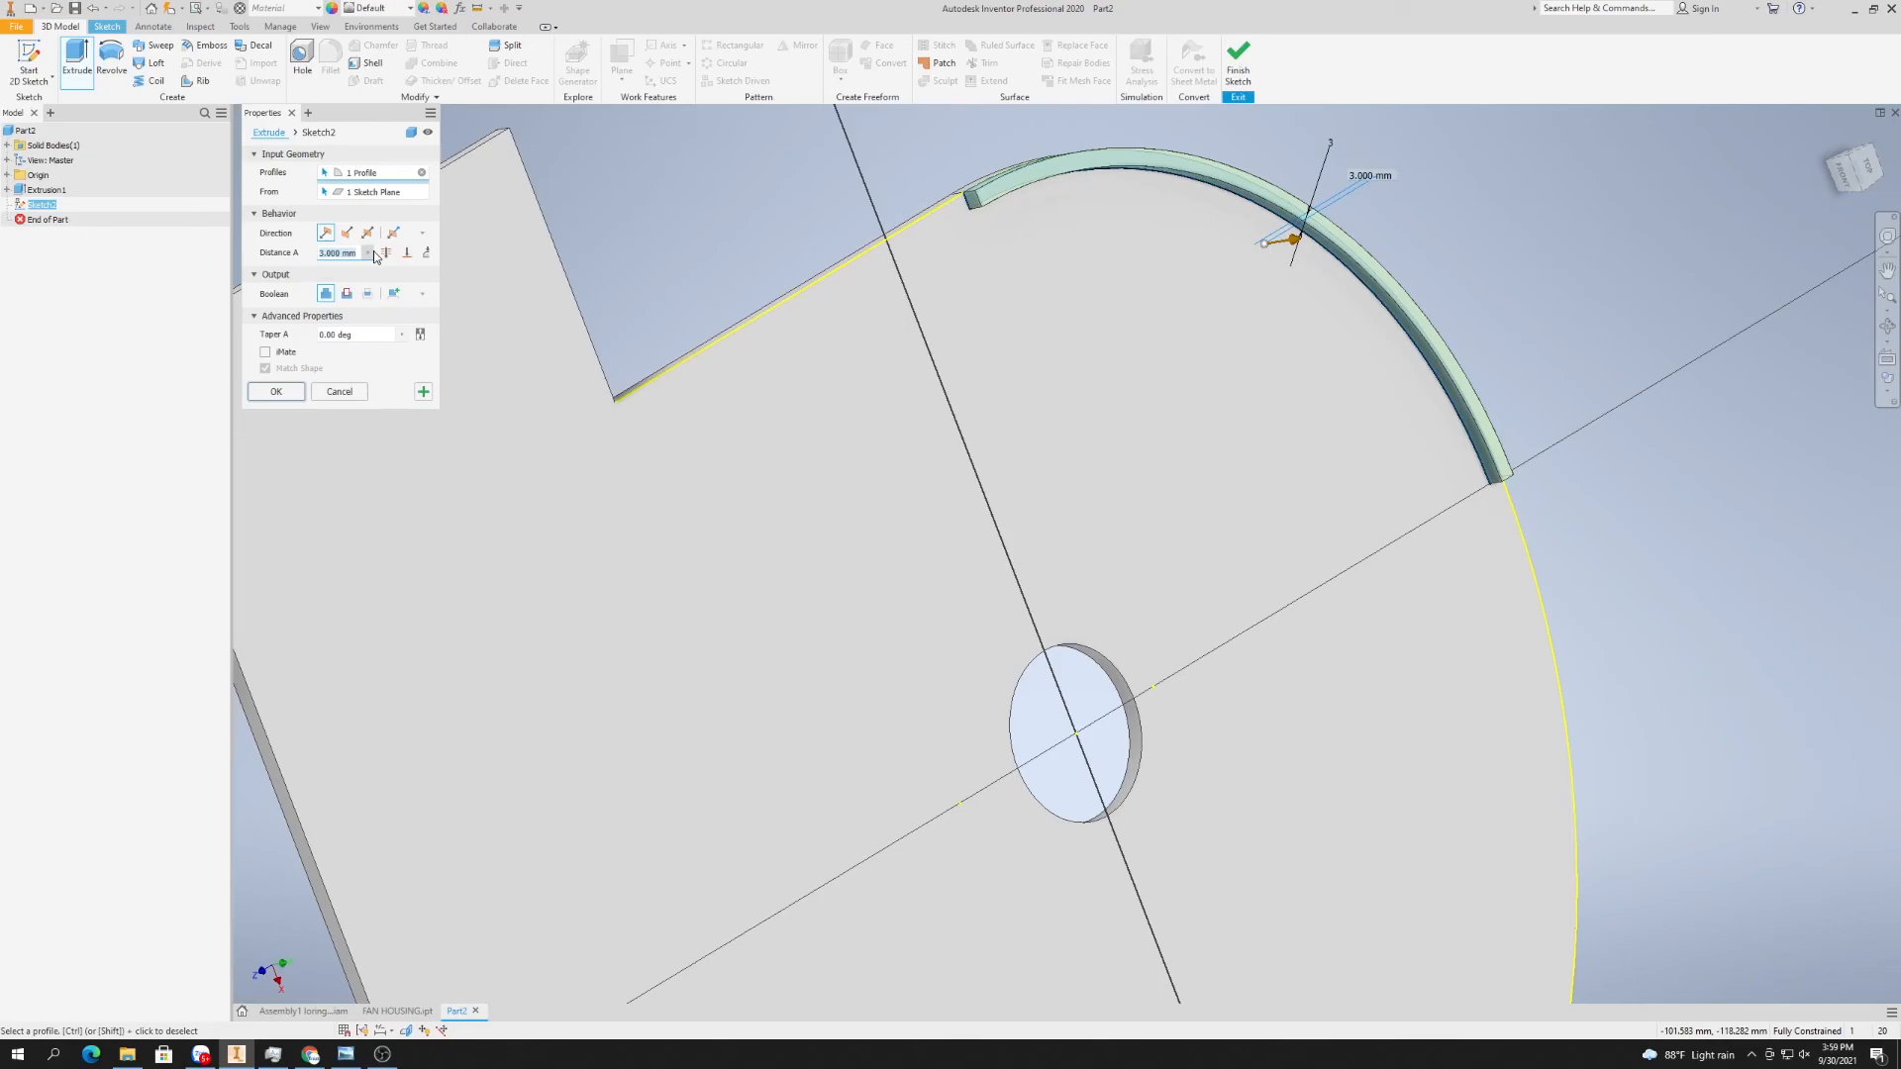
{"action": "type", "text": "94"}
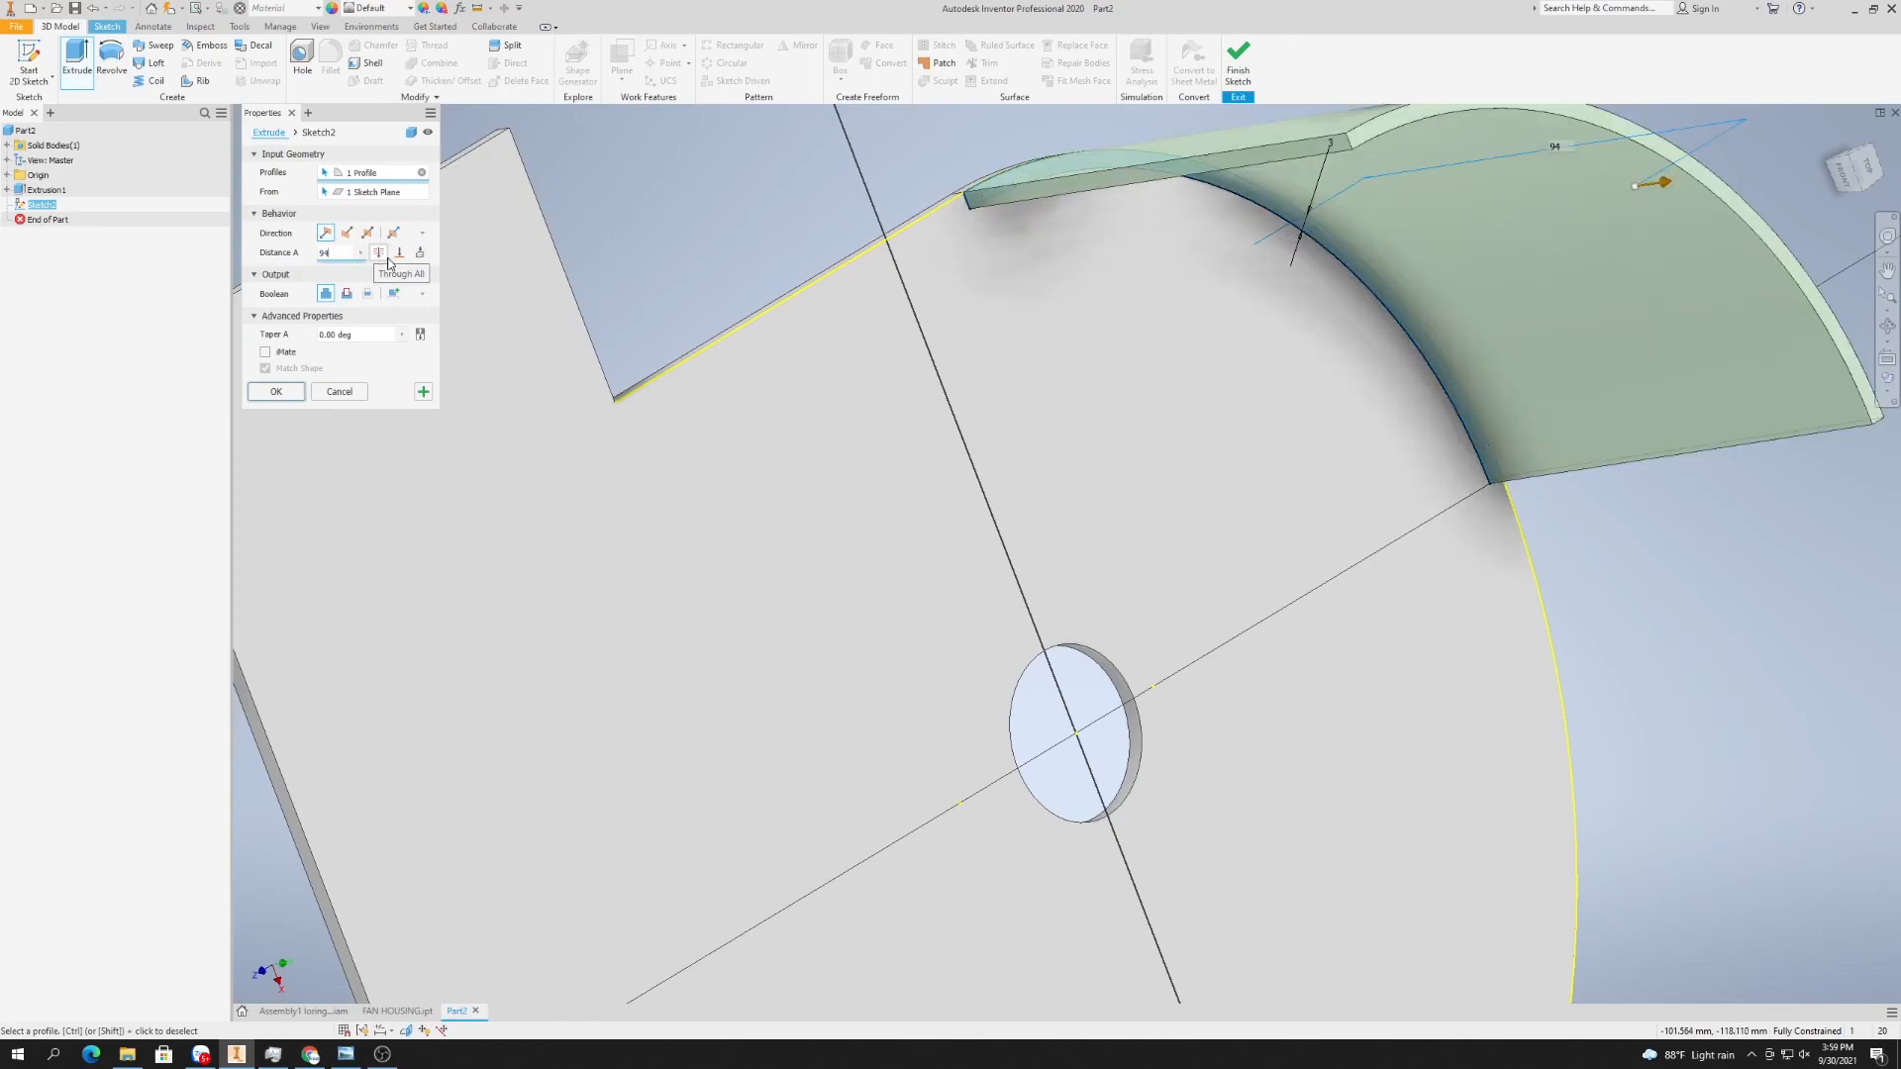
{"action": "scroll", "coordinate": [851, 374], "scroll_direction": "up", "scroll_amount": 5}
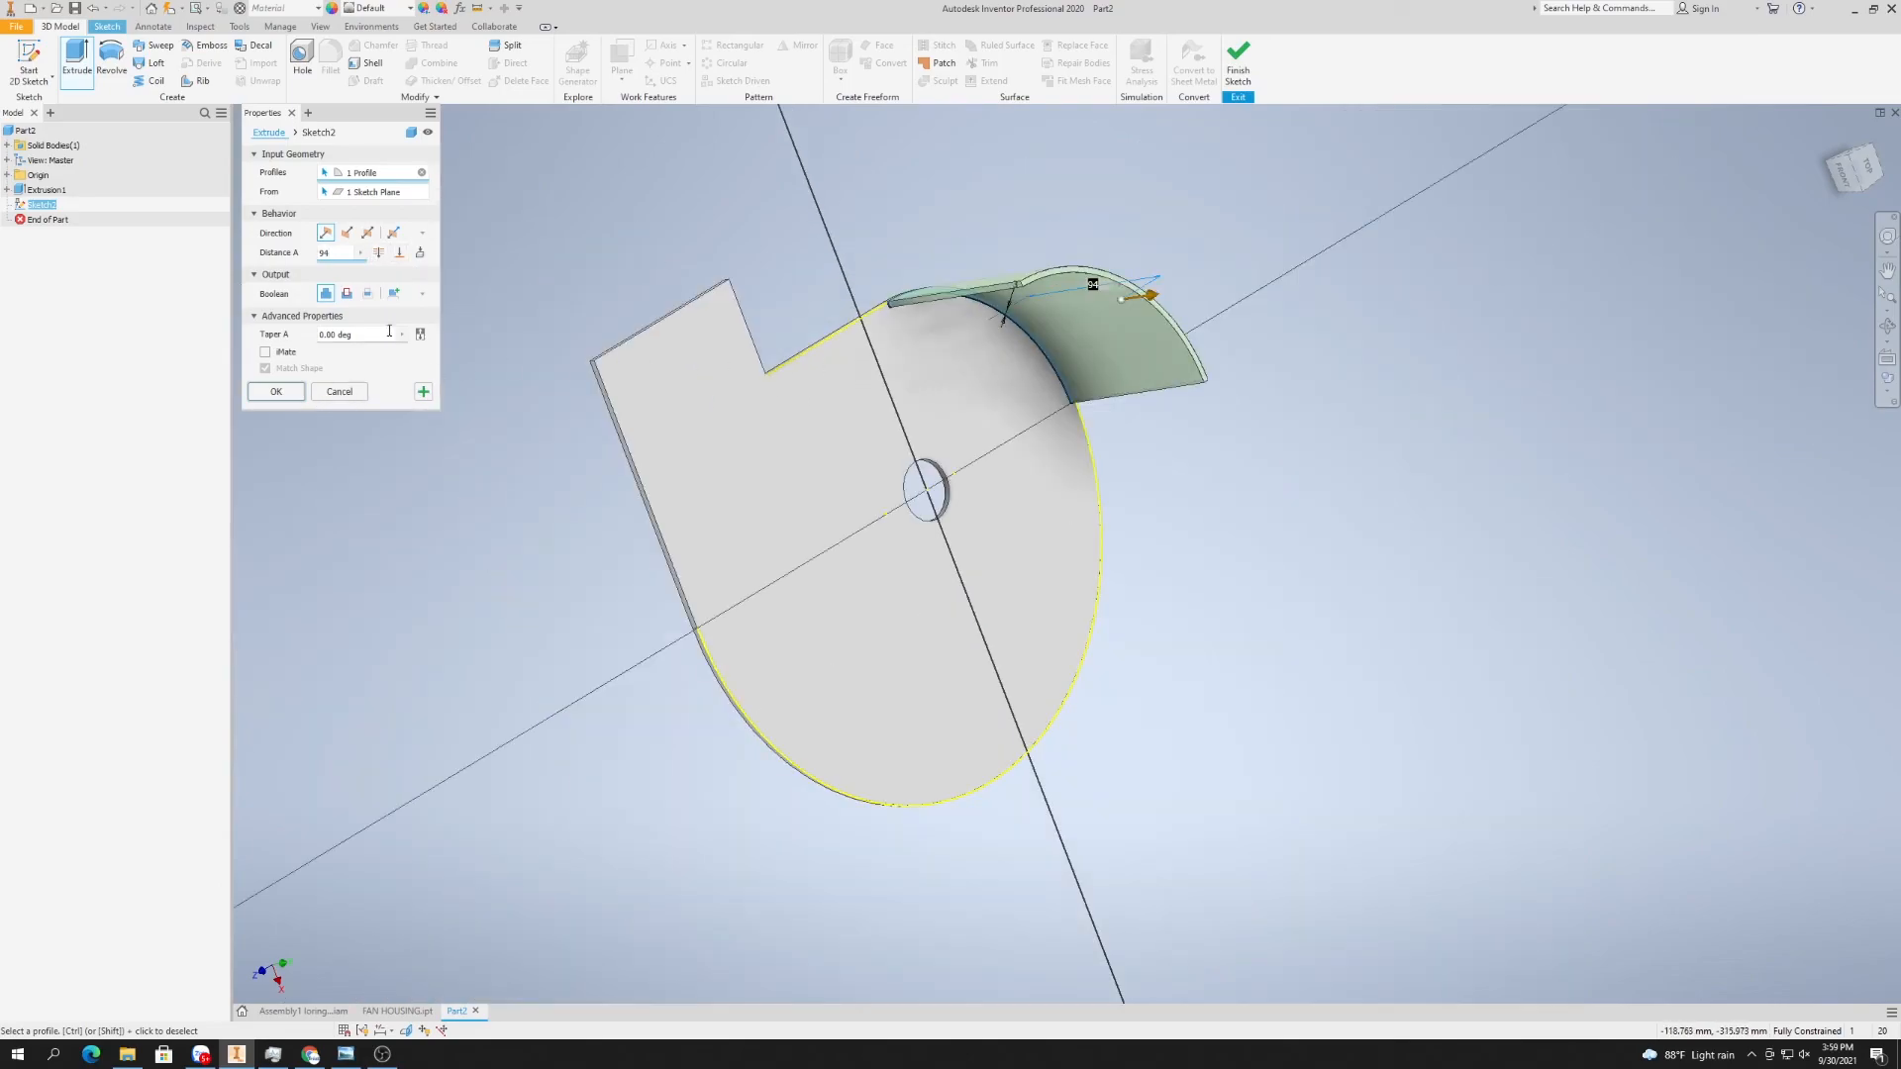
{"action": "left_click", "coordinate": [275, 392]}
- Start a sketch on the plate's face, project the outlet's inner-corner edges, and offset them inward
{"action": "key", "text": "s"}
{"action": "left_click", "coordinate": [877, 415]}
{"action": "left_click", "coordinate": [301, 78]}
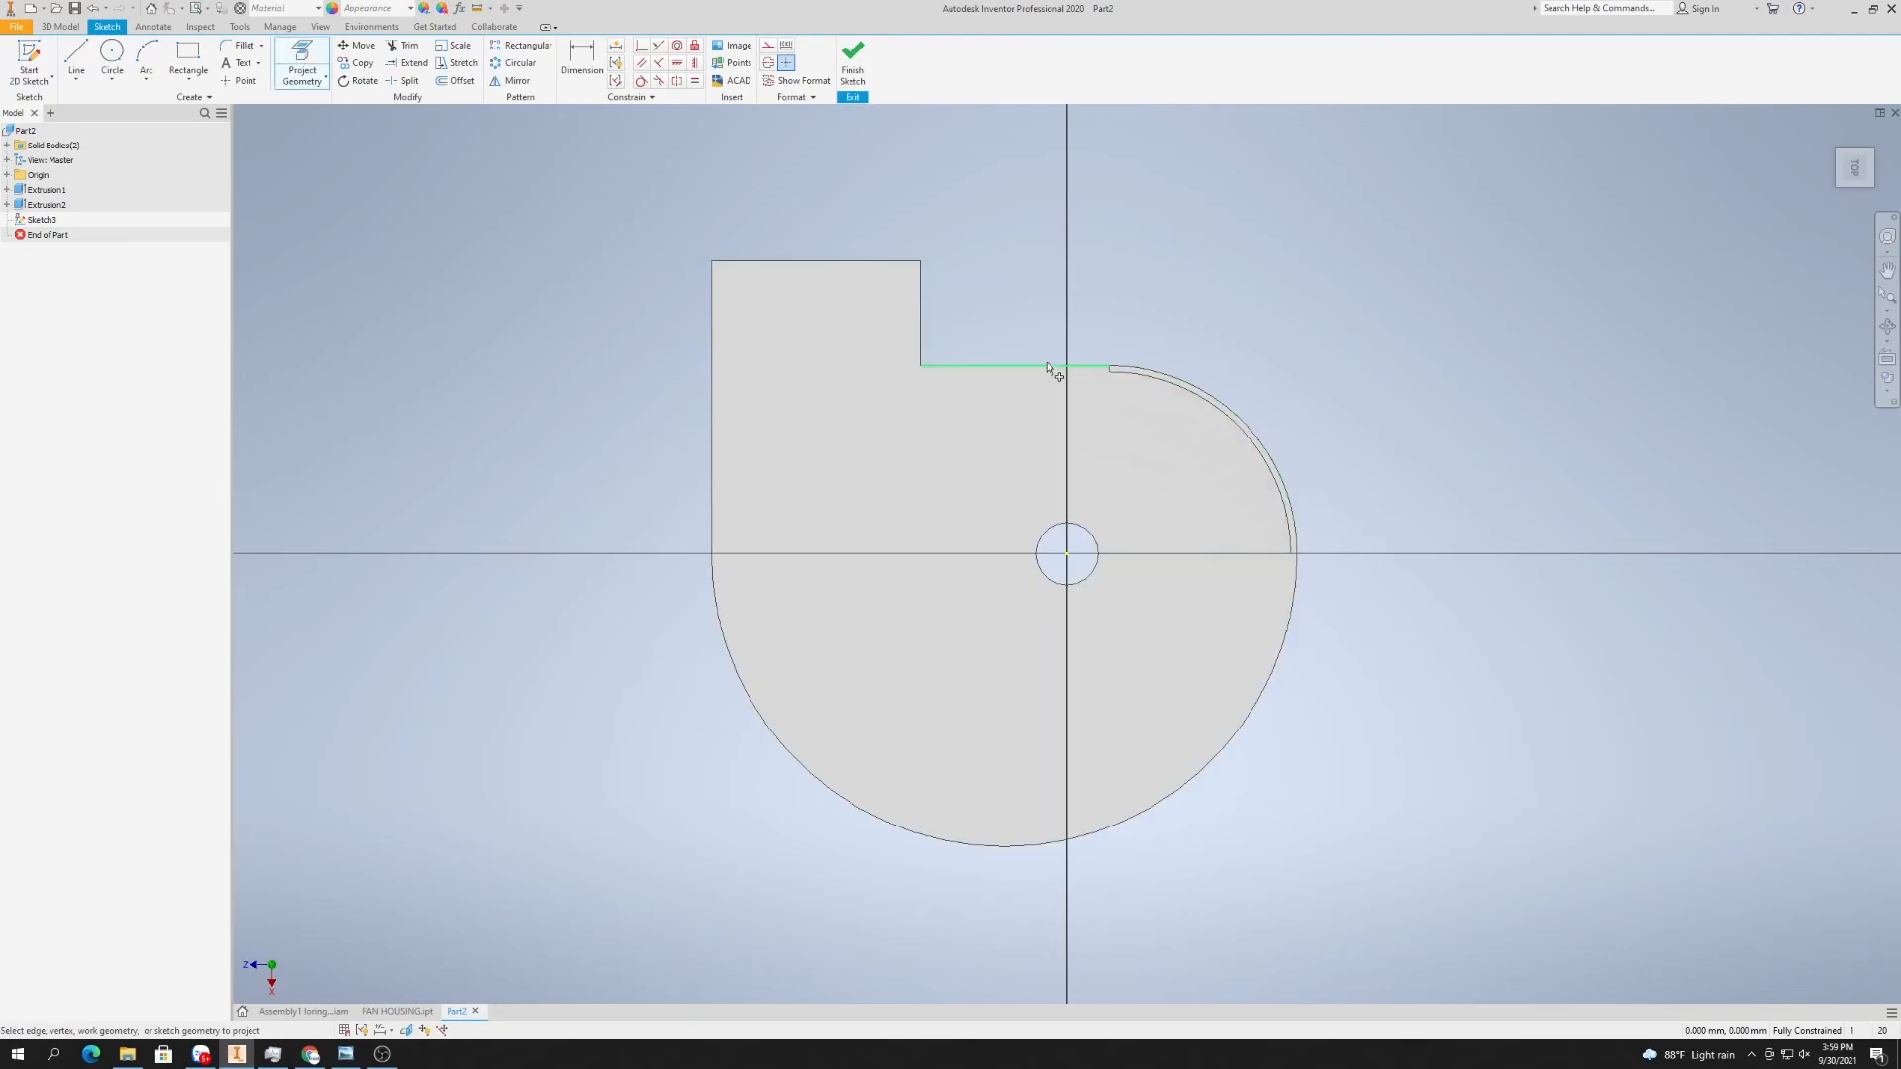
{"action": "left_click", "coordinate": [953, 356]}
{"action": "left_click", "coordinate": [920, 331]}
{"action": "left_click", "coordinate": [456, 80]}
{"action": "scroll", "coordinate": [951, 386], "scroll_direction": "down", "scroll_amount": 3}
{"action": "left_click", "coordinate": [929, 348]}
{"action": "left_click", "coordinate": [923, 360]}
- Dimension the gap between the projected horizontal edge and its offset line to 3 mm
{"action": "left_click", "coordinate": [583, 55]}
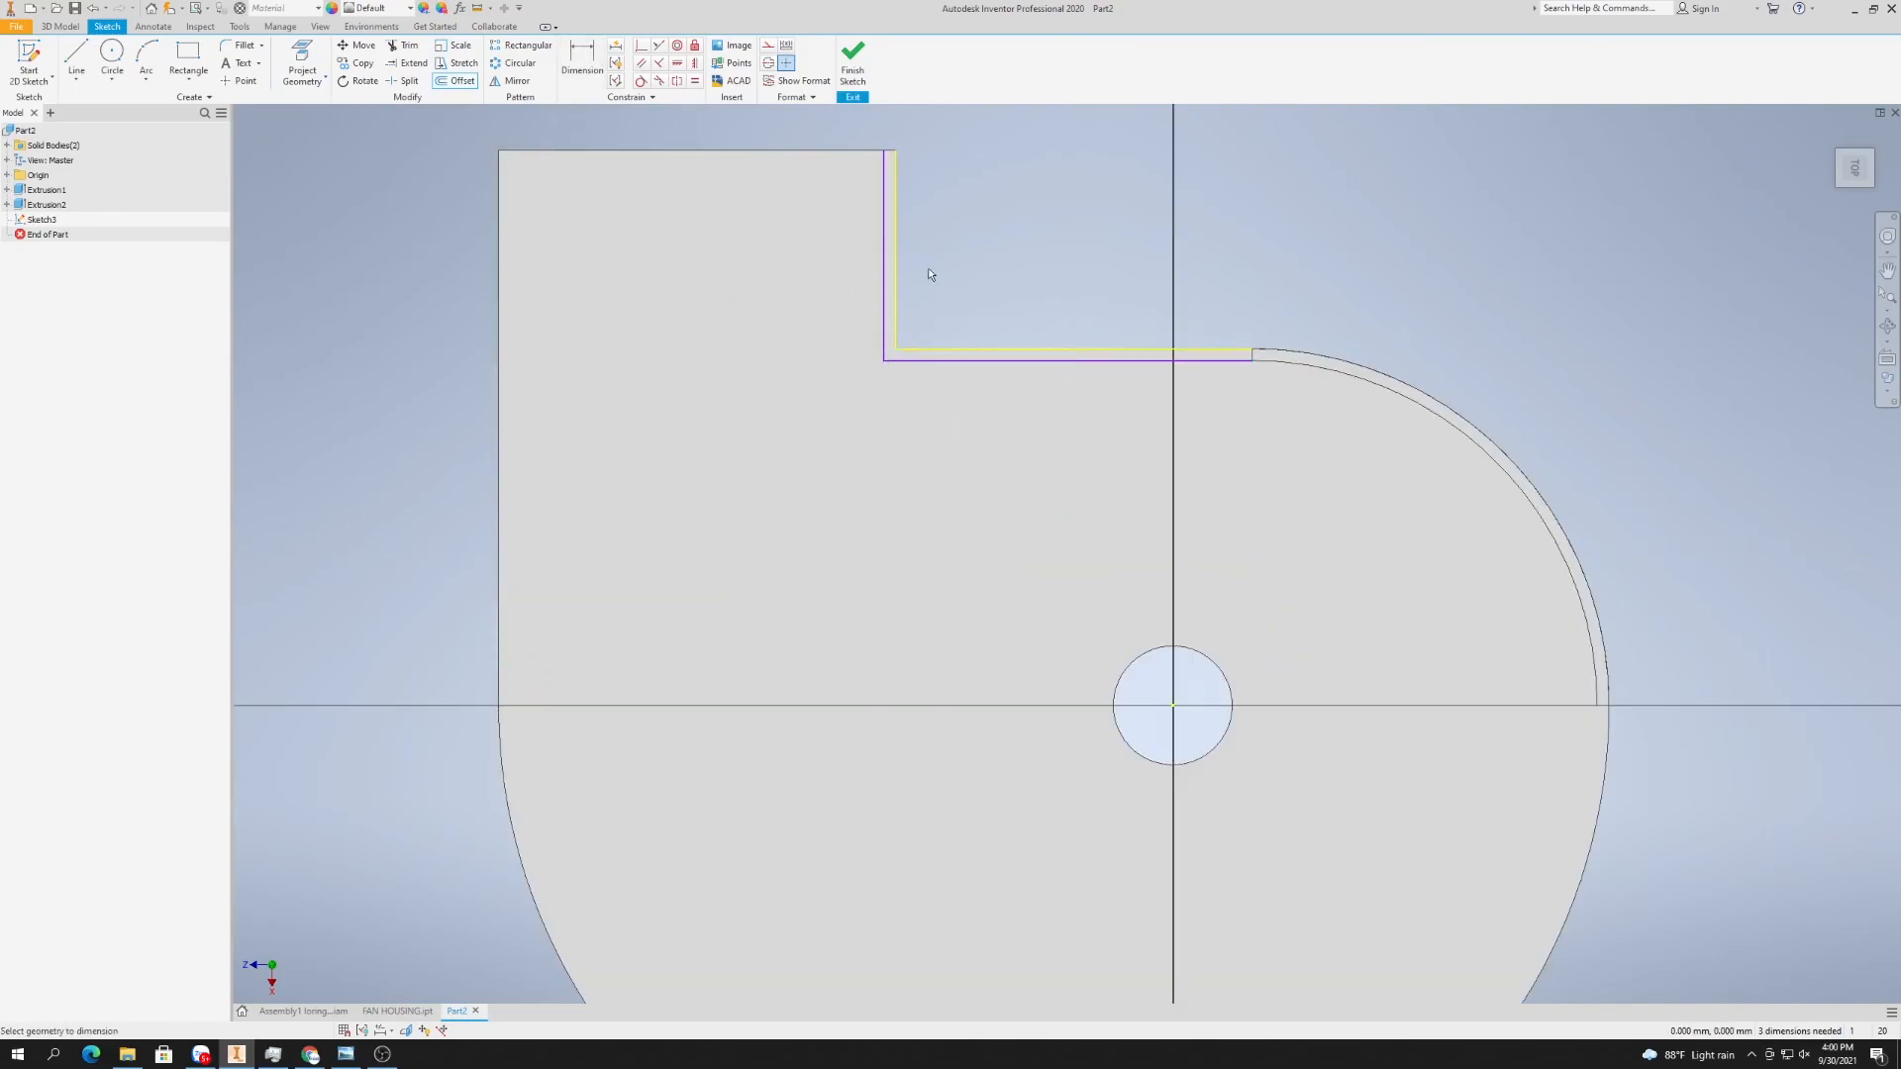
{"action": "left_click", "coordinate": [990, 348]}
{"action": "left_click", "coordinate": [990, 360]}
{"action": "left_click", "coordinate": [995, 317]}
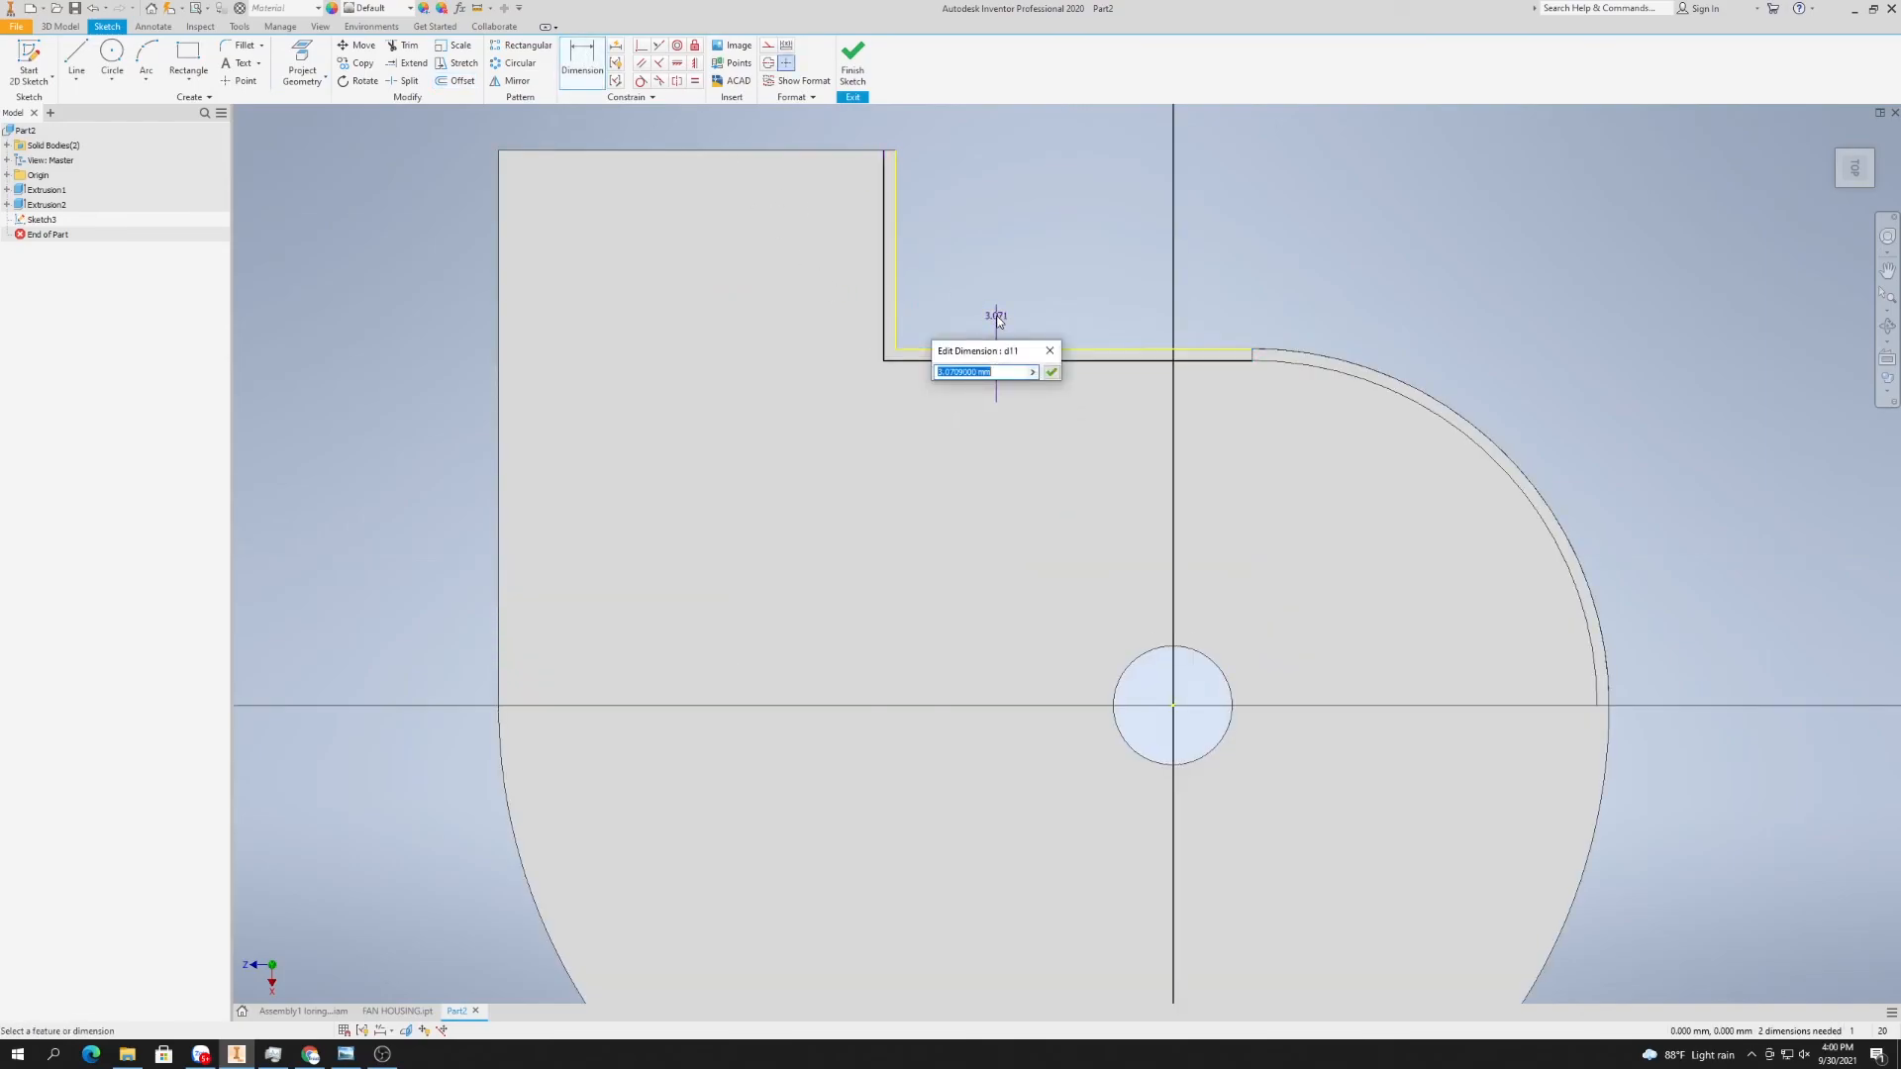
{"action": "type", "text": "3"}
{"action": "key", "text": "Return"}
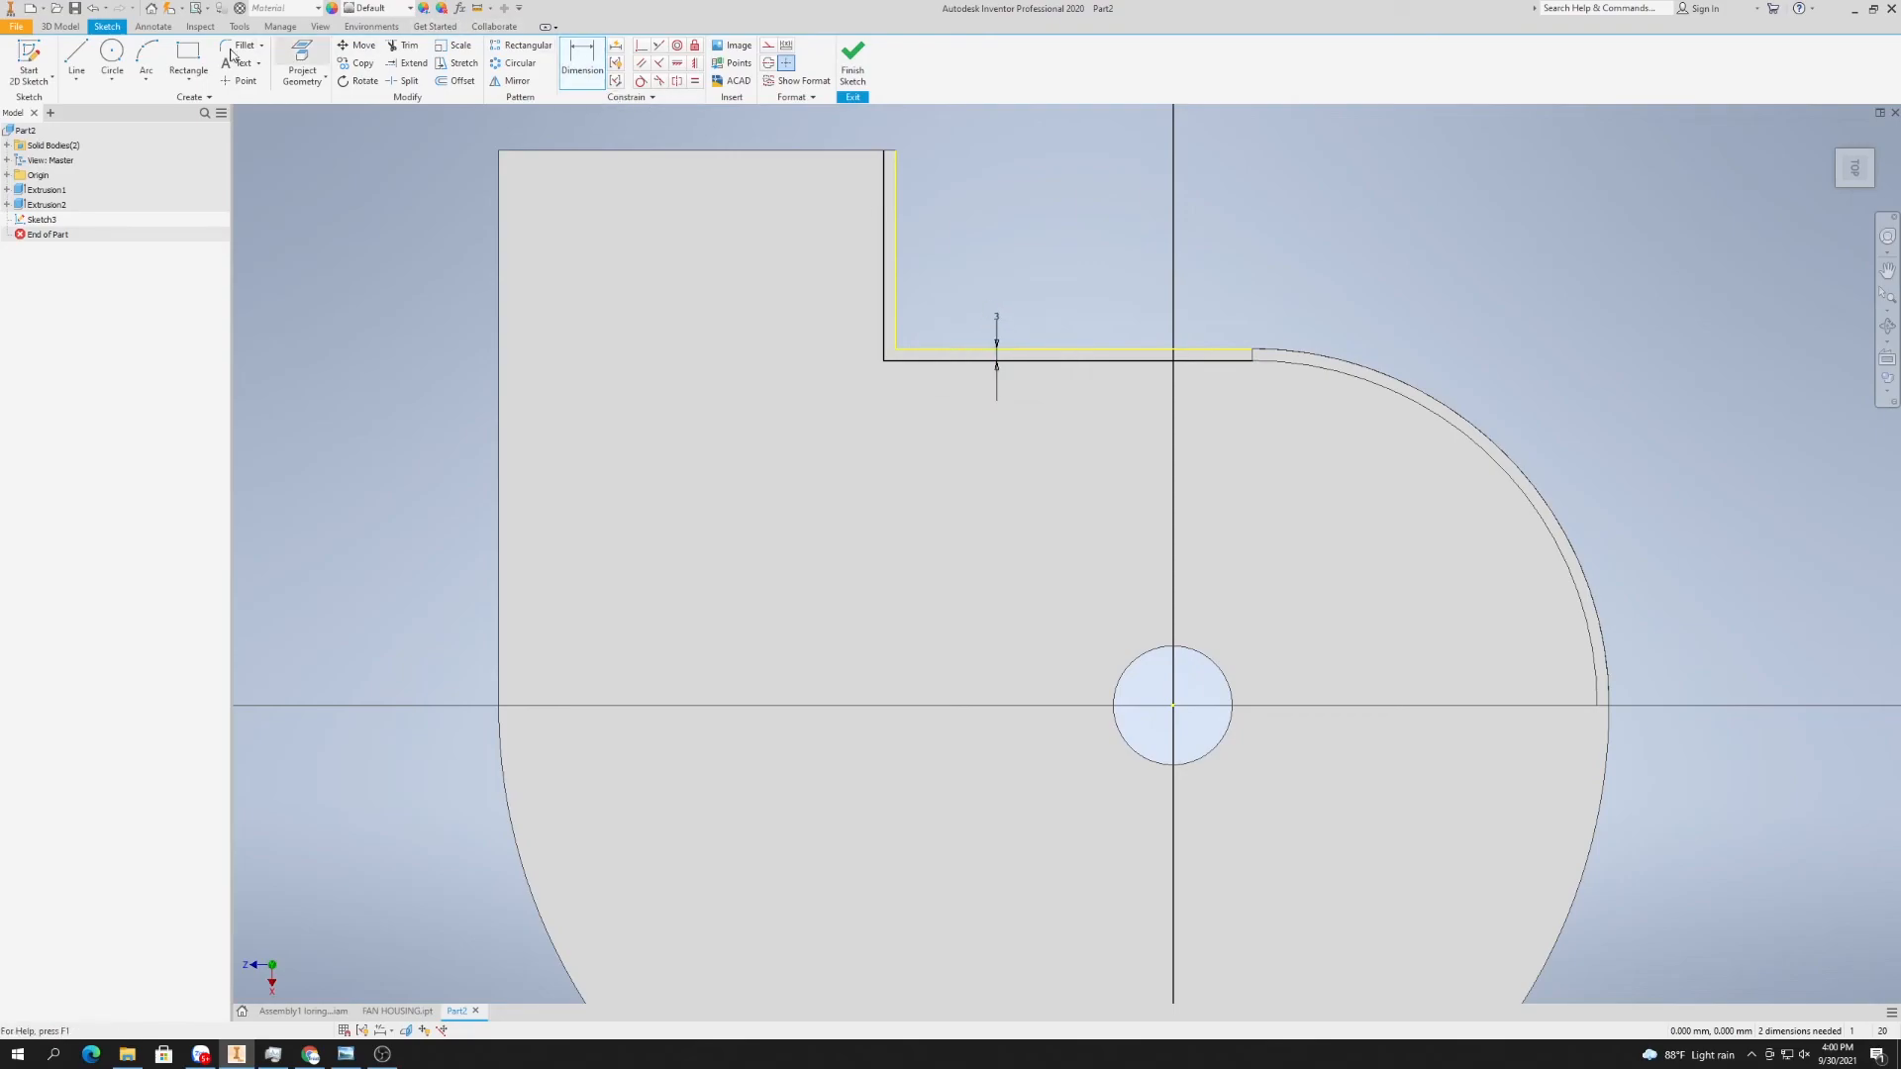
- Close the L-shaped strip with short lines at the outlet's top edge and where it meets the curved wall
{"action": "left_click", "coordinate": [76, 59]}
{"action": "left_click", "coordinate": [886, 151]}
{"action": "double_click", "coordinate": [895, 151]}
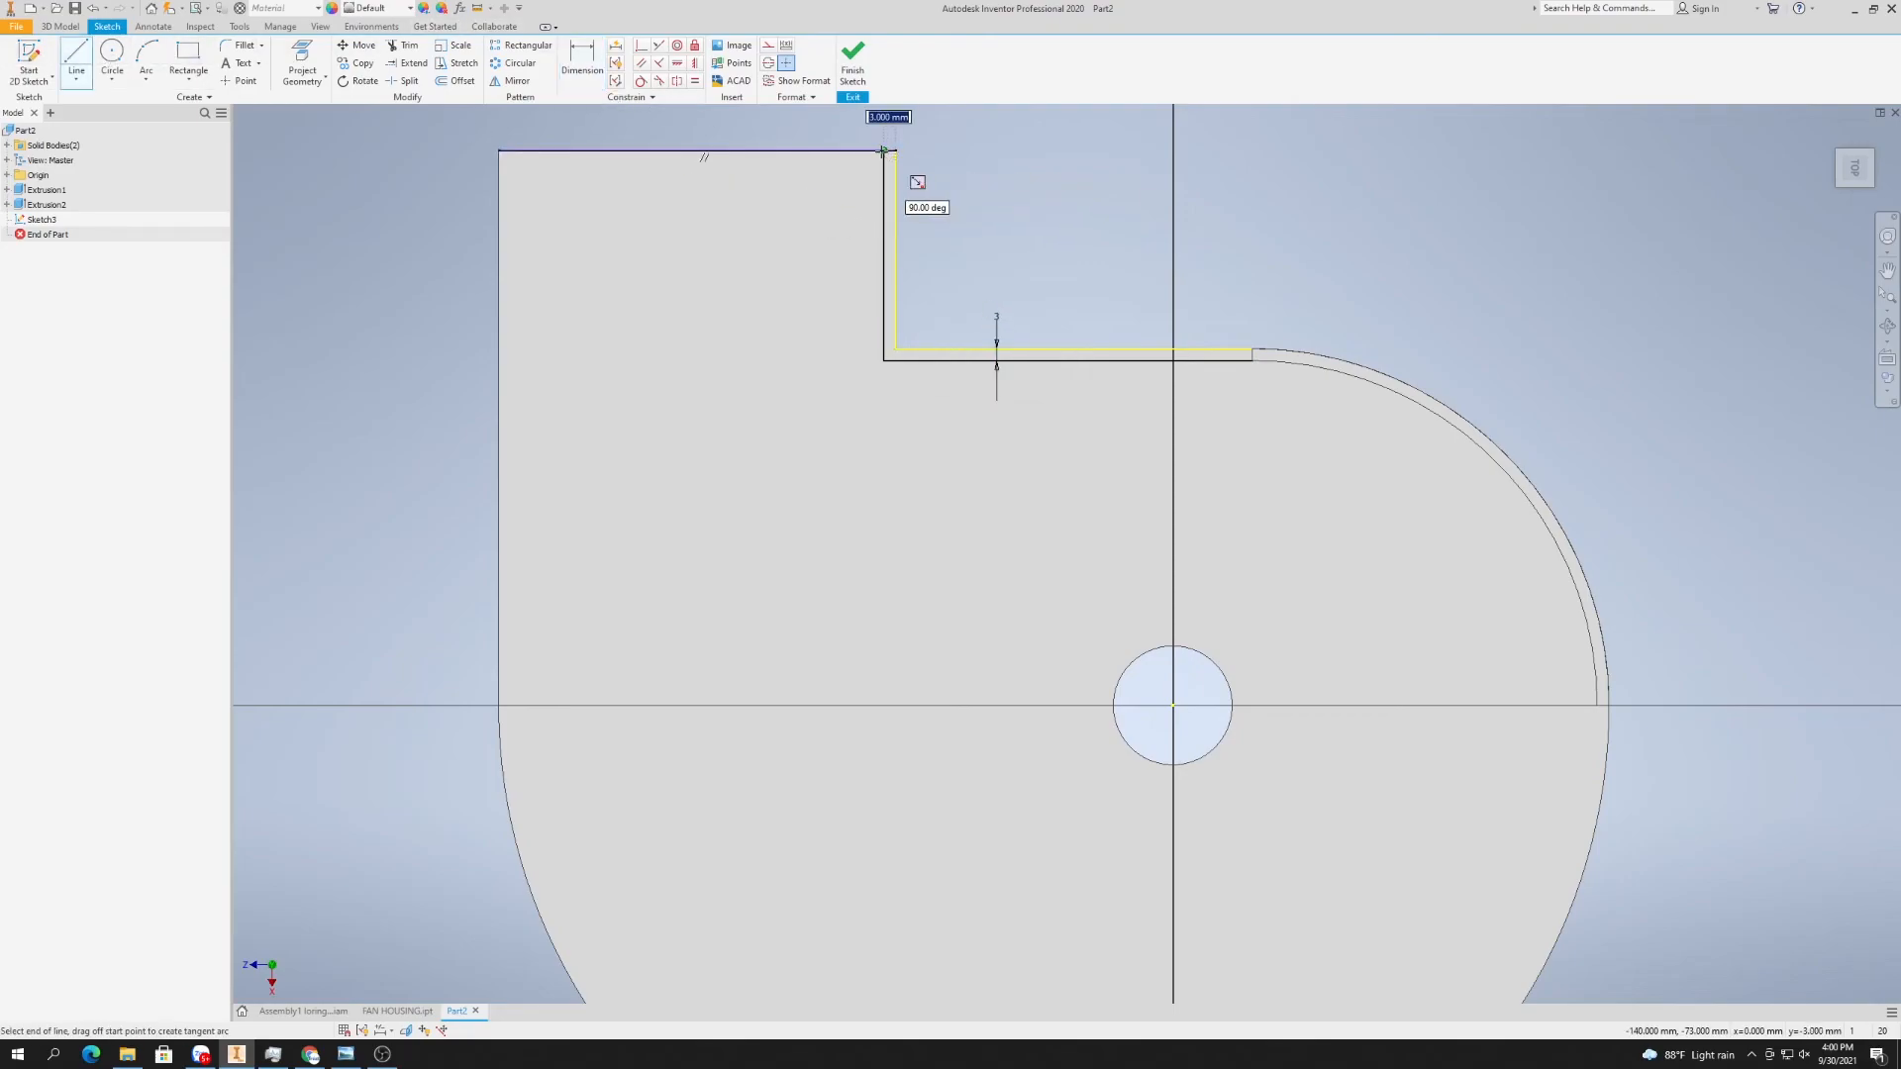
{"action": "left_click", "coordinate": [1252, 348]}
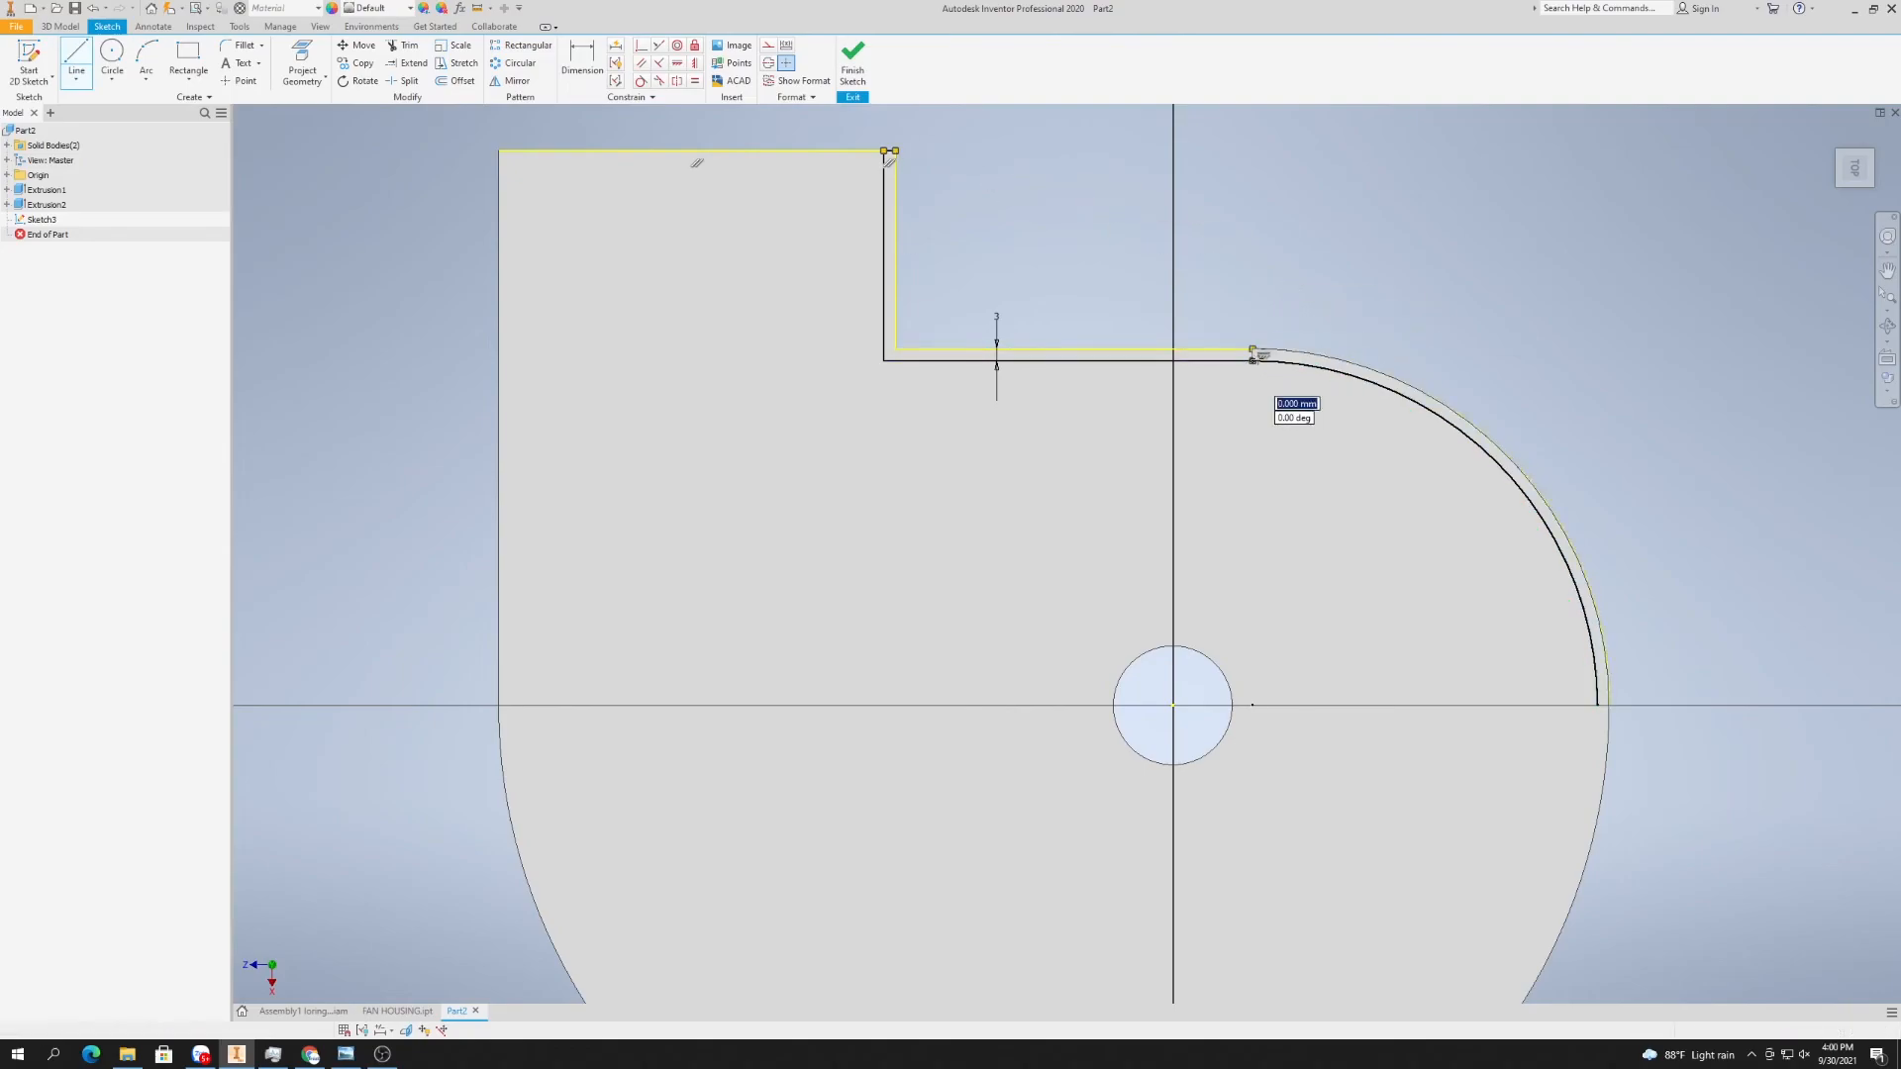
{"action": "right_click", "coordinate": [1257, 288]}
{"action": "left_click", "coordinate": [1311, 290]}
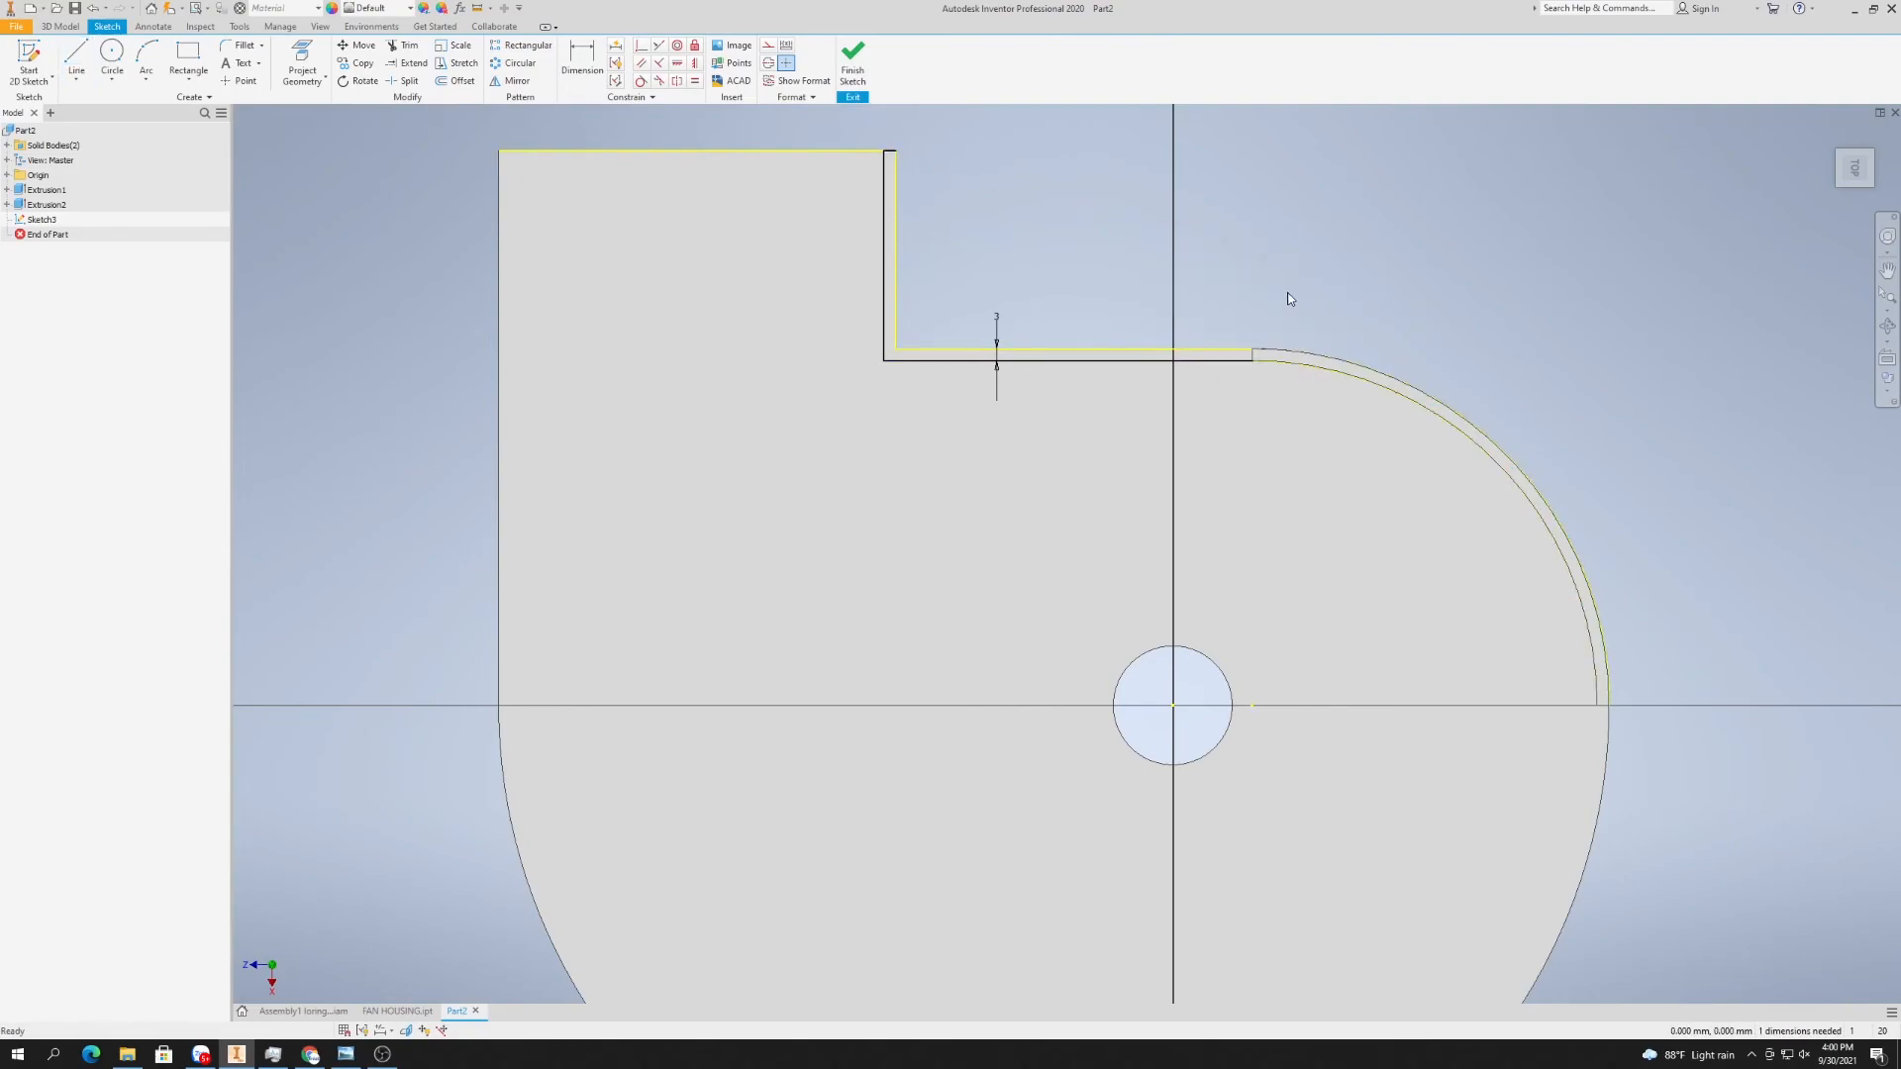
- Extrude the L-shaped strip as a new solid up to the end face of the curved wall
{"action": "left_click", "coordinate": [61, 26]}
{"action": "left_click", "coordinate": [76, 58]}
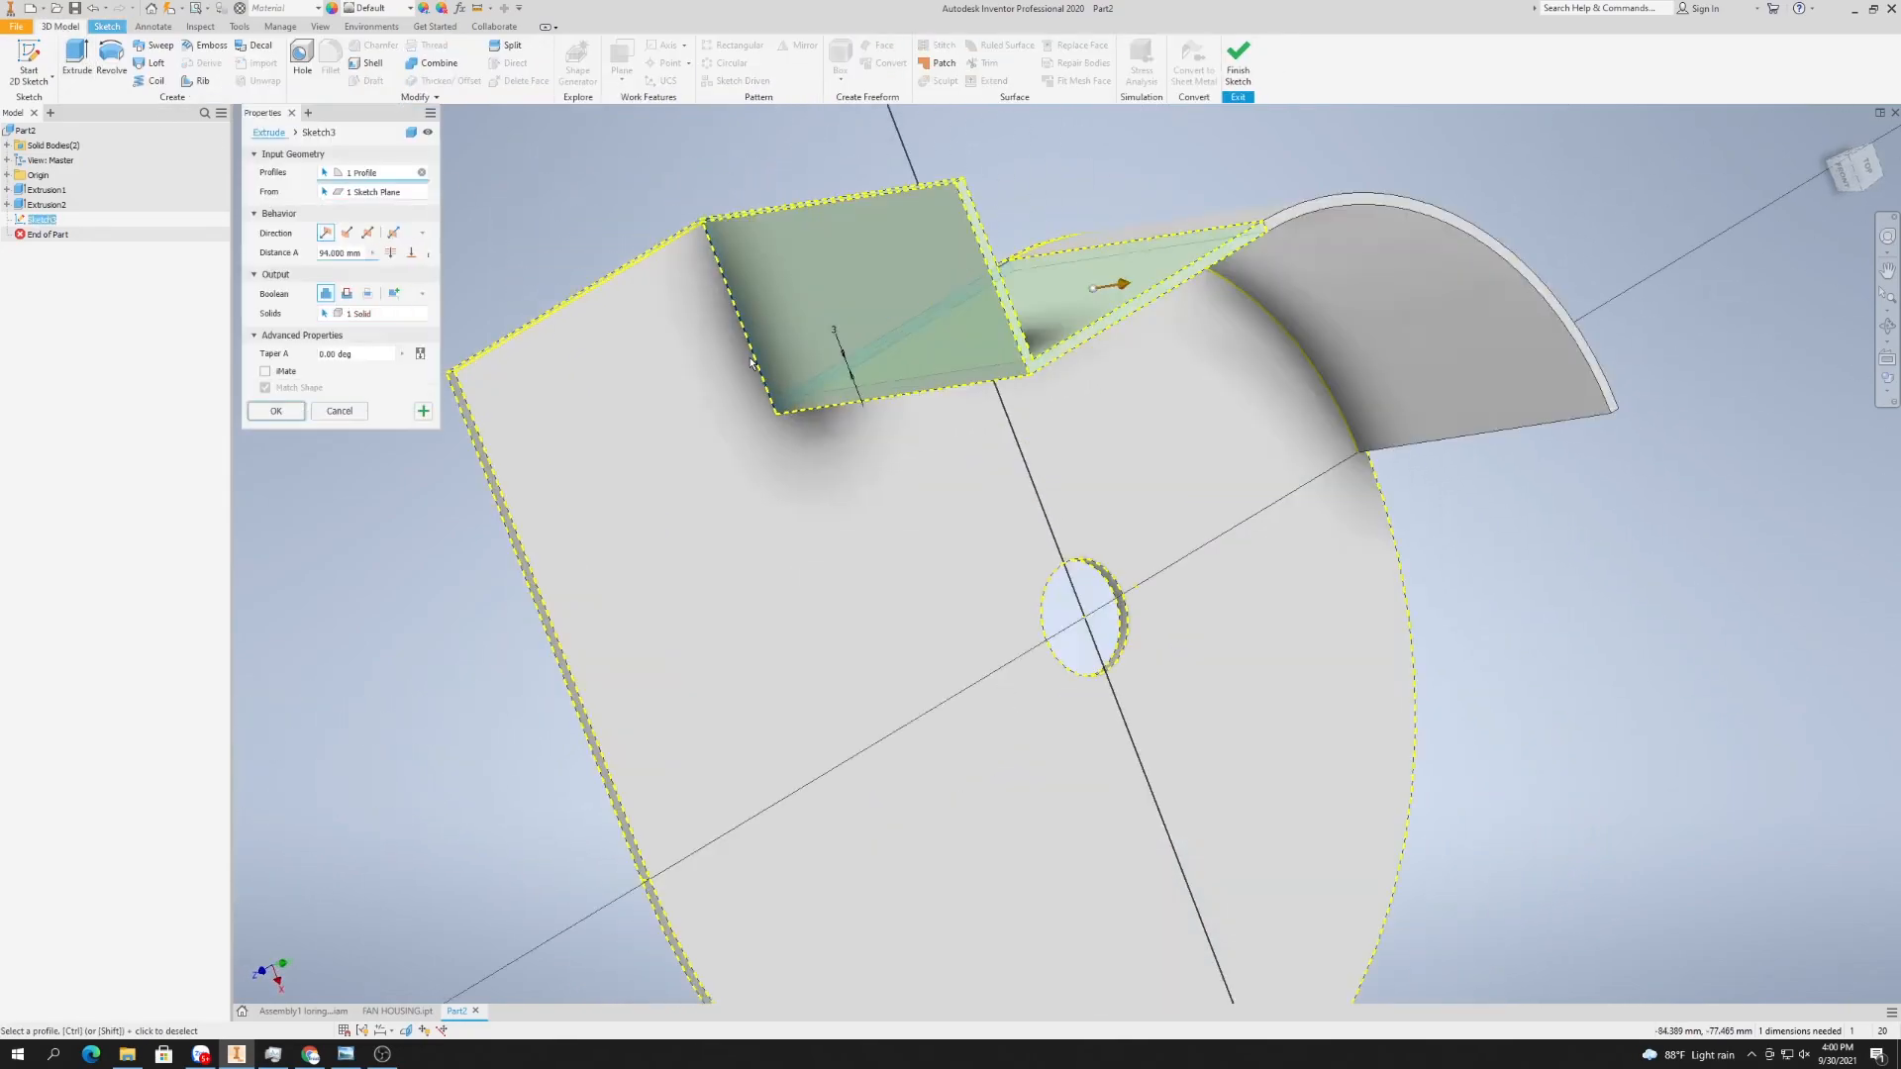
{"action": "scroll", "coordinate": [751, 363], "scroll_direction": "down", "scroll_amount": 3}
{"action": "left_click", "coordinate": [393, 293]}
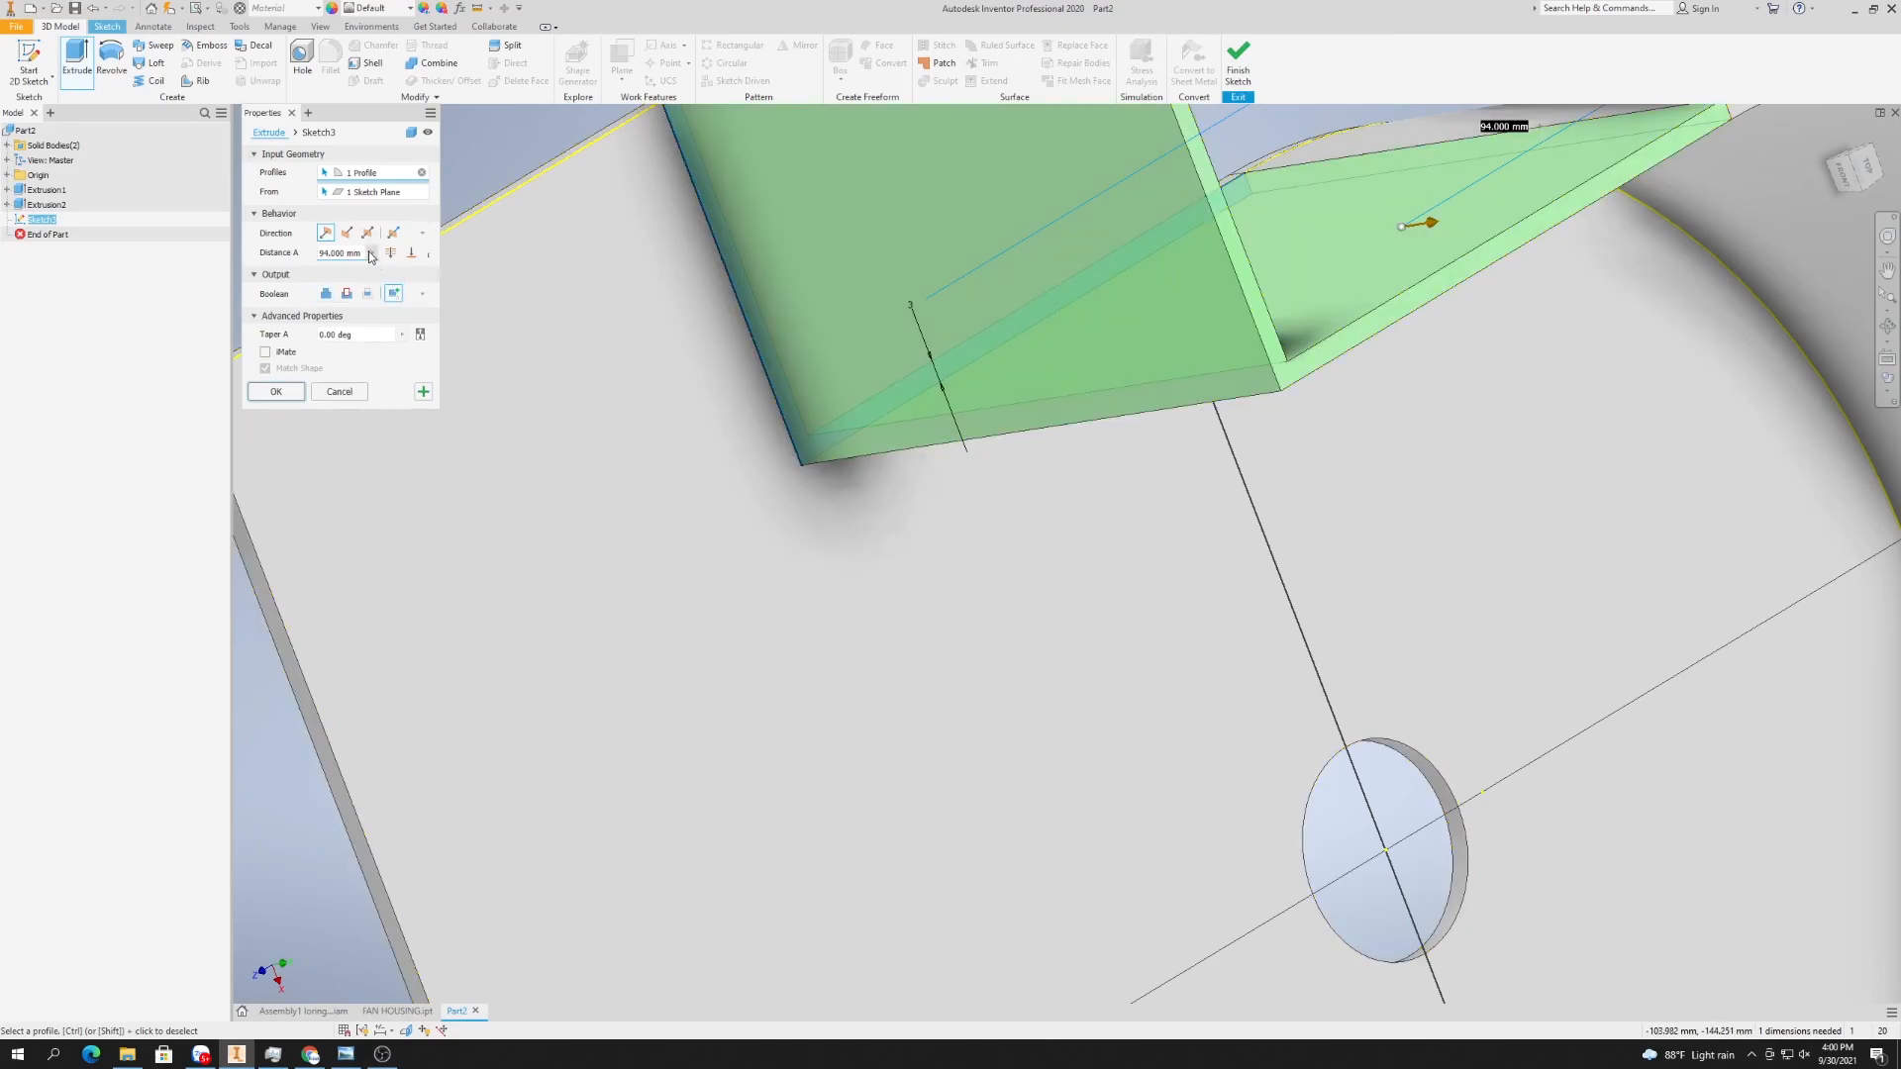
{"action": "left_click", "coordinate": [413, 254]}
{"action": "scroll", "coordinate": [907, 331], "scroll_direction": "up", "scroll_amount": 5}
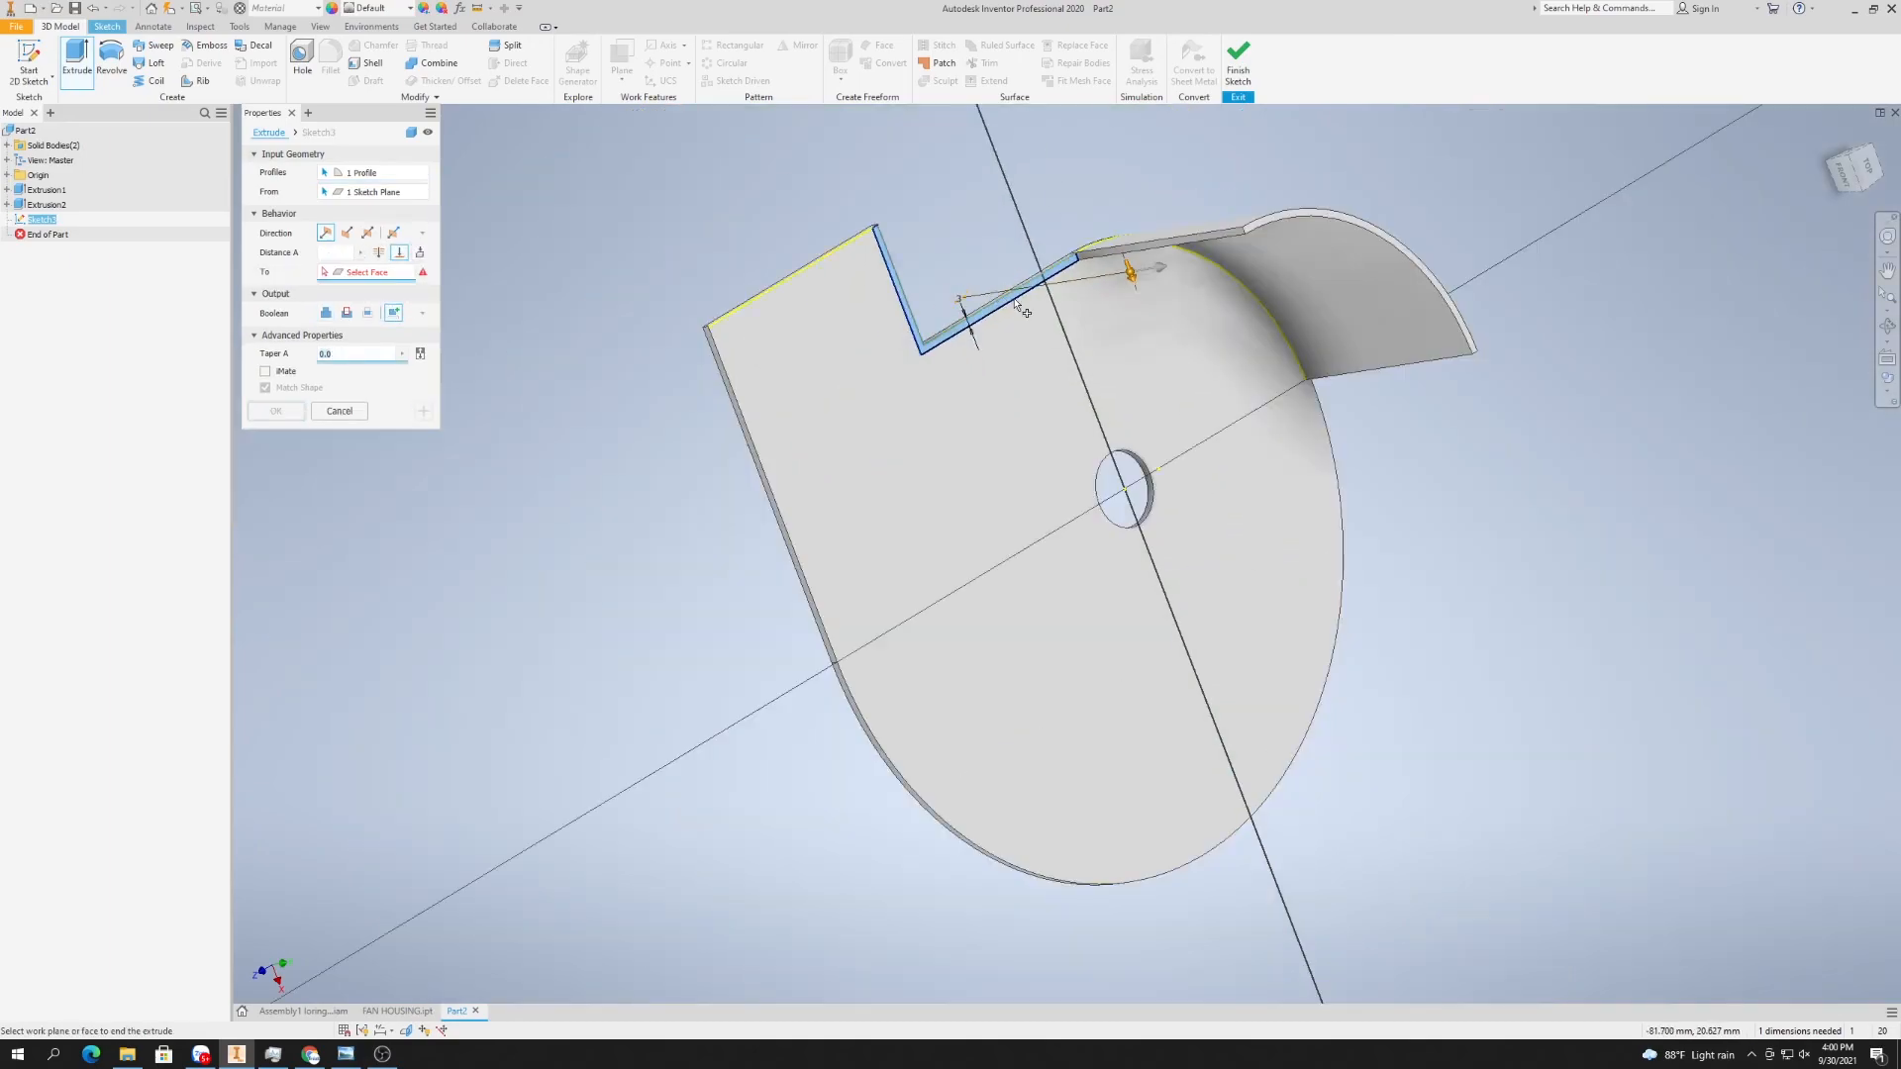
{"action": "left_click", "coordinate": [1281, 218]}
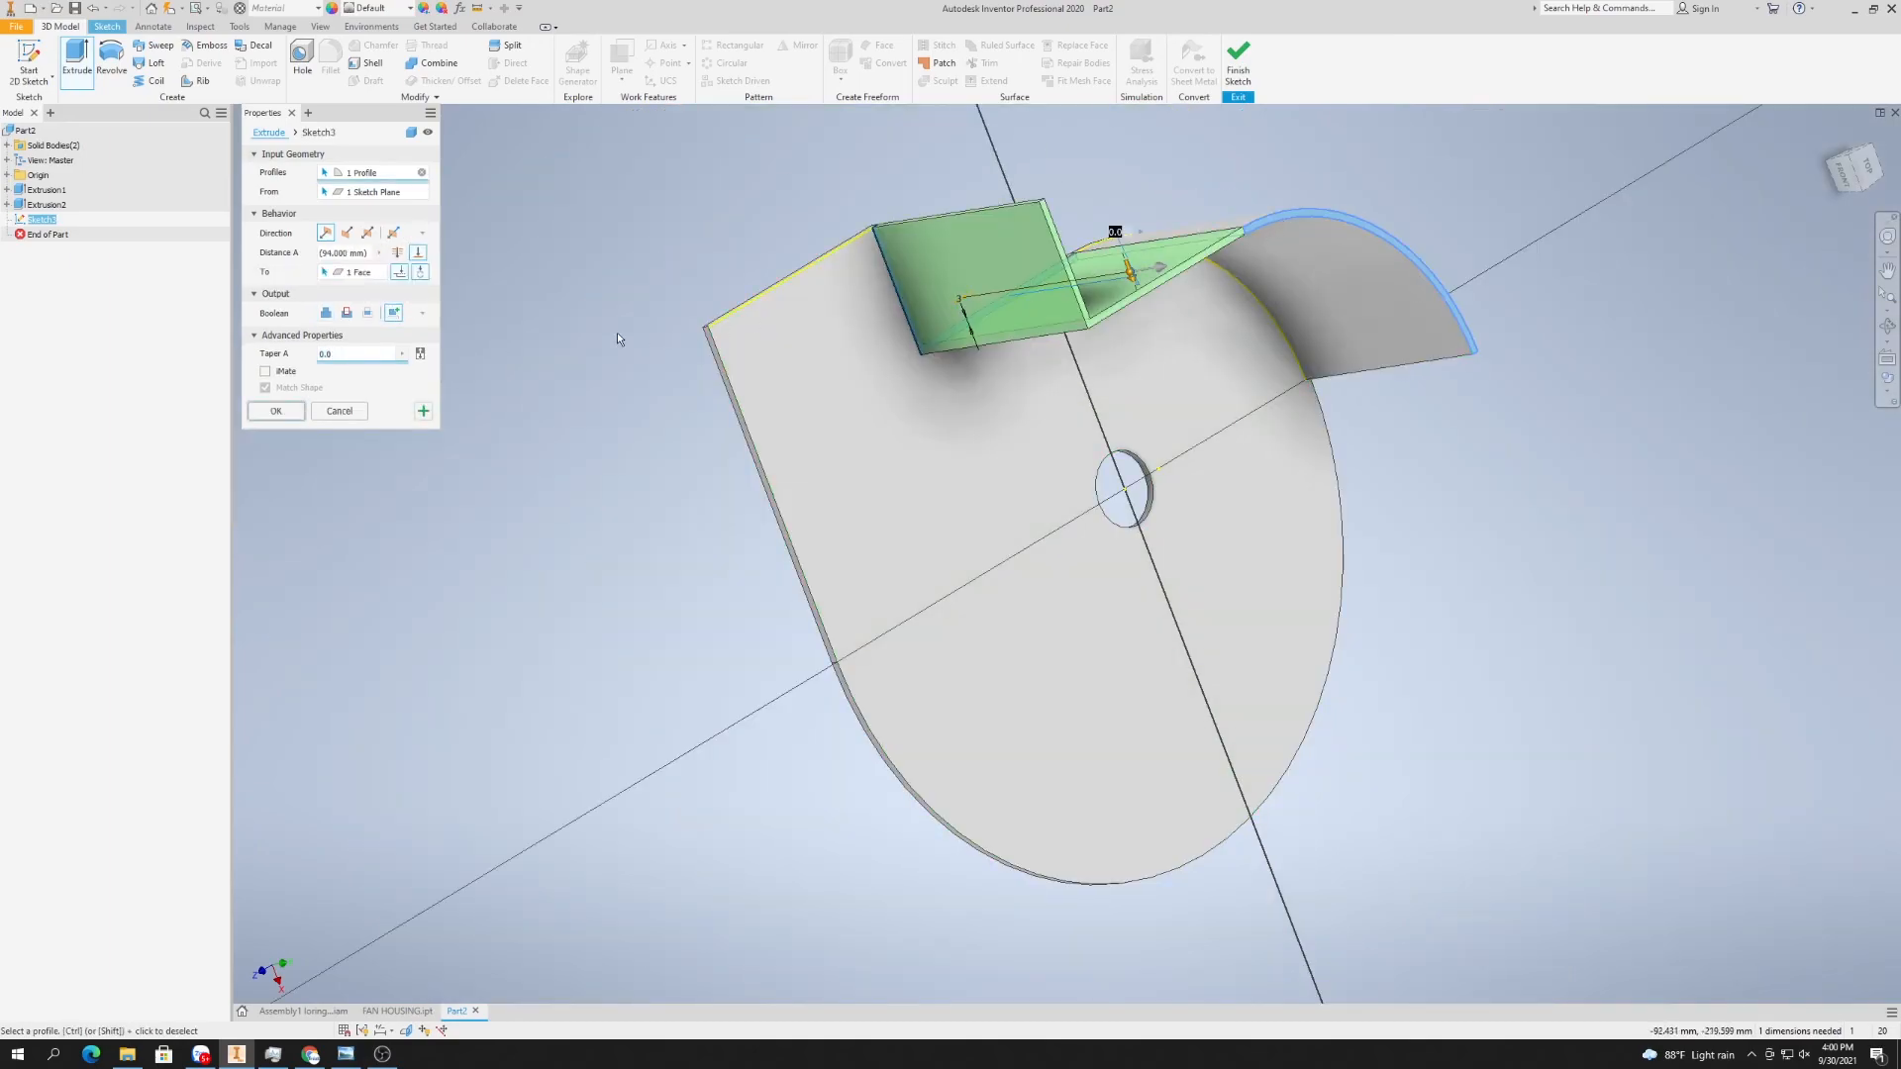
{"action": "left_click", "coordinate": [275, 411]}
- Start a sketch on the plate's face, project the large lower arc, and offset it inward
{"action": "key", "text": "s"}
{"action": "left_click", "coordinate": [1277, 604]}
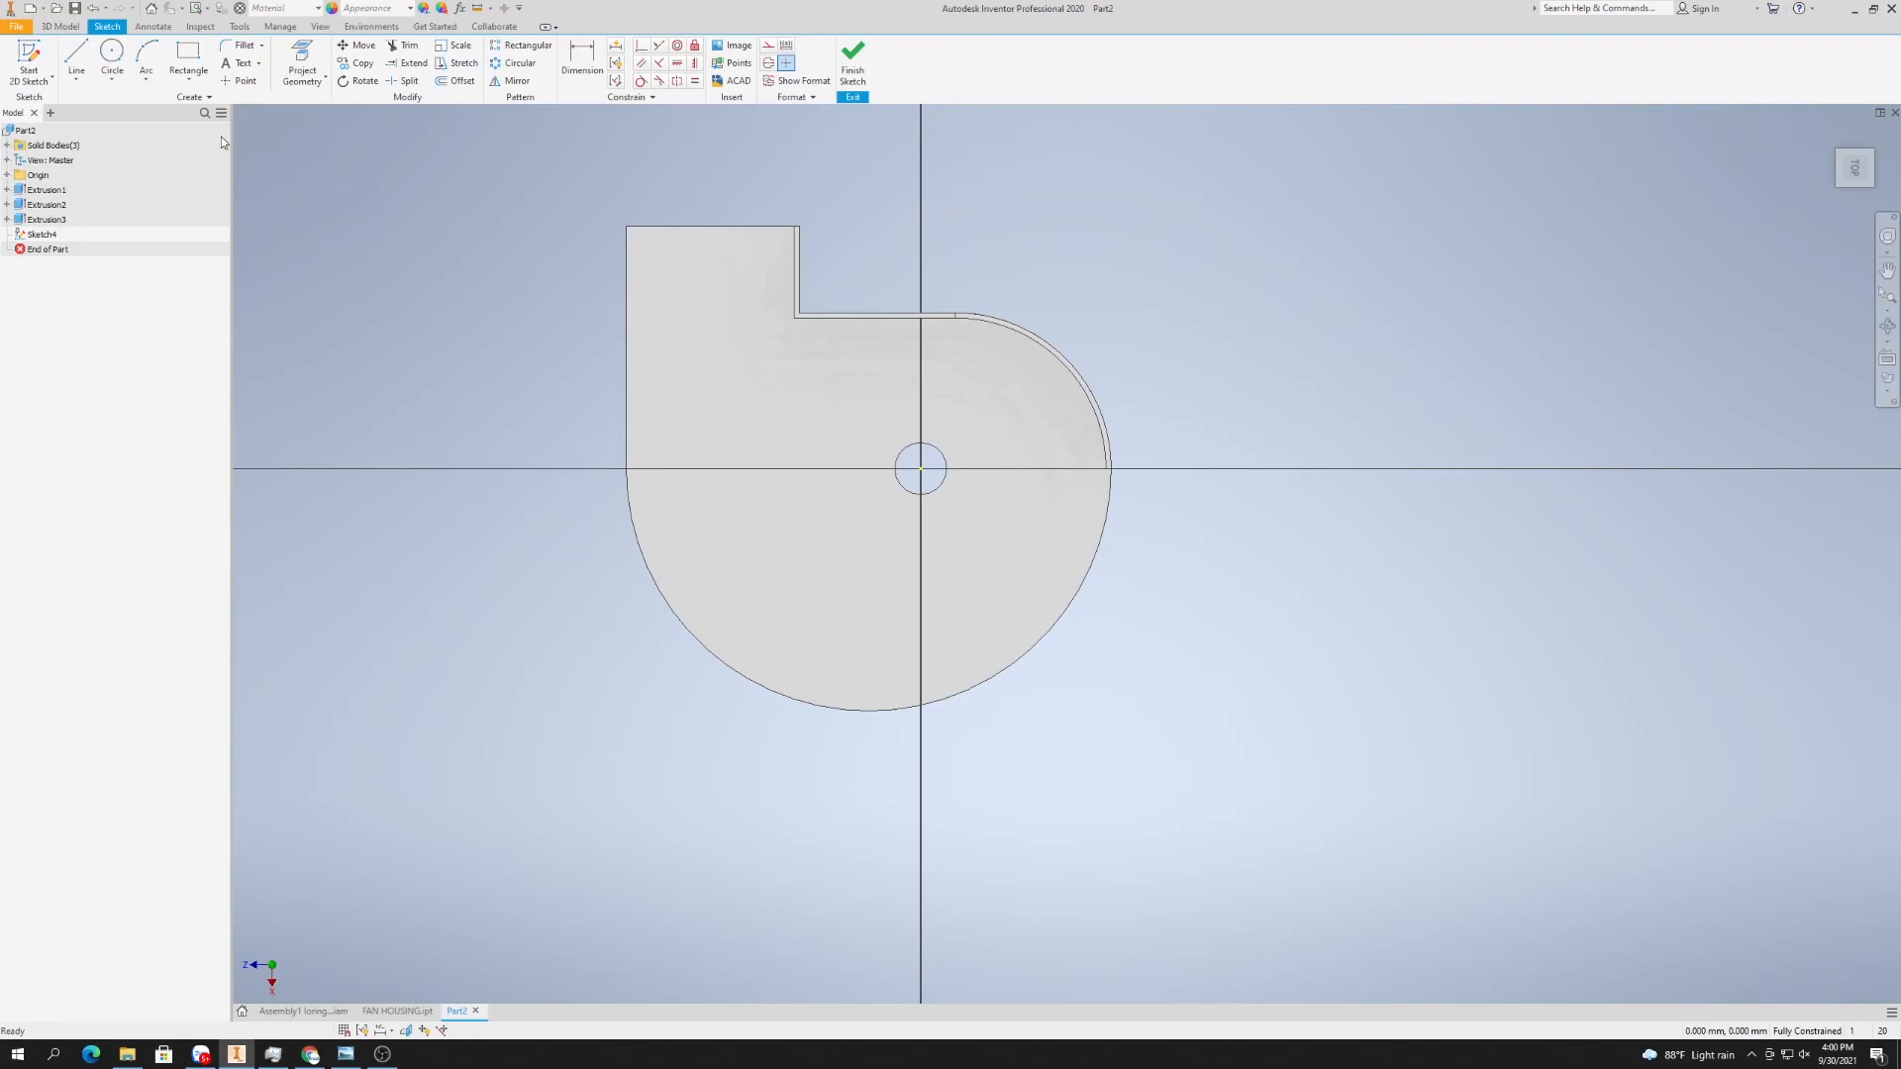
{"action": "left_click", "coordinate": [302, 61]}
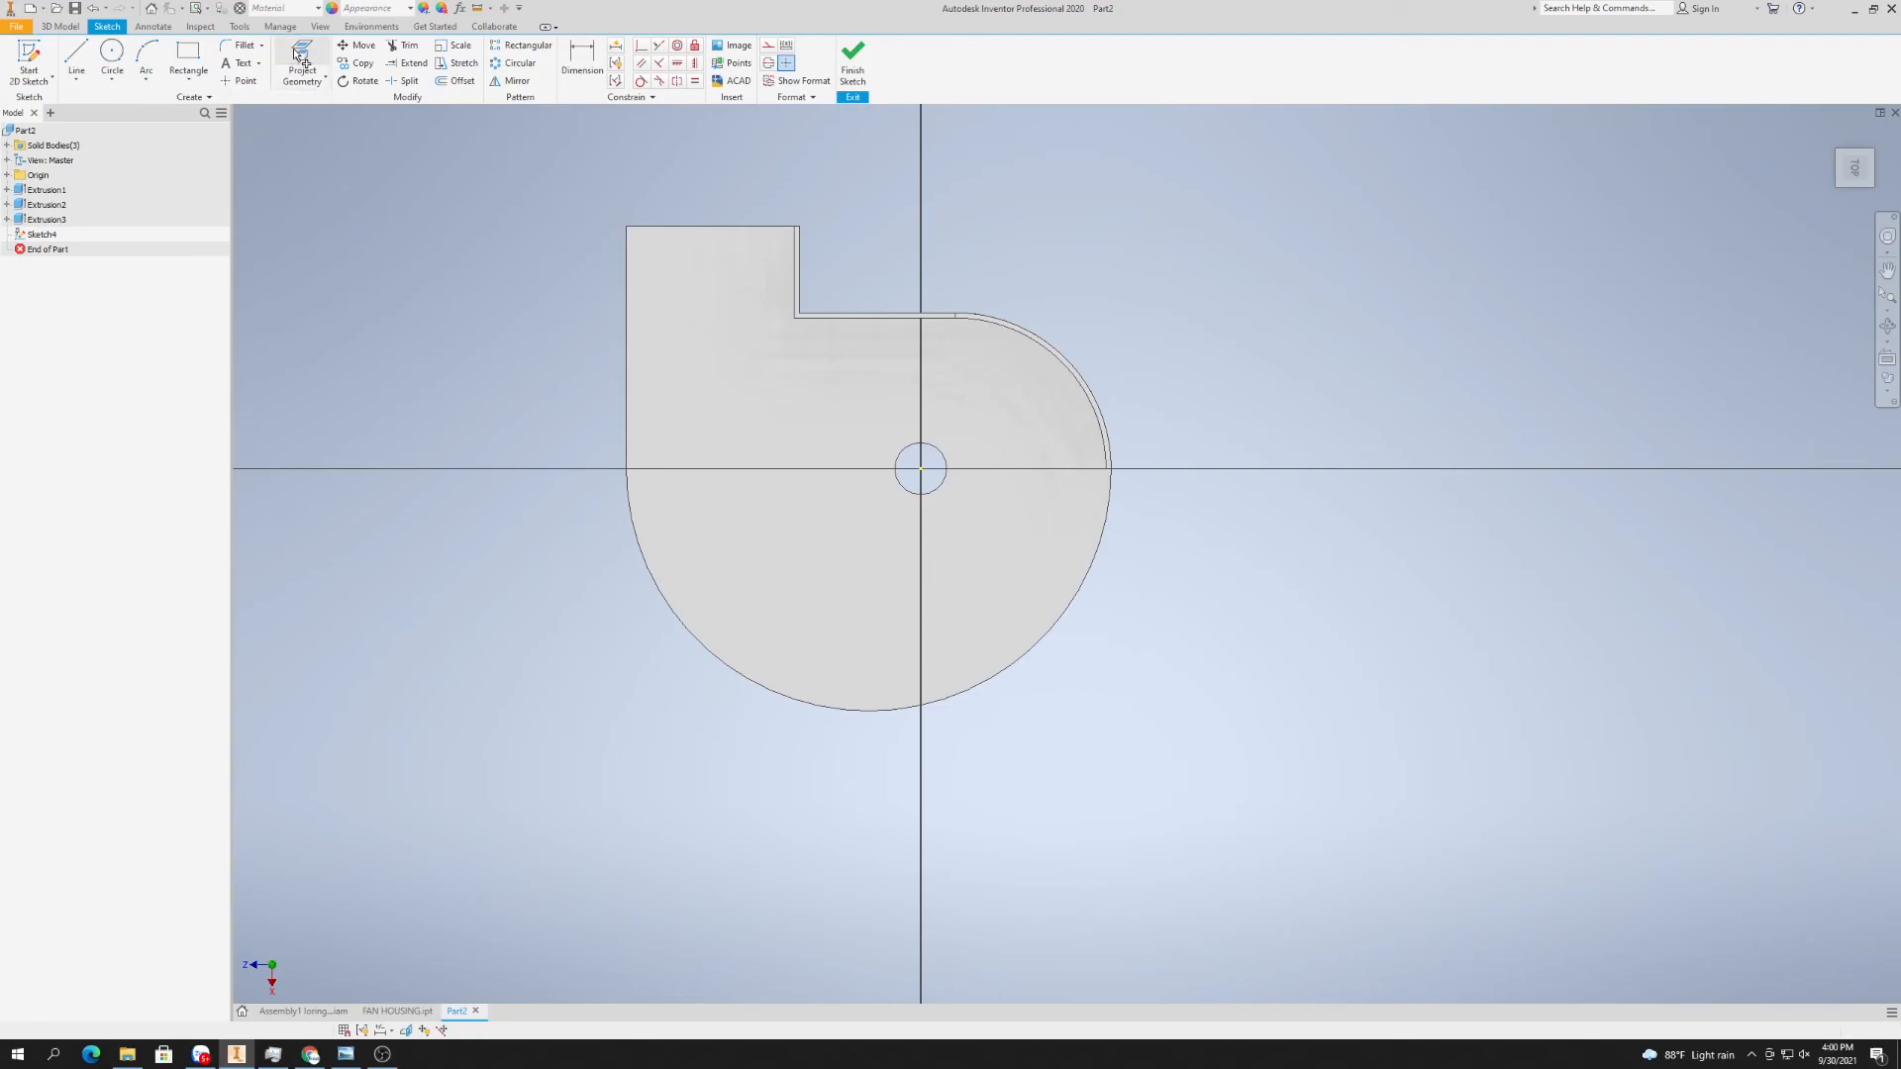
{"action": "left_click", "coordinate": [884, 708]}
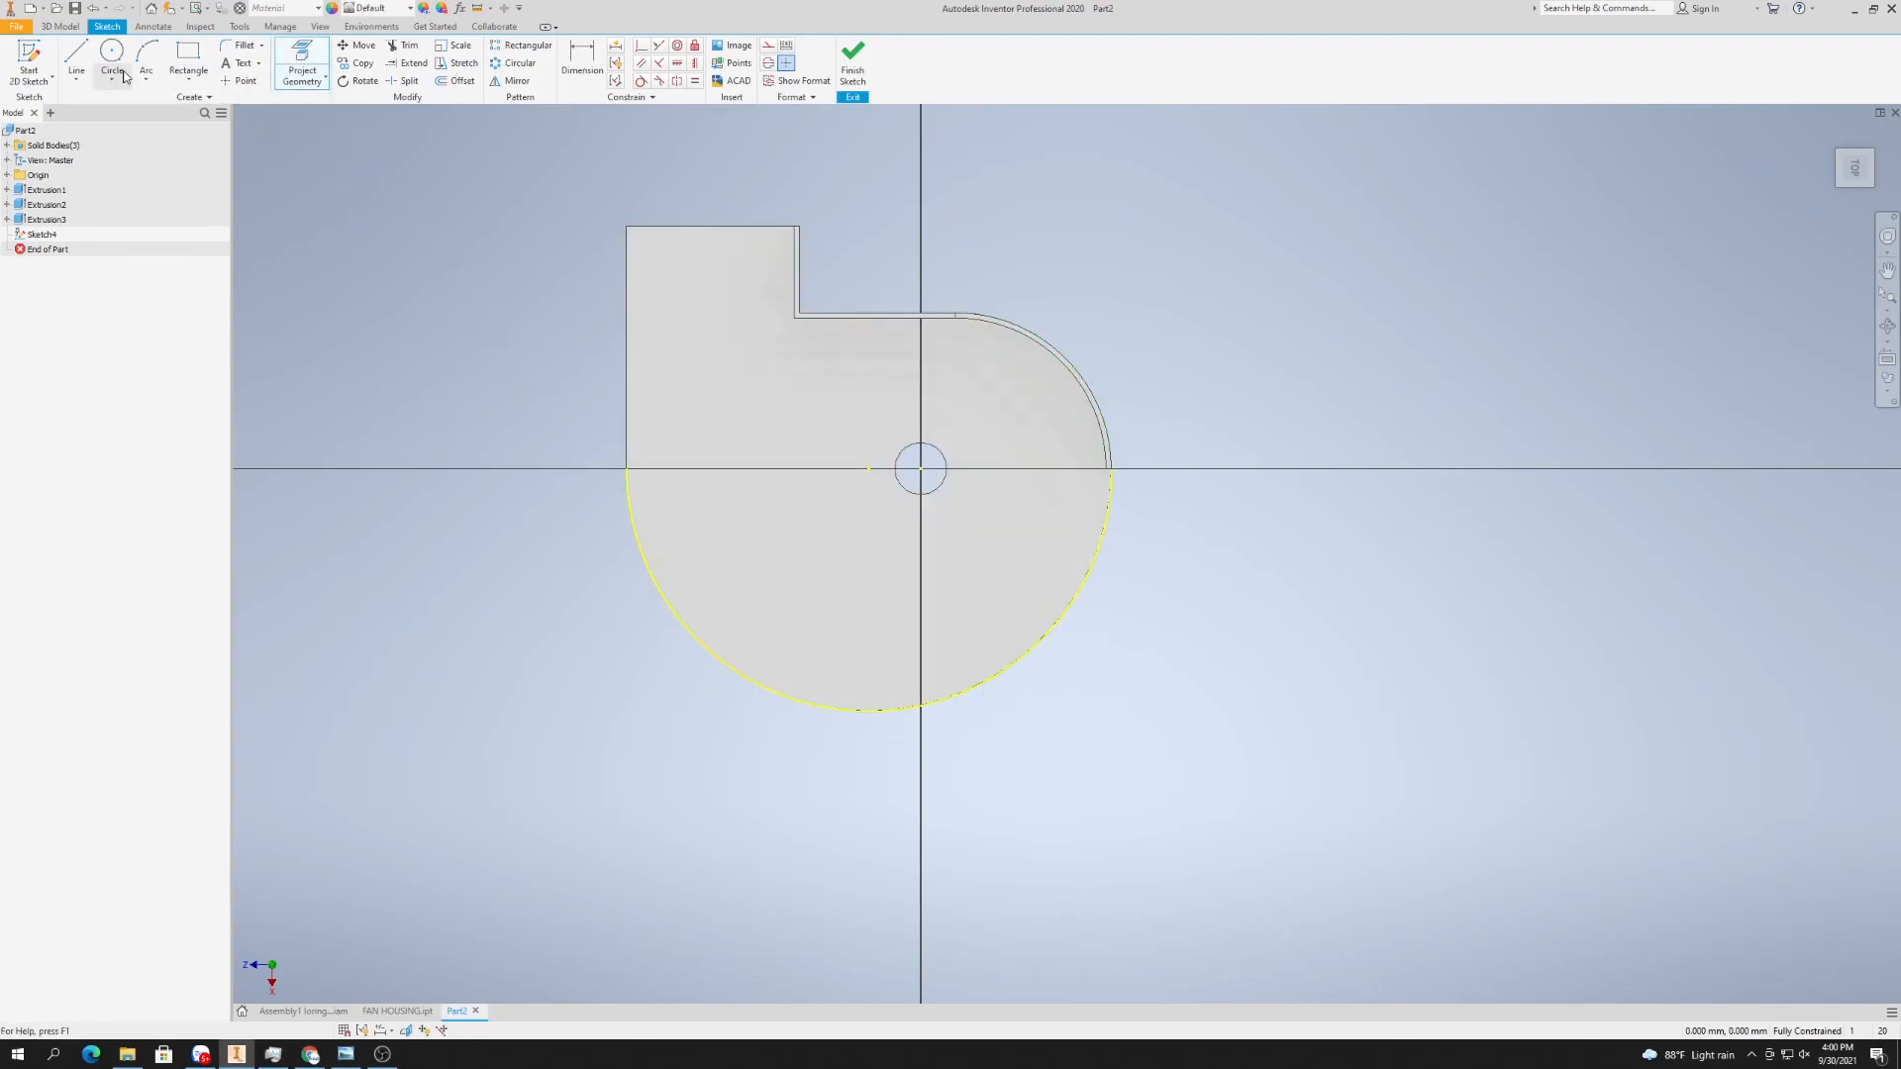
{"action": "left_click", "coordinate": [457, 80]}
{"action": "scroll", "coordinate": [821, 709], "scroll_direction": "down", "scroll_amount": 5}
{"action": "left_click", "coordinate": [835, 781]}
{"action": "left_click", "coordinate": [835, 759]}
- Dimension the gap between the large lower arc and its offset copy to 3 mm
{"action": "left_click", "coordinate": [581, 65]}
{"action": "left_click", "coordinate": [584, 670]}
{"action": "left_click", "coordinate": [584, 694]}
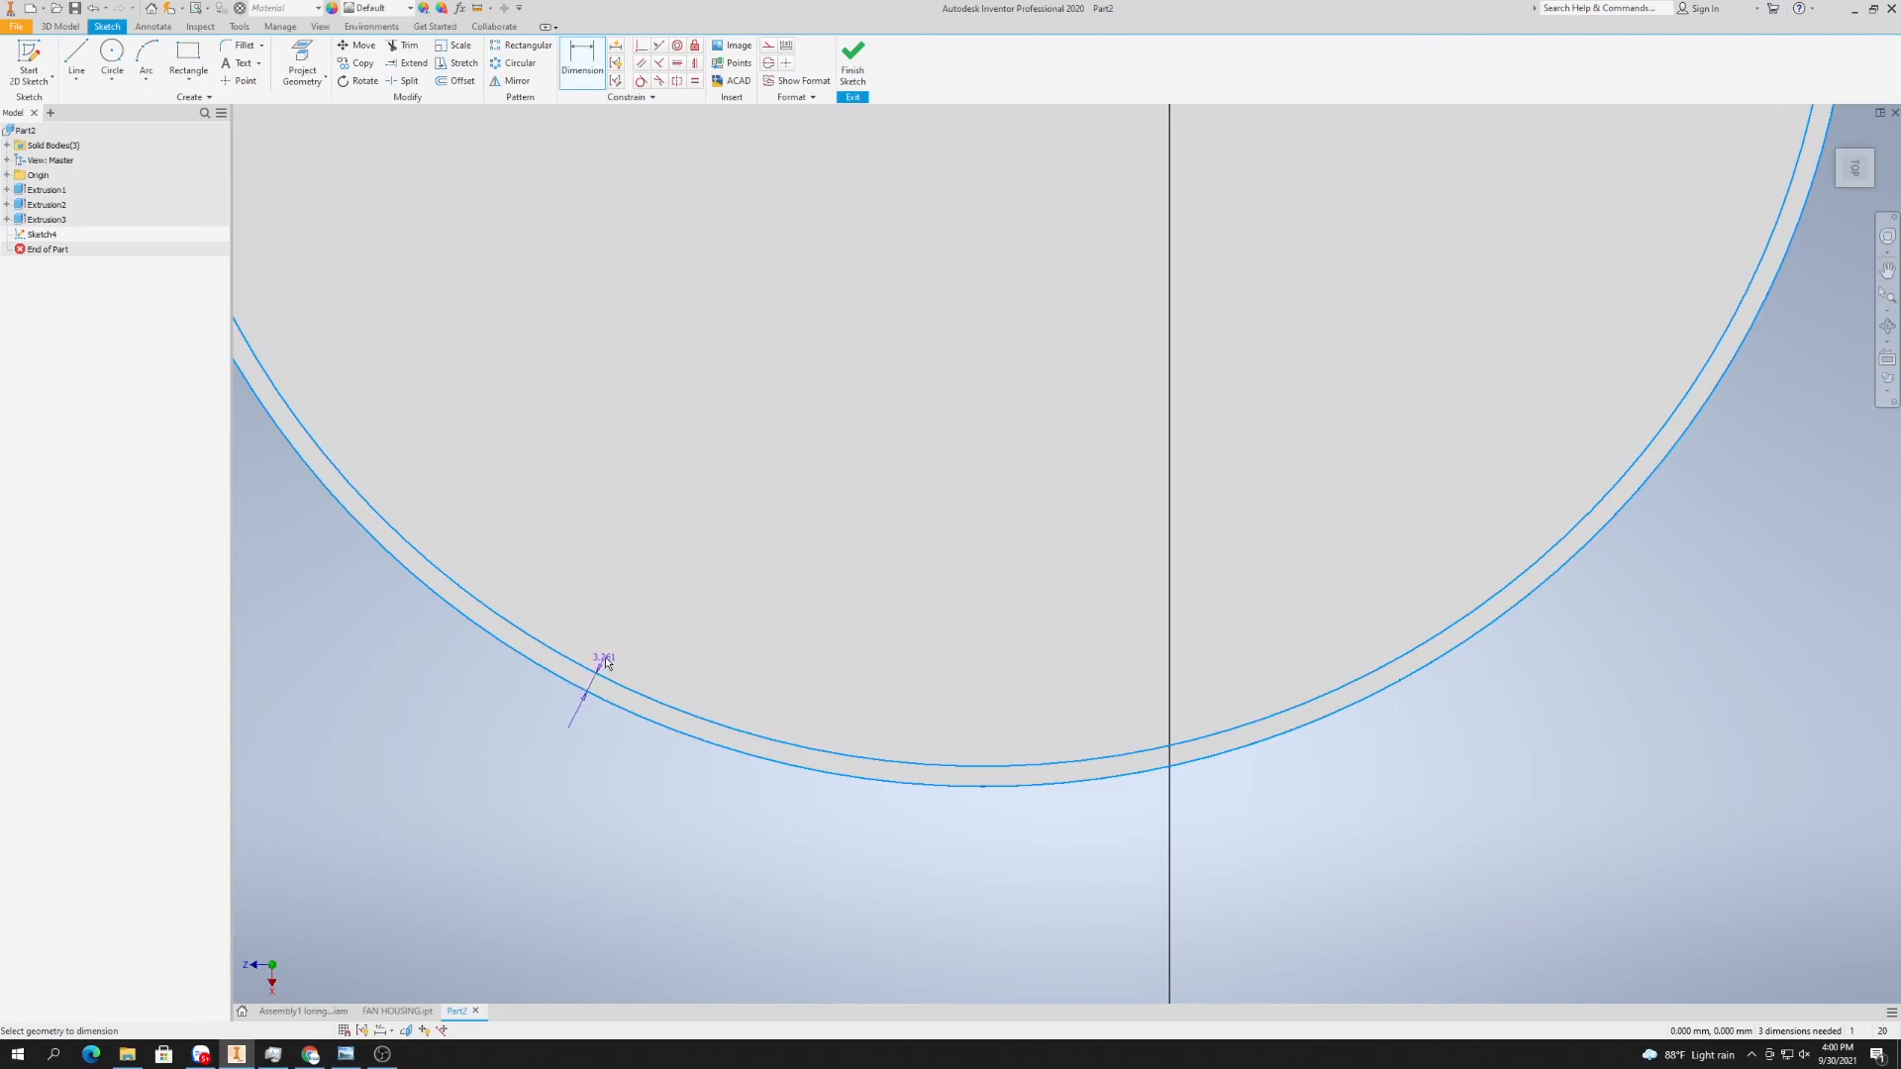
{"action": "left_click", "coordinate": [604, 656]}
{"action": "type", "text": "3"}
{"action": "key", "text": "Return"}
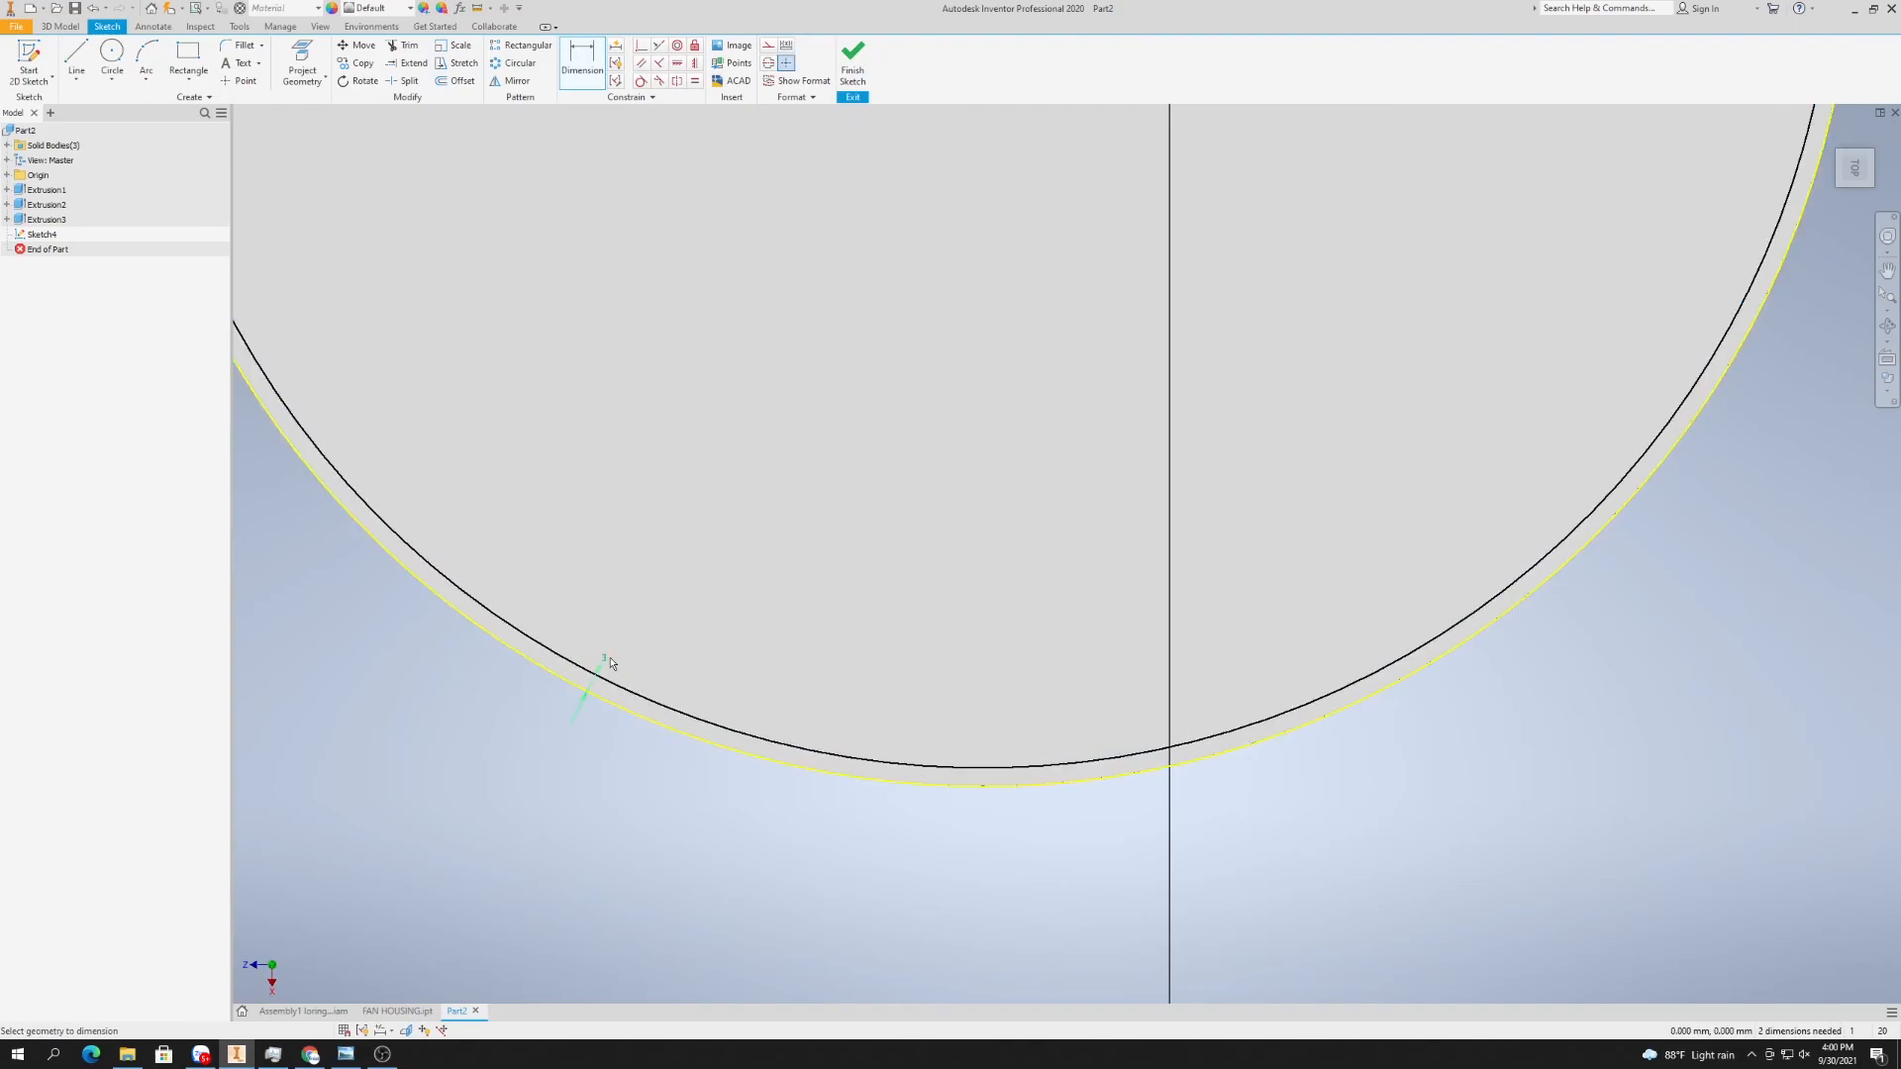
- Close the large lower curved strip with short lines joining the arc and its offset copy at both ends
{"action": "scroll", "coordinate": [611, 663], "scroll_direction": "up", "scroll_amount": 3}
{"action": "key", "text": "l"}
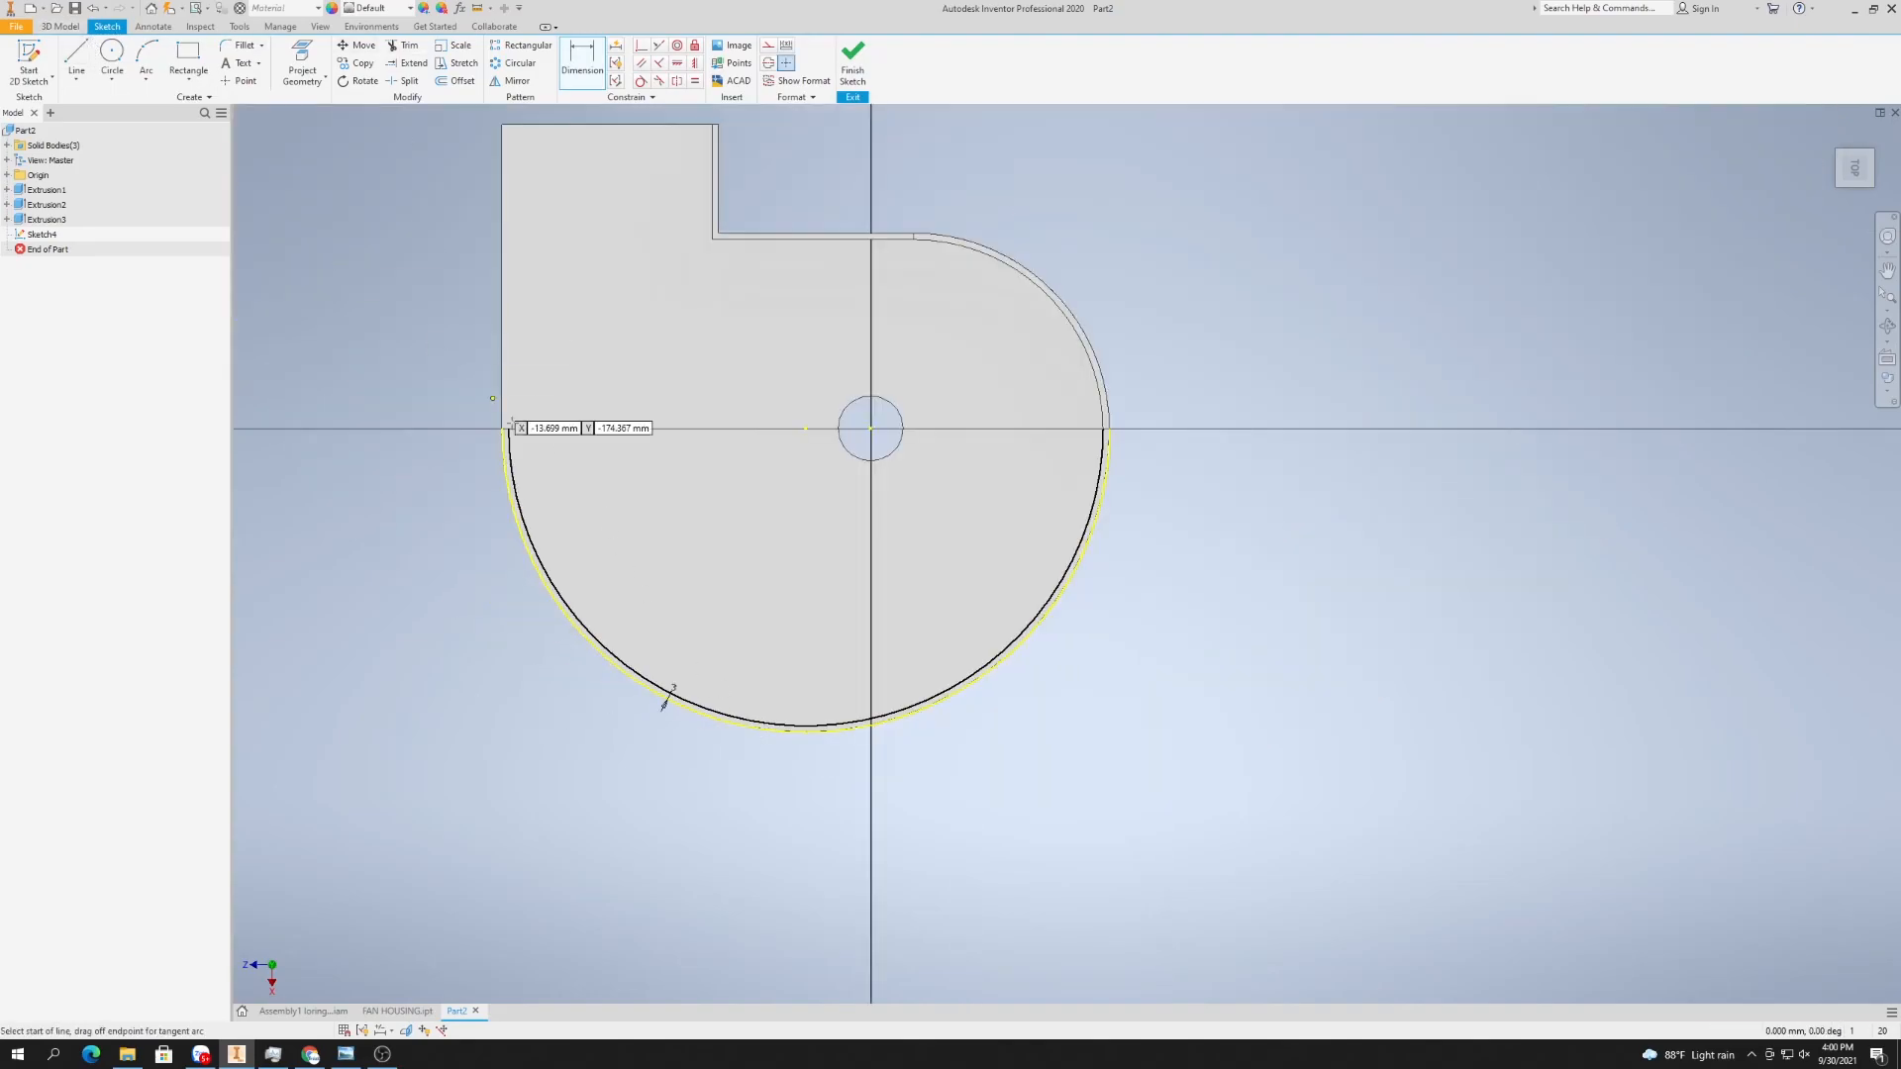
{"action": "left_click", "coordinate": [507, 428]}
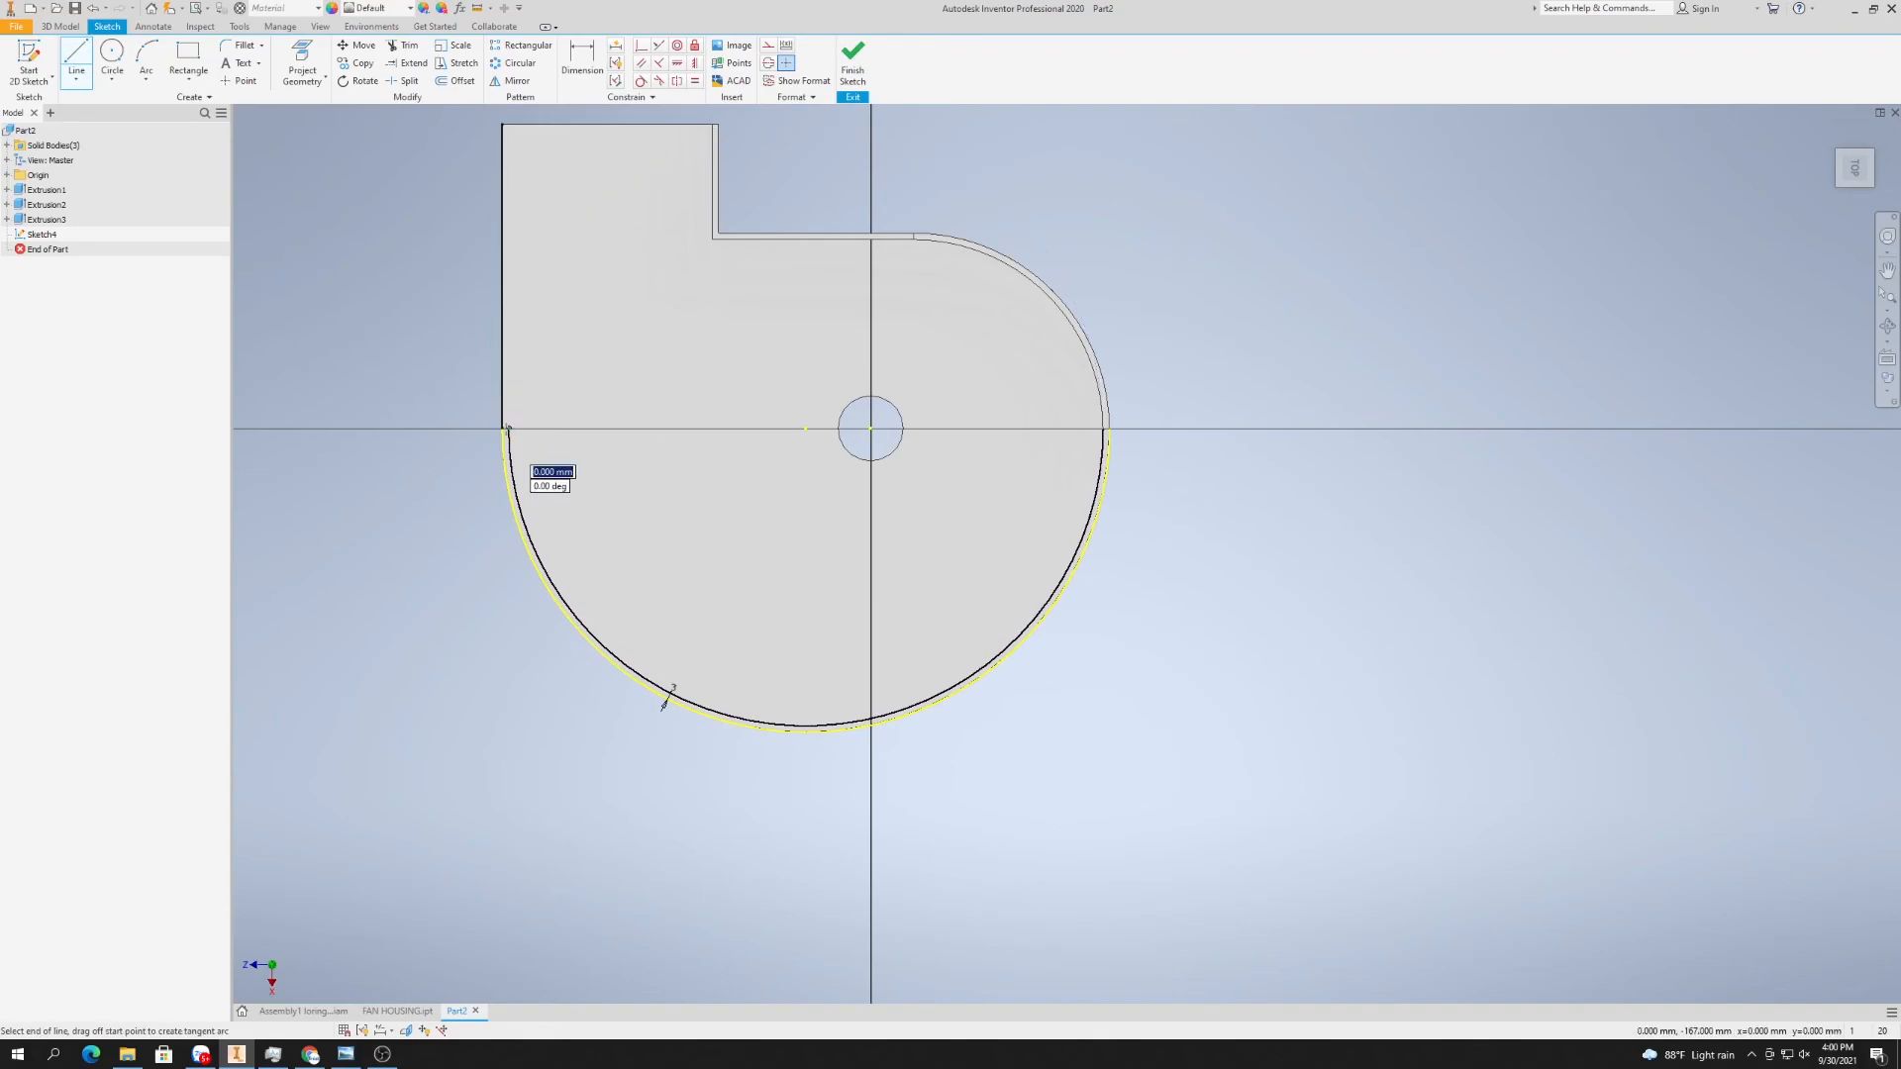
{"action": "right_click", "coordinate": [1129, 500]}
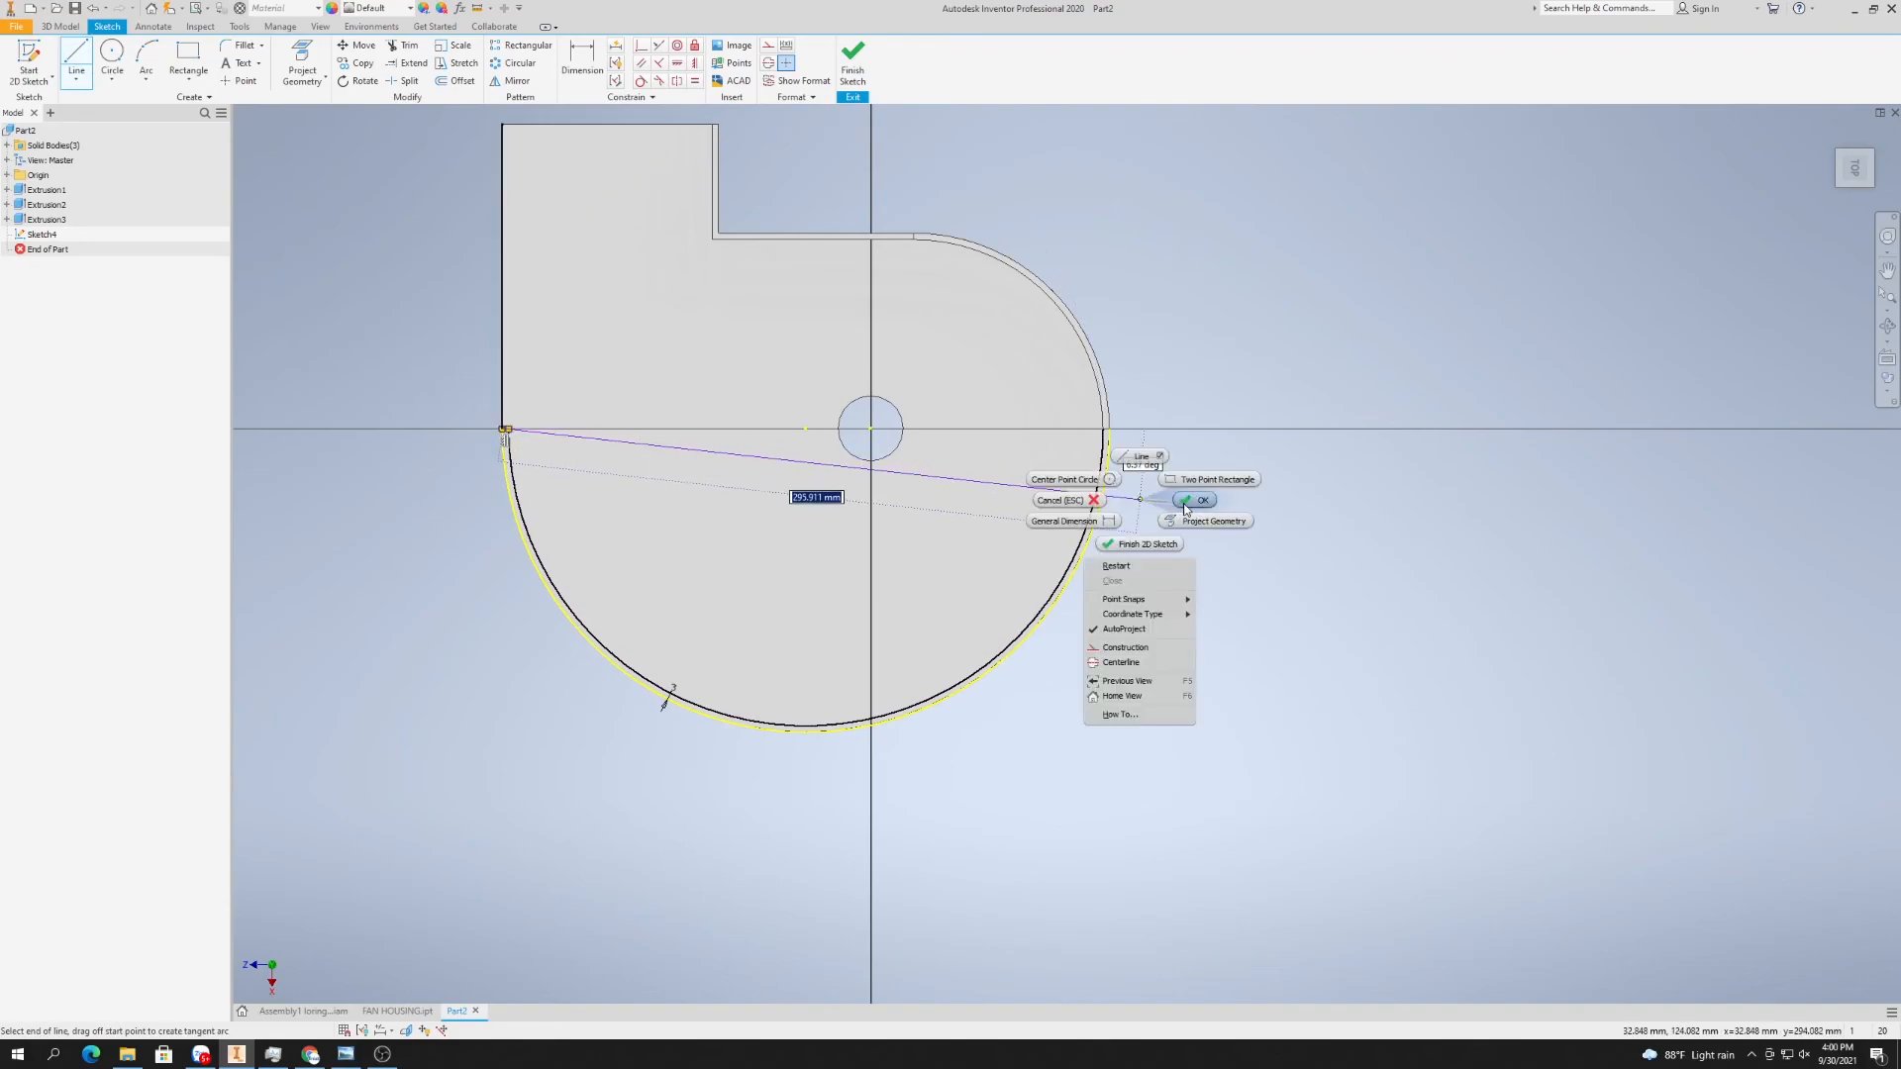
{"action": "left_click", "coordinate": [1114, 465]}
{"action": "scroll", "coordinate": [1107, 431], "scroll_direction": "down", "scroll_amount": 4}
{"action": "key", "text": "l"}
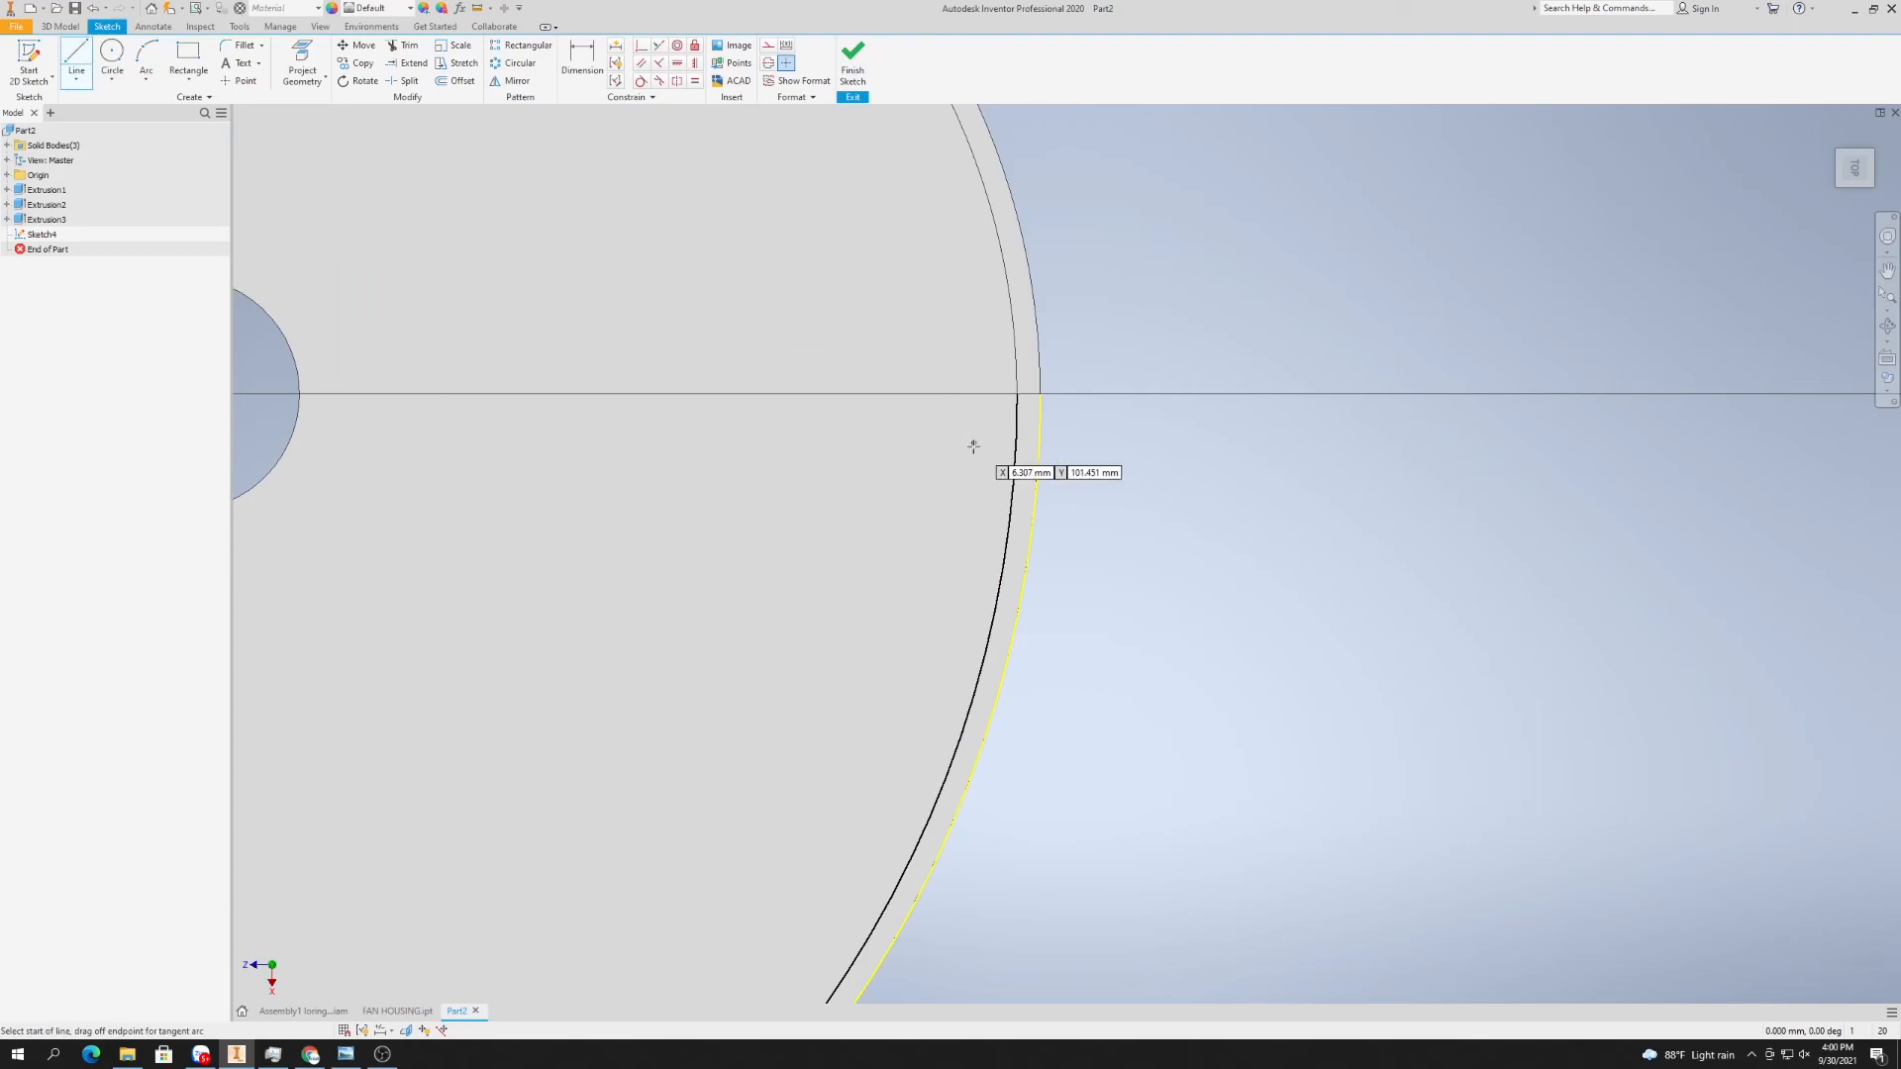
{"action": "left_click", "coordinate": [1040, 394]}
{"action": "right_click", "coordinate": [1139, 457]}
{"action": "left_click", "coordinate": [1197, 451]}
{"action": "scroll", "coordinate": [1161, 526], "scroll_direction": "up", "scroll_amount": 5}
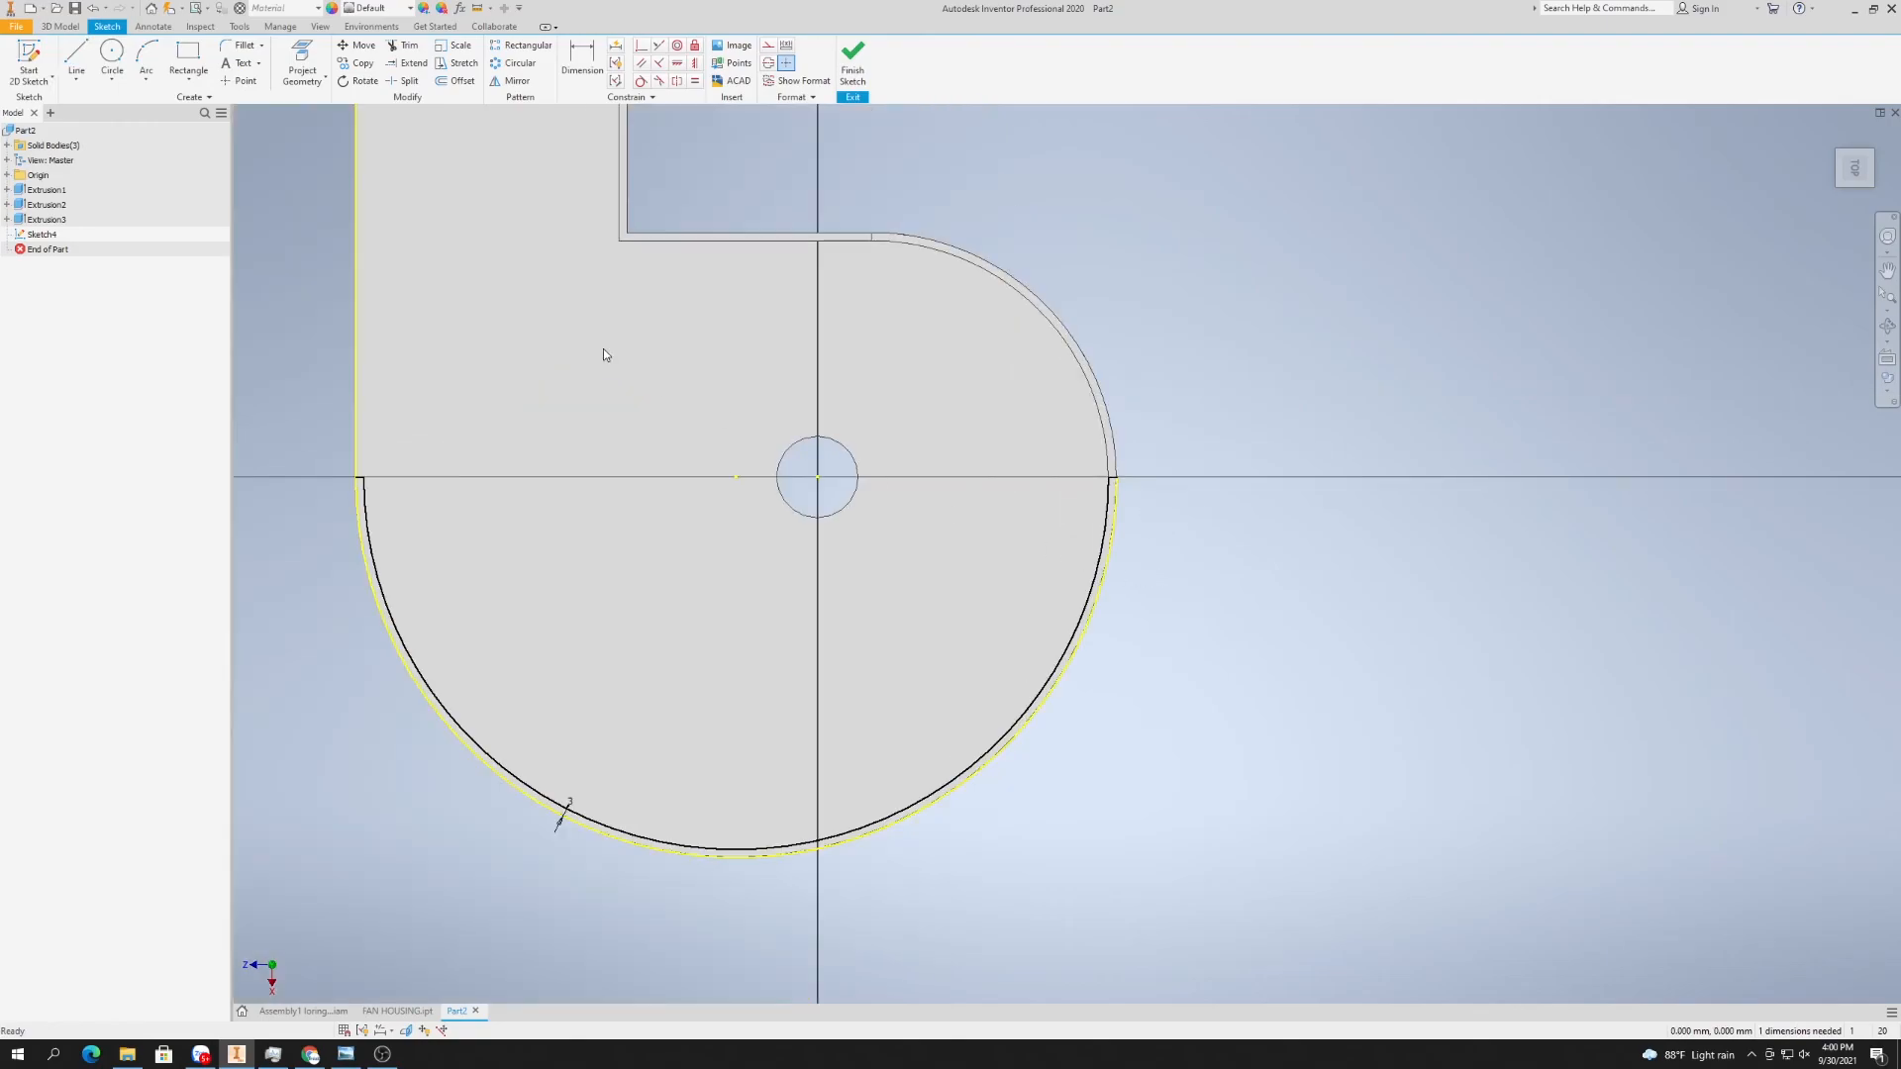
- Extrude the large lower curved strip as a new solid up to the end face of the existing curved wall
{"action": "left_click", "coordinate": [61, 27]}
{"action": "left_click", "coordinate": [76, 56]}
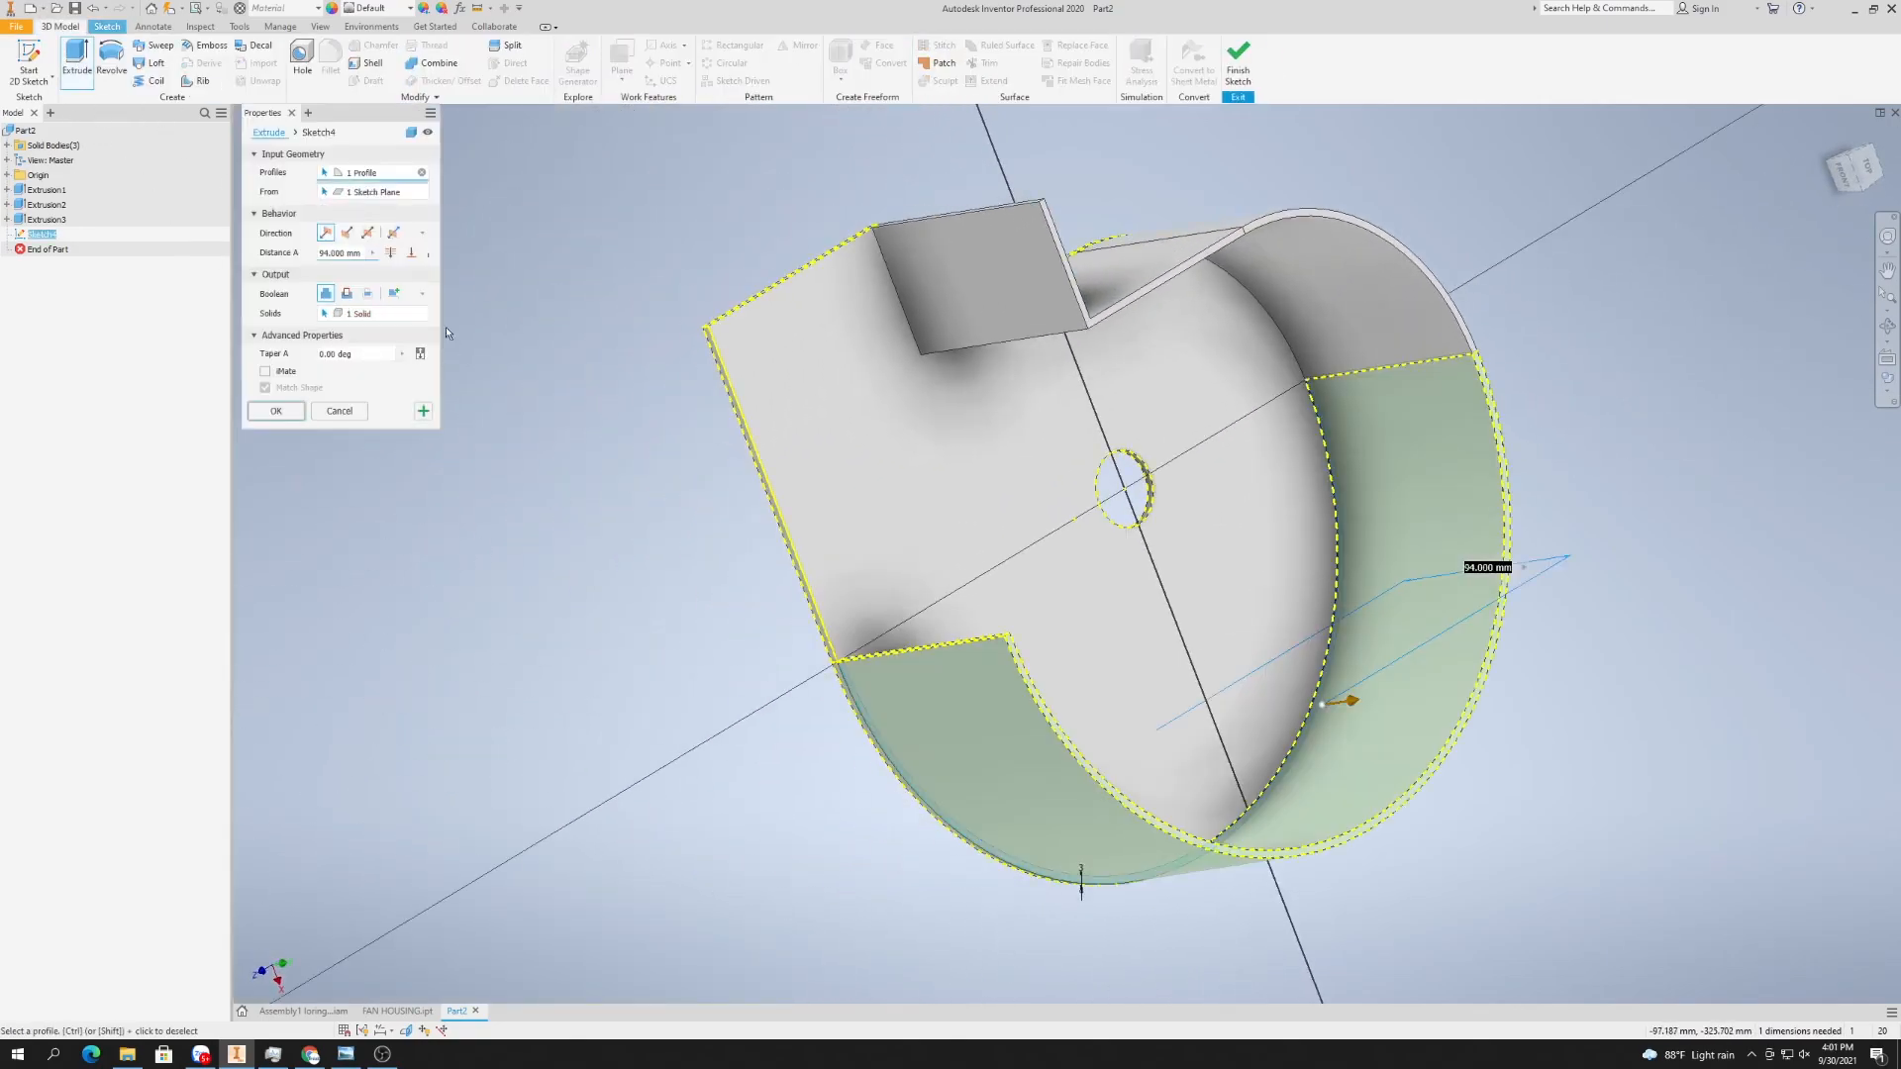
{"action": "left_click", "coordinate": [411, 255]}
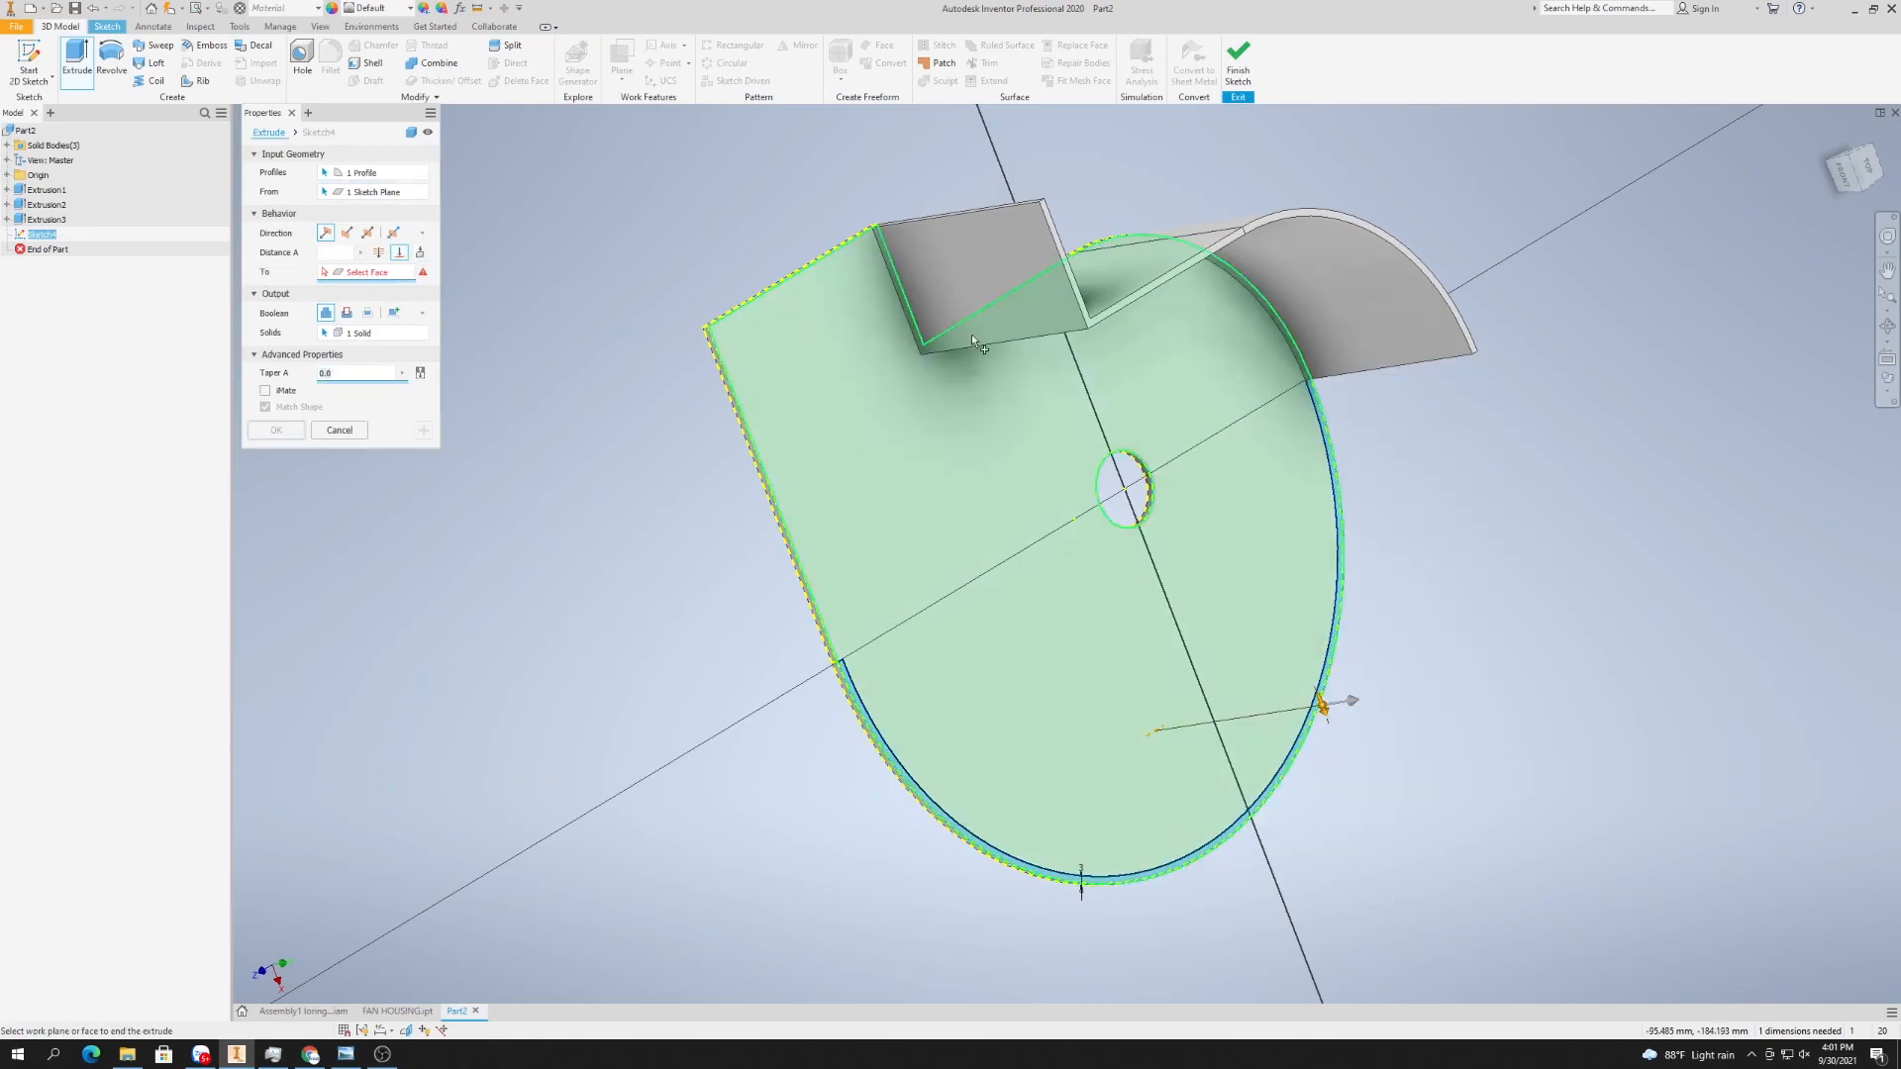
{"action": "left_click", "coordinate": [1398, 244]}
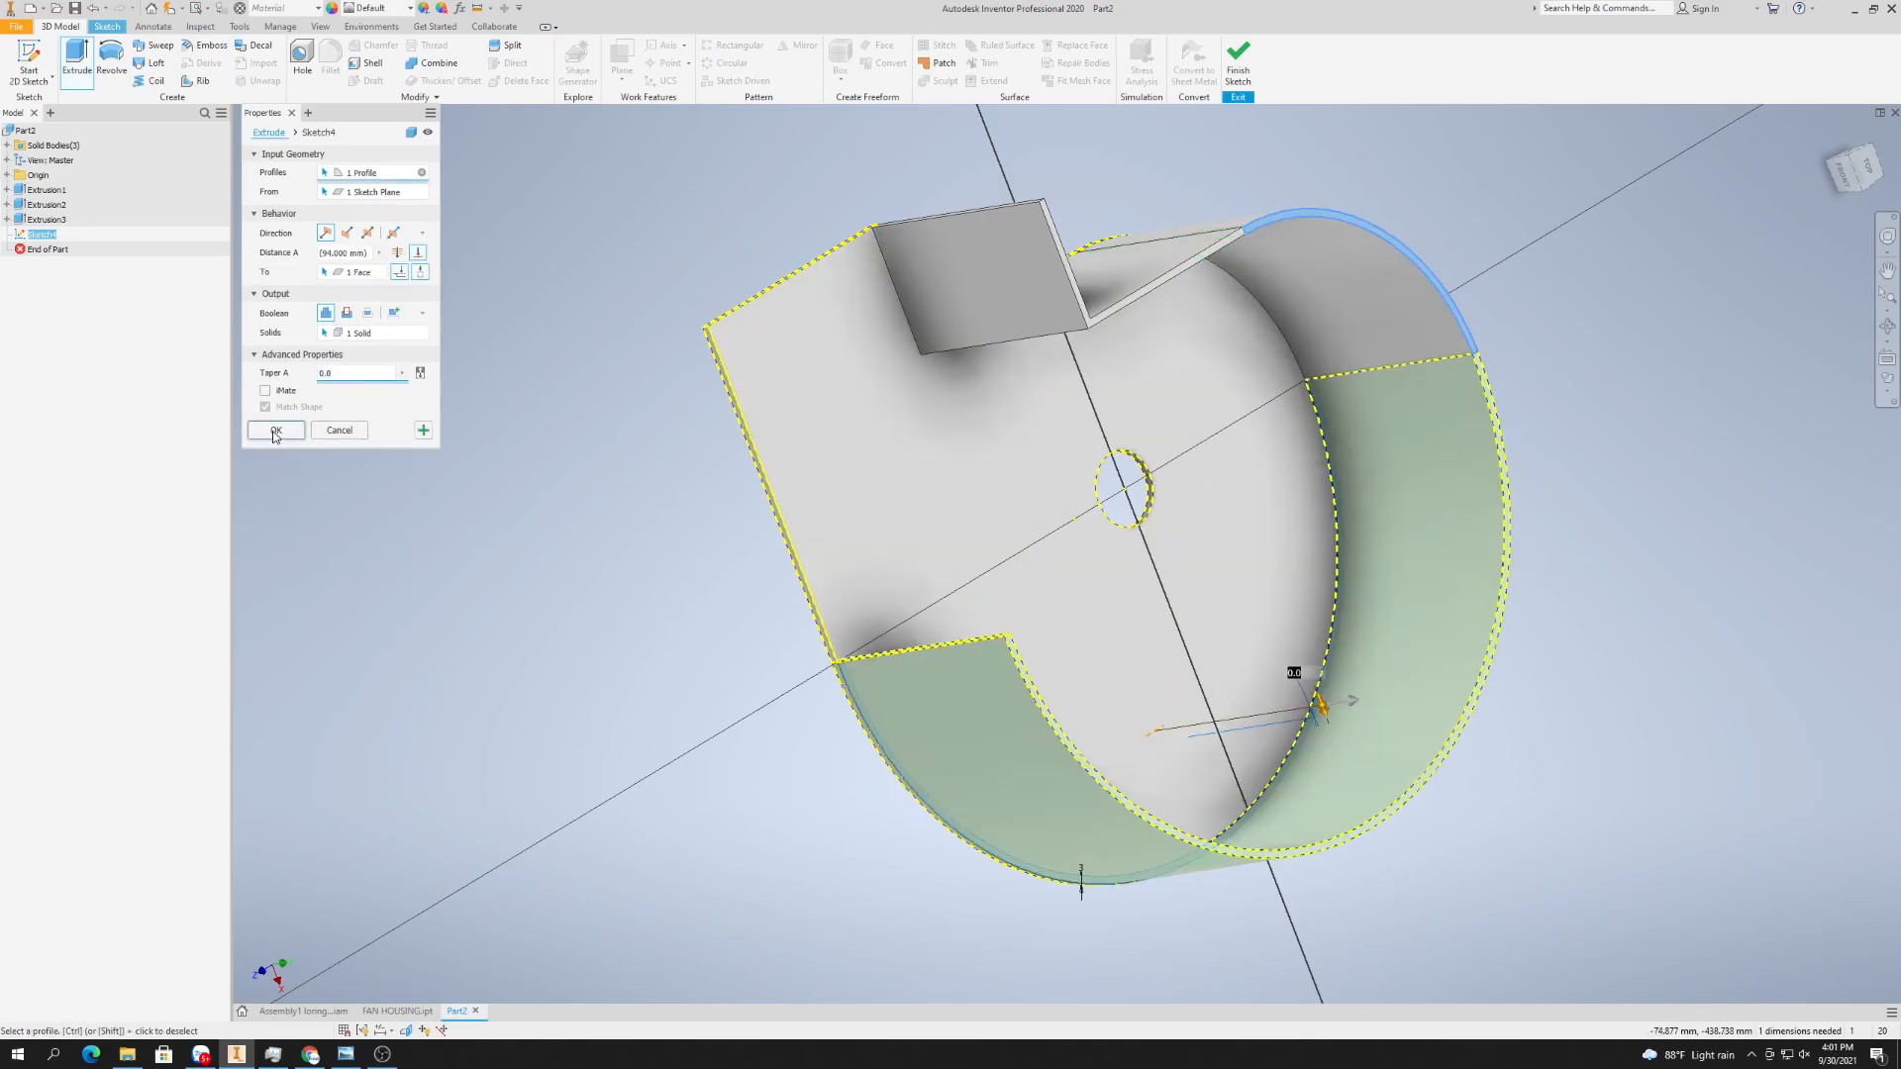
{"action": "left_click", "coordinate": [396, 314]}
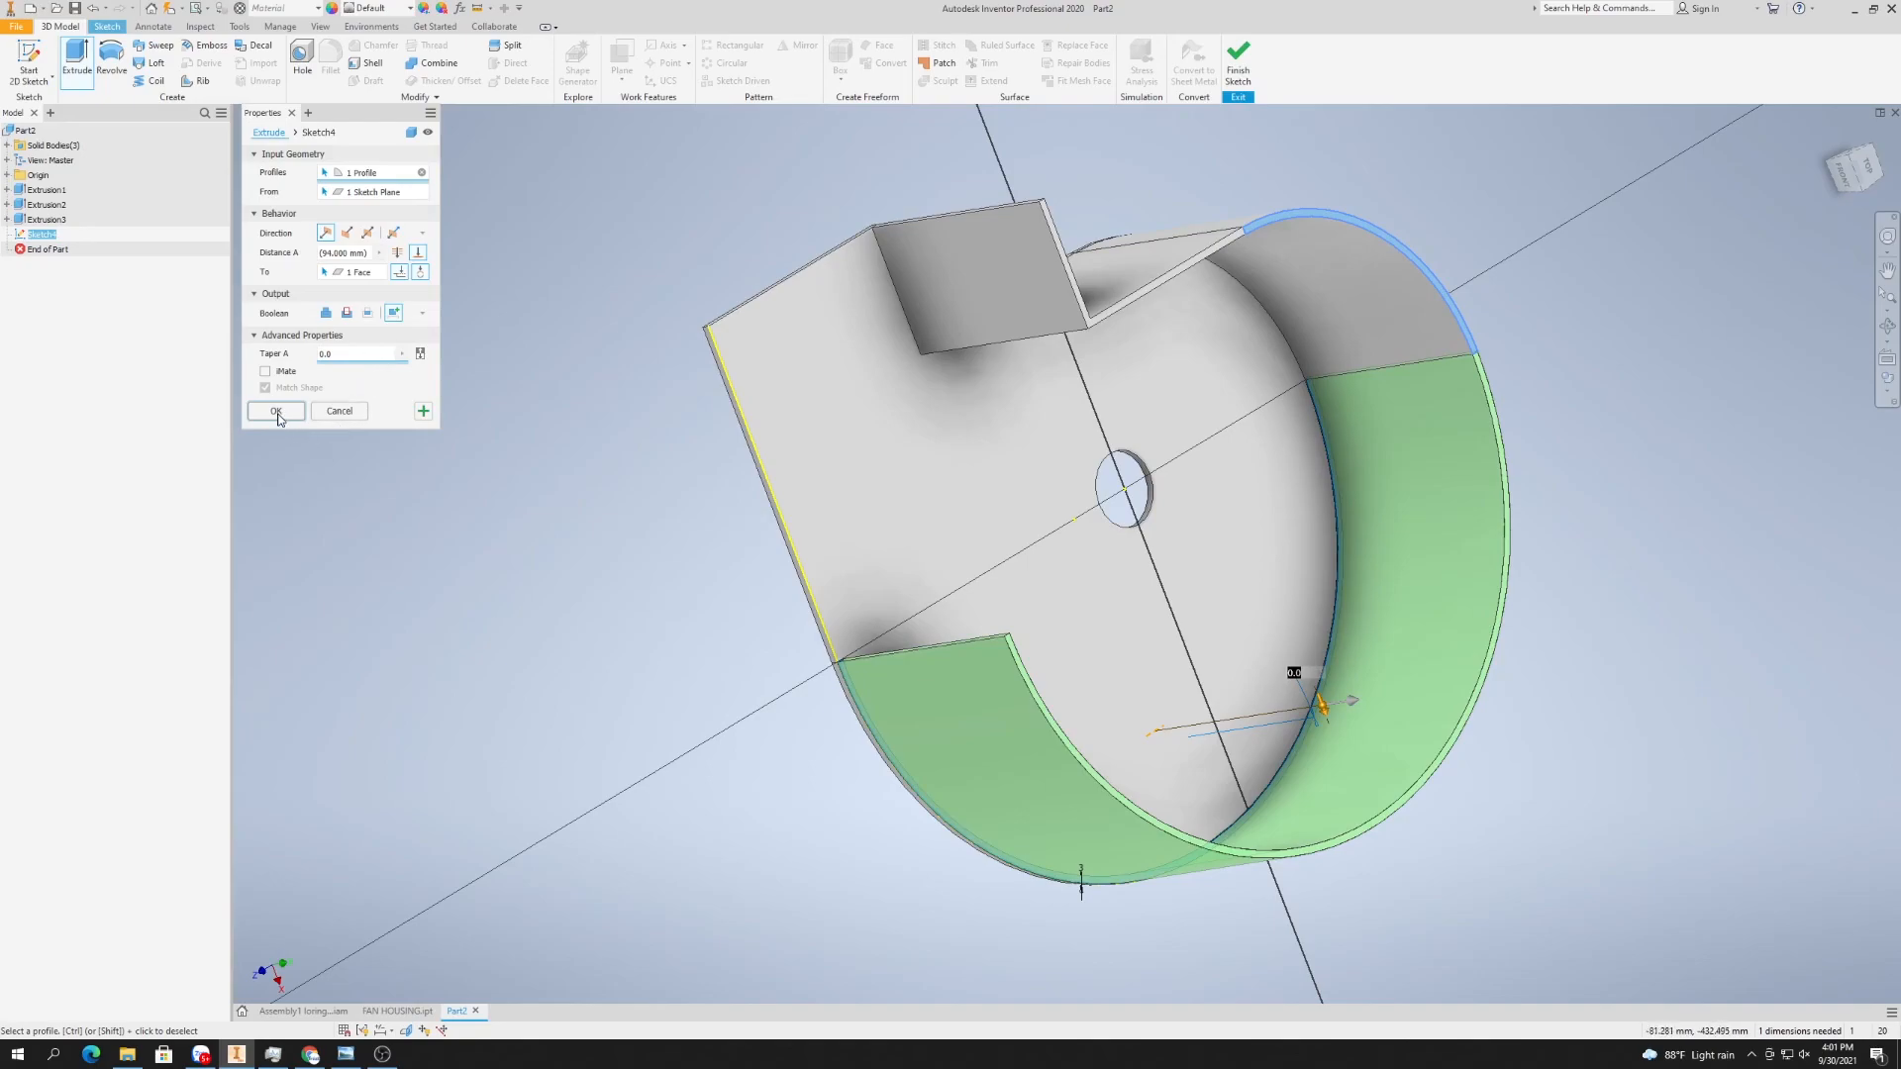
{"action": "left_click", "coordinate": [276, 411]}
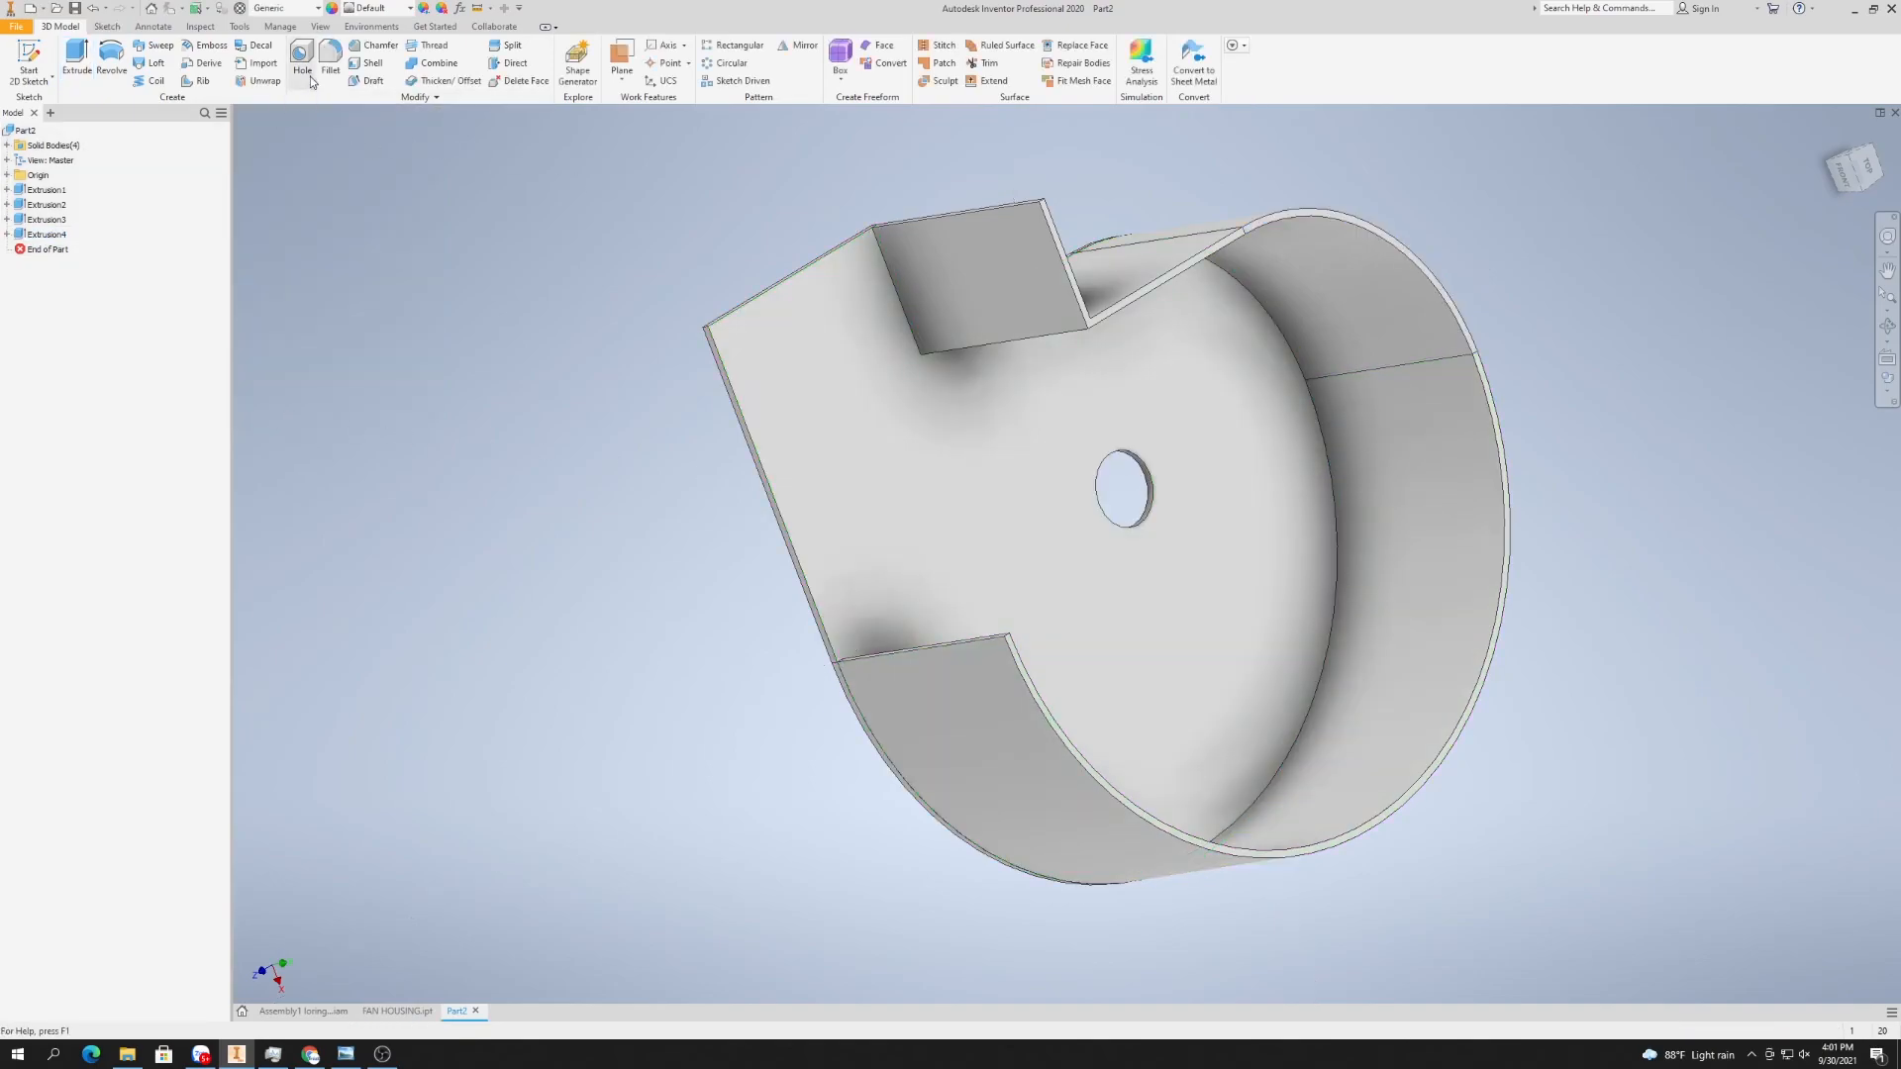
- Start a sketch on the plate's inner face, project the long straight outer edge of the outlet, and offset it inward
{"action": "left_click", "coordinate": [29, 64]}
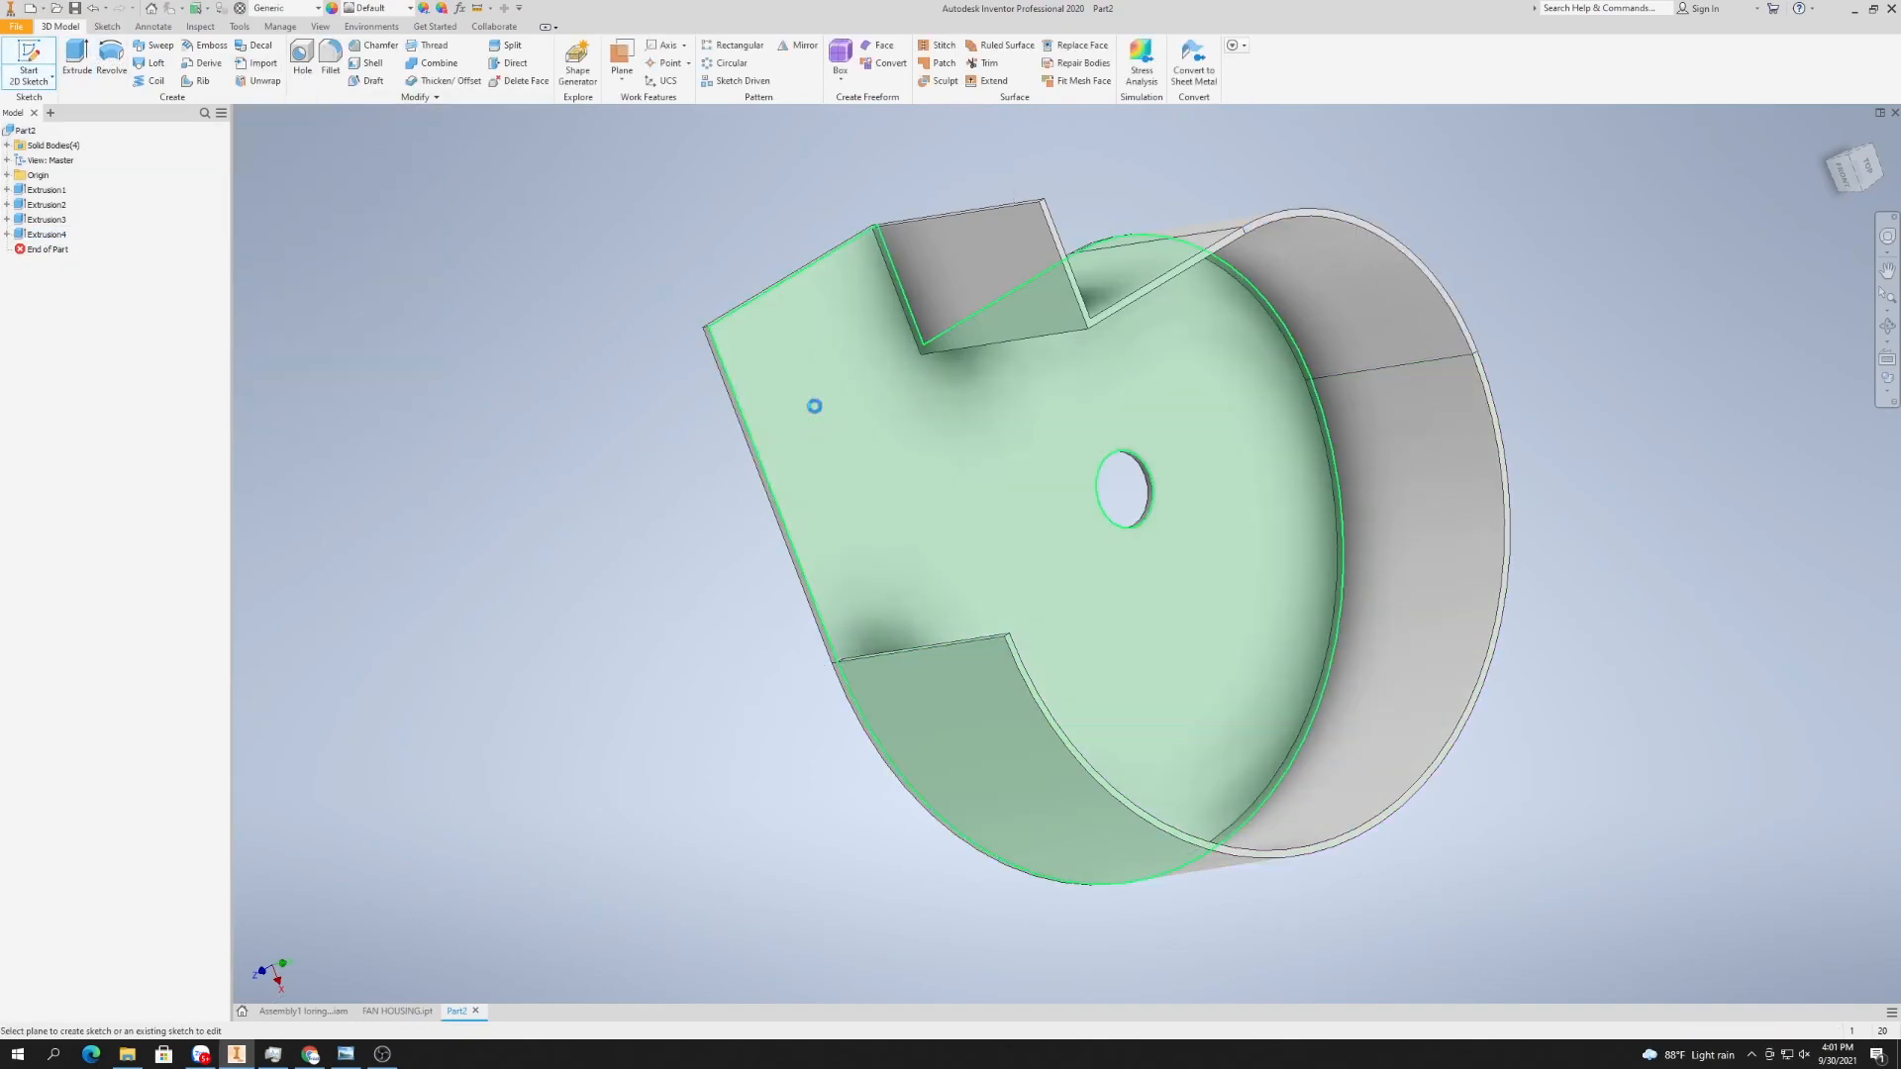
{"action": "left_click", "coordinate": [820, 414]}
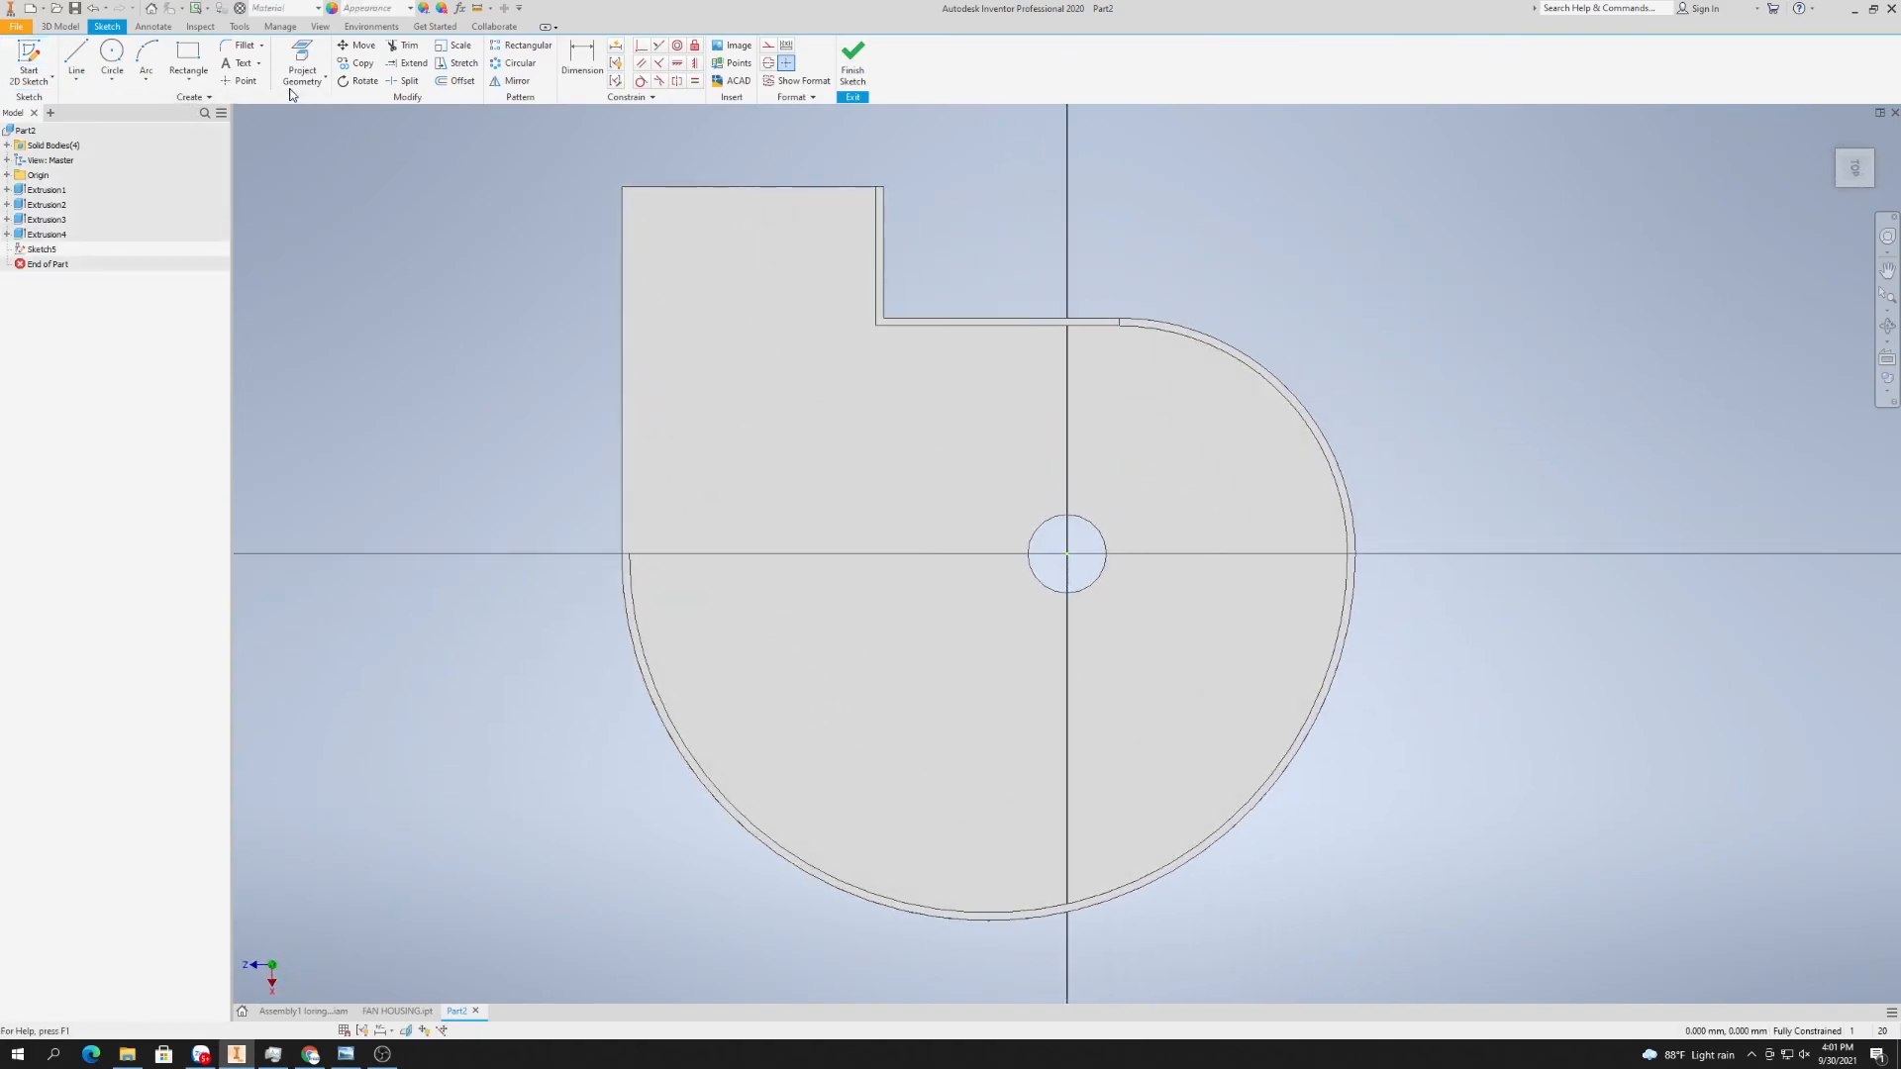
{"action": "left_click", "coordinate": [302, 62]}
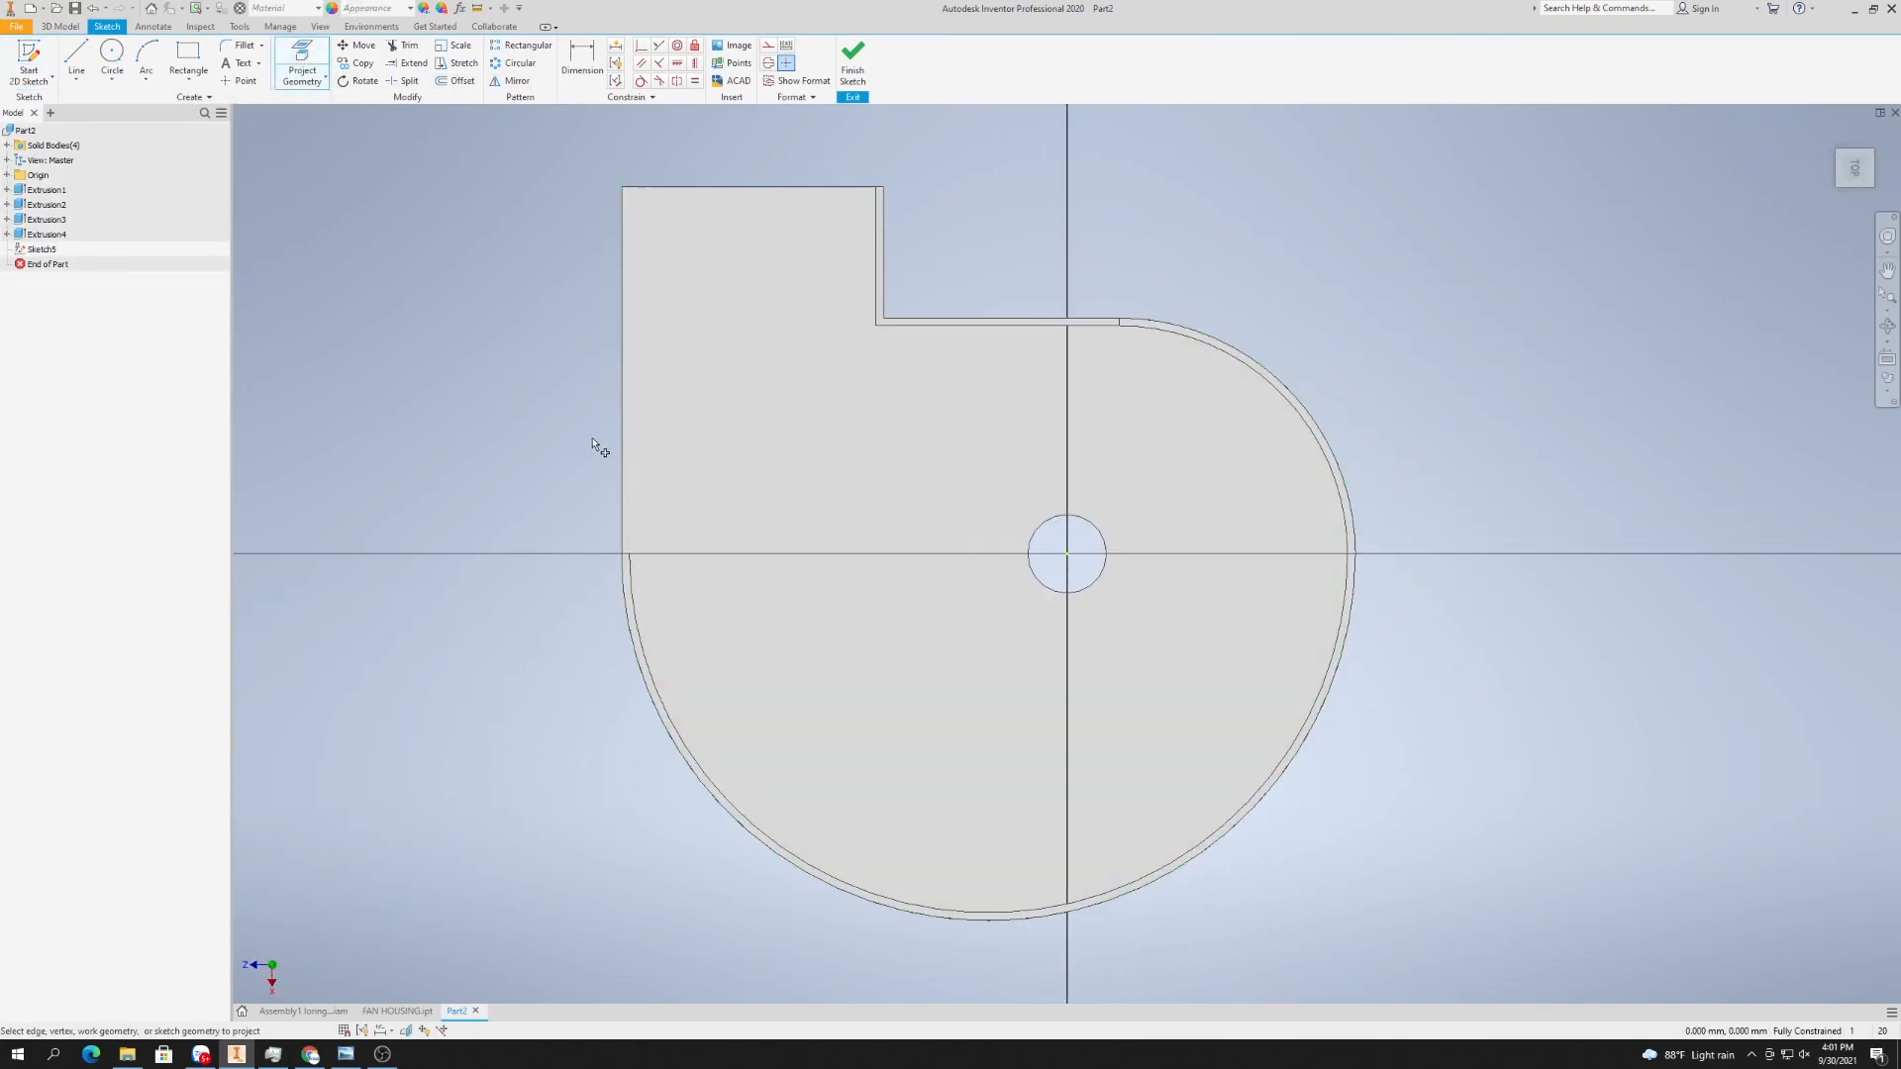
{"action": "left_click", "coordinate": [623, 436]}
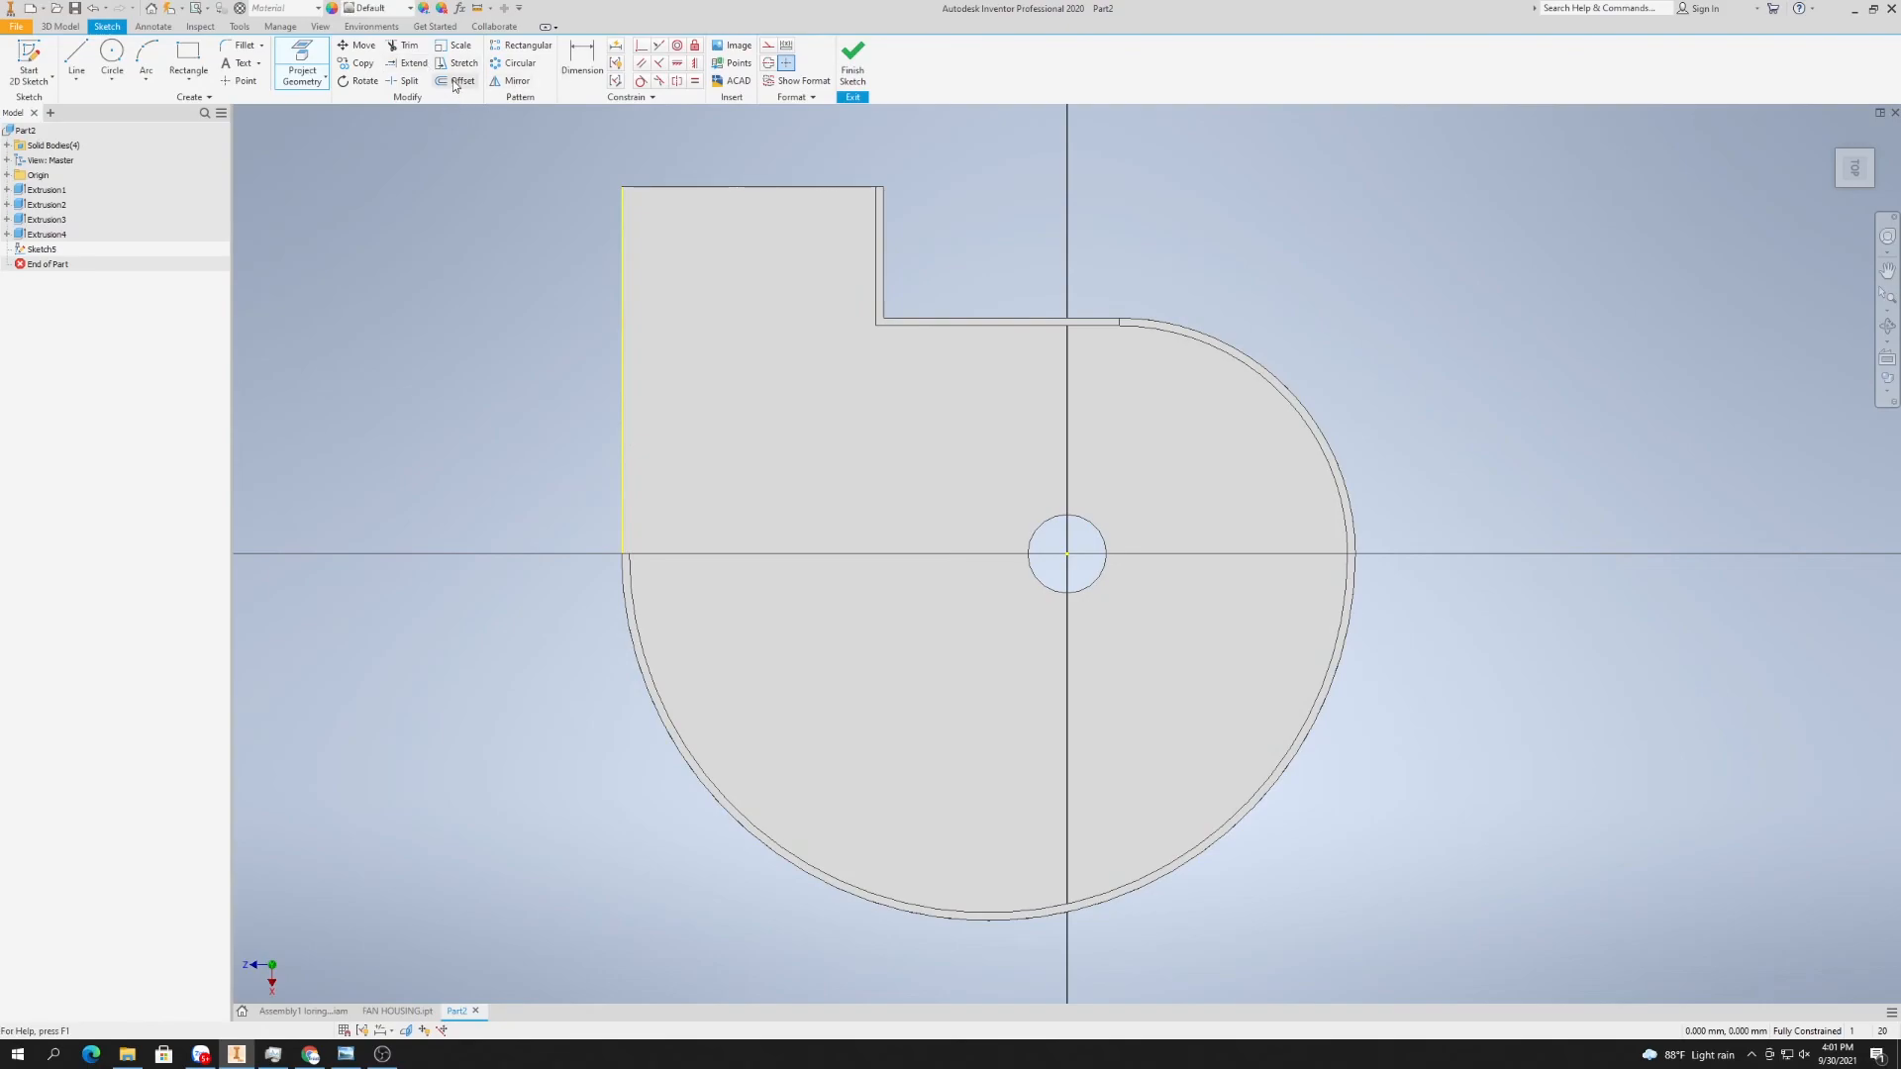
{"action": "left_click", "coordinate": [625, 377]}
{"action": "left_click", "coordinate": [638, 373]}
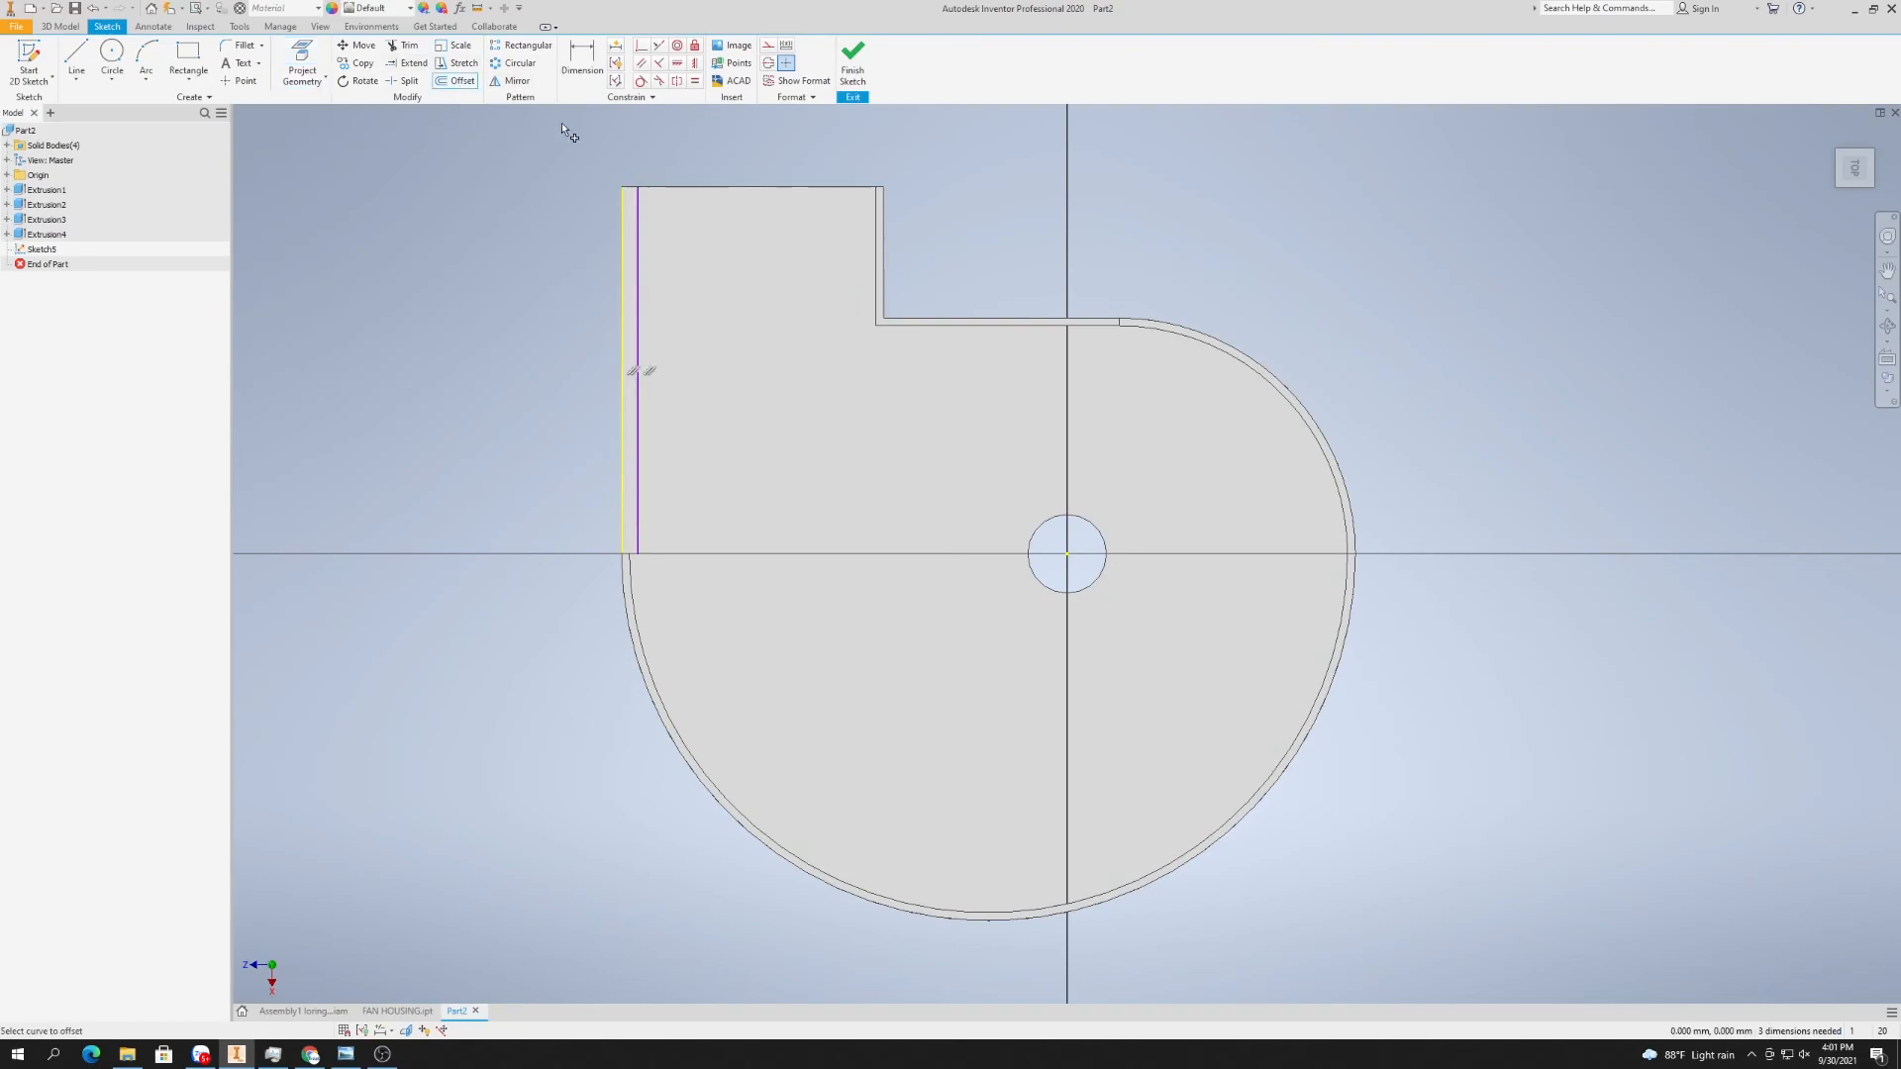
- Dimension the gap between the outlet's long straight edge and its offset line to 3 mm
{"action": "left_click", "coordinate": [583, 59]}
{"action": "left_click", "coordinate": [637, 293]}
{"action": "left_click", "coordinate": [620, 313]}
{"action": "left_click", "coordinate": [535, 319]}
{"action": "type", "text": "3"}
{"action": "key", "text": "Return"}
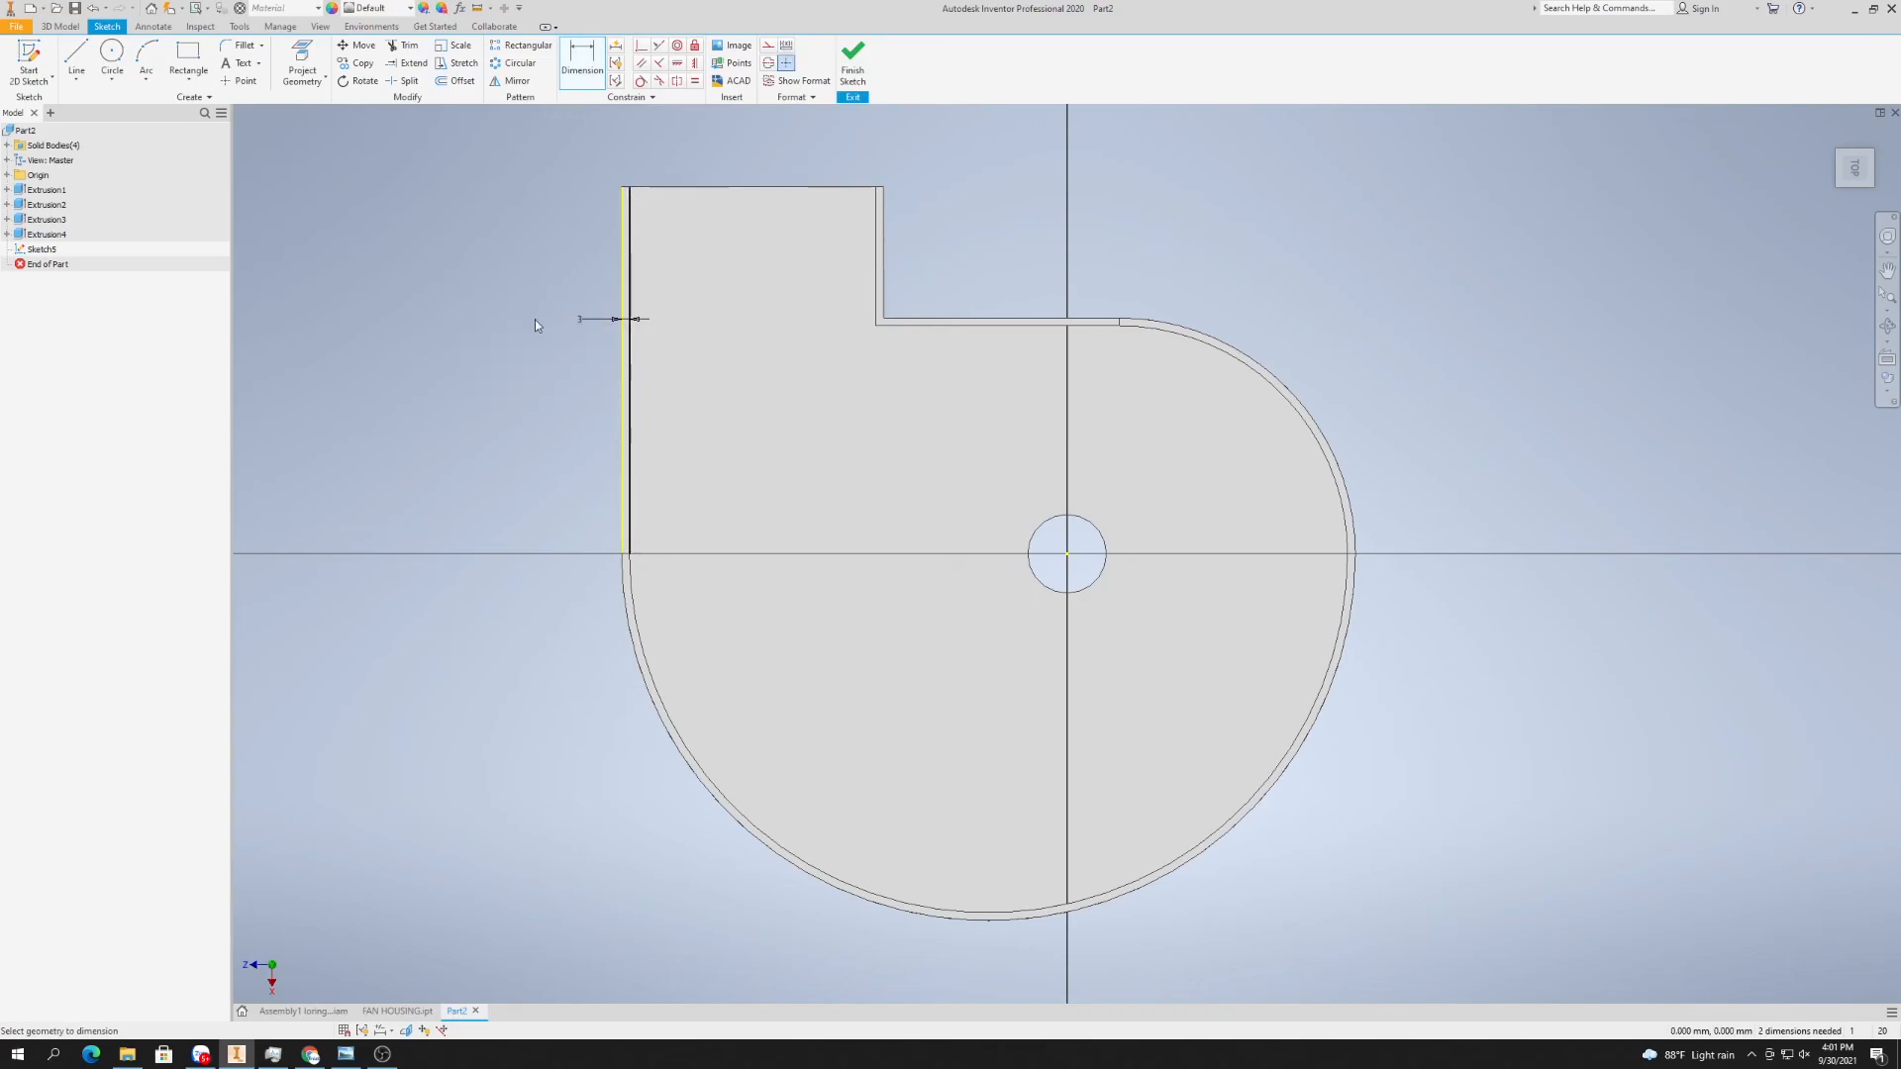
- Close the straight strip with short lines at the outlet's end and where it meets the large curved wall
{"action": "left_click", "coordinate": [77, 61]}
{"action": "scroll", "coordinate": [622, 186], "scroll_direction": "up", "scroll_amount": 5}
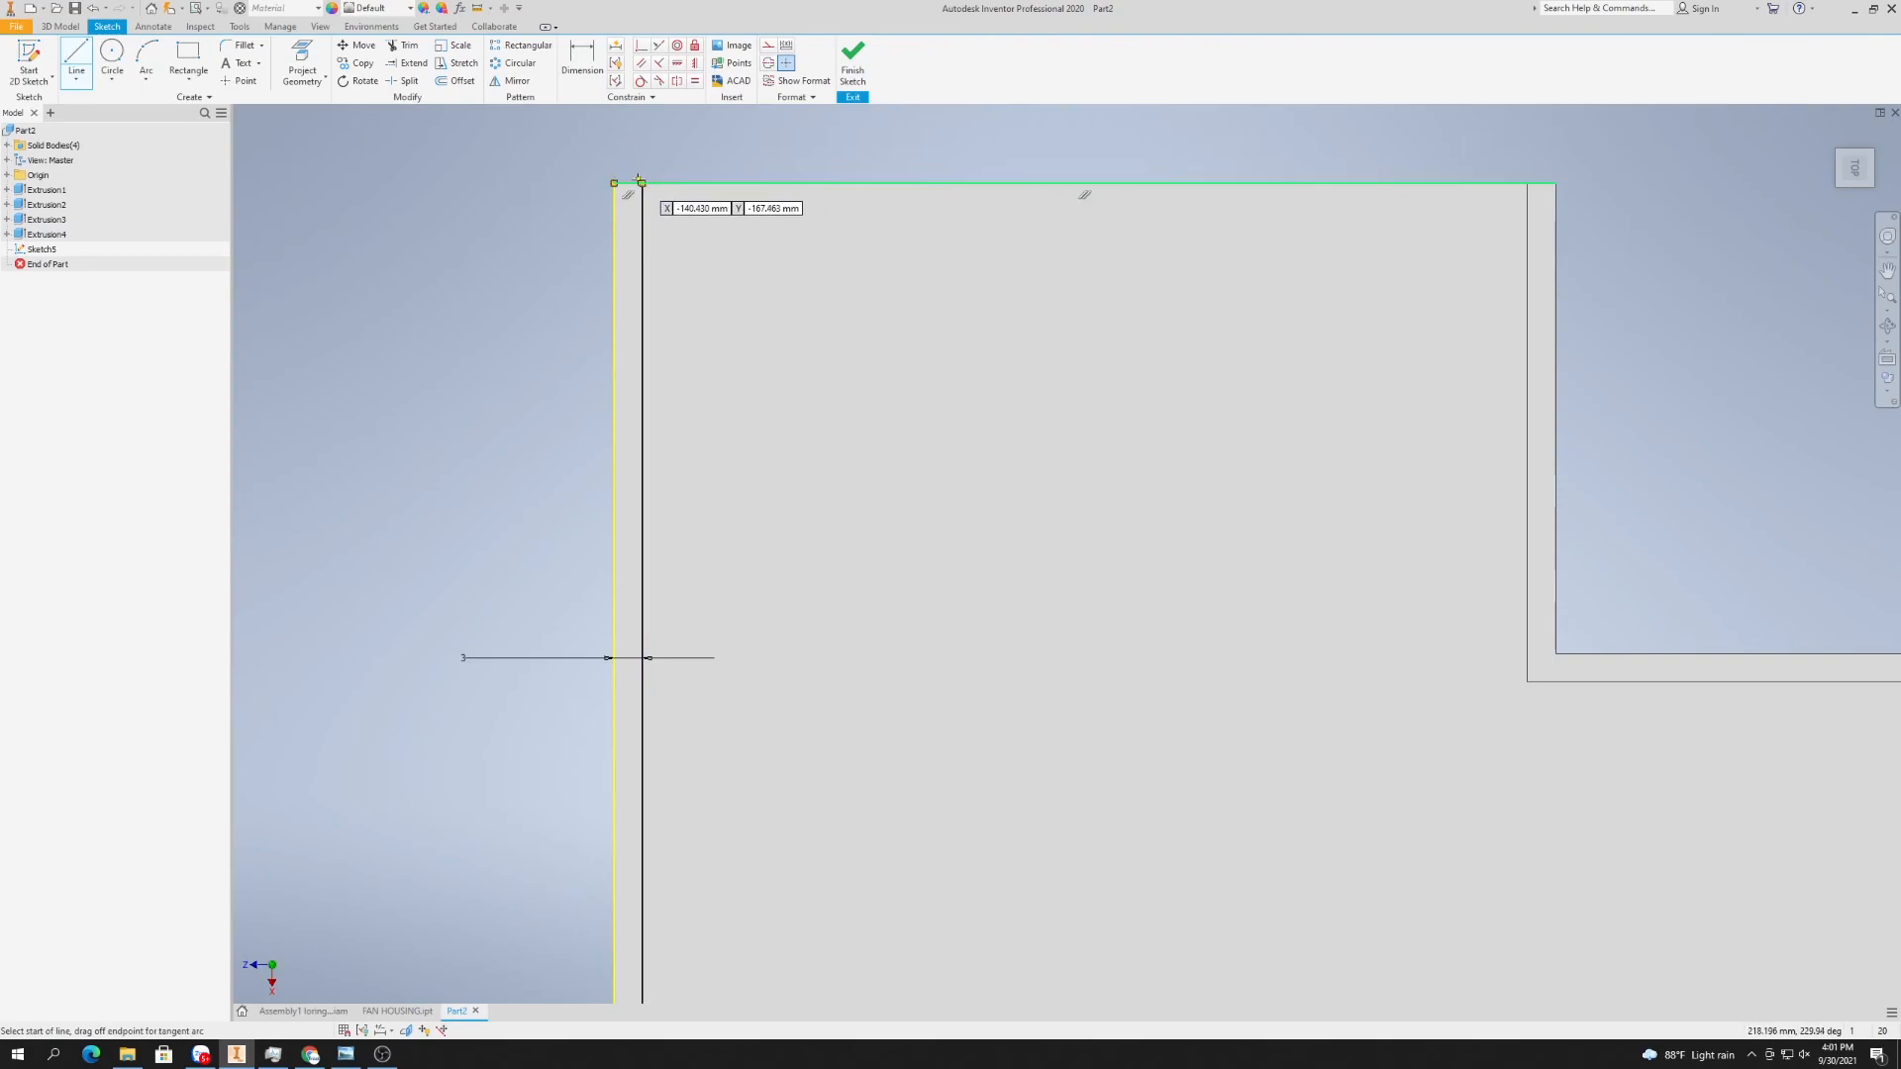
{"action": "scroll", "coordinate": [639, 181], "scroll_direction": "down", "scroll_amount": 5}
{"action": "scroll", "coordinate": [654, 457], "scroll_direction": "up", "scroll_amount": 5}
{"action": "left_click", "coordinate": [634, 452]}
{"action": "left_click", "coordinate": [596, 407]}
{"action": "right_click", "coordinate": [502, 384]}
{"action": "left_click", "coordinate": [559, 382]}
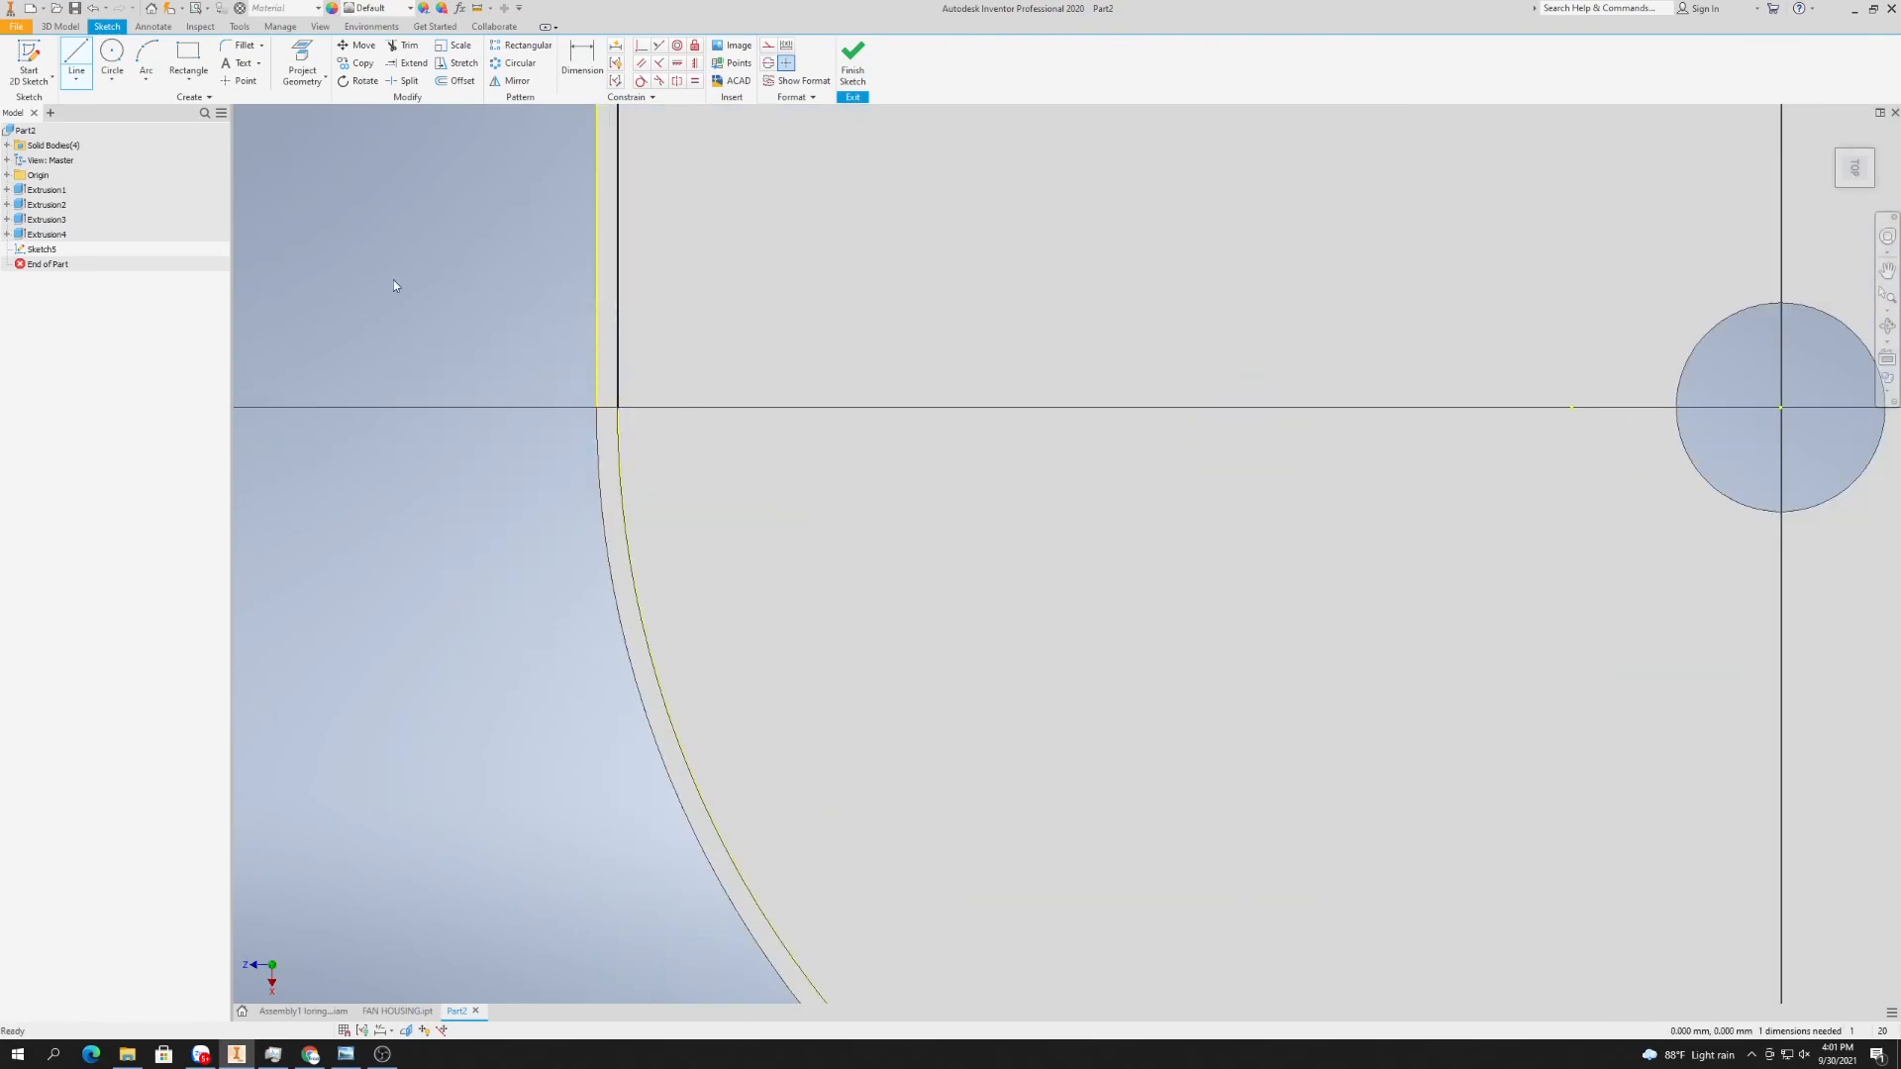
- Extrude the straight outlet strip as a new solid up to the end face of the existing curved wall
{"action": "left_click", "coordinate": [63, 27]}
{"action": "left_click", "coordinate": [76, 59]}
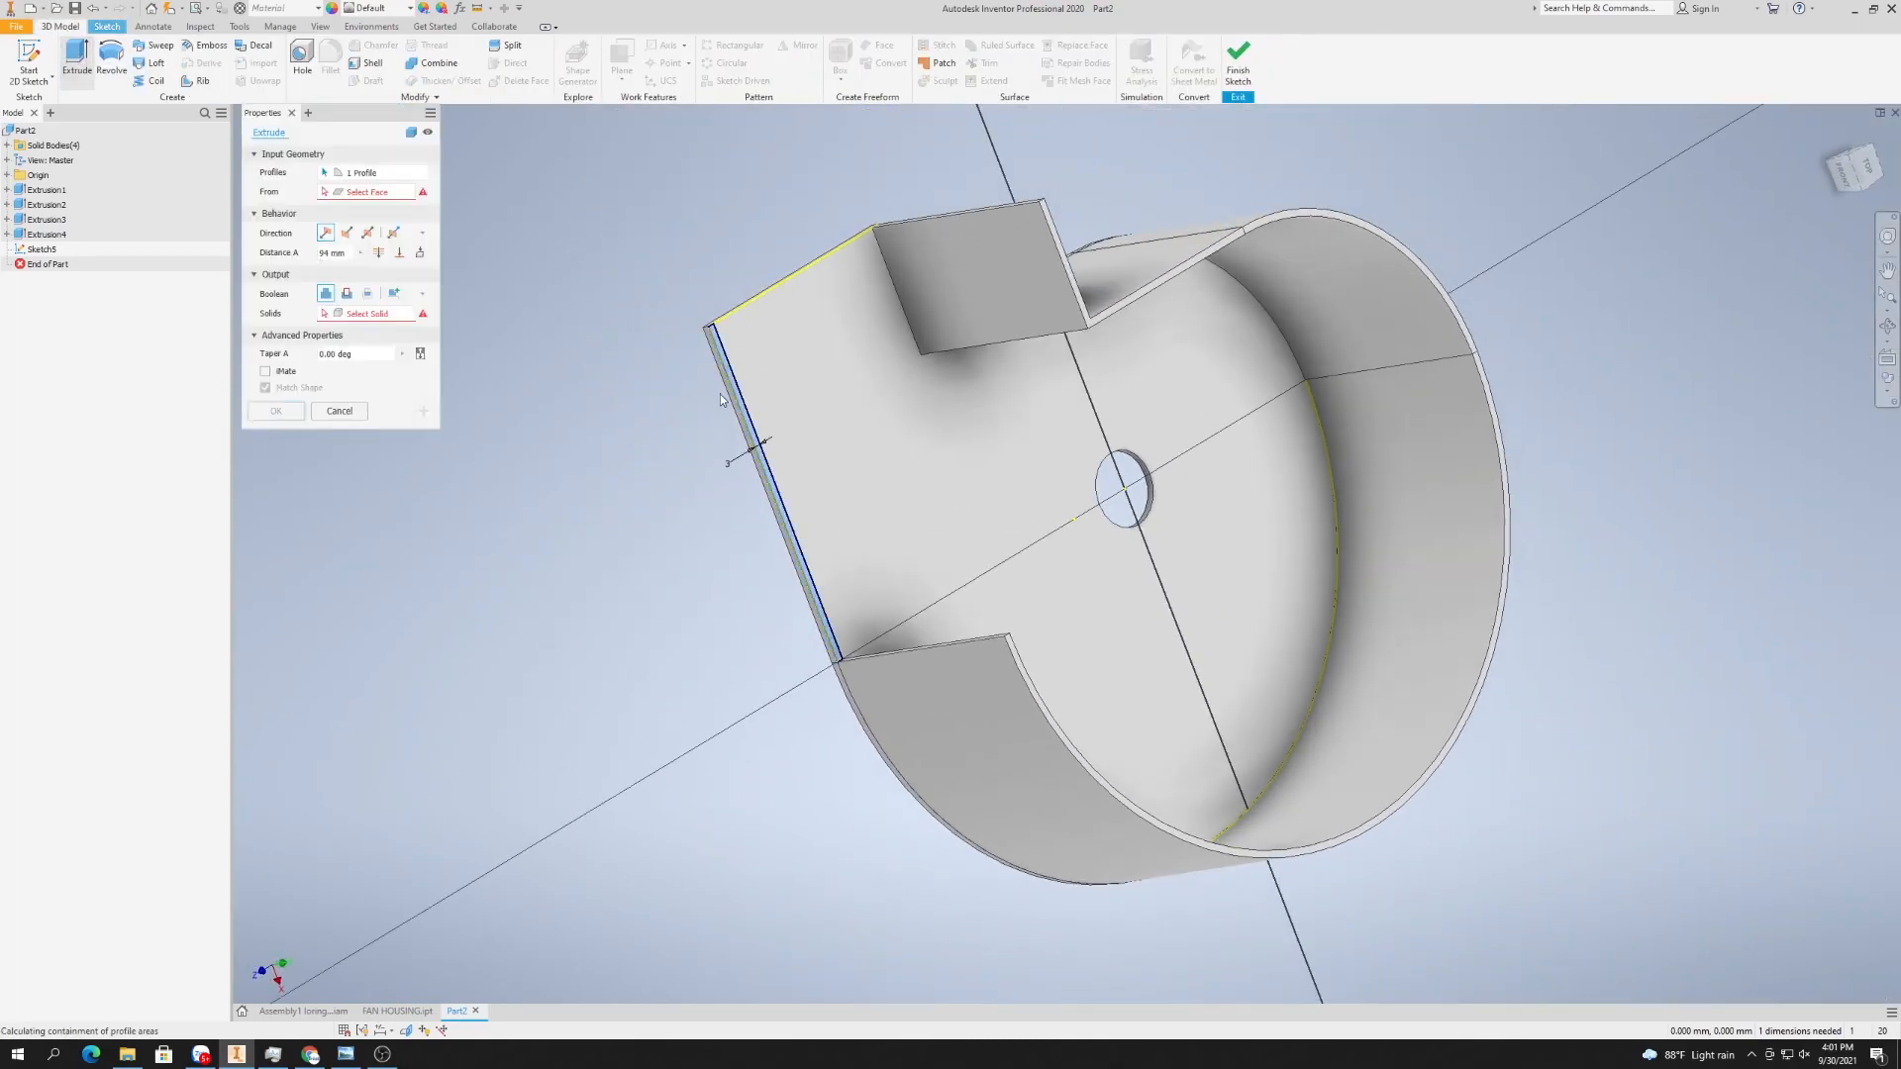
{"action": "left_click", "coordinate": [413, 254]}
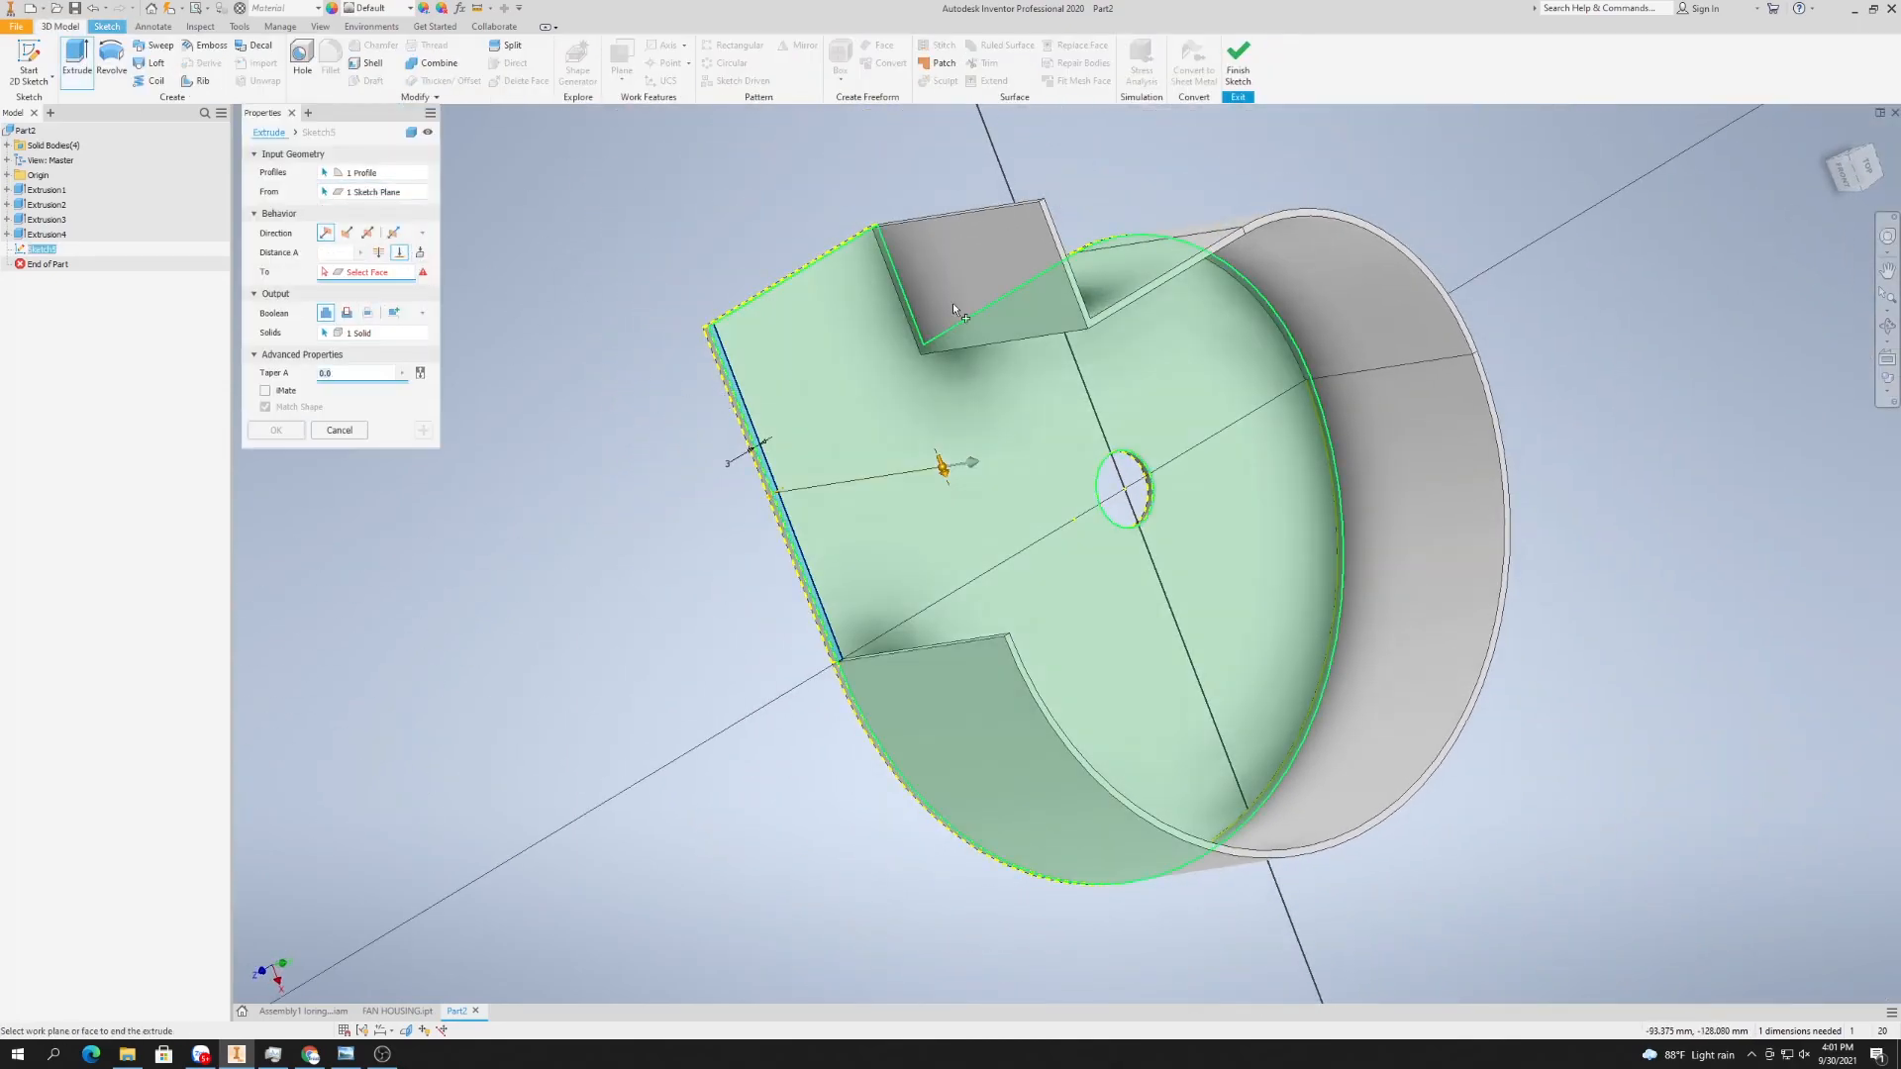
{"action": "left_click", "coordinate": [1336, 212]}
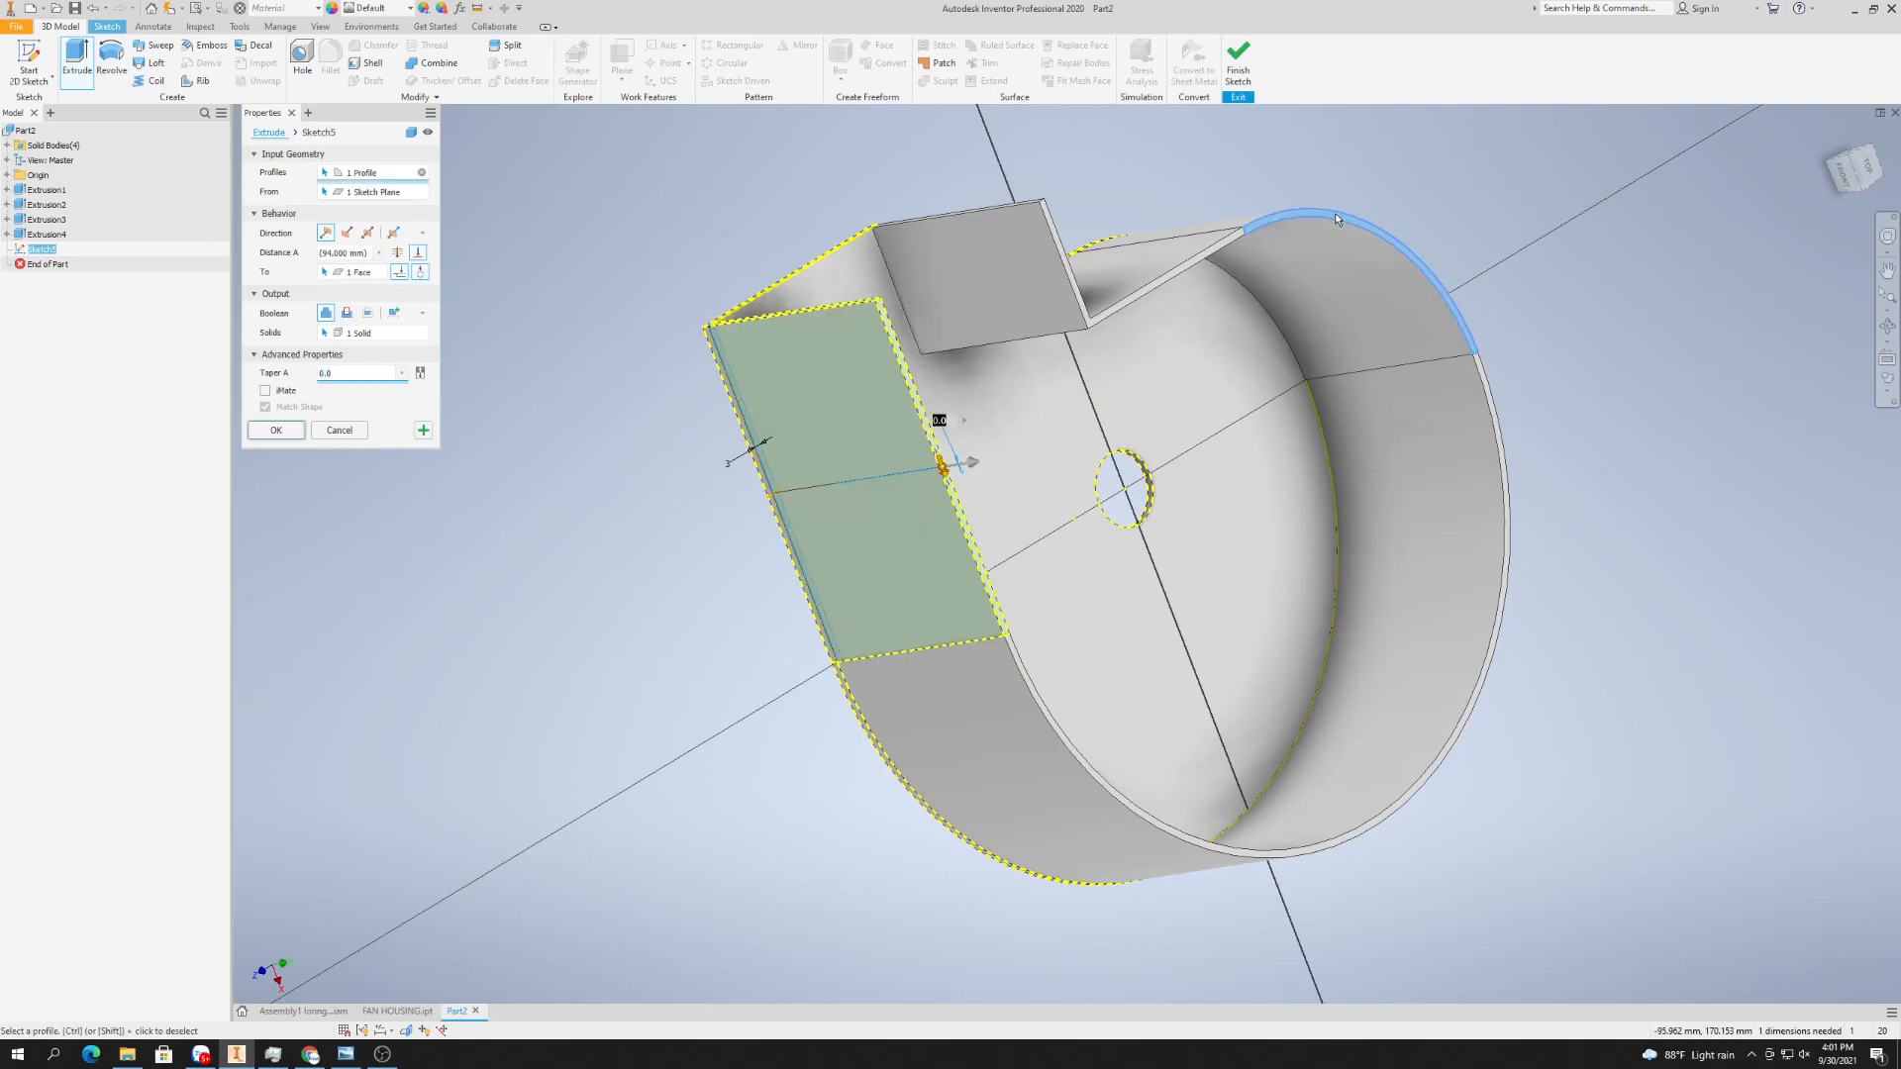
{"action": "left_click", "coordinate": [394, 313]}
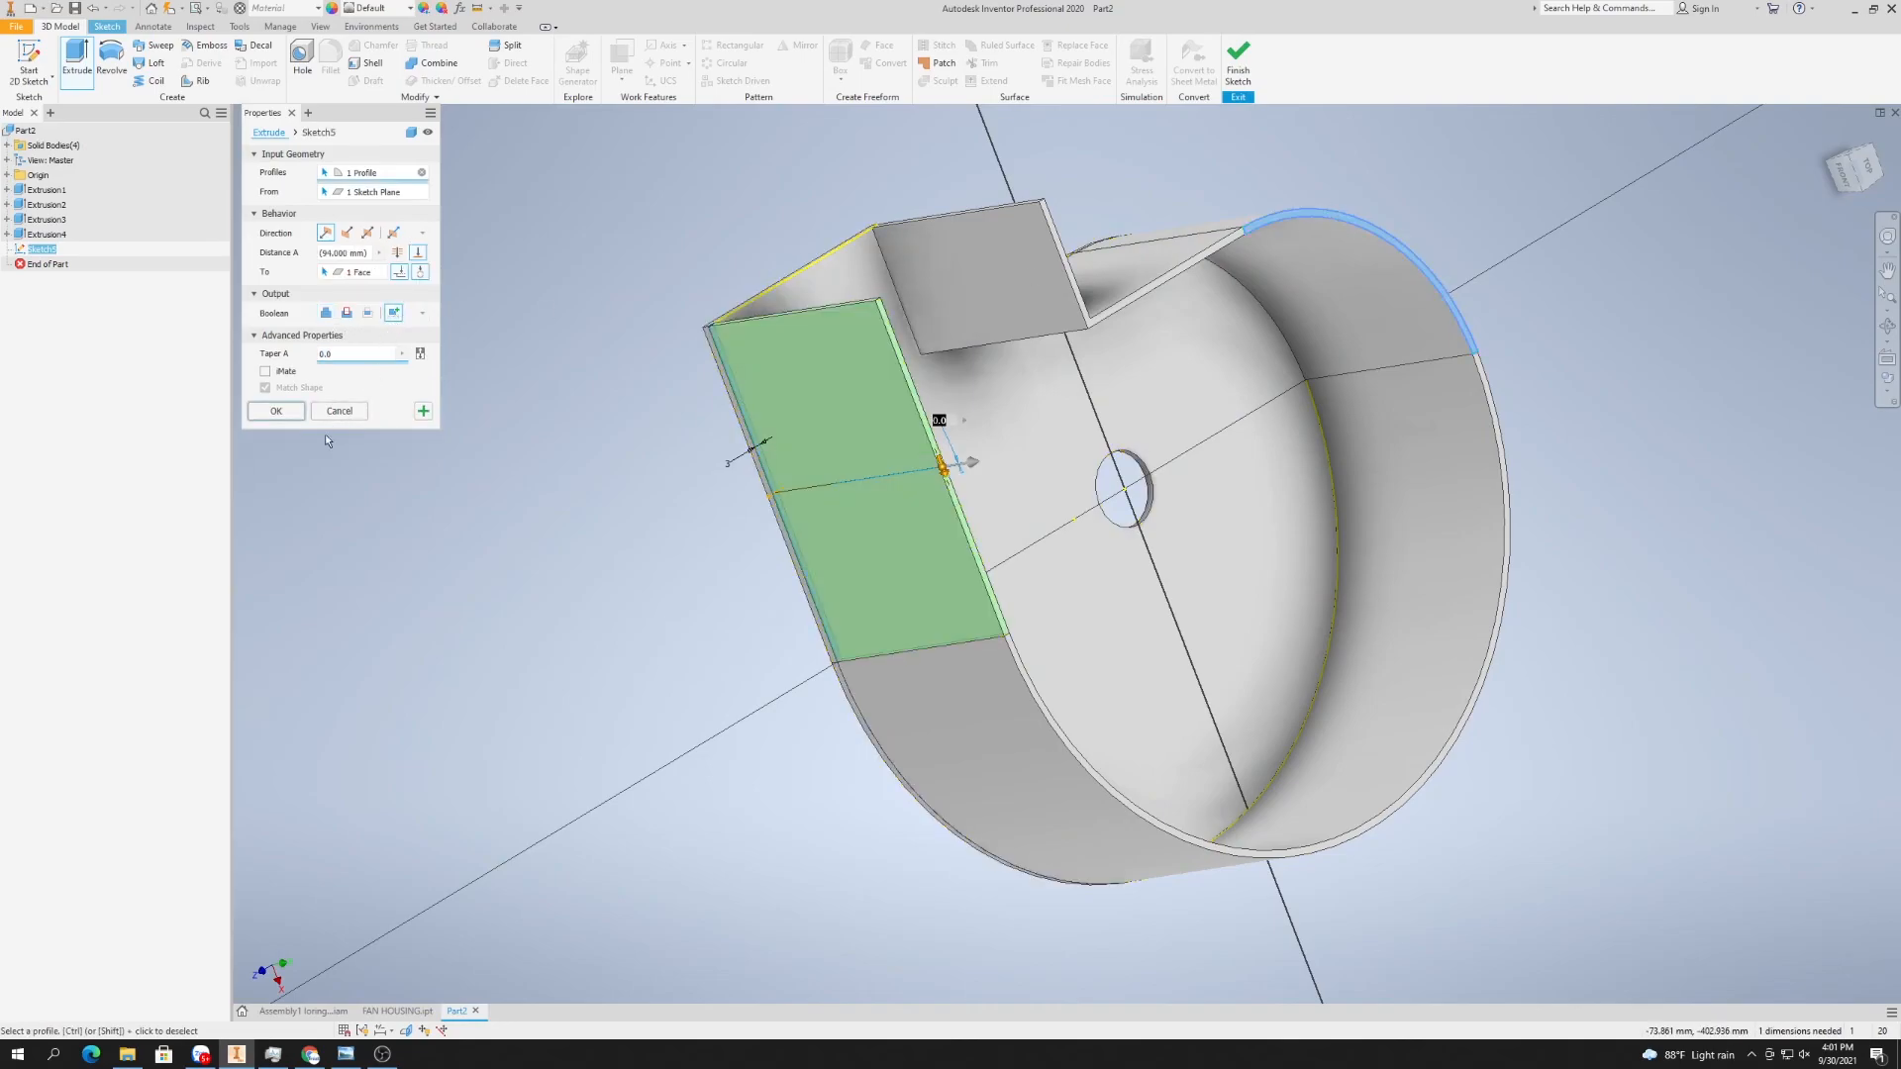
{"action": "left_click", "coordinate": [276, 411]}
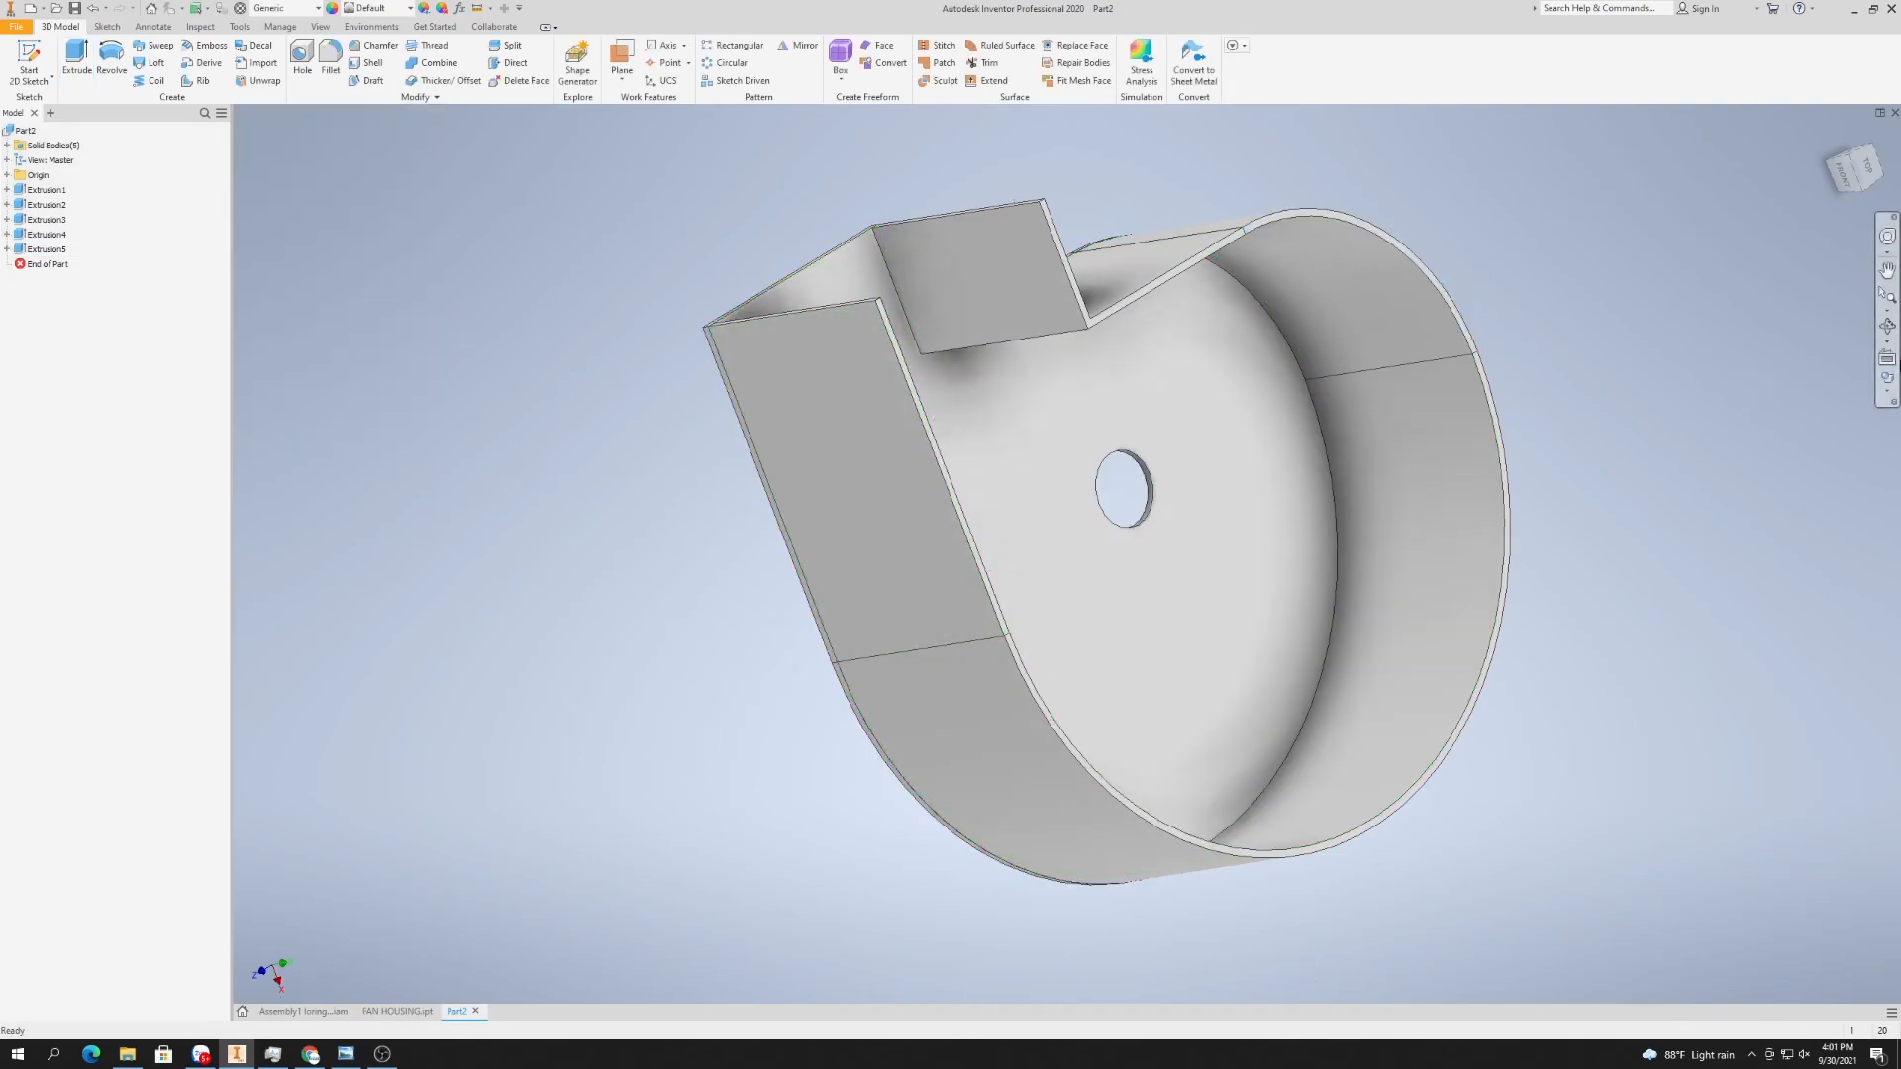
{"action": "left_click", "coordinate": [1892, 332]}
{"action": "scroll", "coordinate": [954, 466], "scroll_direction": "up", "scroll_amount": 4}
{"action": "left_click_drag", "start_coordinate": [1108, 465], "coordinate": [1167, 546]}
{"action": "right_click", "coordinate": [1357, 493]}
{"action": "left_click", "coordinate": [1412, 491]}
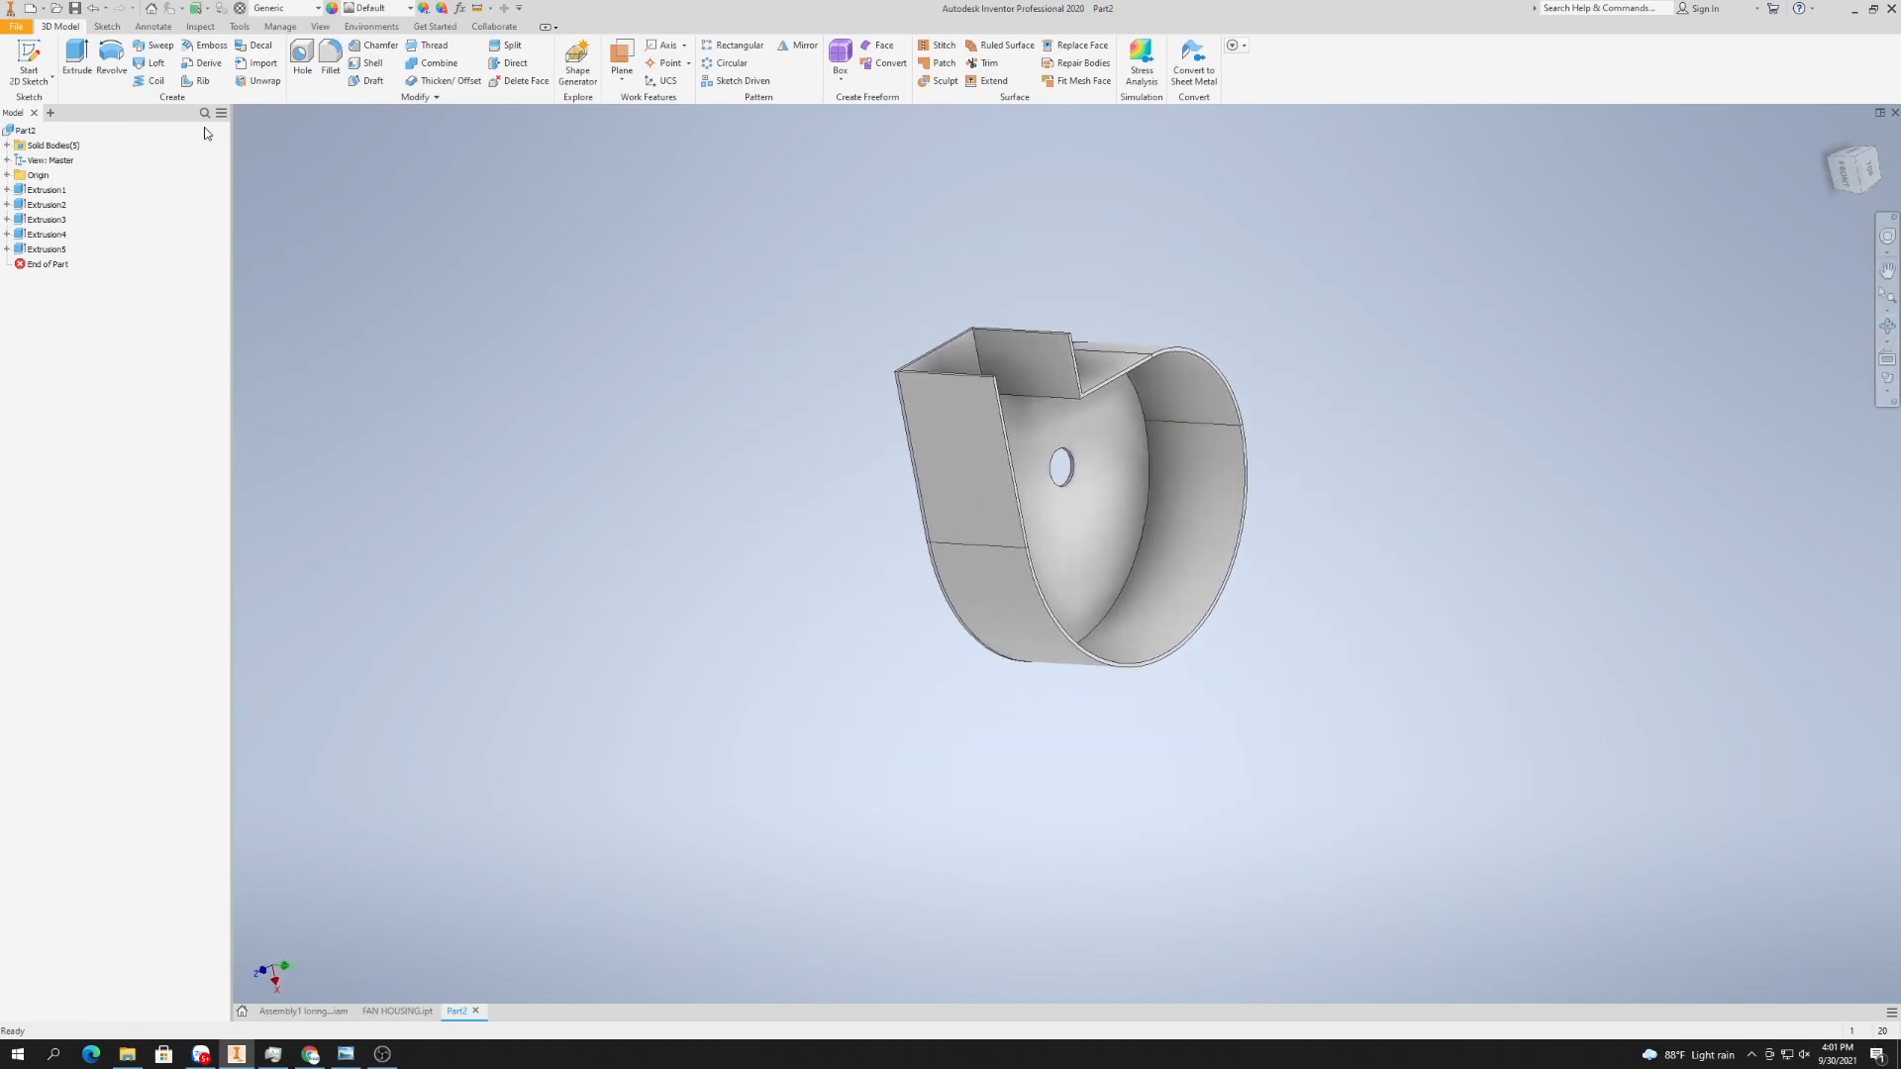
{"action": "left_click", "coordinate": [804, 53]}
{"action": "left_click", "coordinate": [254, 172]}
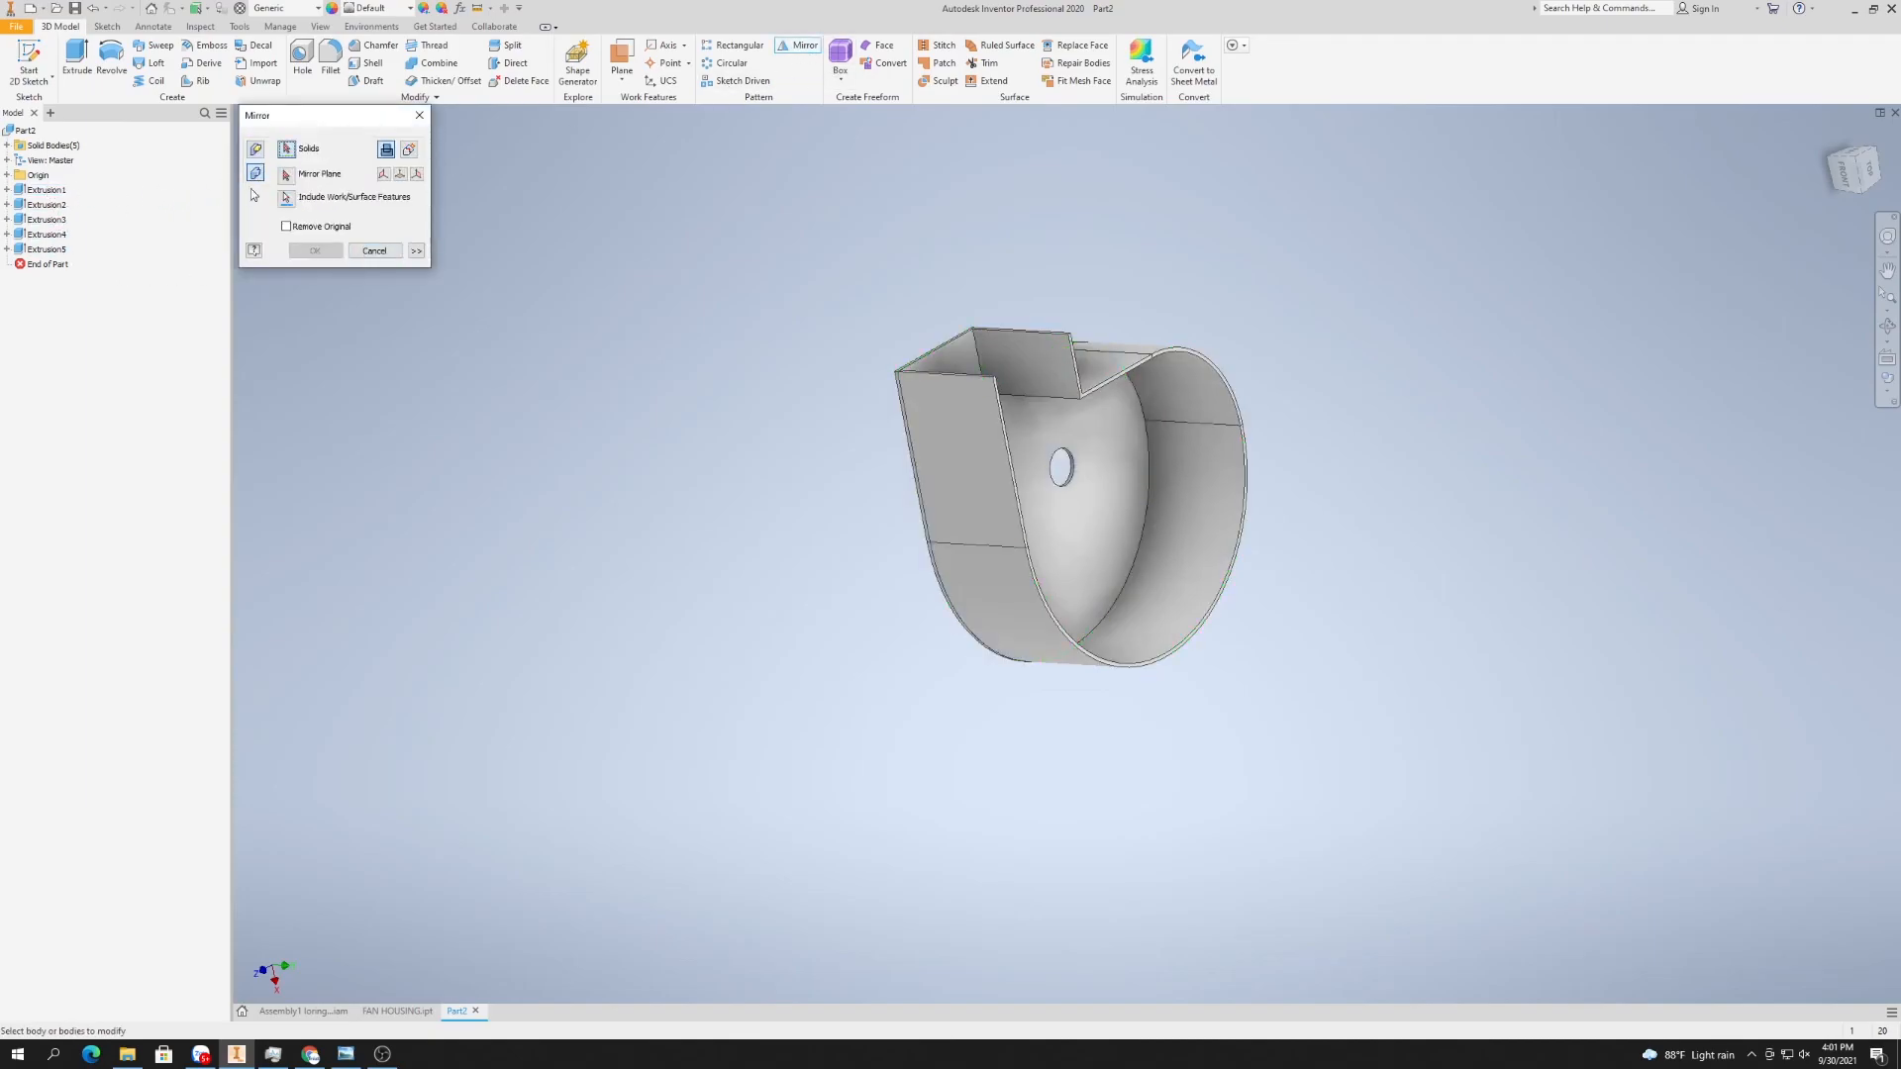
{"action": "left_click", "coordinate": [1109, 507]}
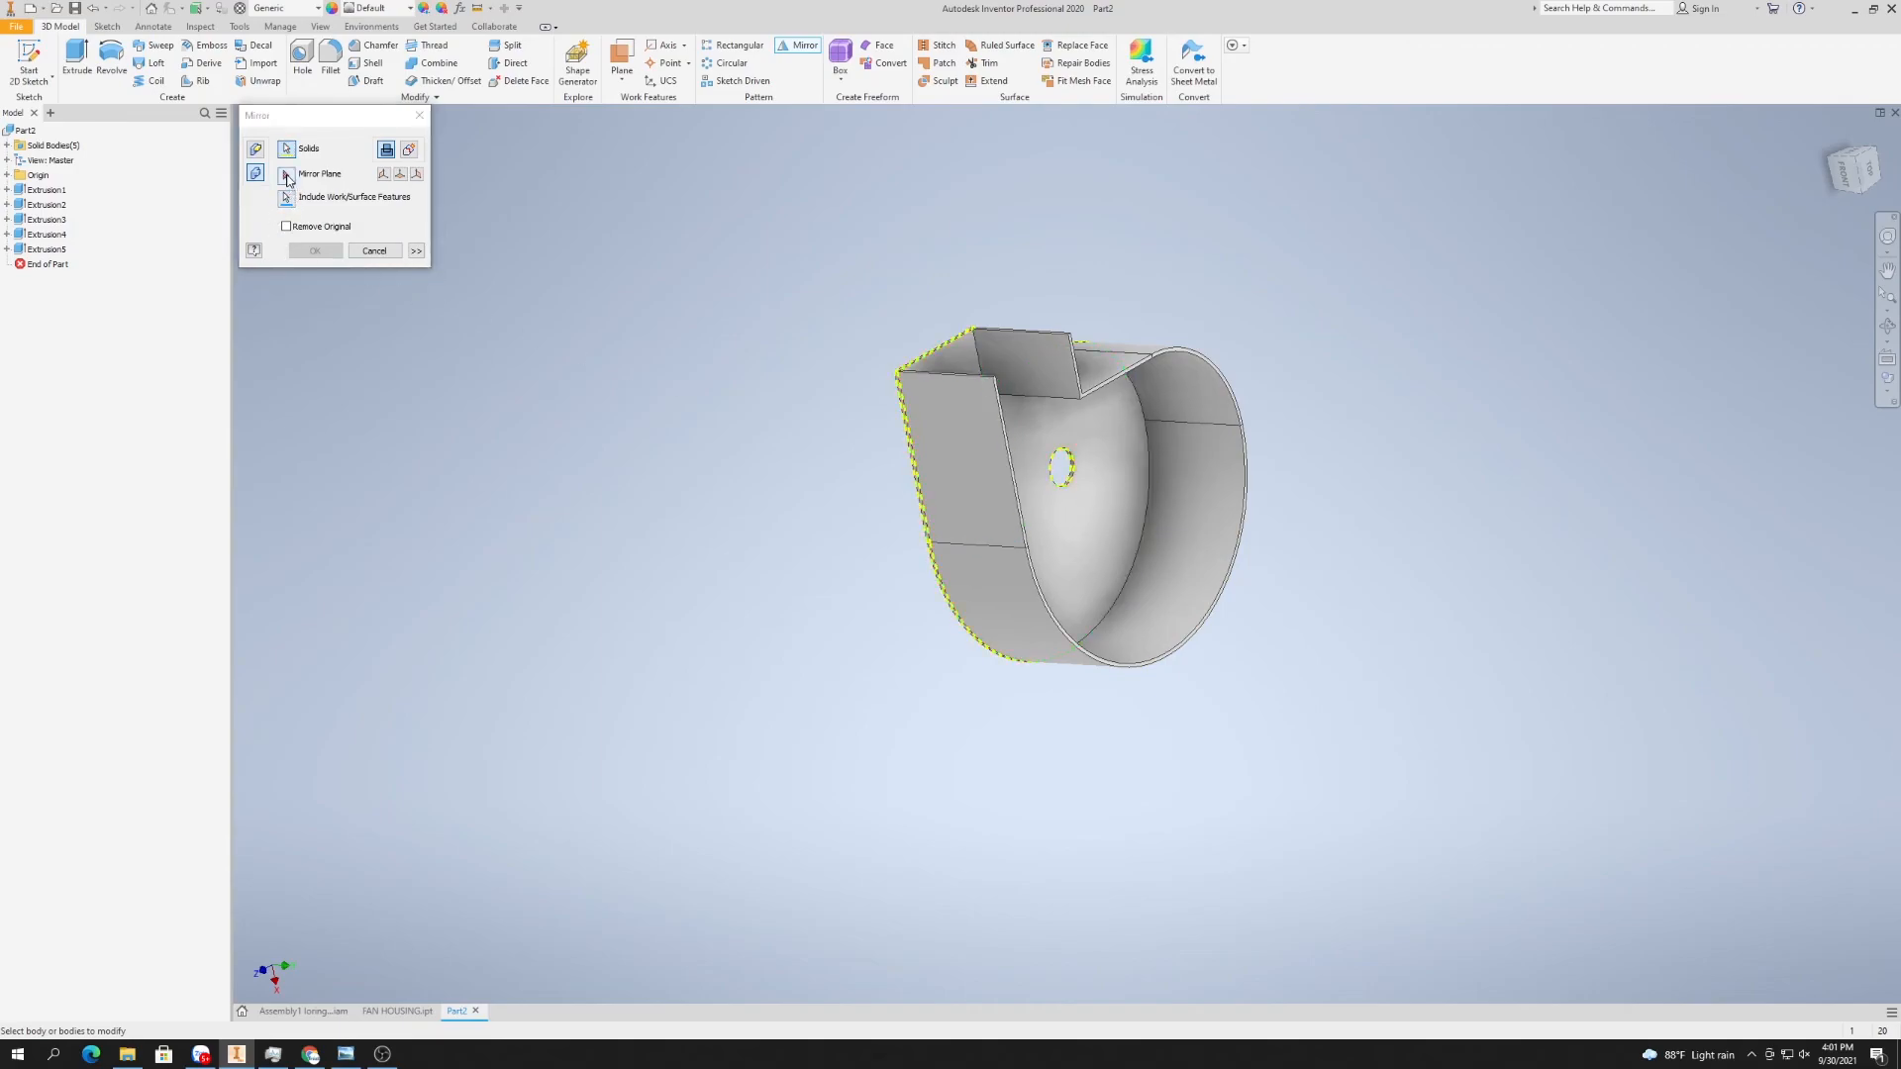
{"action": "left_click", "coordinate": [372, 252]}
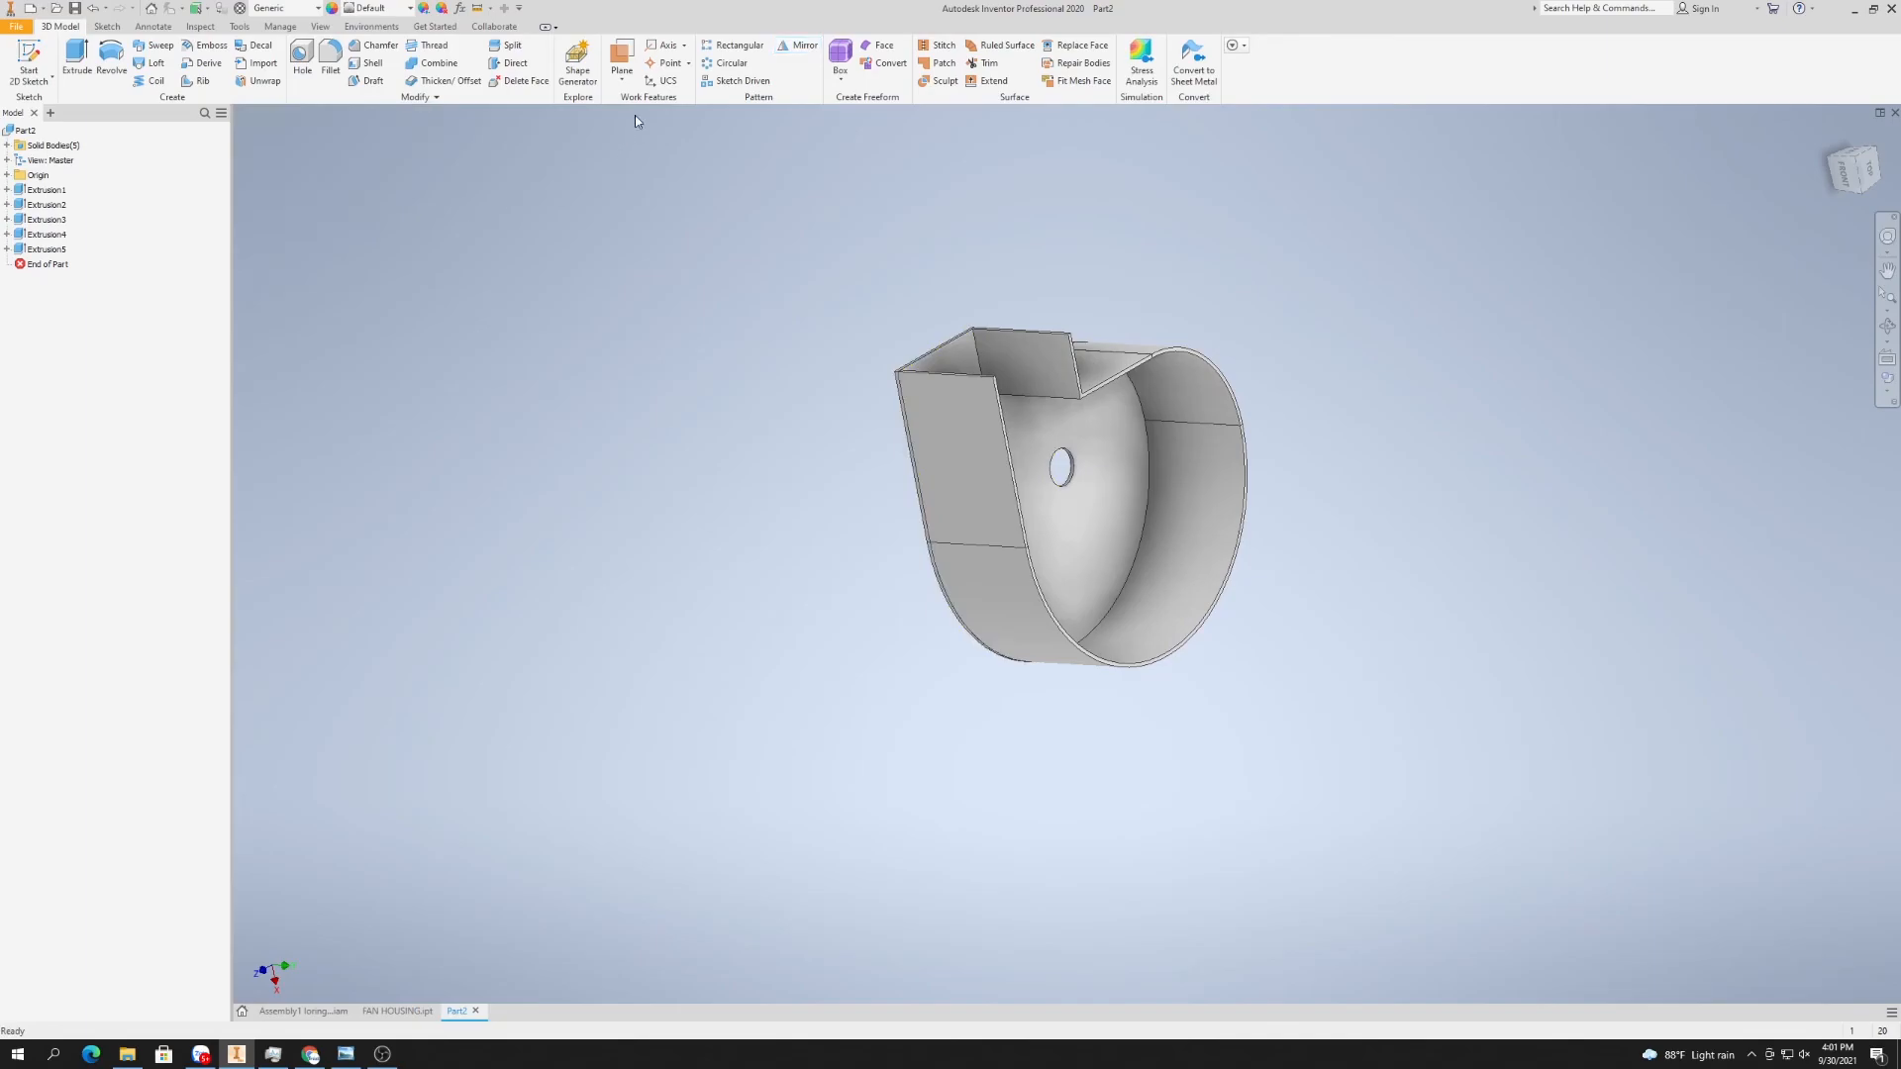
- Create a work plane offset 47 mm from the plate's inner face, midway across the perimeter walls
{"action": "left_click", "coordinate": [623, 84]}
{"action": "left_click", "coordinate": [654, 139]}
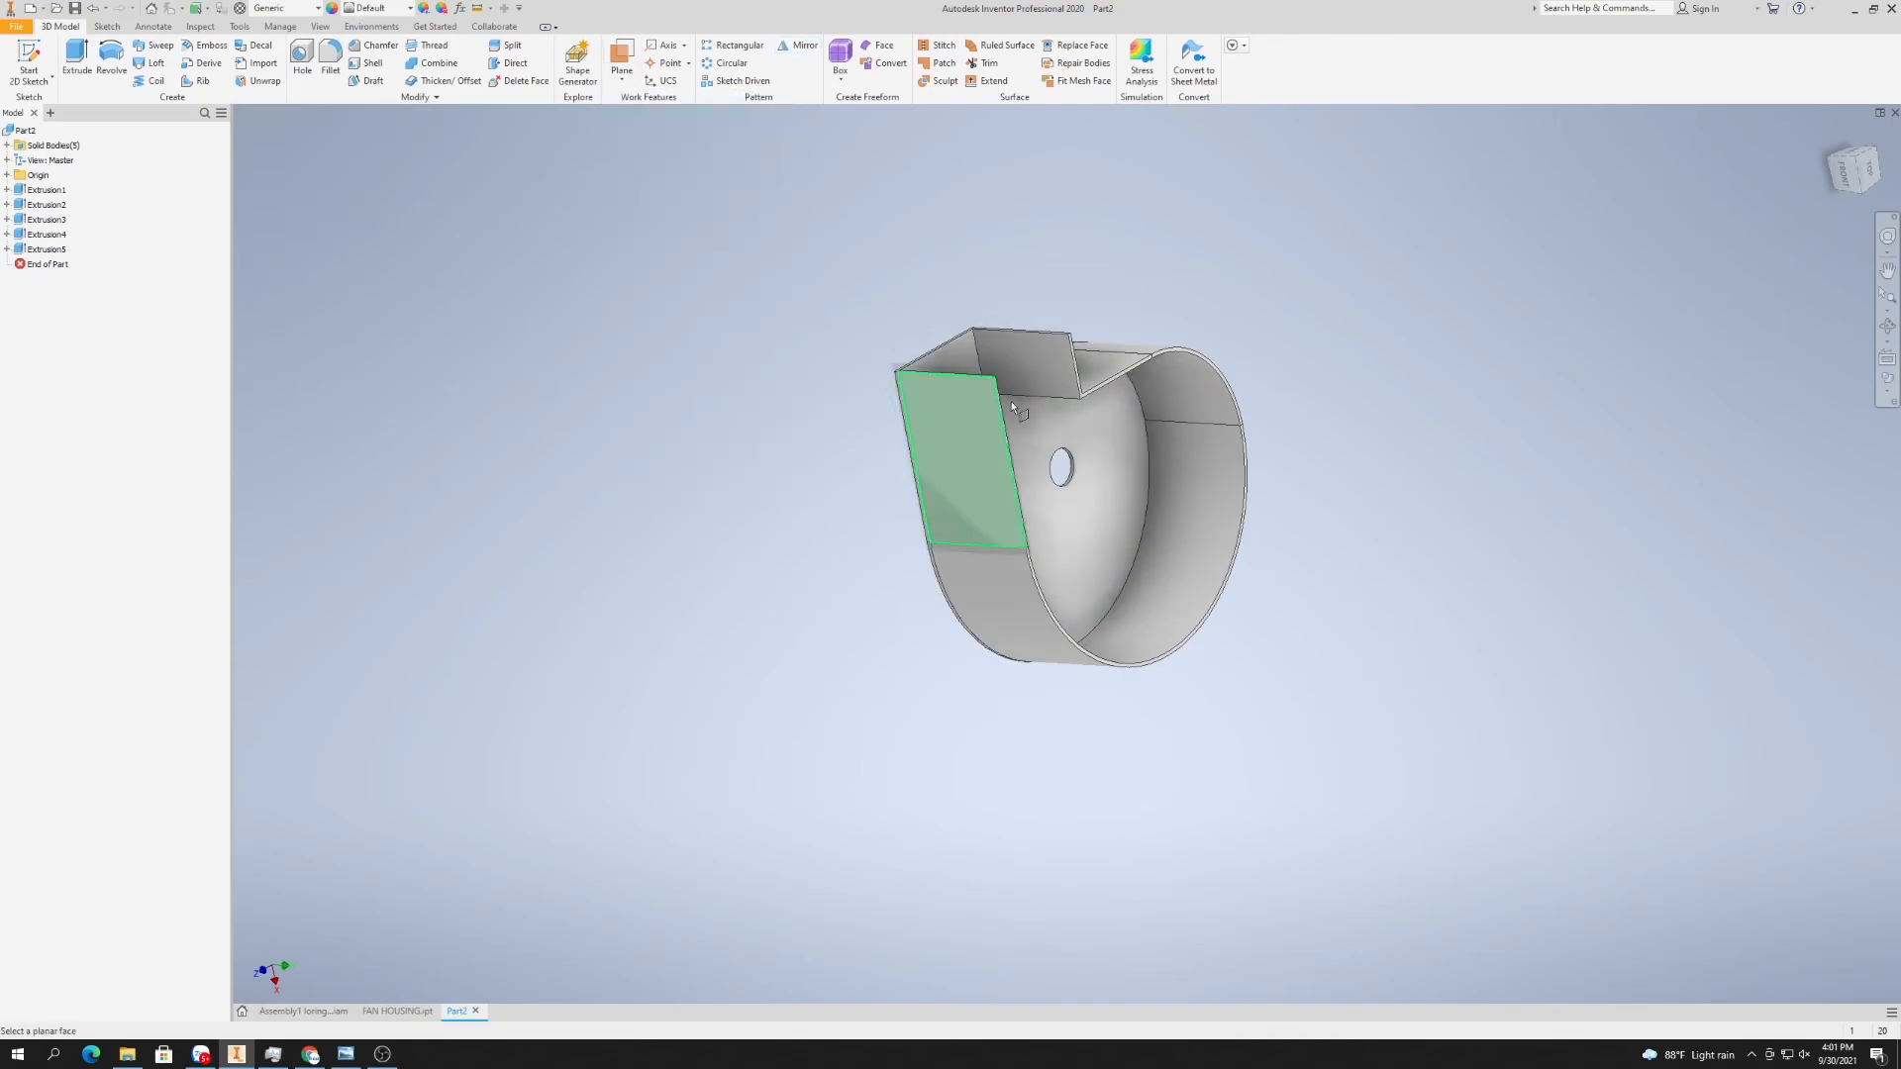
{"action": "left_click", "coordinate": [1112, 525]}
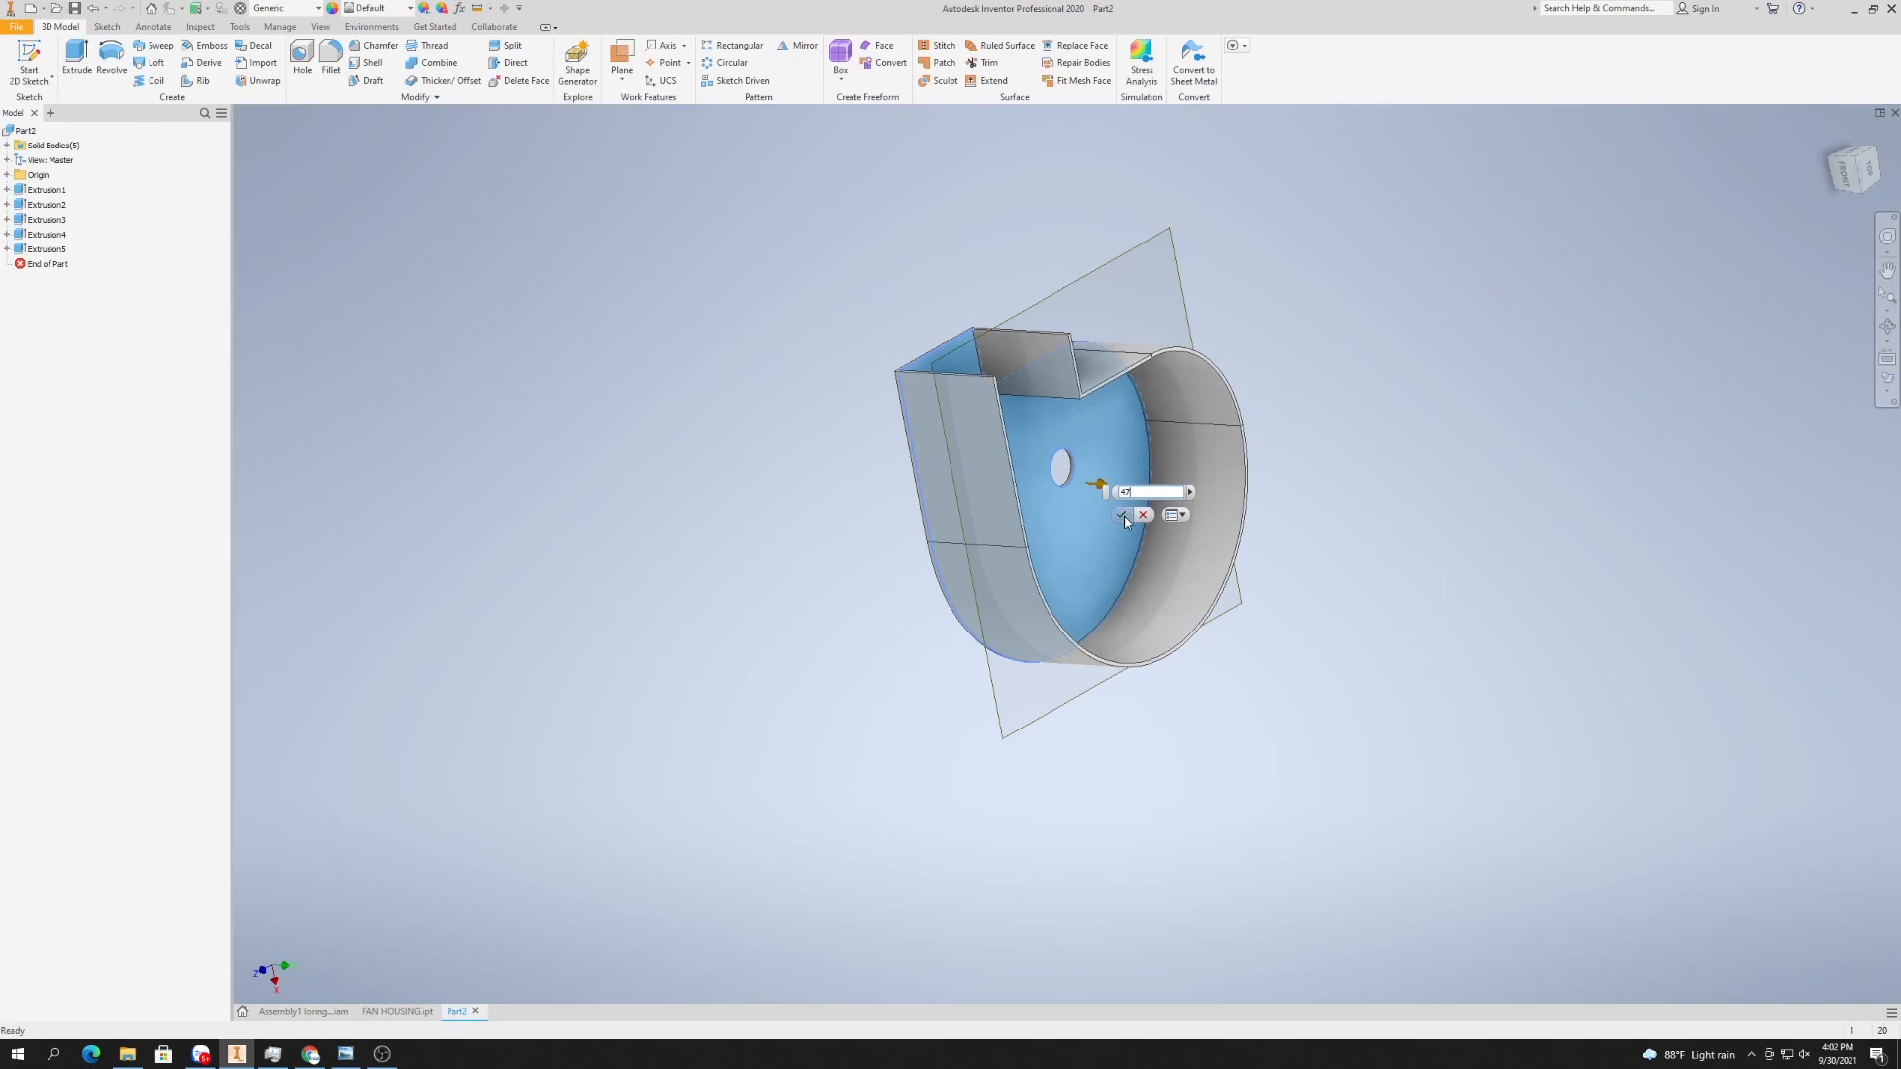
{"action": "left_click", "coordinate": [1122, 516]}
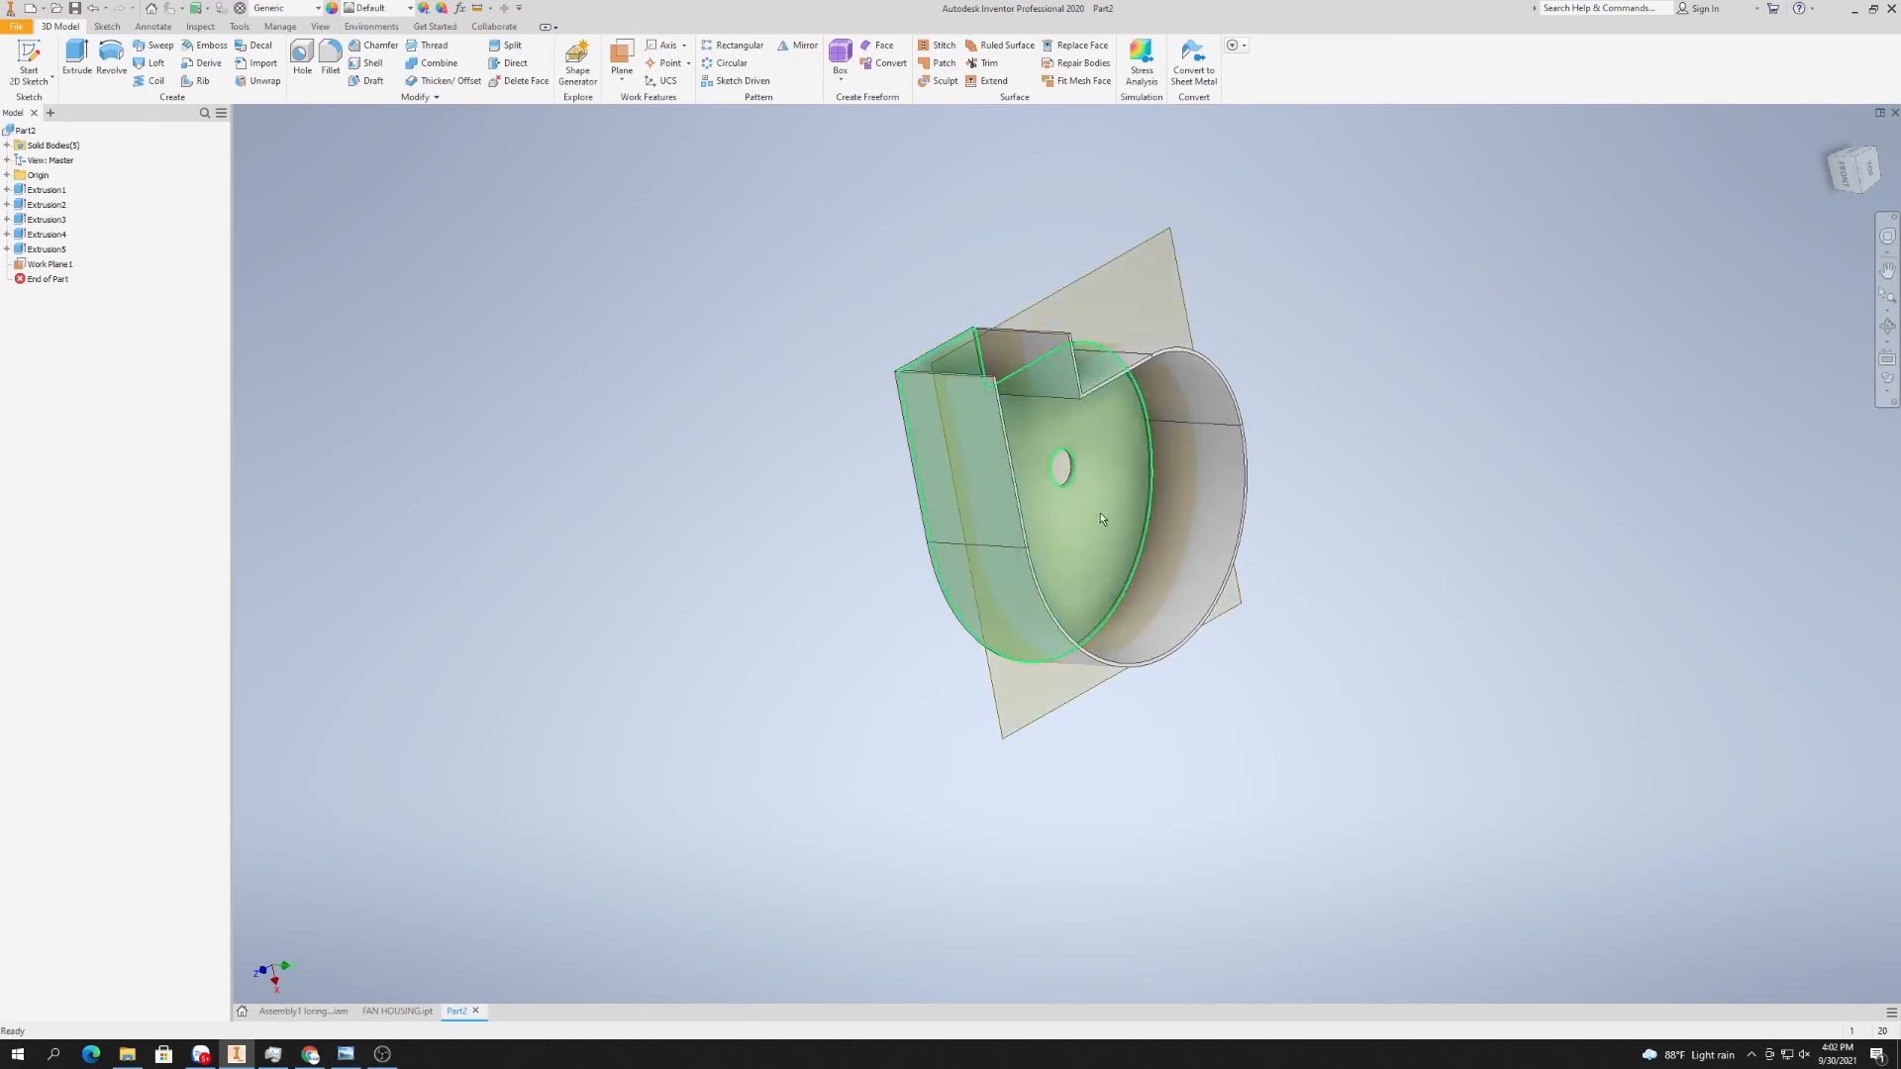
- Mirror the plate solid about the offset work plane as a new solid to cover the housing's open side
{"action": "left_click", "coordinate": [799, 46]}
{"action": "left_click", "coordinate": [257, 174]}
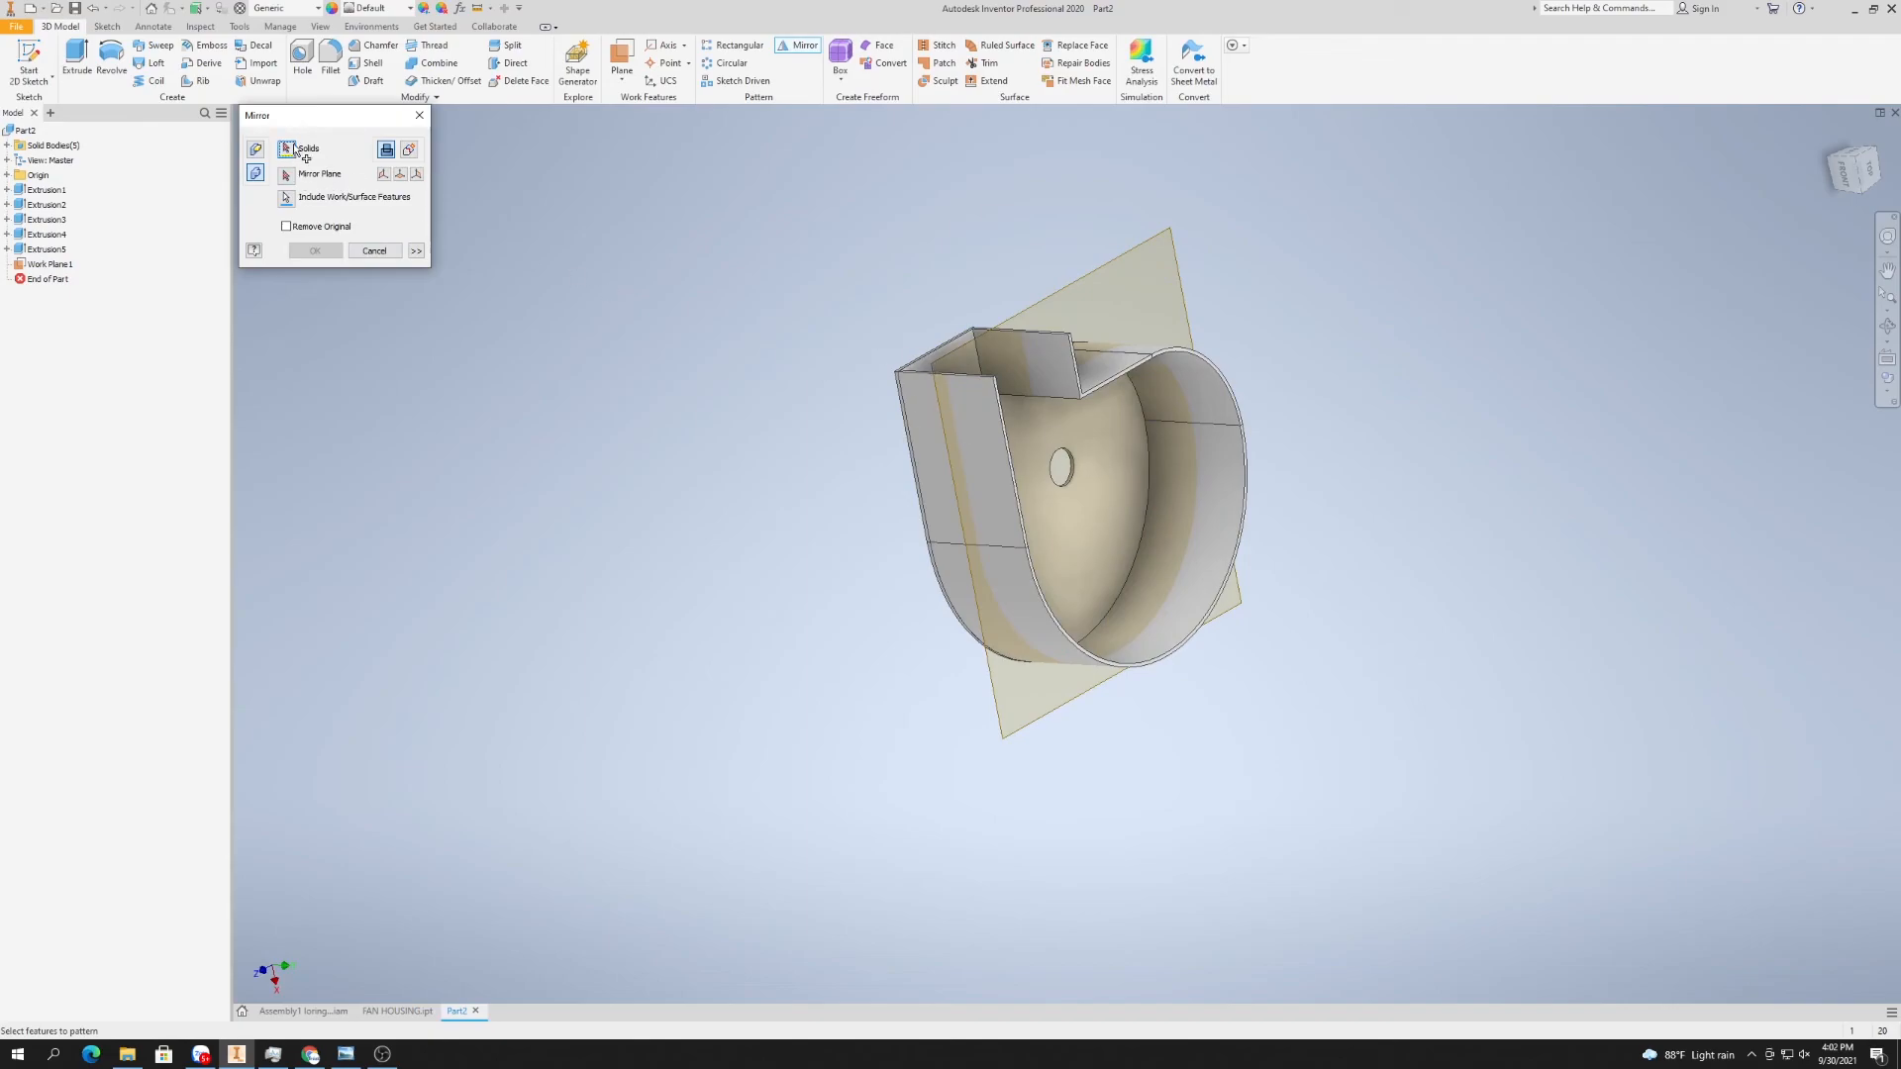
{"action": "left_click", "coordinate": [927, 355]}
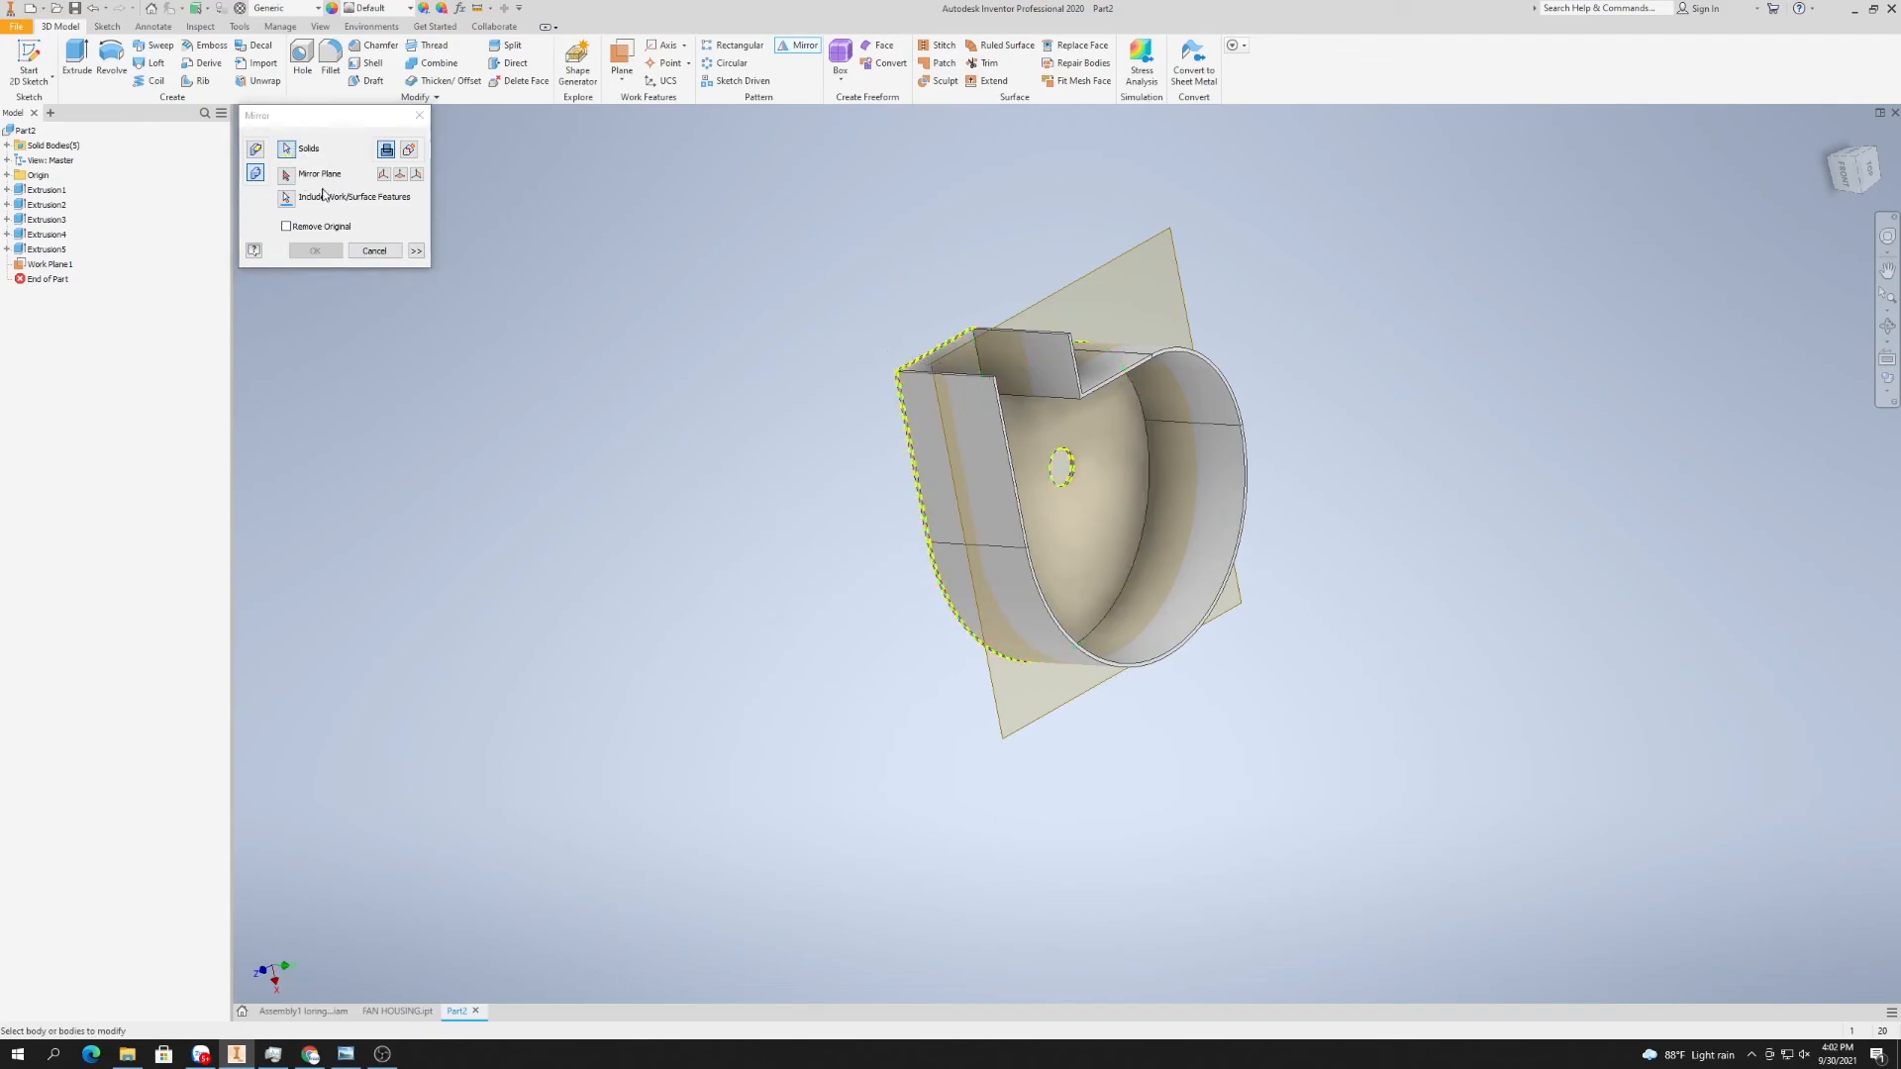
{"action": "left_click", "coordinate": [285, 175]}
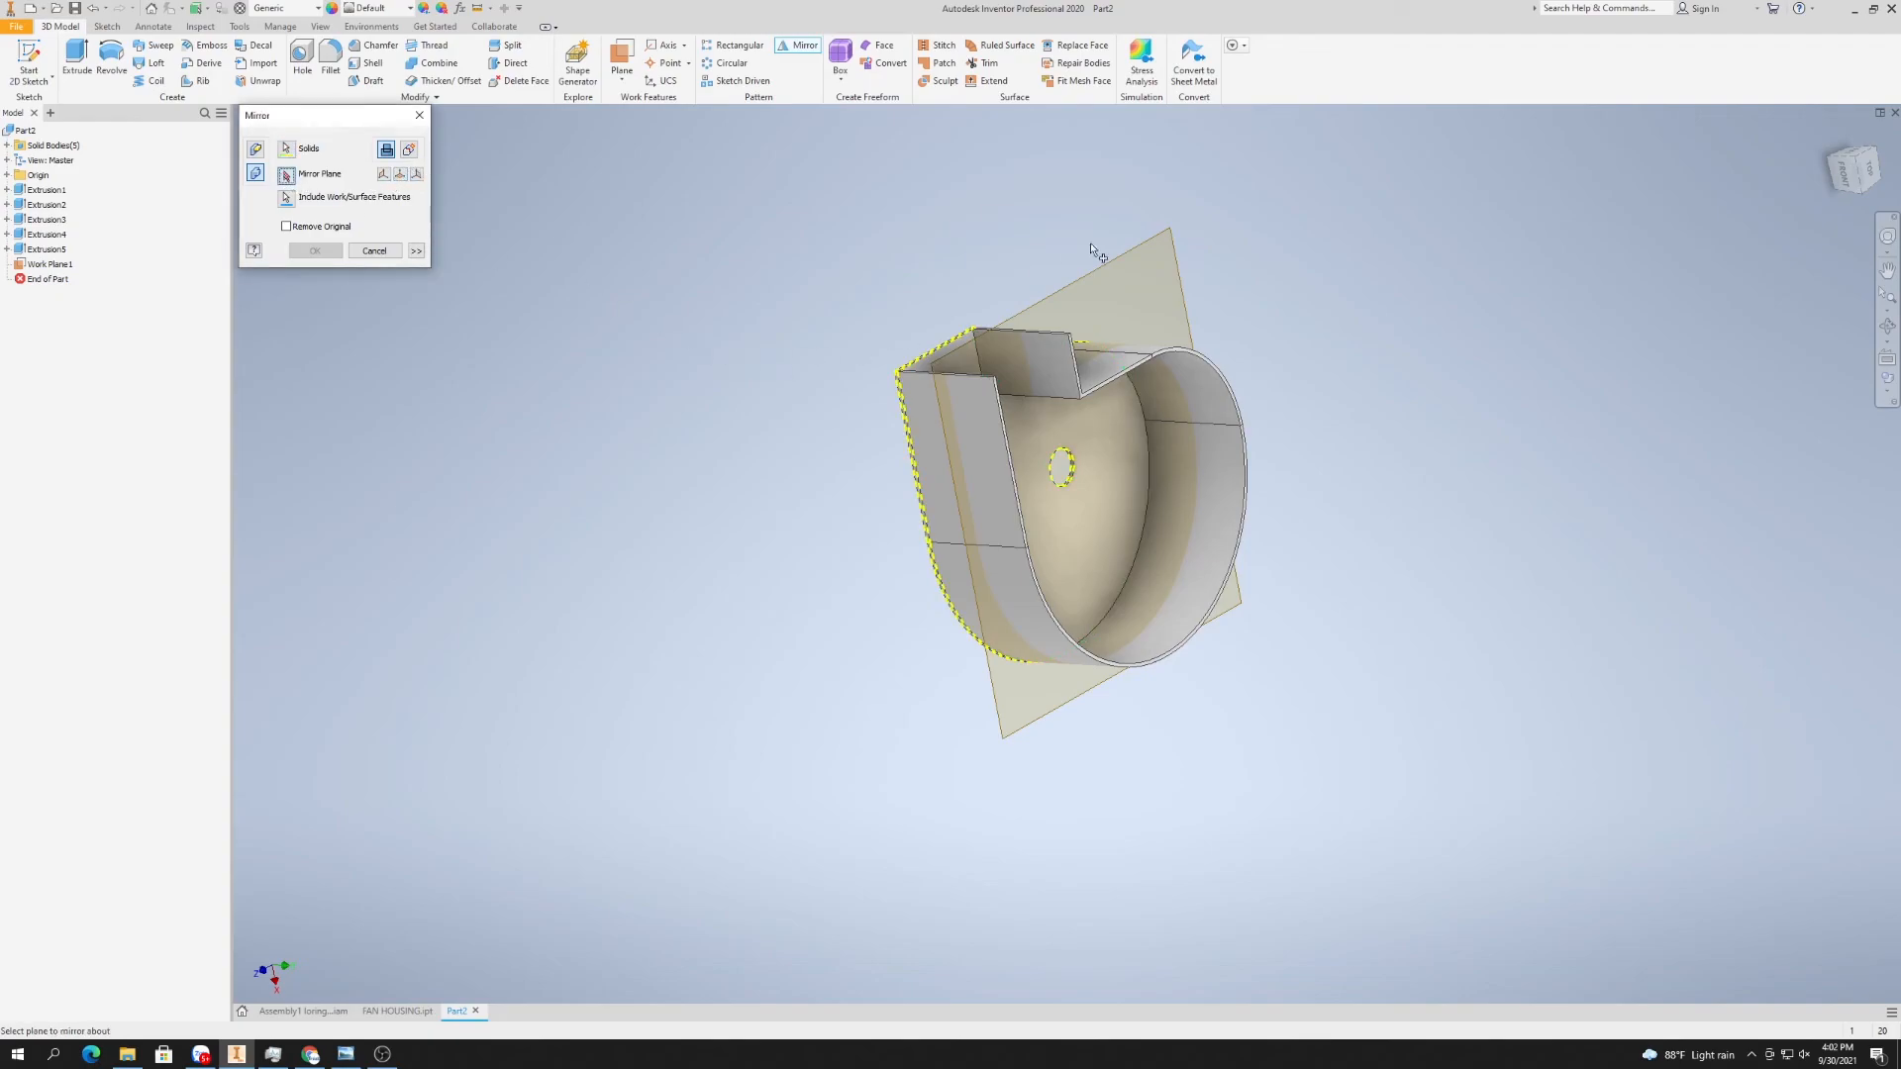
{"action": "left_click", "coordinate": [1148, 239]}
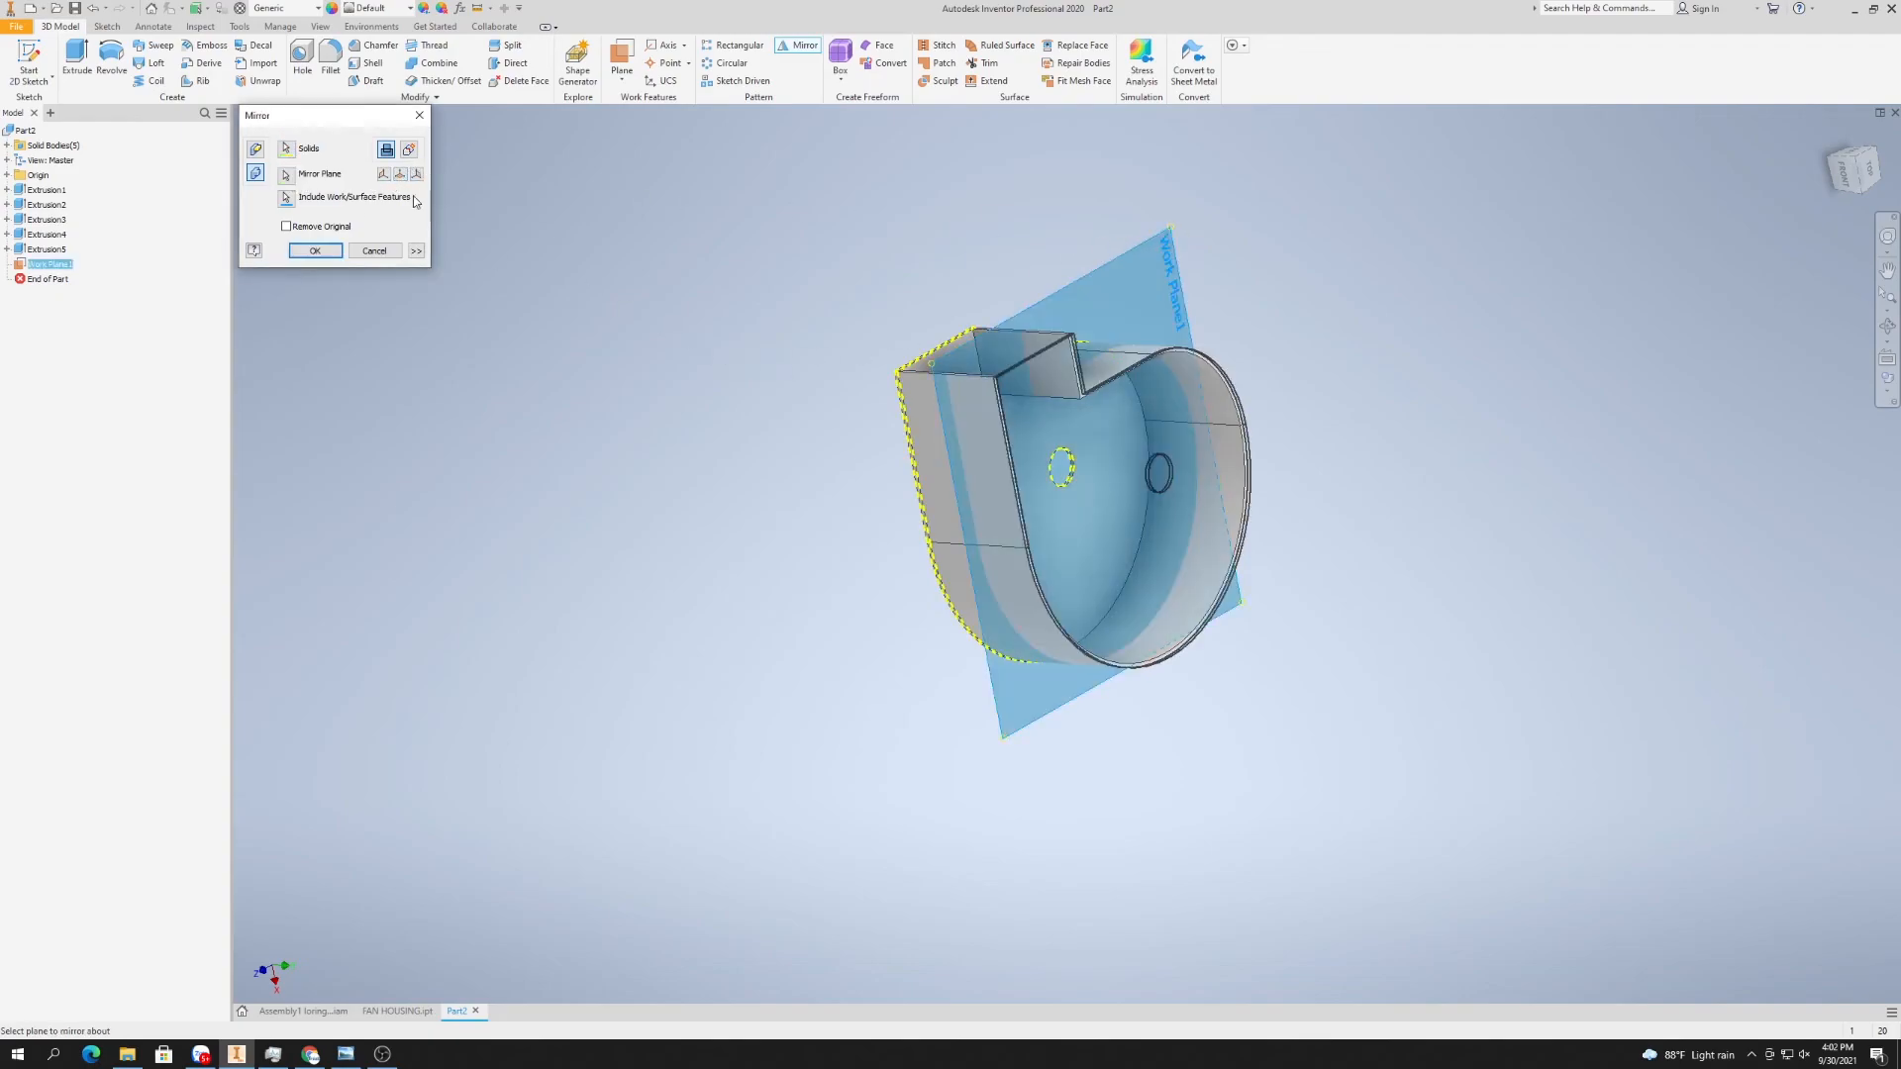
{"action": "left_click", "coordinate": [406, 154]}
{"action": "left_click", "coordinate": [315, 250]}
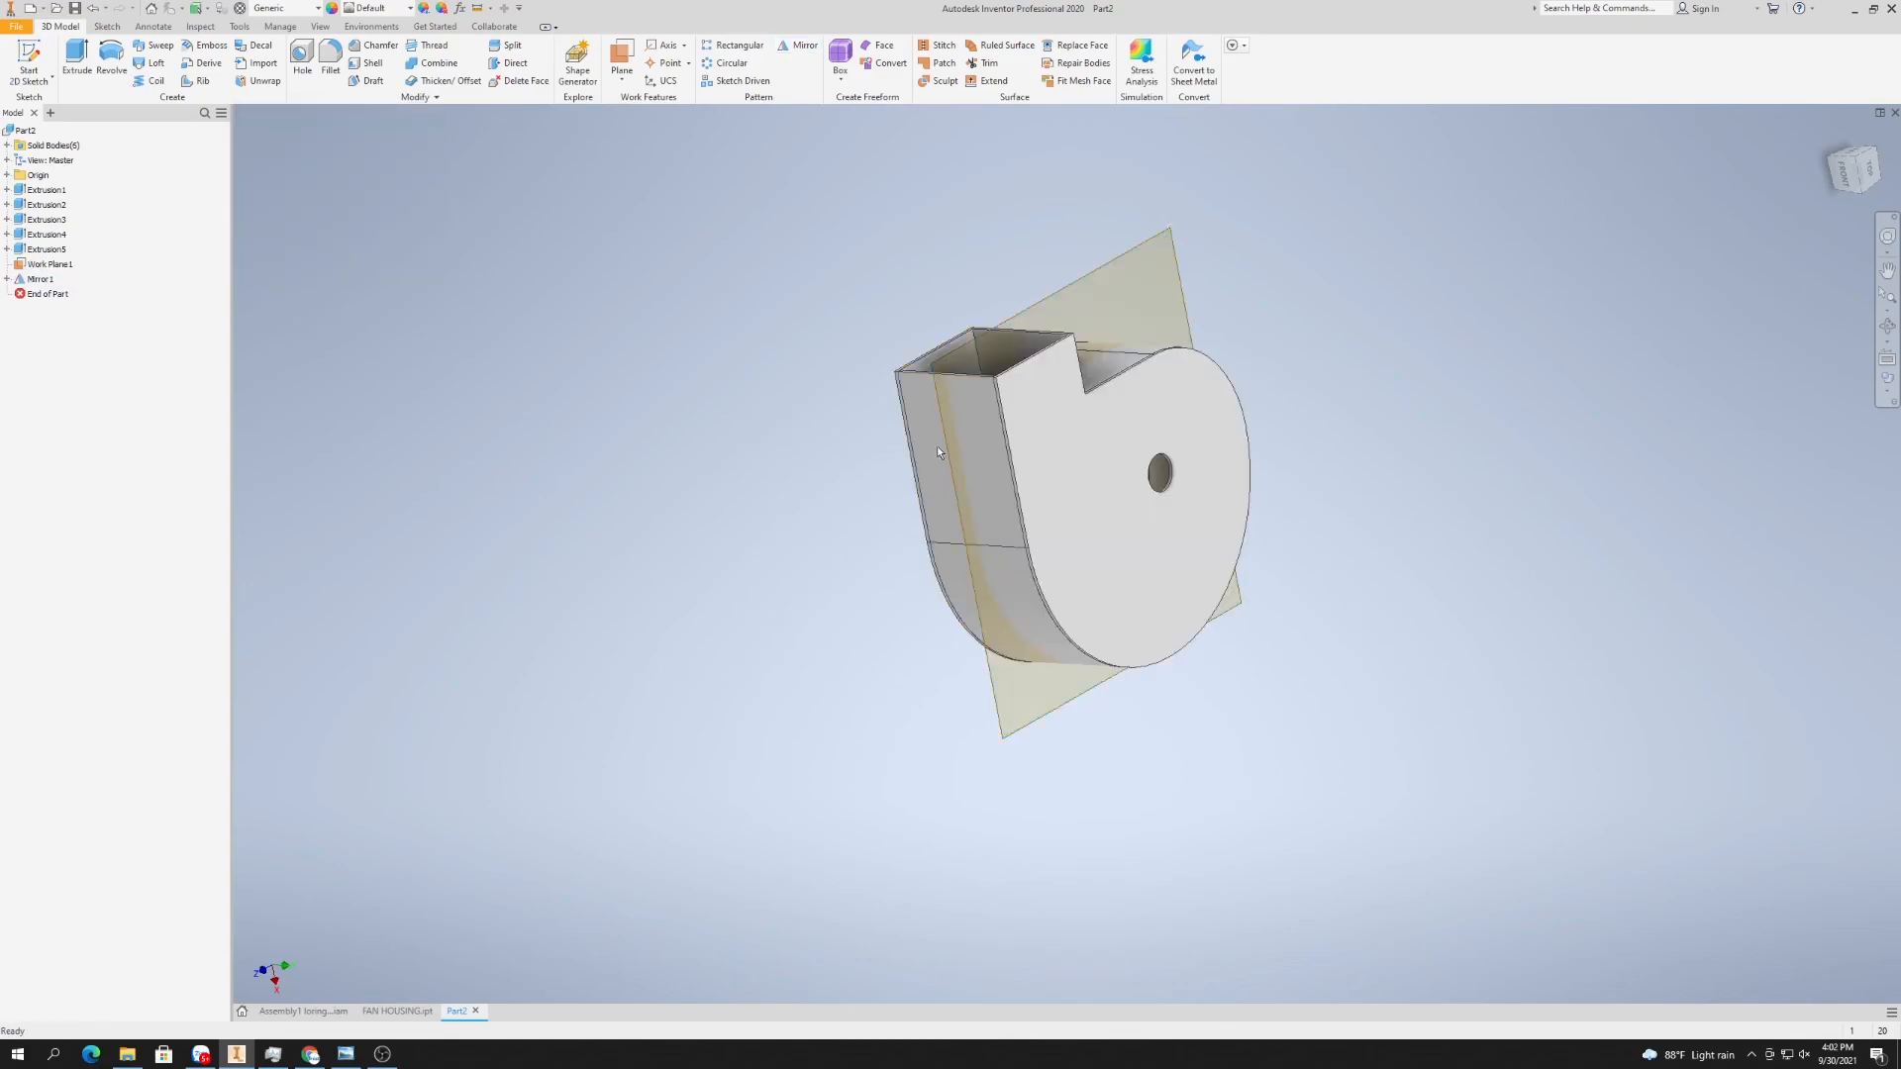
- Hide the work plane that was used to mirror the cover plate
{"action": "left_click", "coordinate": [1888, 327]}
{"action": "left_click_drag", "start_coordinate": [1264, 513], "coordinate": [926, 499]}
{"action": "right_click", "coordinate": [1283, 468]}
{"action": "left_click", "coordinate": [1318, 468]}
{"action": "right_click", "coordinate": [1196, 292]}
{"action": "left_click", "coordinate": [1229, 317]}
- Start a sketch on the mirrored cover plate's outer face and project the shaft hole's edge into it
{"action": "left_click", "coordinate": [30, 62]}
{"action": "left_click", "coordinate": [1035, 566]}
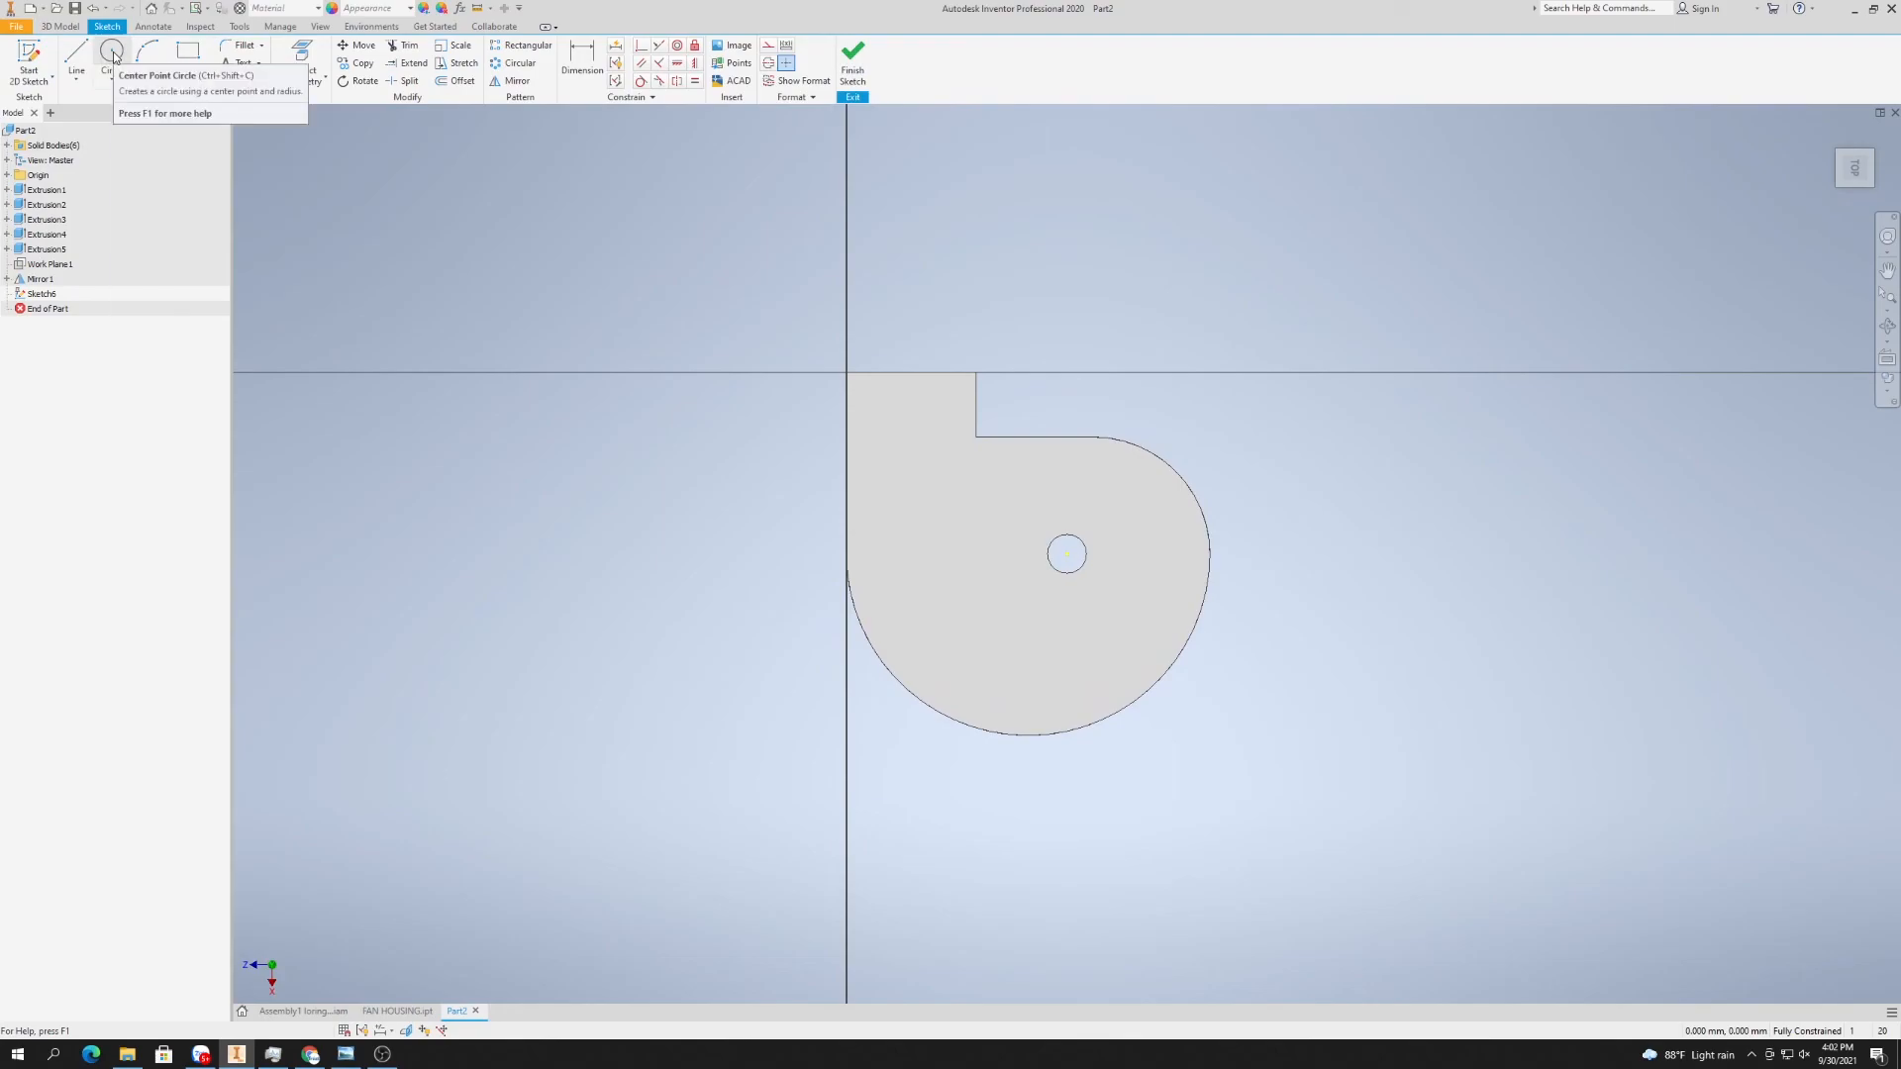
{"action": "left_click", "coordinate": [302, 61]}
{"action": "left_click", "coordinate": [1073, 571]}
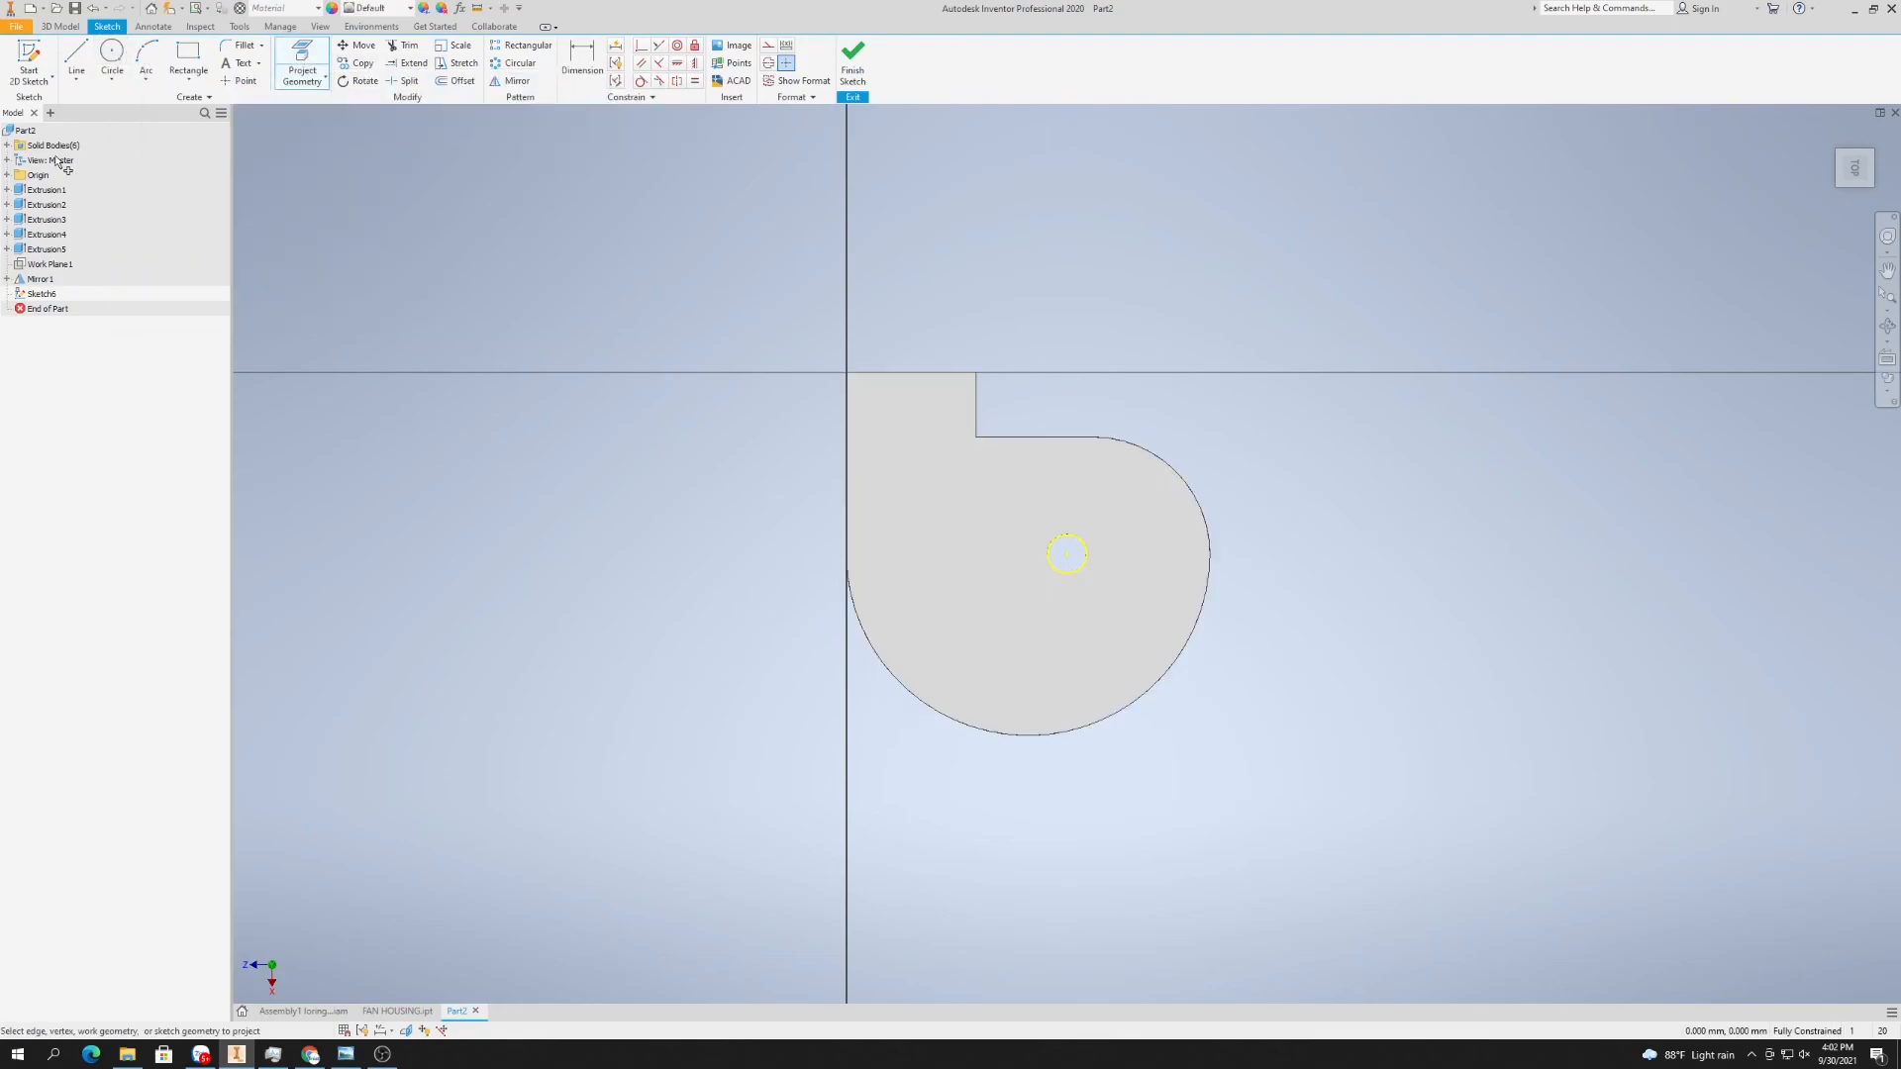
- Draw a circle concentric with the projected shaft hole and set its diameter to 100 mm
{"action": "left_click", "coordinate": [99, 57]}
{"action": "scroll", "coordinate": [1149, 599], "scroll_direction": "up", "scroll_amount": 5}
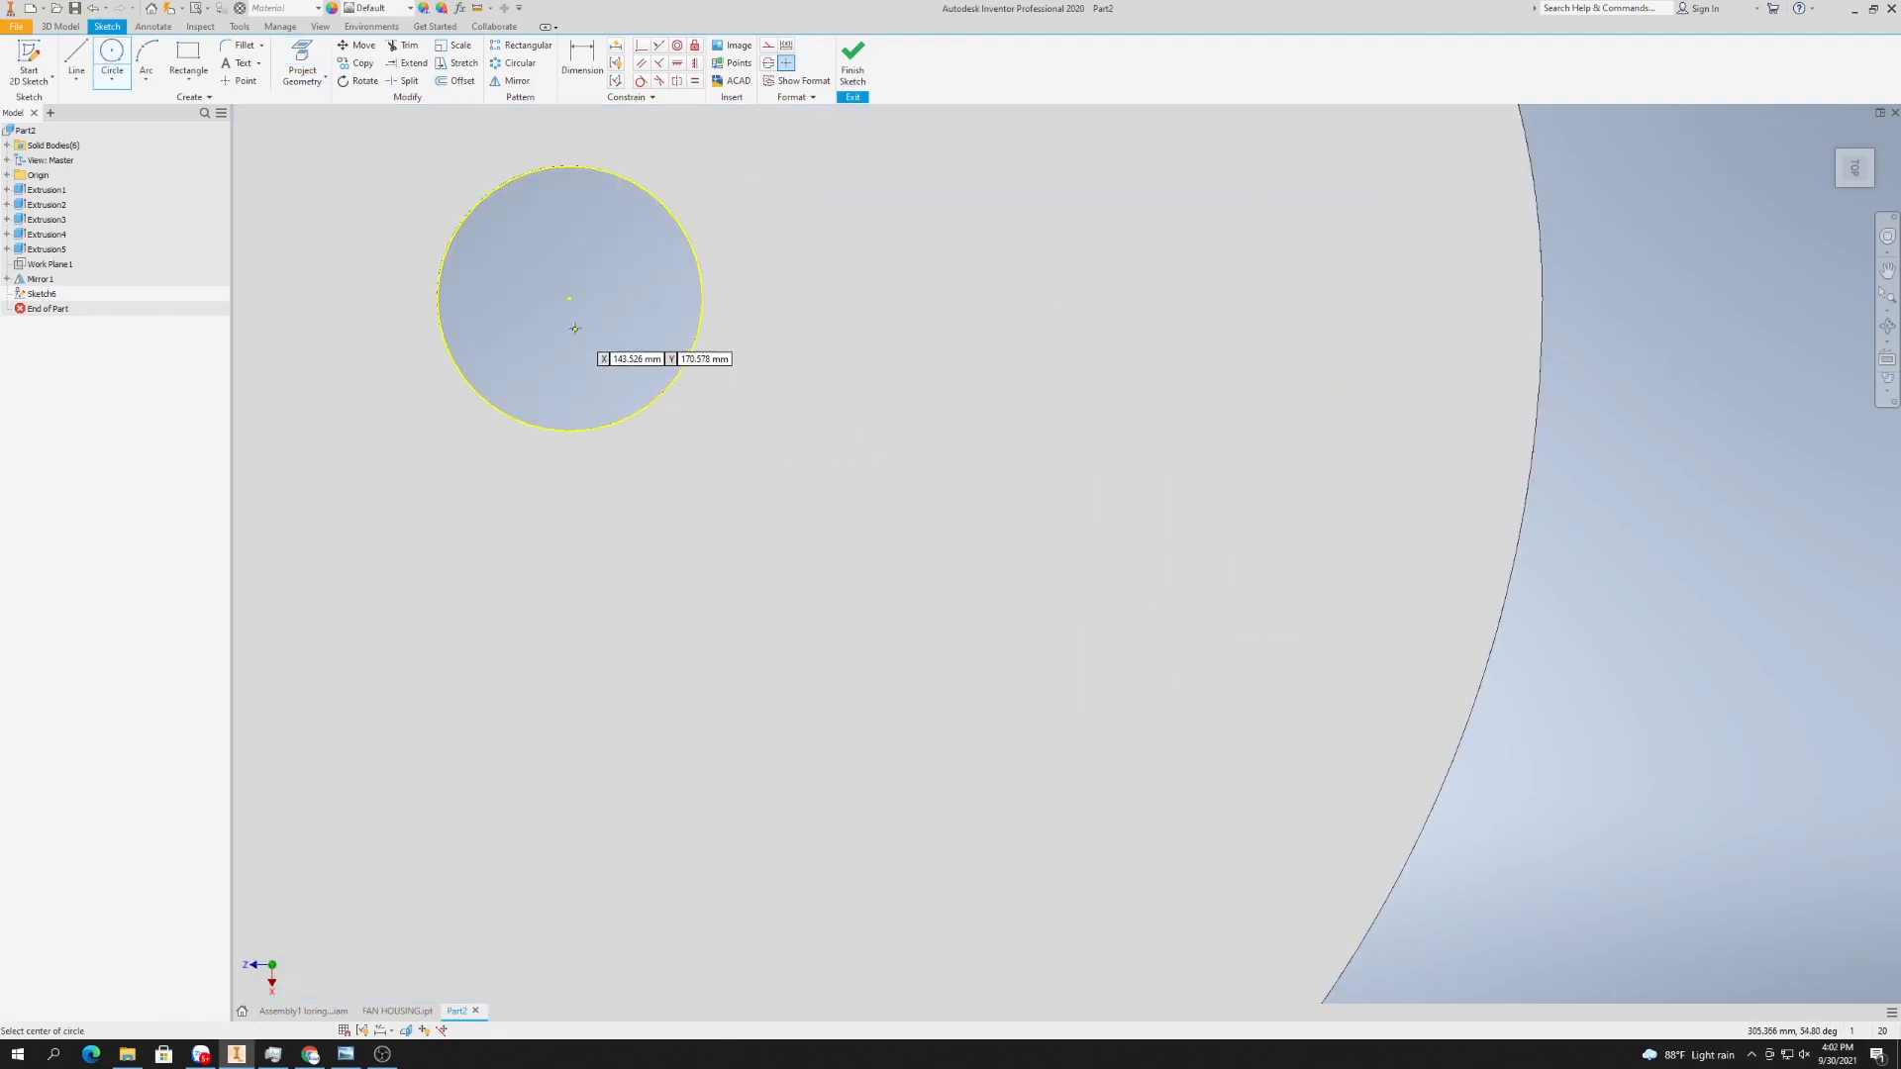
{"action": "left_click", "coordinate": [571, 296]}
{"action": "left_click", "coordinate": [879, 499]}
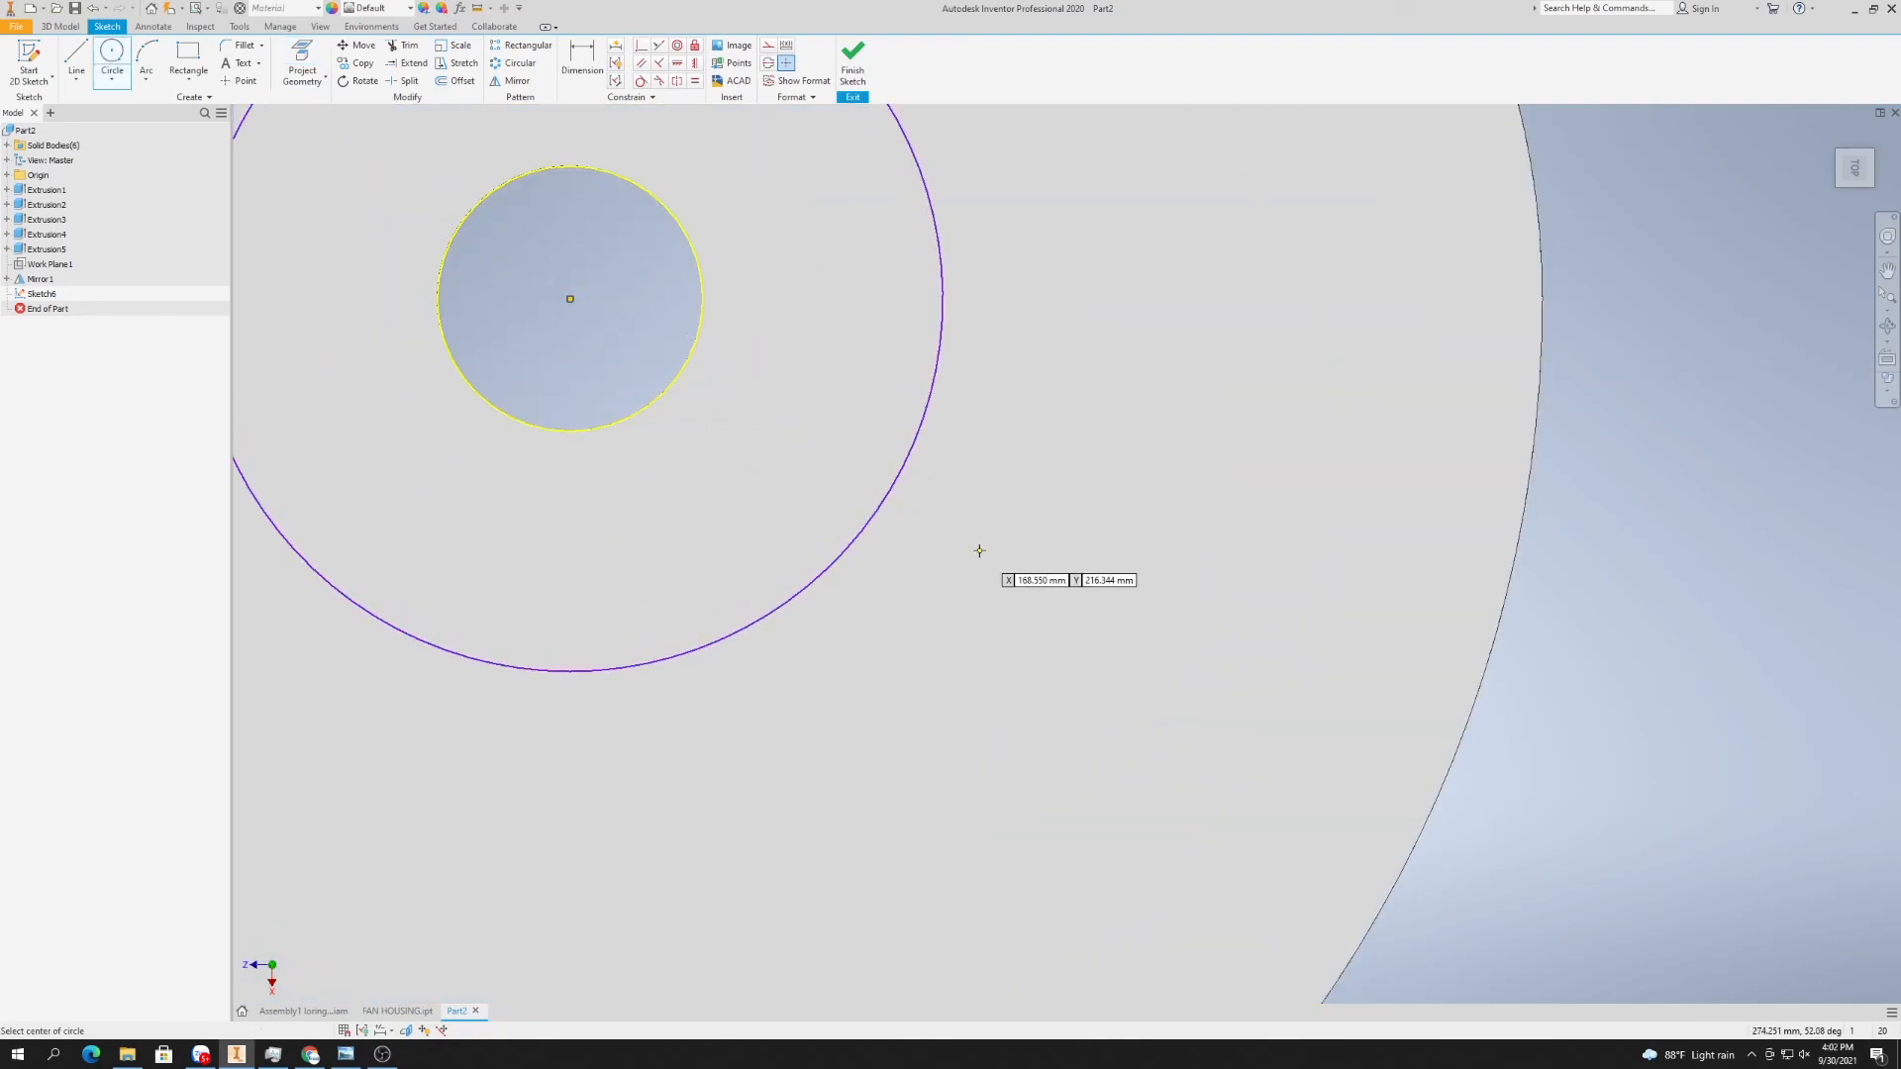
{"action": "scroll", "coordinate": [974, 549], "scroll_direction": "down", "scroll_amount": 3}
{"action": "left_click", "coordinate": [582, 56]}
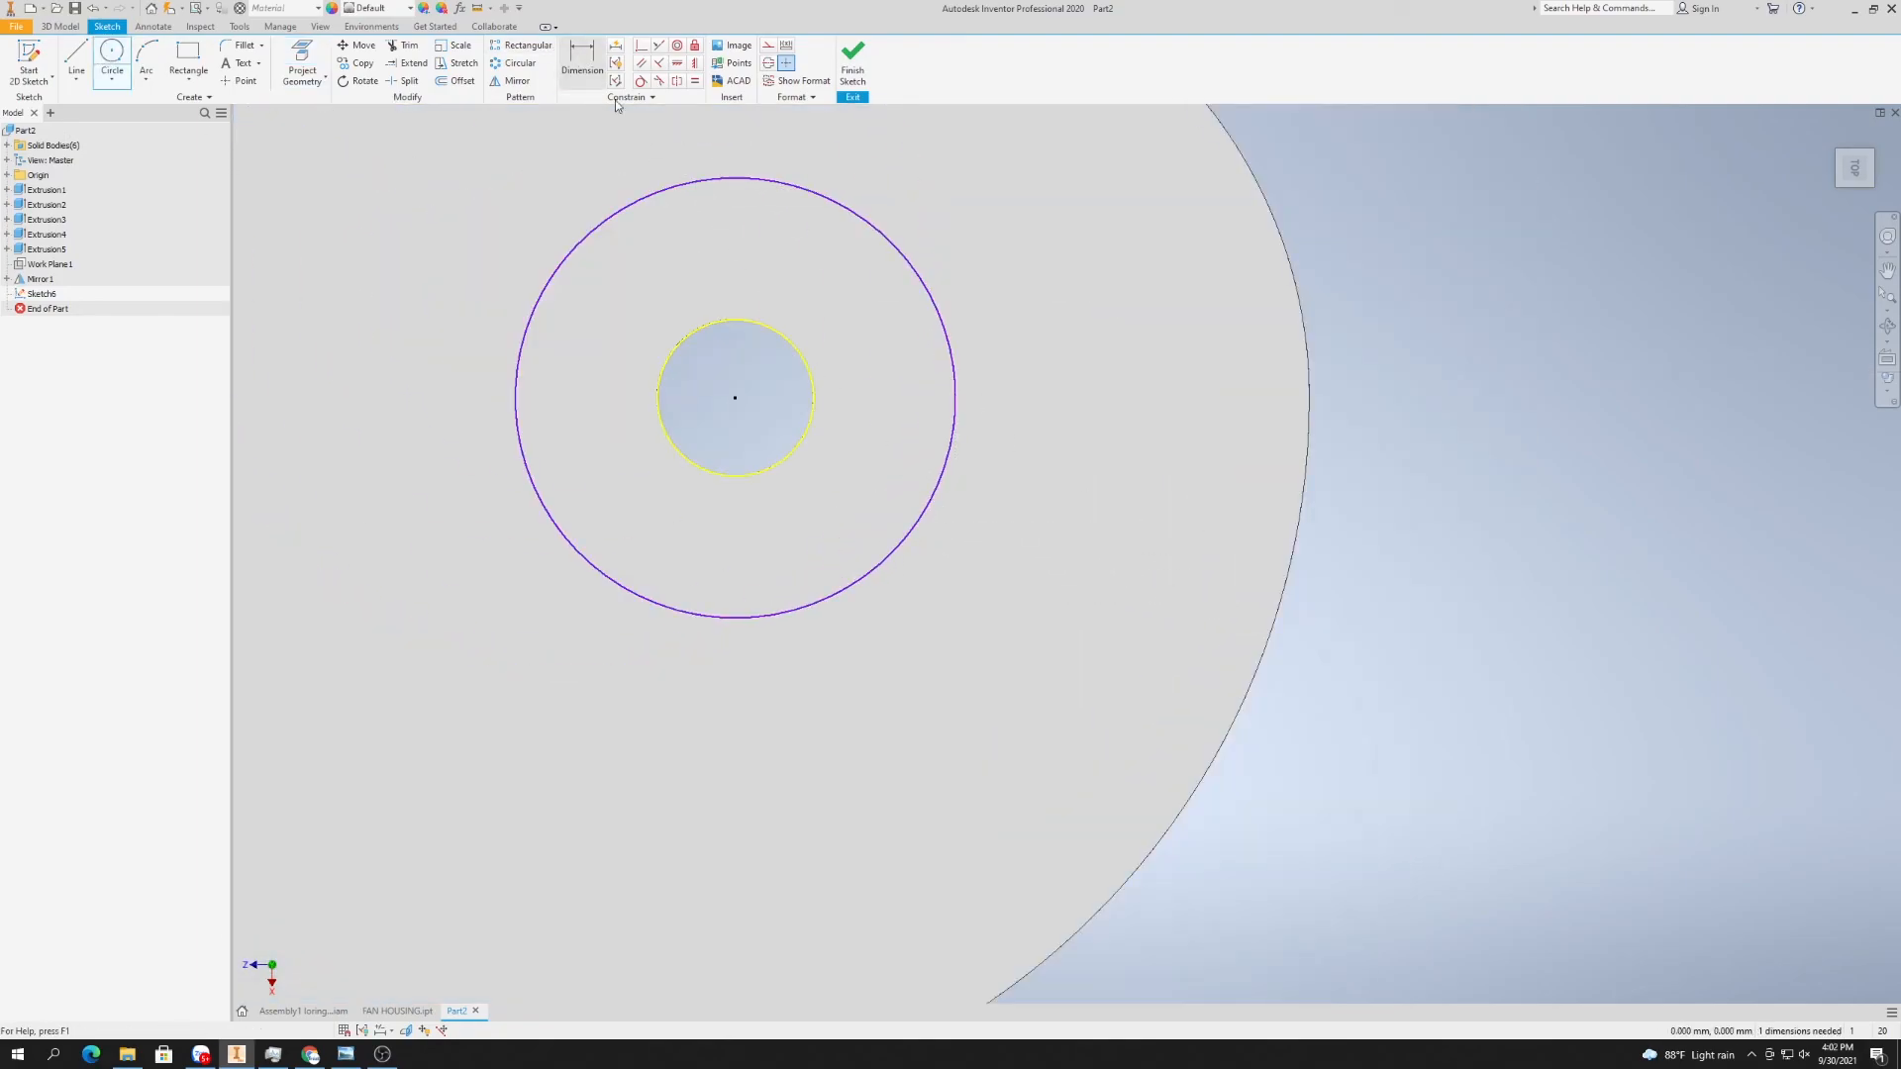
{"action": "left_click", "coordinate": [925, 512]}
{"action": "left_click", "coordinate": [948, 522]}
{"action": "type", "text": "100"}
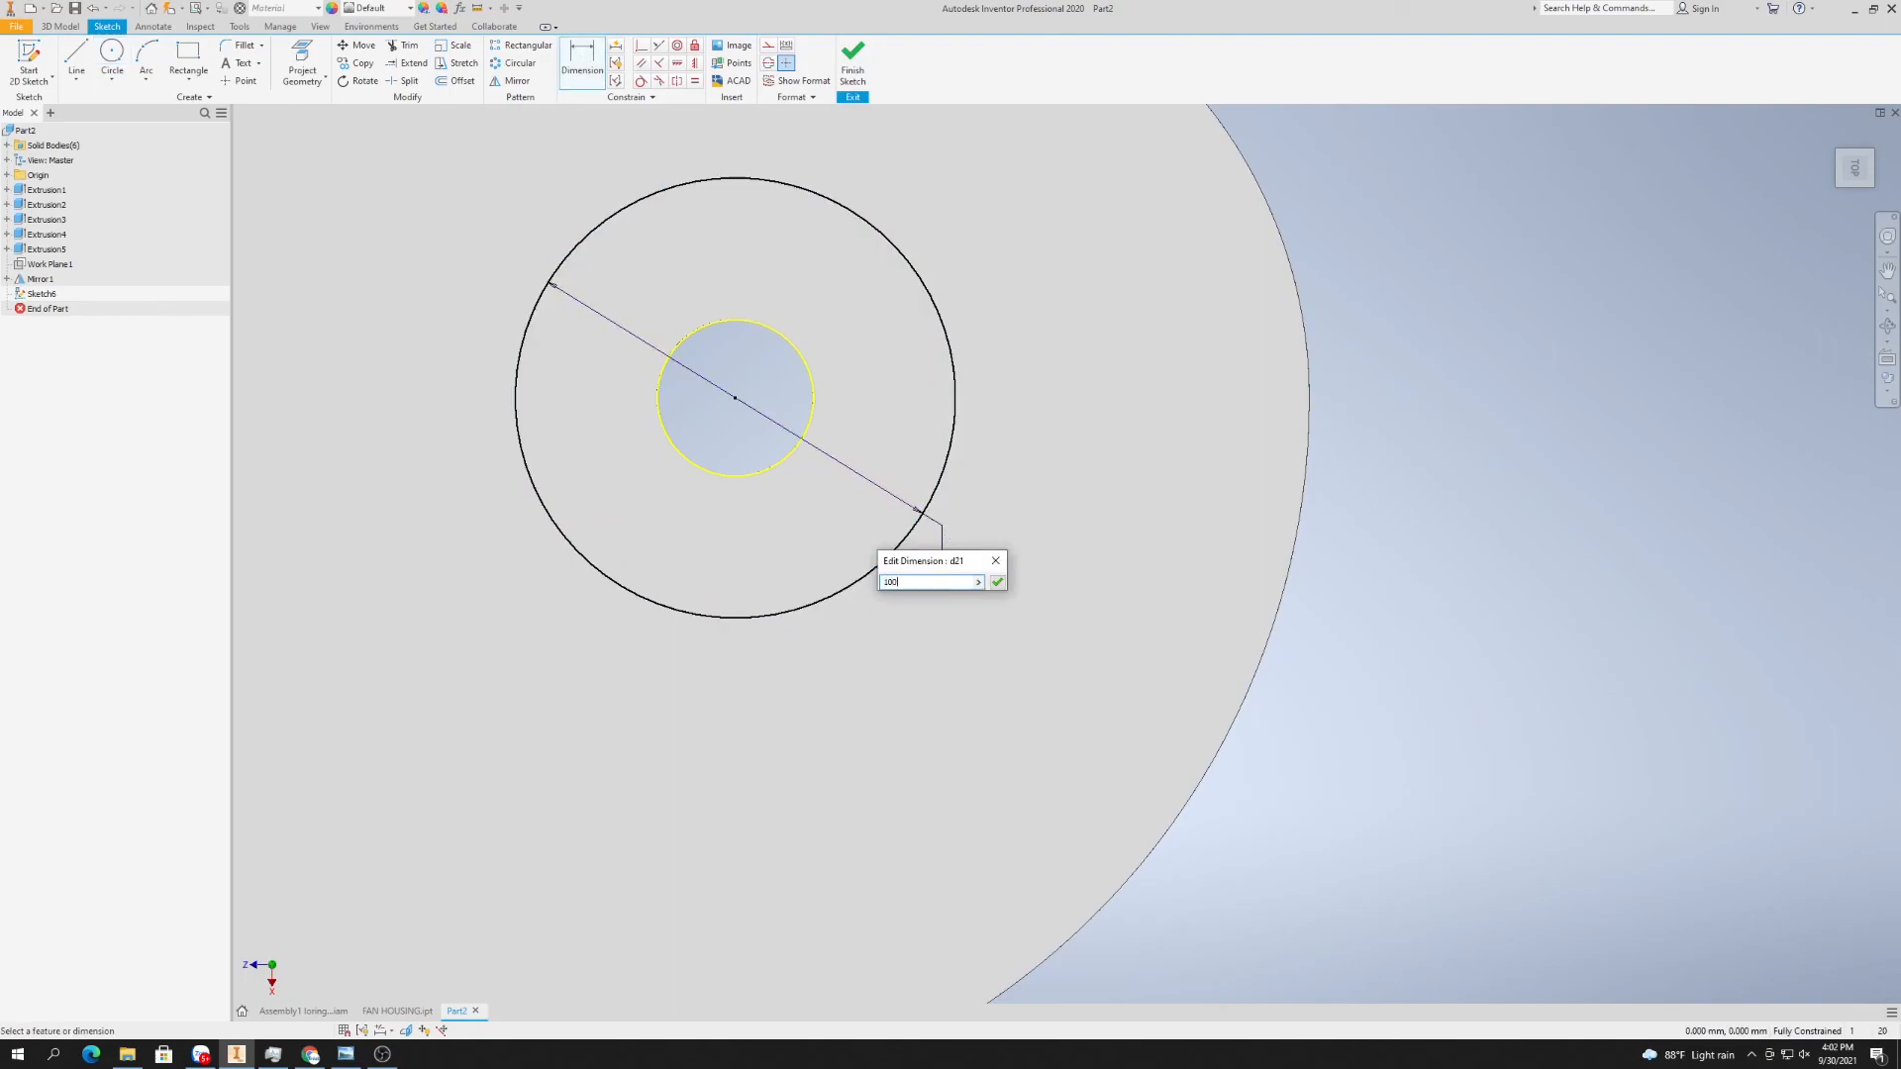
{"action": "key", "text": "Return"}
{"action": "scroll", "coordinate": [946, 520], "scroll_direction": "down", "scroll_amount": 5}
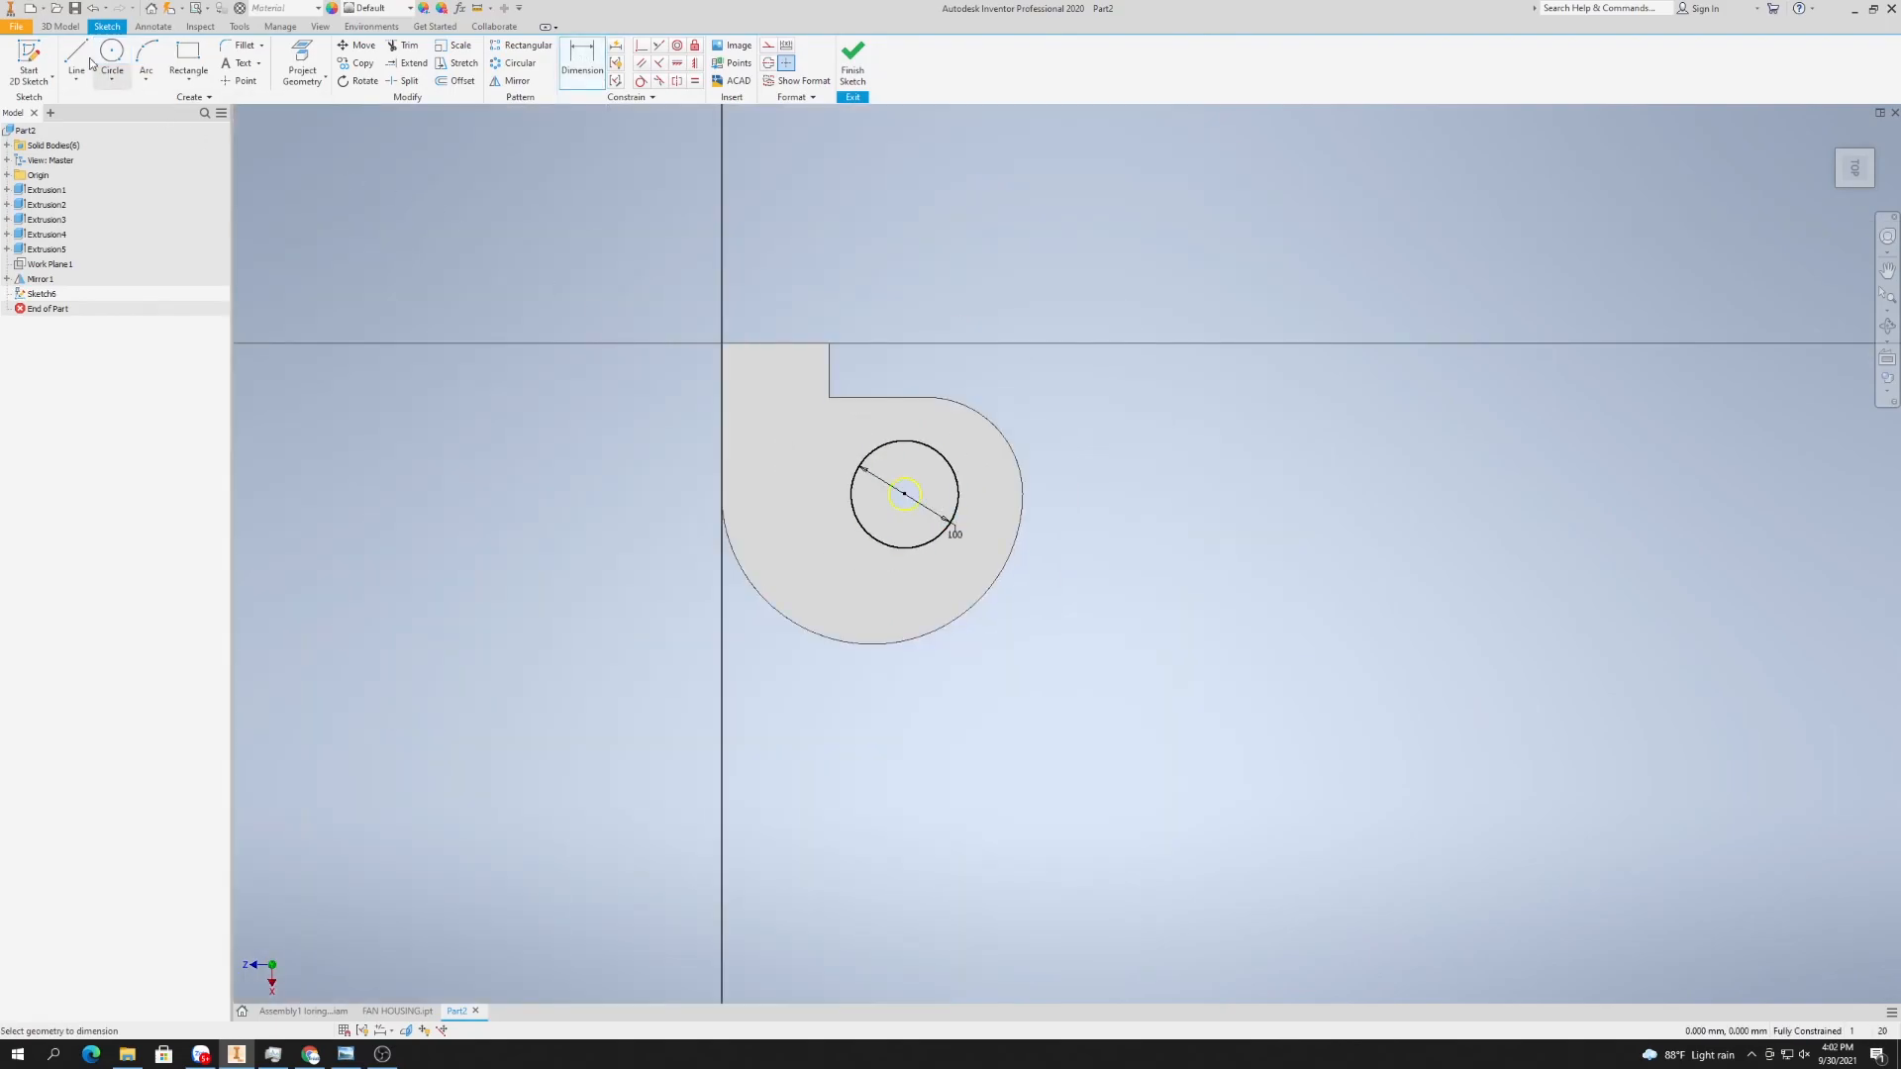
- Cut the 100 mm circle inward through the cover plate only, ending the cut at a point on the plate's inner side
{"action": "left_click", "coordinate": [59, 26]}
{"action": "middle_click_drag", "start_coordinate": [693, 435], "coordinate": [746, 462], "text": "shift"}
{"action": "left_click", "coordinate": [77, 57]}
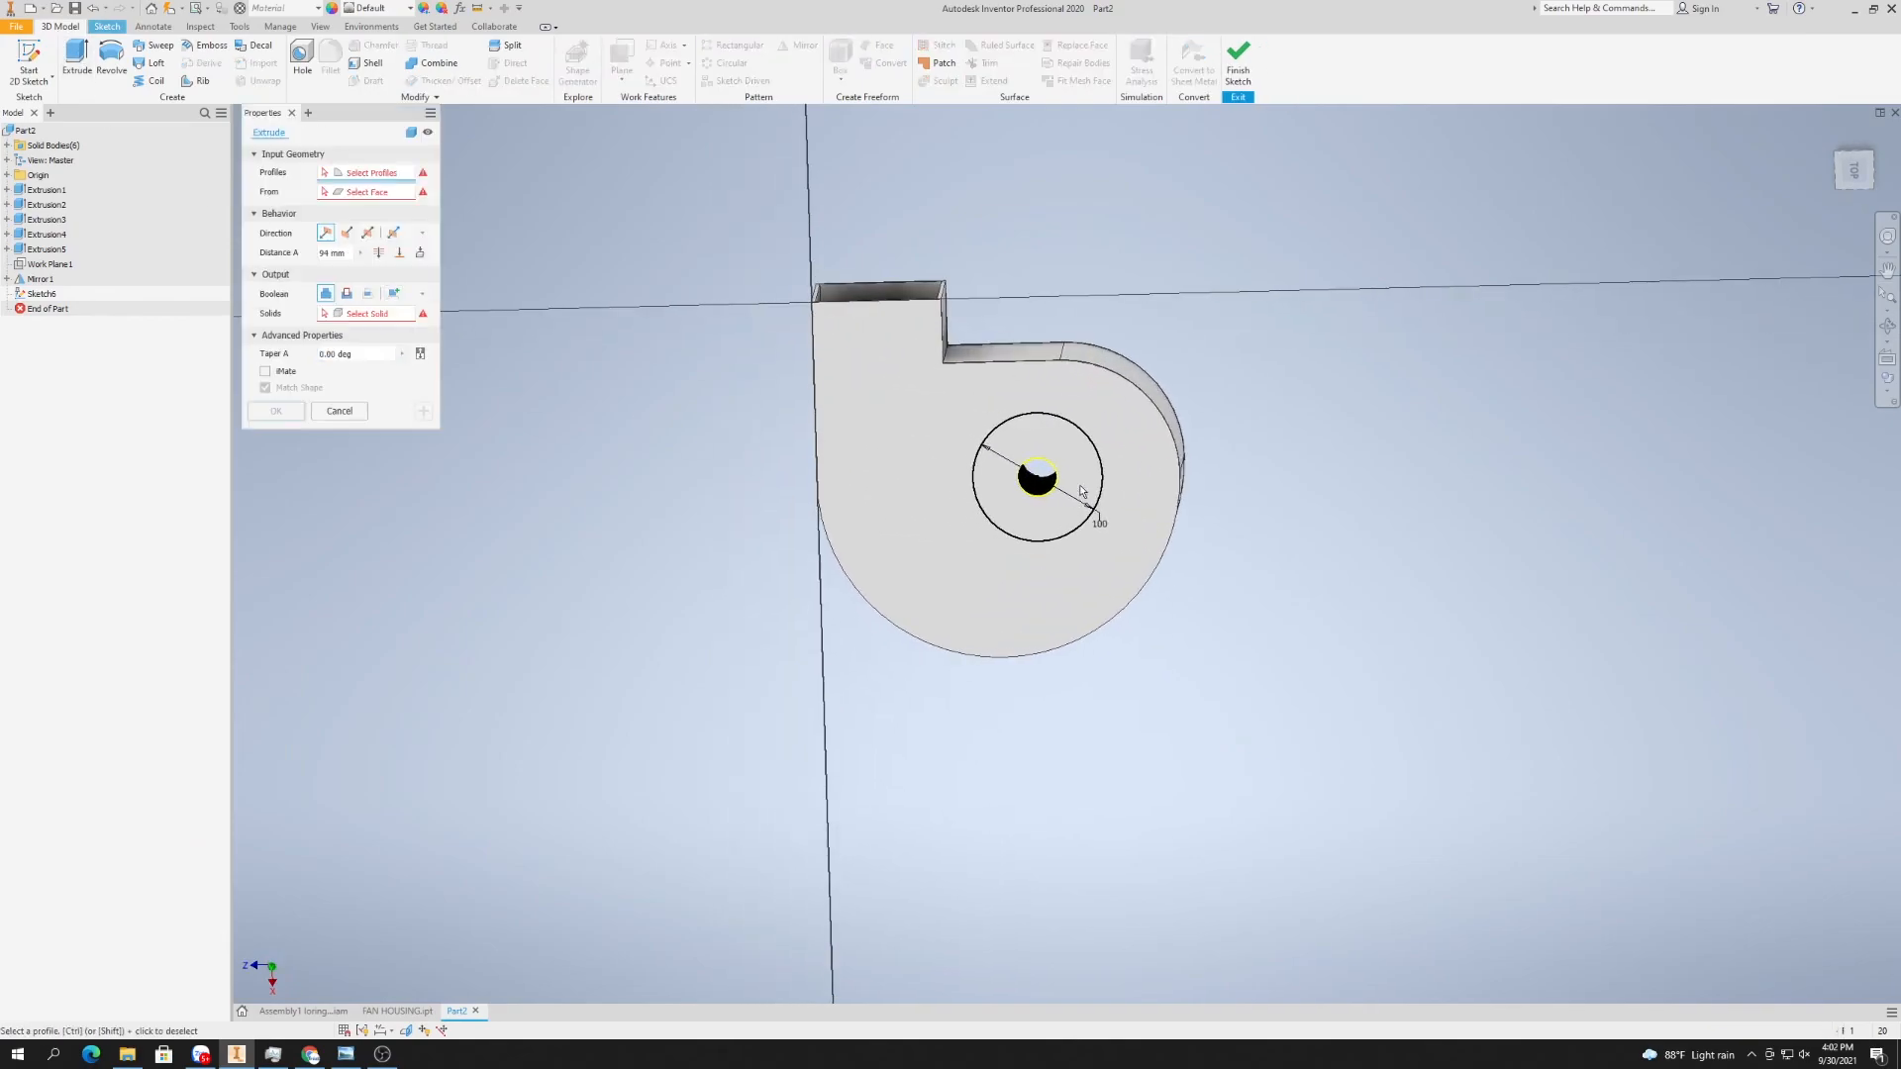
{"action": "left_click", "coordinate": [349, 294]}
{"action": "left_click", "coordinate": [411, 252]}
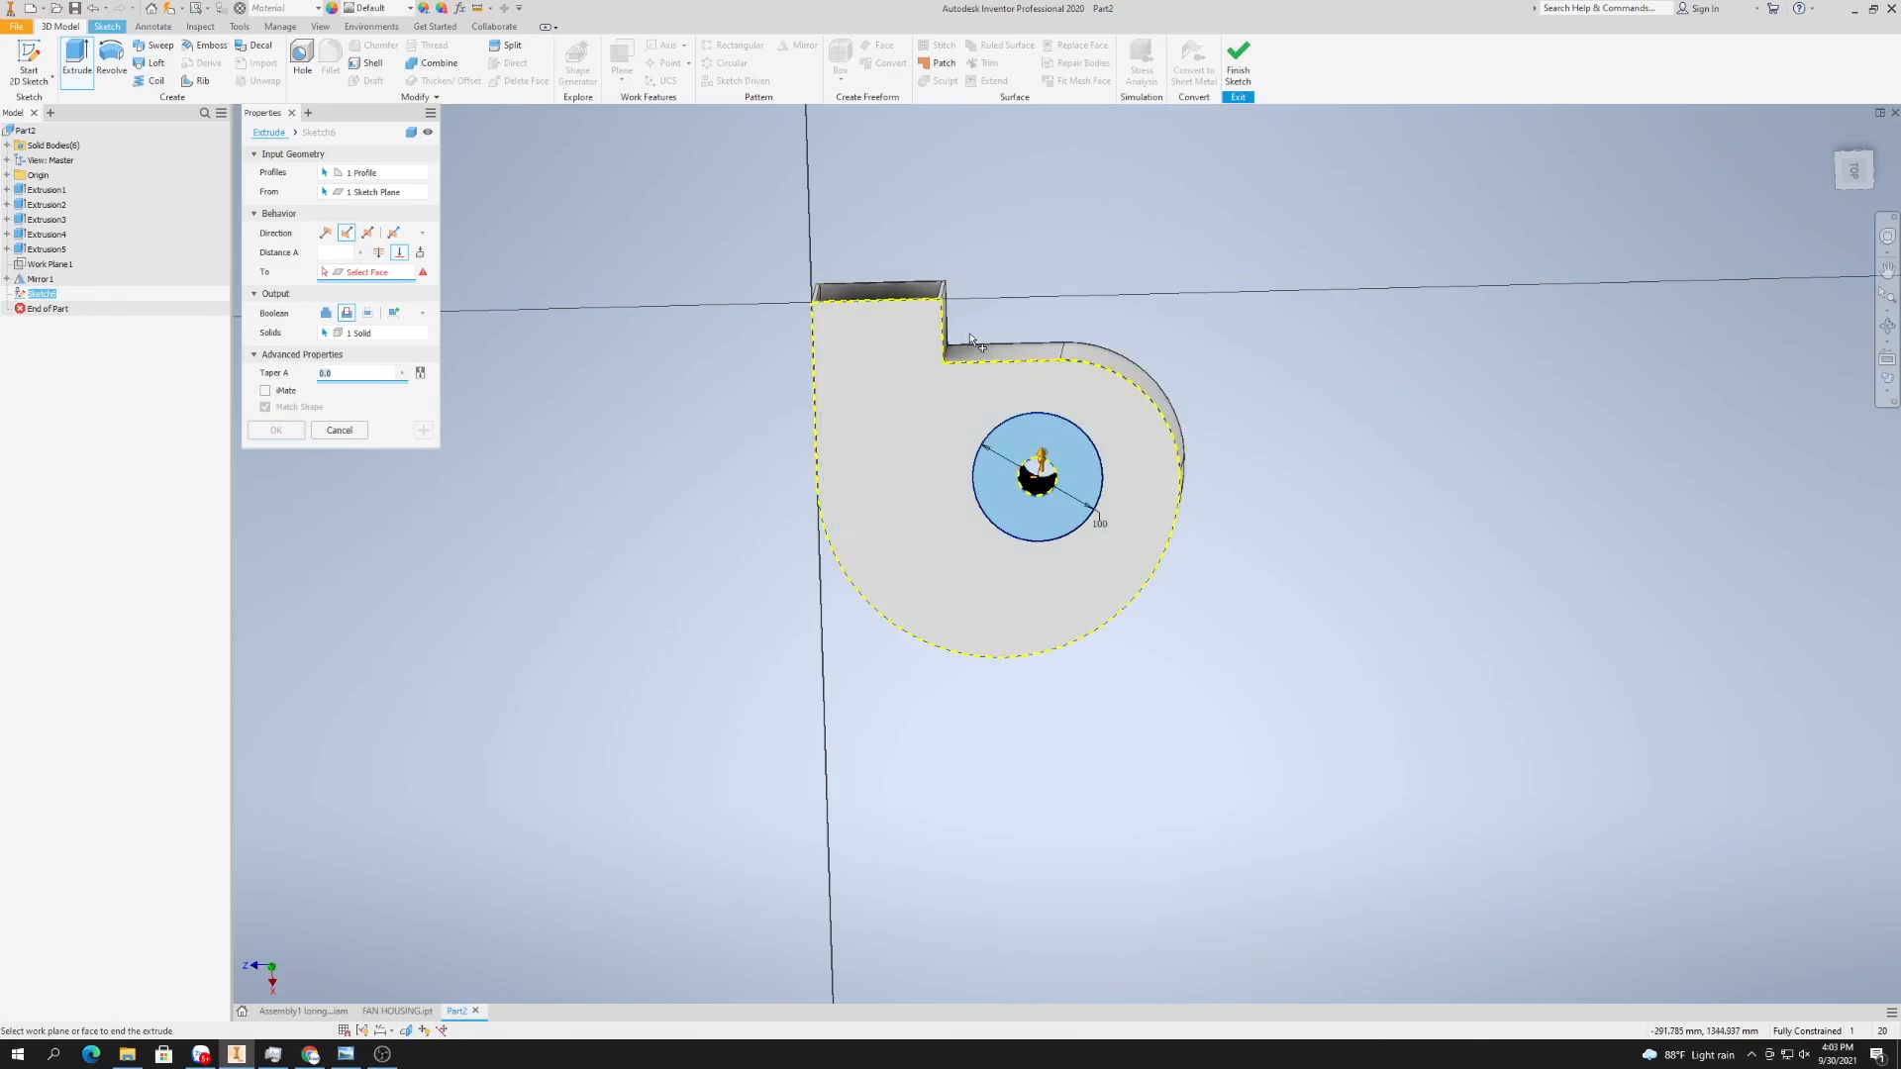
{"action": "scroll", "coordinate": [969, 341], "scroll_direction": "down", "scroll_amount": 5}
{"action": "left_click", "coordinate": [867, 311]}
{"action": "scroll", "coordinate": [613, 321], "scroll_direction": "up", "scroll_amount": 5}
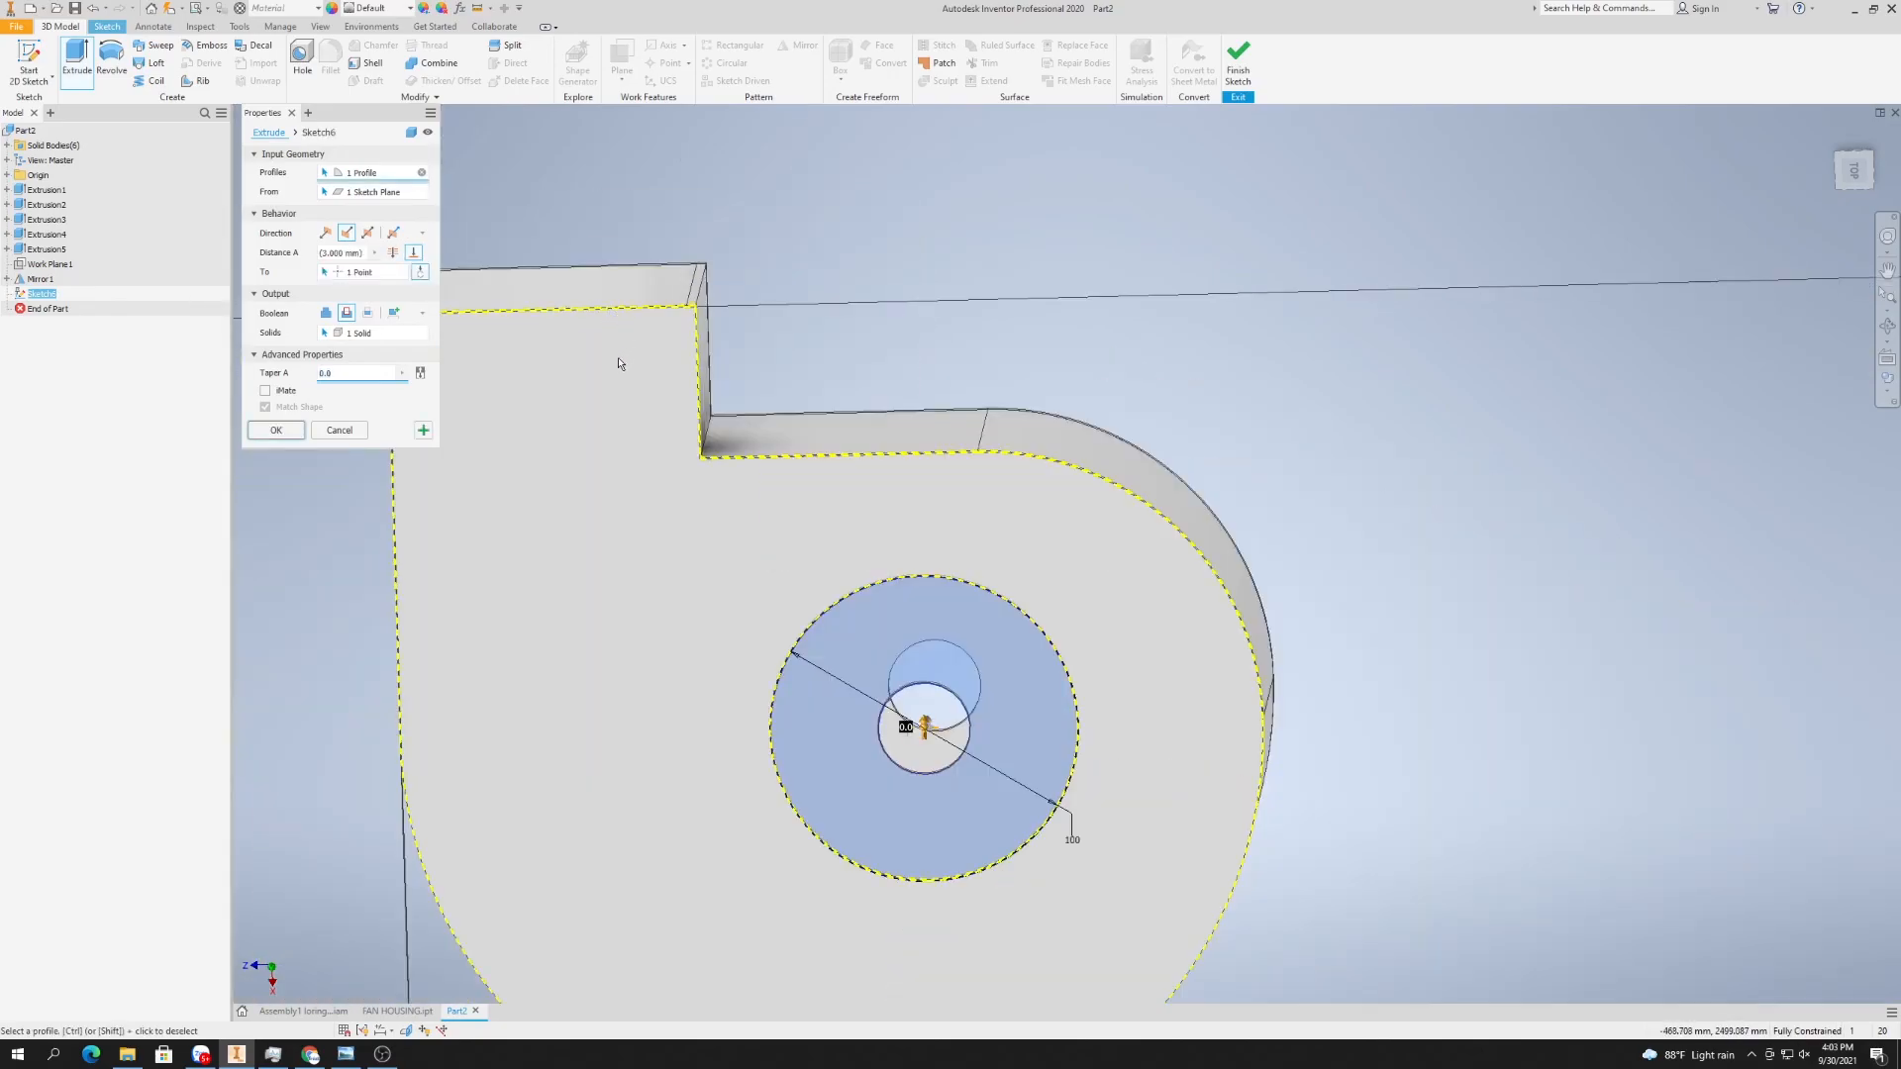
{"action": "left_click", "coordinate": [276, 430]}
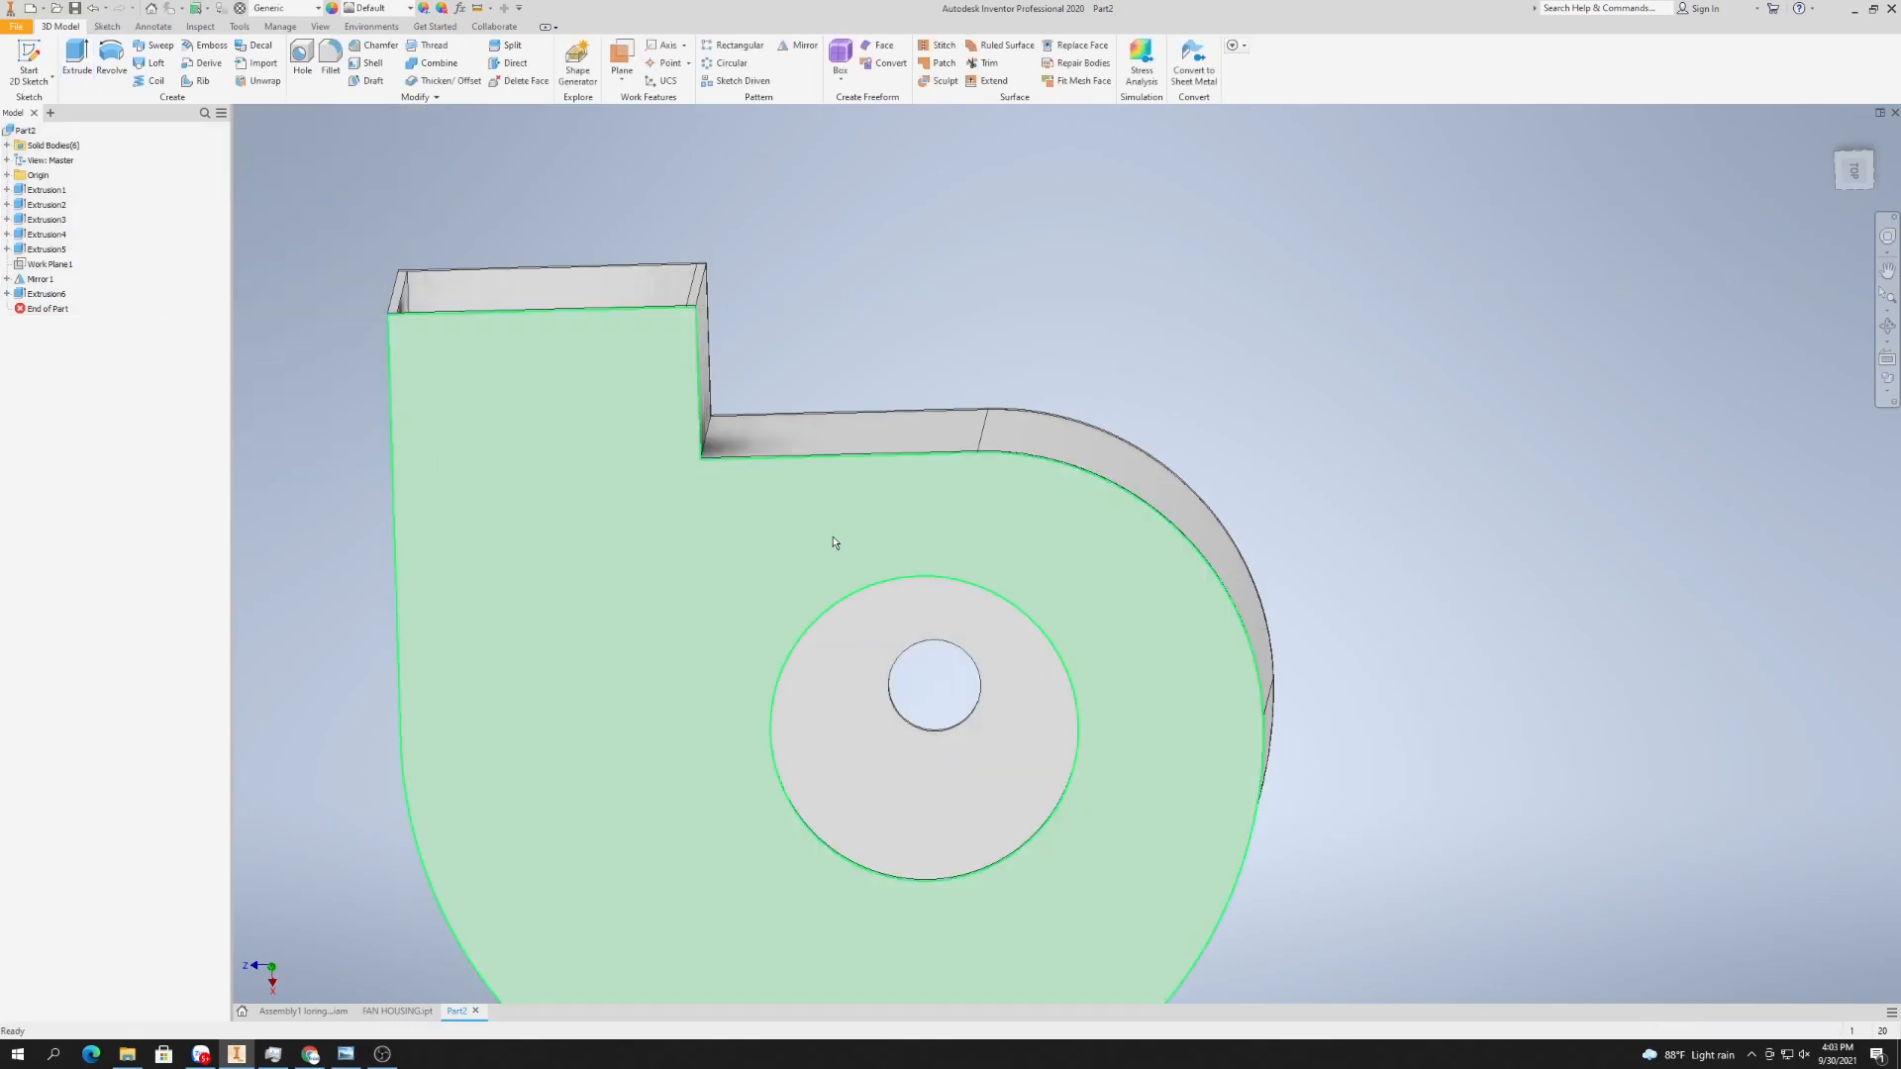
- Start a sketch on the end face of the straight outer wall at the housing's outlet
{"action": "left_click", "coordinate": [1888, 327]}
{"action": "scroll", "coordinate": [1303, 488], "scroll_direction": "up", "scroll_amount": 3}
{"action": "left_click_drag", "start_coordinate": [1303, 488], "coordinate": [1227, 775]}
{"action": "right_click", "coordinate": [1203, 425]}
{"action": "left_click", "coordinate": [1245, 431]}
{"action": "left_click", "coordinate": [27, 51]}
{"action": "scroll", "coordinate": [811, 536], "scroll_direction": "up", "scroll_amount": 3}
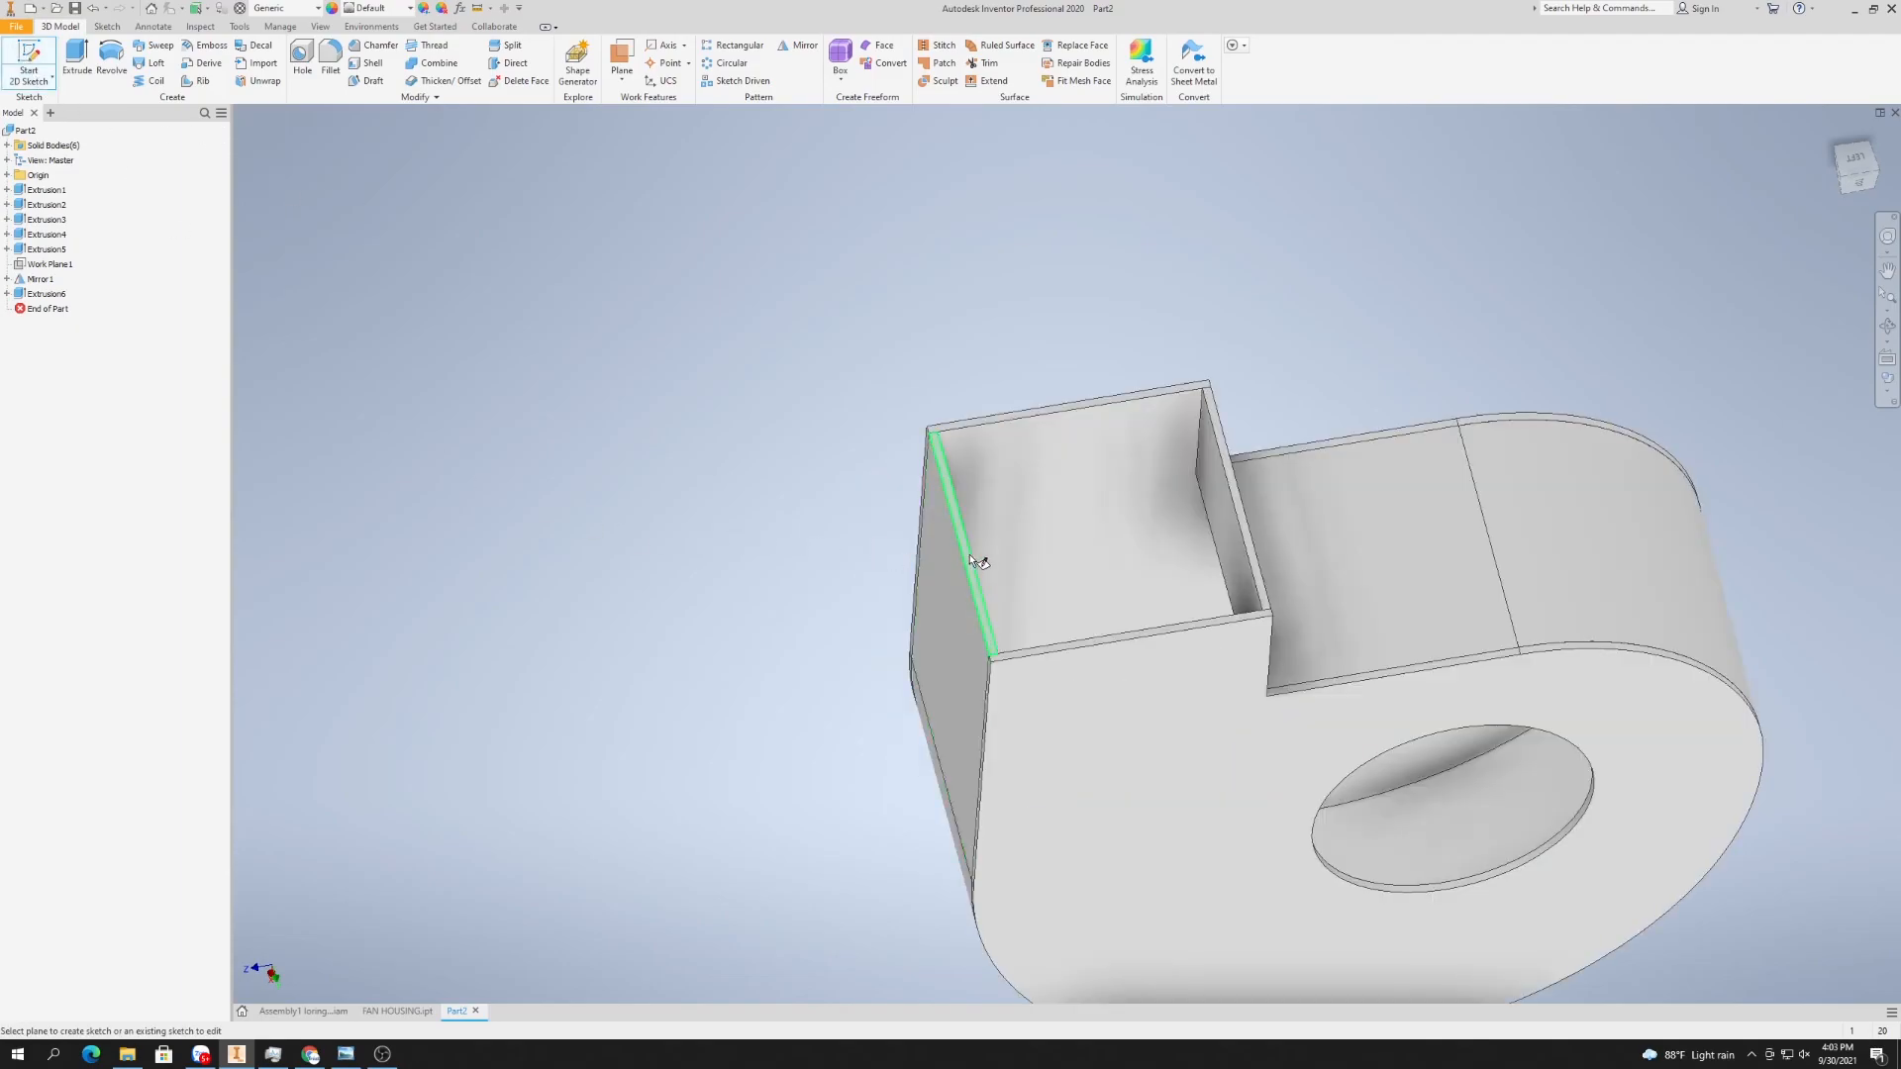
{"action": "left_click", "coordinate": [971, 558]}
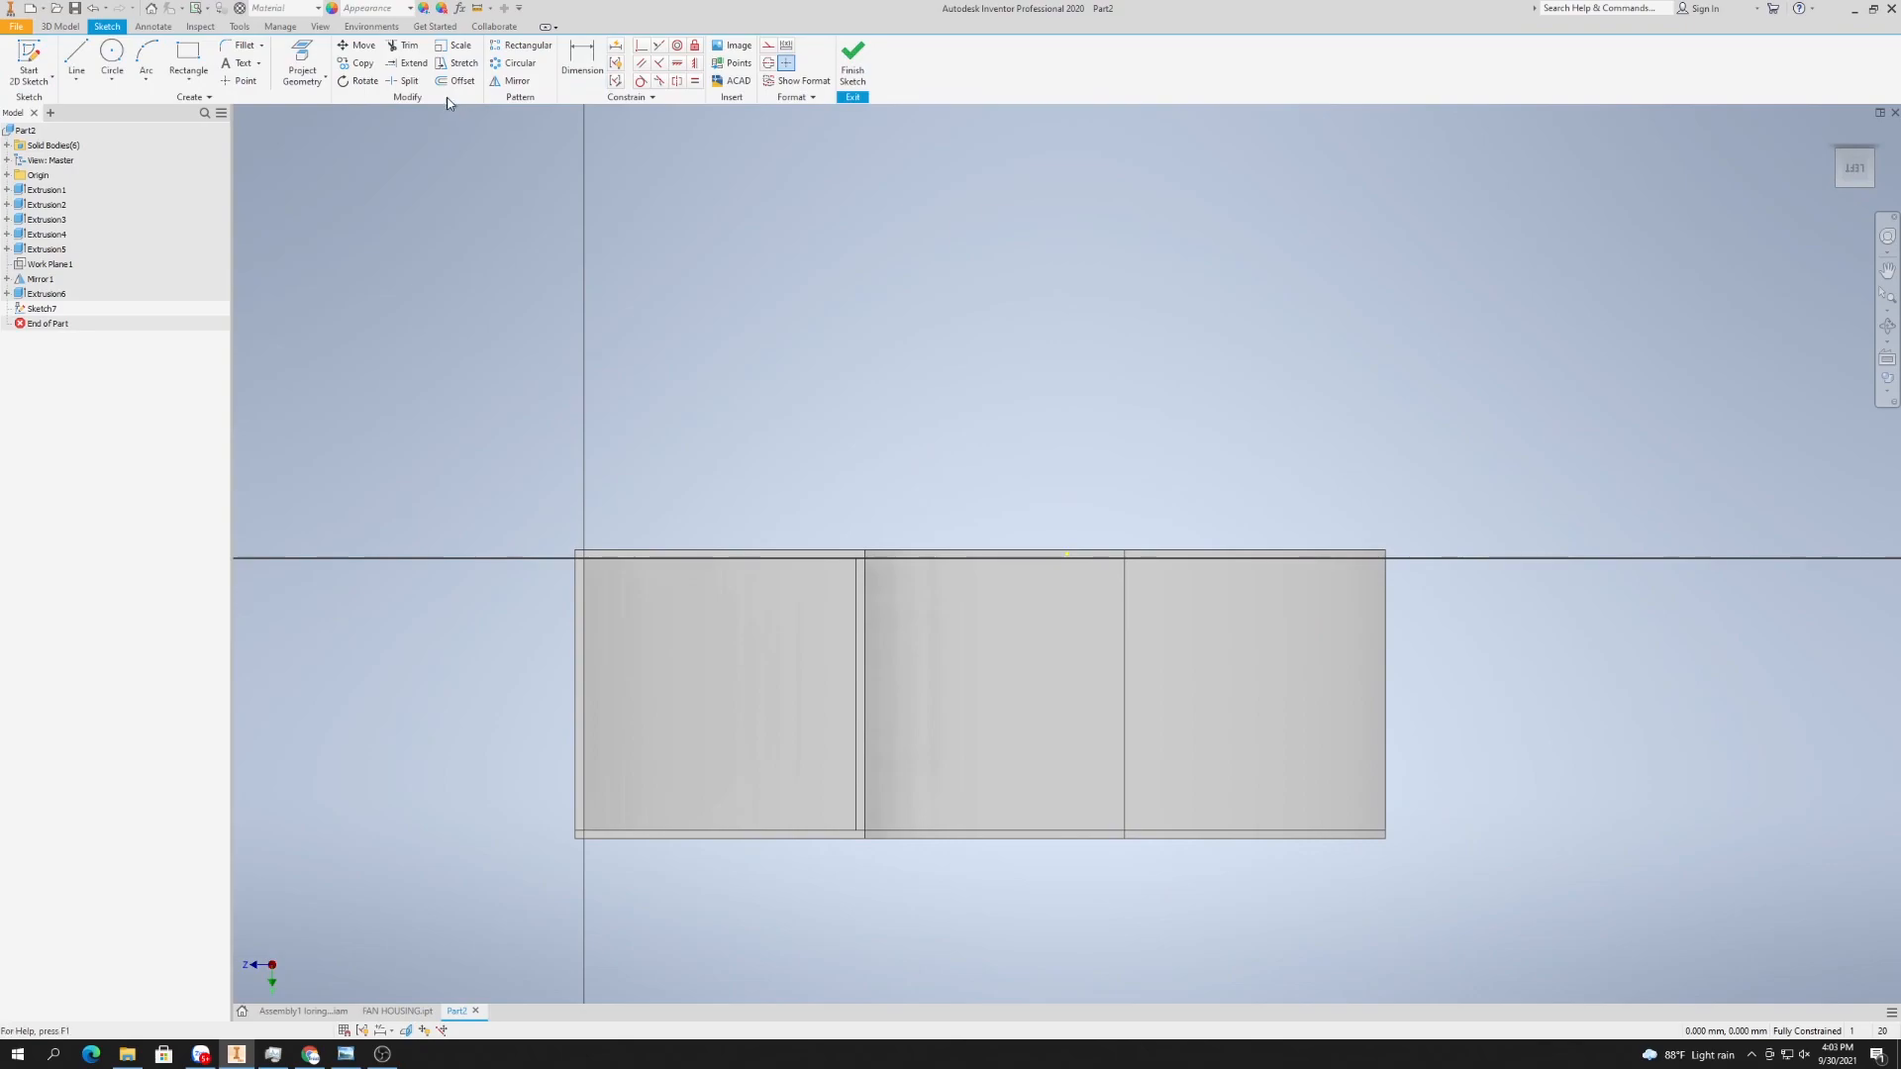
- Project the outer edges of the outlet walls and both plates' ends to form a closed rectangle around the outlet
{"action": "left_click", "coordinate": [302, 62]}
{"action": "left_click", "coordinate": [614, 552]}
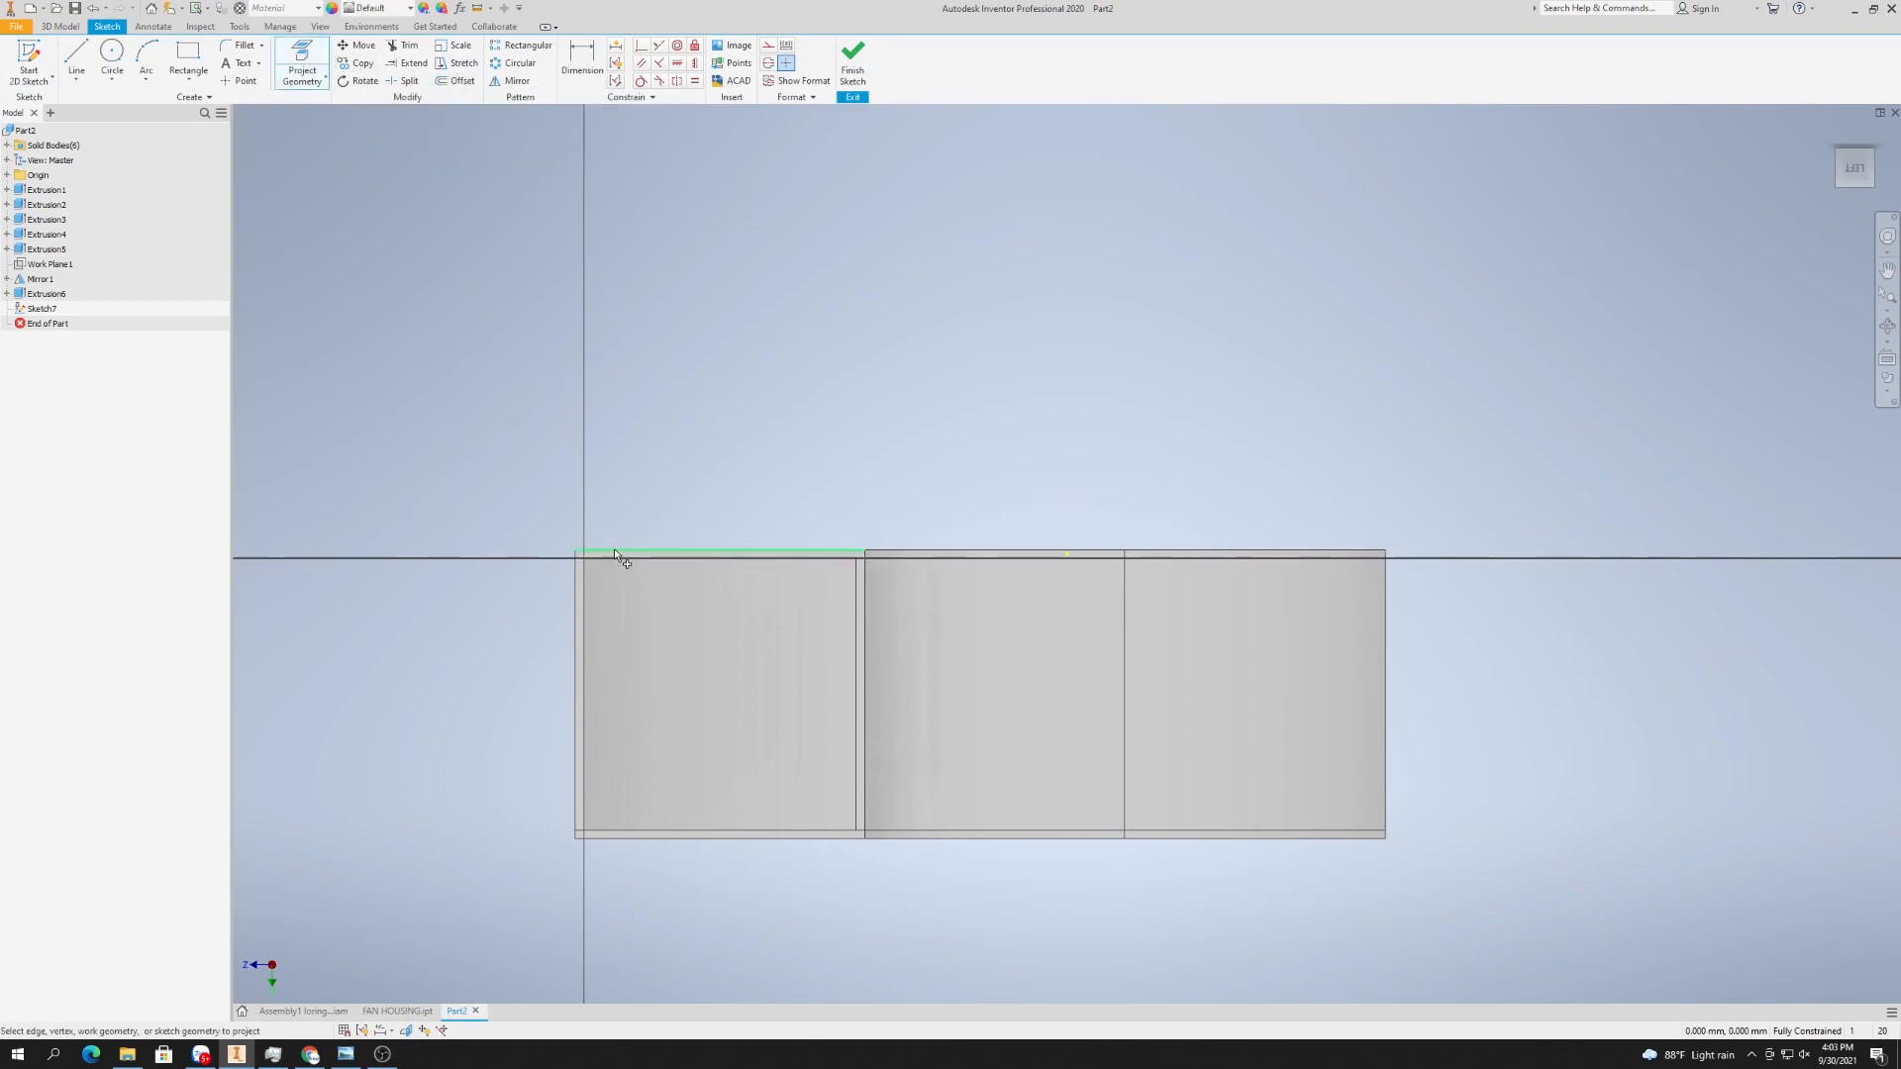
{"action": "left_click", "coordinate": [574, 644]}
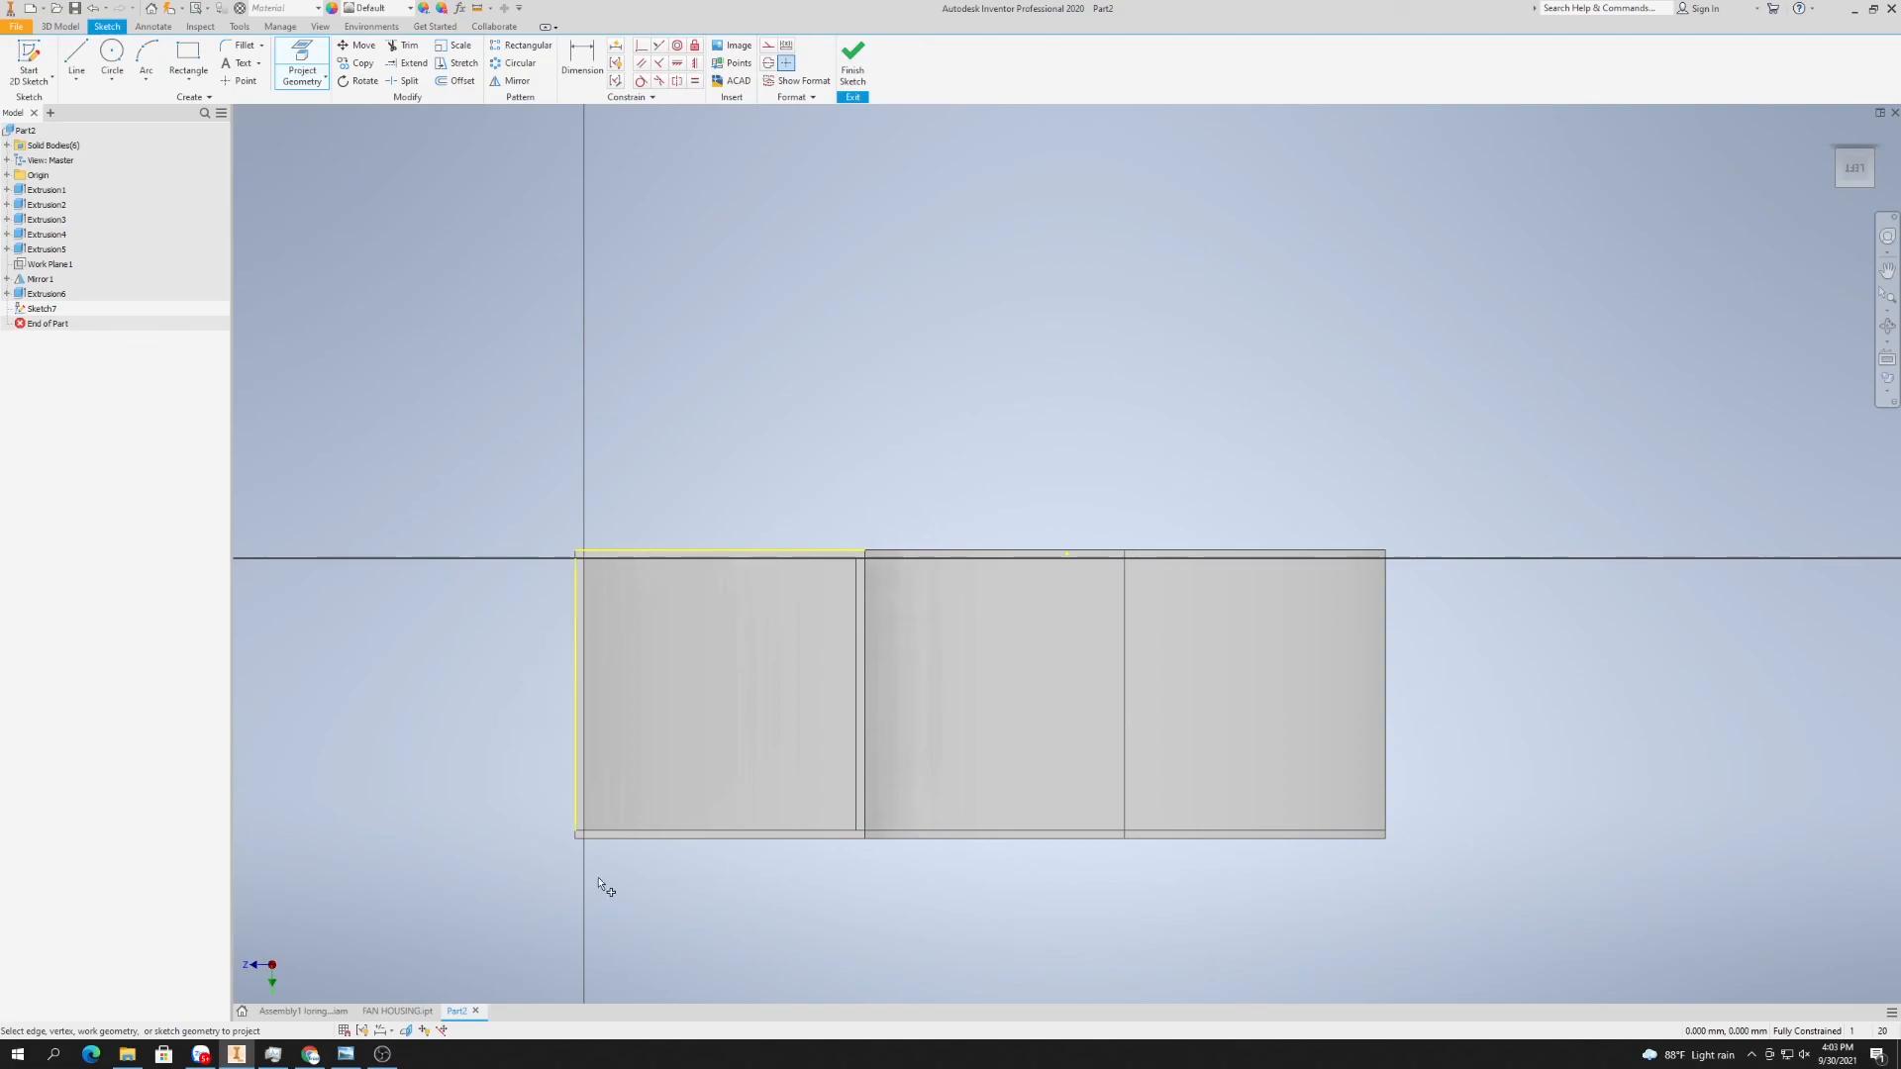
{"action": "left_click", "coordinate": [868, 751]}
{"action": "scroll", "coordinate": [733, 352], "scroll_direction": "down", "scroll_amount": 1}
{"action": "scroll", "coordinate": [857, 446], "scroll_direction": "up", "scroll_amount": 6}
{"action": "left_click", "coordinate": [857, 417]}
{"action": "scroll", "coordinate": [866, 273], "scroll_direction": "down", "scroll_amount": 5}
{"action": "scroll", "coordinate": [431, 331], "scroll_direction": "up", "scroll_amount": 6}
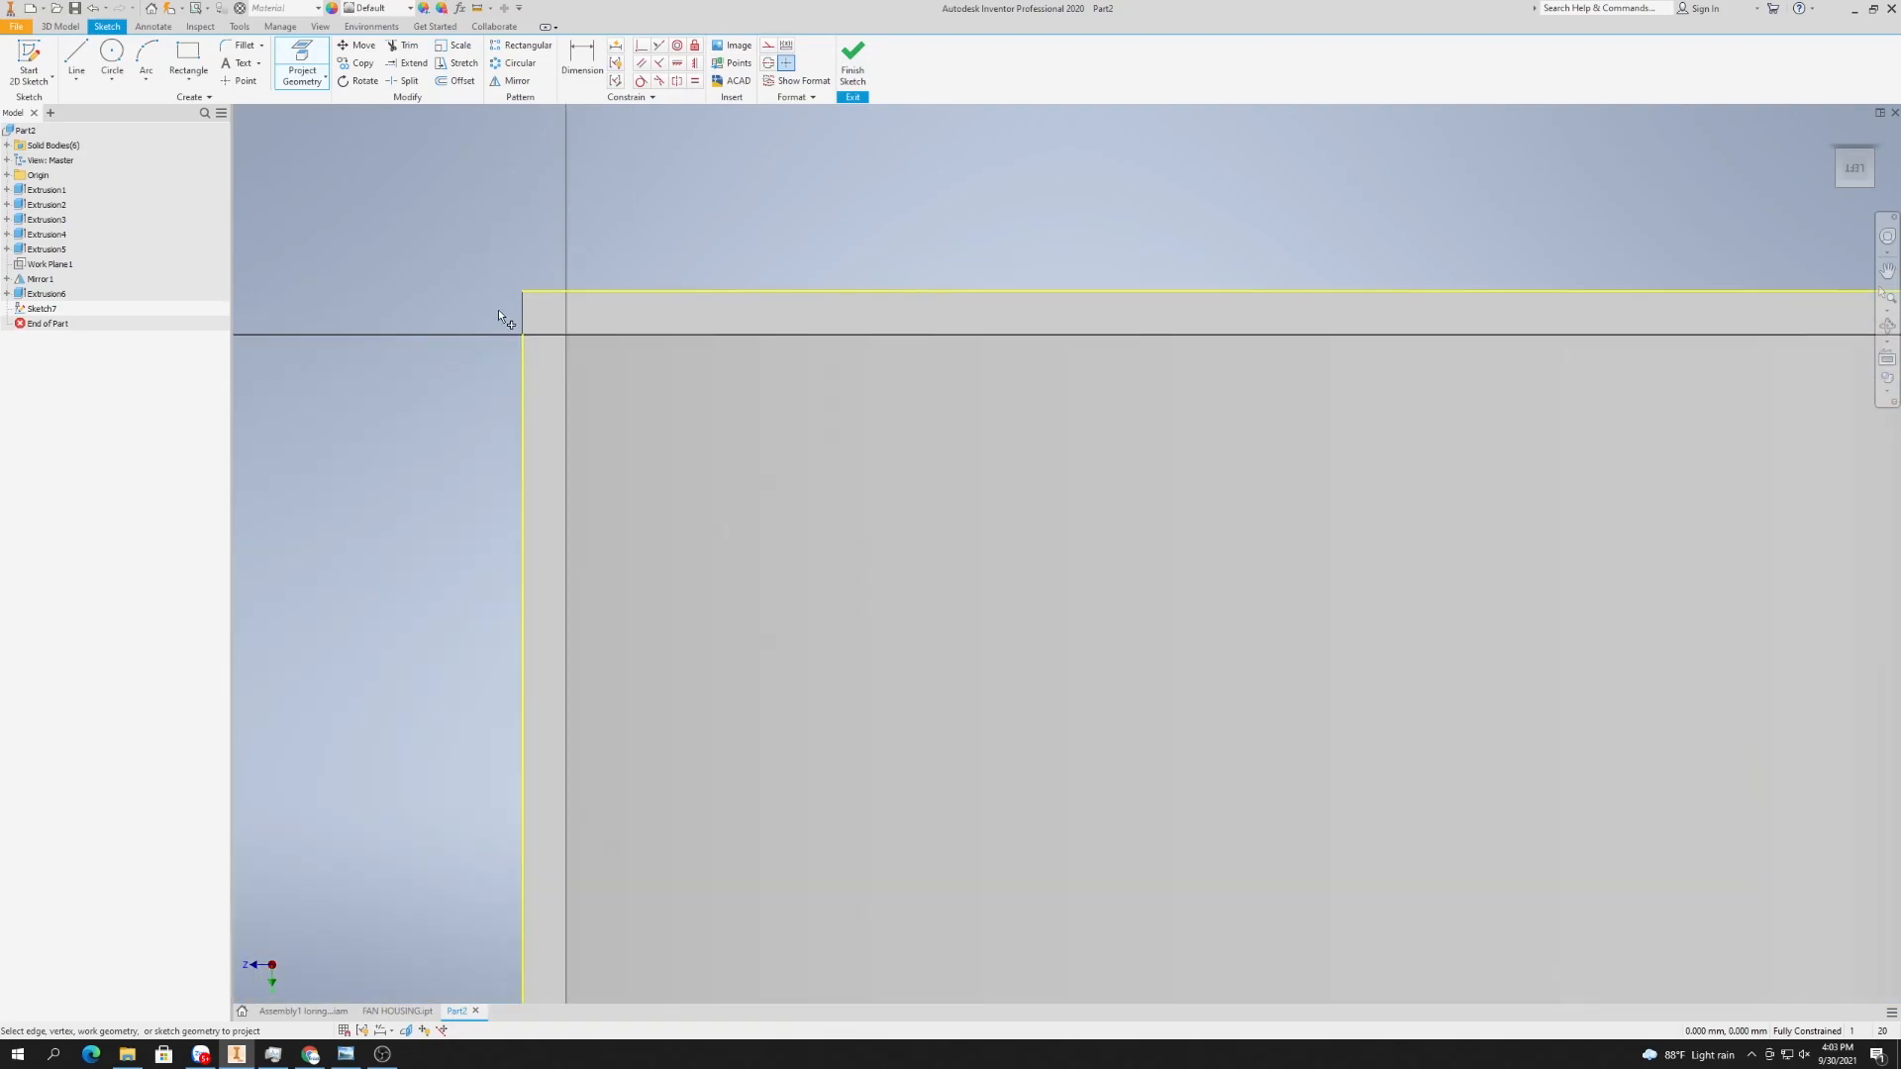
{"action": "left_click", "coordinate": [520, 313]}
{"action": "scroll", "coordinate": [495, 257], "scroll_direction": "down", "scroll_amount": 5}
{"action": "scroll", "coordinate": [467, 741], "scroll_direction": "up", "scroll_amount": 6}
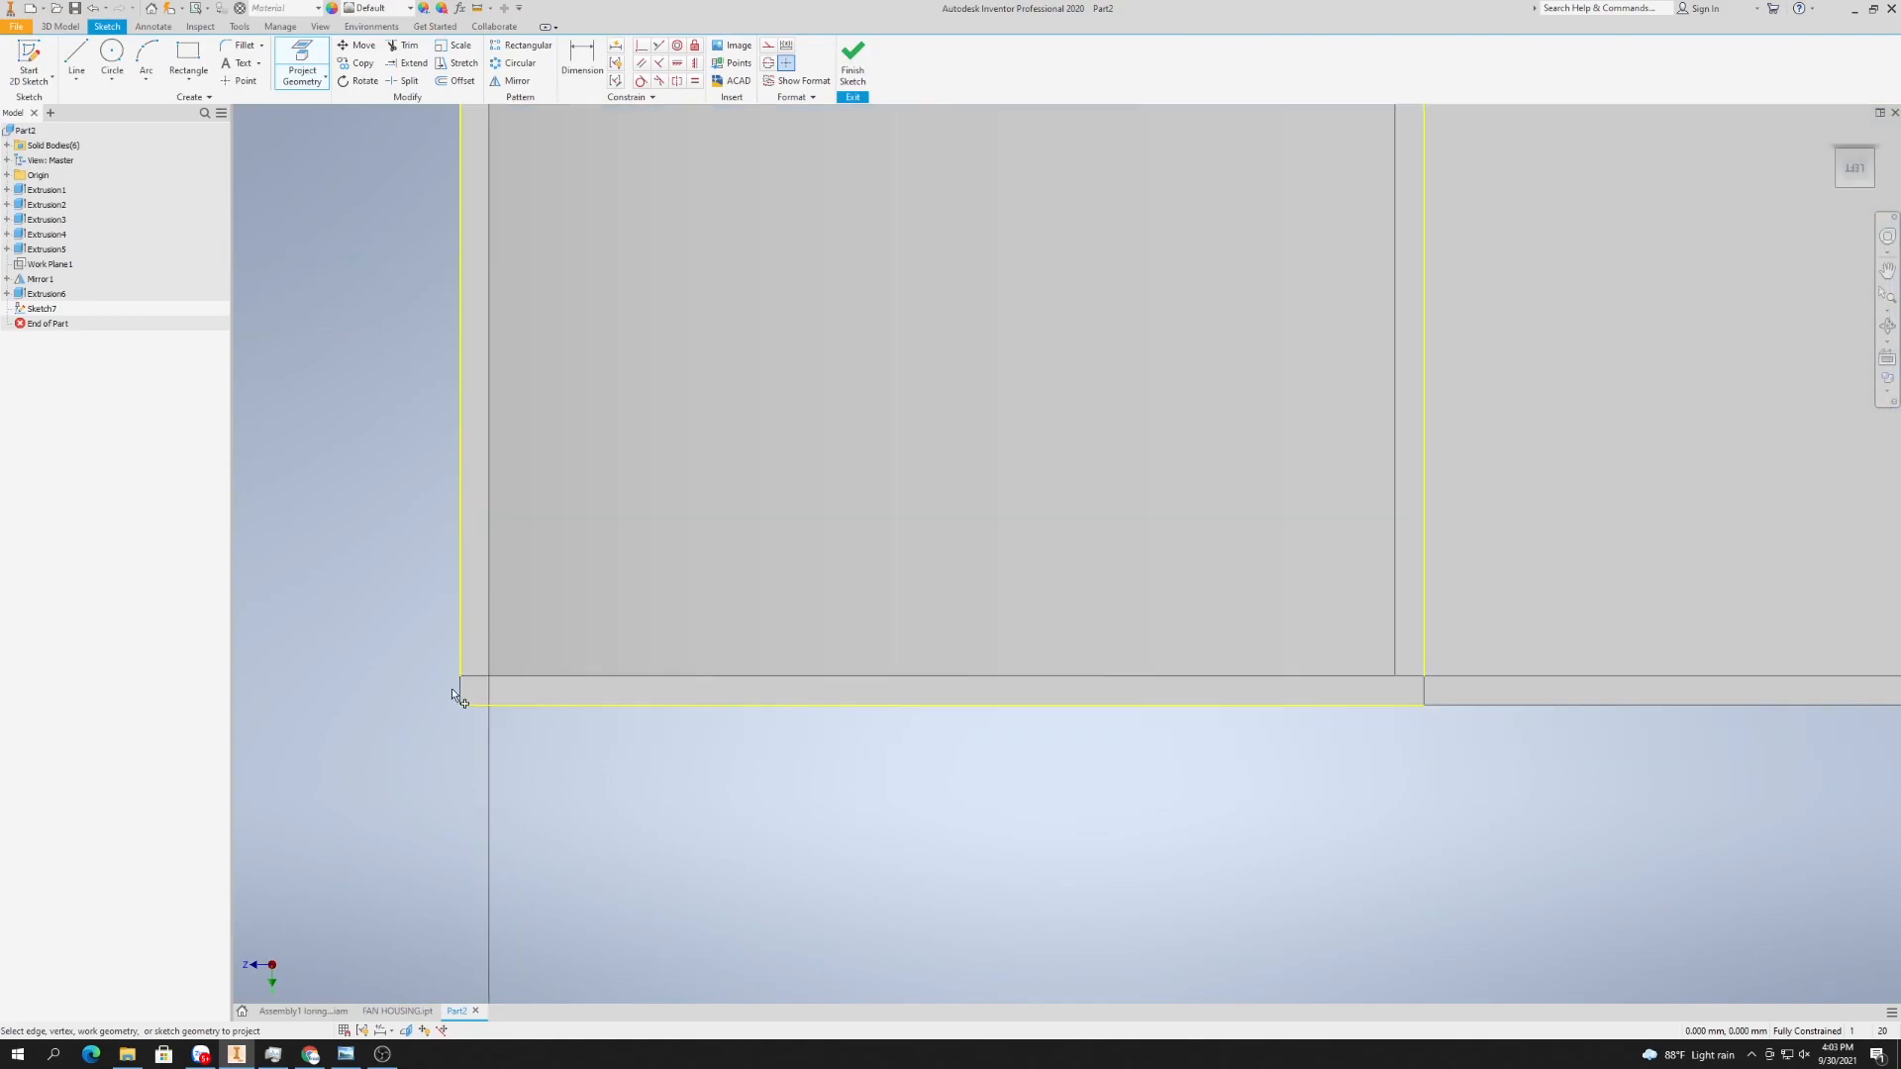
{"action": "left_click", "coordinate": [1426, 693]}
- Offset the projected outlet rectangle outward and set the offset distance to 20 mm
{"action": "left_click", "coordinate": [455, 82]}
{"action": "left_click", "coordinate": [459, 369]}
{"action": "left_click", "coordinate": [411, 368]}
{"action": "key", "text": "d"}
{"action": "left_click", "coordinate": [417, 390]}
{"action": "left_click", "coordinate": [465, 394]}
{"action": "left_click", "coordinate": [381, 402]}
{"action": "type", "text": "20"}
{"action": "key", "text": "Return"}
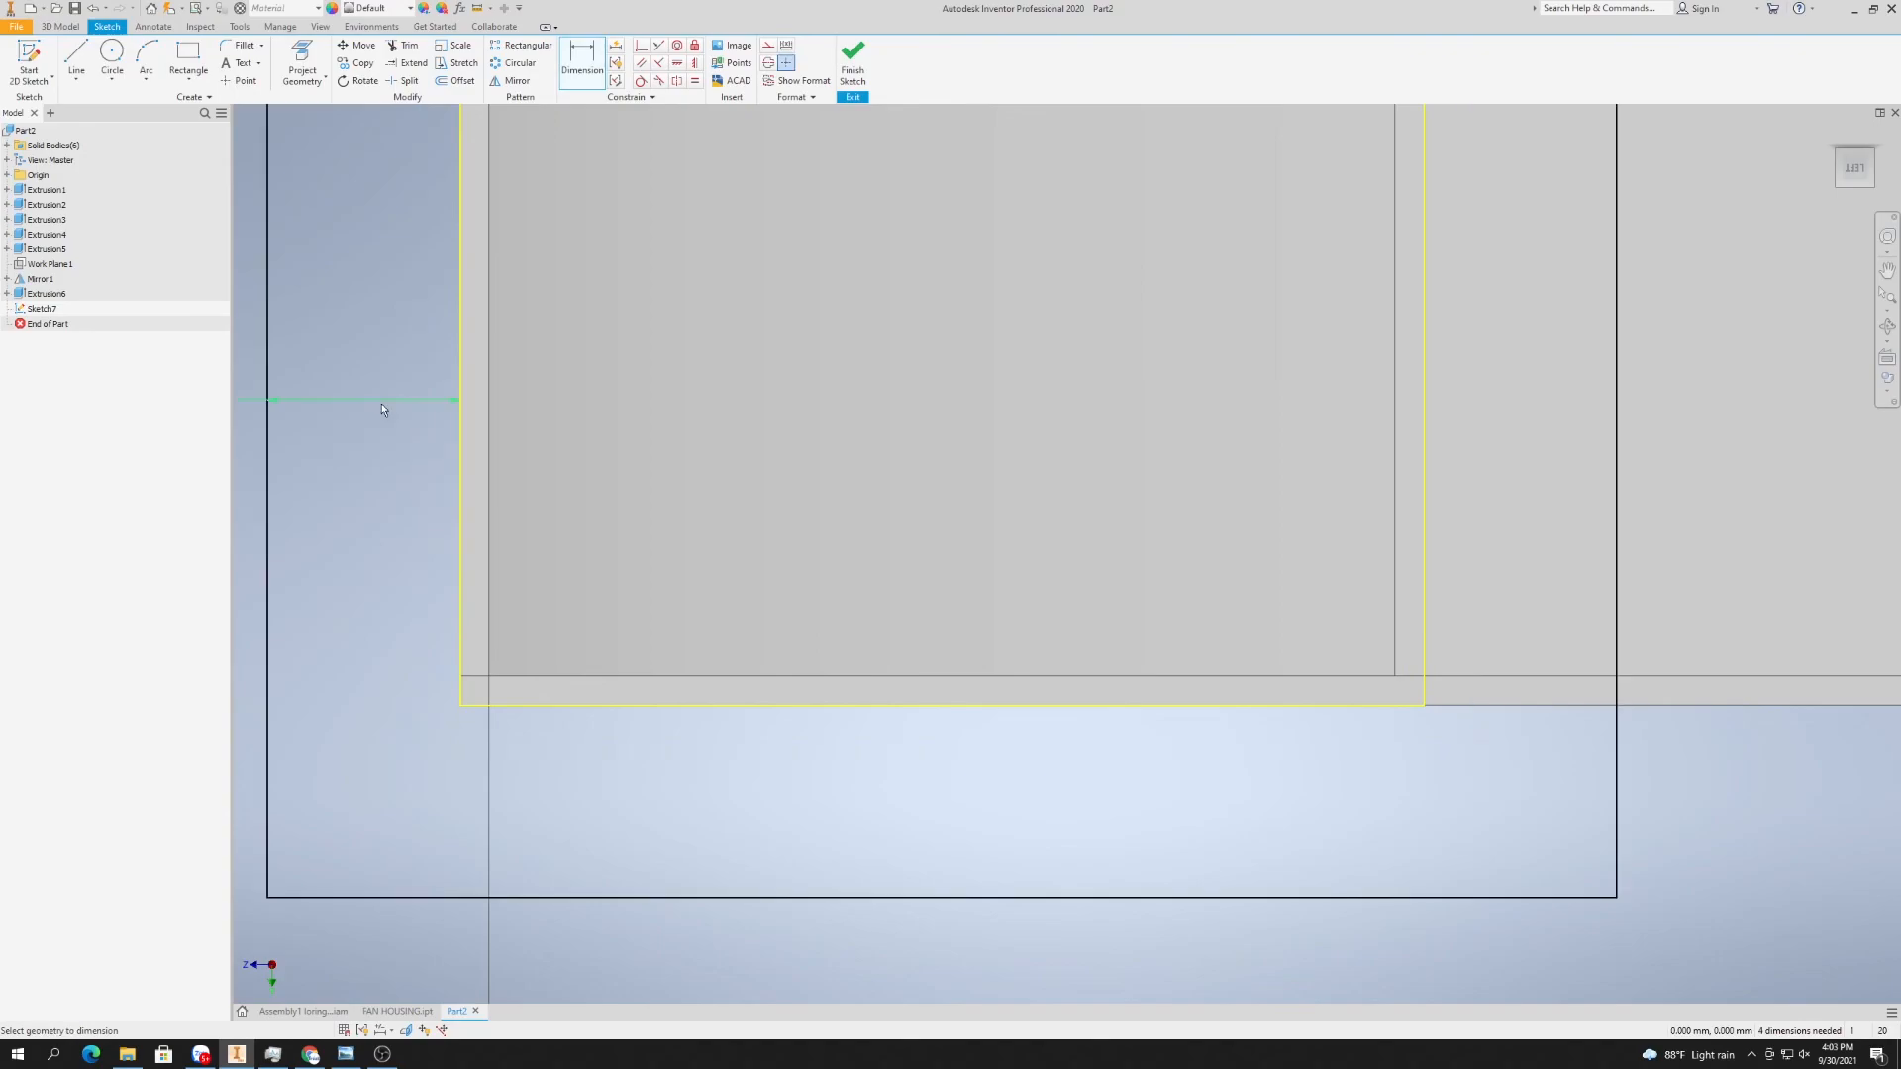
{"action": "scroll", "coordinate": [594, 500], "scroll_direction": "up", "scroll_amount": 5}
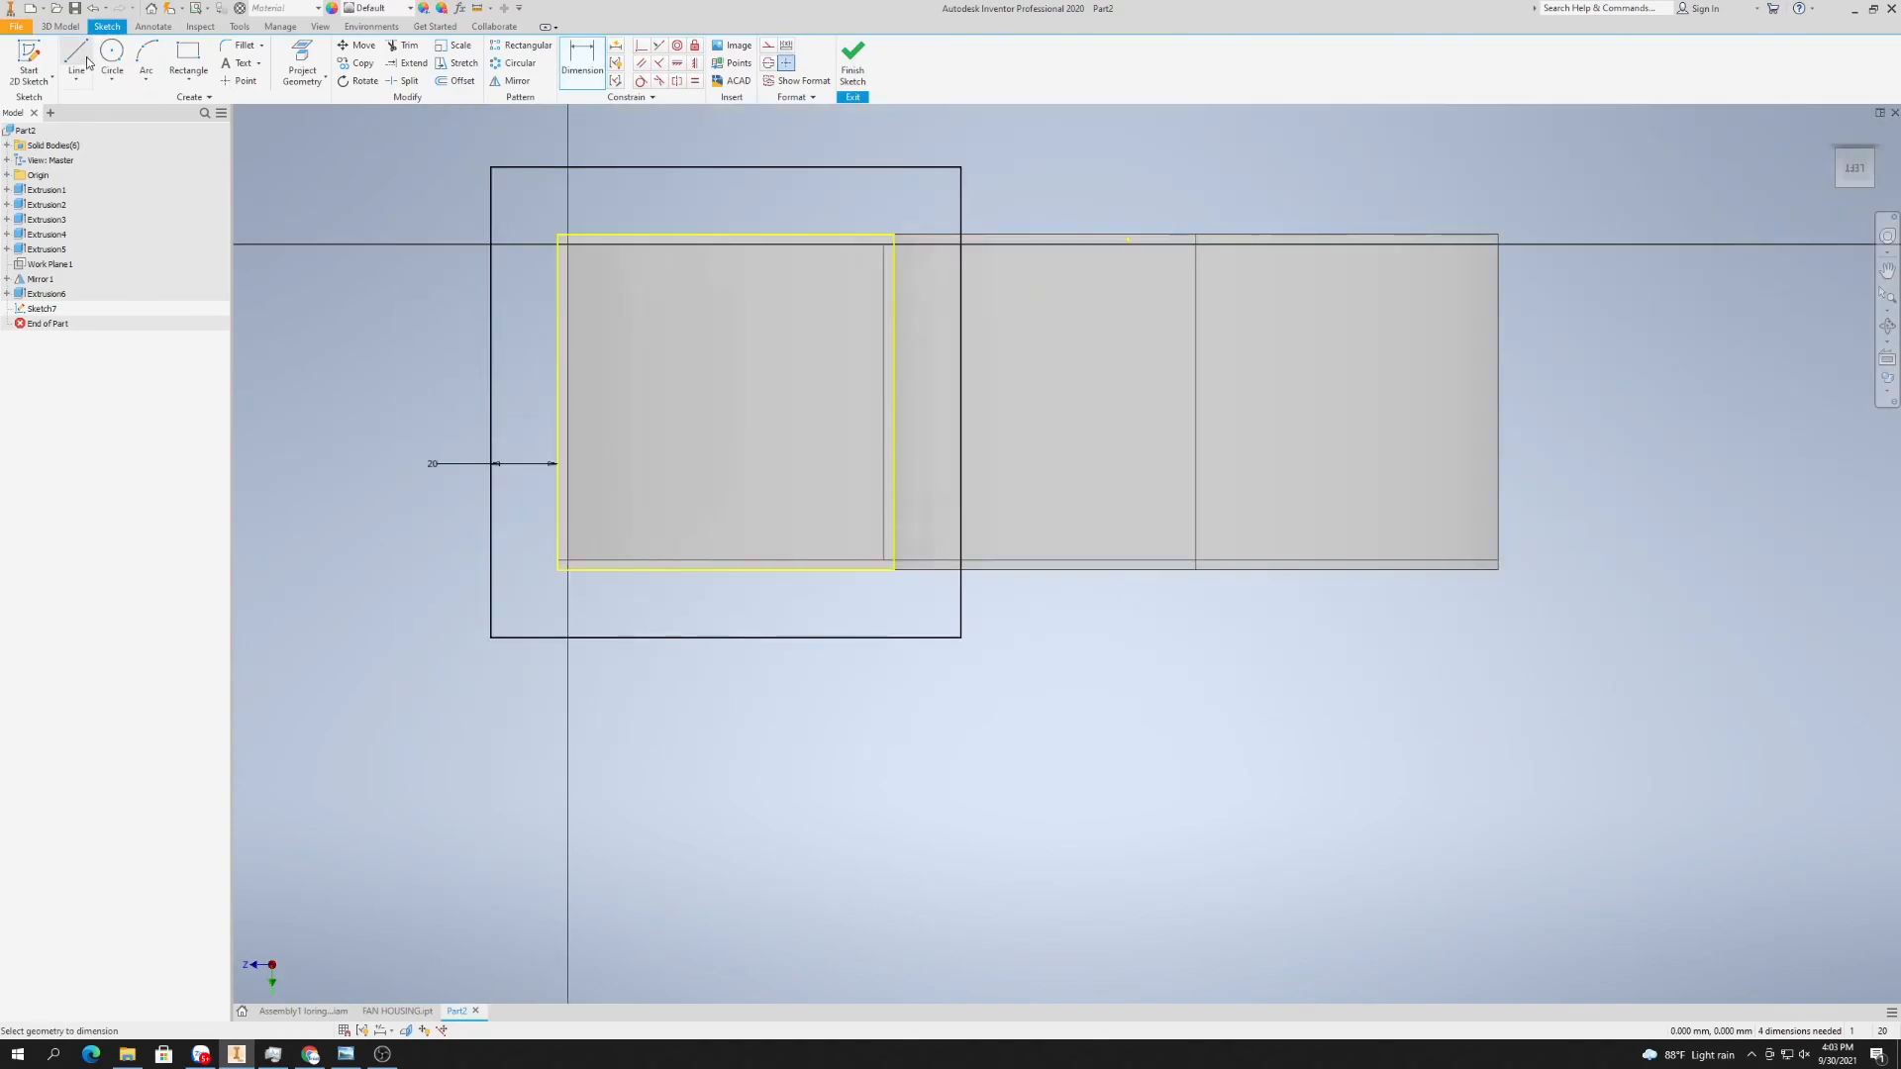
- Extrude the frame between the two rectangles 5 mm back toward the housing as a new solid, forming the outlet flange
{"action": "left_click", "coordinate": [59, 28]}
{"action": "left_click", "coordinate": [76, 59]}
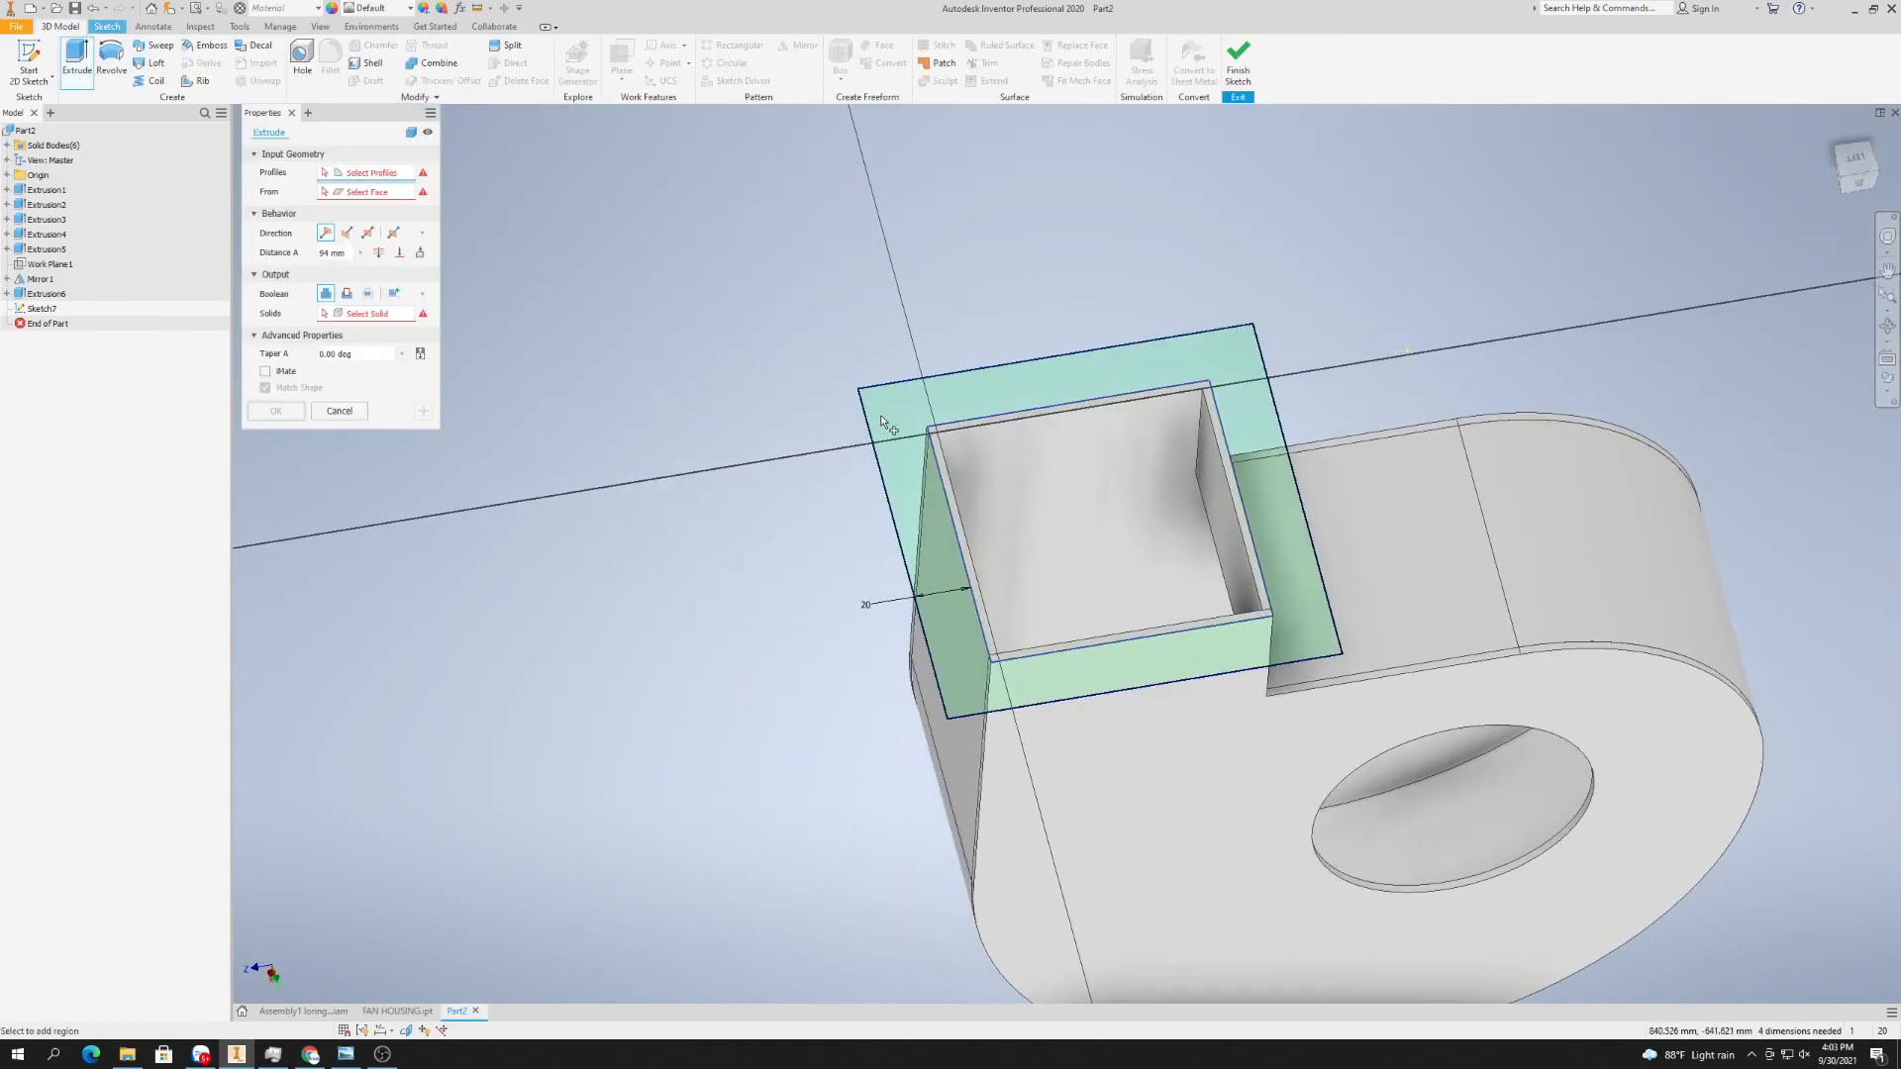
{"action": "left_click", "coordinate": [887, 416]}
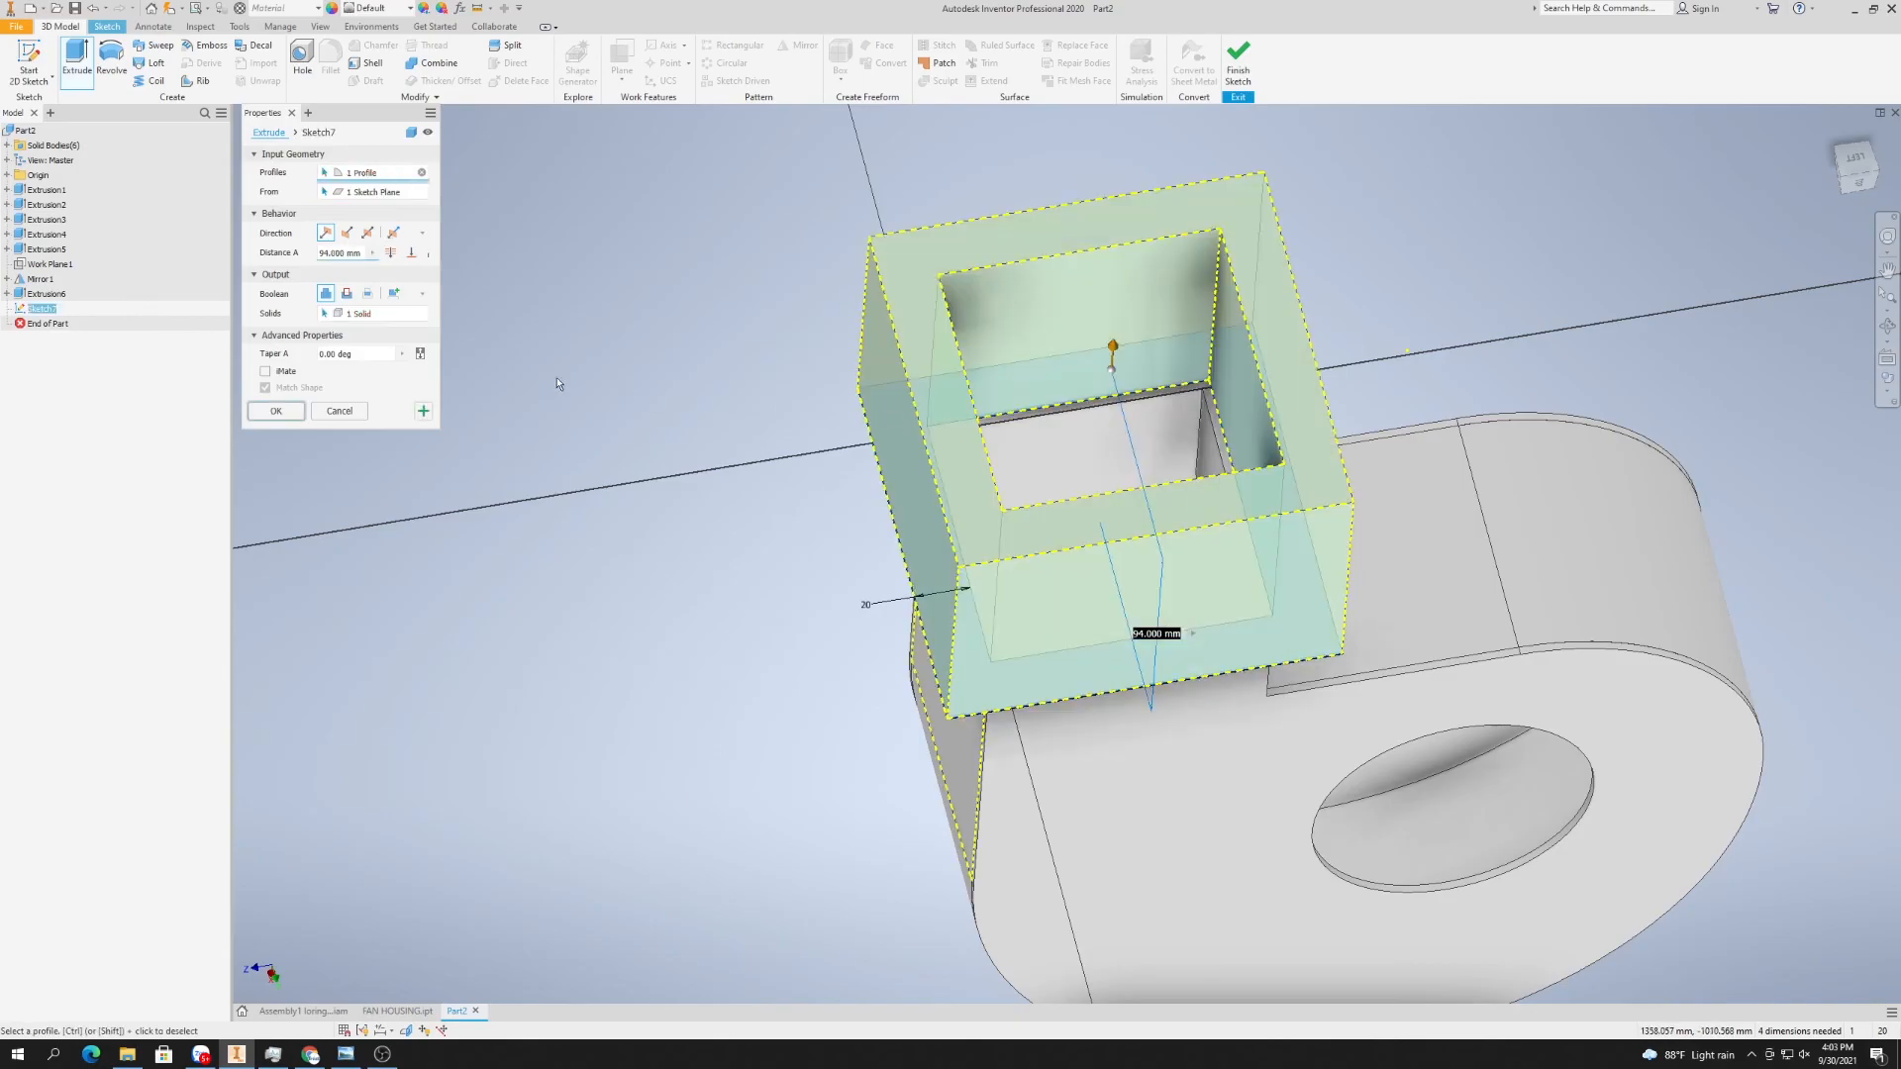
{"action": "left_click", "coordinate": [341, 254]}
{"action": "type", "text": "5"}
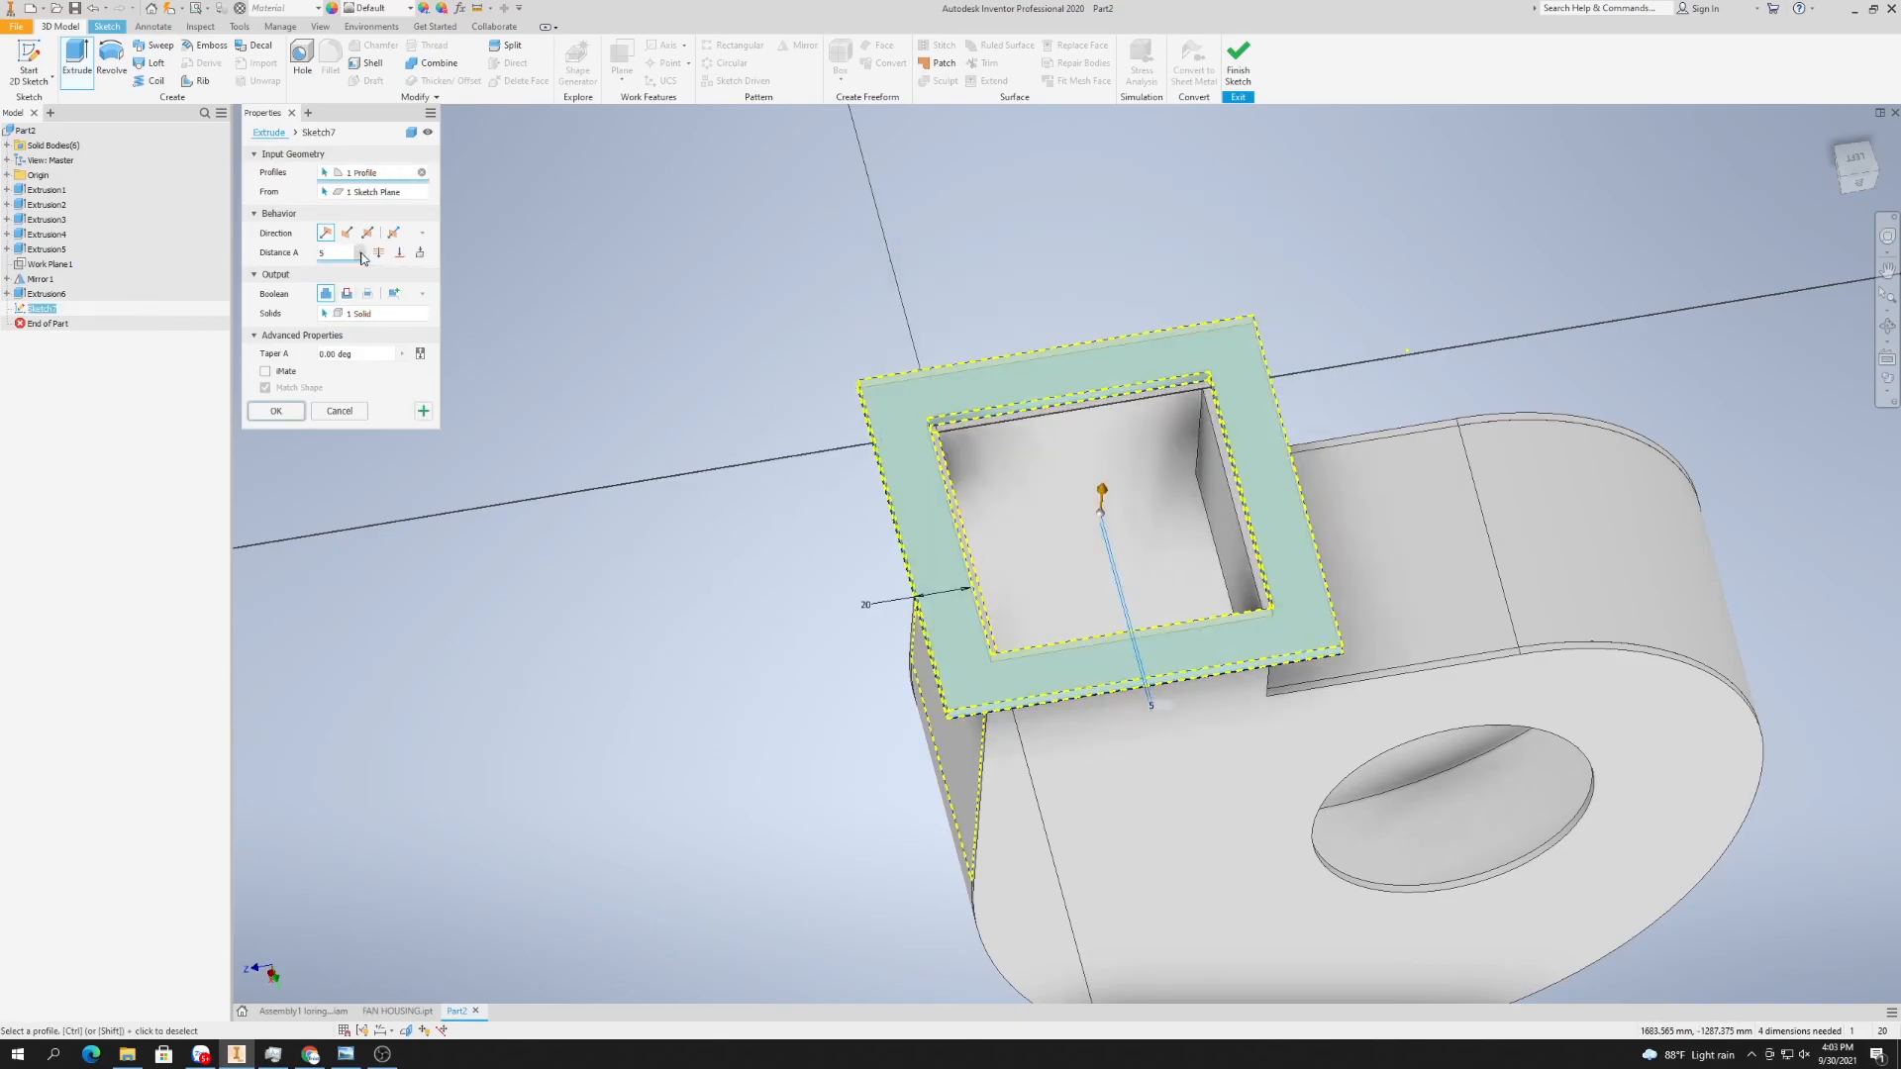
{"action": "left_click", "coordinate": [393, 293]}
{"action": "left_click", "coordinate": [346, 236]}
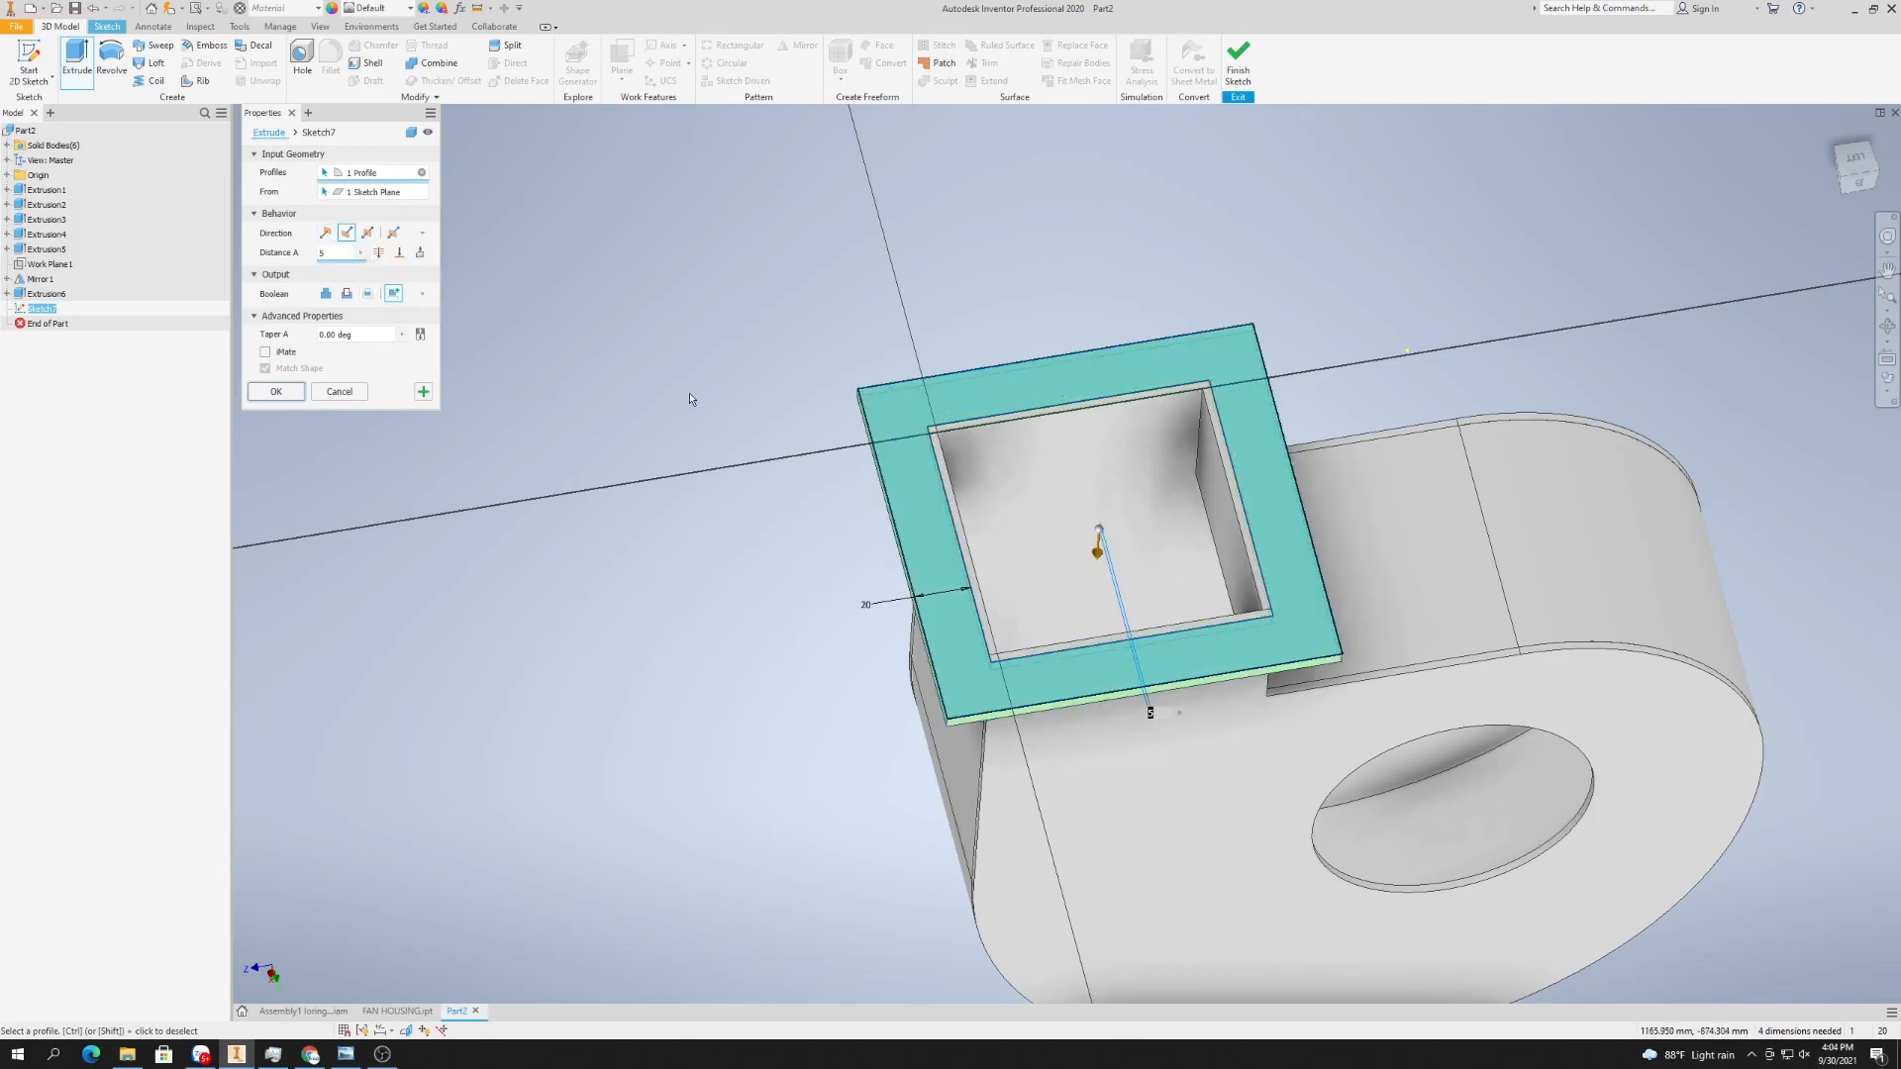
{"action": "left_click", "coordinate": [275, 392]}
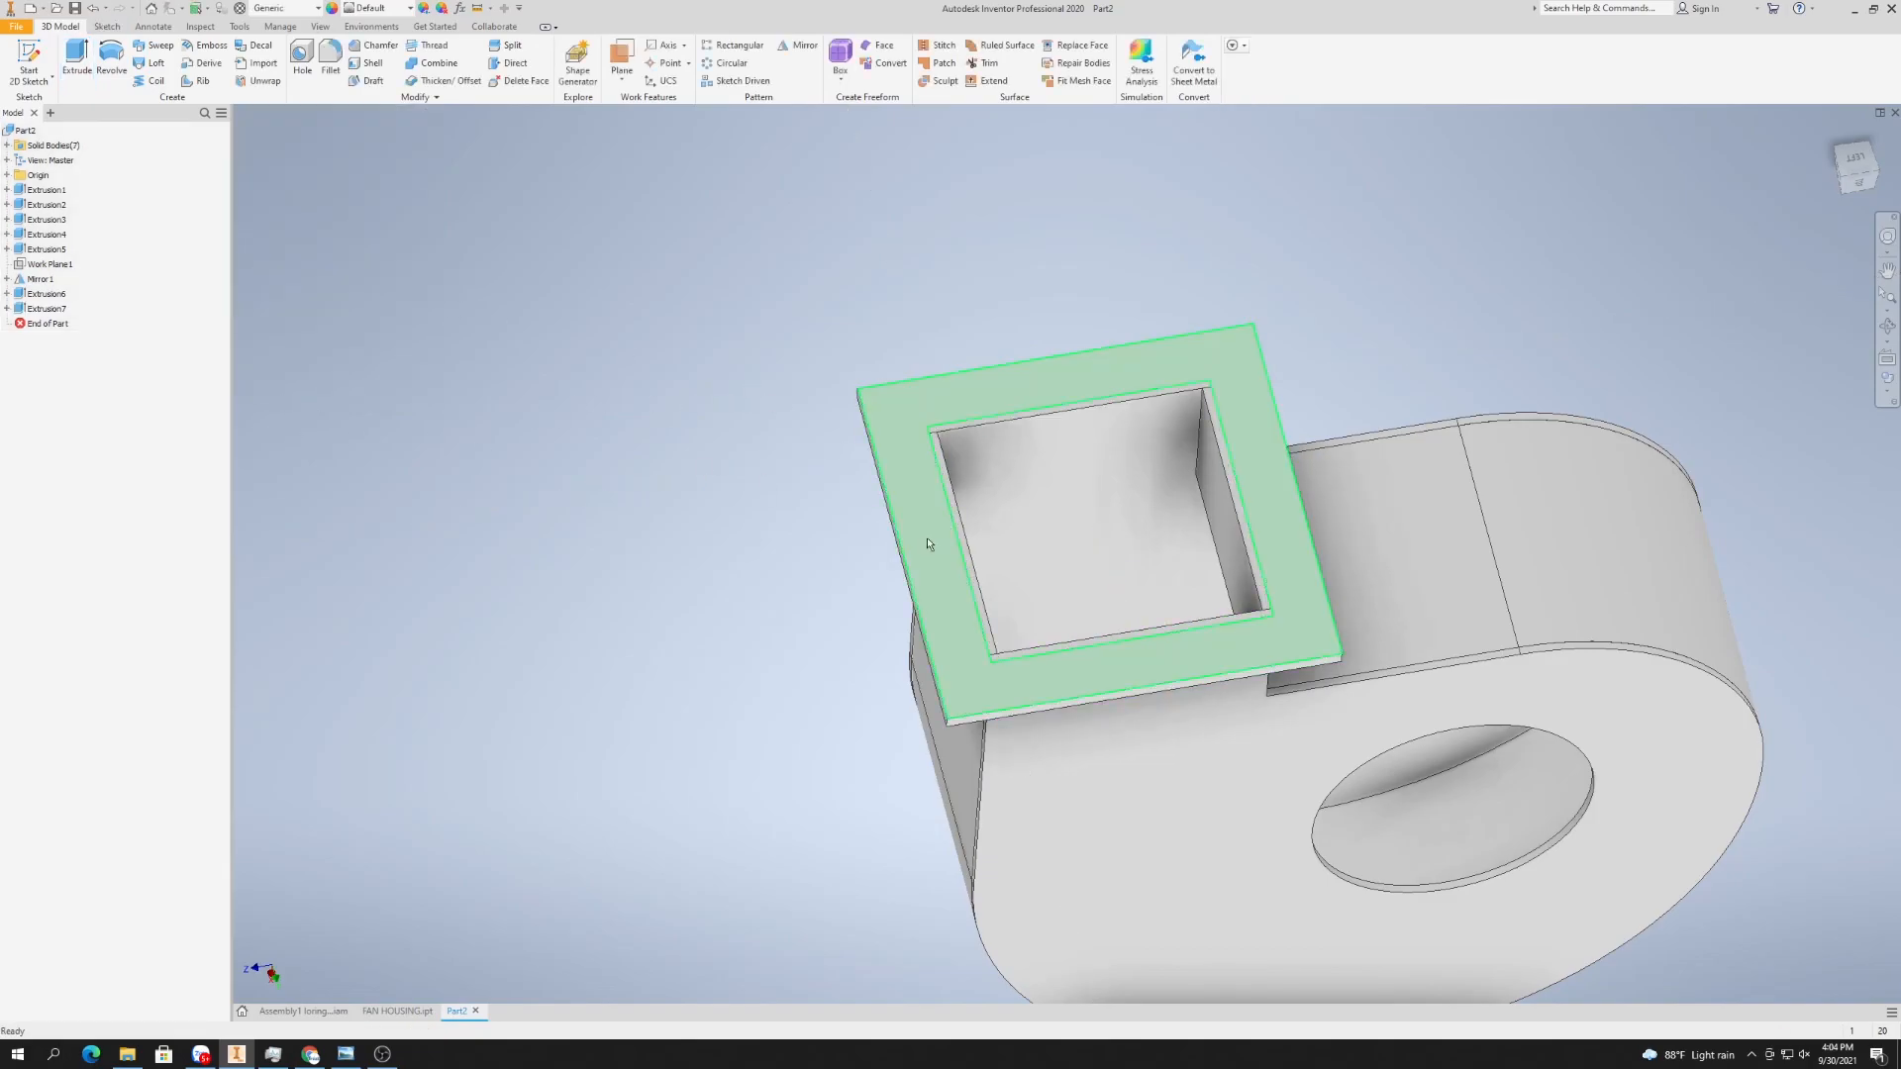
- Start a sketch on the outlet flange's front face and project the face's inner and outer edges
{"action": "left_click", "coordinate": [1887, 326]}
{"action": "left_click_drag", "start_coordinate": [1604, 450], "coordinate": [1340, 575]}
{"action": "left_click", "coordinate": [1341, 575]}
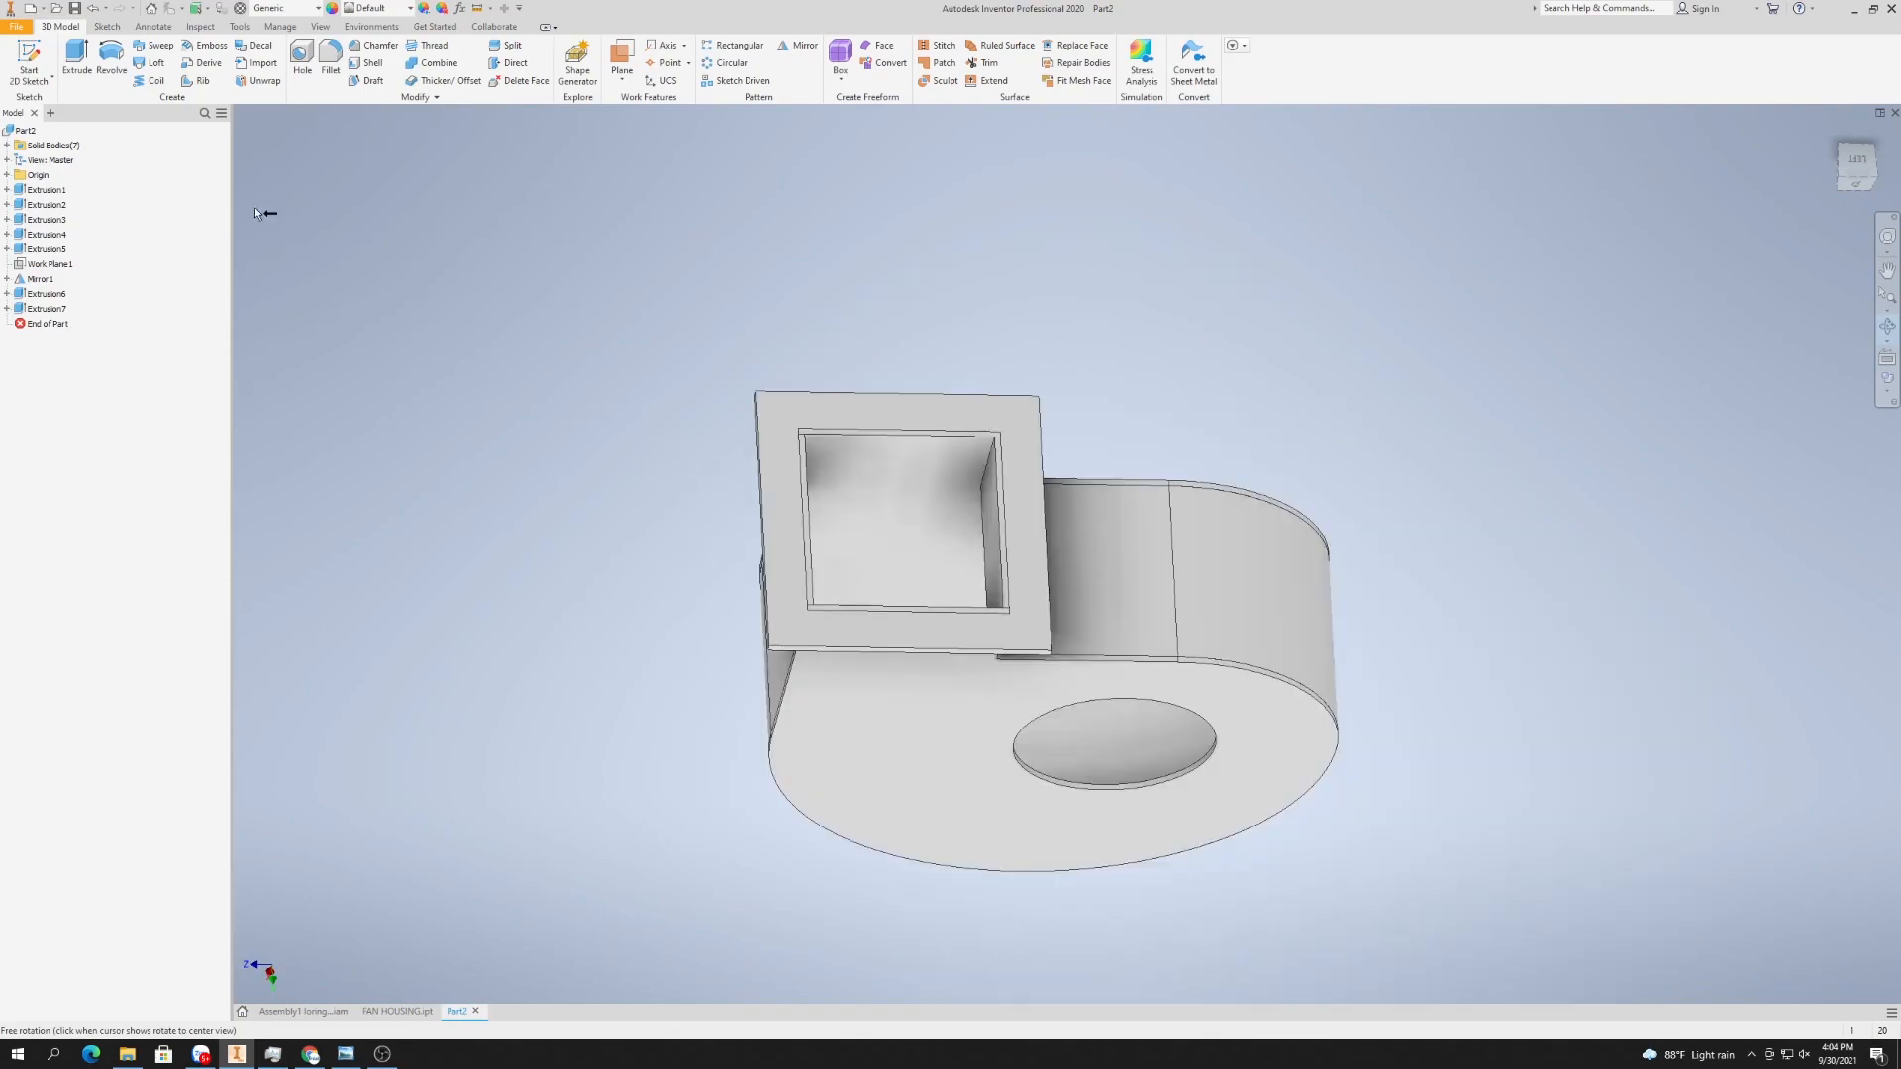
{"action": "left_click", "coordinate": [29, 60]}
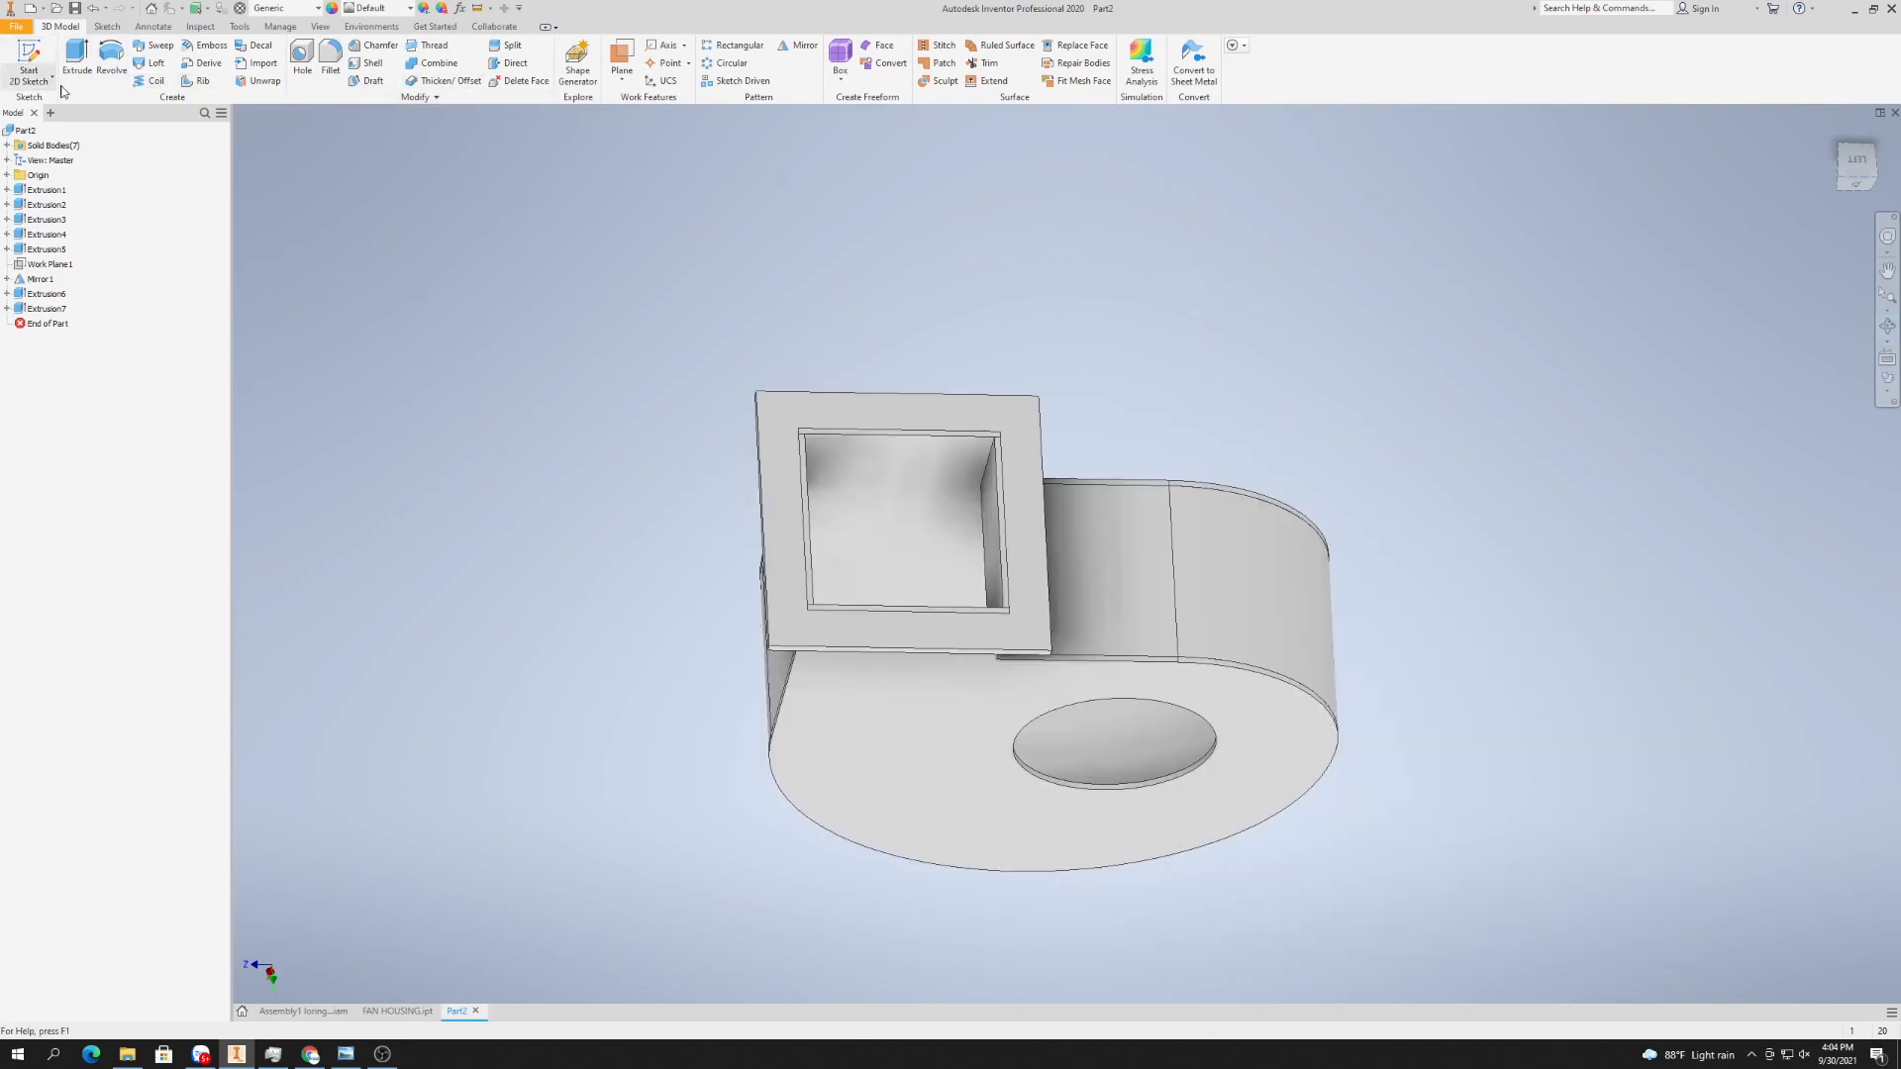
{"action": "left_click", "coordinate": [775, 412]}
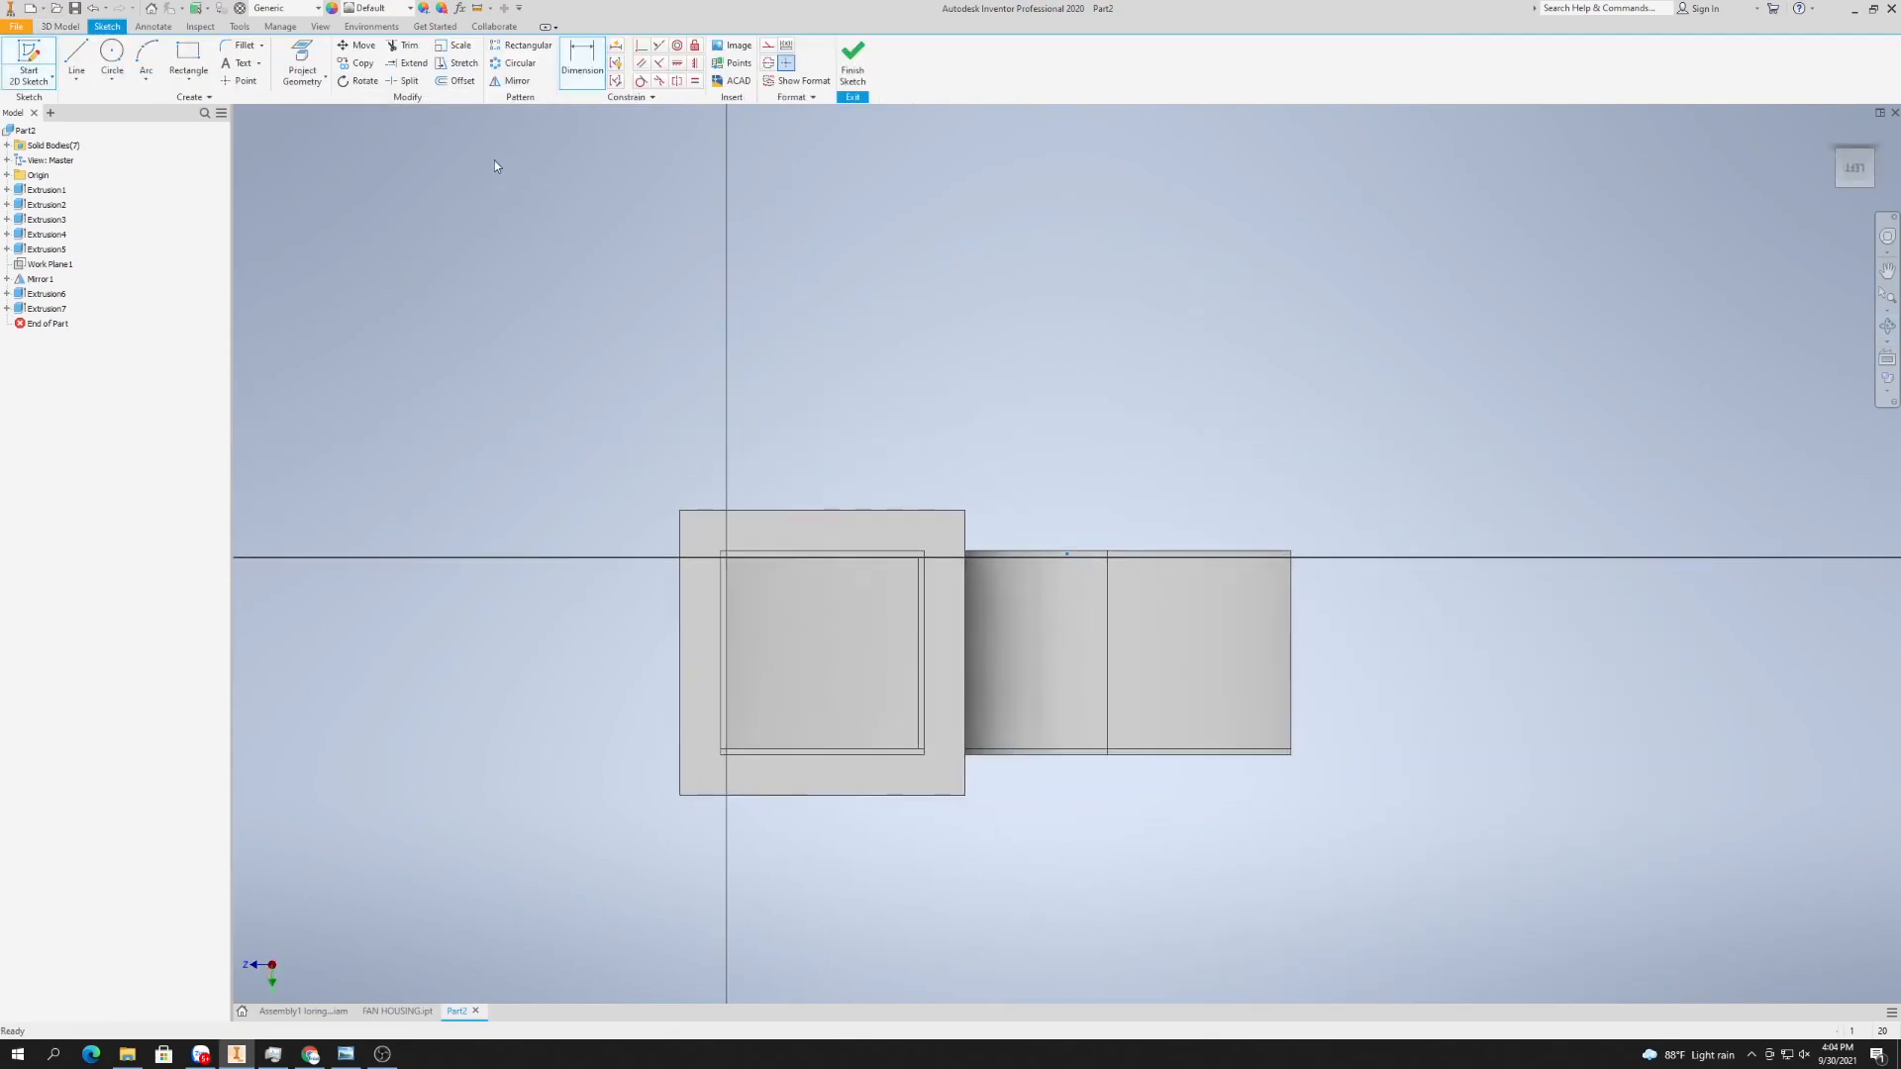
{"action": "left_click", "coordinate": [302, 64]}
{"action": "left_click", "coordinate": [725, 530]}
{"action": "right_click", "coordinate": [493, 516]}
{"action": "left_click", "coordinate": [550, 514]}
{"action": "scroll", "coordinate": [550, 515], "scroll_direction": "down", "scroll_amount": 3}
{"action": "scroll", "coordinate": [551, 515], "scroll_direction": "up", "scroll_amount": 5}
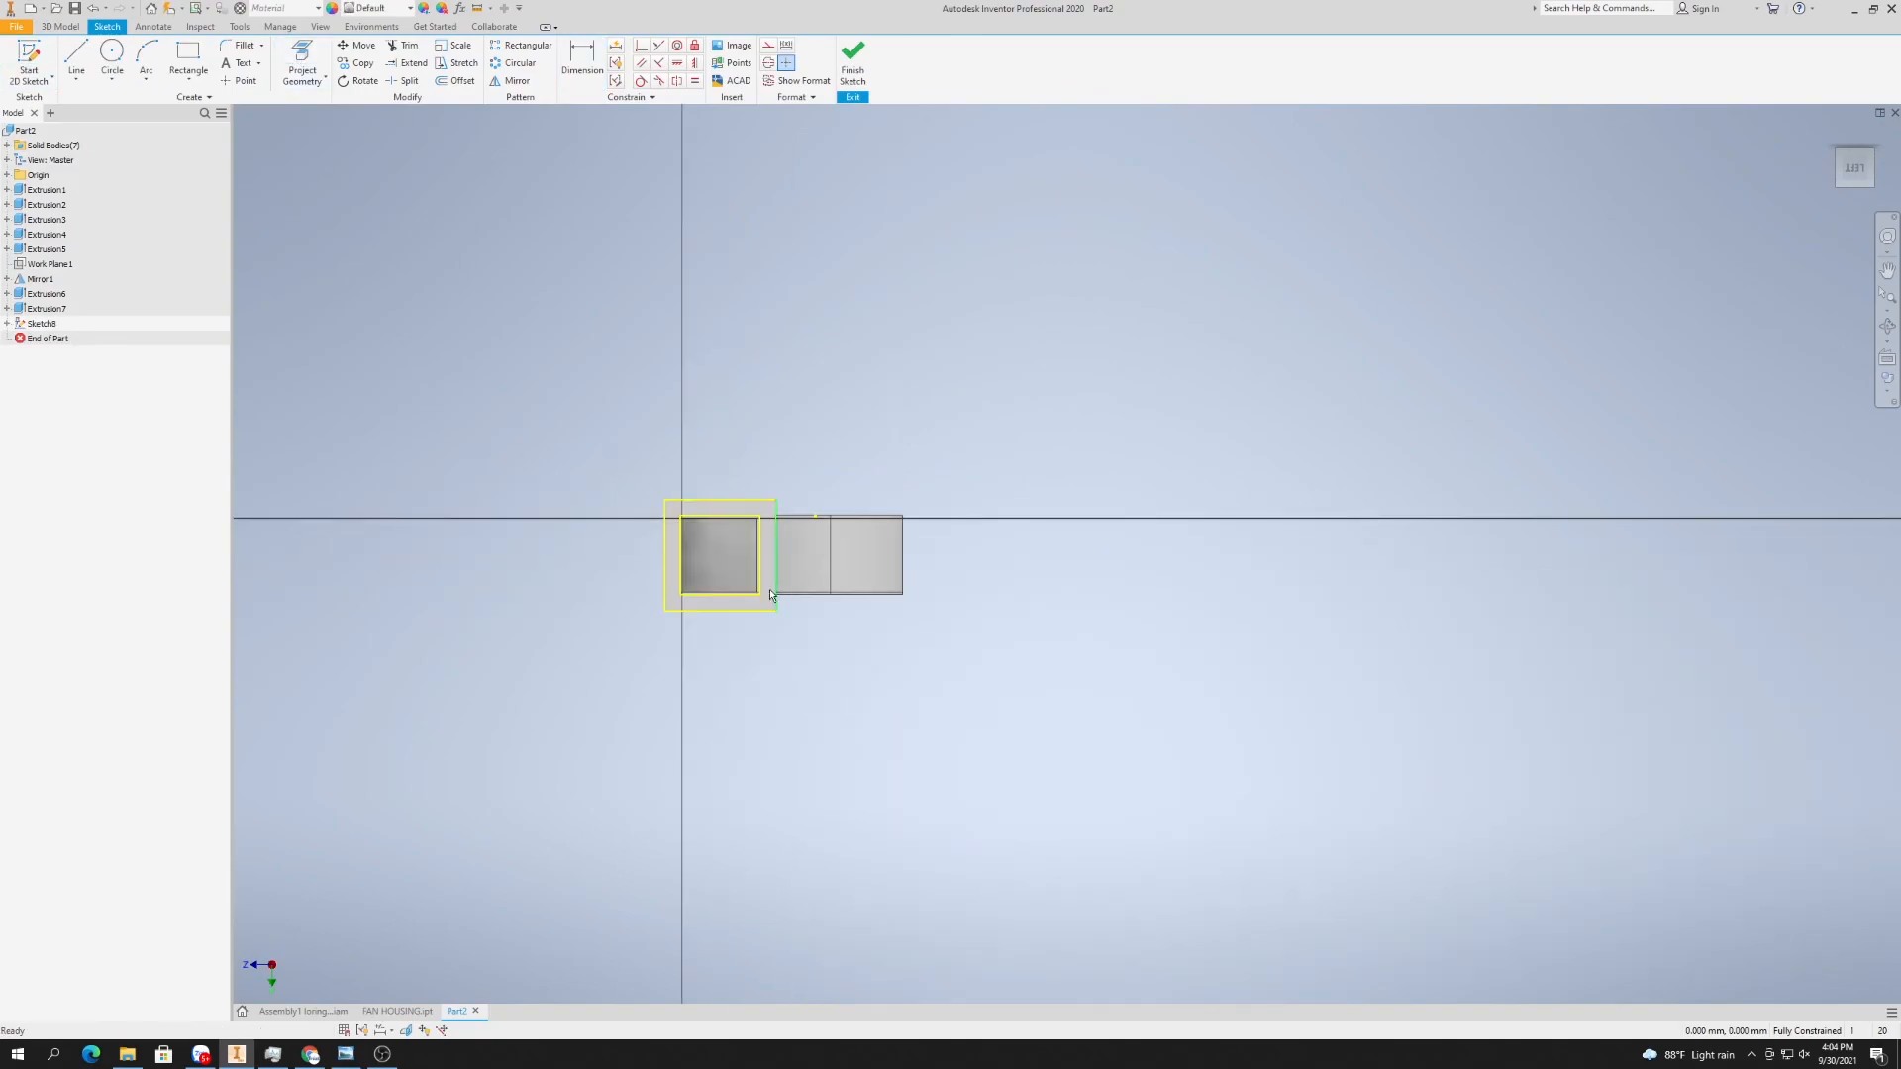
{"action": "scroll", "coordinate": [683, 573], "scroll_direction": "down", "scroll_amount": 4}
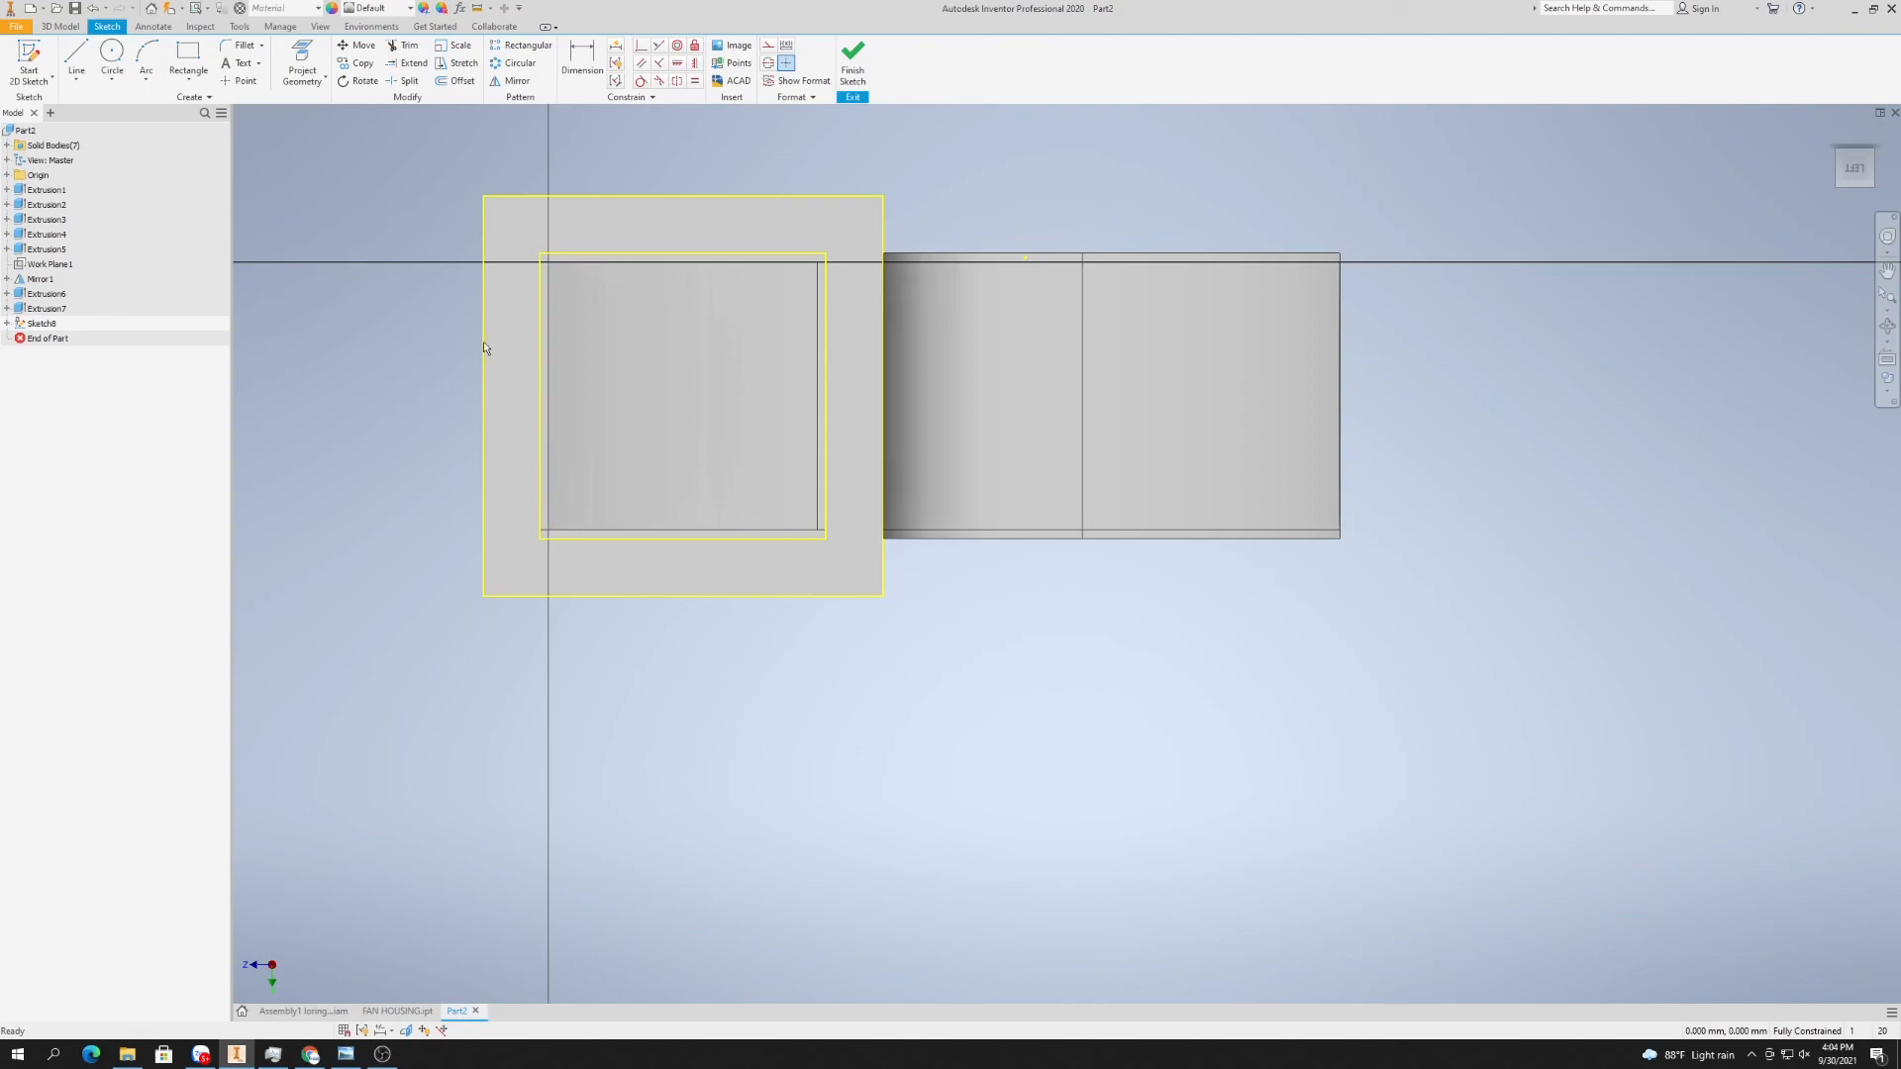
- Place four sketch points on the flange face, one near each corner
{"action": "left_click", "coordinate": [238, 82]}
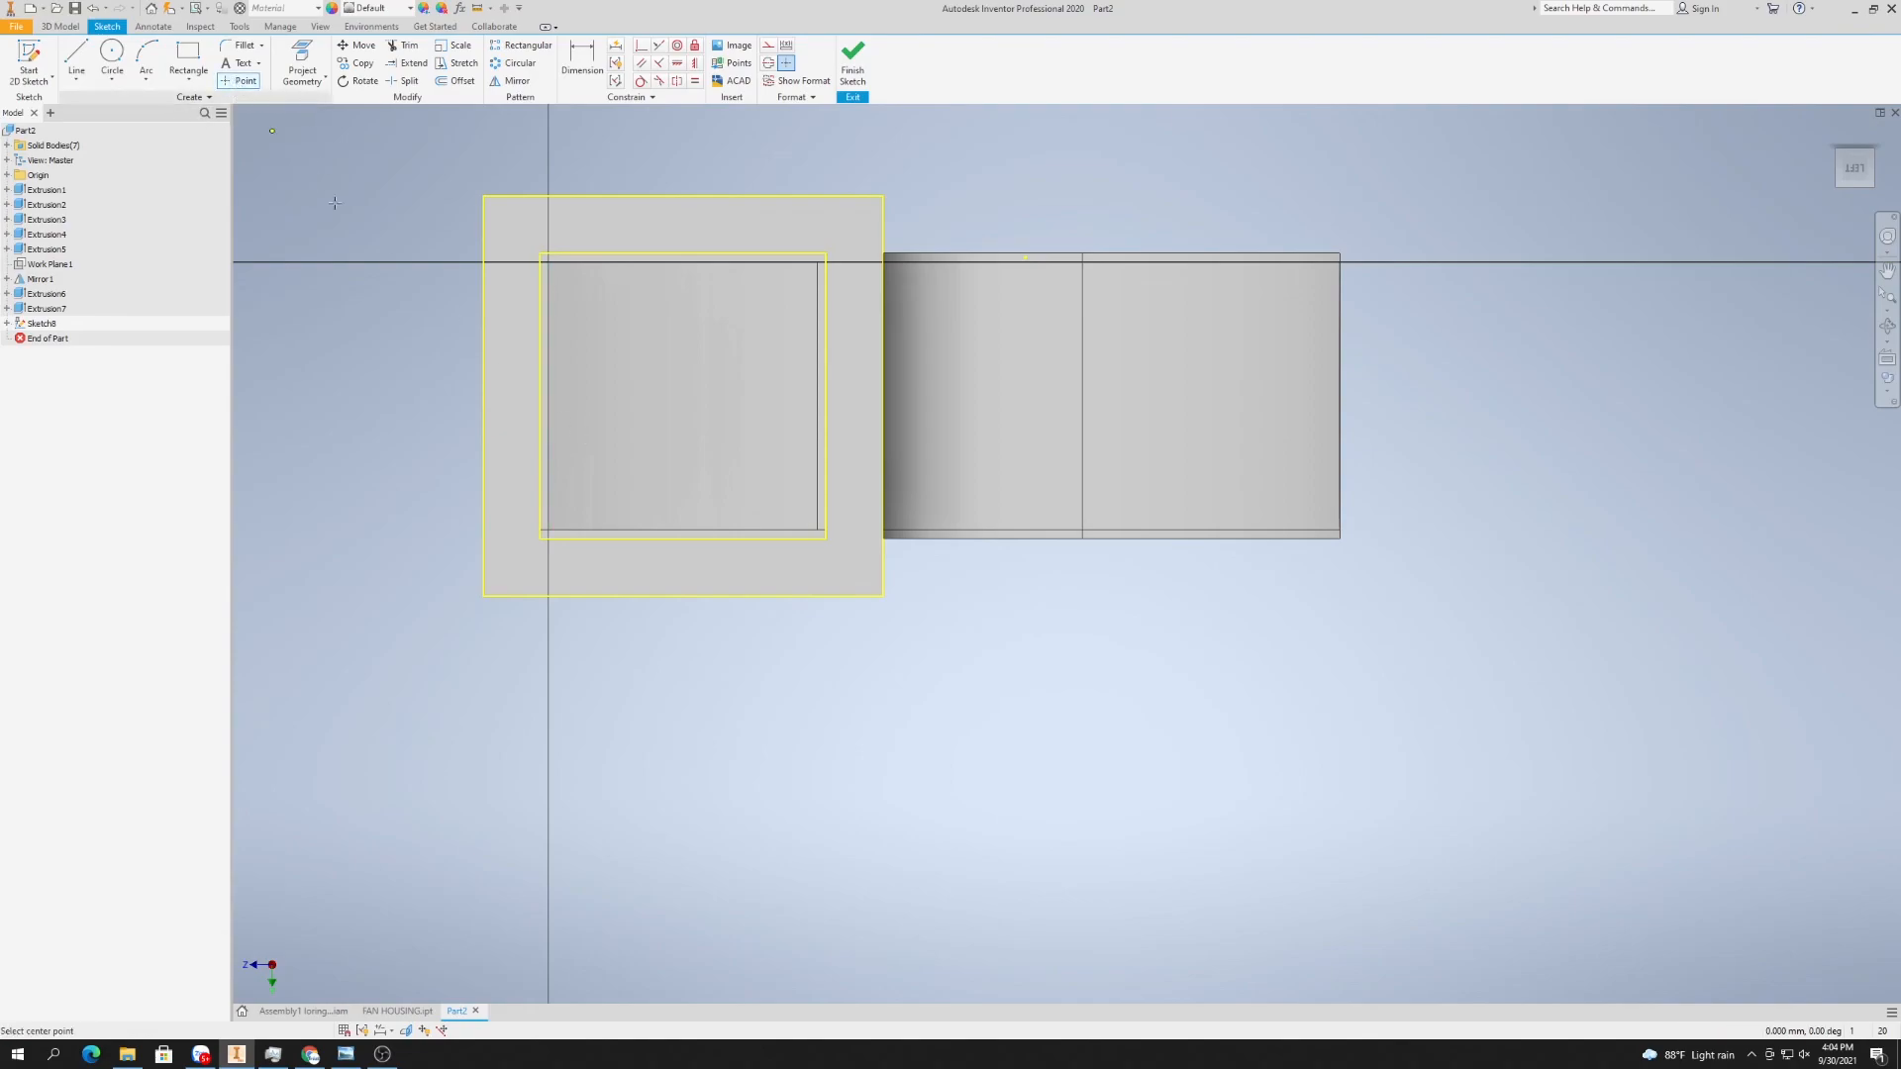
{"action": "left_click", "coordinate": [517, 227]}
{"action": "left_click", "coordinate": [856, 227]}
{"action": "left_click", "coordinate": [510, 569]}
{"action": "left_click", "coordinate": [855, 569]}
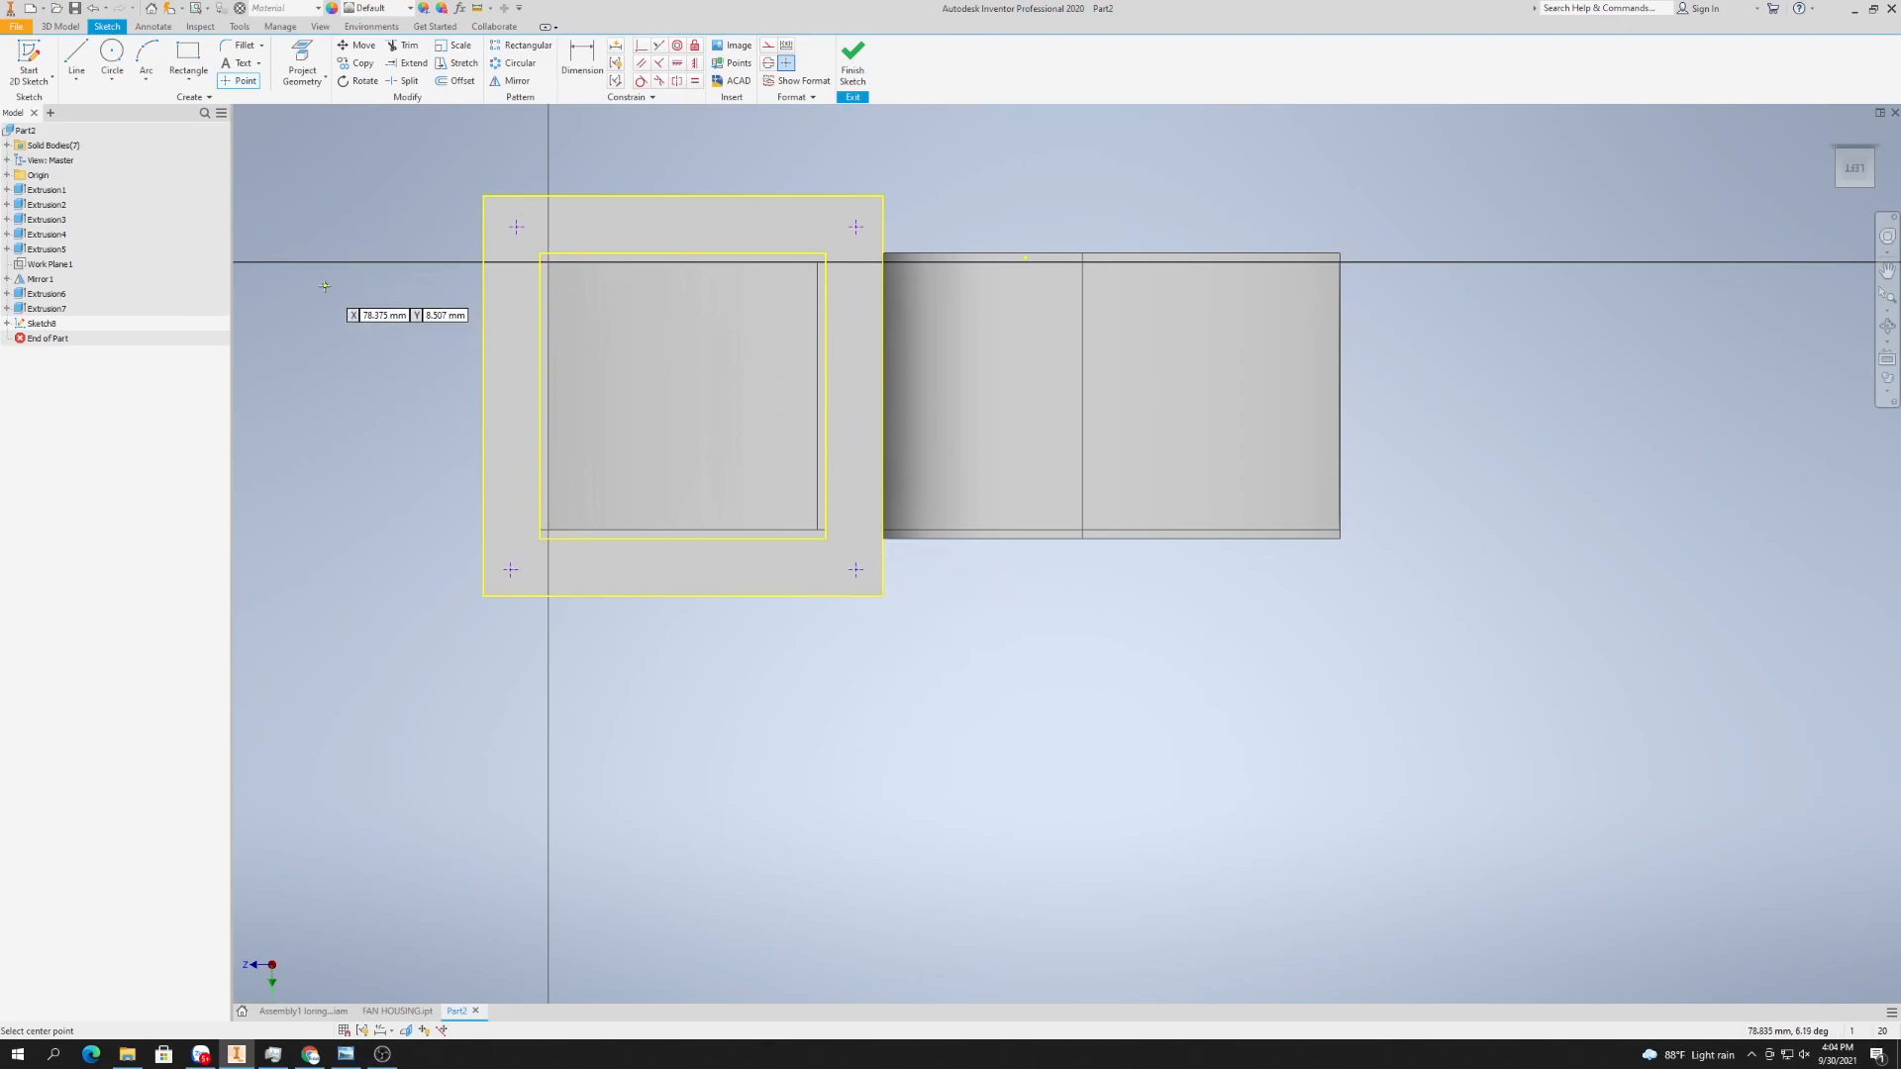
{"action": "right_click", "coordinate": [308, 346]}
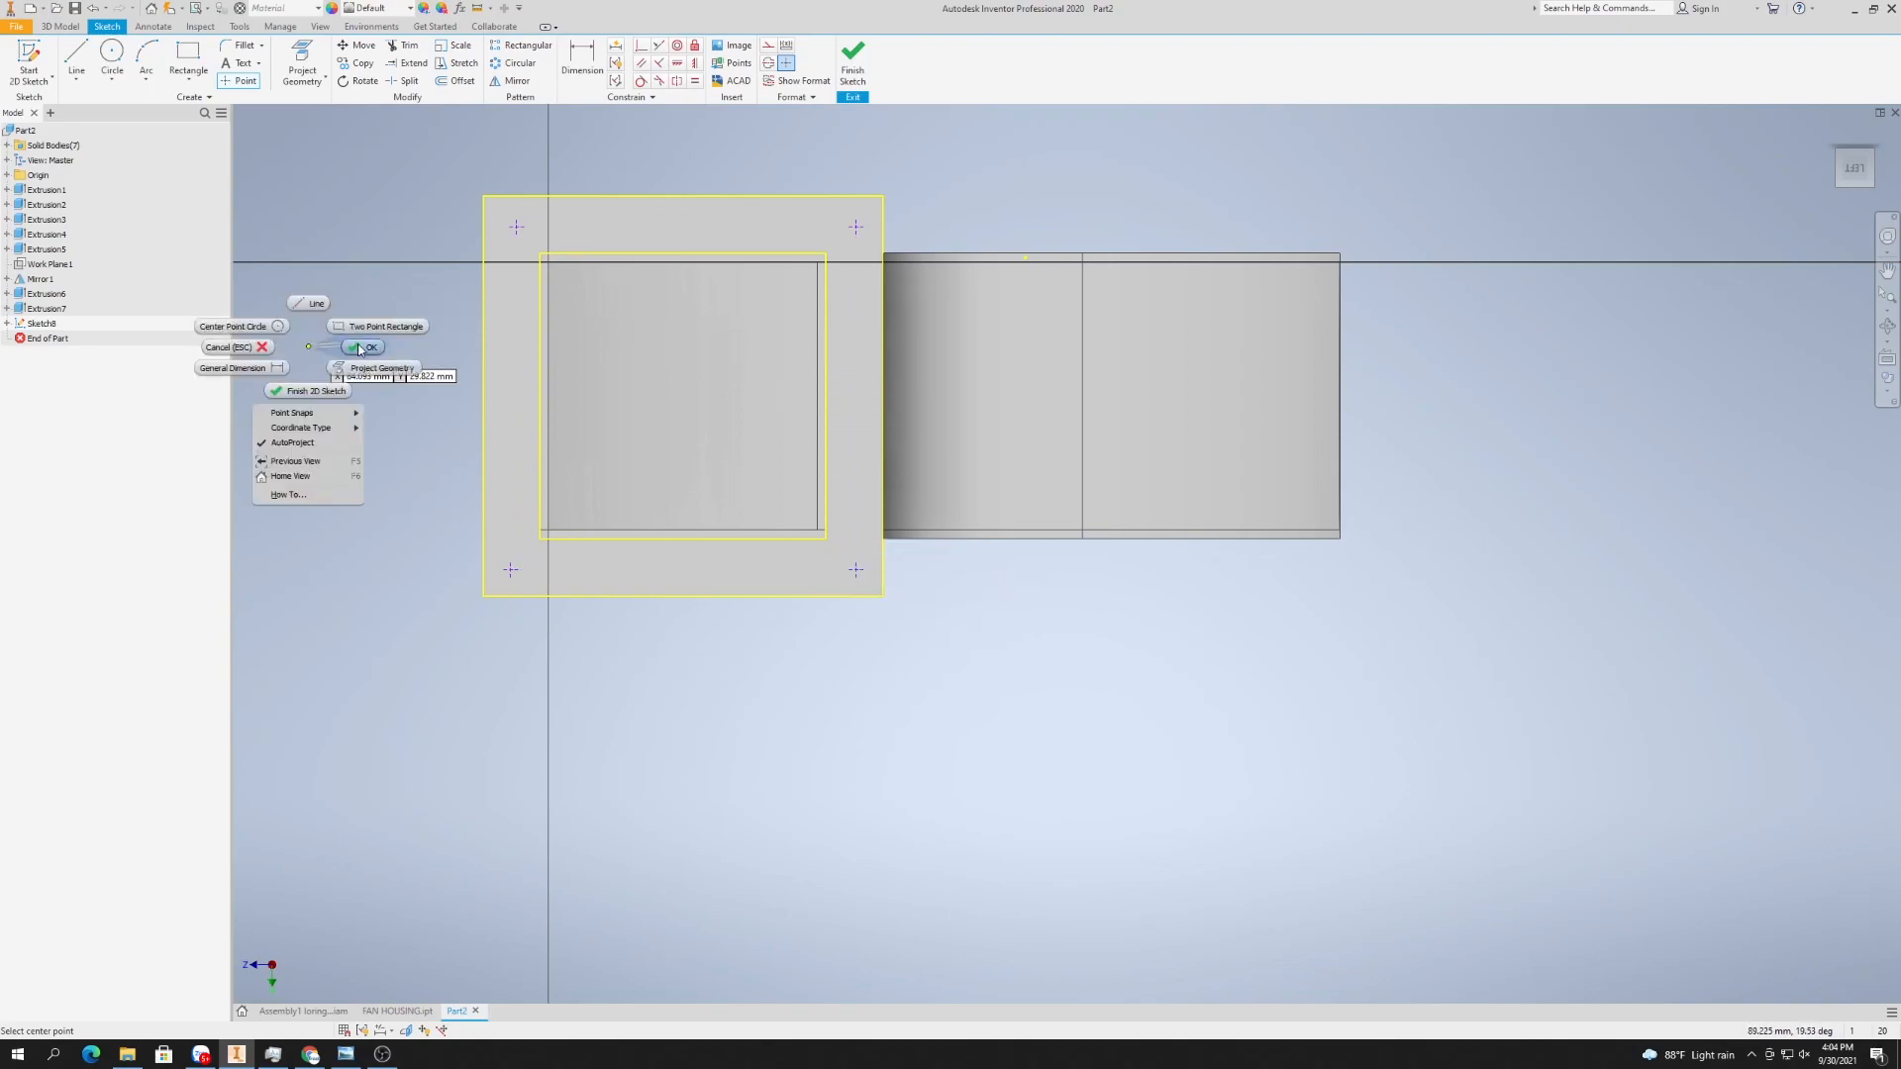
{"action": "left_click", "coordinate": [359, 348]}
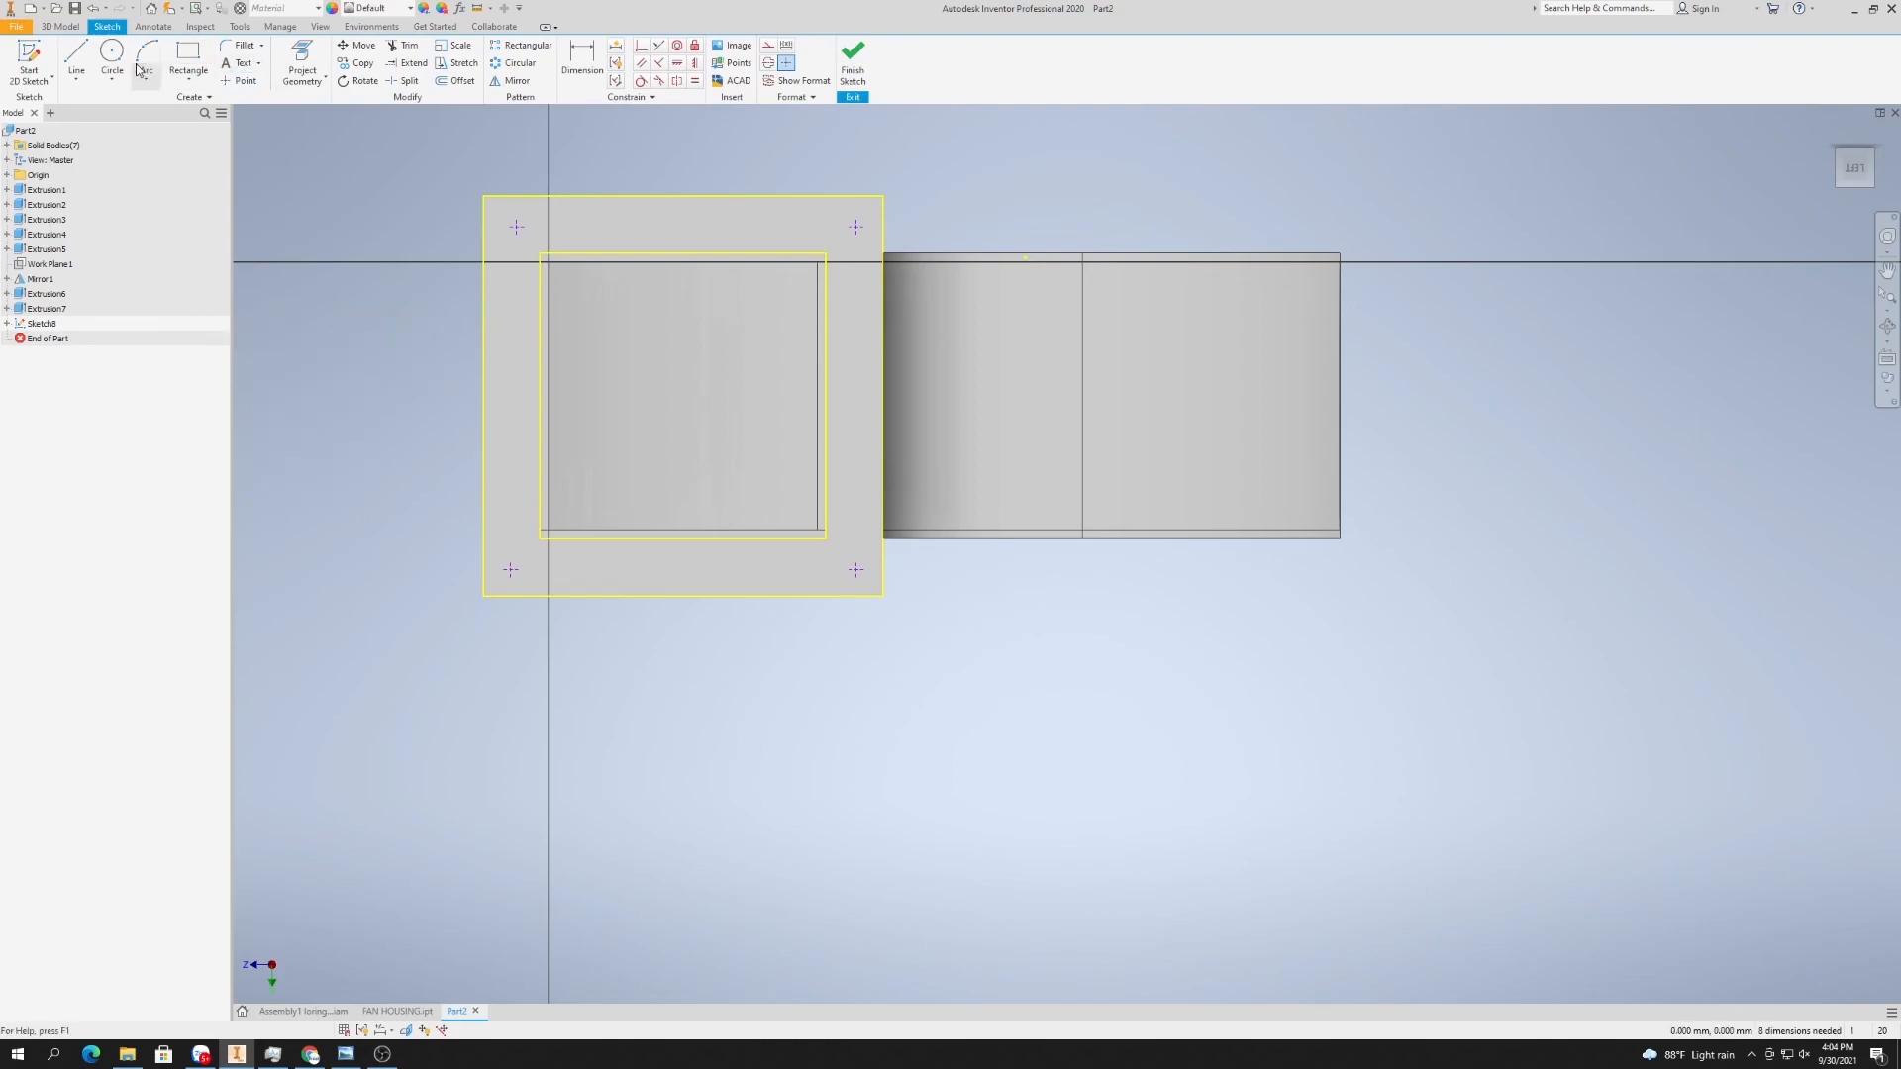
- Dimension the upper-left point 10 mm horizontally from the flange's left outer edge
{"action": "left_click", "coordinate": [585, 52]}
{"action": "left_click", "coordinate": [487, 233]}
{"action": "left_click", "coordinate": [432, 227]}
{"action": "type", "text": "1"}
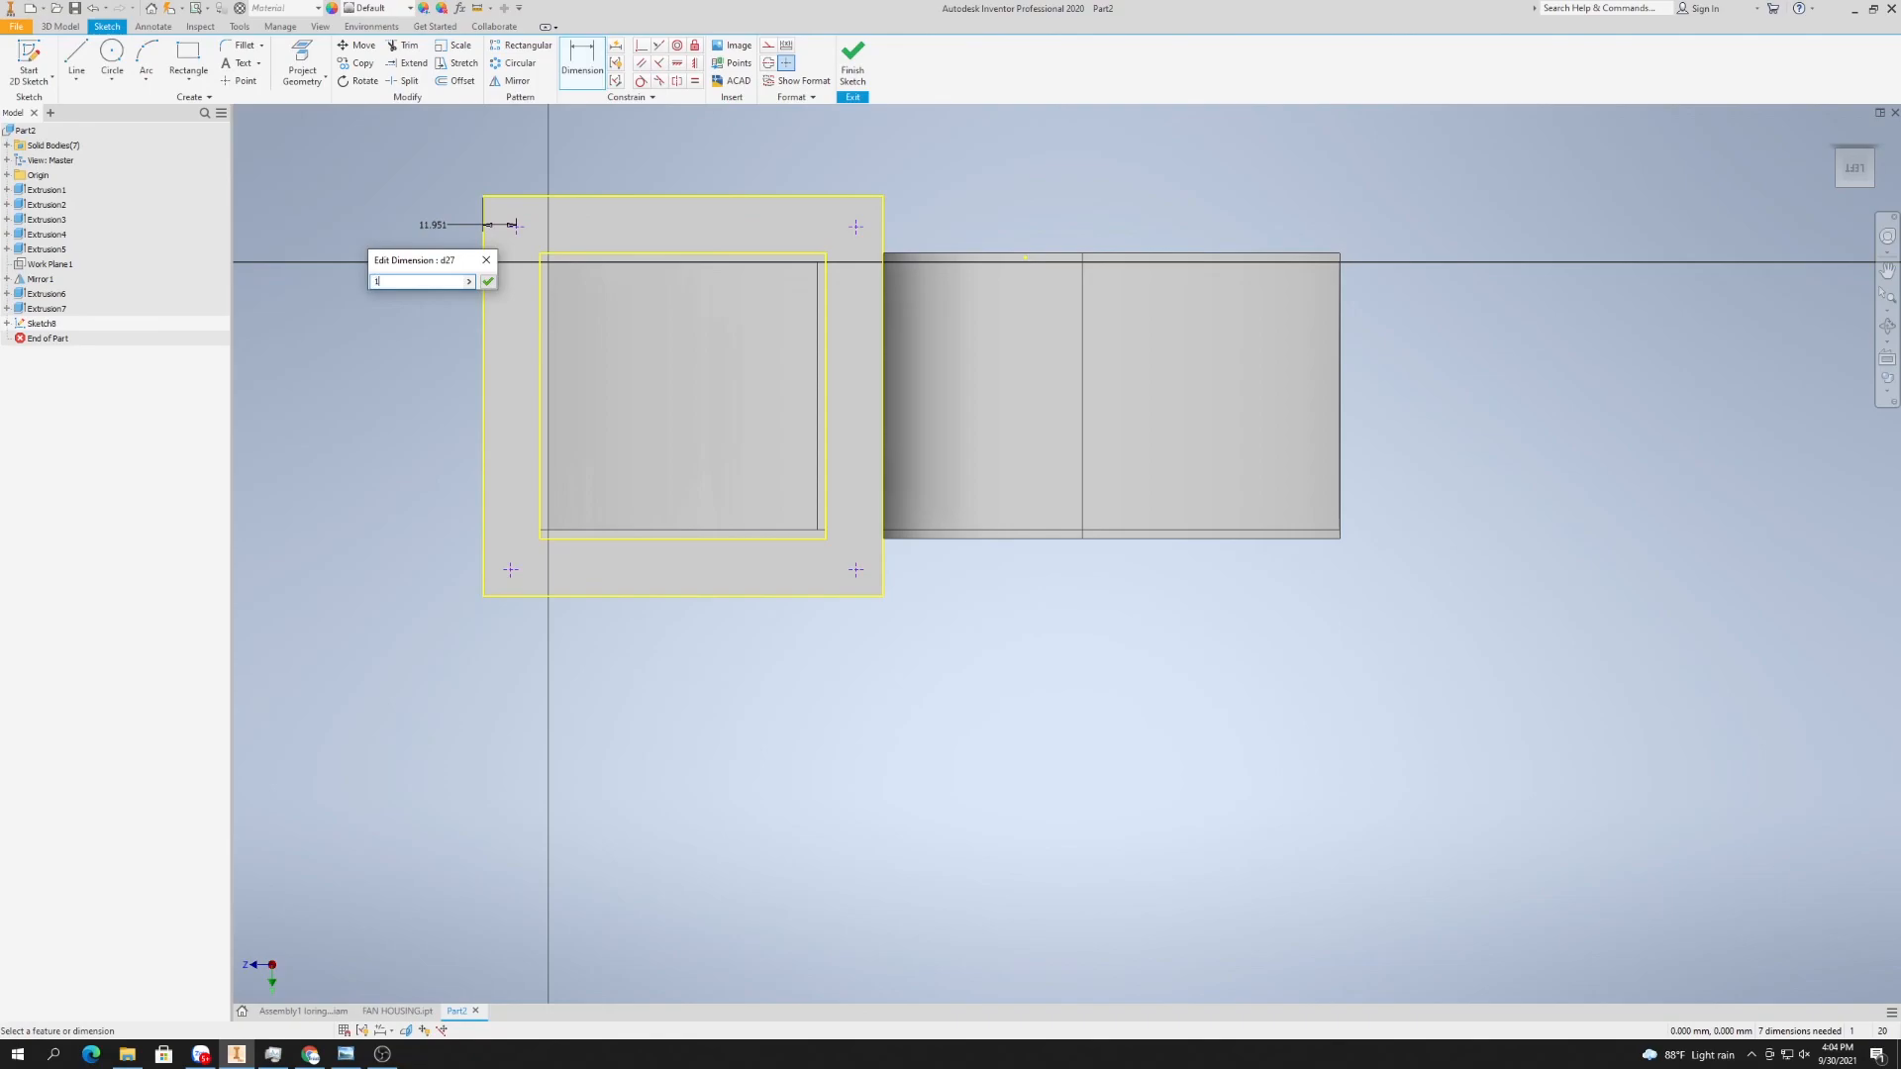
{"action": "key", "text": "Return"}
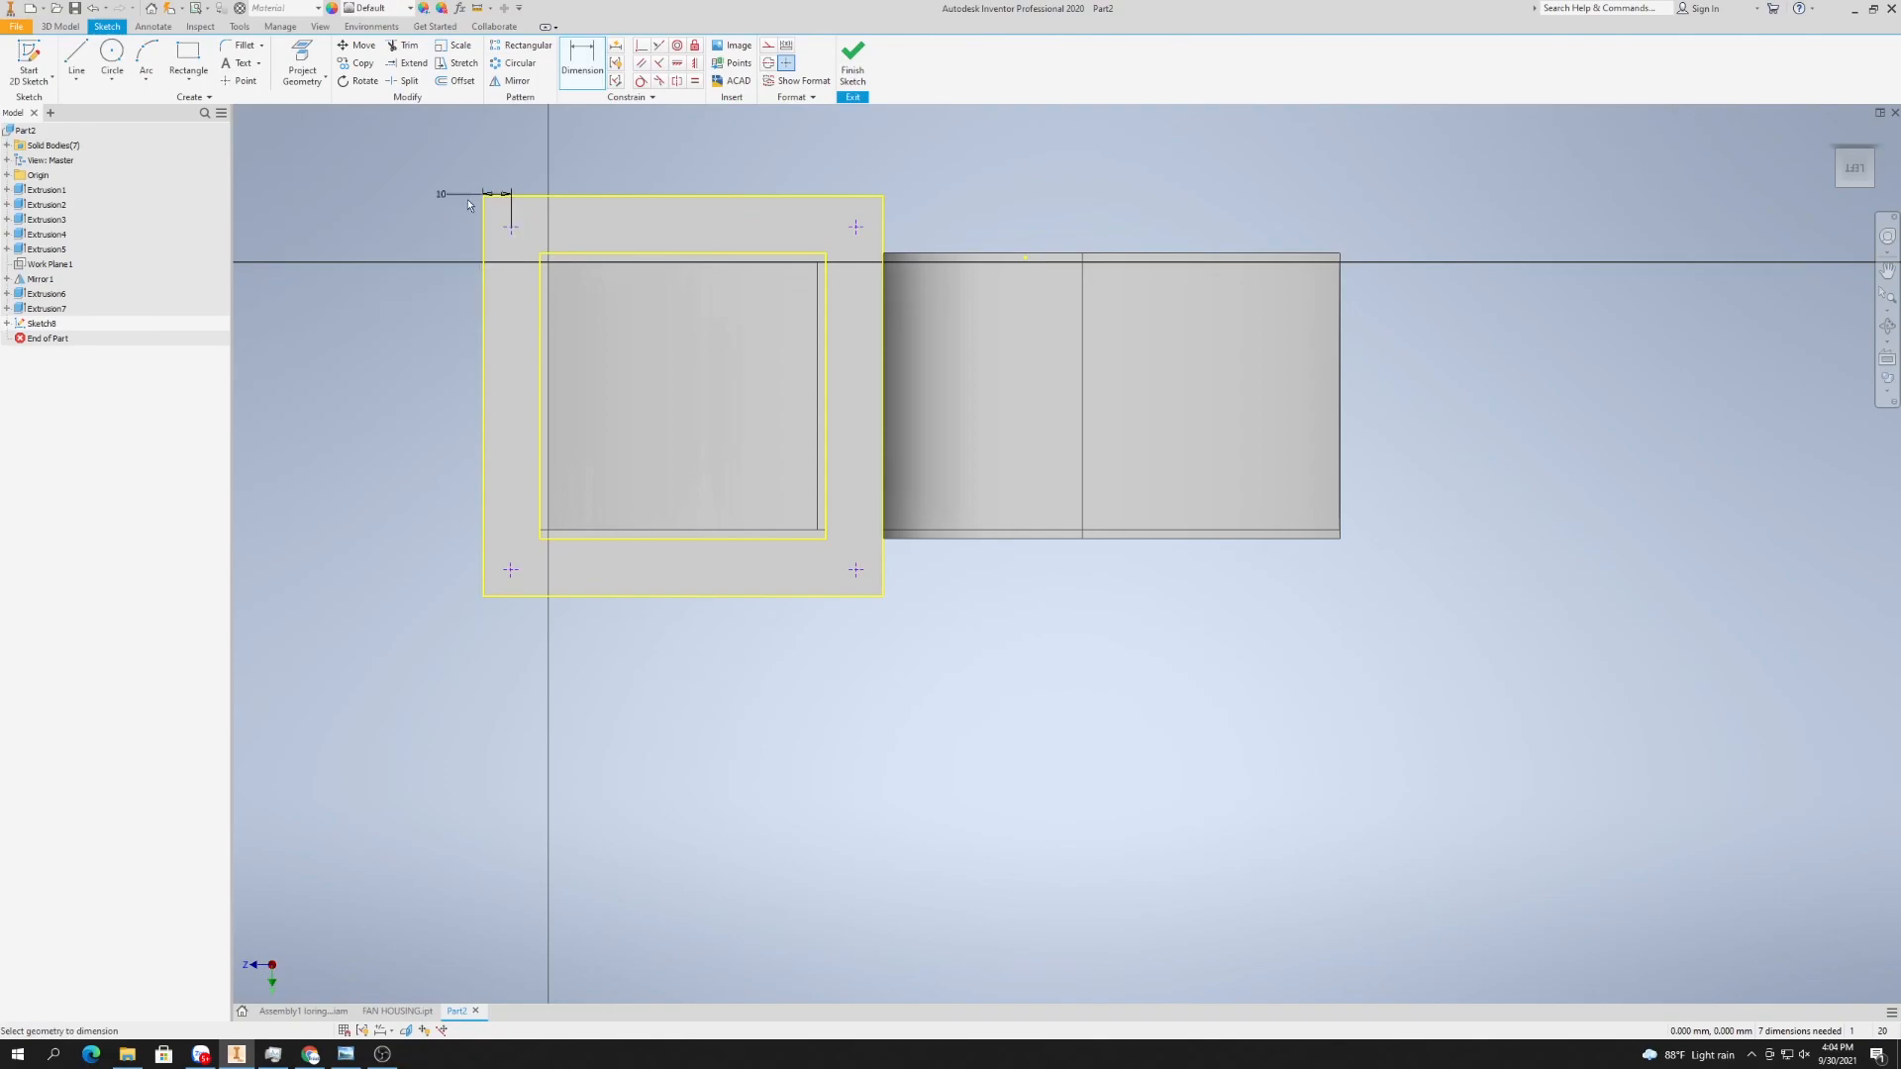
- Dimension the upper-left point 10 mm vertically from the flange's top outer edge
{"action": "left_click", "coordinate": [581, 75]}
{"action": "left_click", "coordinate": [511, 211]}
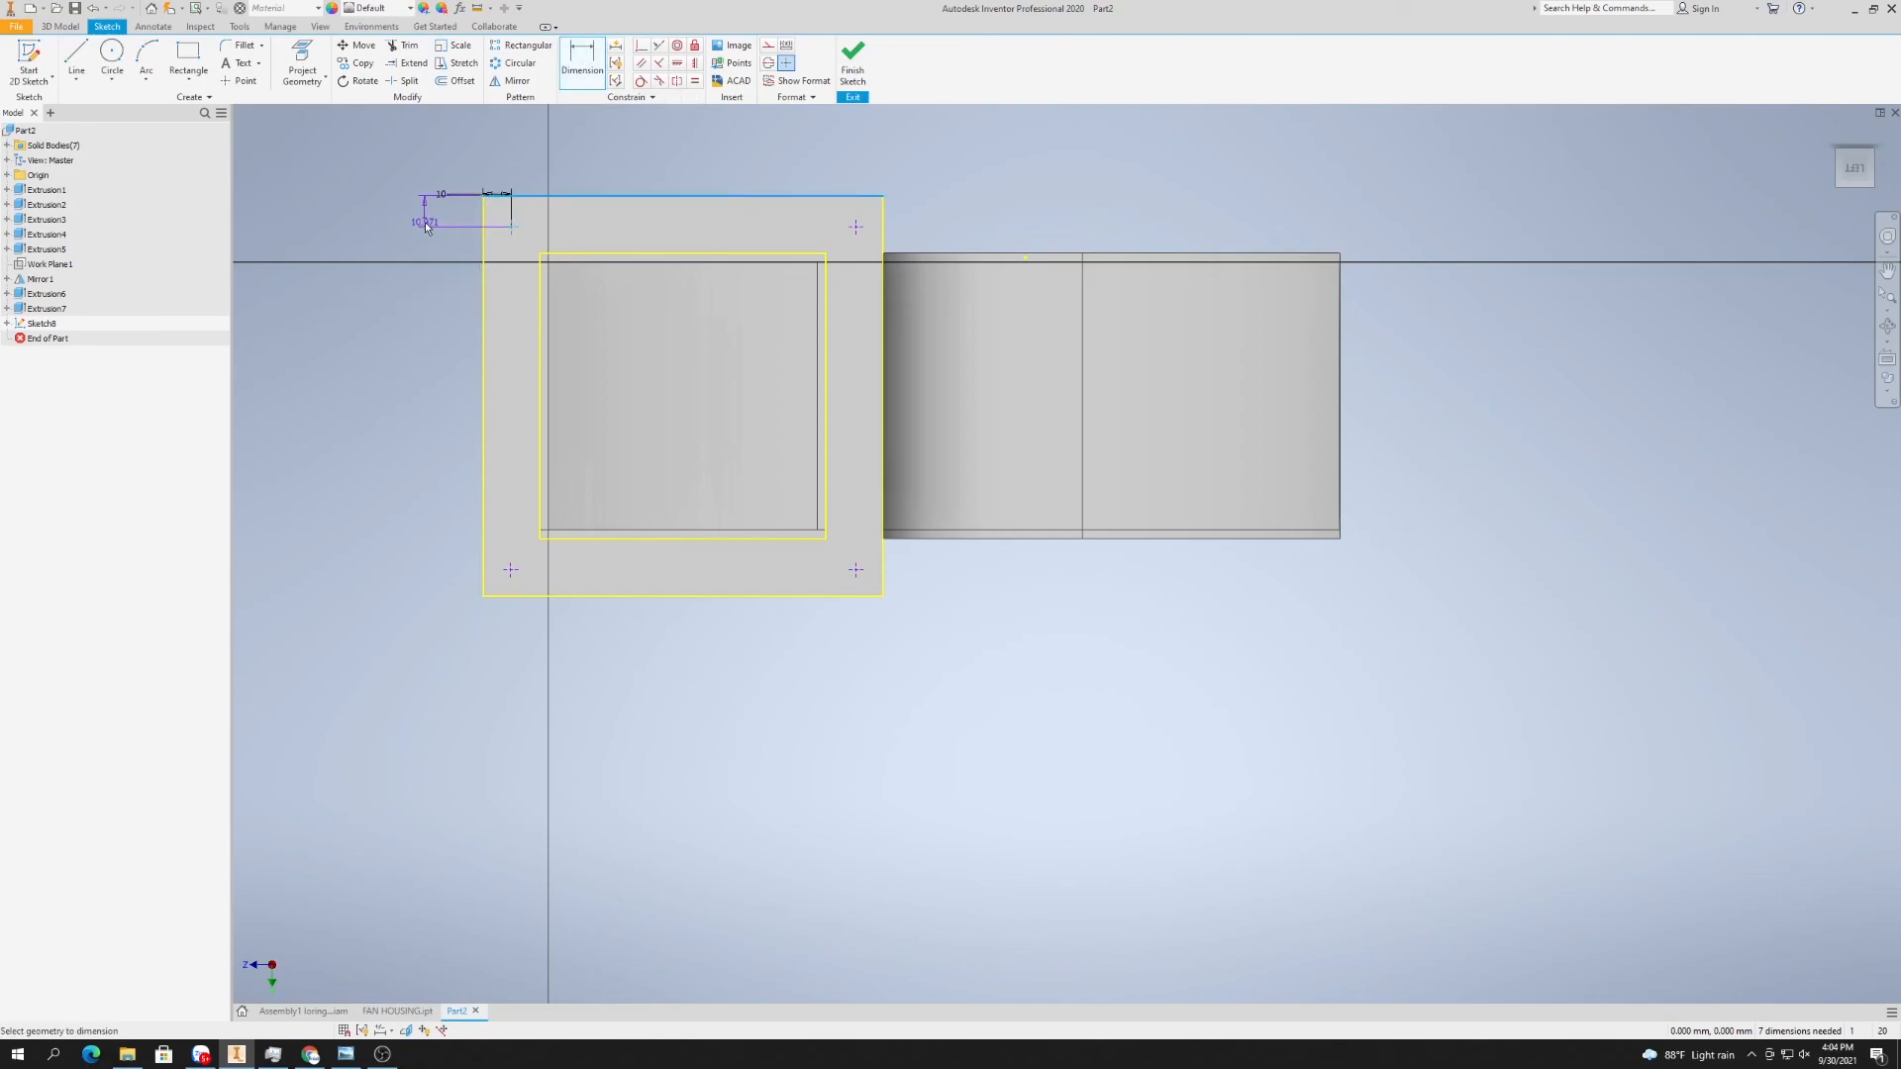
{"action": "left_click", "coordinate": [419, 226]}
{"action": "type", "text": "10"}
{"action": "key", "text": "Return"}
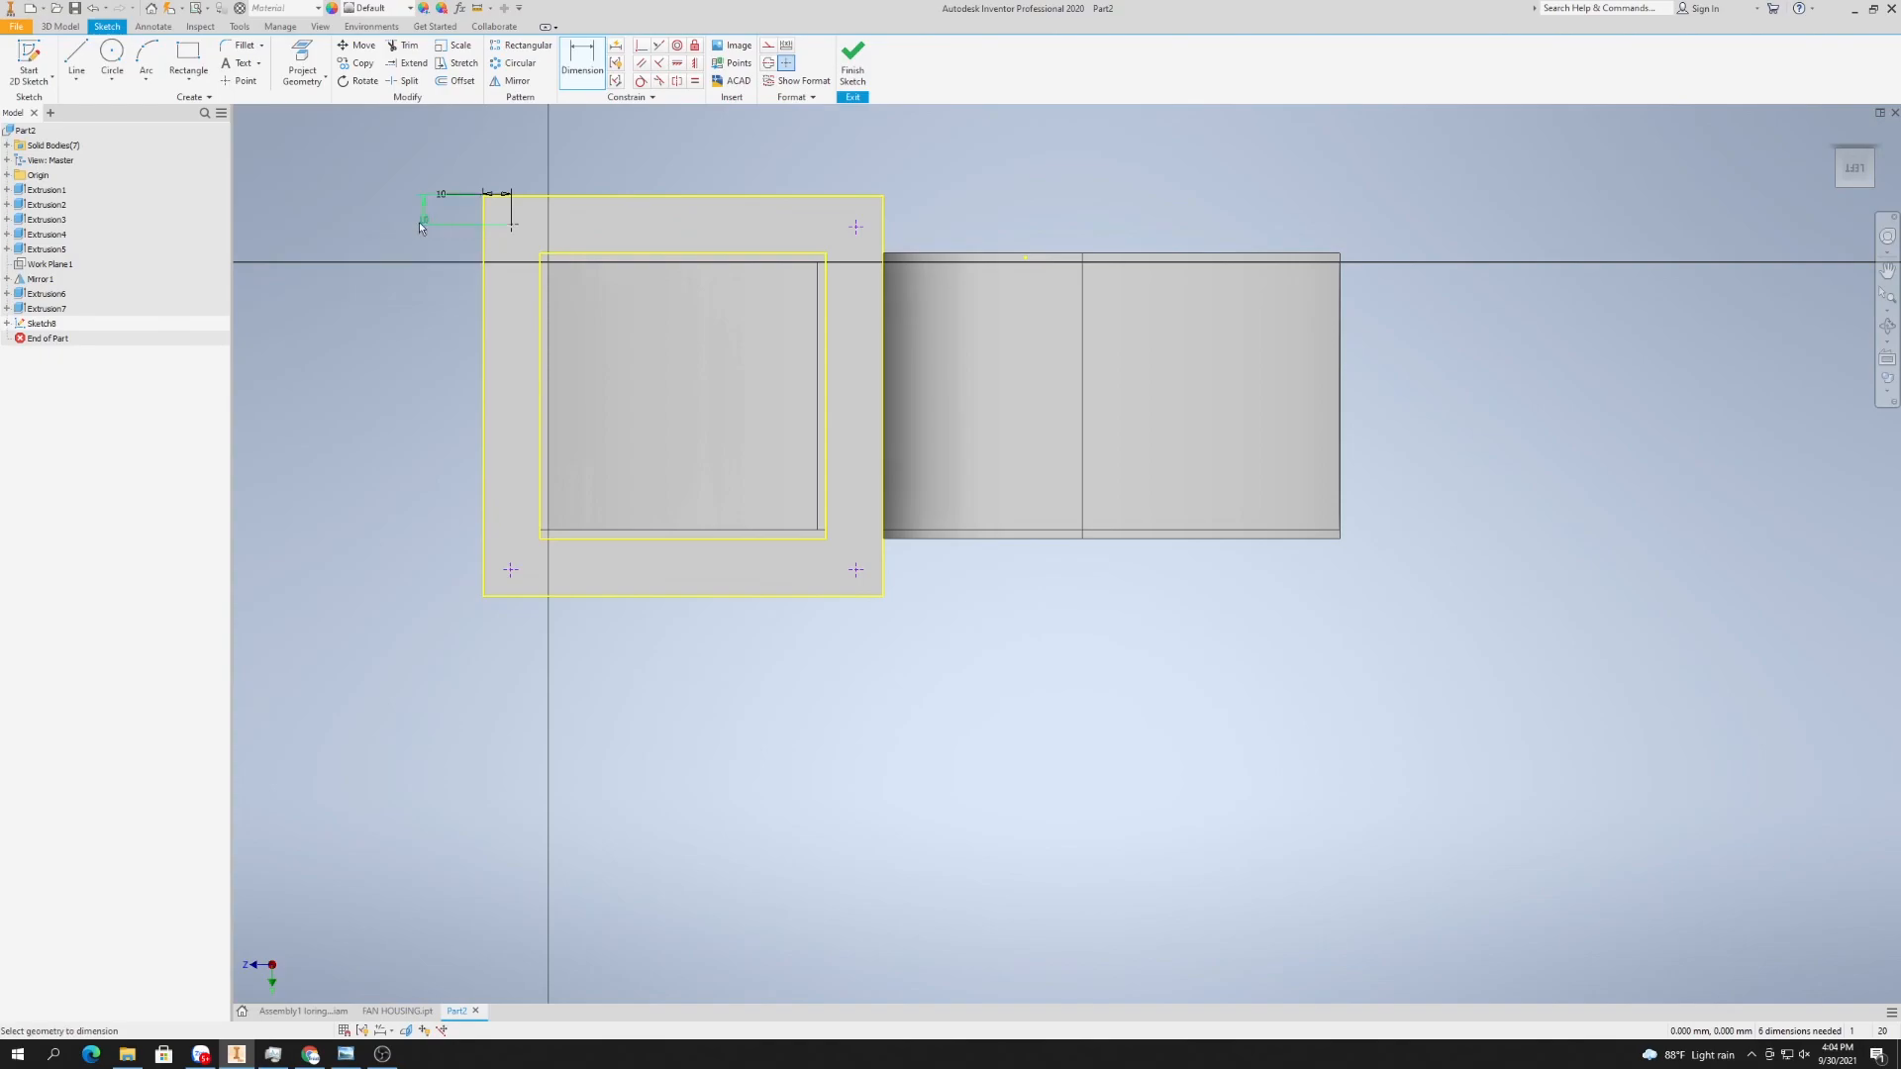
- Dimension the lower-left point 10 mm from both the flange's bottom and left outer edges
{"action": "left_click", "coordinate": [511, 594]}
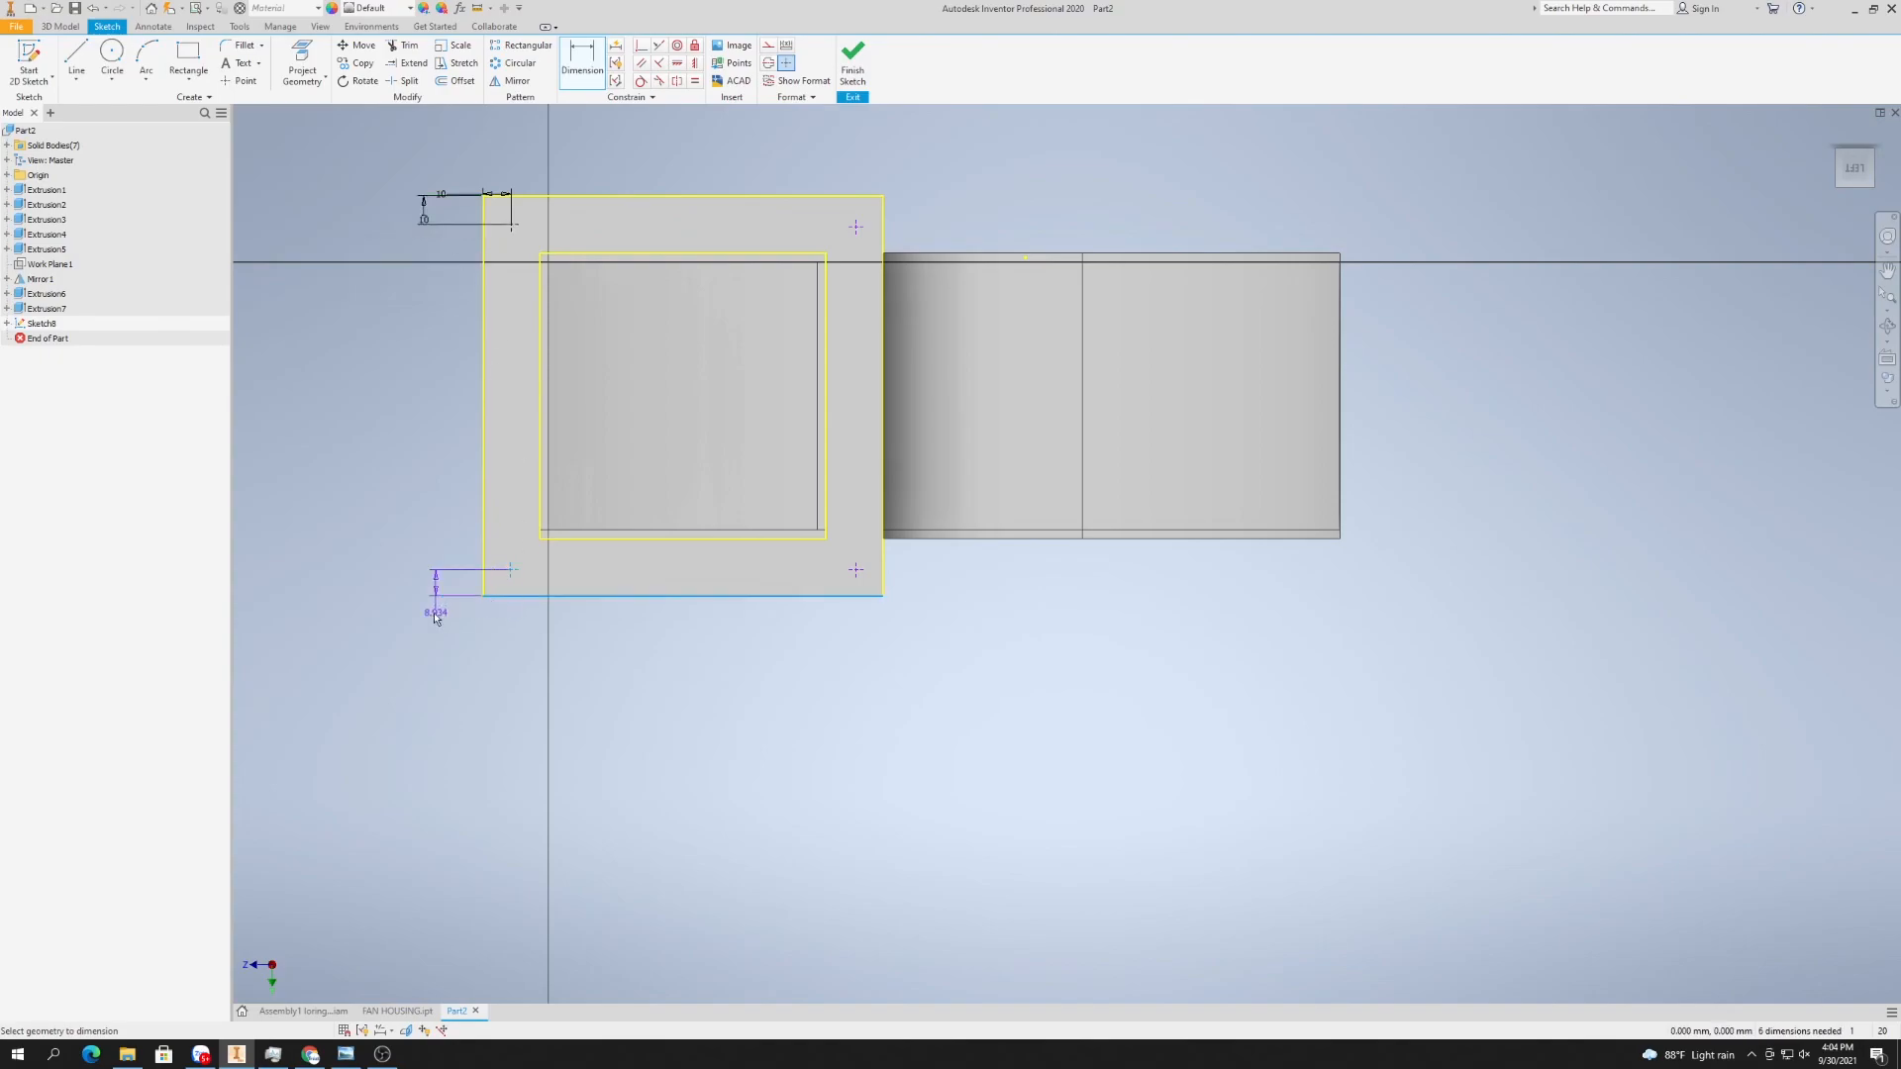
{"action": "left_click", "coordinate": [428, 615]}
{"action": "type", "text": "10"}
{"action": "key", "text": "Return"}
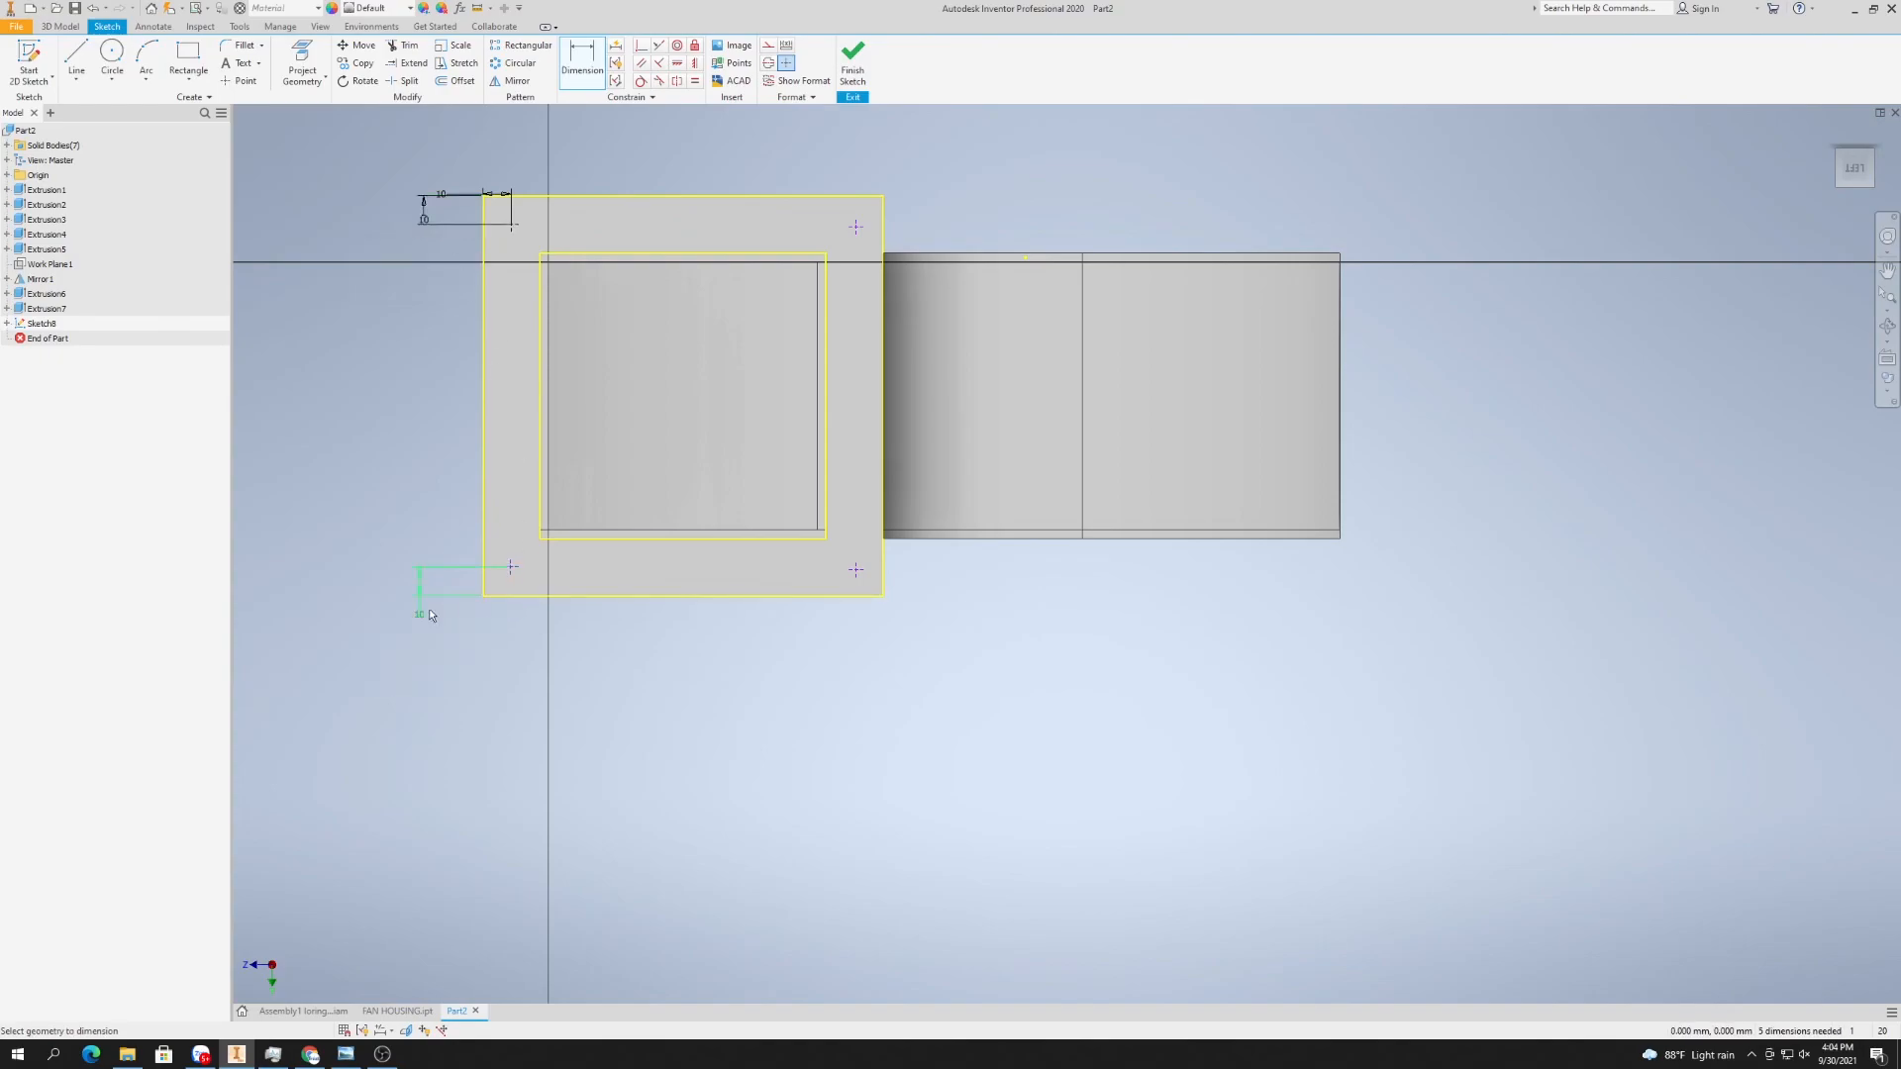
{"action": "left_click", "coordinate": [511, 568]}
{"action": "left_click", "coordinate": [483, 579]}
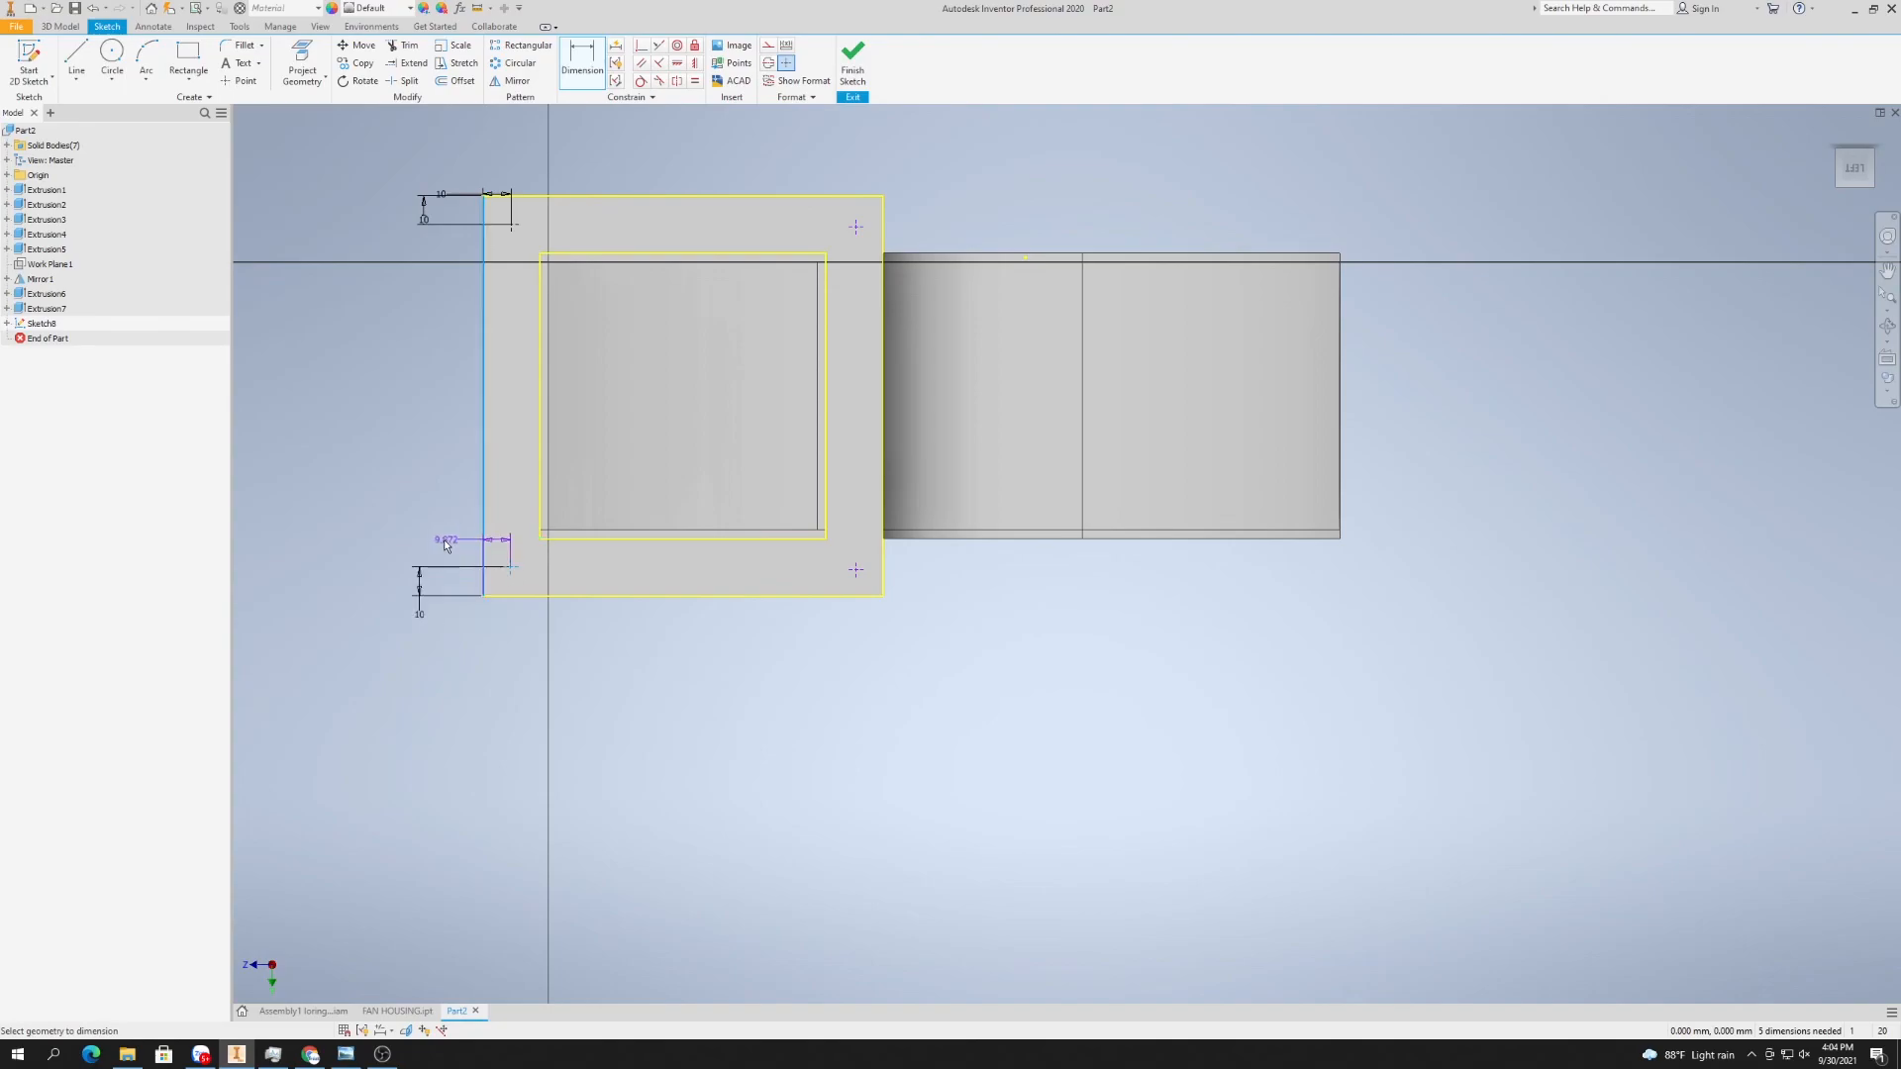
{"action": "left_click", "coordinate": [442, 542]}
{"action": "type", "text": "10"}
{"action": "key", "text": "Return"}
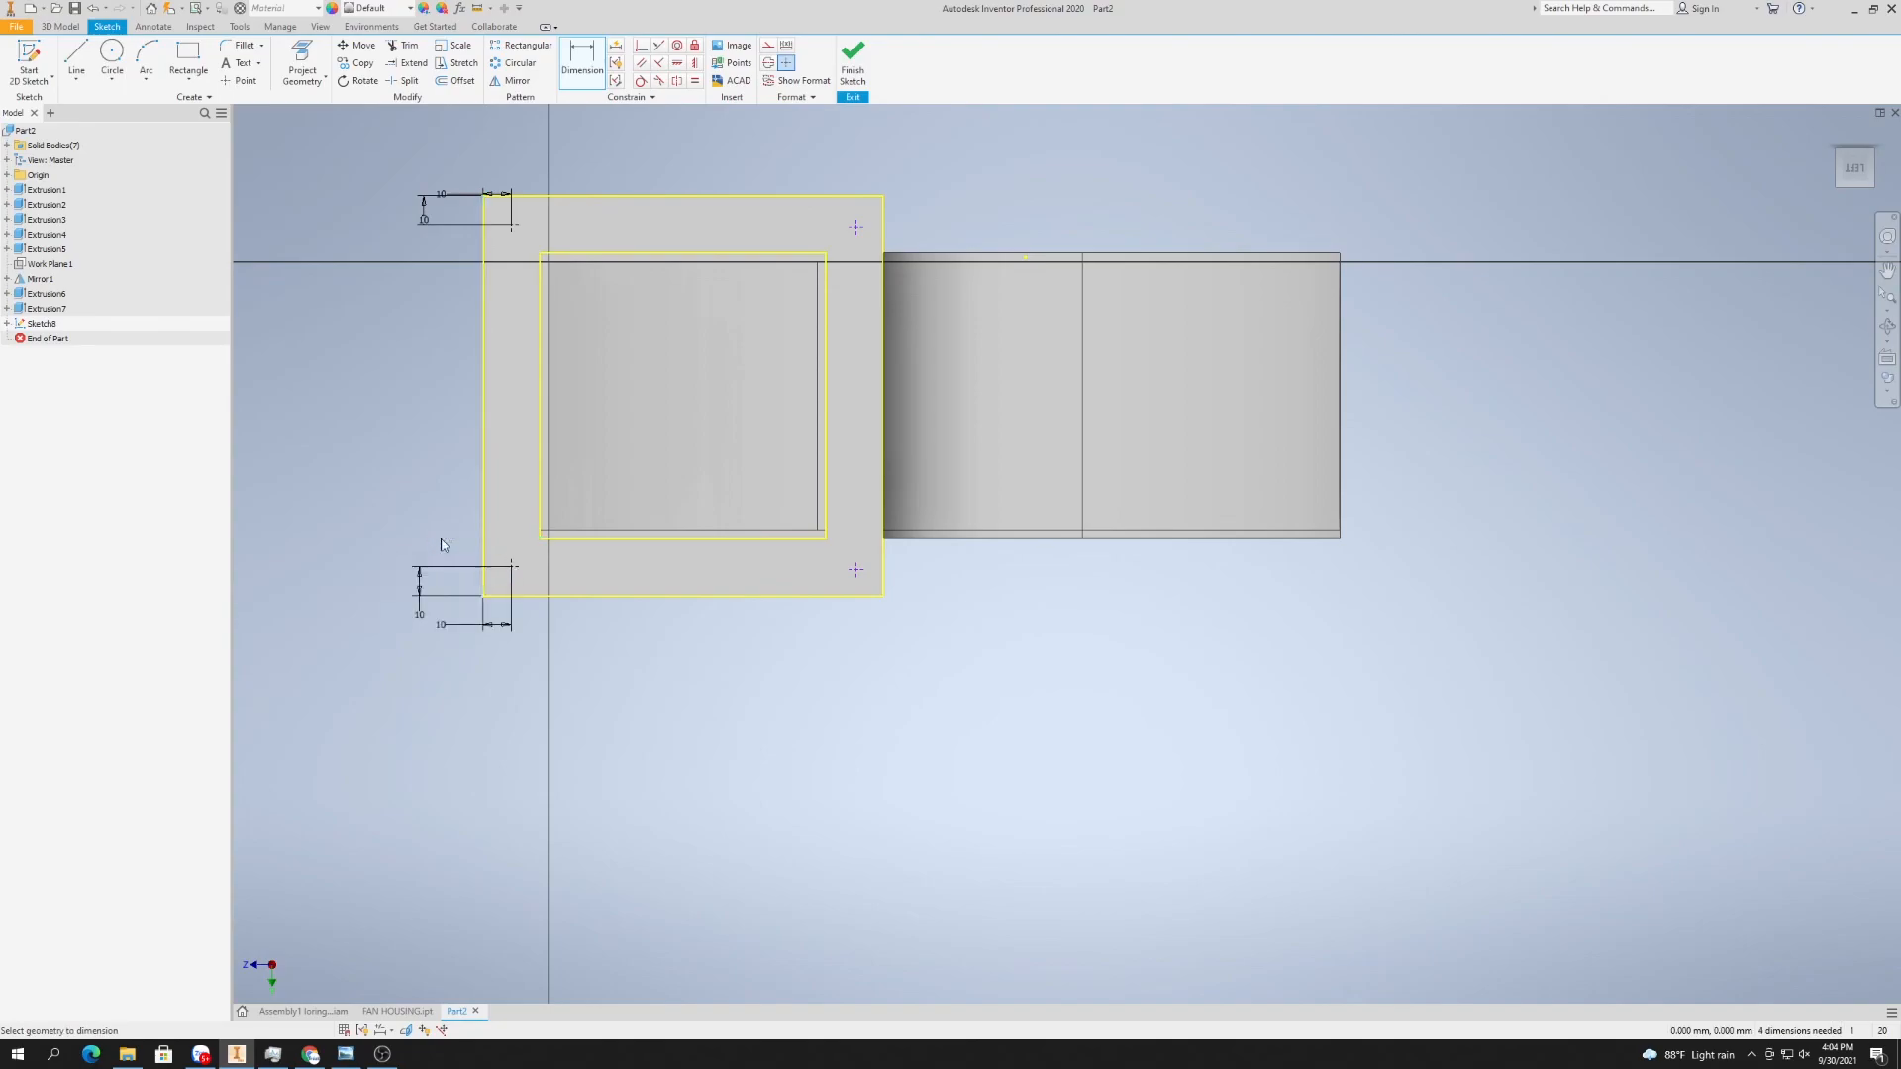
- Dimension the upper-right point 10 mm from both the flange's top and right outer edges
{"action": "left_click", "coordinate": [858, 229]}
{"action": "left_click", "coordinate": [869, 197]}
{"action": "left_click", "coordinate": [868, 159]}
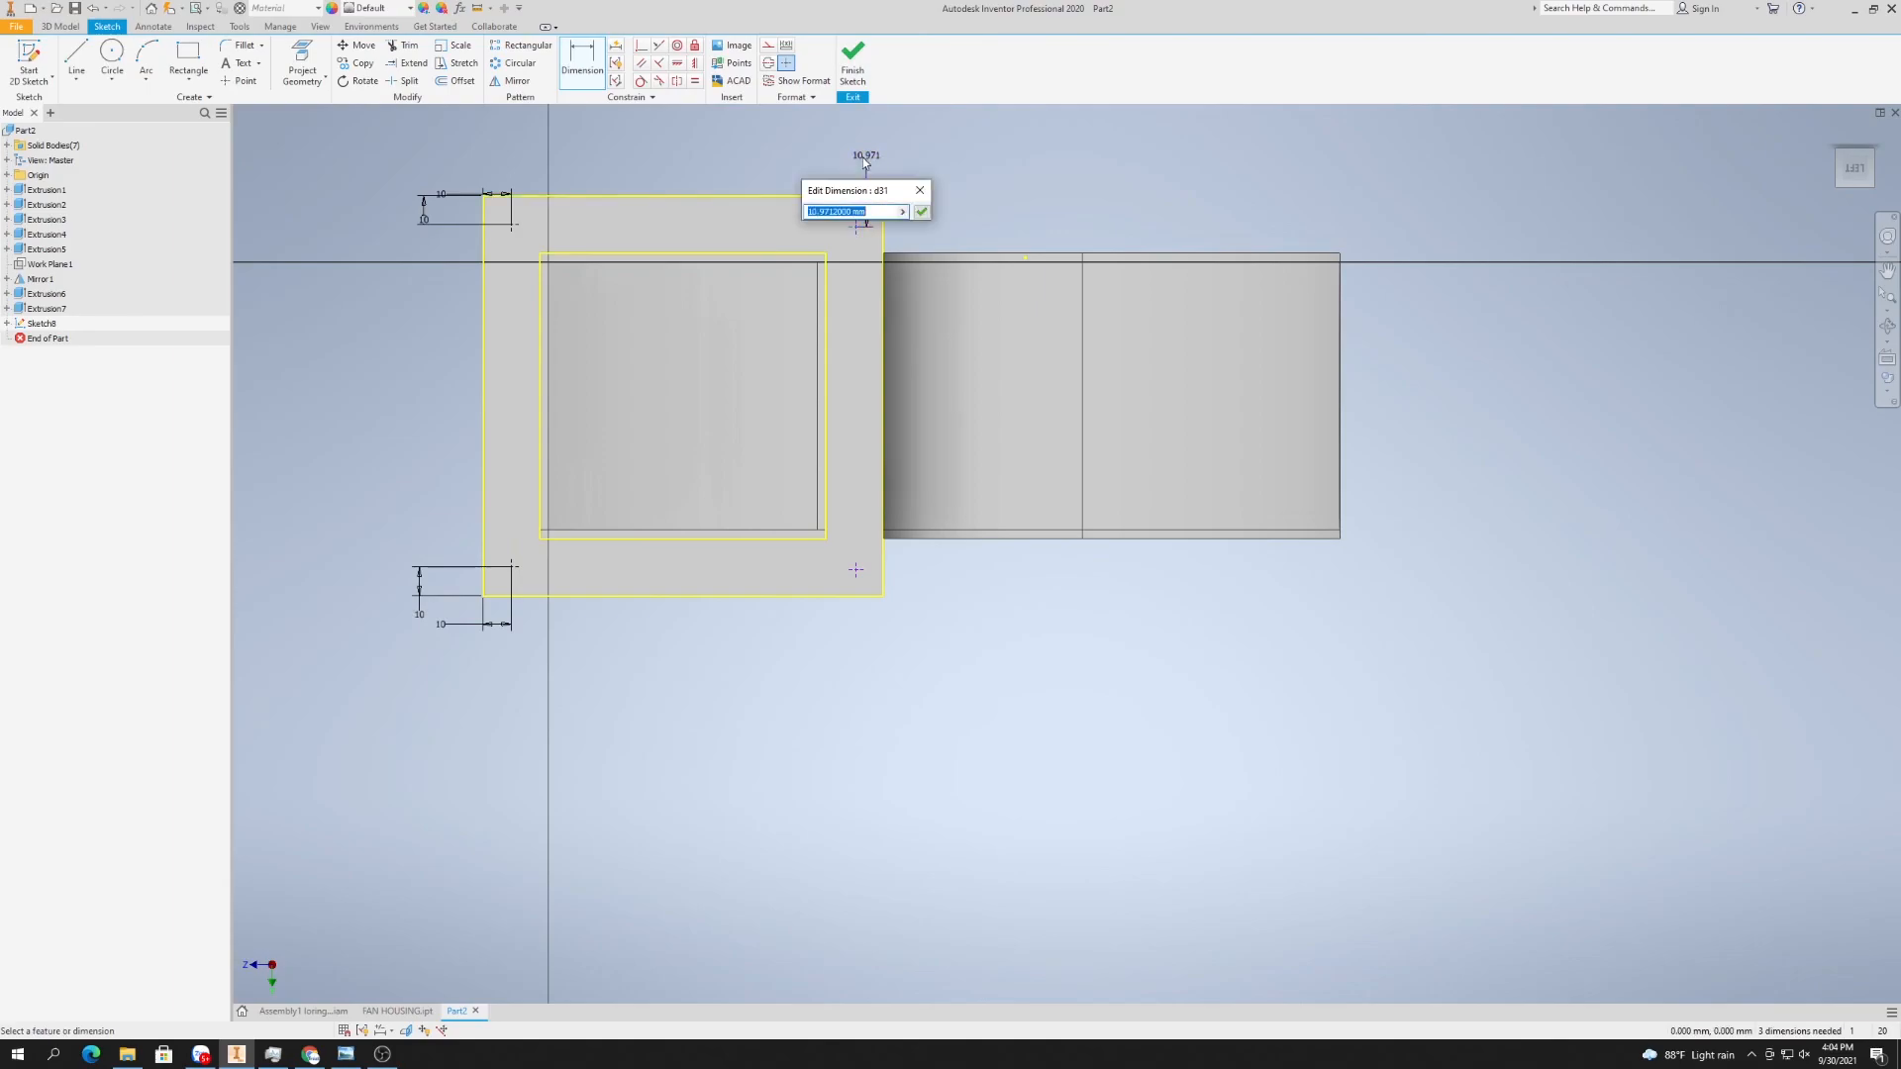
{"action": "type", "text": "10"}
{"action": "key", "text": "Return"}
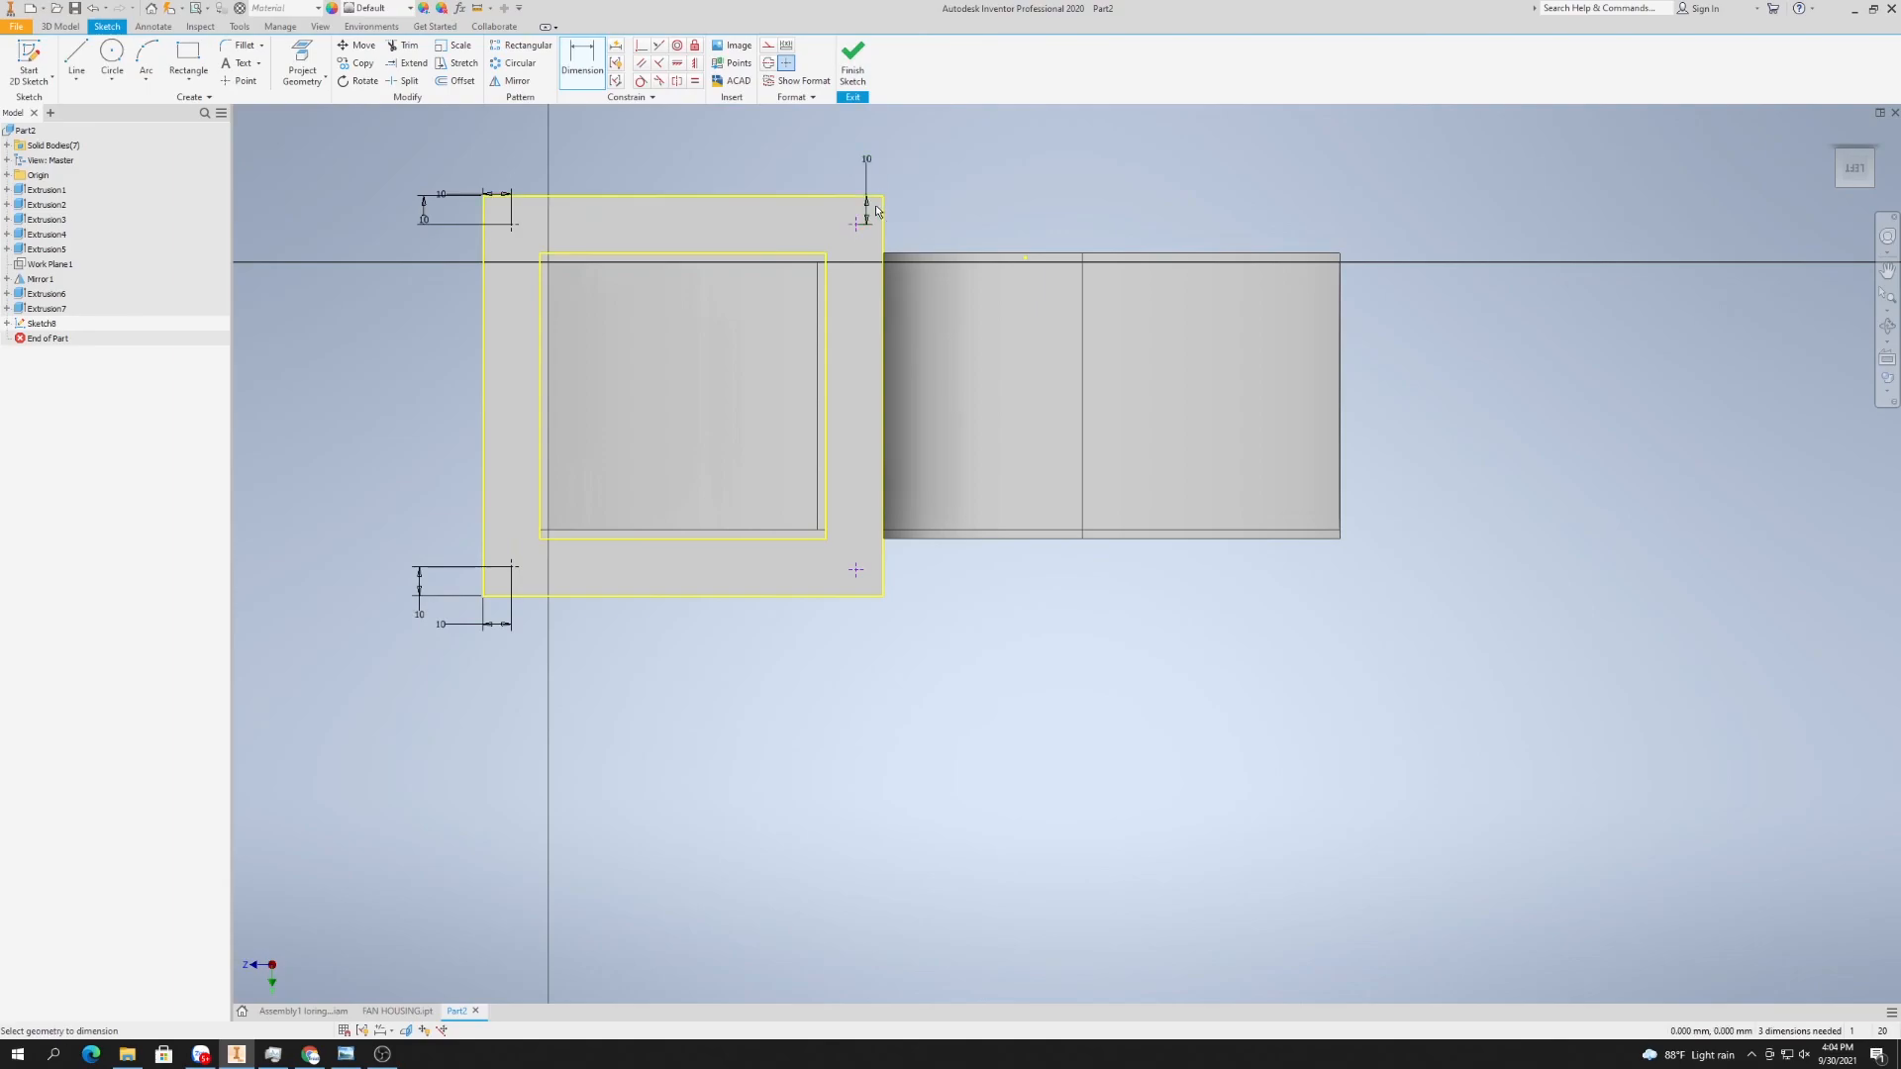
{"action": "left_click", "coordinate": [887, 231]}
{"action": "left_click", "coordinate": [939, 222]}
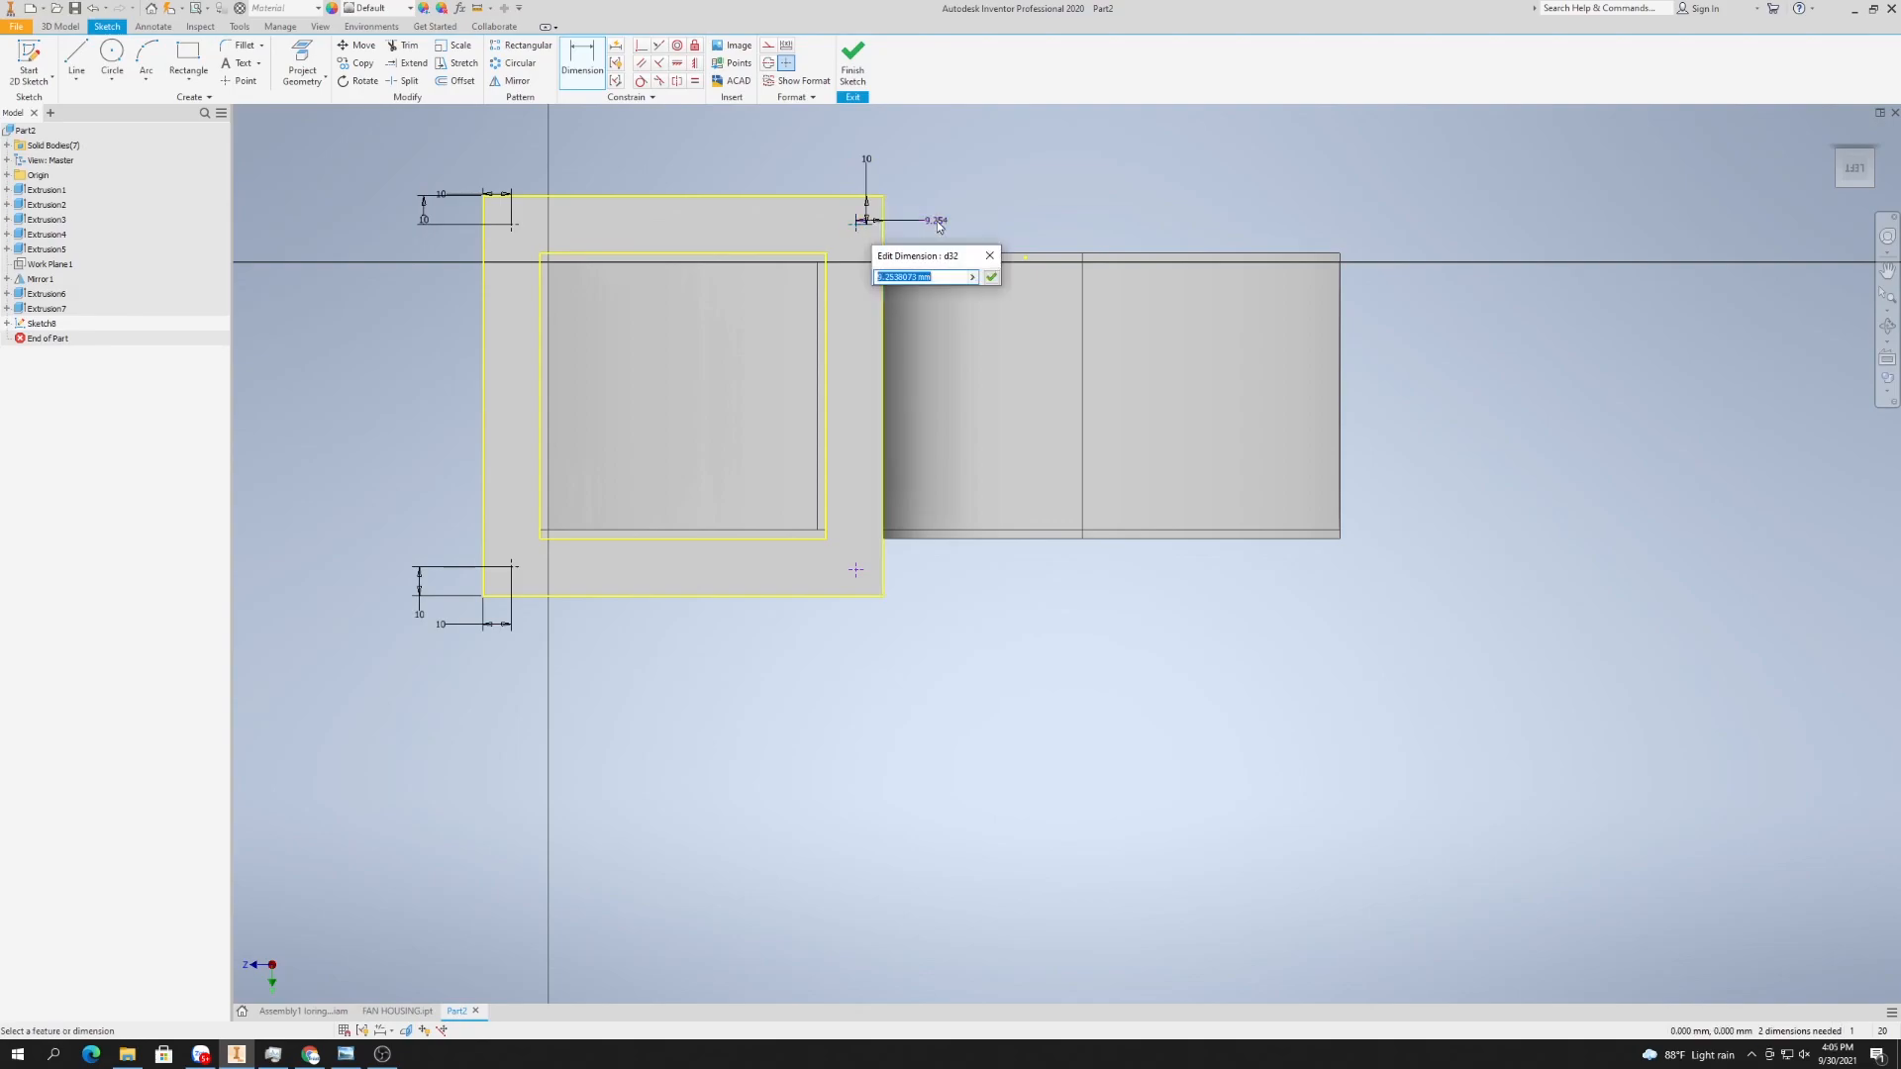
{"action": "type", "text": "10"}
{"action": "key", "text": "Return"}
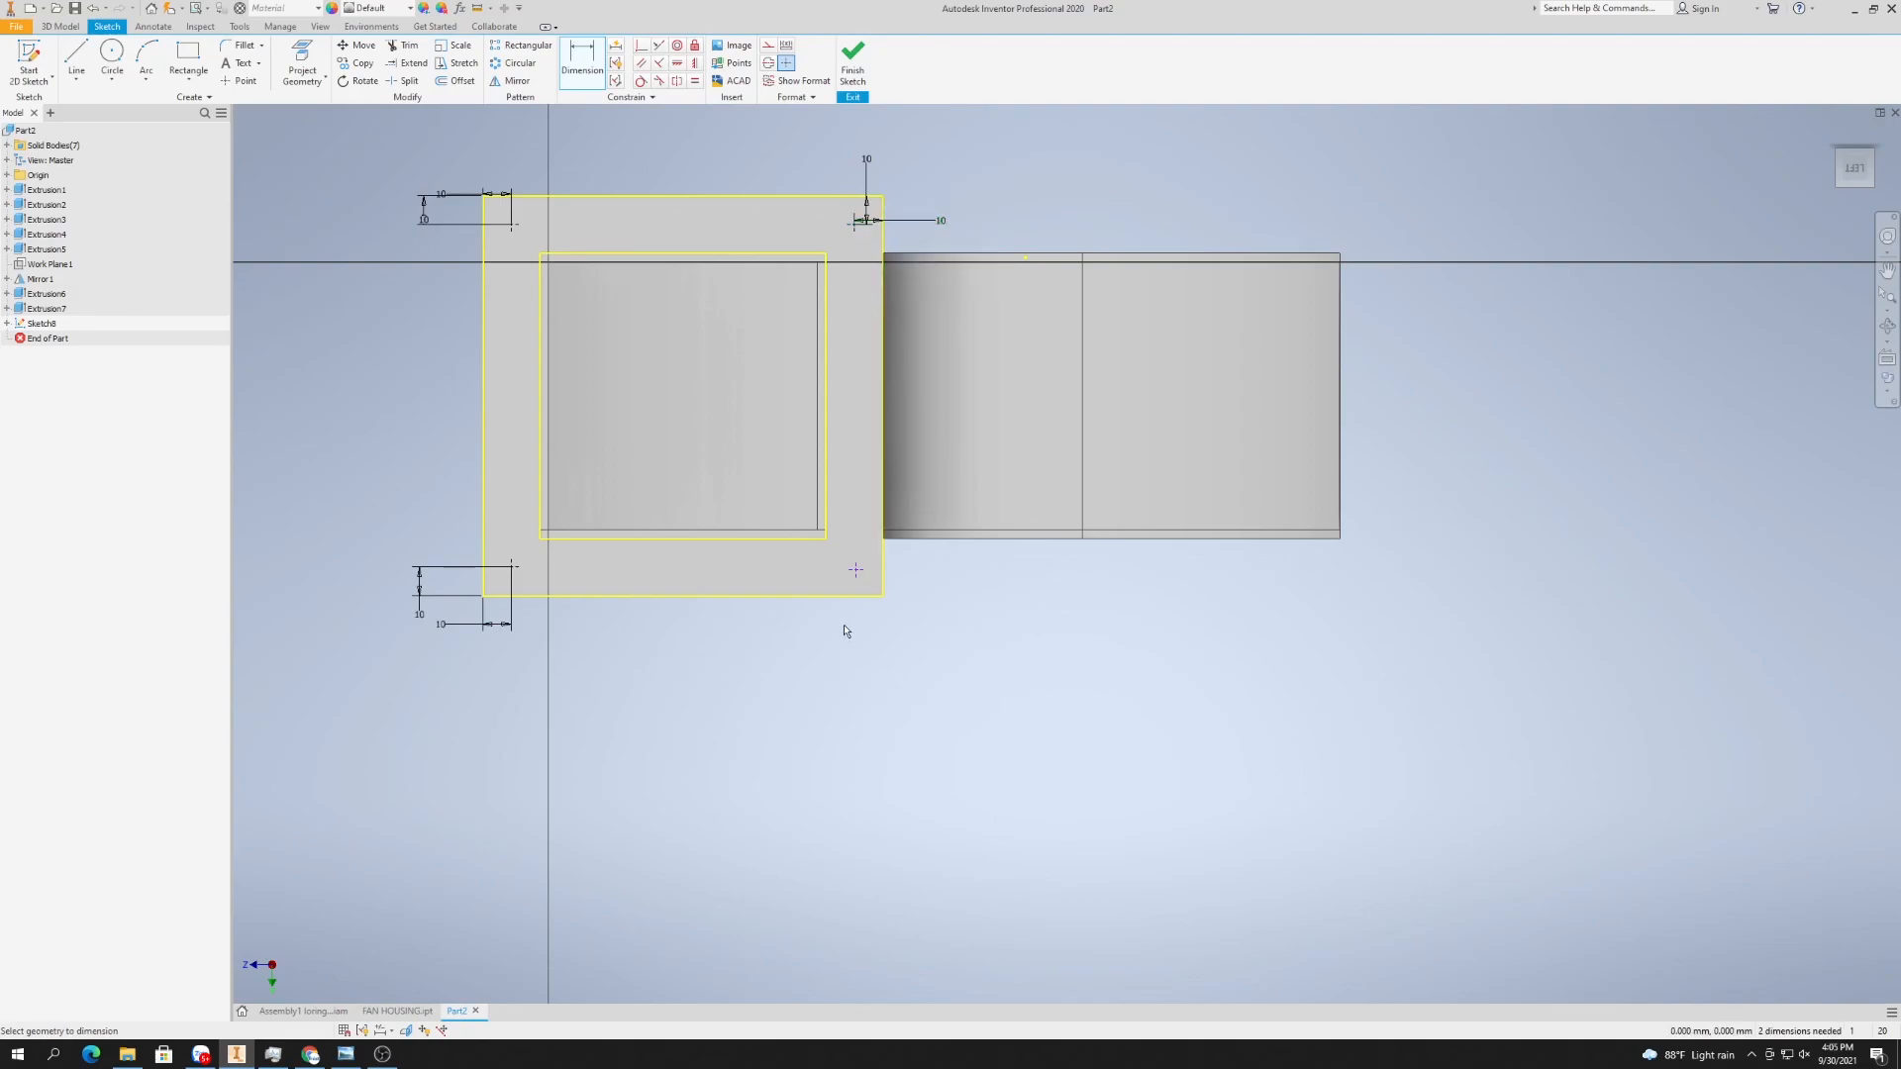
- Dimension the lower-right point 10 mm from the flange's right and bottom outer edges and finish the sketch
{"action": "left_click", "coordinate": [857, 573]}
{"action": "left_click", "coordinate": [882, 584]}
{"action": "left_click", "coordinate": [902, 579]}
{"action": "type", "text": "10"}
{"action": "key", "text": "Return"}
{"action": "left_click", "coordinate": [858, 575]}
{"action": "left_click", "coordinate": [870, 594]}
{"action": "left_click", "coordinate": [852, 645]}
{"action": "type", "text": "1"}
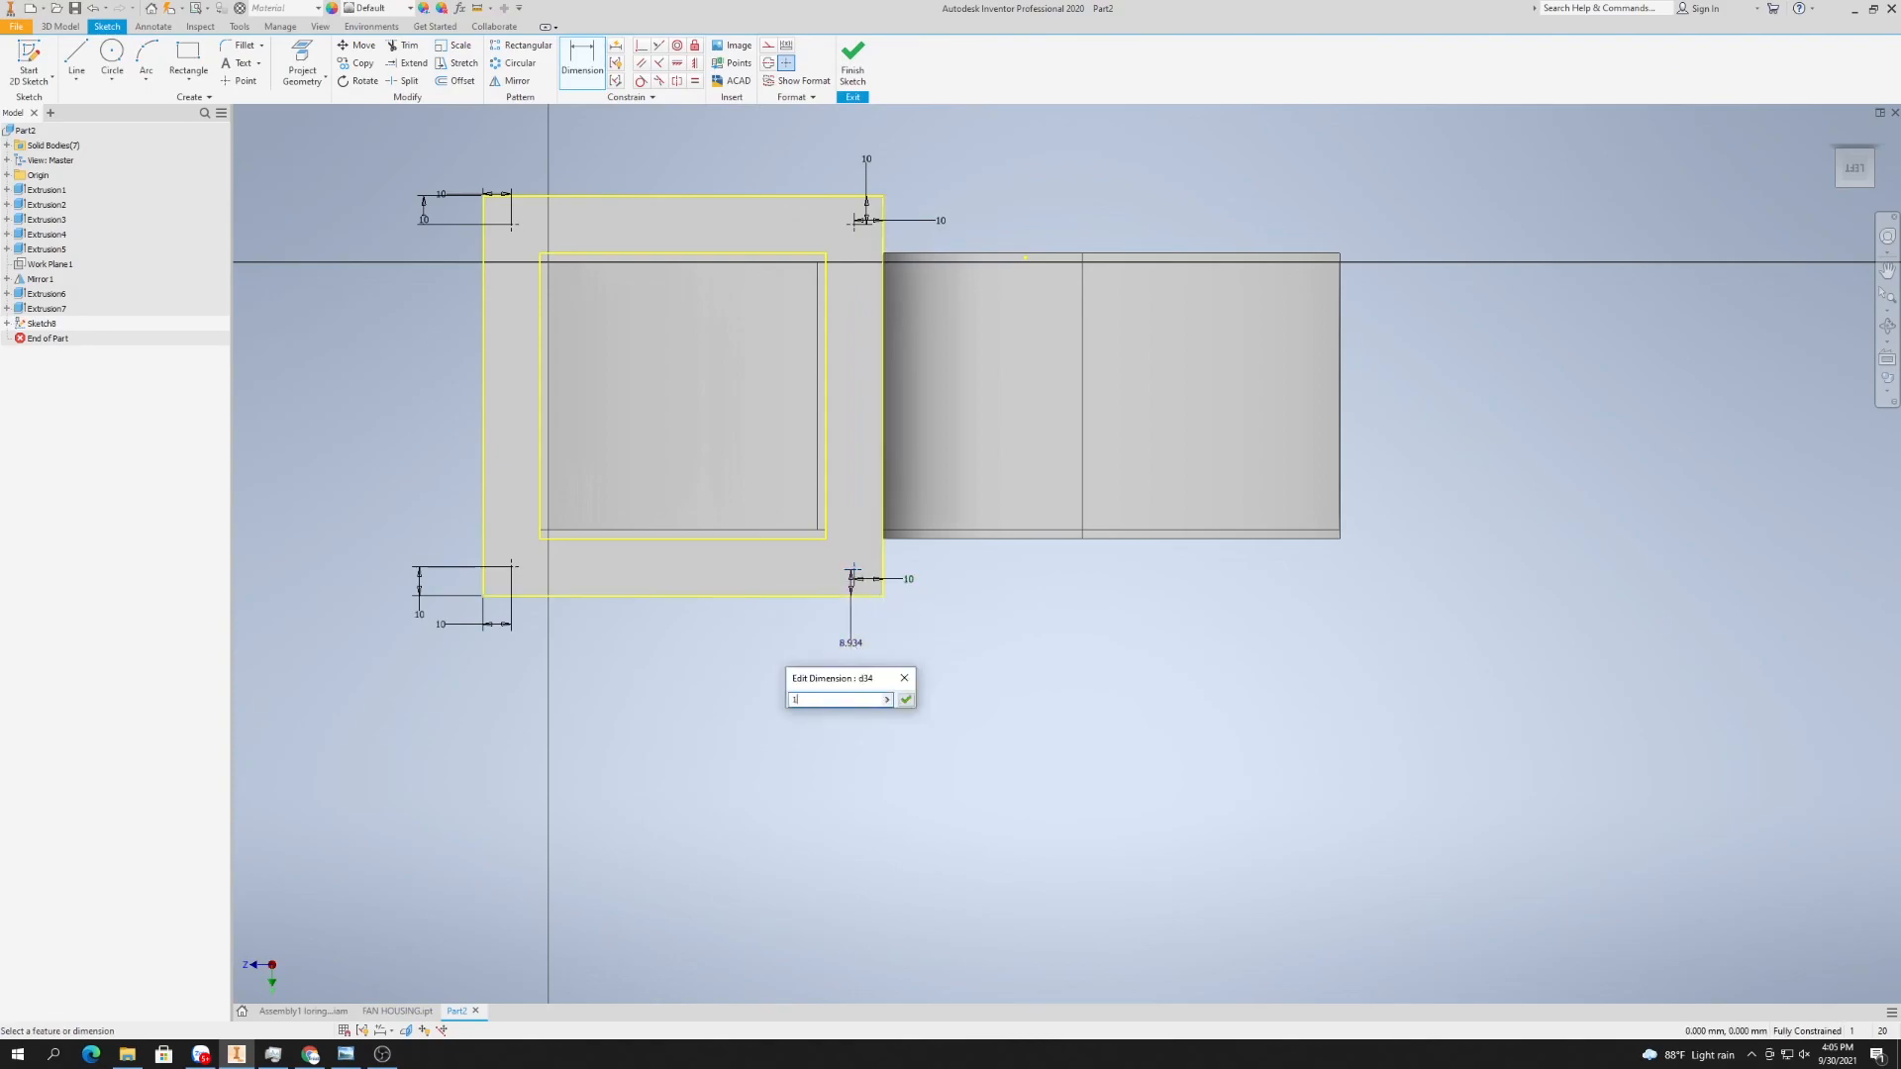
{"action": "type", "text": "0"}
{"action": "key", "text": "Return"}
{"action": "left_click", "coordinate": [852, 60]}
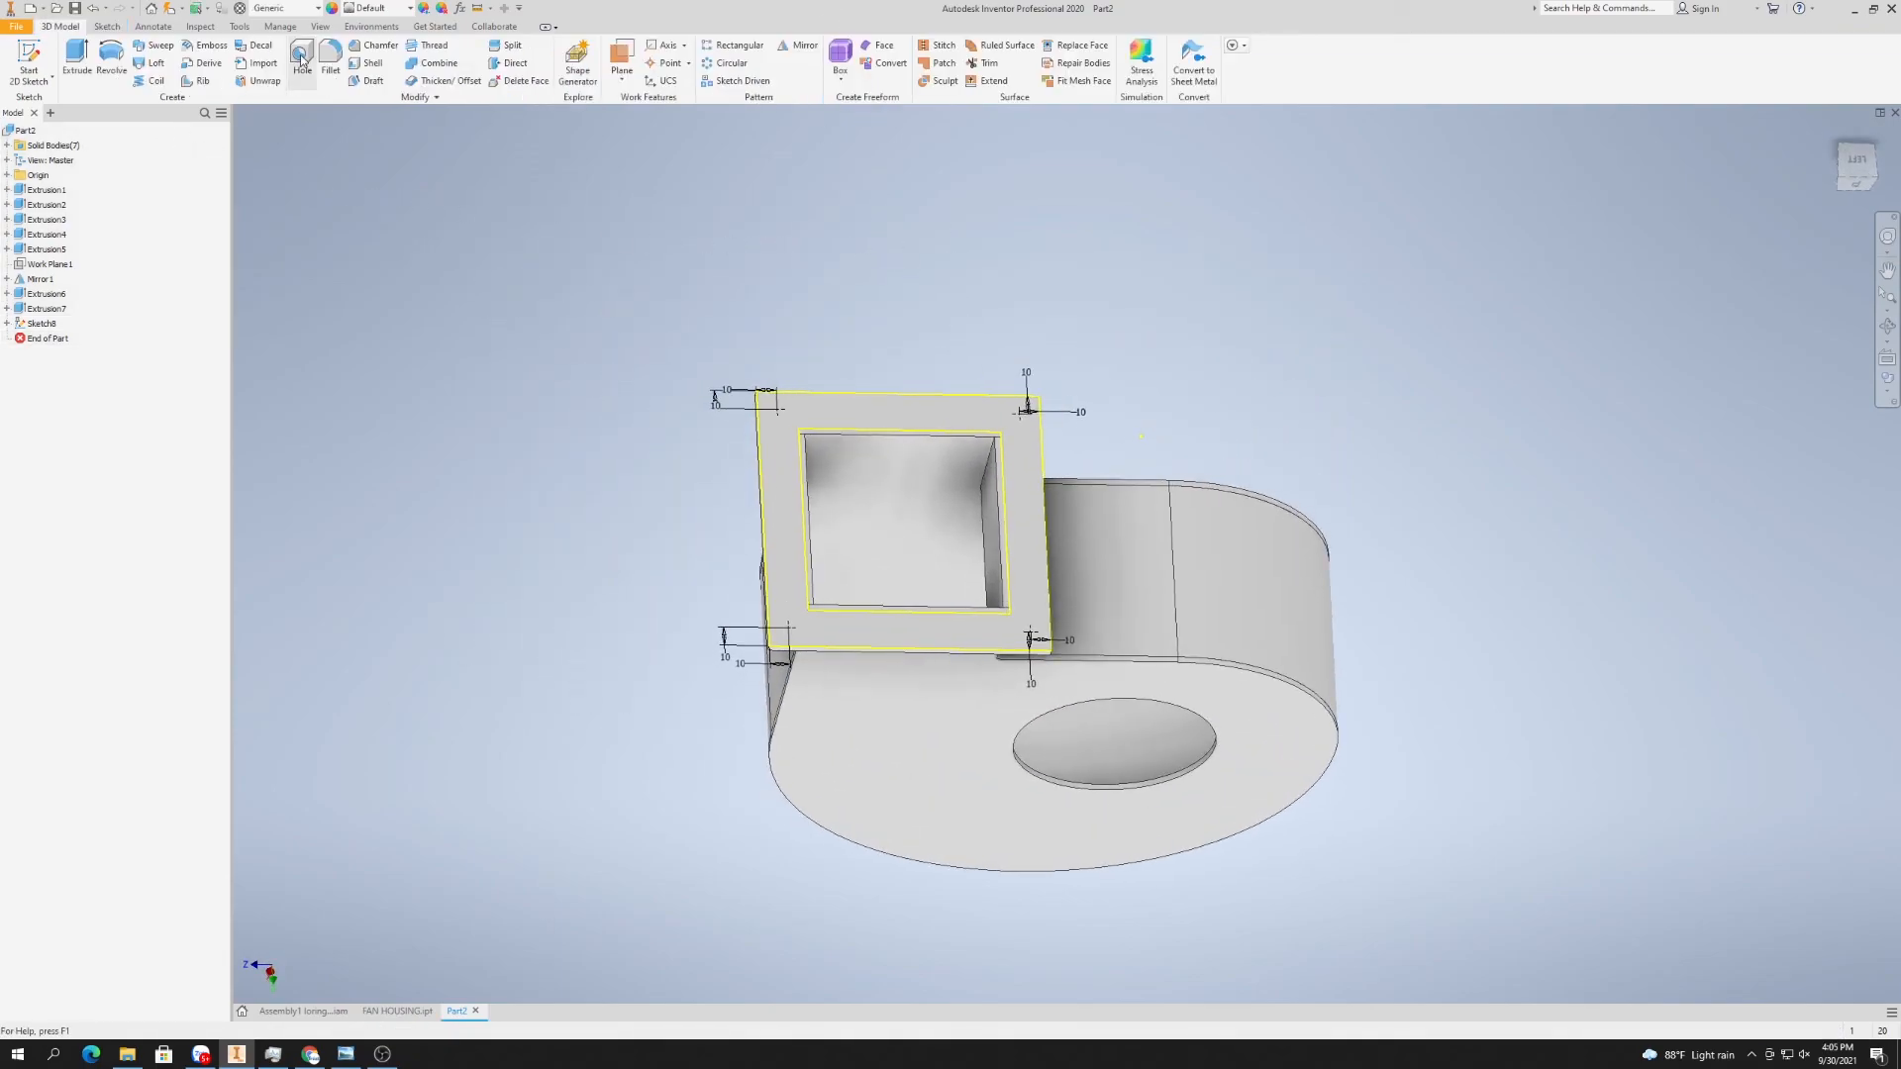
- Create tapped M8x1.25 holes through the flange at the four sketch points, using the ANSI Metric M Profile thread type and size 8
{"action": "key", "text": "h"}
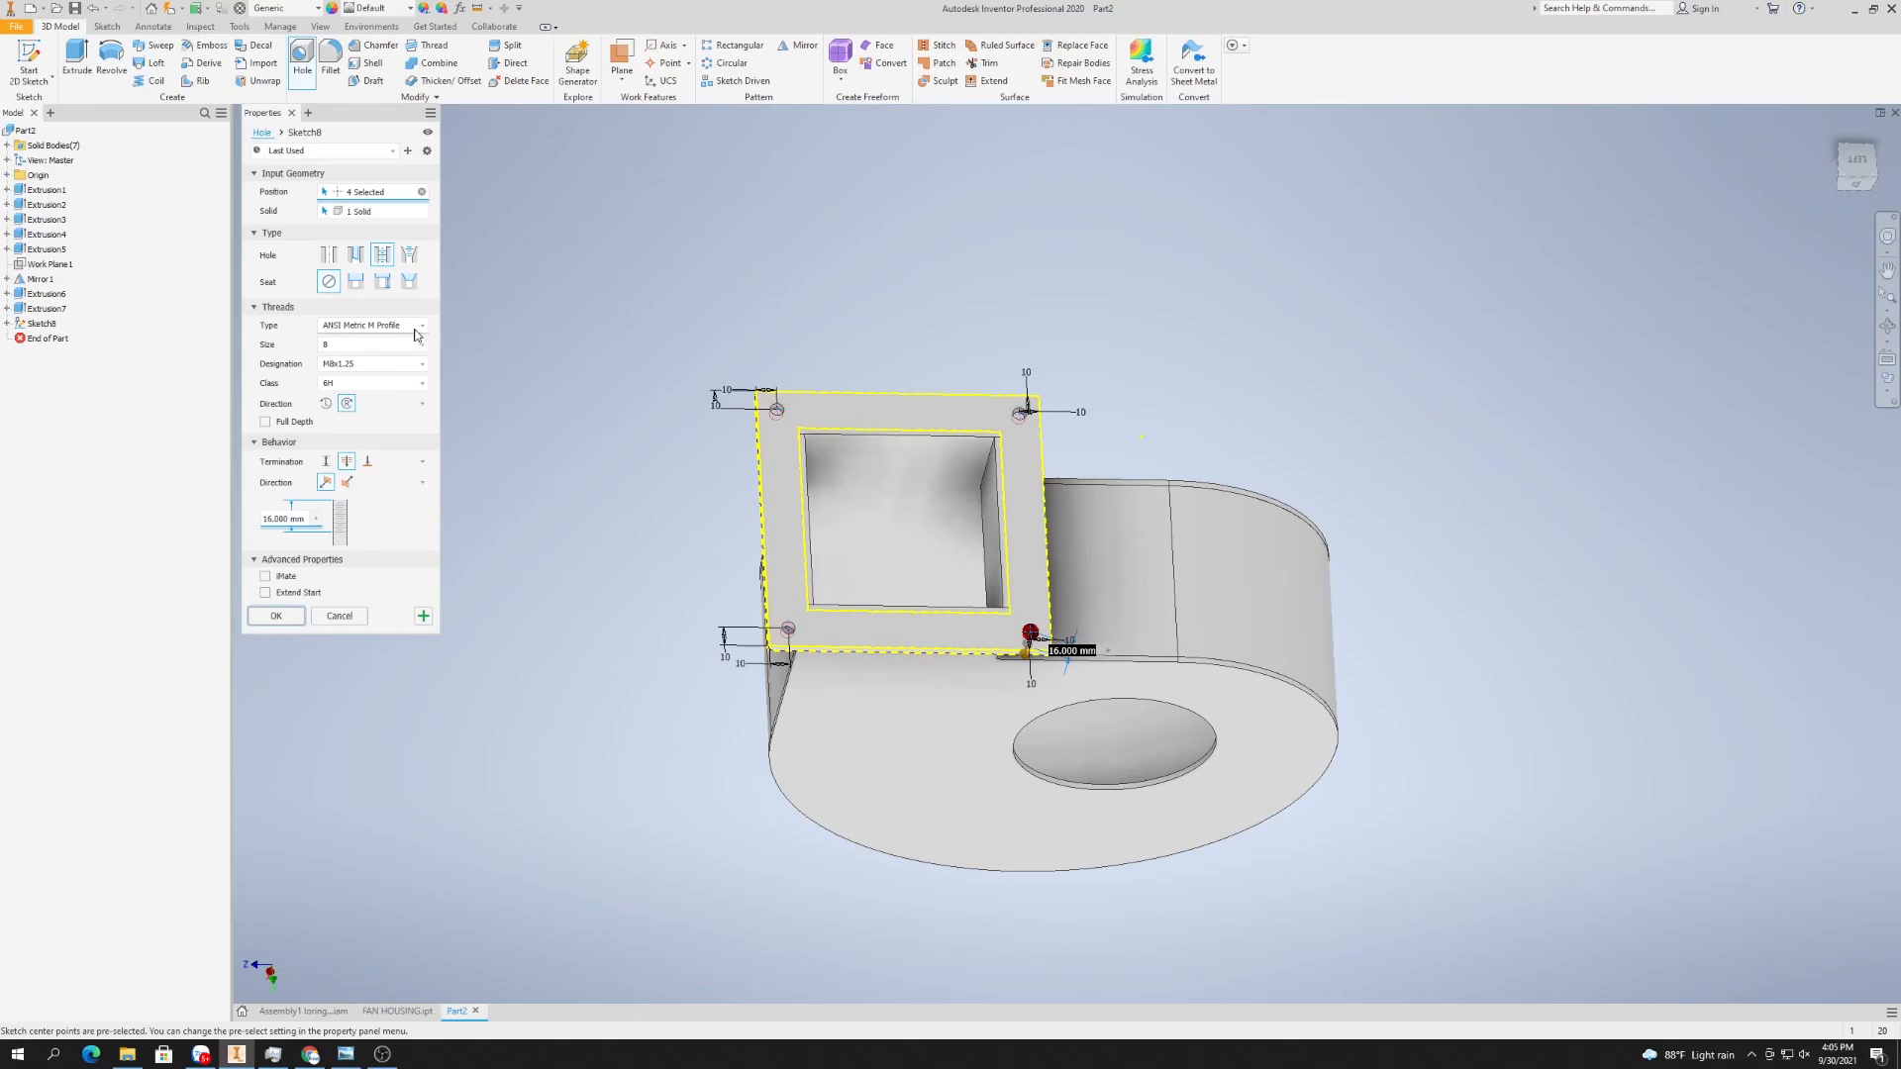
{"action": "left_click", "coordinate": [366, 328]}
{"action": "left_click", "coordinate": [363, 357]}
{"action": "left_click", "coordinate": [368, 344]}
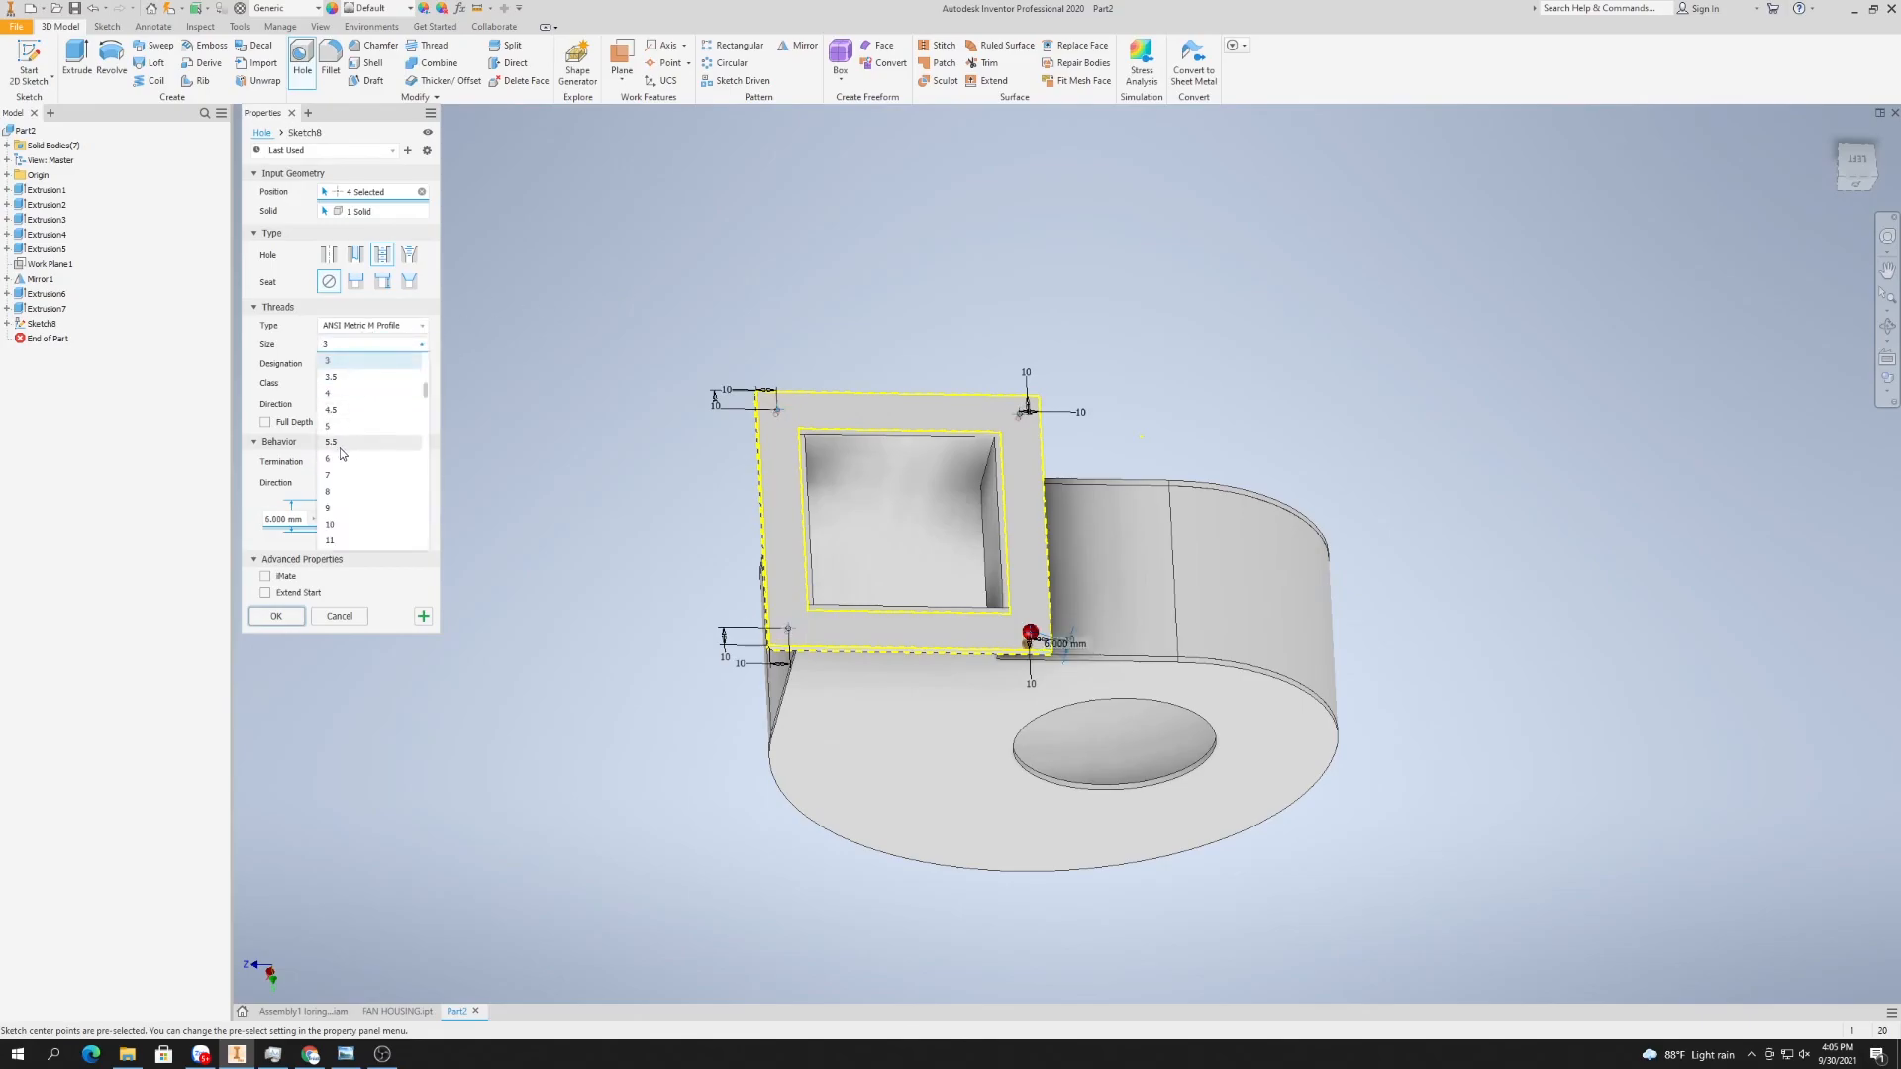
{"action": "left_click", "coordinate": [338, 493]}
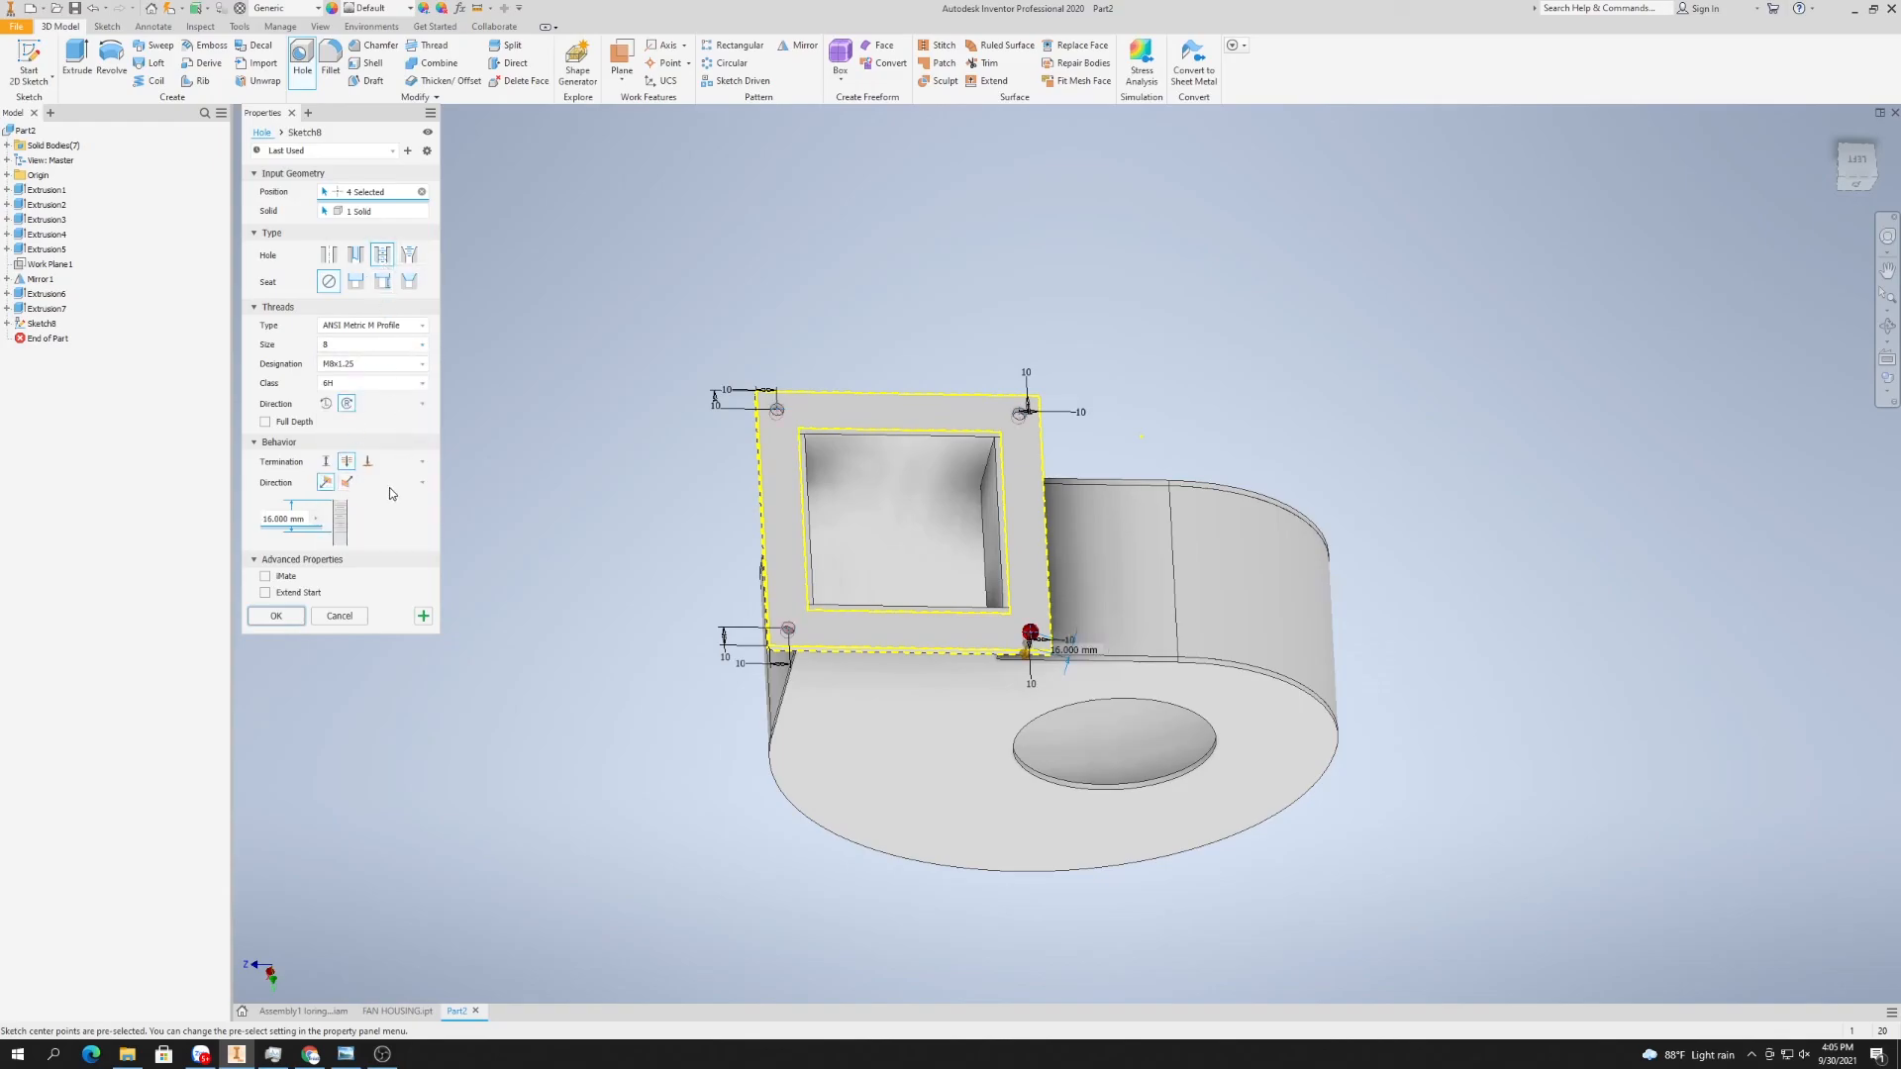
{"action": "left_click", "coordinate": [271, 621]}
- Examine the threads in a flange corner hole and view the whole housing from the inlet side
{"action": "scroll", "coordinate": [693, 416], "scroll_direction": "down", "scroll_amount": 5}
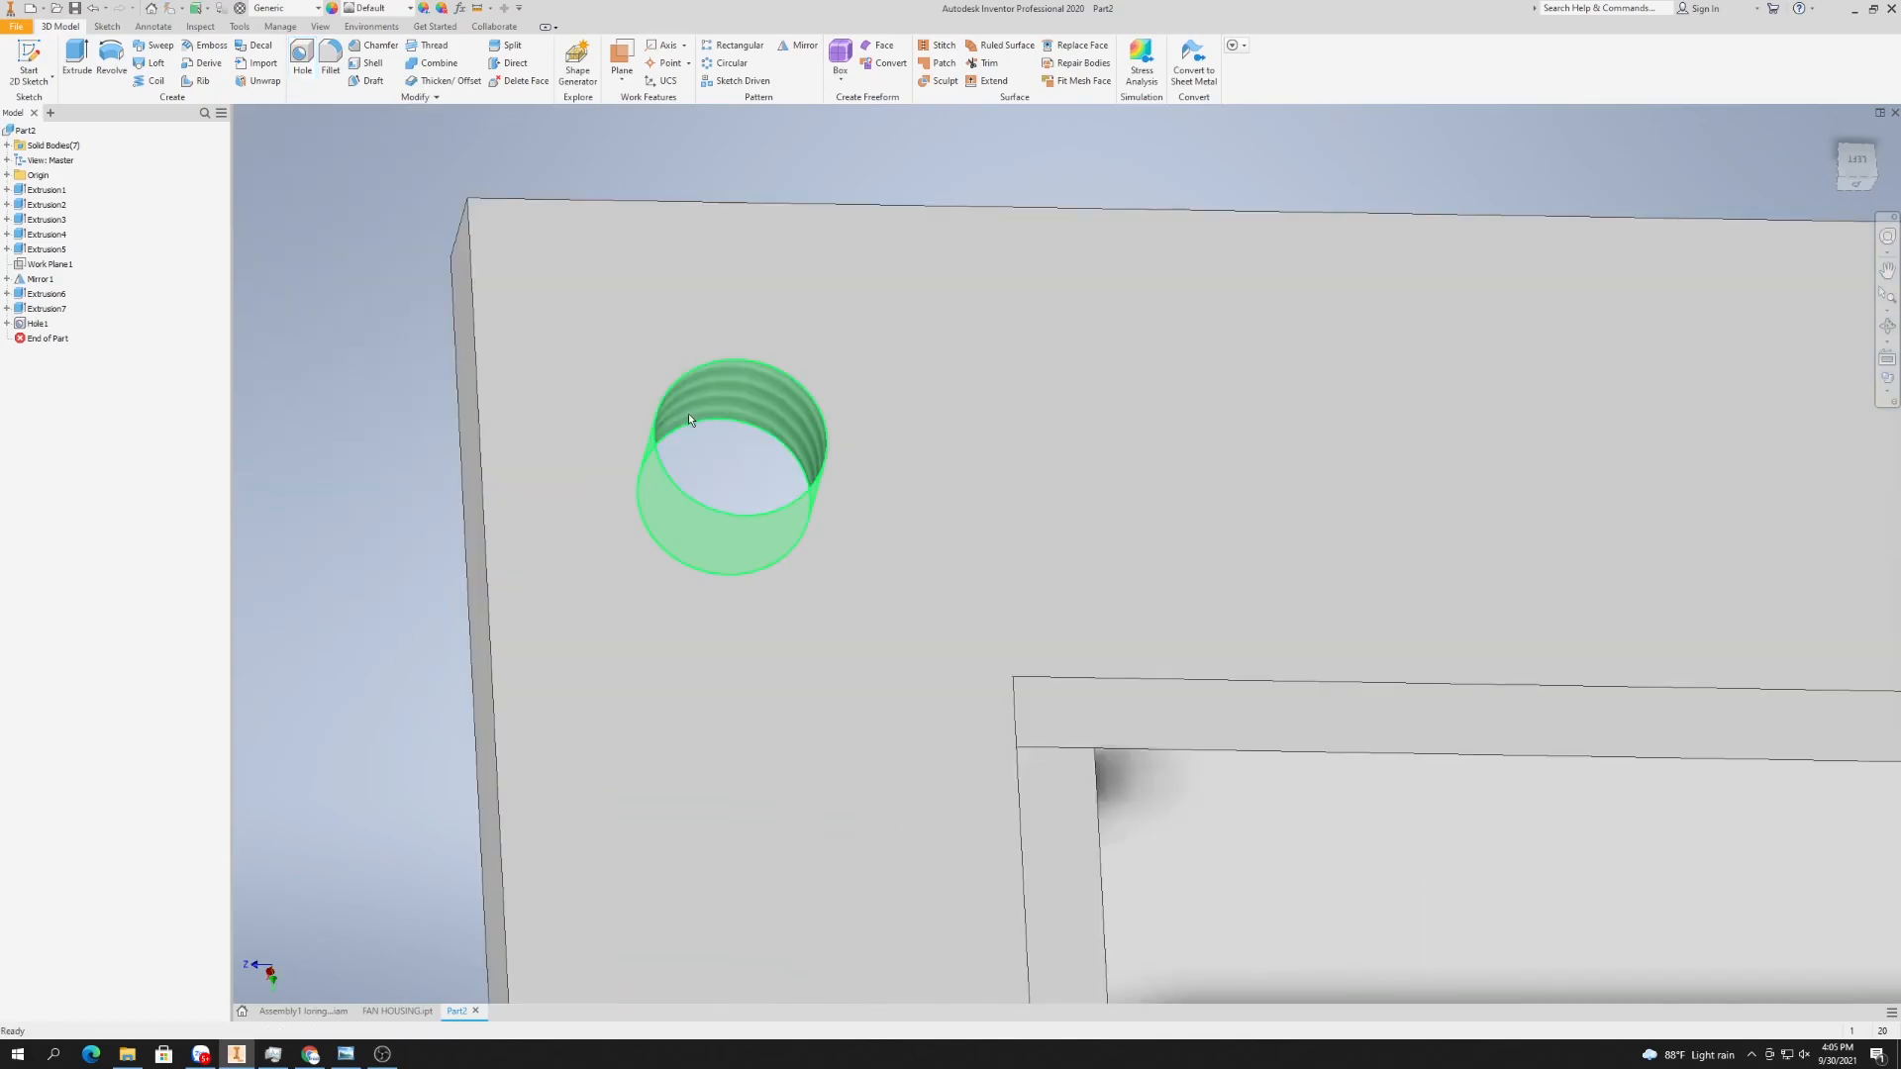
{"action": "scroll", "coordinate": [699, 395], "scroll_direction": "up", "scroll_amount": 5}
{"action": "scroll", "coordinate": [891, 465], "scroll_direction": "up", "scroll_amount": 2}
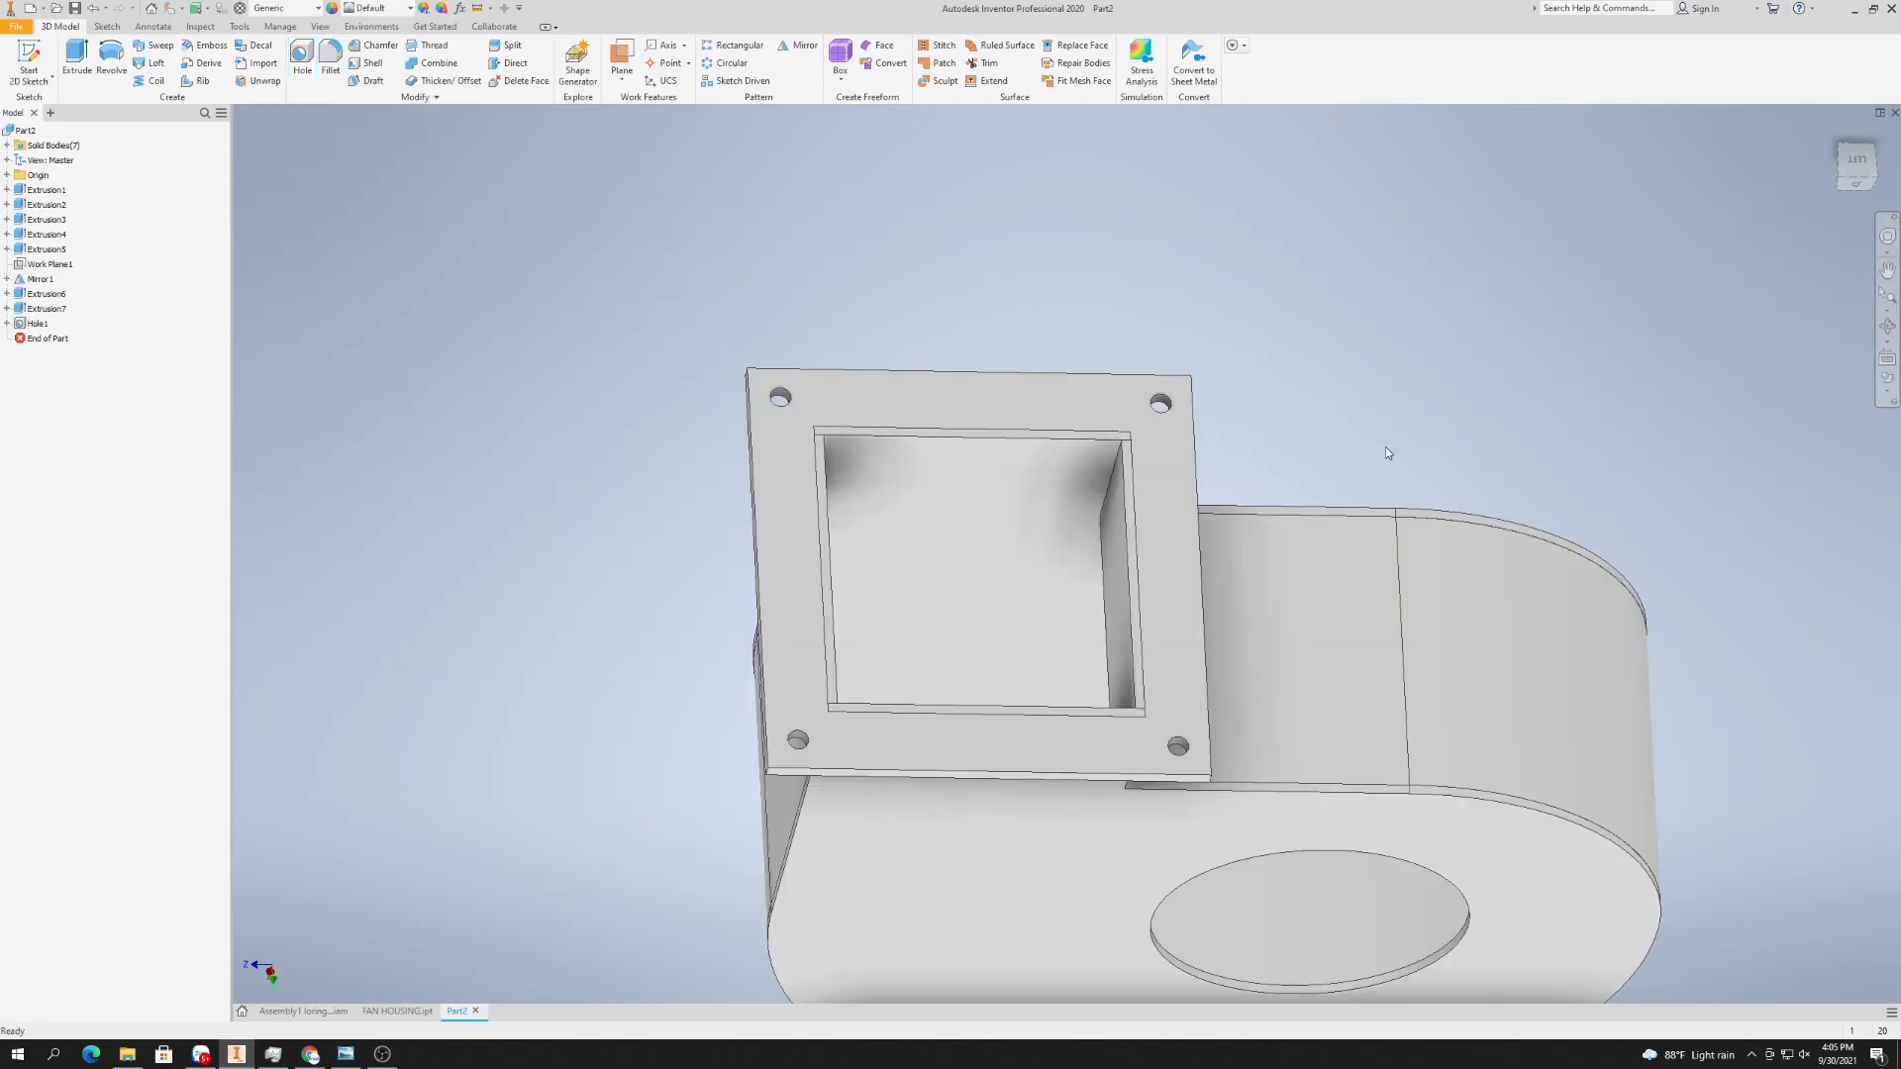
{"action": "left_click", "coordinate": [1887, 326]}
{"action": "left_click_drag", "start_coordinate": [933, 445], "coordinate": [1036, 721]}
{"action": "right_click", "coordinate": [1001, 729]}
{"action": "left_click", "coordinate": [1058, 723]}
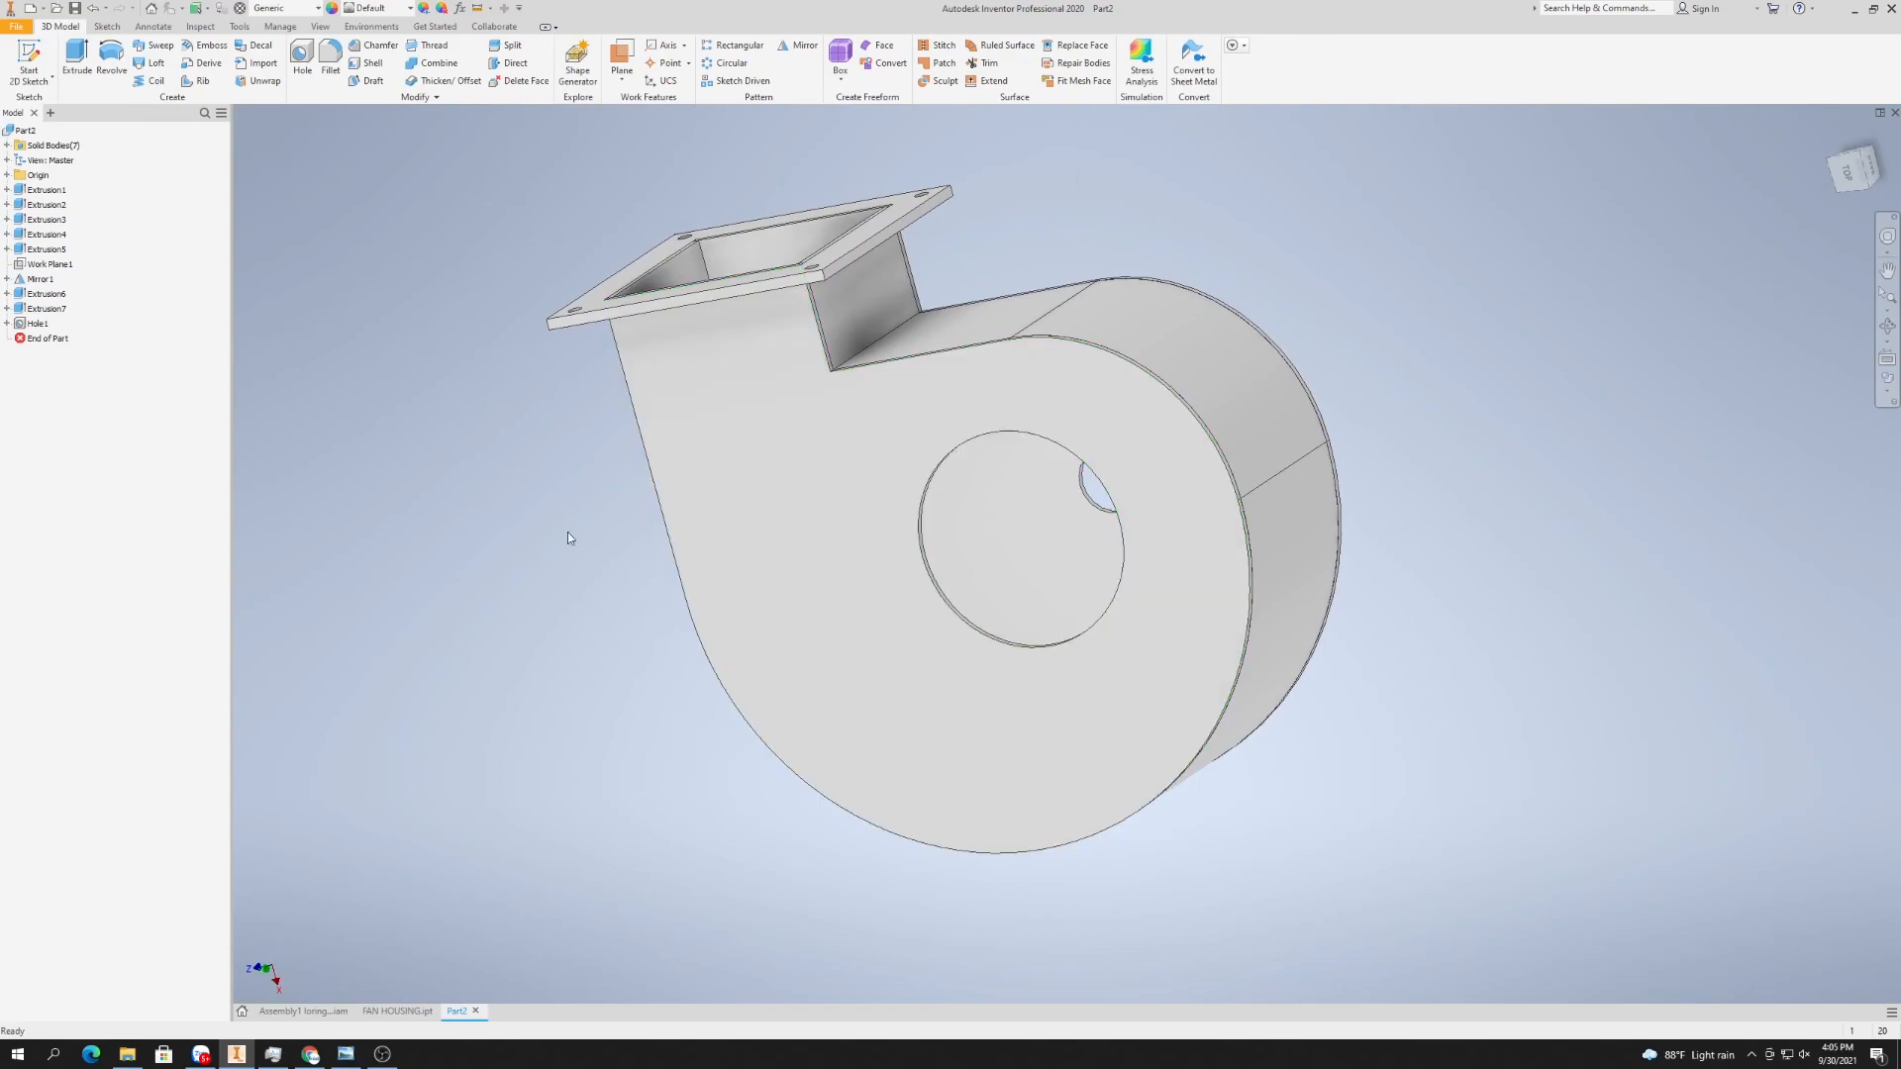
- Save the part in the CENTRIFUGAL FAN folder, entering a file name that starts with Fan
{"action": "left_click", "coordinate": [76, 10]}
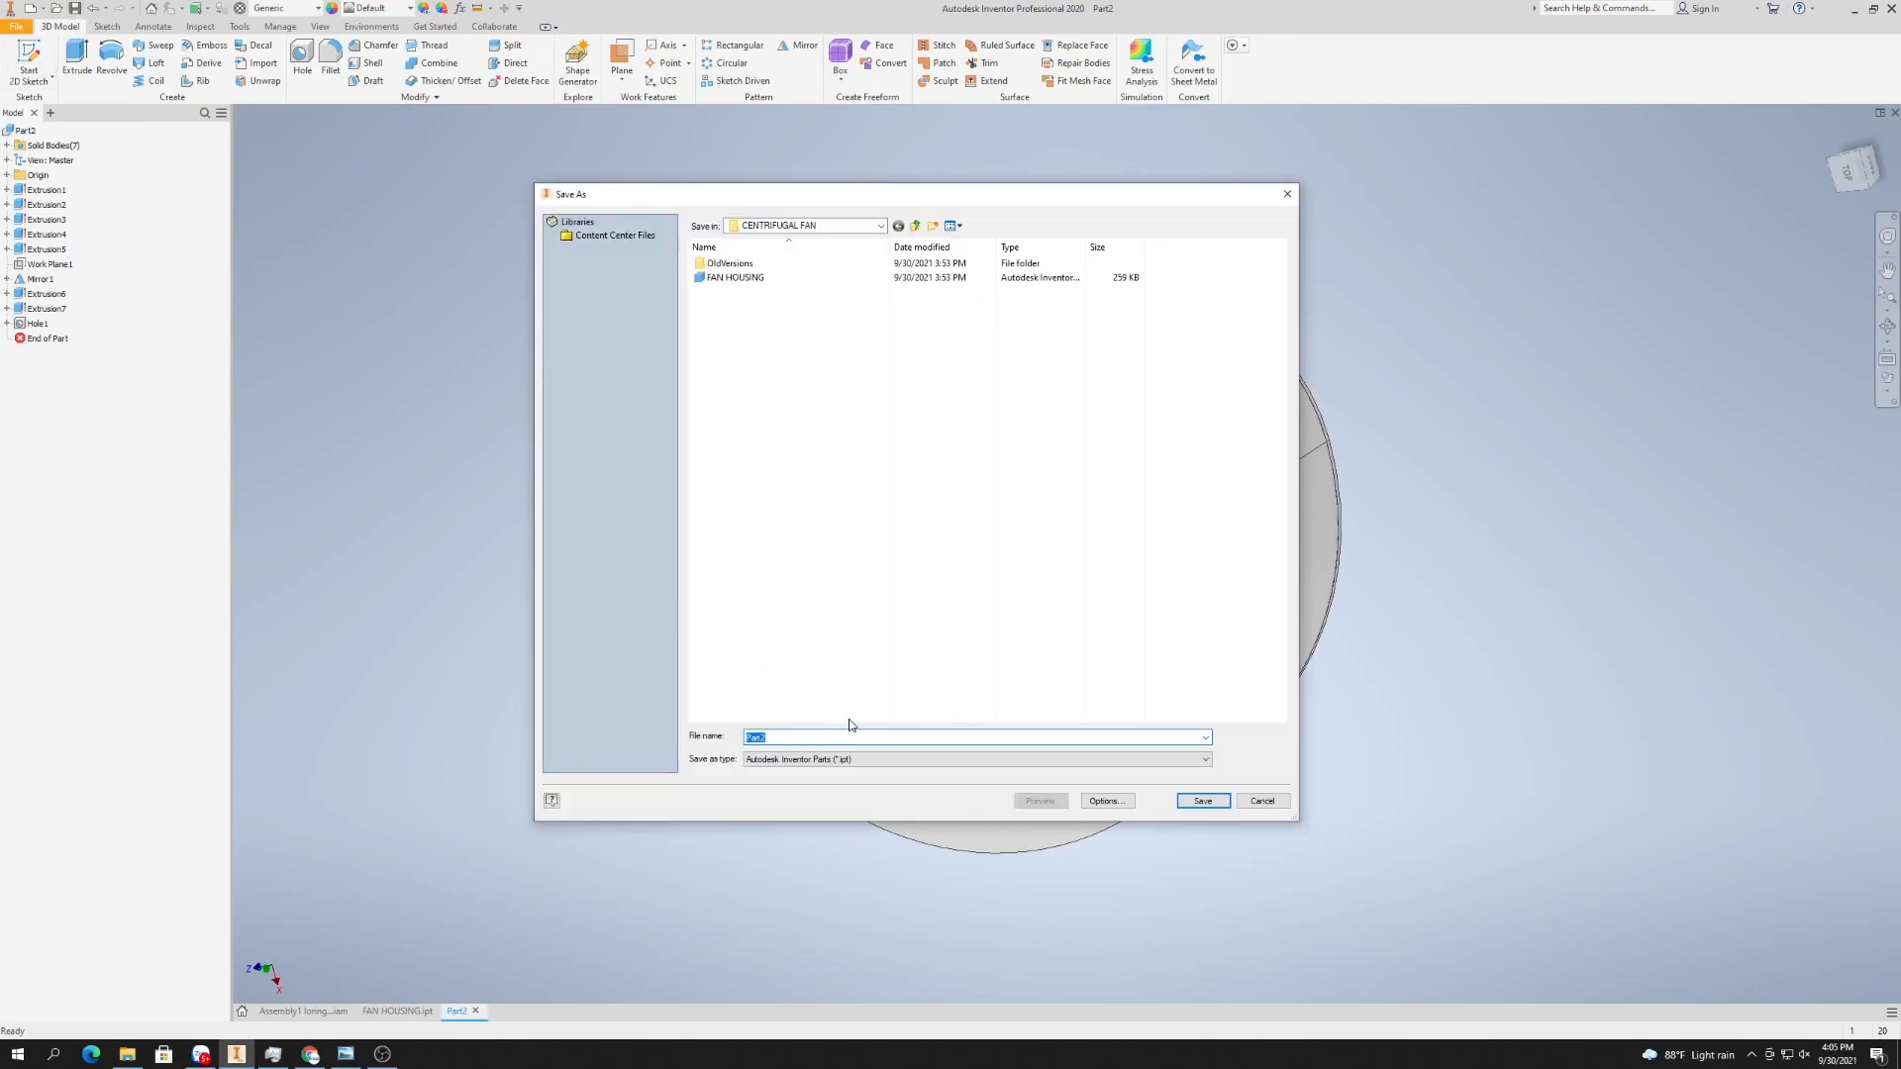
{"action": "type", "text": "Fan"}
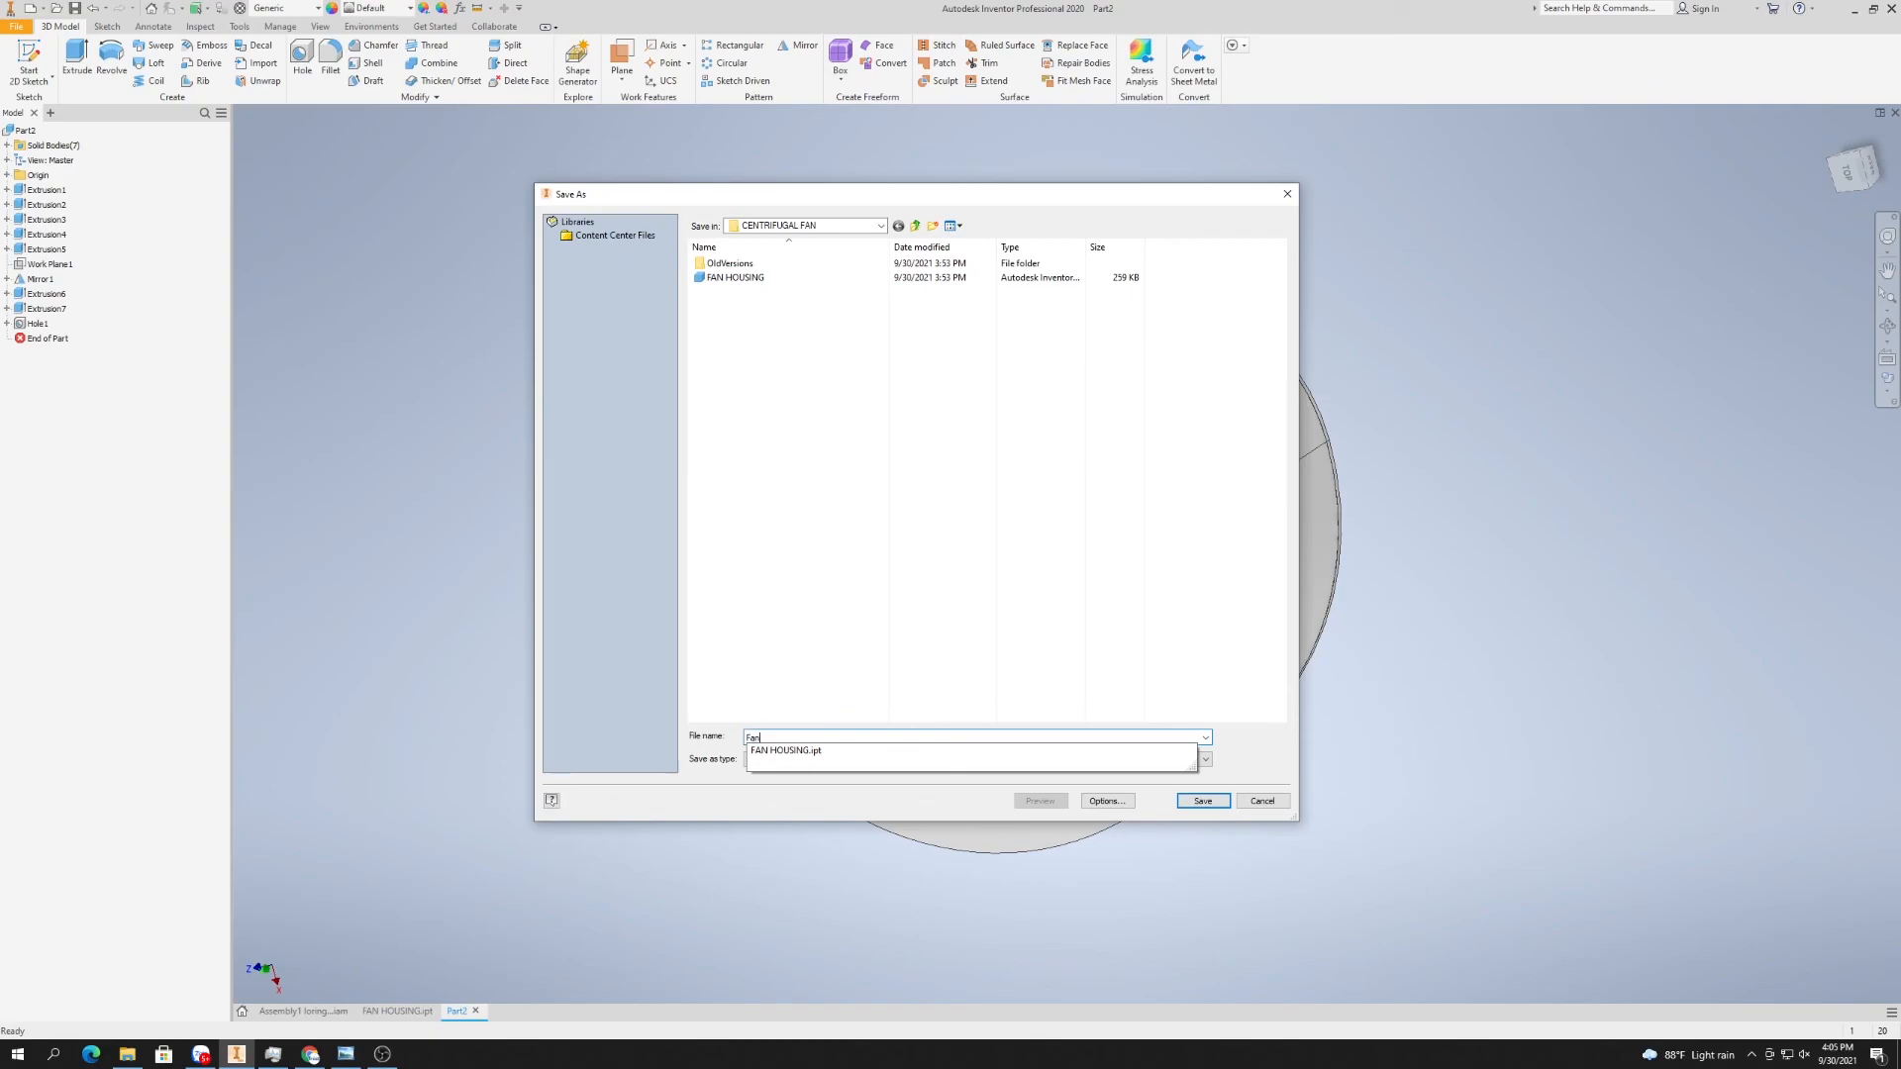